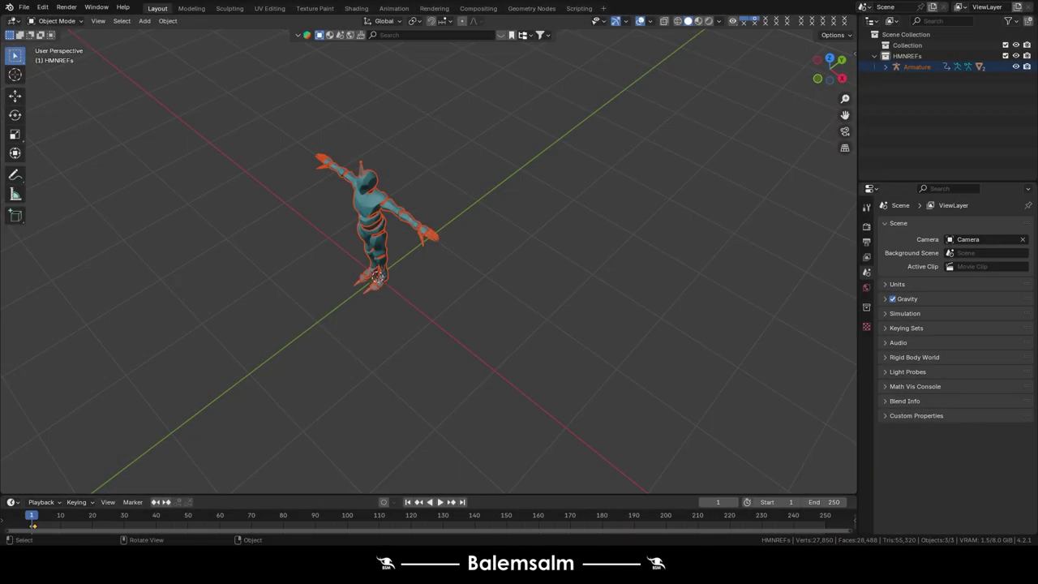
Add a cube and flatten it on Z into a thin slab.
key("shift+a")
left_click(382, 266)
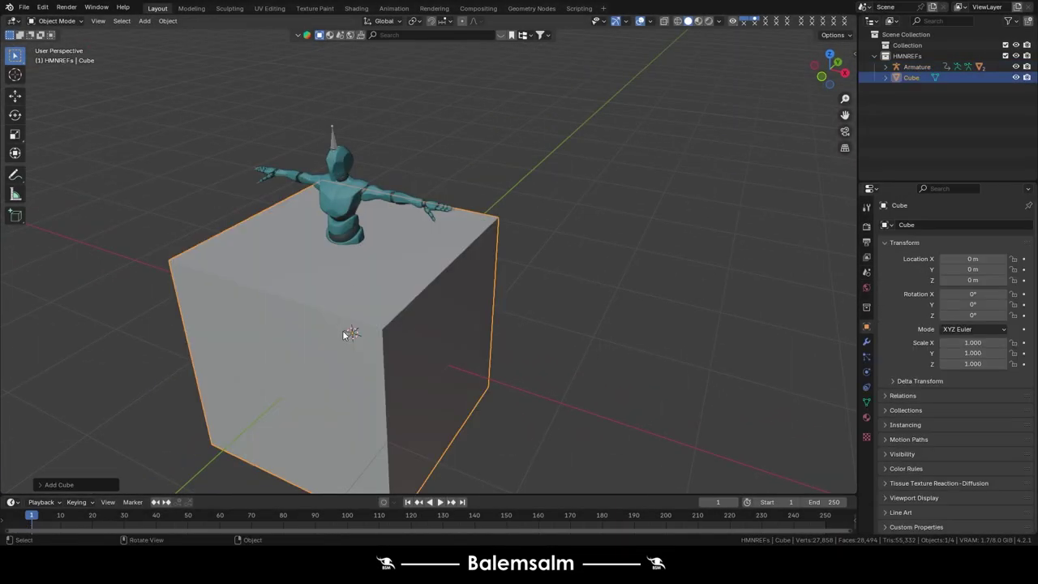
key("Tab")
key("s")
key("z")
left_click(315, 334)
key("KP_7")
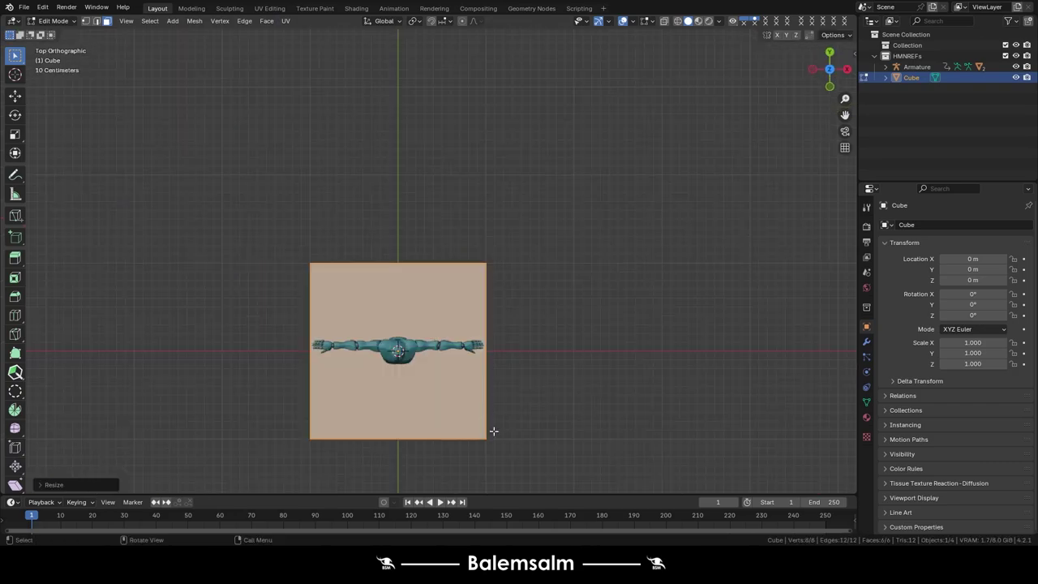
Narrow the slab along the Y axis in top view.
left_click(607, 20)
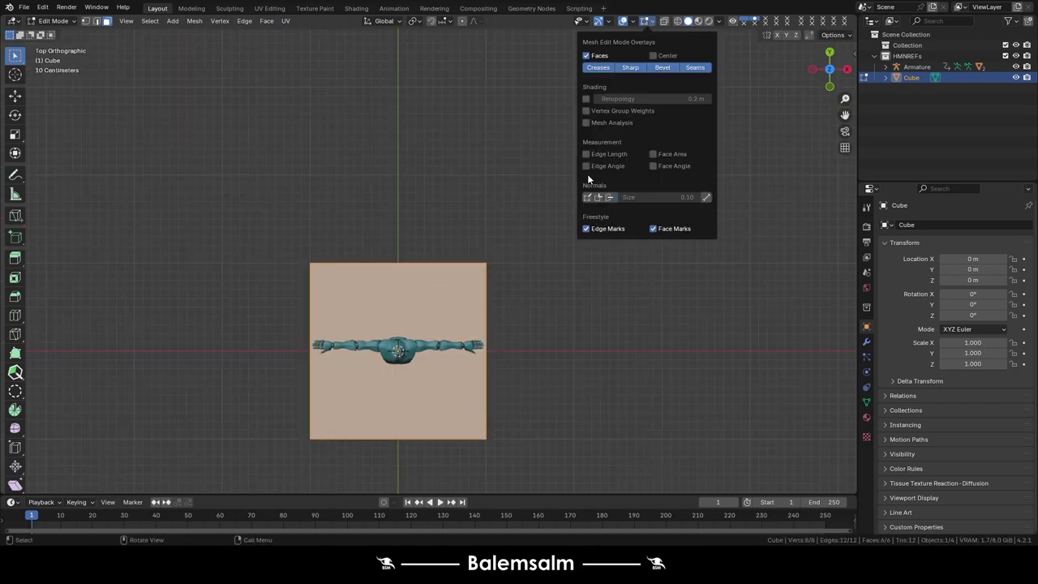
scroll(478, 428, "up", 3)
key("s")
key("y")
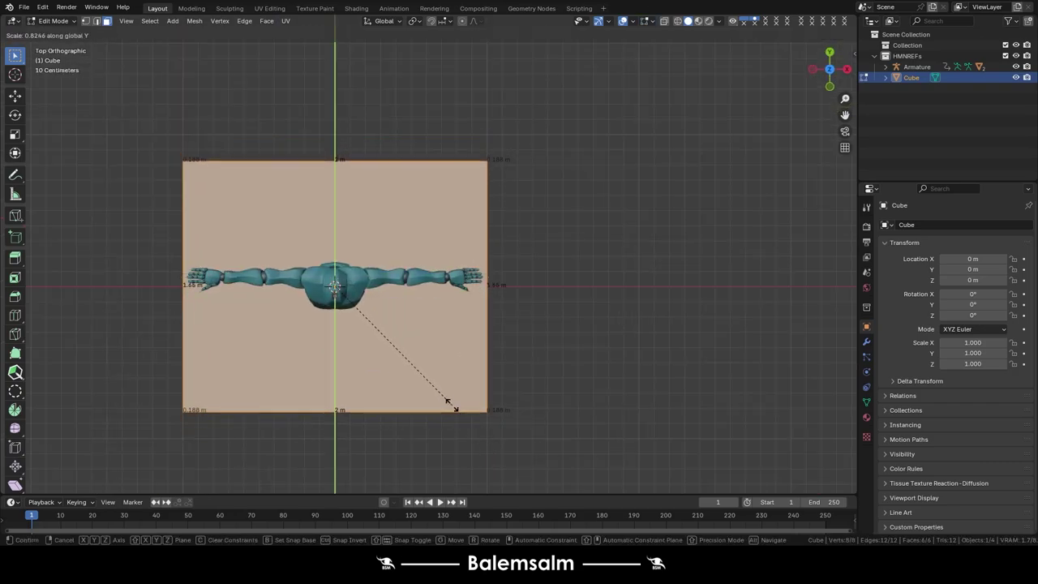
left_click(478, 444)
scroll(537, 90, "down", 3)
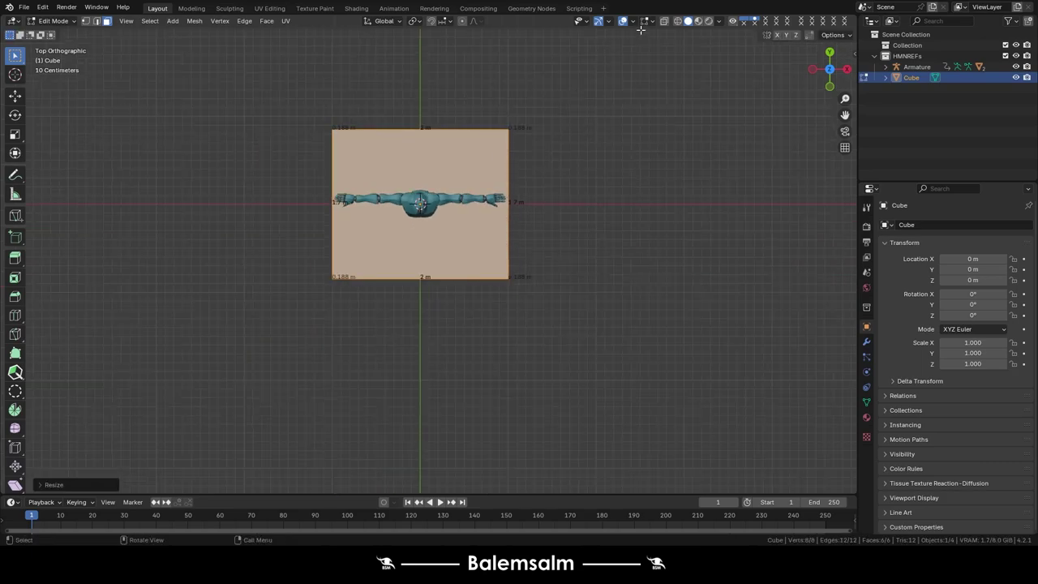
left_click(607, 20)
Double the slab's width on X and shift it along X beneath the character.
key("Tab")
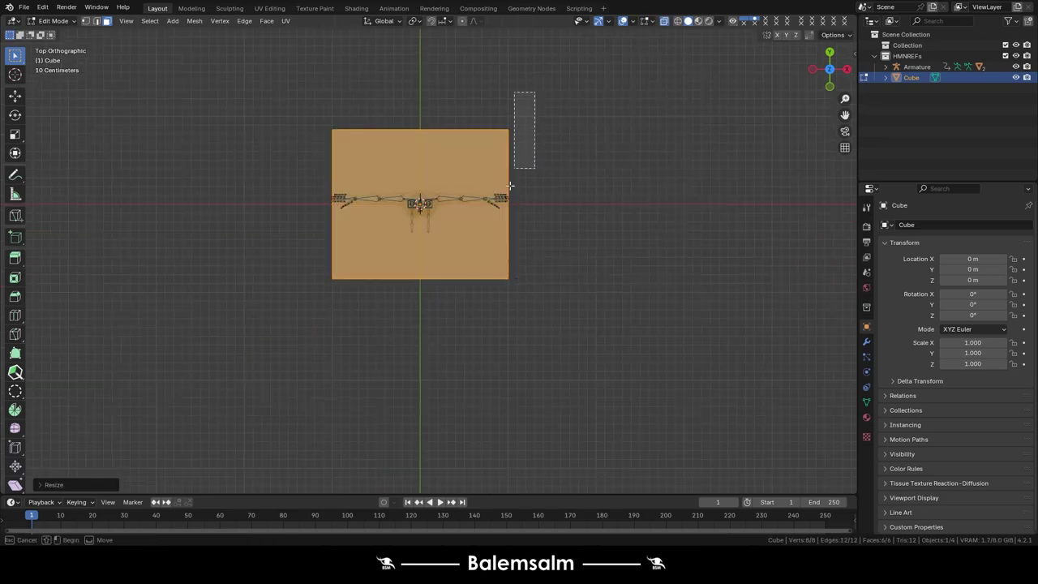
key("alt+z")
key("s")
key("x")
key("2")
key("Return")
key("g")
key("x")
left_click(418, 269)
Reset the slab's origin and view it in perspective.
right_click(407, 313)
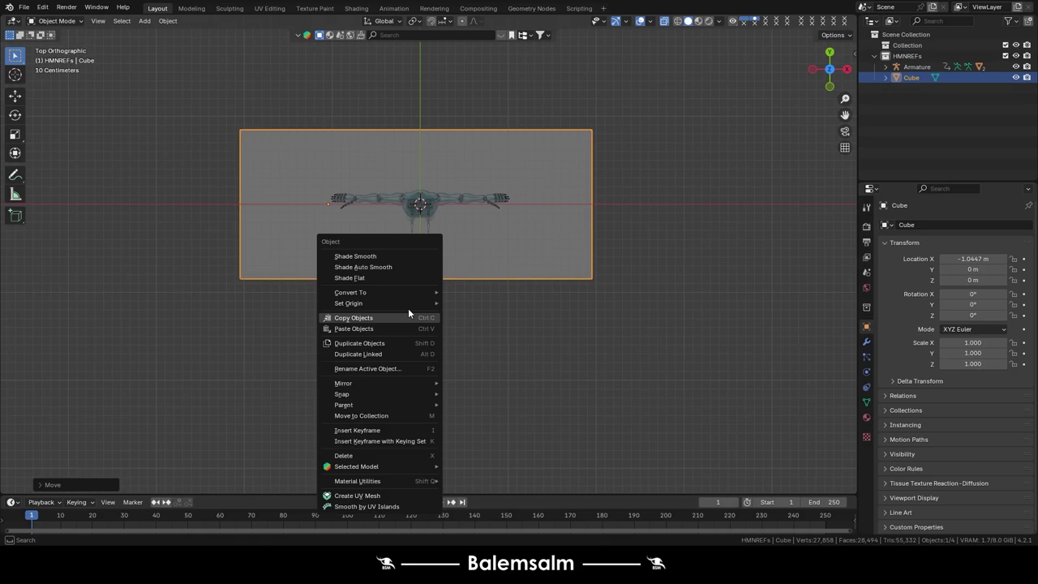
left_click(503, 338)
key("alt+a")
middle_click_drag(428, 316, 431, 269)
key("alt+z")
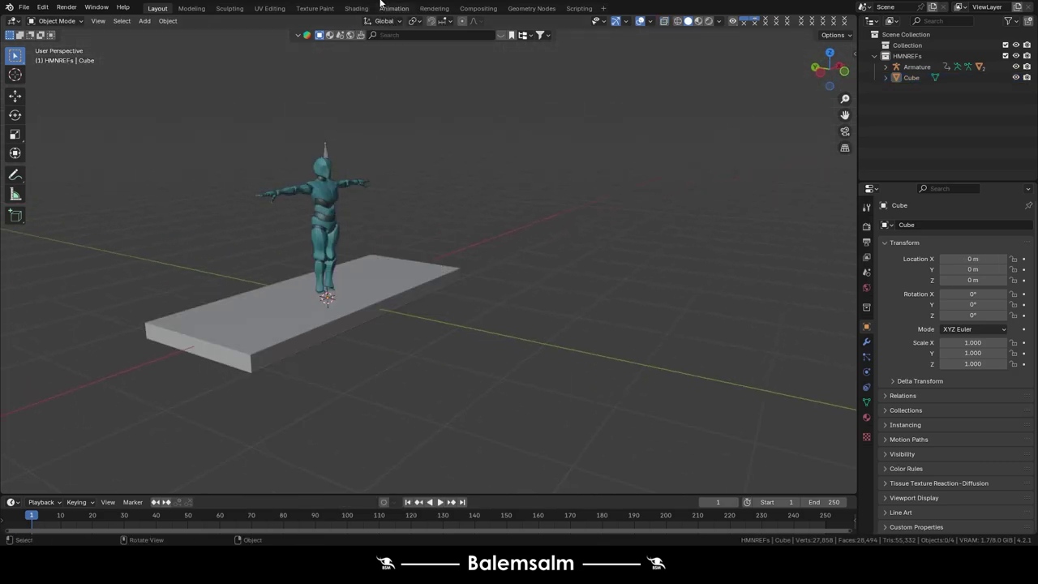
key("shift+a")
Add a trial cube, resize and move it, then delete it.
left_click(418, 29)
key("ctrl+Tab")
left_click(310, 234)
key("KP_1")
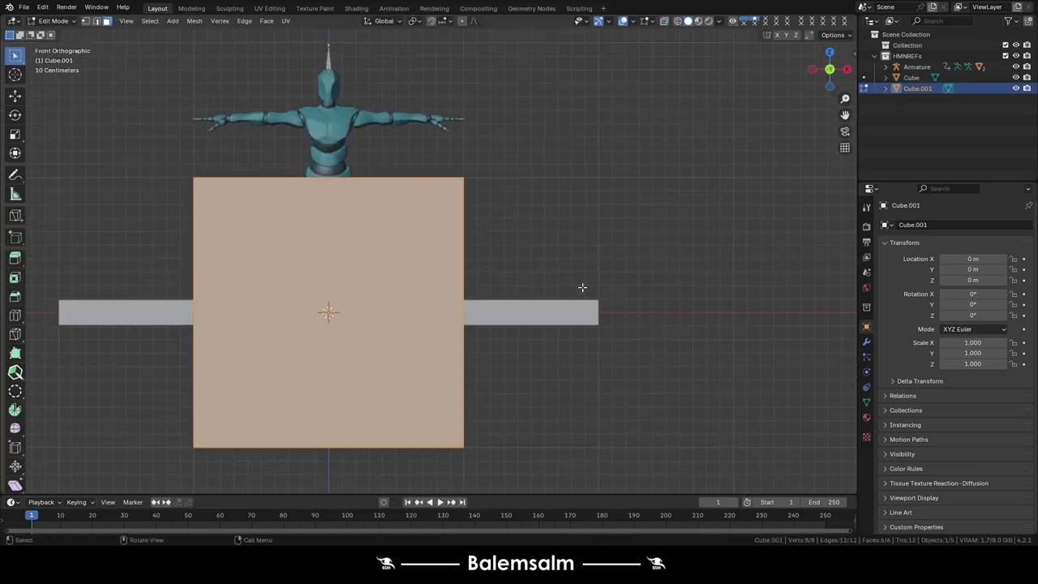
key("s")
left_click(395, 287)
key("Tab")
middle_click_drag(395, 287, 383, 310)
key("g")
key("y")
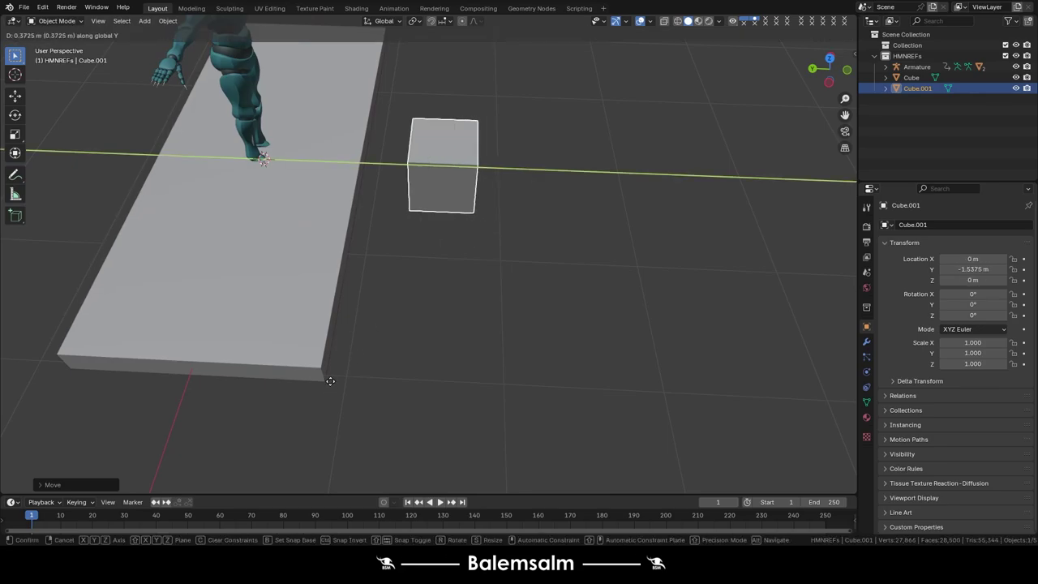
key("Delete")
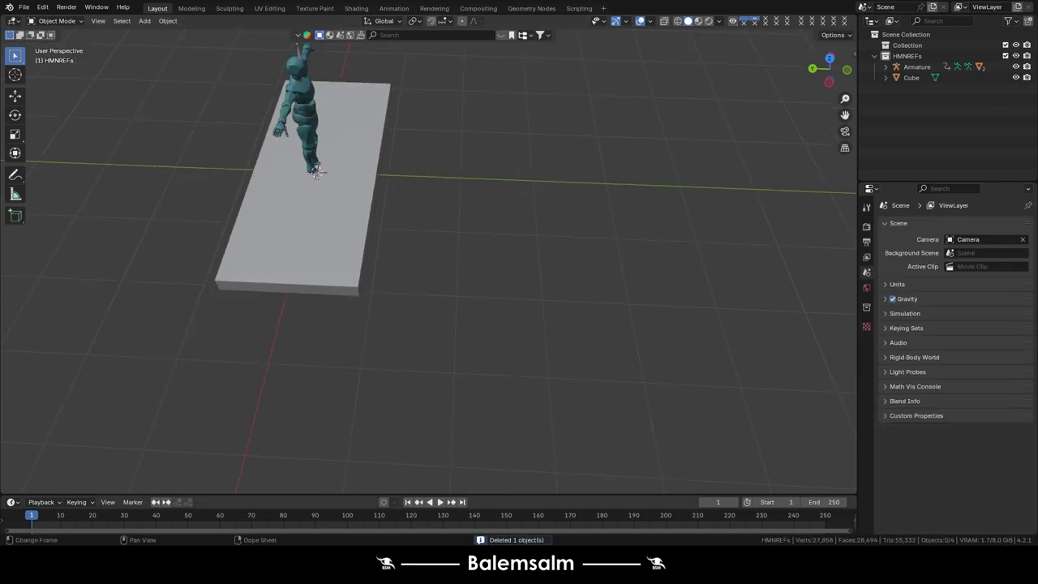
Add a fresh cube and place it beside the slab's long edge at Y −1.1894 m.
key("shift+a")
mouse_move(411, 98)
left_click(372, 183)
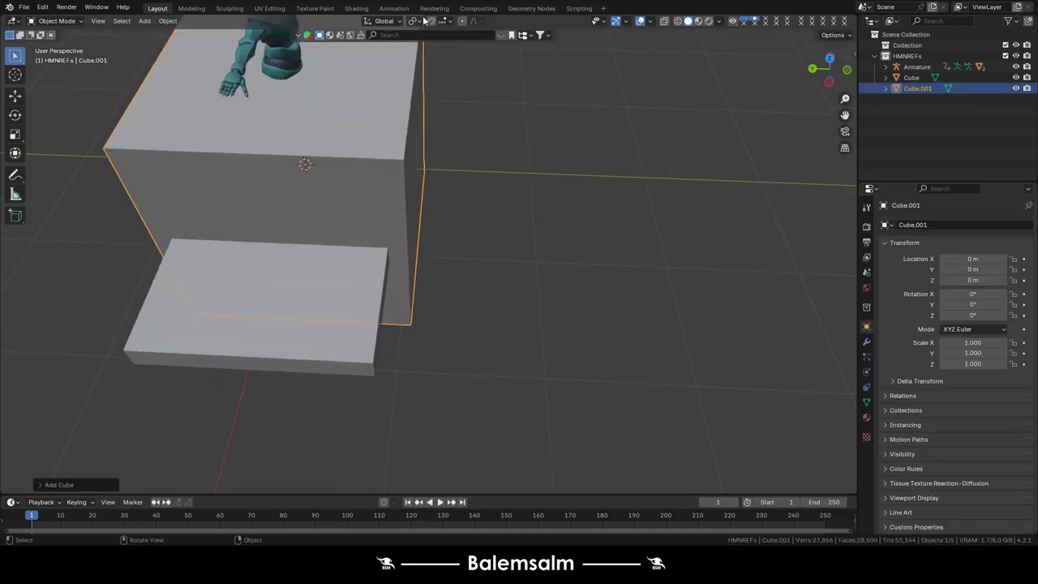
left_click(442, 21)
scroll(405, 208, "down", 4)
key("g")
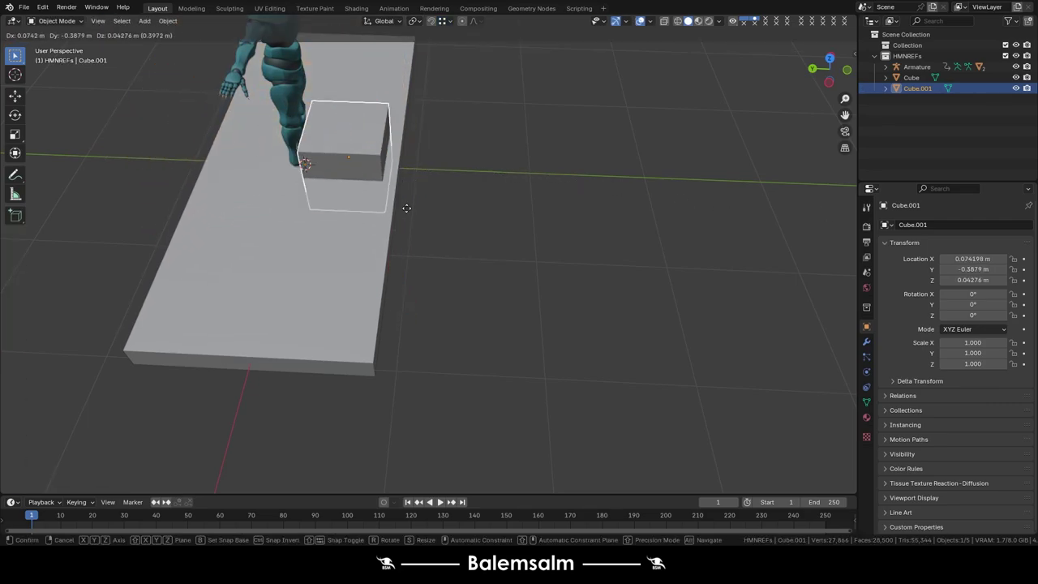
left_click(382, 199)
key("g")
left_click(378, 373)
middle_click_drag(378, 373, 786, 341)
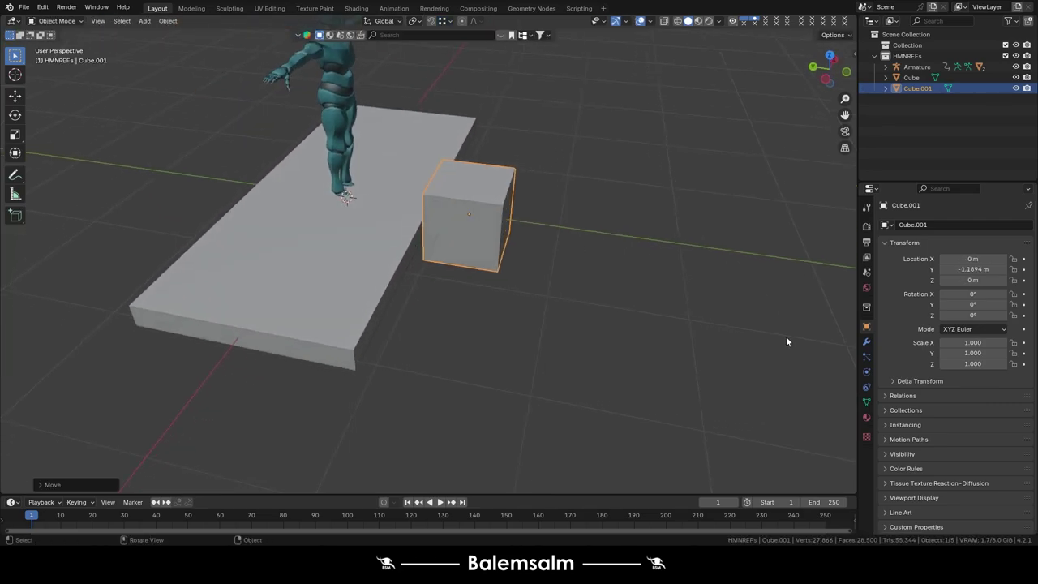
Add a Subdivision Surface modifier and make three centred loop cuts in the cube.
left_click(866, 341)
left_click(952, 226)
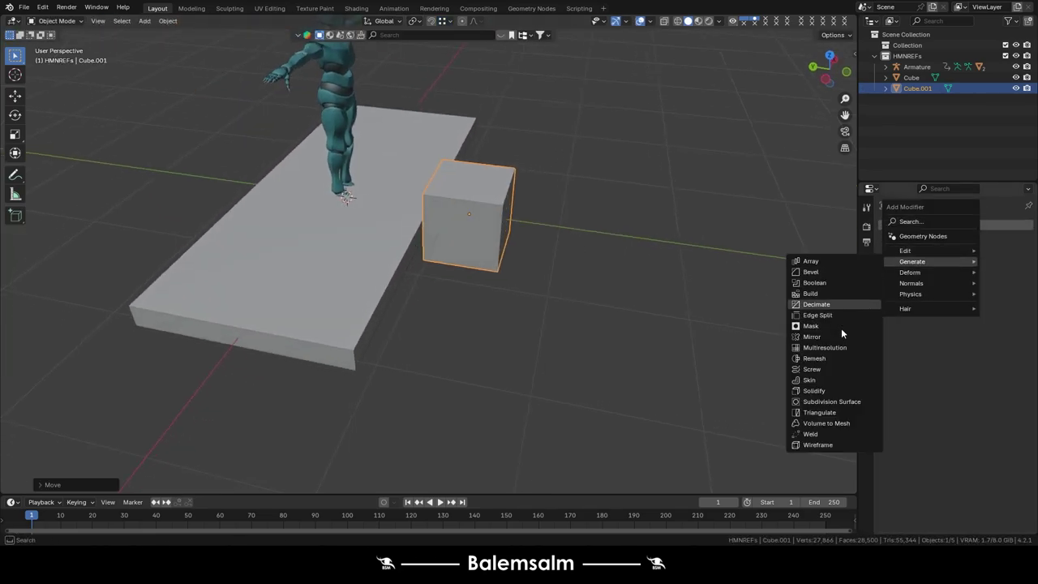
left_click(831, 402)
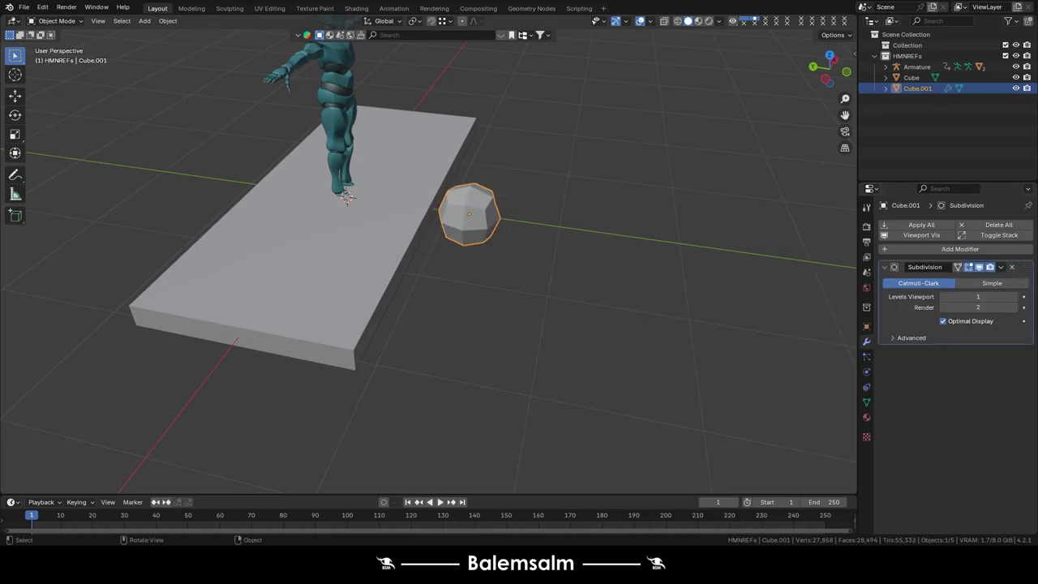
key("Tab")
key("s")
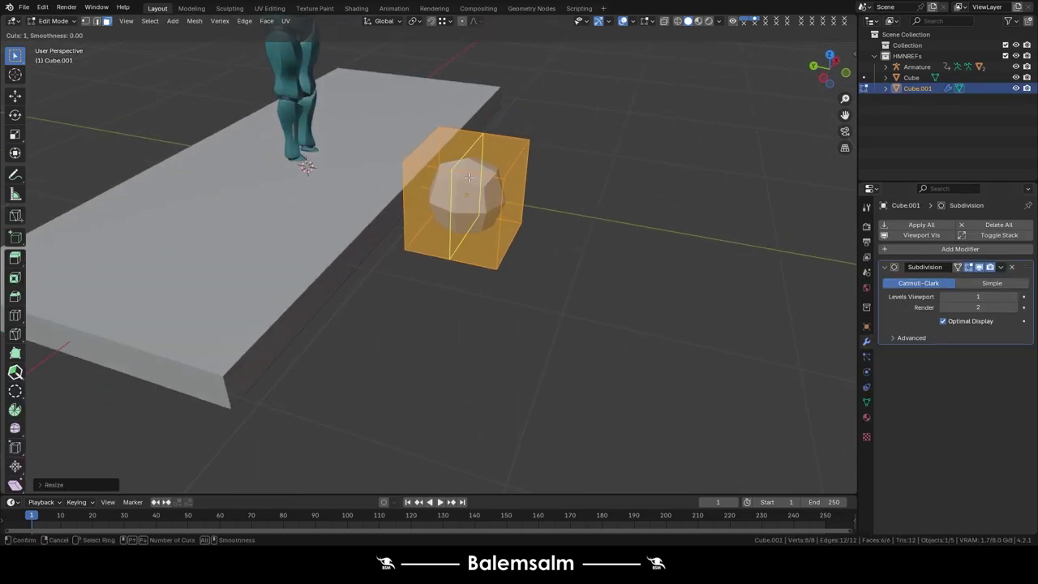
scroll(469, 177, "up", 2)
left_click(469, 177)
right_click(468, 177)
scroll(547, 197, "up", 2)
Cut three more centred loops and proportionally widen the shape along X.
key("s")
key("z")
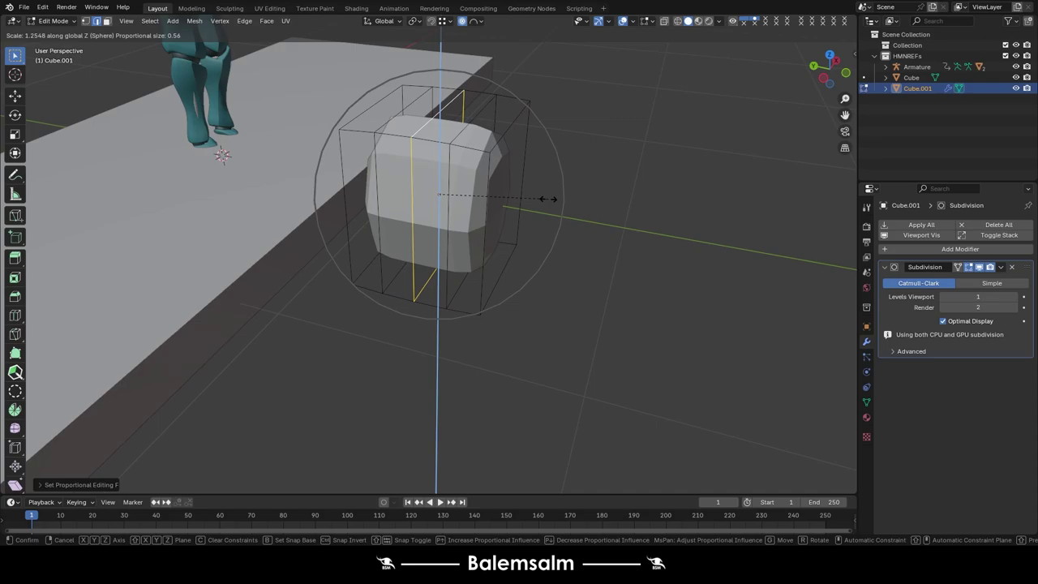
scroll(476, 215, "up", 2)
left_click(476, 215)
right_click(477, 216)
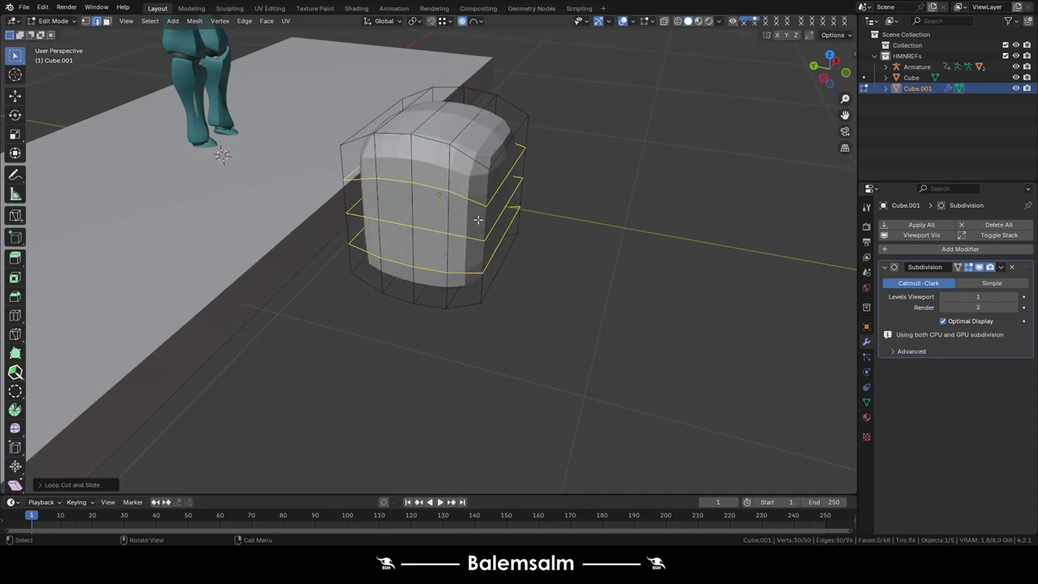
key("s")
key("x")
left_click(583, 261)
In top view, shift vertices along Y and stretch the tube's end along the floor's length.
key("grave")
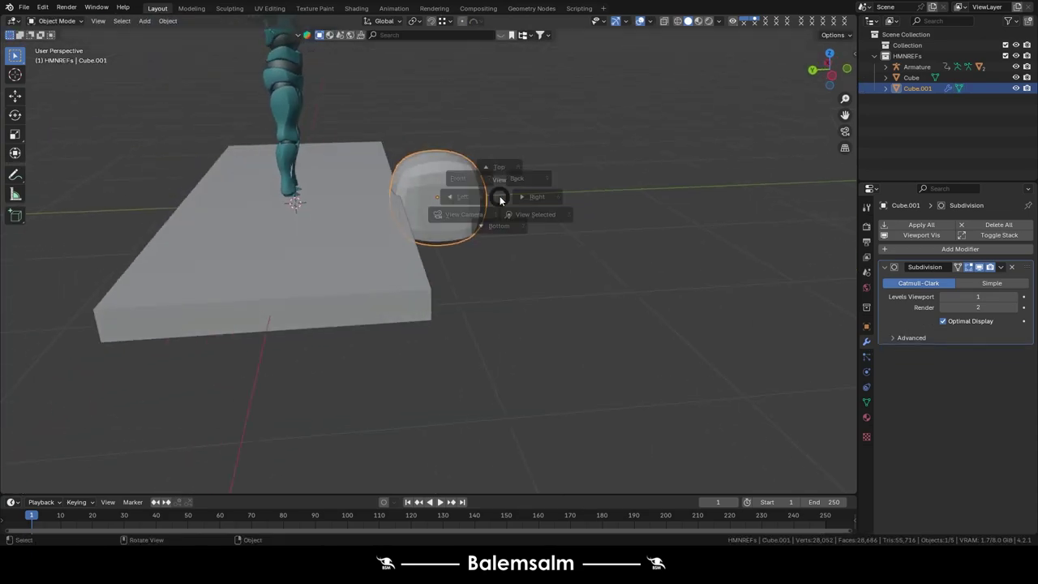
left_click(497, 162)
key("g")
key("y")
left_click(178, 244)
middle_click_drag(232, 232, 22, 189, "shift")
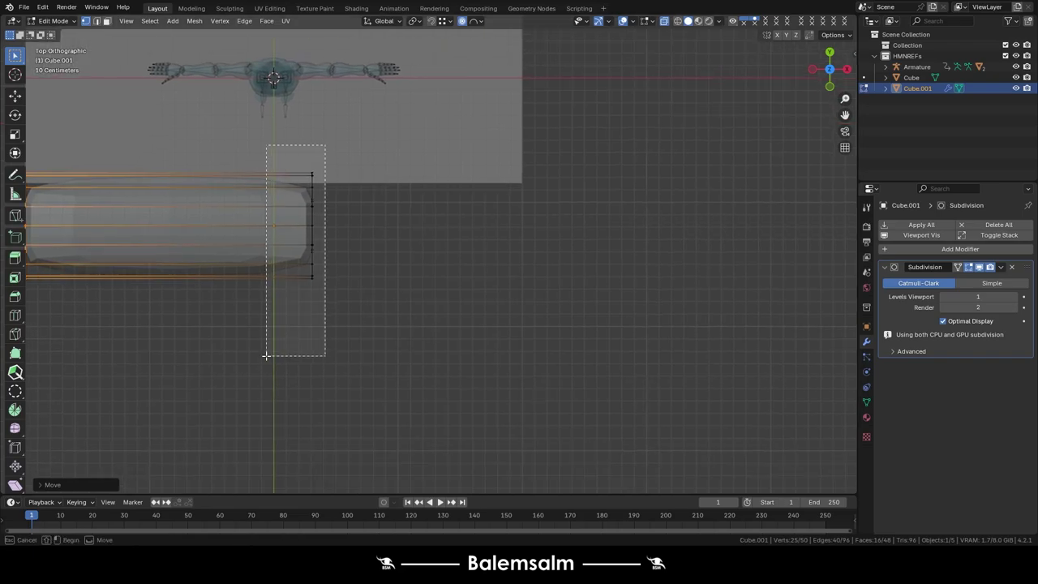
left_click_drag(324, 144, 267, 355)
key("g")
key("x")
left_click(524, 180)
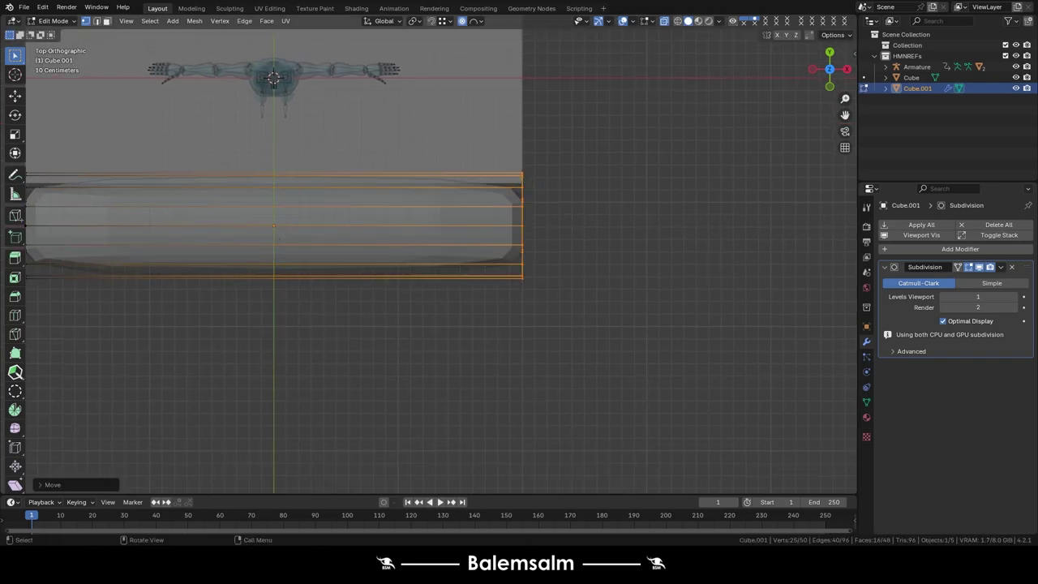
key("Tab")
middle_click_drag(810, 203, 850, 303)
Add a Mirror modifier using the floor slab as mirror object, then edit the side tube's mesh.
left_click(901, 252)
left_click(991, 352)
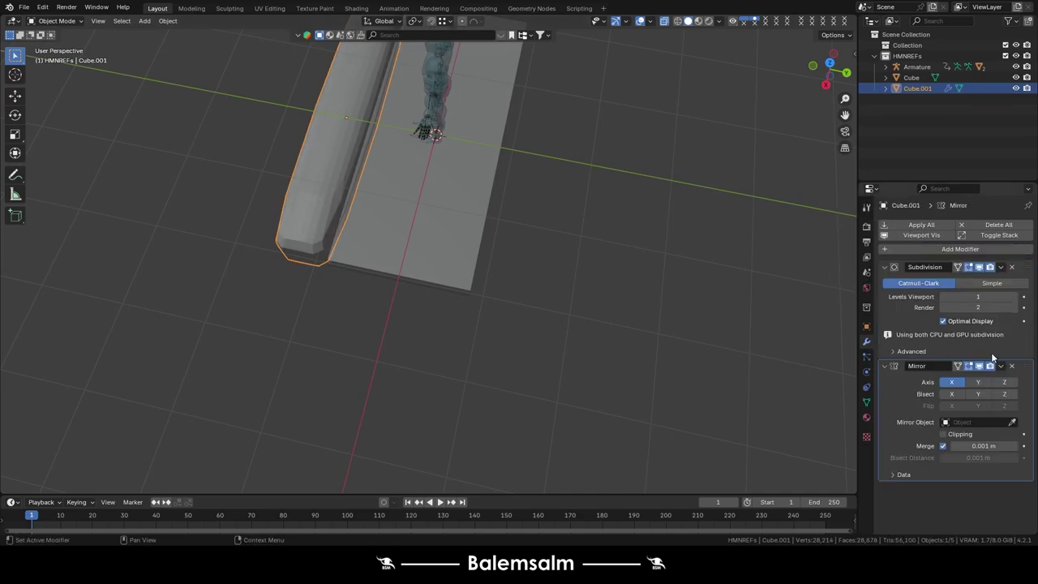
scroll(427, 211, "down", 3)
middle_click_drag(427, 211, 424, 141)
left_click(424, 144)
scroll(490, 166, "up", 3)
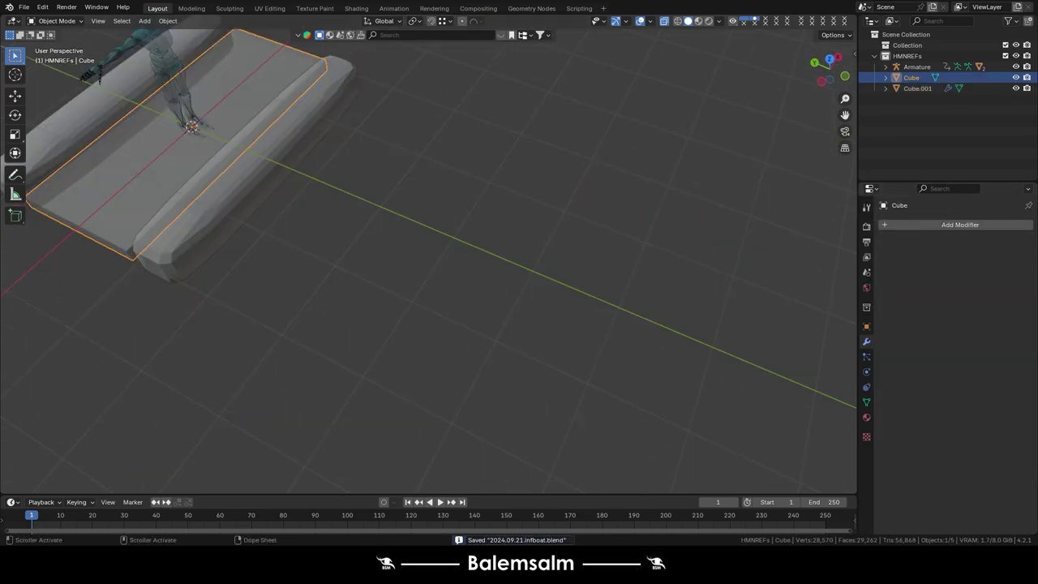
mouse_move(244, 162)
middle_mouse_down()
mouse_move(231, 131)
mouse_move(359, 211)
mouse_move(306, 171)
mouse_move(527, 232)
mouse_move(382, 244)
middle_mouse_up()
left_click(230, 131)
key("Tab")
scroll(419, 244, "up", 2)
Spin the tube's end edges into a rounded corner and extrude the strip to the X axis.
left_click_drag(405, 186, 278, 394)
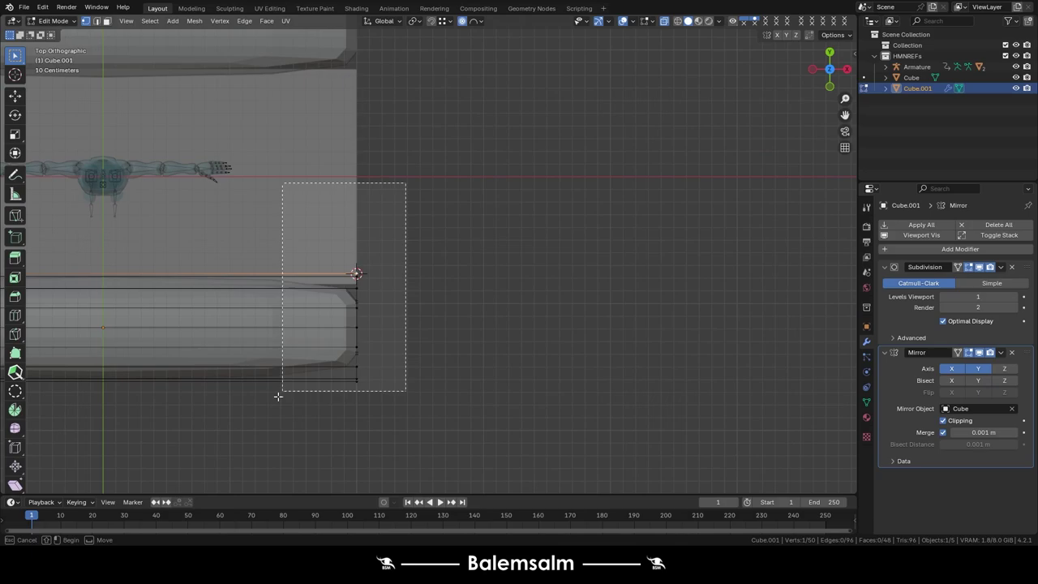
left_click_drag(195, 172, 166, 289)
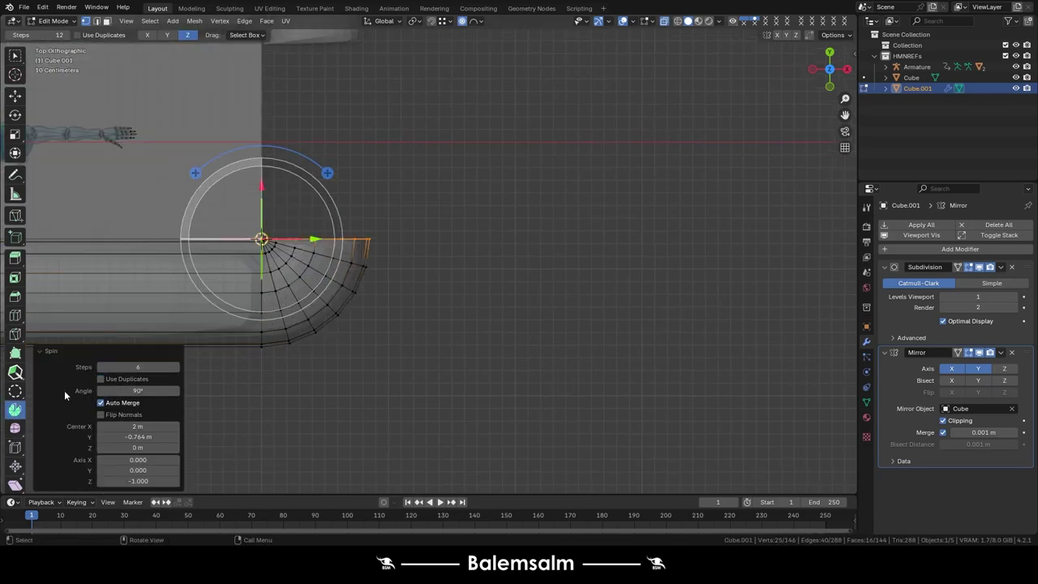
scroll(262, 162, "down", 2)
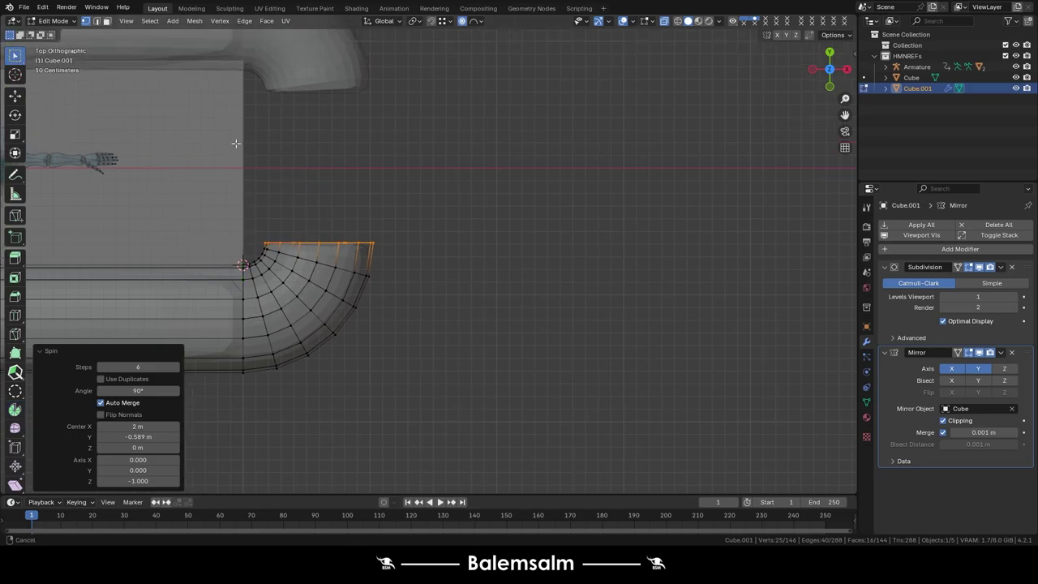
key("e")
left_click(349, 224)
left_click(284, 166)
scroll(288, 182, "up", 2)
Add an edge loop across the new strip and slide the edge loops along X.
key("ctrl+r")
left_click(280, 195)
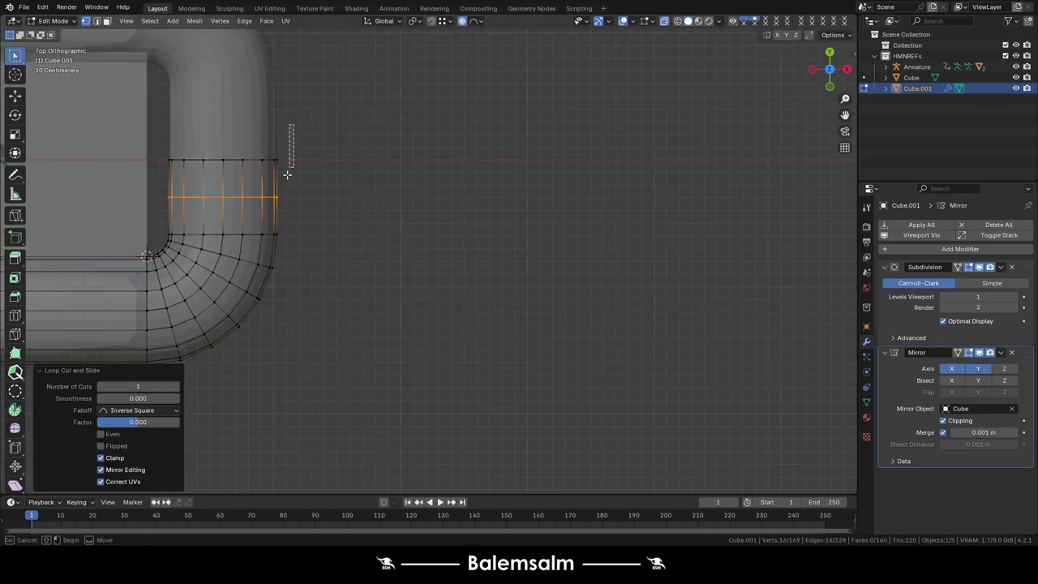
left_click(274, 215, "alt")
left_click(351, 270)
key("ctrl+z")
key("g")
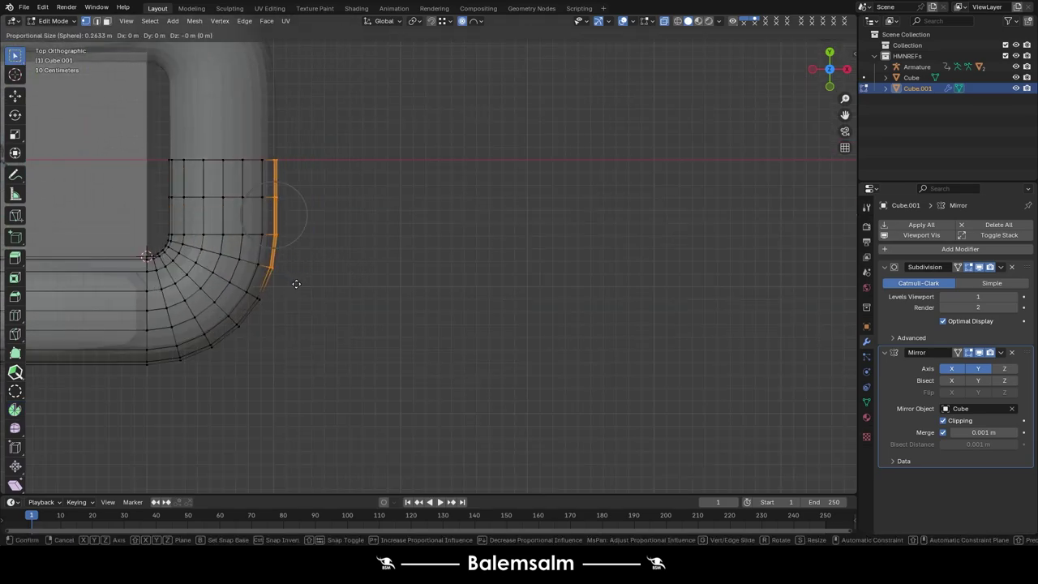
left_click(320, 290)
key("g")
key("x")
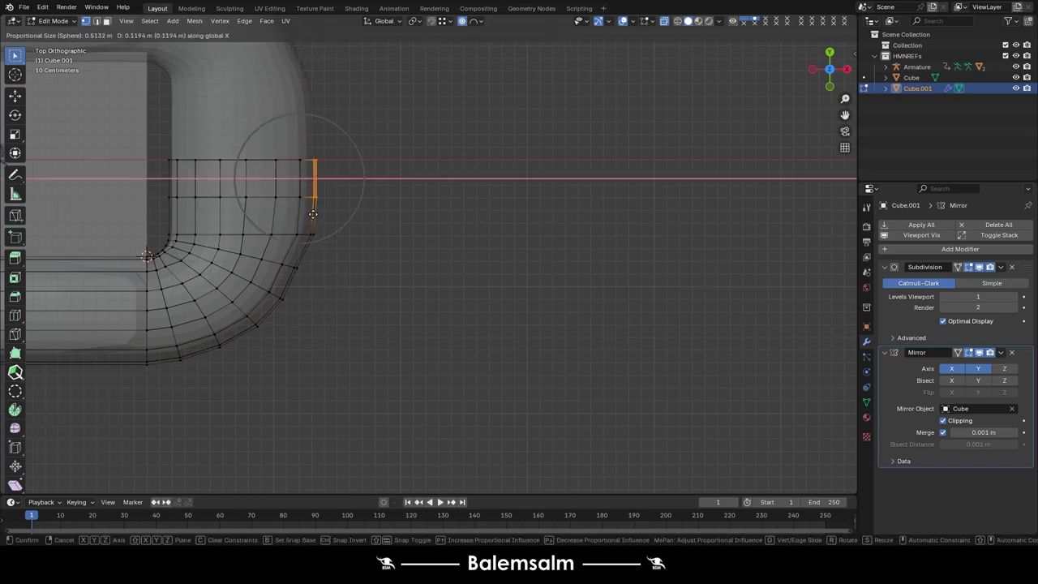
left_click(317, 171)
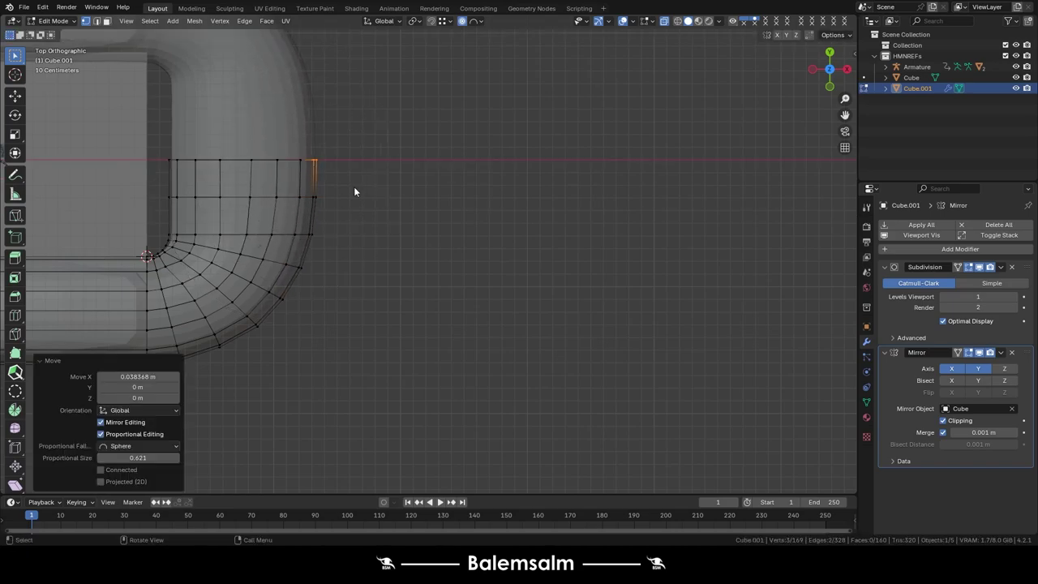
In top view, move the corner edge loop along X to even out the curve.
middle_click_drag(353, 186, 341, 168)
key("grave")
left_click(317, 134)
key("g")
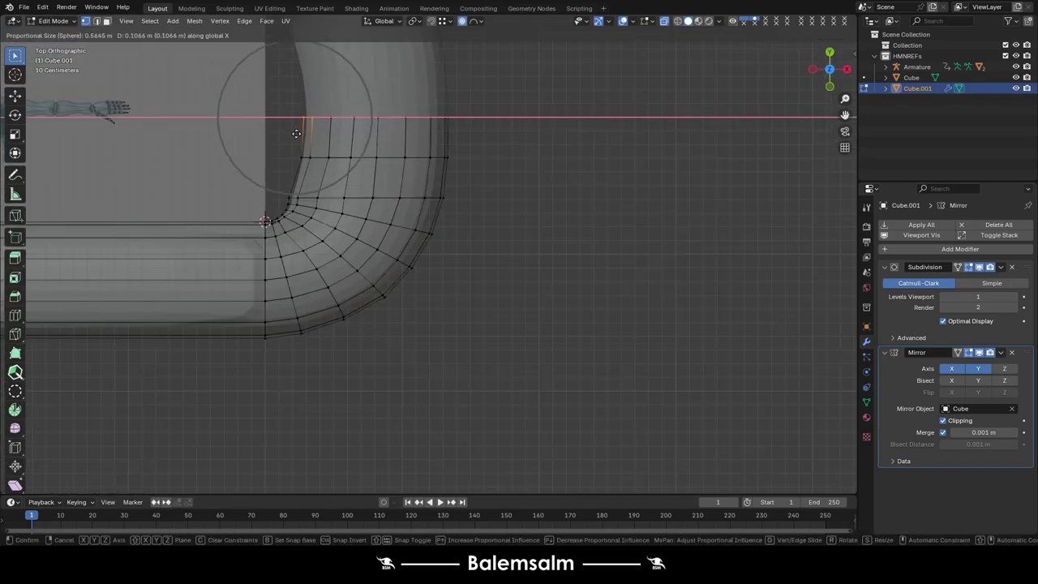
left_click(295, 134)
scroll(292, 188, "up", 2)
scroll(292, 188, "up", 2)
key("g")
key("x")
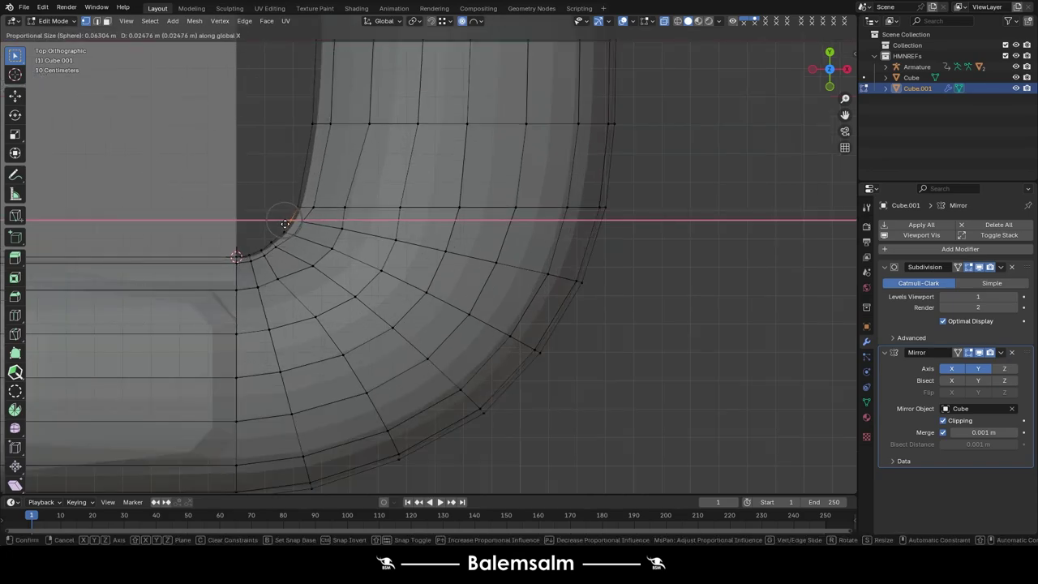
left_click(285, 223)
scroll(286, 224, "down", 5)
mouse_move(285, 224)
middle_mouse_down()
mouse_move(345, 67)
mouse_move(357, 190)
mouse_move(339, 195)
mouse_move(341, 243)
middle_mouse_up()
scroll(340, 243, "up", 3)
Spin the straight side's end loops 90° in 6 steps to close the hull into a ring.
left_click(341, 261, "alt")
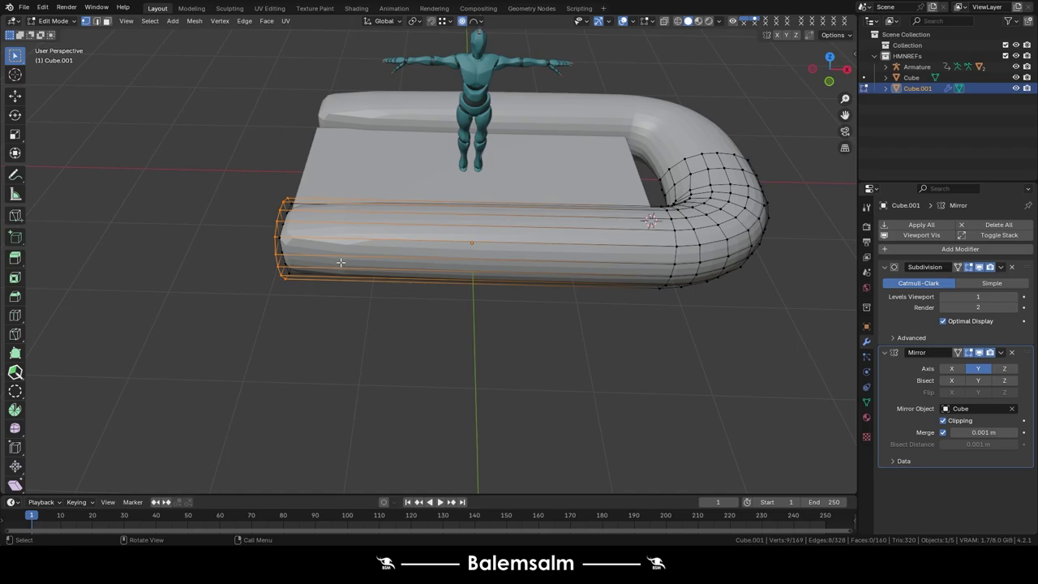
key("grave")
left_click(387, 170)
scroll(364, 243, "down", 4)
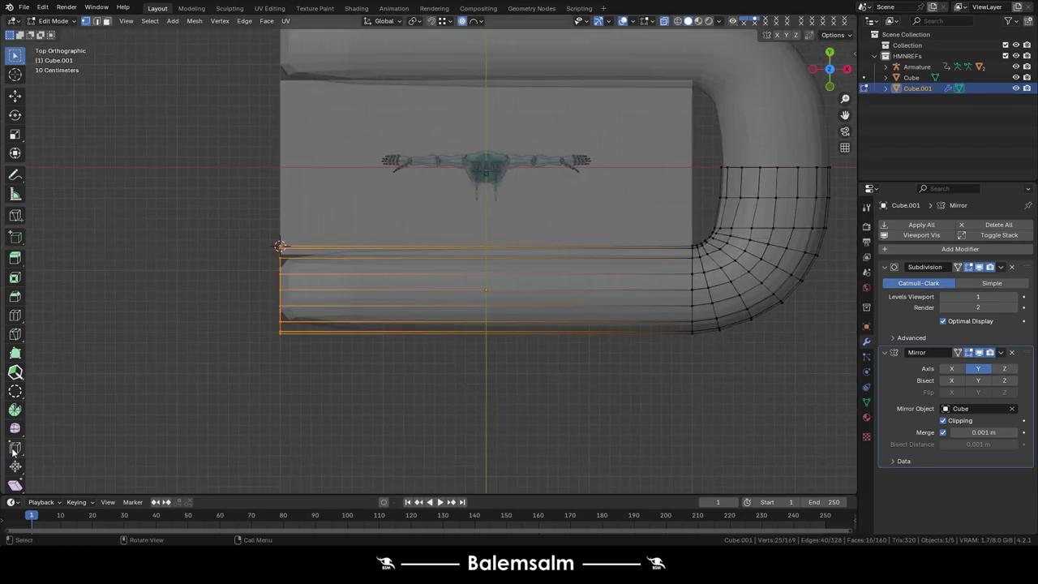
left_click(14, 410)
left_click_drag(335, 193, 348, 217)
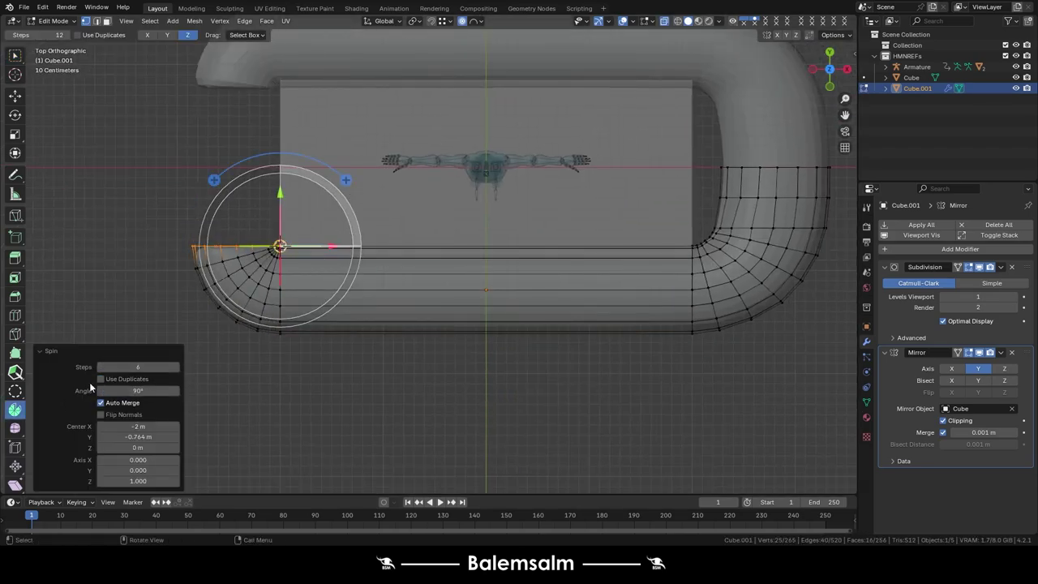
left_click(219, 98)
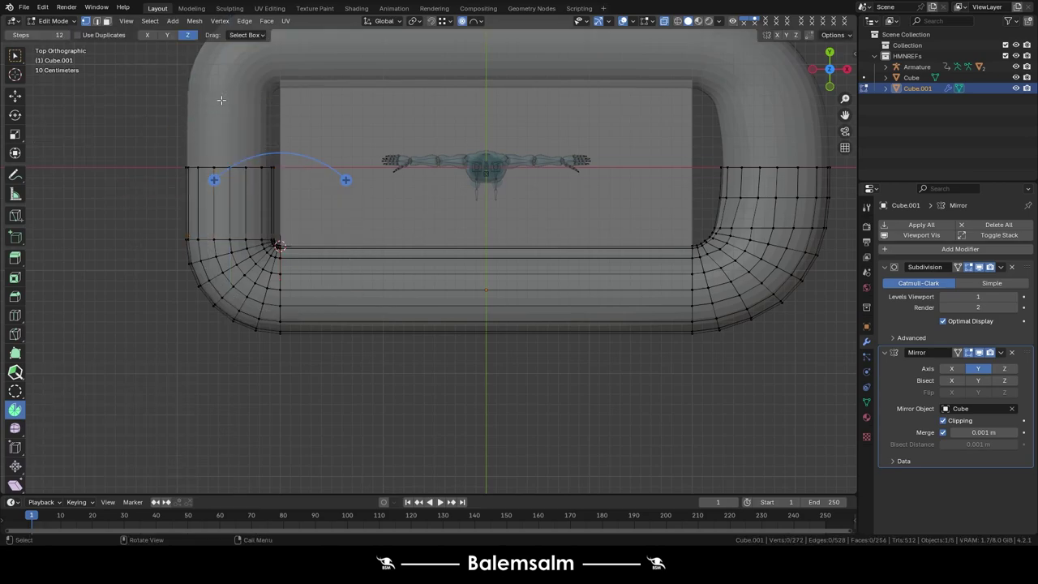
middle_click_drag(220, 98, 340, 162)
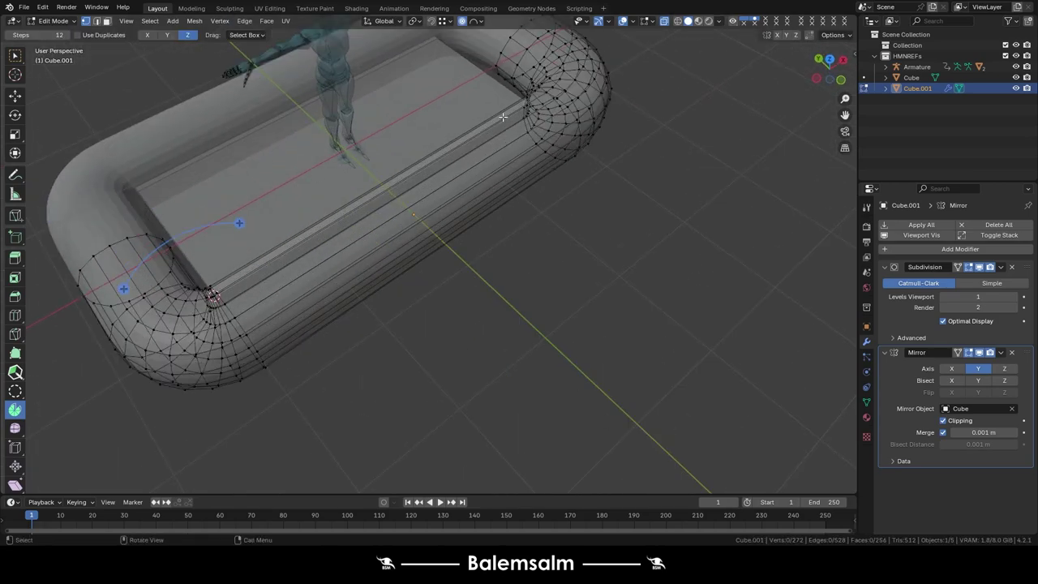
scroll(483, 200, "down", 4)
In Front view, box-select the tube's left end and raise it vertically.
scroll(483, 201, "up", 5)
key("KP_1")
key("grave")
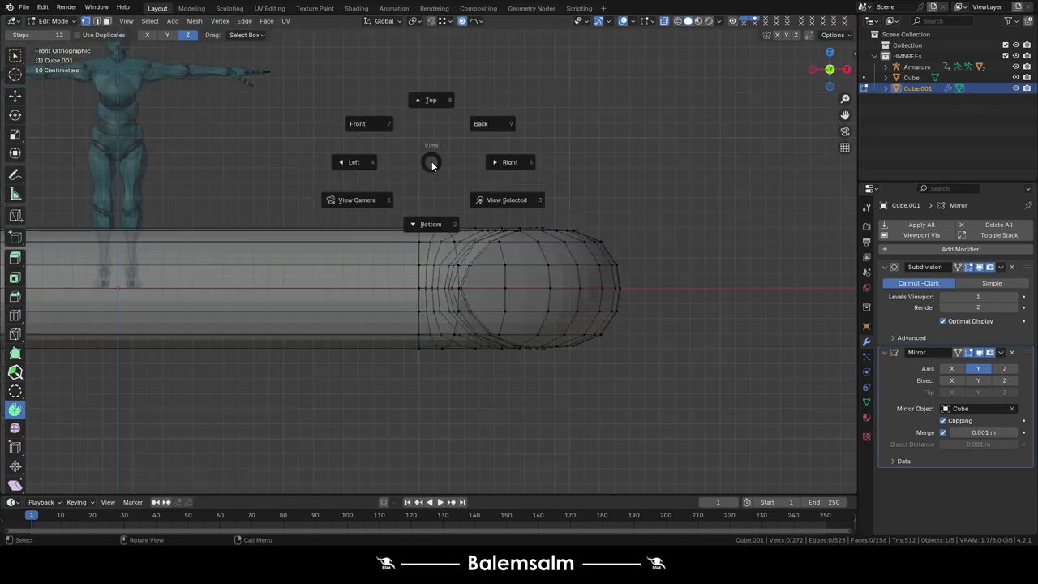
scroll(431, 164, "down", 3)
scroll(243, 227, "up", 3)
left_click_drag(121, 162, 267, 235)
key("g")
key("z")
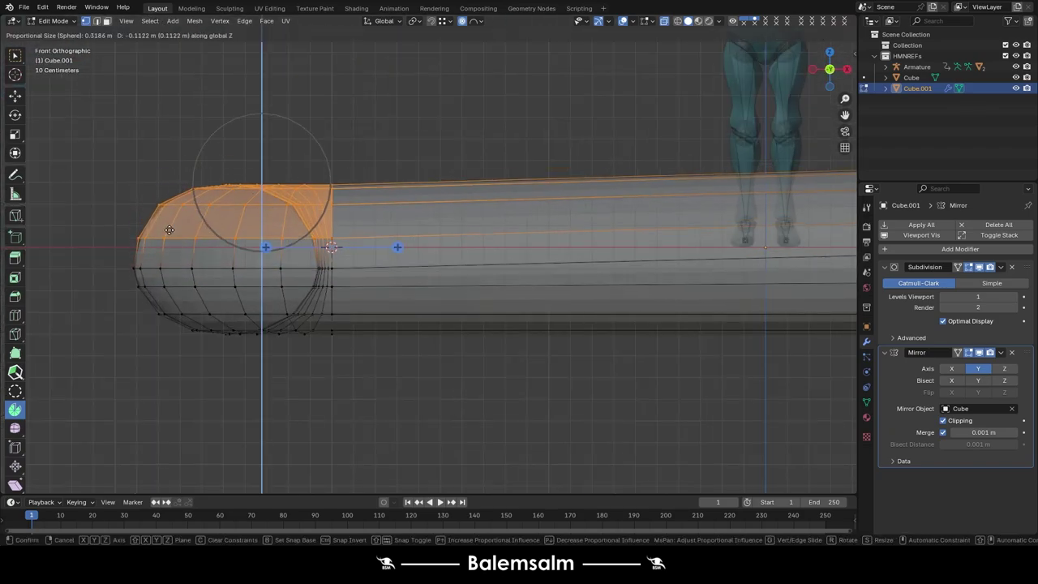
left_click(169, 230)
Add a loop cut across the tube and shift the new band along X.
scroll(244, 235, "down", 3)
key("ctrl+r")
left_click(406, 243)
scroll(433, 308, "up", 3)
key("g")
key("x")
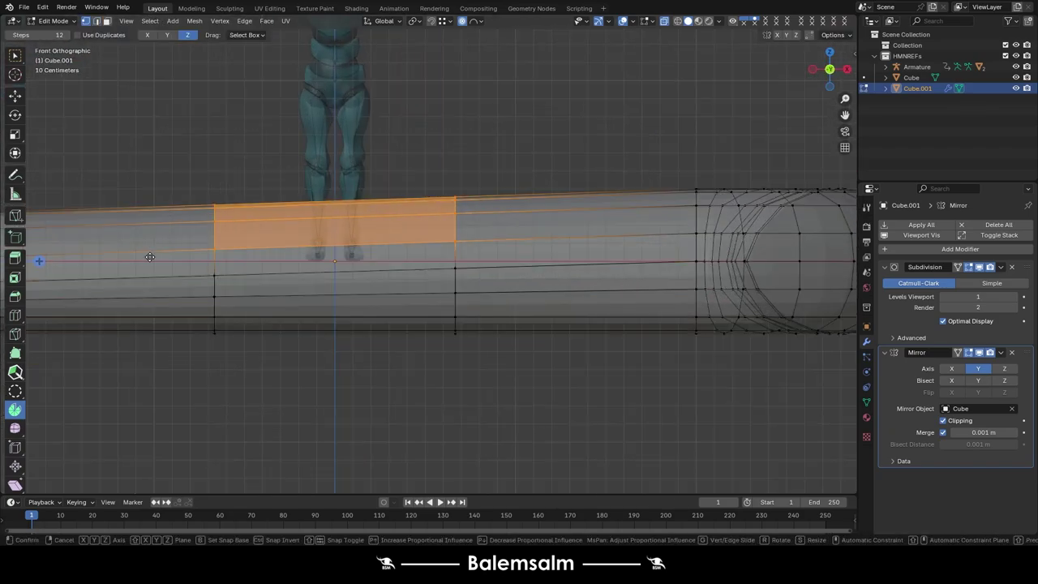
left_click(150, 257)
Select a path of side faces and test a move, cancelling to leave them flush.
scroll(243, 243, "down", 3)
mouse_move(243, 243)
middle_mouse_down()
mouse_move(342, 268)
mouse_move(389, 235)
middle_mouse_up()
scroll(342, 268, "up", 3)
left_click(443, 221)
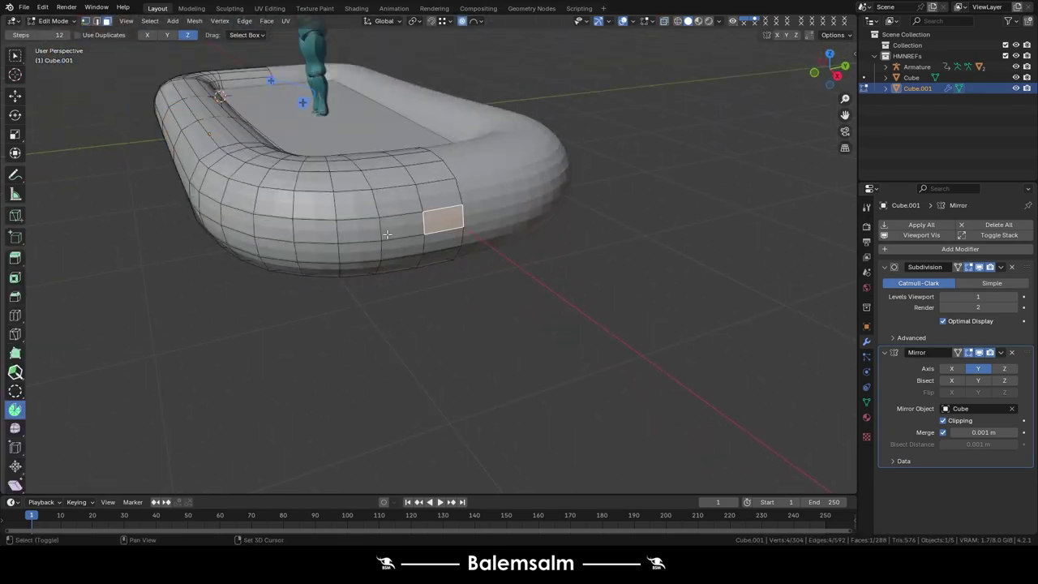
left_click(388, 235, "ctrl")
key("grave")
left_click(359, 167)
key("g")
key("y")
scroll(411, 249, "up", 2)
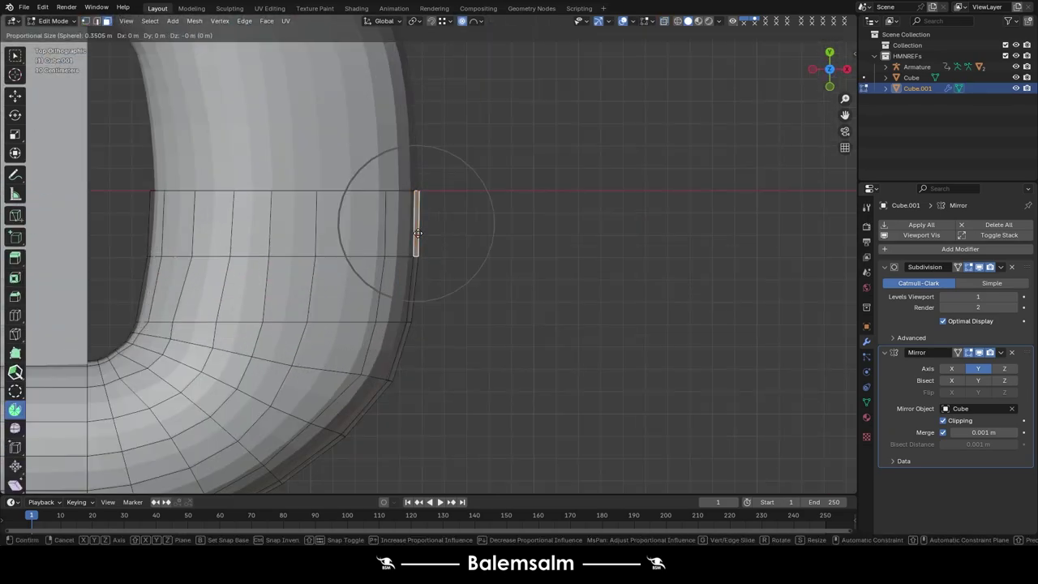
scroll(388, 262, "down", 4)
middle_click_drag(388, 263, 421, 276)
scroll(452, 285, "up", 3)
key("z")
right_click(451, 285)
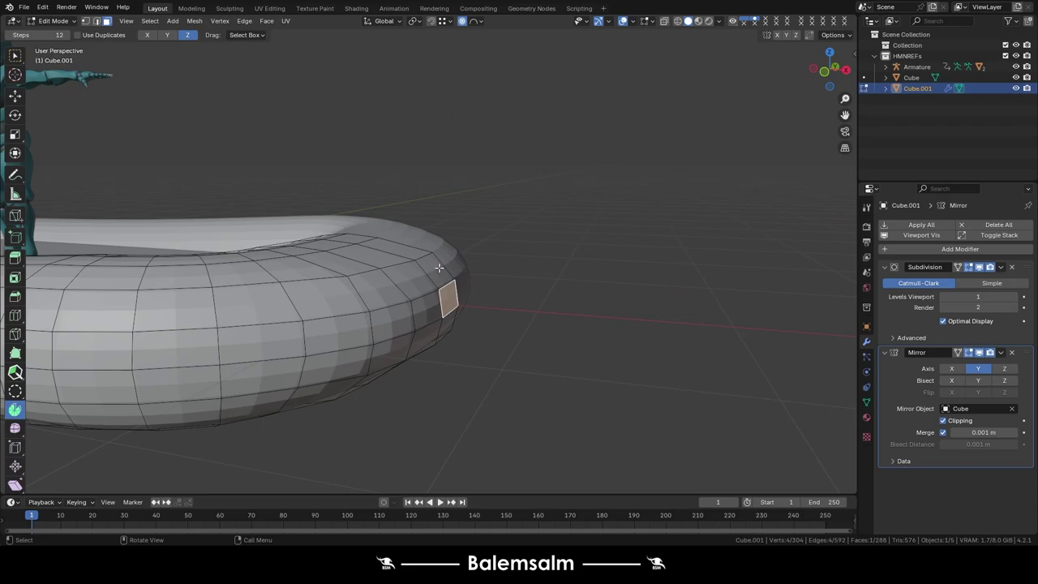
Raise a side face strip and a single face vertically with proportional falloff.
left_click(348, 292, "ctrl")
key("g")
key("z")
left_click(248, 294)
key("g")
key("z")
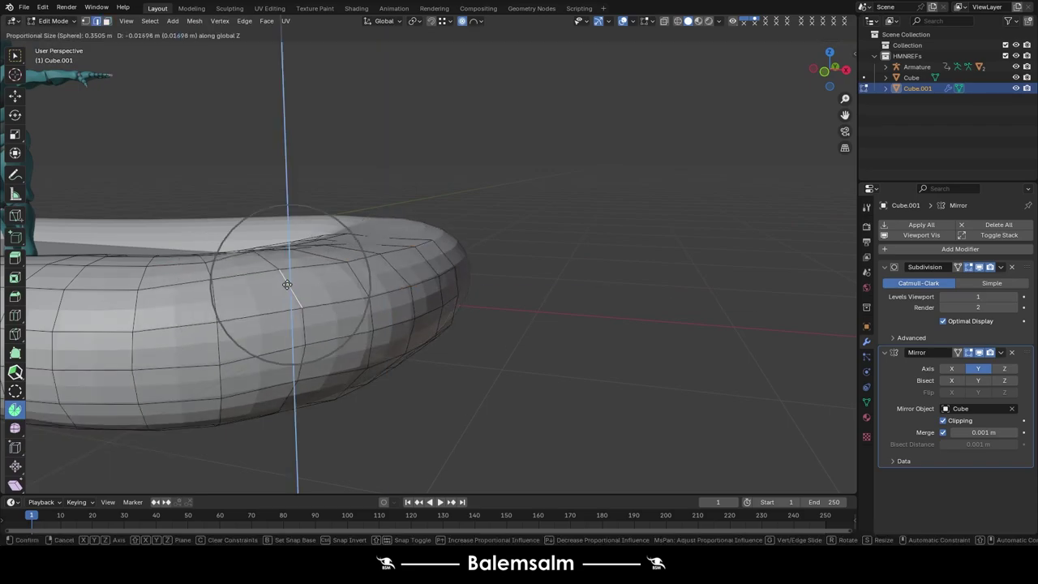
left_click(289, 294)
scroll(288, 294, "down", 3)
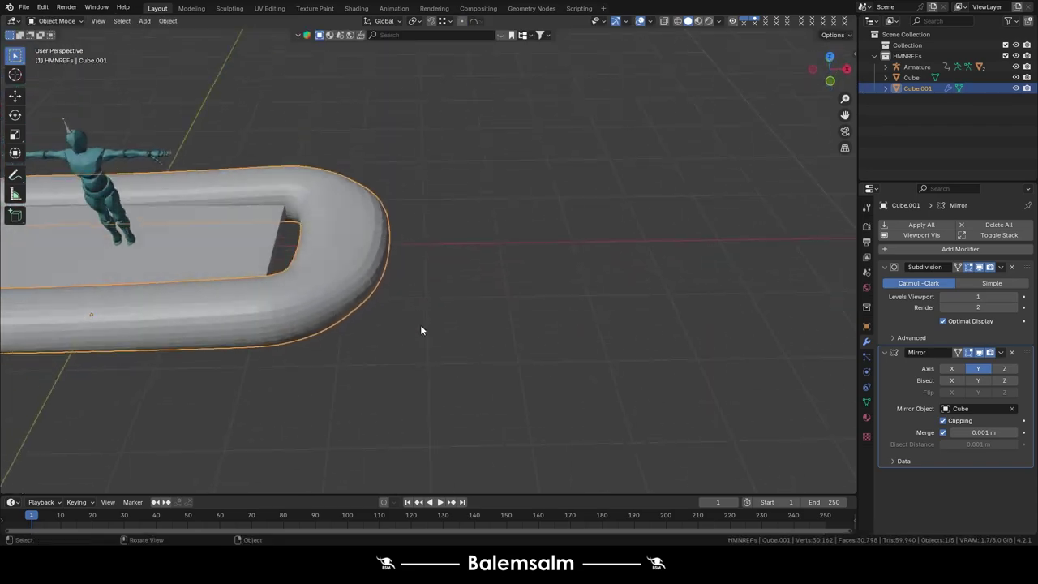
Slide a face loop around the rounded end, pick a side edge loop, and check the shape.
middle_click_drag(420, 325, 336, 243)
scroll(336, 243, "up", 3)
left_click(333, 304, "alt")
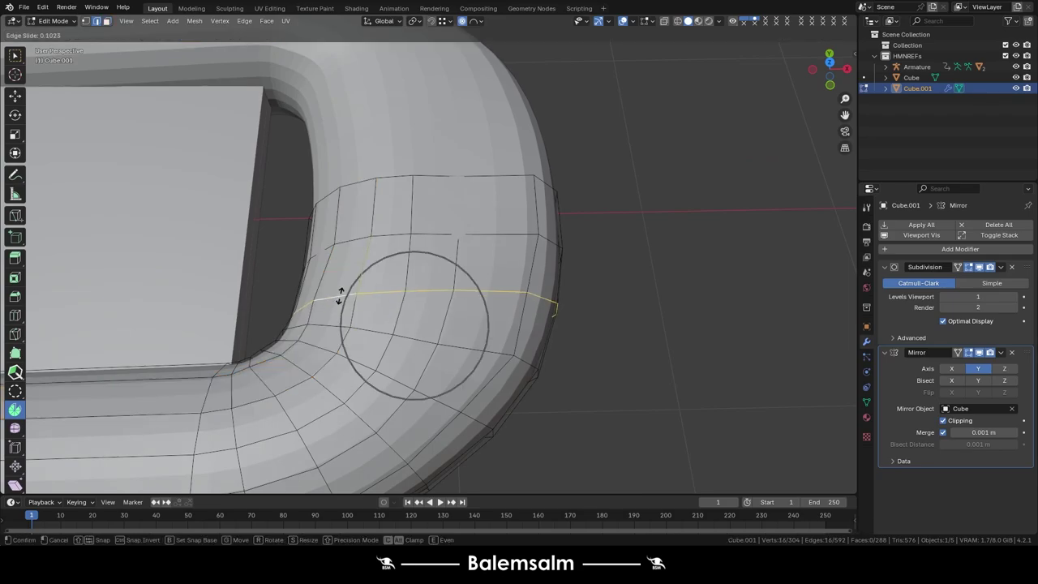
left_click(342, 289)
scroll(342, 289, "down", 3)
mouse_move(342, 289)
middle_mouse_down()
mouse_move(406, 255)
mouse_move(421, 283)
middle_mouse_up()
left_click(422, 284, "ctrl")
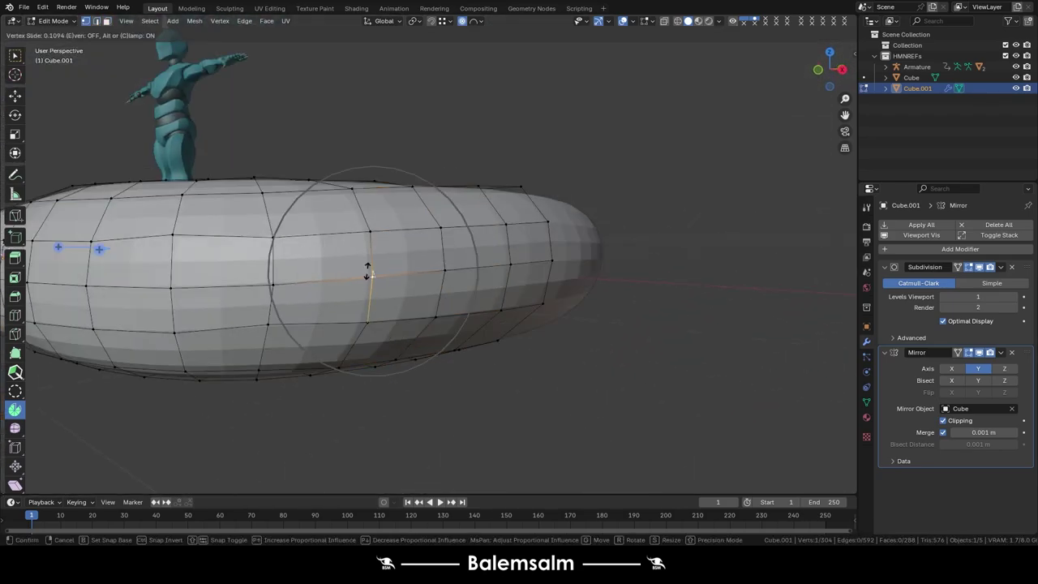
key("Tab")
scroll(459, 283, "down", 5)
middle_click_drag(460, 284, 469, 209)
scroll(470, 210, "up", 5)
key("Tab")
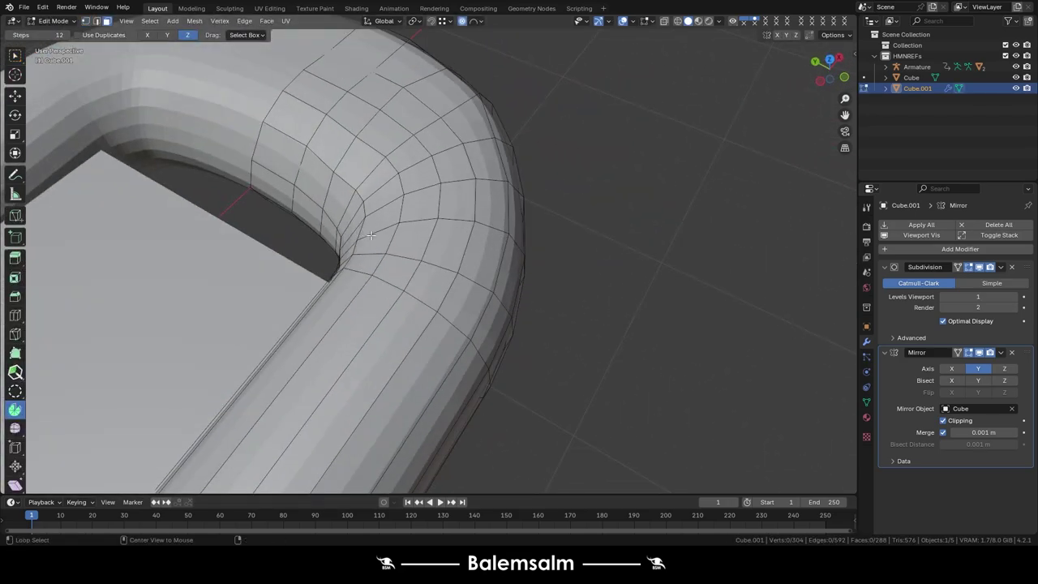
Add and slide edge loops along the hull's inner corner.
left_click(359, 224, "alt")
left_click(418, 192, "ctrl")
left_click(433, 185)
middle_click_drag(434, 185, 414, 172)
key("g")
key("z")
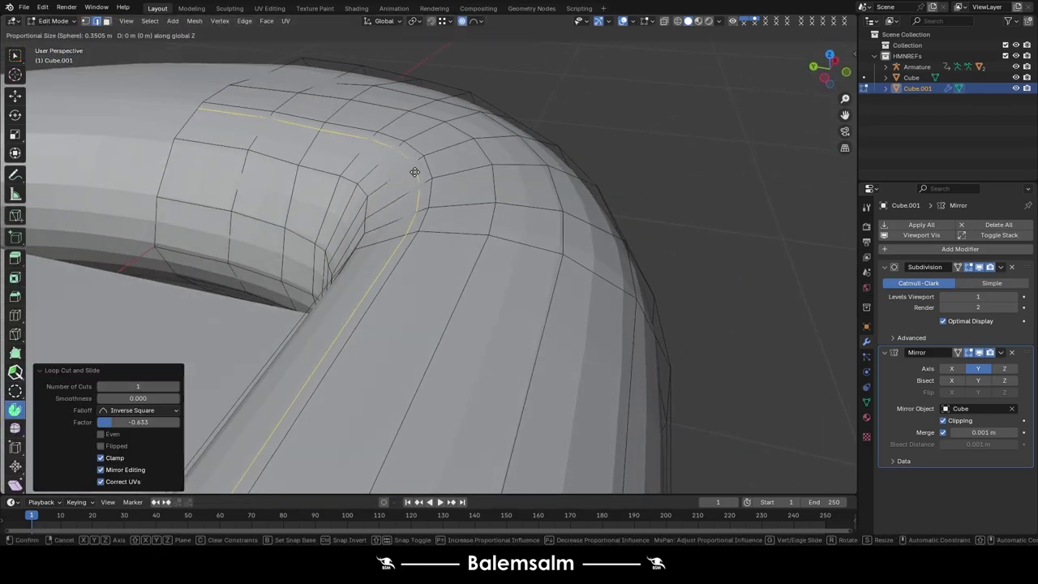
right_click(413, 224)
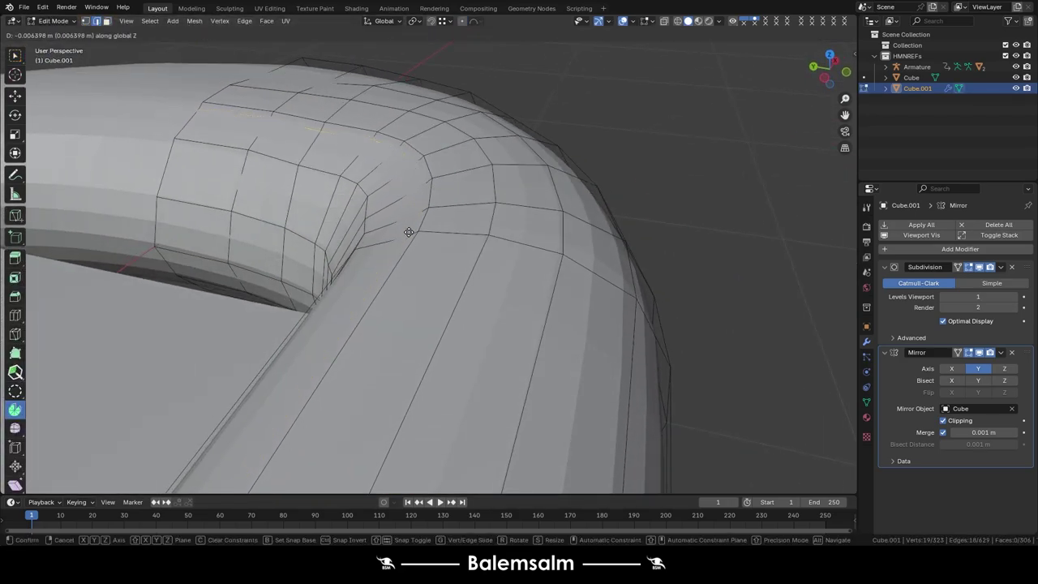
left_click(408, 232)
middle_click_drag(409, 232, 390, 208)
key("g")
key("g")
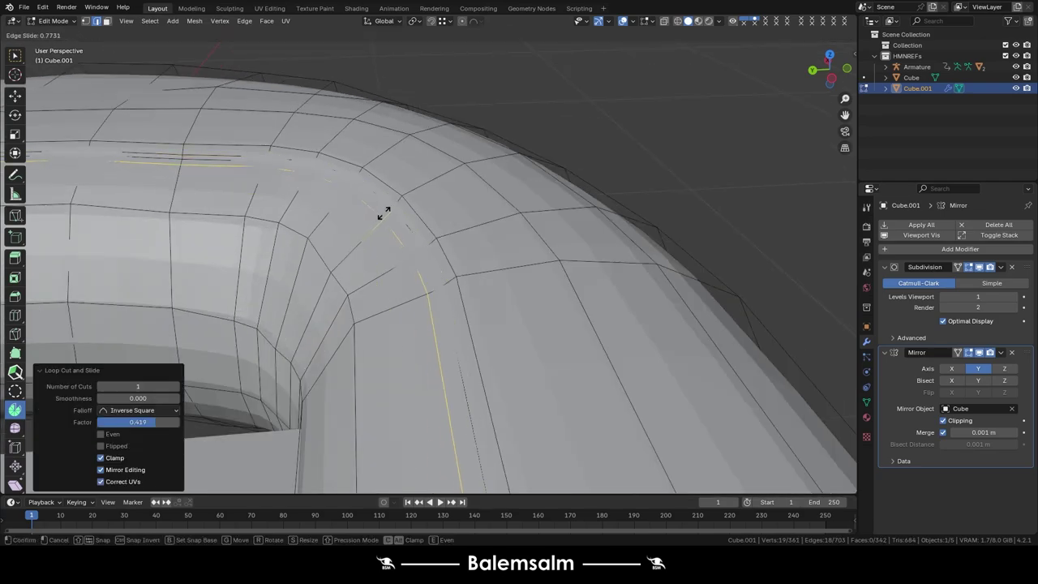
left_click(384, 212)
Adjust the corner edge crease and slide in a supporting edge loop nearby.
scroll(347, 208, "down", 3)
scroll(285, 227, "down", 3)
scroll(295, 168, "up", 8)
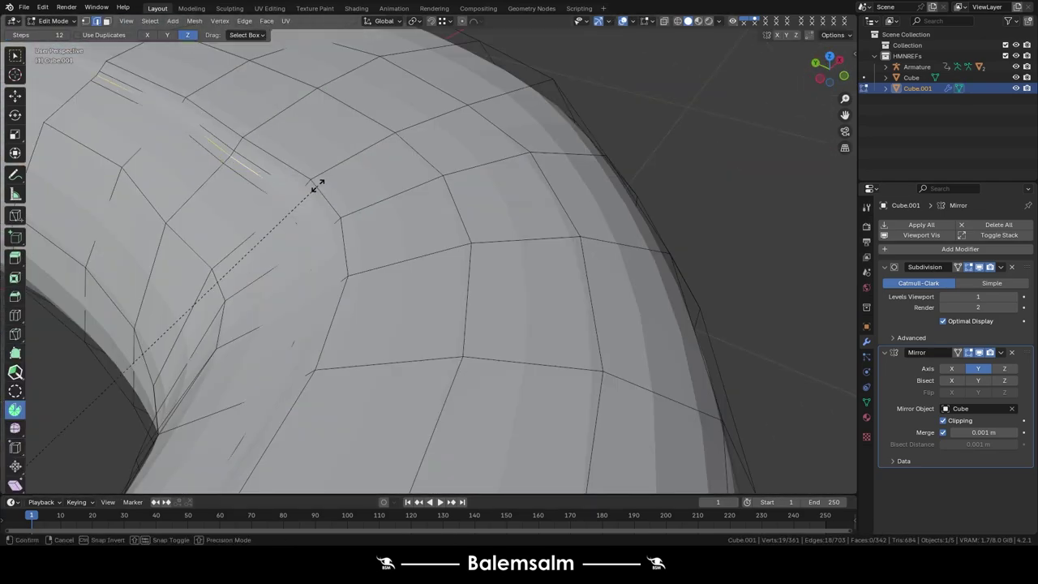
left_click(317, 186)
middle_click_drag(317, 185, 312, 196)
key("g")
left_click(315, 324)
scroll(245, 260, "down", 4)
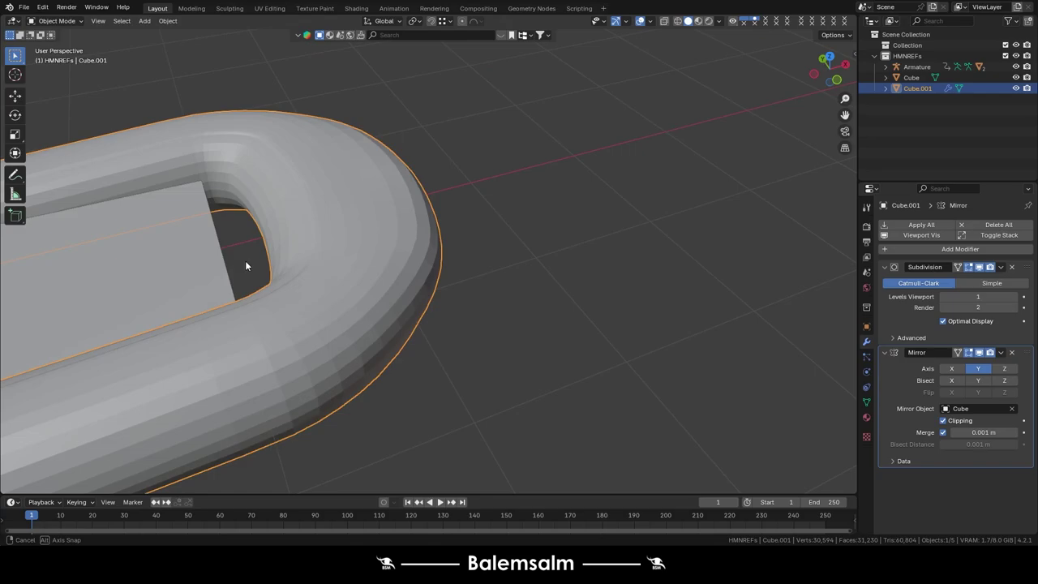
scroll(245, 261, "up", 6)
scroll(307, 164, "up", 3)
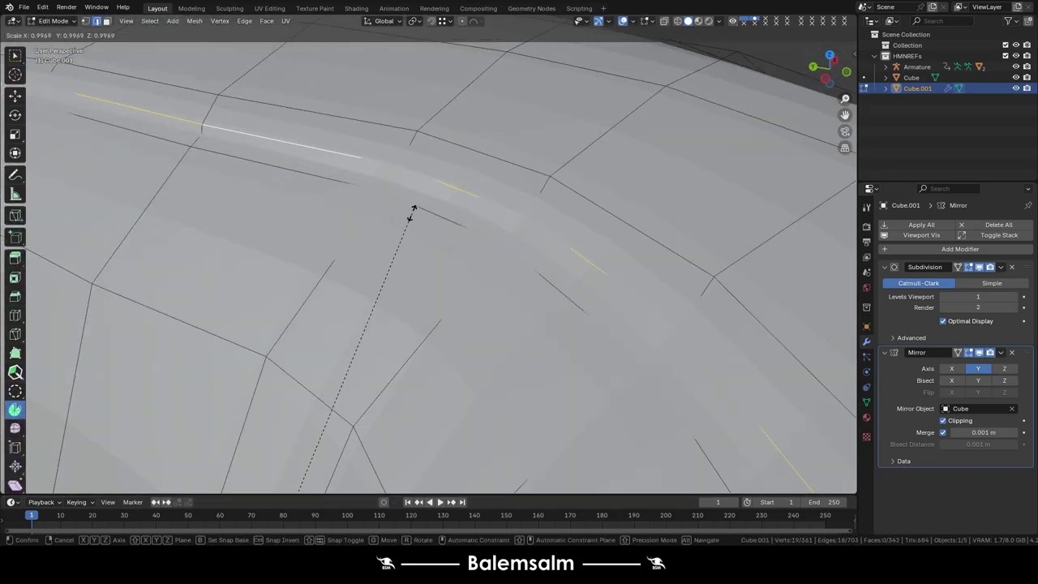
left_click_drag(370, 163, 351, 170)
left_click(199, 142)
Return to Object Mode and apply Shade Smooth to the hull.
key("Tab")
scroll(254, 193, "down", 5)
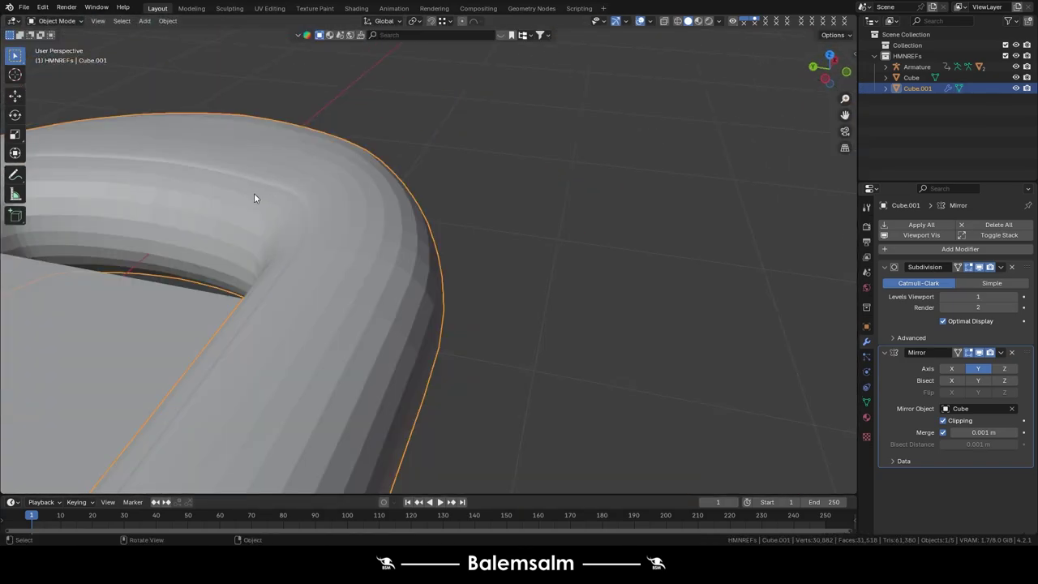
right_click(254, 193)
left_click(235, 132)
From the front view in Edit Mode, nudge the tube's top tip vertex into a new position.
key("Tab")
scroll(399, 190, "up", 5)
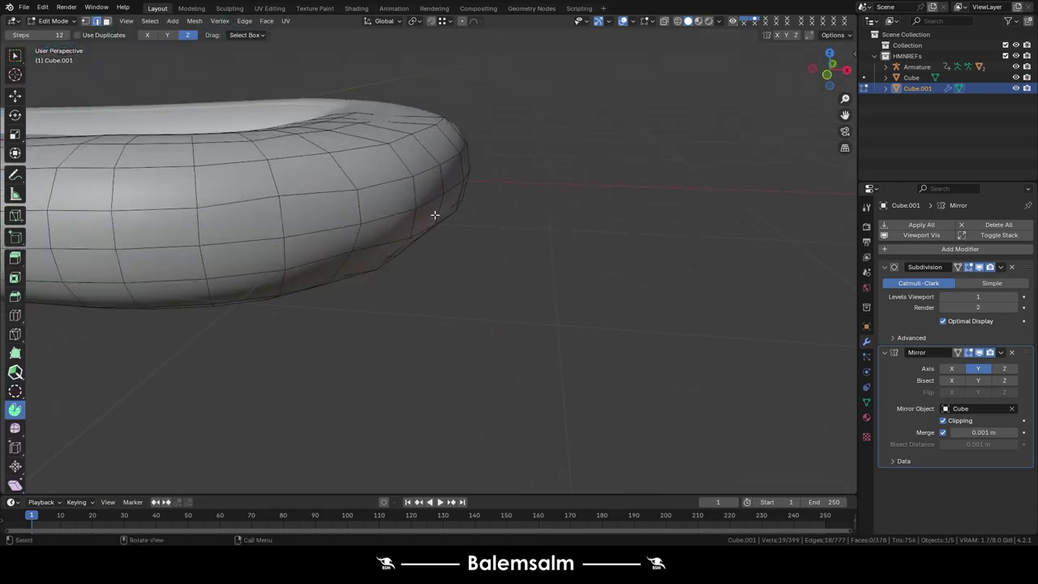
key("grave")
left_click(343, 133)
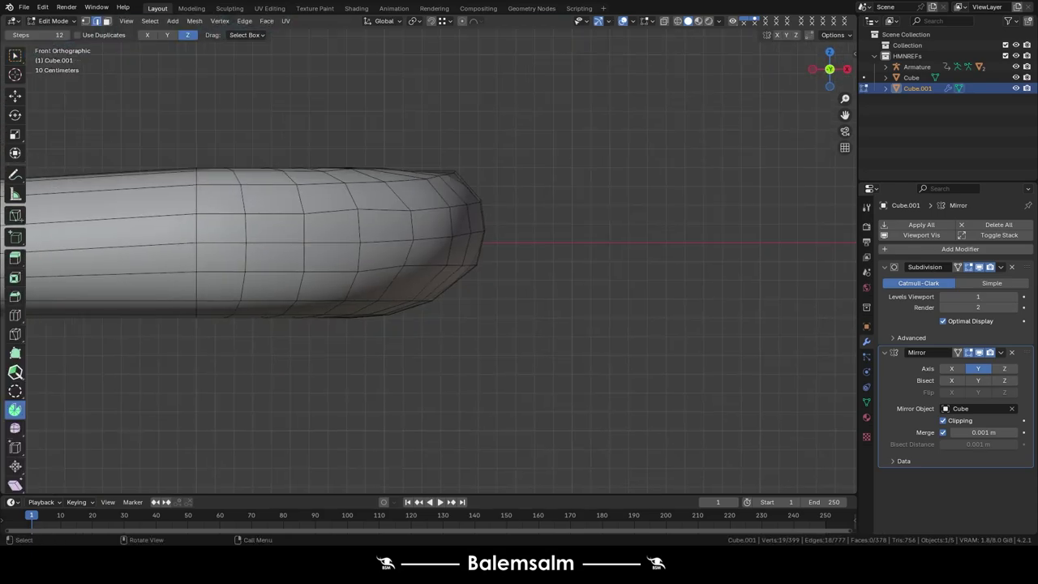
scroll(454, 174, "up", 3)
scroll(456, 157, "up", 2)
key("g")
key("z")
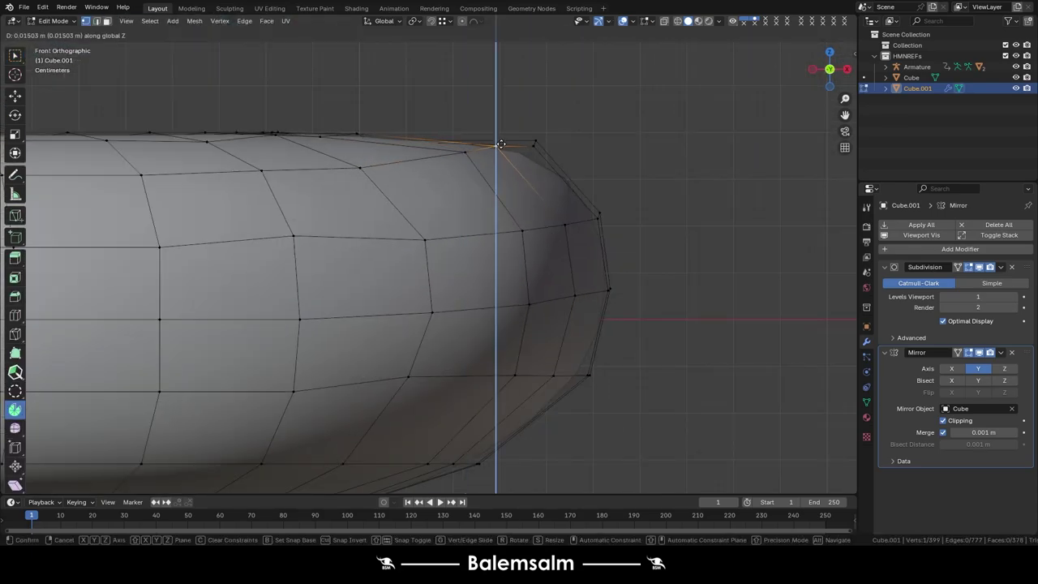
left_click(537, 147)
key("g")
key("g")
left_click(531, 145)
key("g")
key("z")
key("Escape")
Add three centred edge loops along the tube's straight side.
scroll(340, 169, "down", 3)
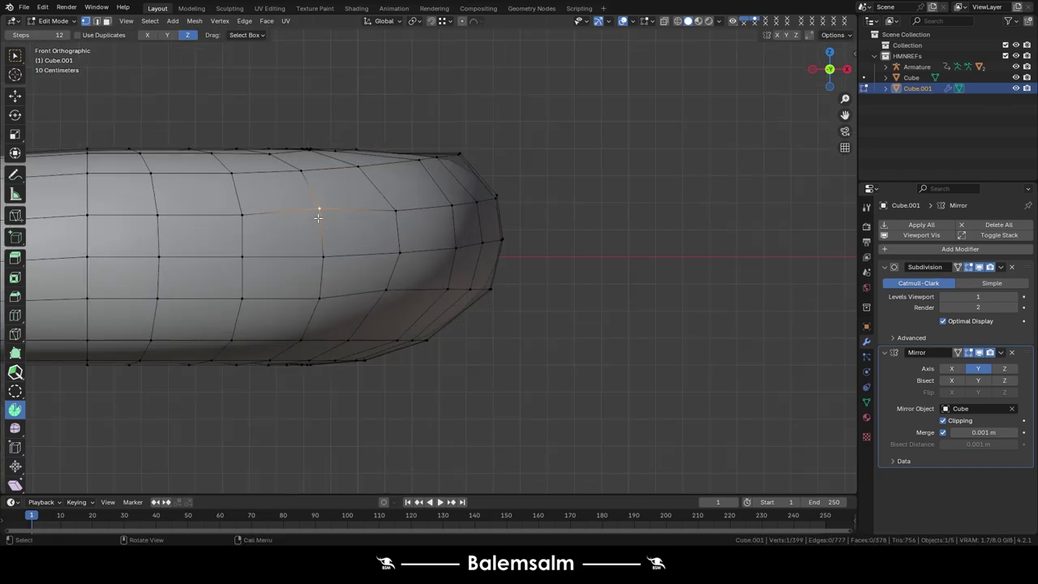
scroll(319, 230, "down", 2)
middle_click_drag(319, 230, 251, 256)
scroll(461, 264, "up", 2)
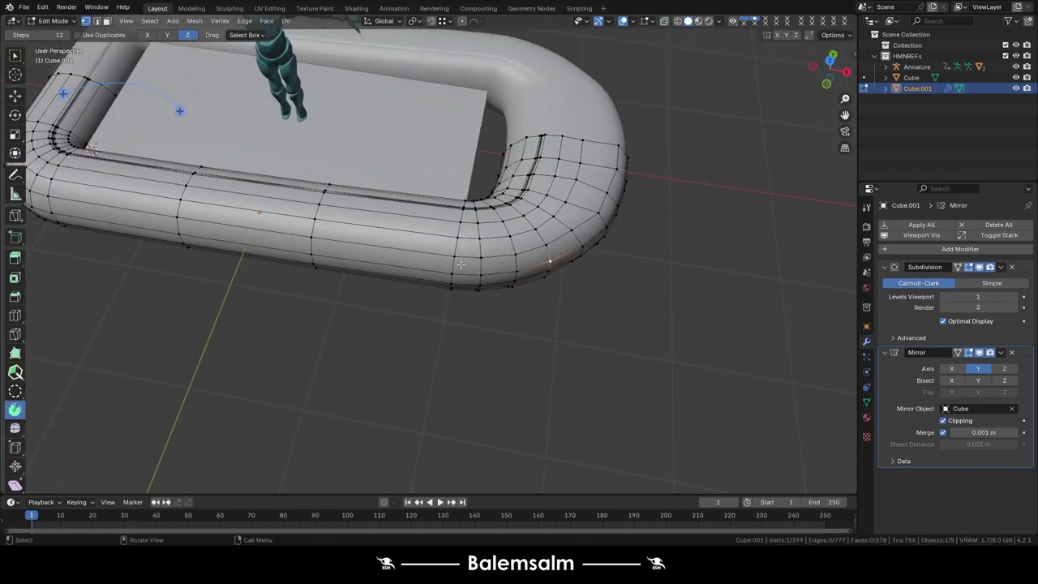
left_click(372, 247)
right_click(372, 247)
Raise the upper edge loop around the corner along Z and slide it into place.
scroll(203, 227, "down", 3)
mouse_move(266, 255)
middle_mouse_down()
mouse_move(352, 249)
mouse_move(358, 227)
middle_mouse_up()
scroll(352, 249, "up", 5)
left_click(366, 272, "alt")
key("g")
key("z")
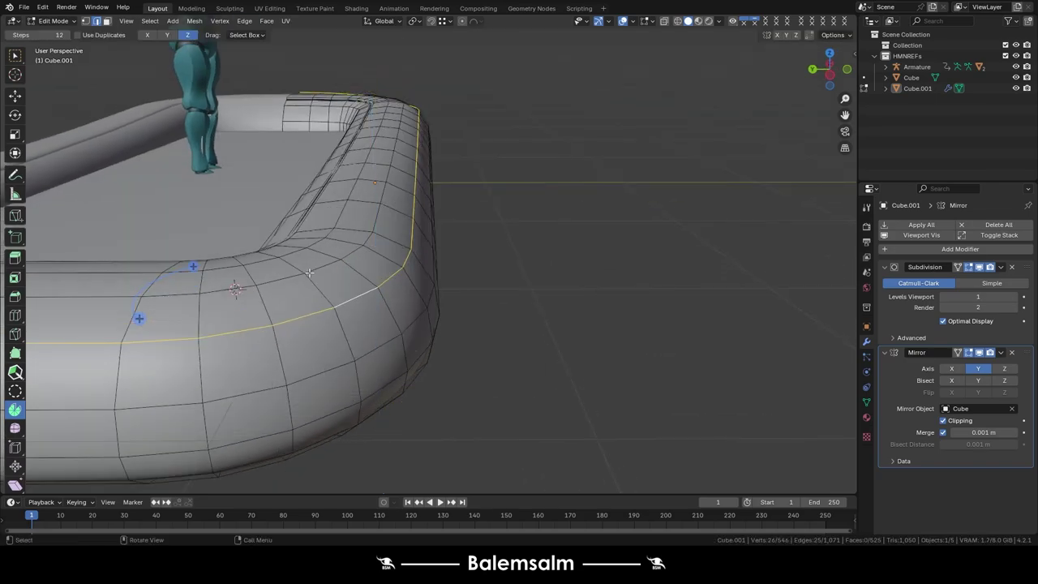
left_click(358, 226)
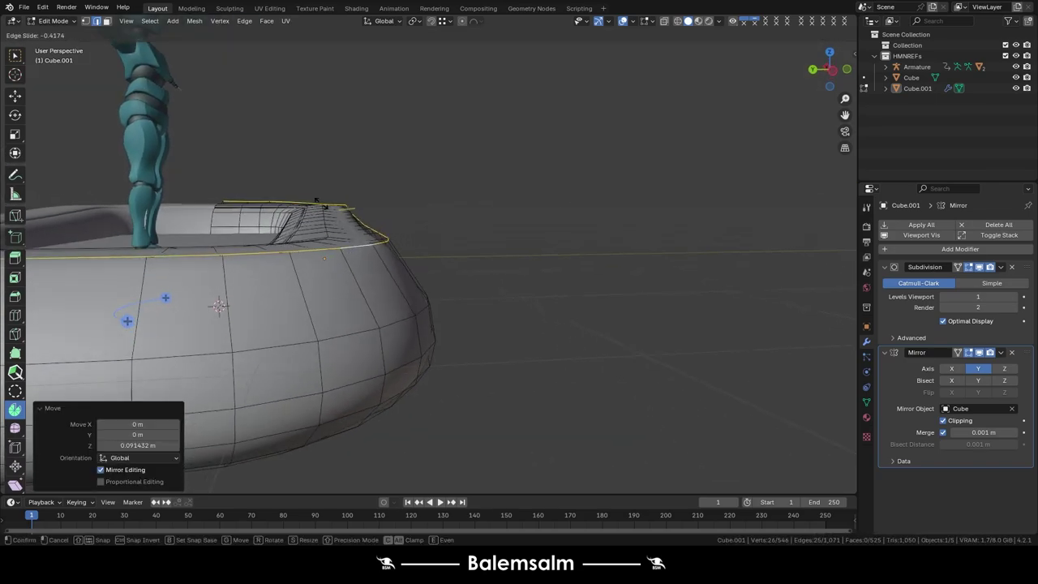
left_click(332, 227)
scroll(236, 254, "down", 4)
mouse_move(237, 253)
middle_mouse_down()
mouse_move(553, 214)
mouse_move(467, 300)
middle_mouse_up()
scroll(554, 214, "up", 5)
left_click(432, 174)
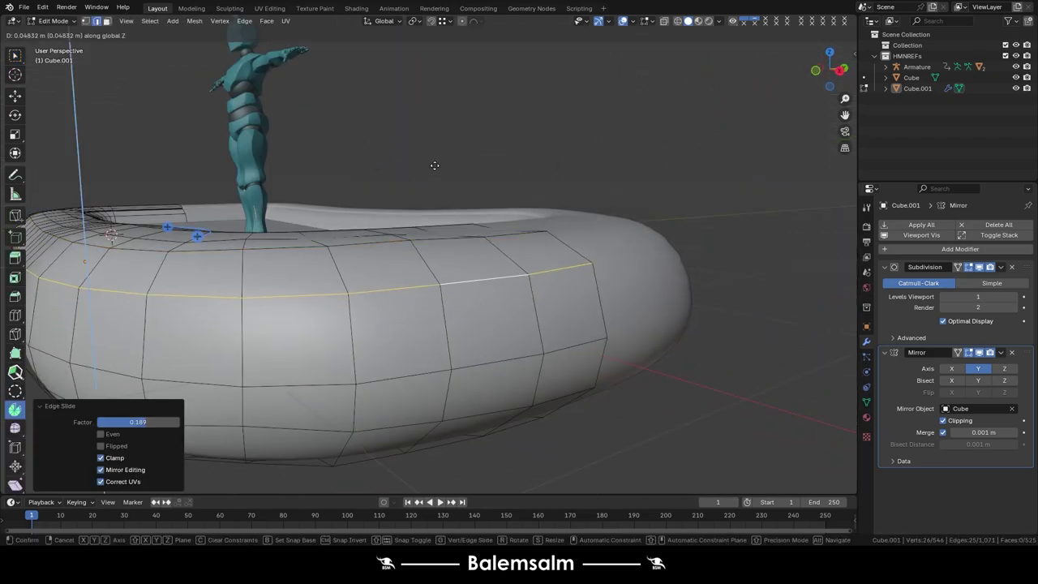
From the top view, slide an outer corner vertex outward along its edge.
scroll(430, 165, "down", 4)
mouse_move(430, 165)
middle_mouse_down()
mouse_move(579, 235)
mouse_move(486, 243)
middle_mouse_up()
scroll(539, 215, "up", 5)
left_click(578, 235)
scroll(487, 243, "down", 4)
scroll(361, 284, "up", 4)
left_click(319, 351)
key("KP_7")
key("shift+v")
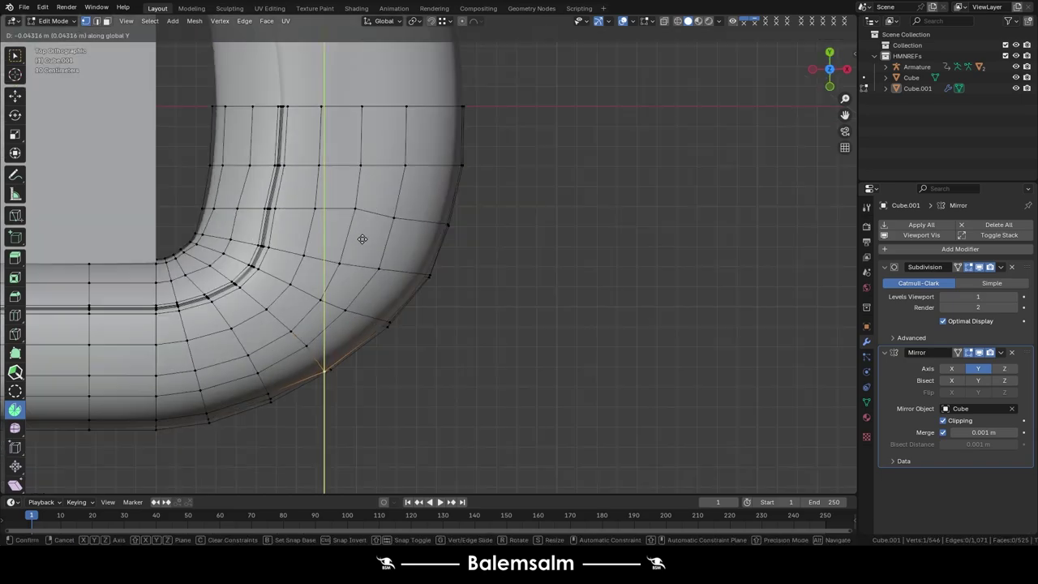
left_click(359, 238)
Shift the top-edge vertices and the lower vertex row sideways along X.
scroll(453, 239, "down", 4)
scroll(466, 179, "up", 4)
scroll(466, 178, "up", 3)
left_click_drag(371, 150, 328, 171)
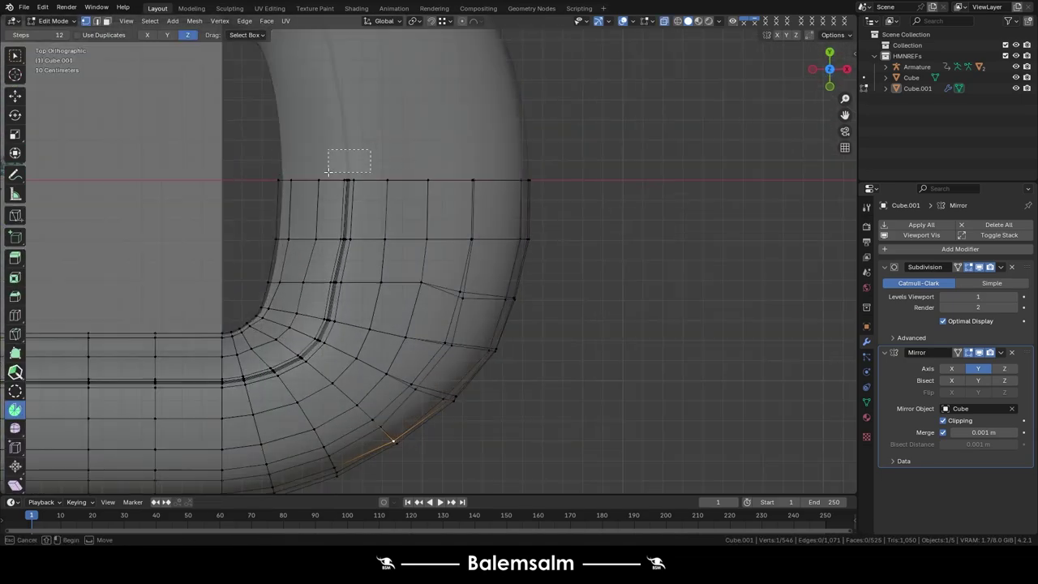
left_click(262, 191)
right_click(489, 172)
scroll(489, 171, "up", 2)
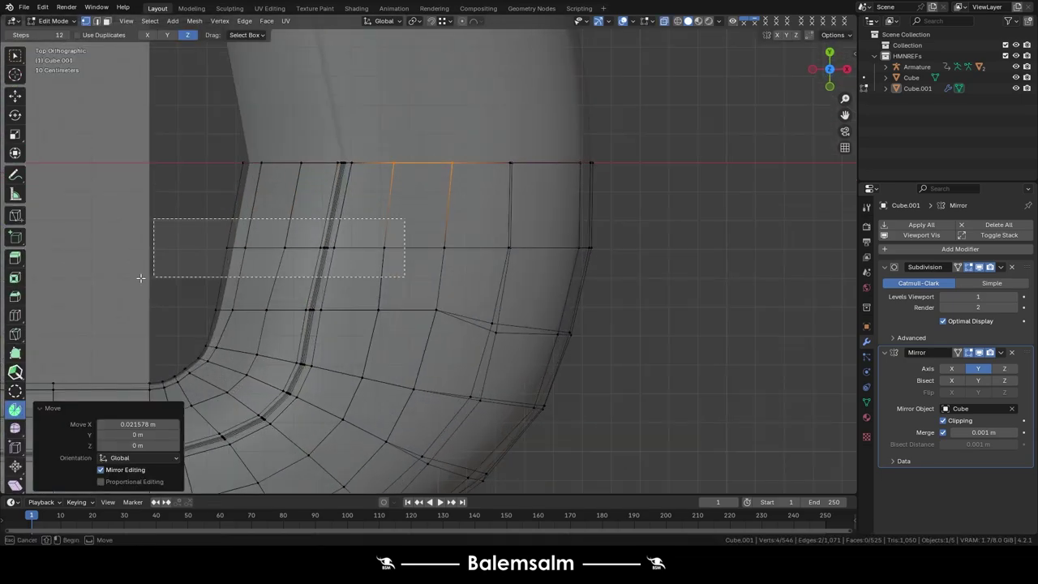
left_click_drag(153, 220, 406, 278)
key("g")
key("x")
left_click(329, 265)
scroll(328, 265, "up", 2)
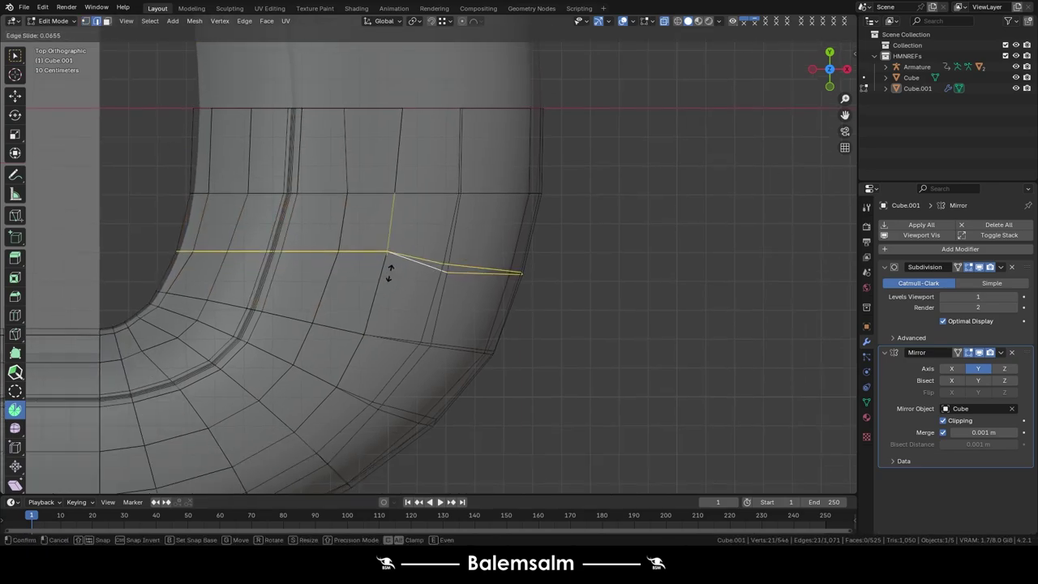
left_click(135, 262)
Slide a single vertex on the bent loop along its edge from the top view.
scroll(252, 246, "down", 3)
middle_click_drag(252, 247, 320, 321)
scroll(320, 321, "up", 4)
key("KP_7")
left_click_drag(227, 313, 267, 385)
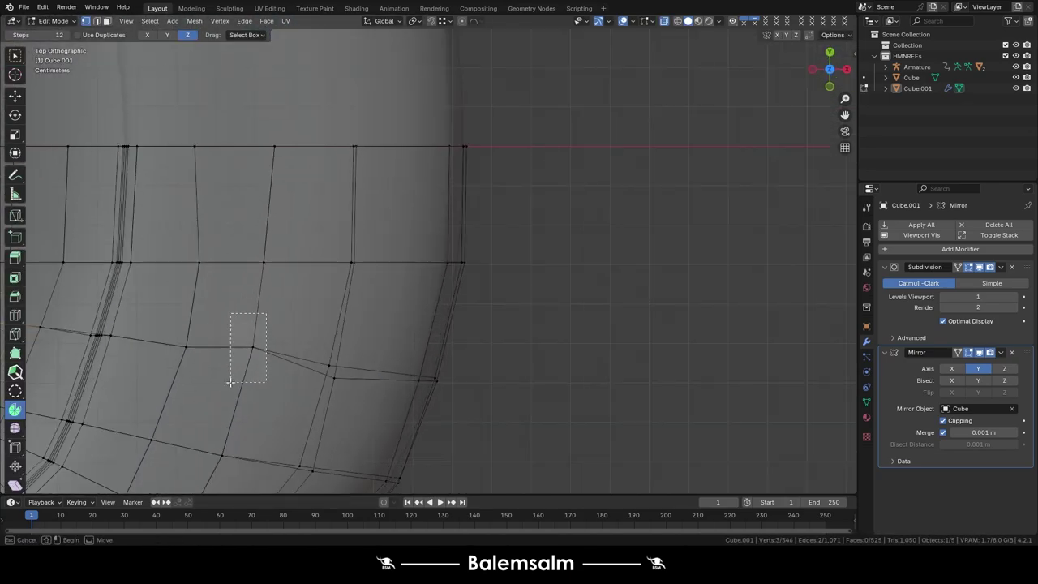
key("shift+v")
left_click(229, 321)
scroll(301, 330, "down", 2)
Select the floor slab in Edit Mode and scale it wider along X.
key("Tab")
scroll(296, 331, "down", 3)
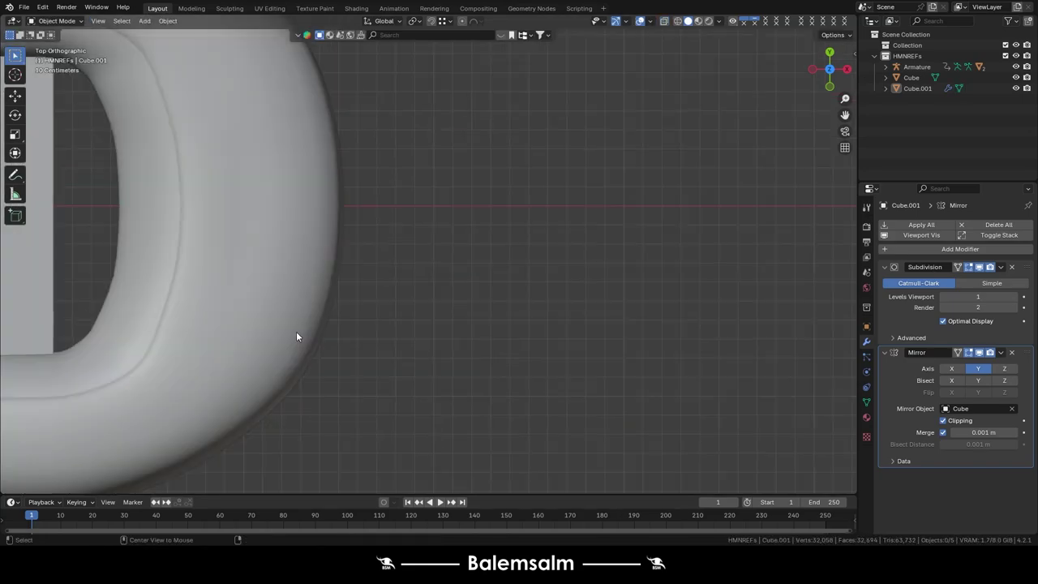
mouse_move(296, 331)
middle_mouse_down()
mouse_move(280, 282)
mouse_move(318, 246)
middle_mouse_up()
left_click(256, 150)
left_click(255, 150)
key("Tab")
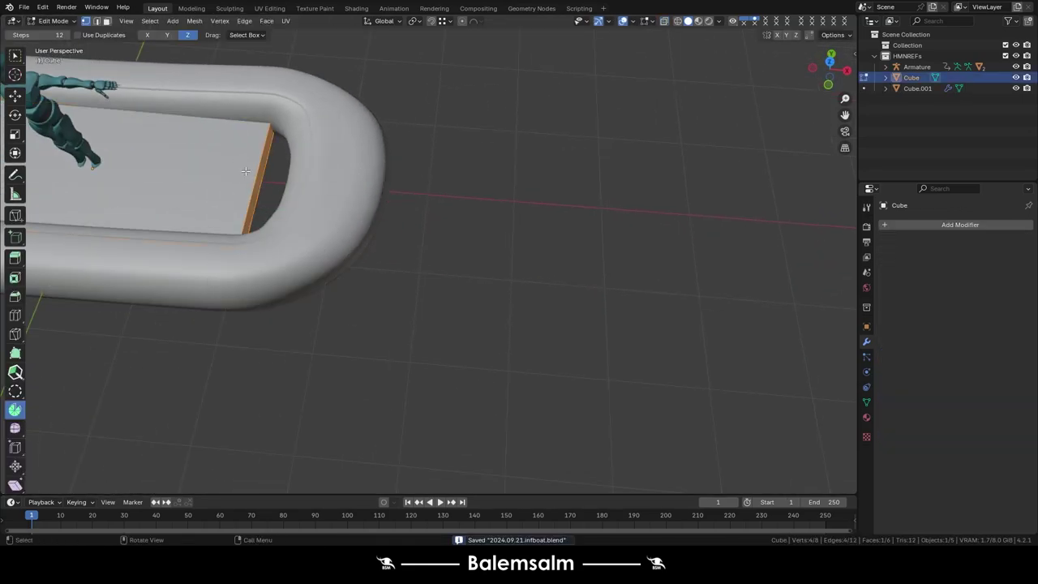
middle_click_drag(255, 150, 257, 206)
key("a")
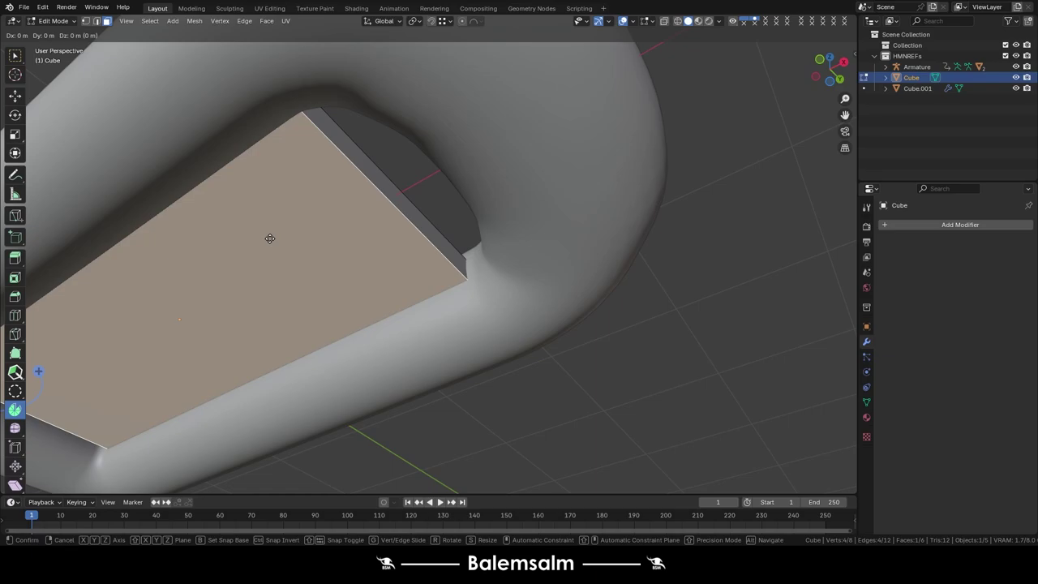
key("s")
left_click(271, 267)
scroll(368, 301, "up", 3)
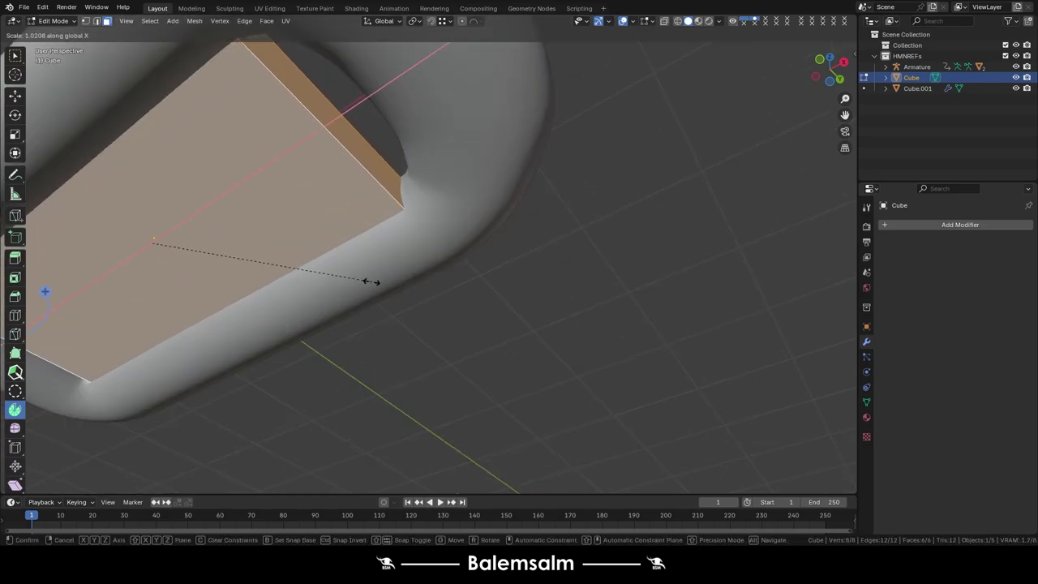
left_click(371, 281)
Extend the floor's end face along X, then return to Object Mode.
middle_click_drag(371, 281, 356, 243)
key("ctrl+KP_7")
left_click(348, 204)
left_click(389, 196)
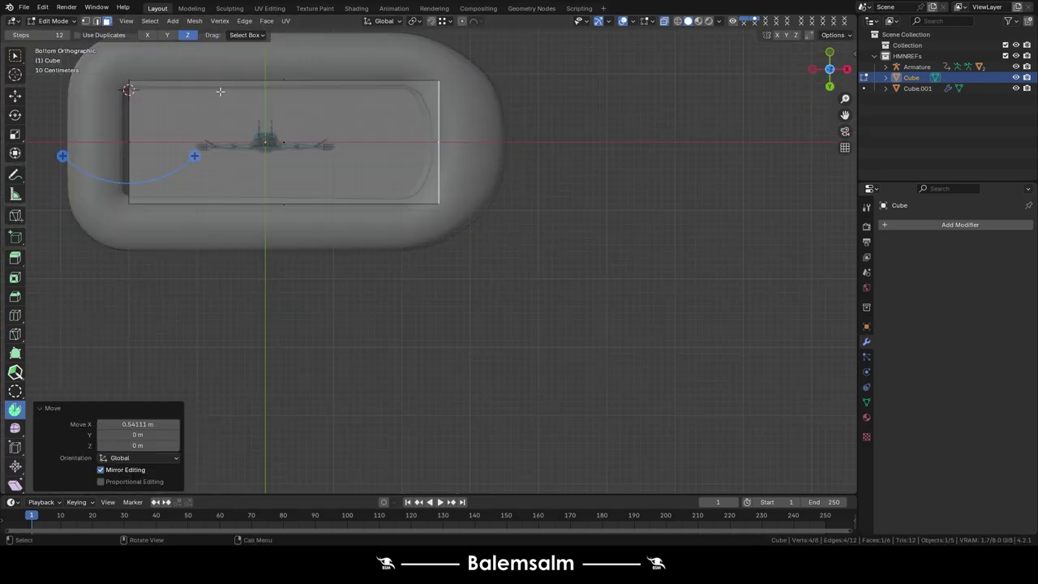
scroll(313, 260, "up", 2)
key("Tab")
scroll(279, 313, "down", 5)
mouse_move(278, 313)
middle_mouse_down()
mouse_move(320, 116)
mouse_move(336, 186)
middle_mouse_up()
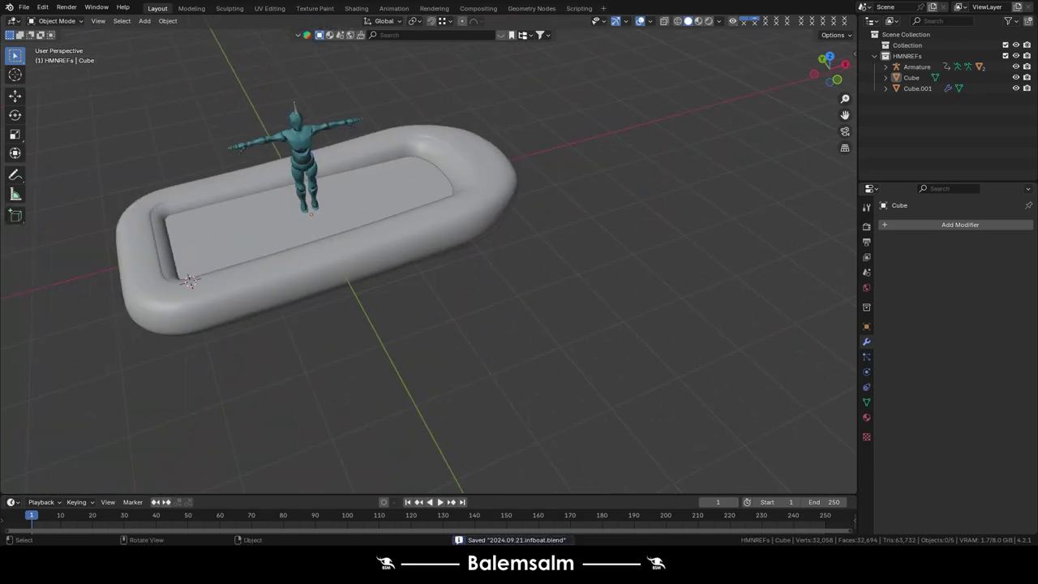
In edge mode on Cube.001, slide the inner corner edge loop slightly inward.
left_click(454, 177)
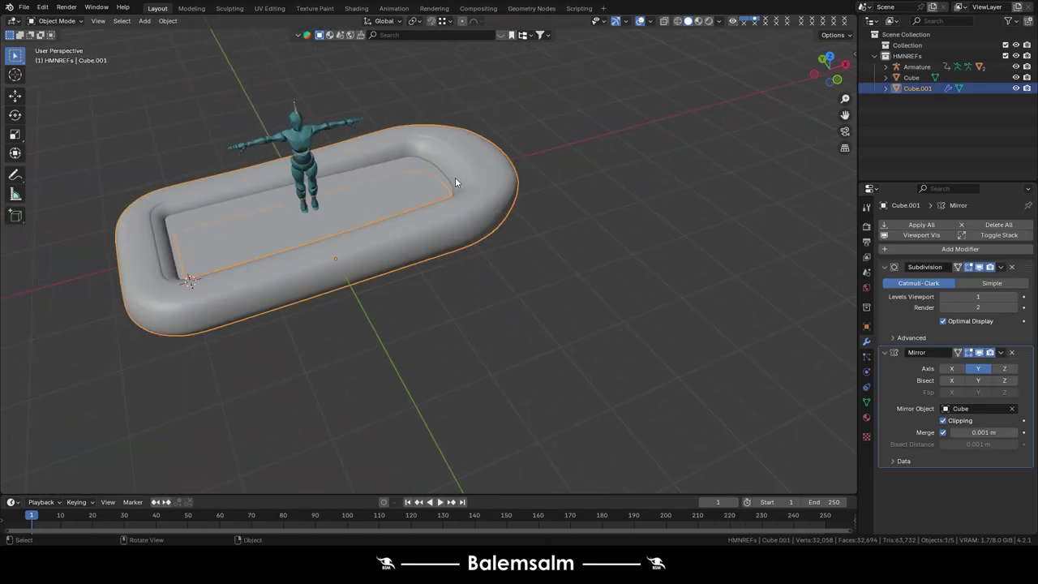
key("Tab")
scroll(455, 177, "up", 4)
scroll(435, 214, "up", 3)
key("2")
middle_click_drag(435, 213, 458, 231)
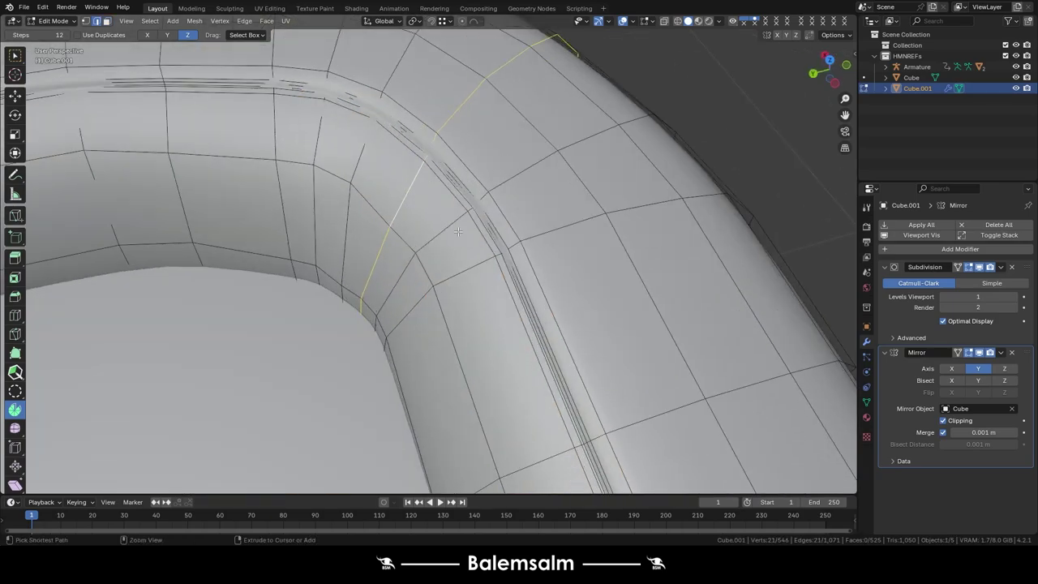
left_click(467, 249)
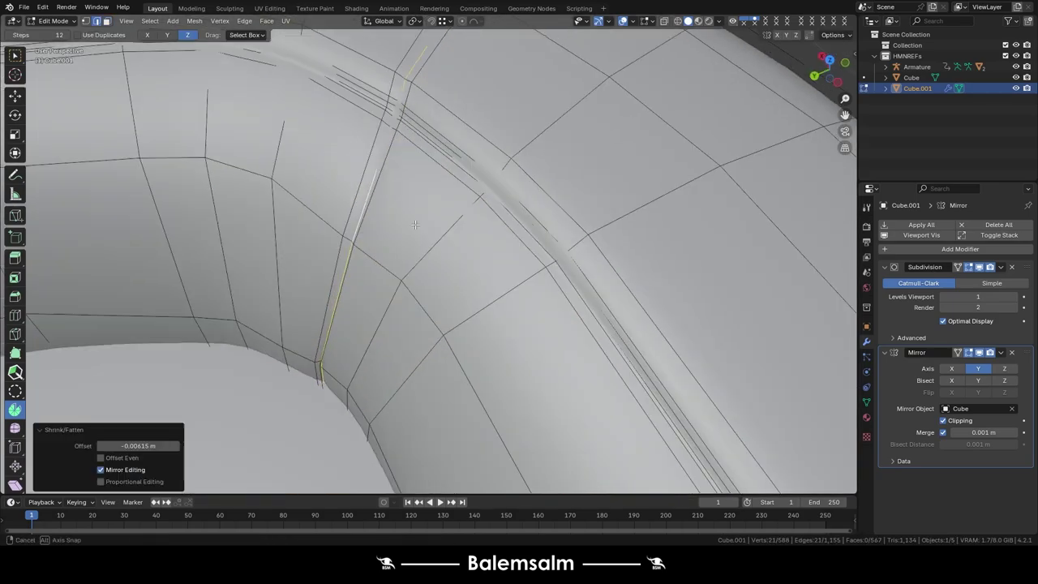
key("Tab")
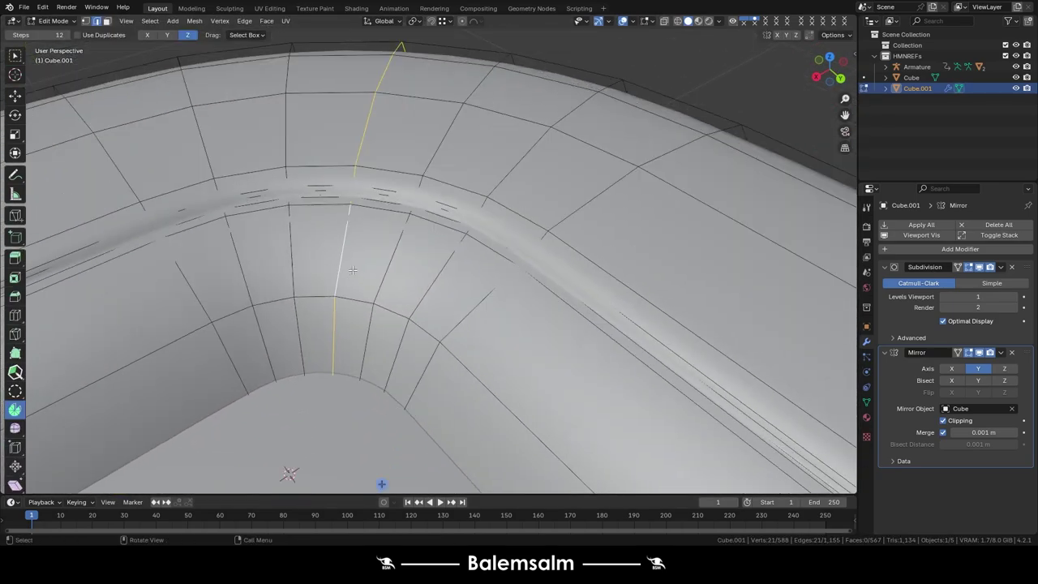
left_click(508, 291)
key("Tab")
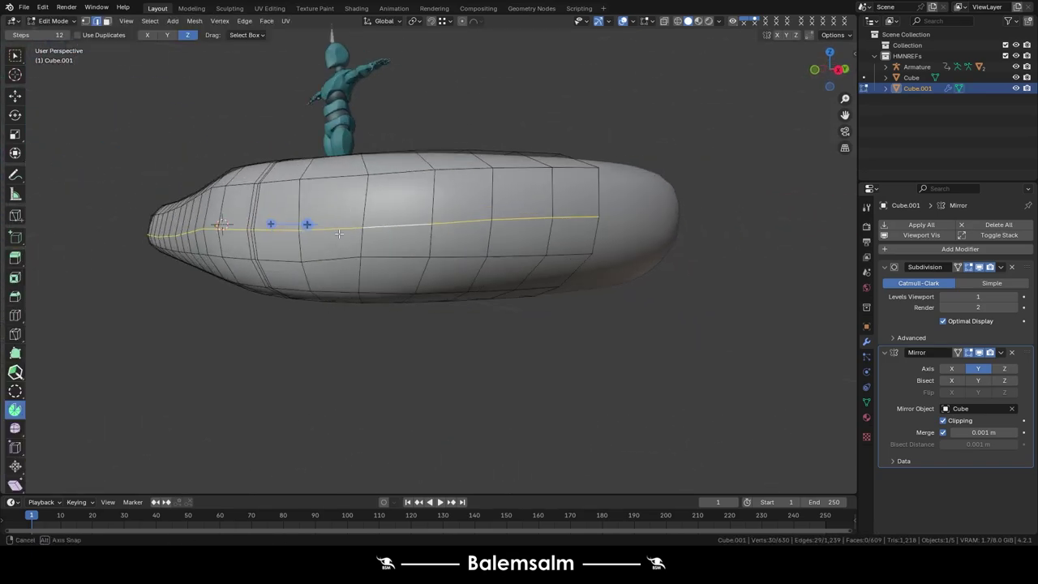
Add a side edge loop, slide a vertex along the tube, and bevel the side band.
left_click(428, 218)
left_click(362, 223)
key("shift+v")
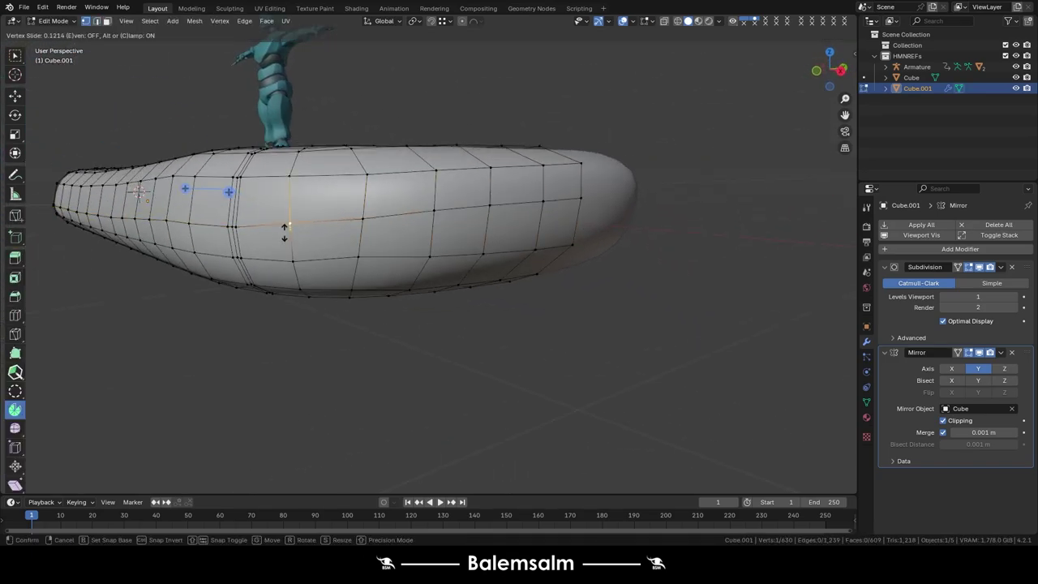
left_click(190, 230)
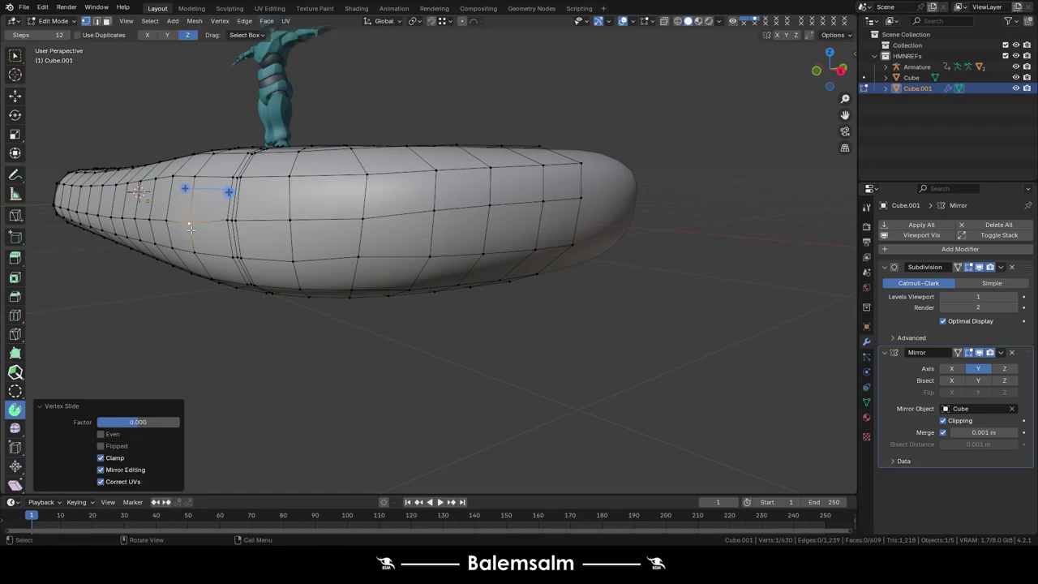
key("ctrl+r")
middle_click_drag(192, 221, 361, 191)
left_click(419, 222)
middle_click_drag(419, 223, 428, 232)
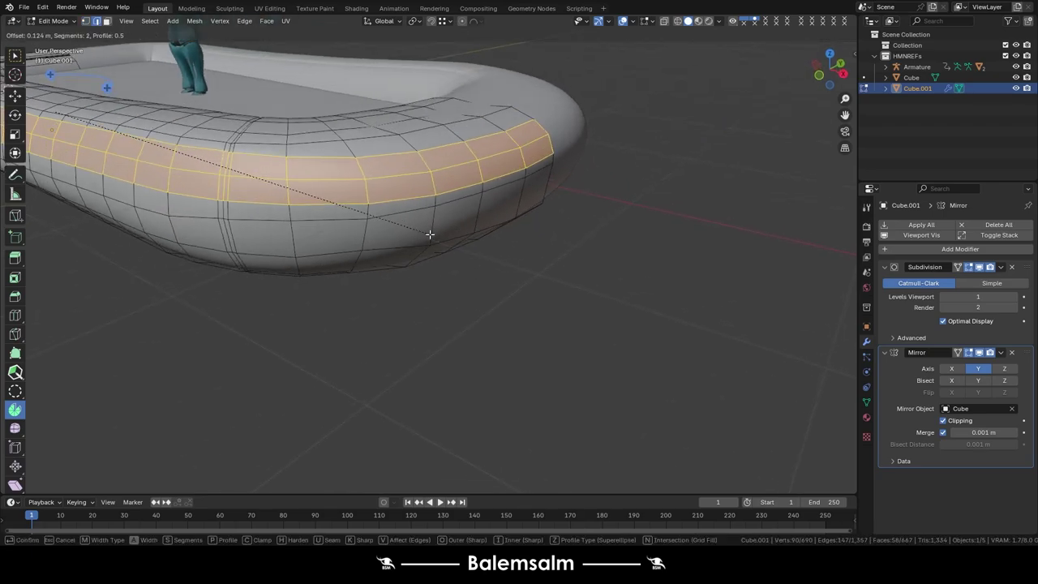
key("Tab")
key("Tab")
left_click(478, 190)
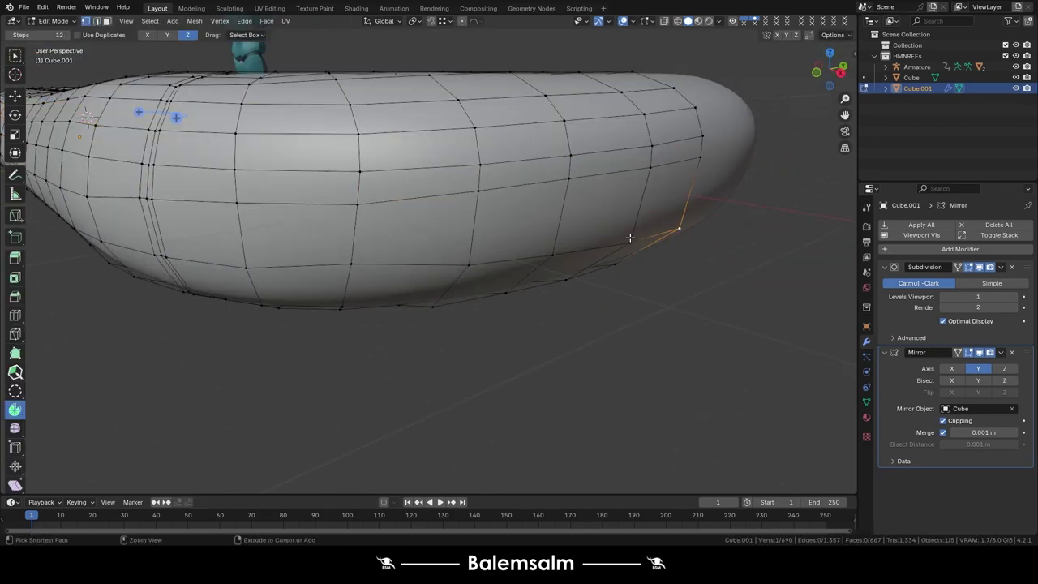
Select an edge path at the tube end and slide it, then preview the result.
left_click(450, 252, "ctrl")
left_click(763, 292)
middle_click_drag(762, 292, 348, 271)
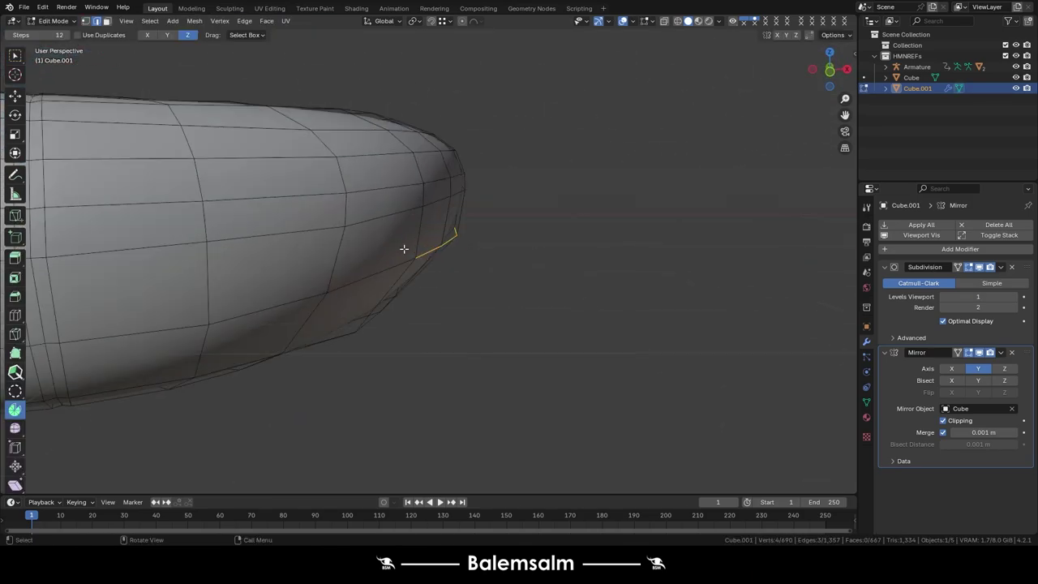
left_click(348, 271)
left_click(278, 273)
key("Tab")
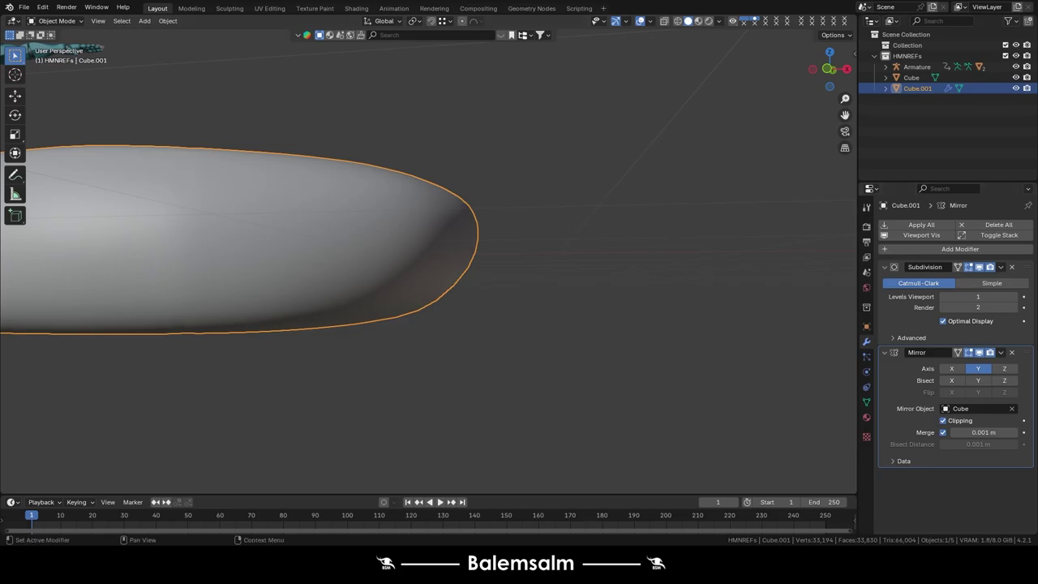
Select an edge loop around the hull, raise and slide it, and scale it slightly.
scroll(478, 179, "down", 5)
mouse_move(479, 179)
middle_mouse_down()
mouse_move(401, 185)
mouse_move(451, 223)
mouse_move(455, 267)
middle_mouse_up()
key("Tab")
key("Tab")
key("Tab")
left_click(454, 270, "alt")
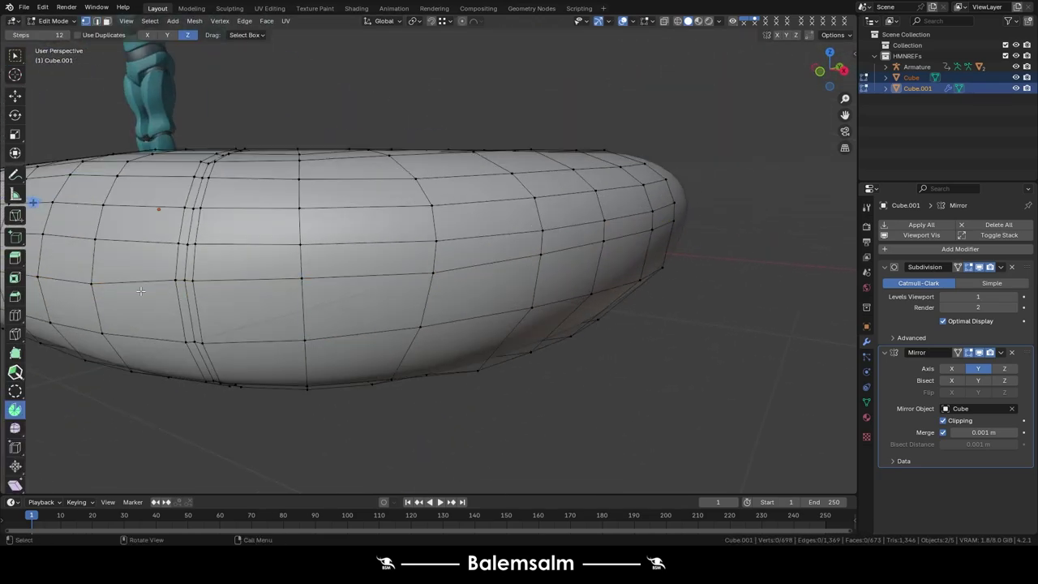
left_click(86, 274)
scroll(549, 295, "up", 2)
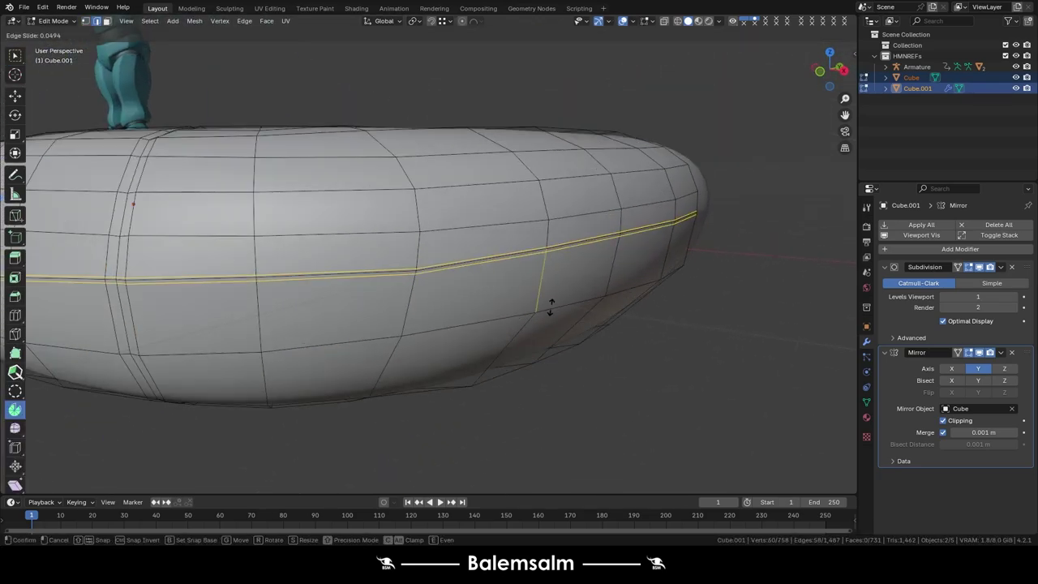
left_click(550, 306)
scroll(551, 307, "up", 1)
key("s")
left_click(591, 317)
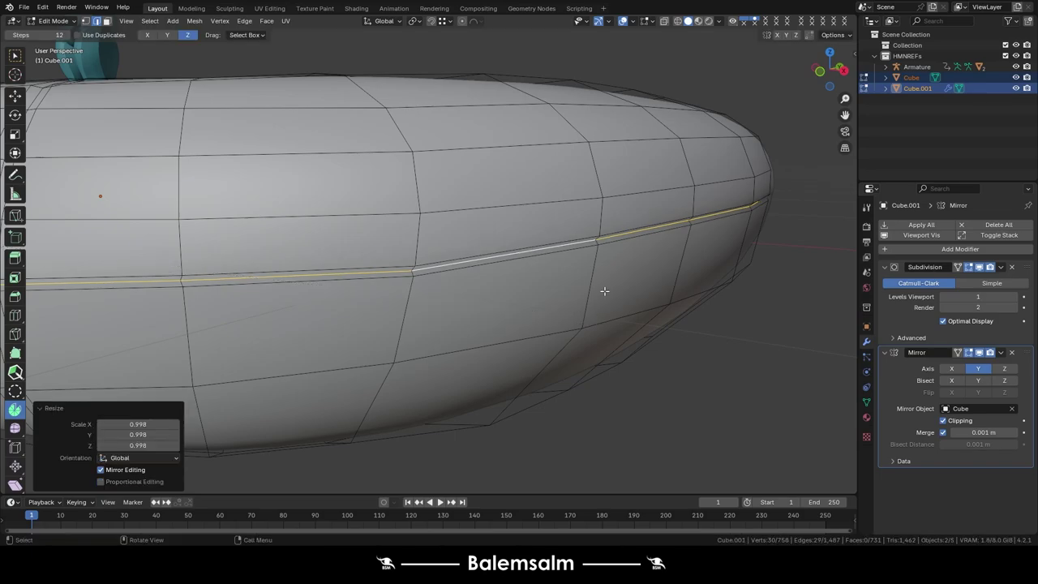
Move the selected loop along Y to its seam position near the ring's end.
scroll(604, 290, "down", 3)
mouse_move(604, 290)
middle_mouse_down()
mouse_move(343, 261)
mouse_move(438, 230)
middle_mouse_up()
scroll(551, 280, "up", 4)
scroll(546, 265, "up", 2)
key("g")
scroll(517, 302, "down", 3, "alt")
scroll(343, 260, "up", 4, "alt")
left_click(347, 262)
Bevel the loop into a 0.00735 m two-segment seam and return to Object Mode.
scroll(438, 230, "up", 3)
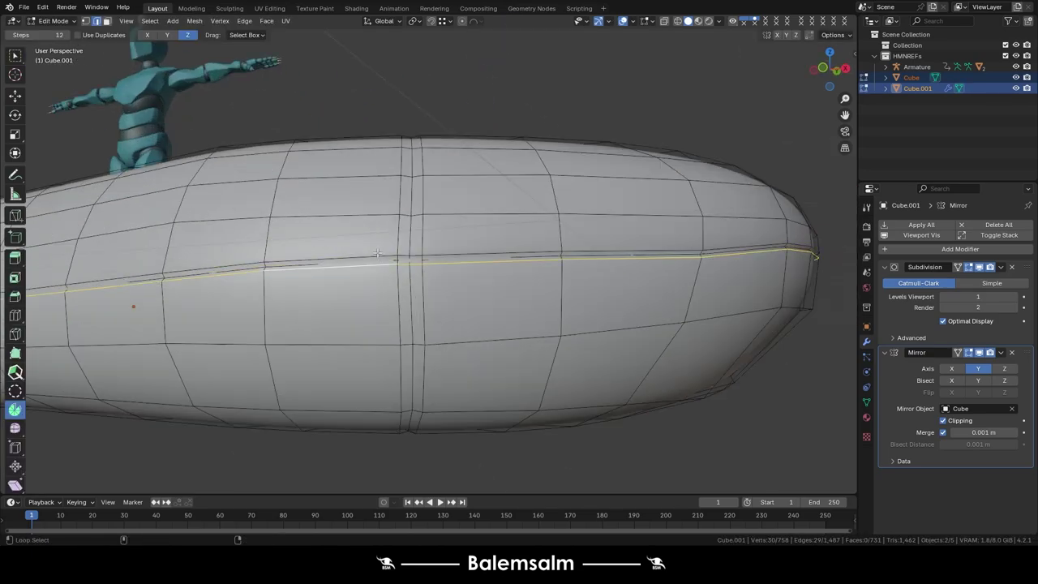
scroll(438, 229, "up", 3)
key("ctrl+b")
left_click(588, 282)
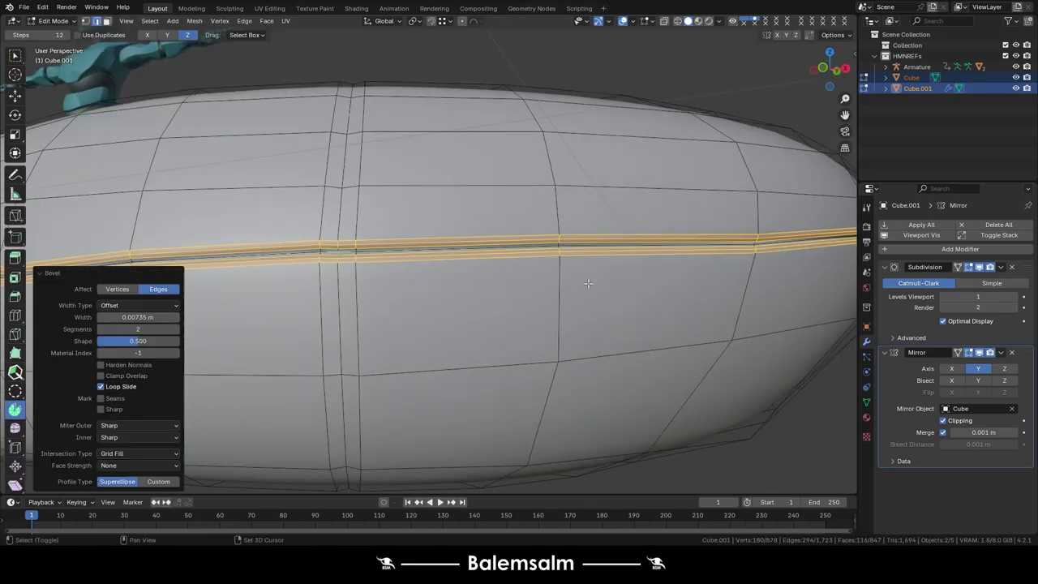
middle_click_drag(588, 283, 593, 230)
key("Tab")
scroll(593, 230, "up", 3)
left_click(592, 231)
scroll(593, 230, "down", 5)
Select the floor Cube, enter Edit Mode, and try a first set of loop cuts, then undo them.
middle_click_drag(537, 248, 521, 213)
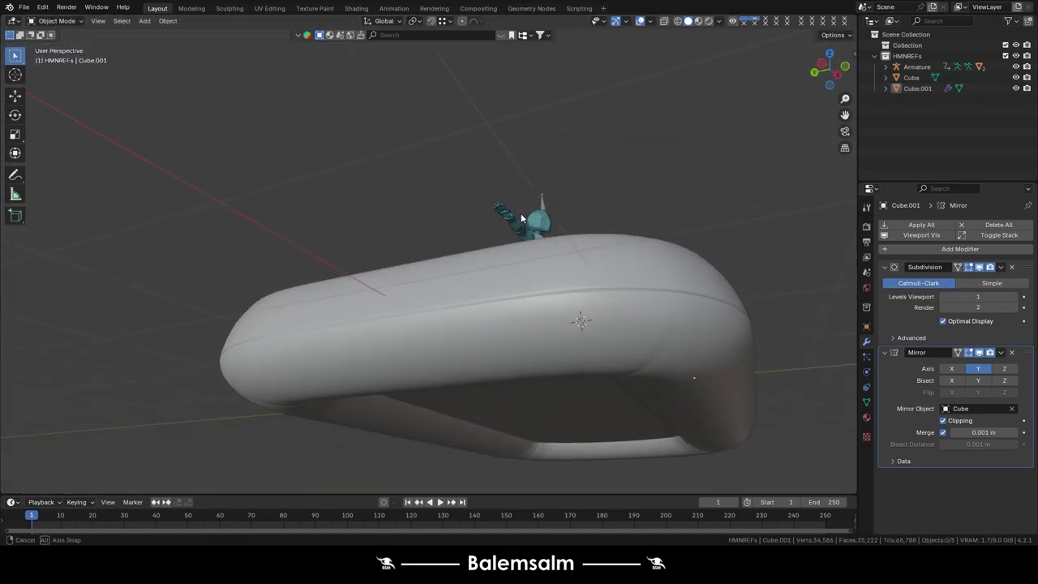
scroll(520, 213, "up", 3)
mouse_move(668, 300)
middle_mouse_down()
mouse_move(598, 277)
mouse_move(615, 287)
middle_mouse_up()
scroll(598, 272, "up", 3)
scroll(598, 271, "down", 5)
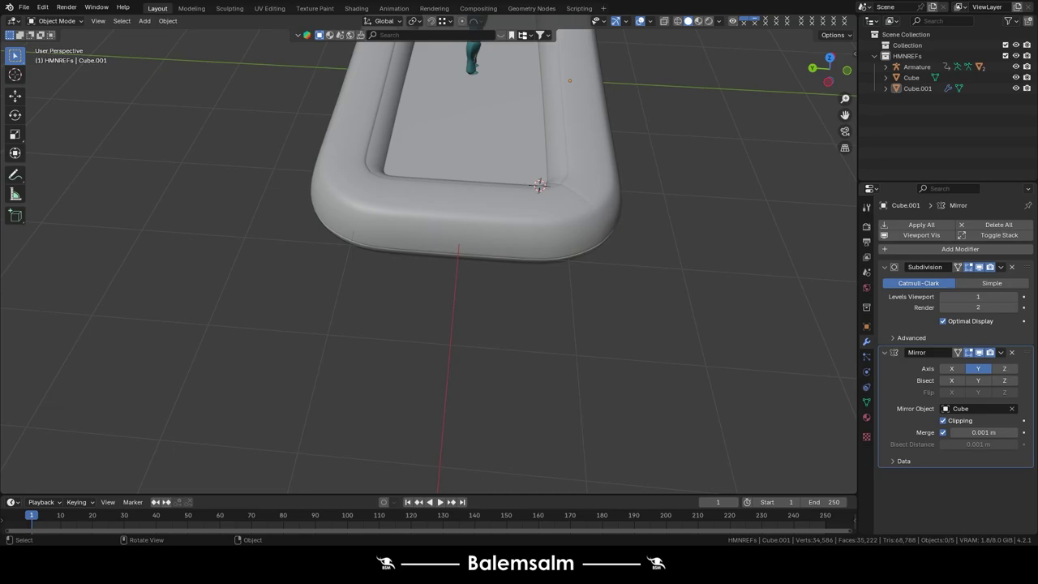
left_click(419, 147)
key("Tab")
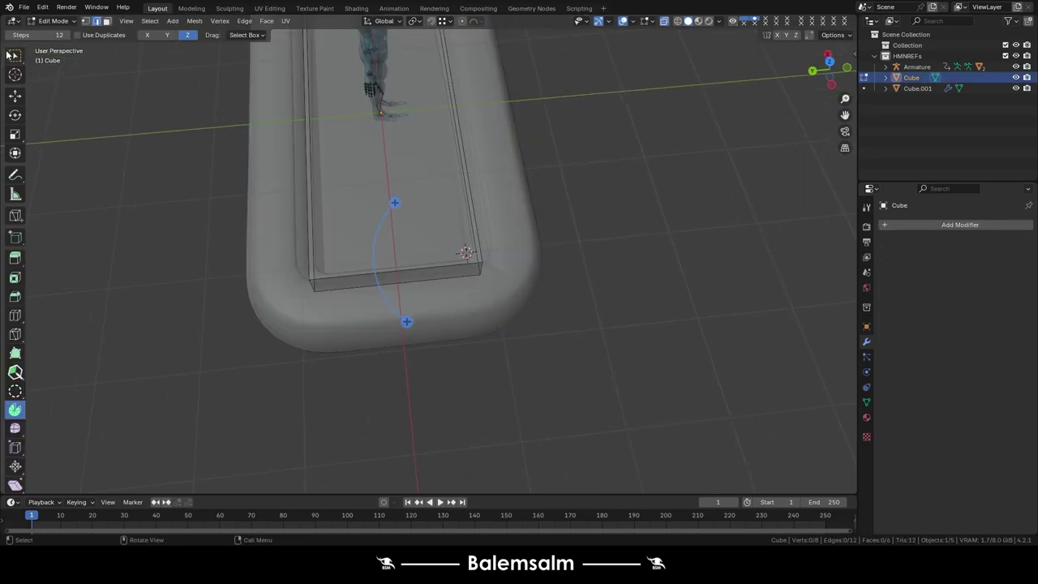
left_click(399, 288)
middle_click_drag(399, 288, 398, 245)
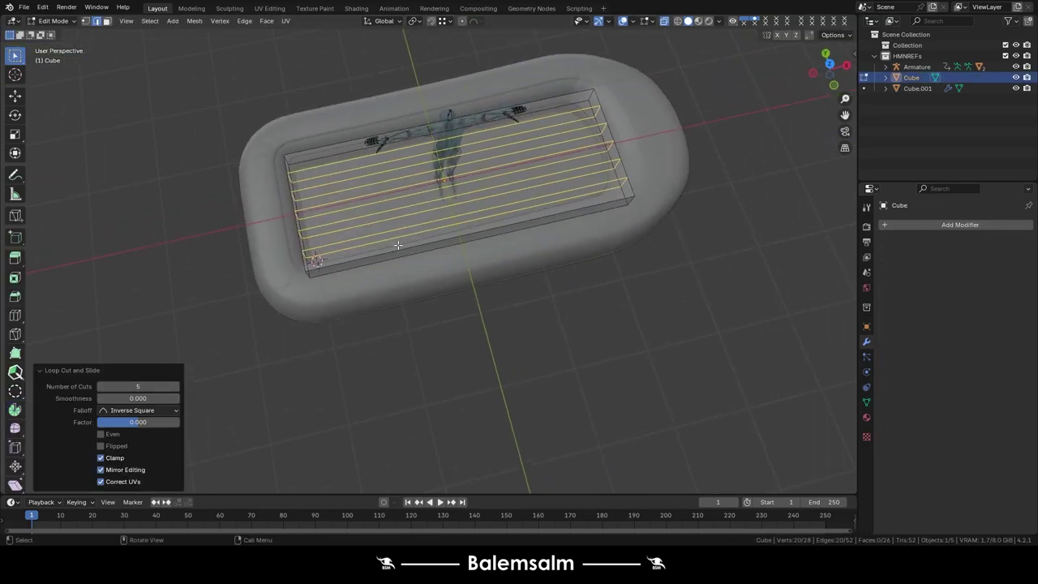
key("ctrl+z")
Add loop cuts along the floor, then a perpendicular set to form a grid.
key("ctrl+r")
scroll(416, 243, "up", 3)
left_click(417, 242)
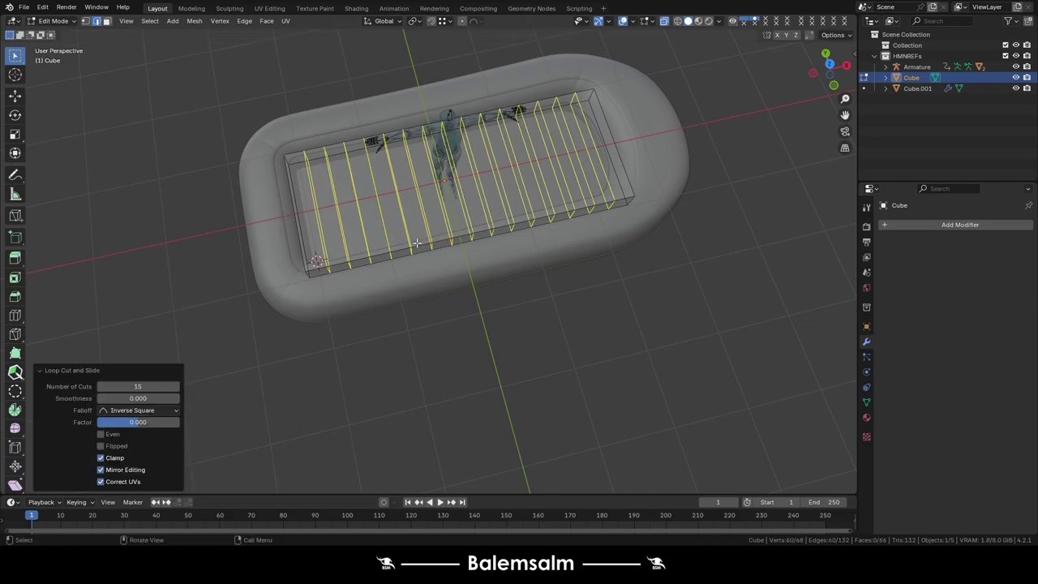
middle_click_drag(417, 242, 333, 173)
scroll(333, 173, "up", 2)
key("ctrl+r")
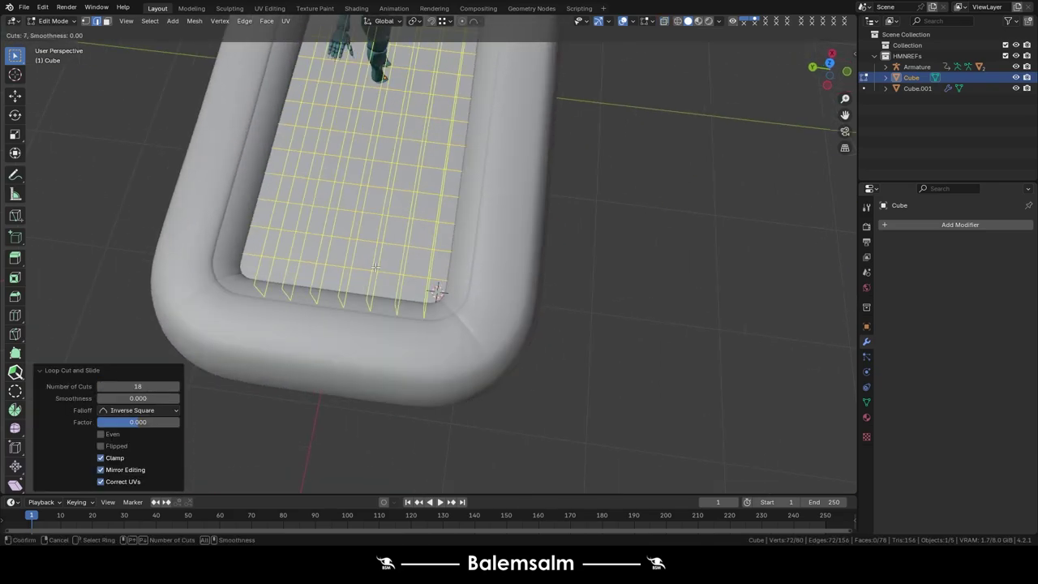
left_click(373, 268)
scroll(373, 267, "up", 2)
left_click(460, 268, "alt")
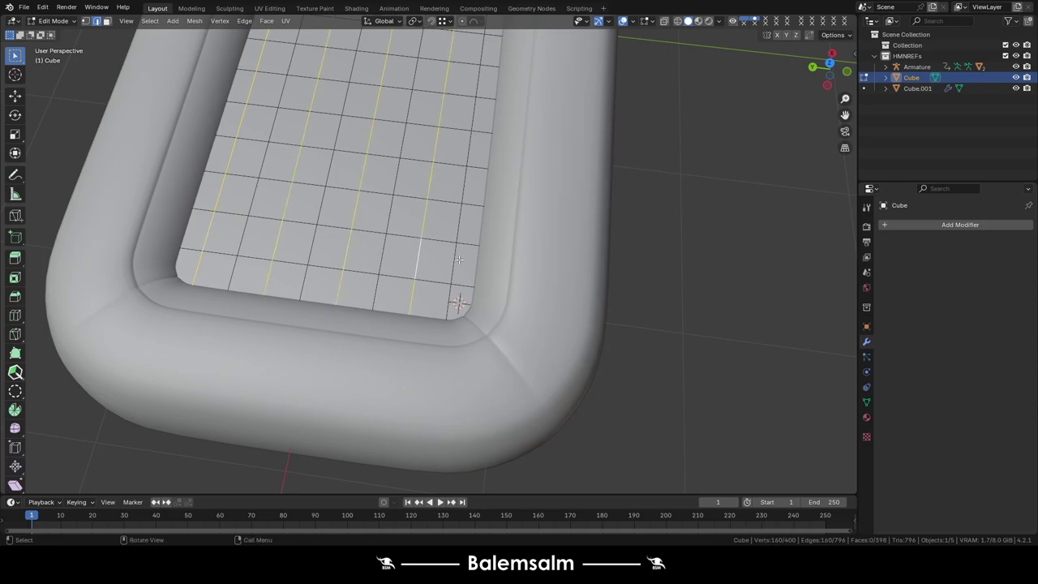
Replace the 19 lengthwise loop cuts with a new multi-cut set across the floor.
key("ctrl+z")
key("ctrl+r")
left_click(342, 276)
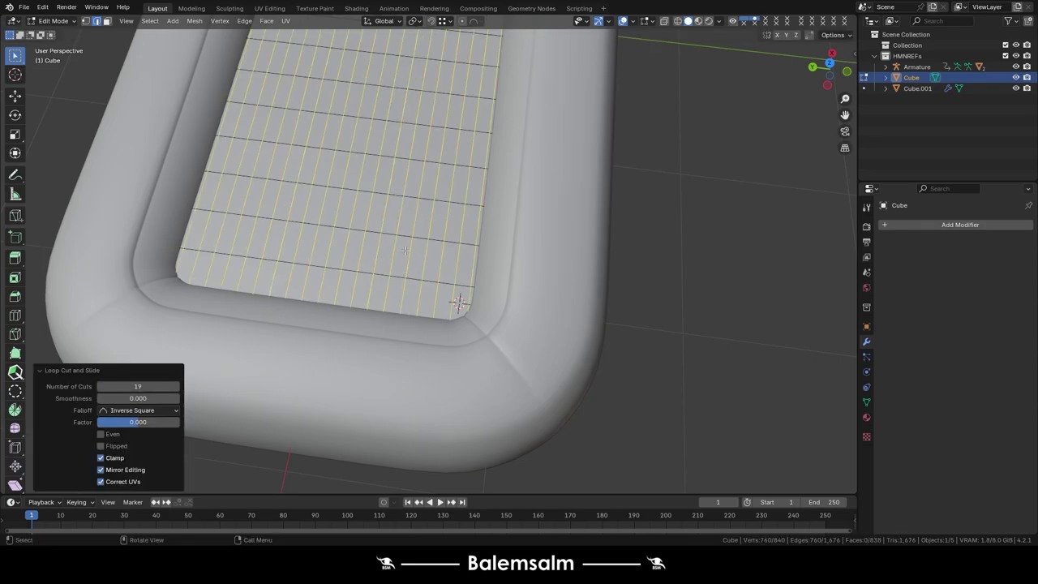
key("ctrl+z")
scroll(219, 199, "down", 4)
key("ctrl+r")
left_click(244, 187)
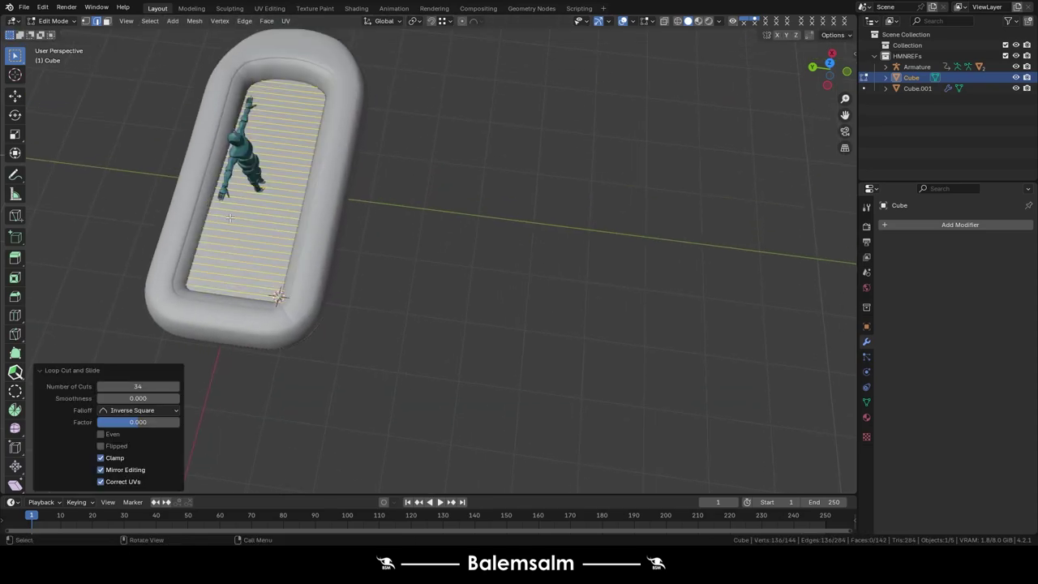
Add nine more loop cuts across the floor slab.
scroll(270, 143, "up", 4)
key("ctrl+r")
scroll(270, 144, "up", 8)
left_click(276, 137)
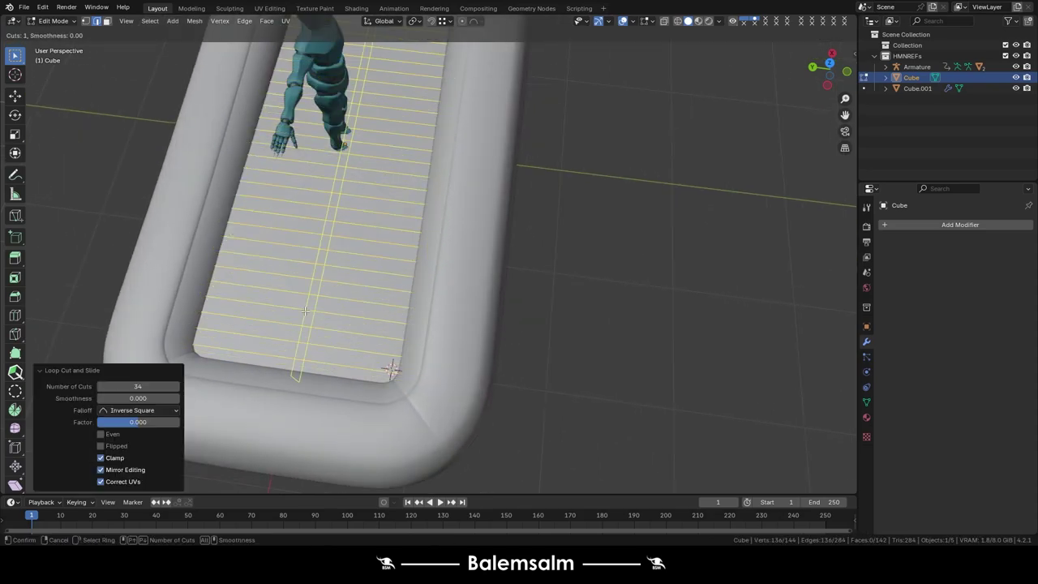
scroll(413, 313, "up", 2)
scroll(413, 312, "down", 3)
scroll(414, 260, "up", 4)
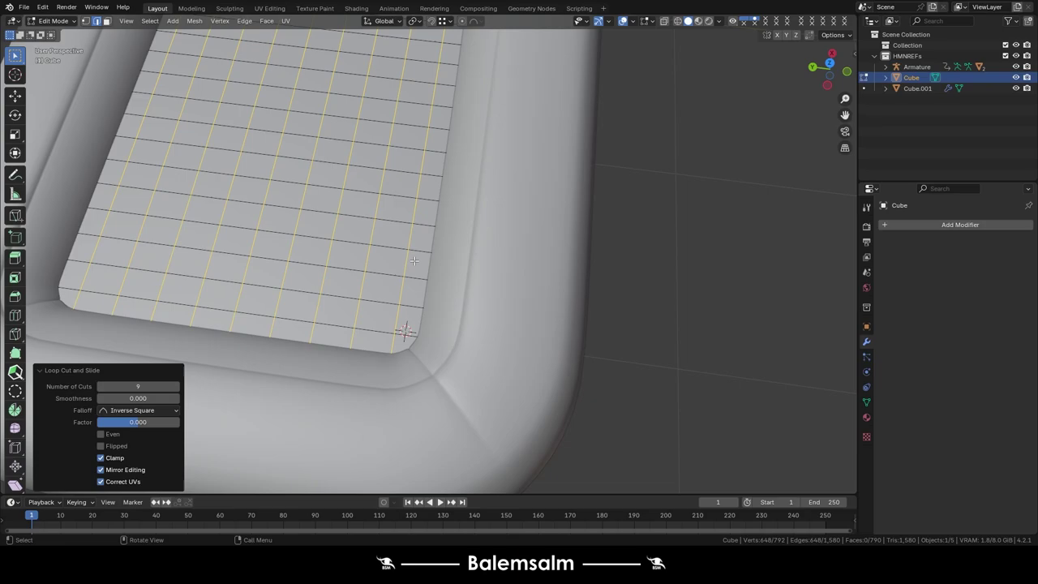
Add a Subdivision Surface modifier to the floor and select its edge loops.
left_click(971, 225)
left_click(811, 364)
middle_click_drag(811, 364, 486, 259)
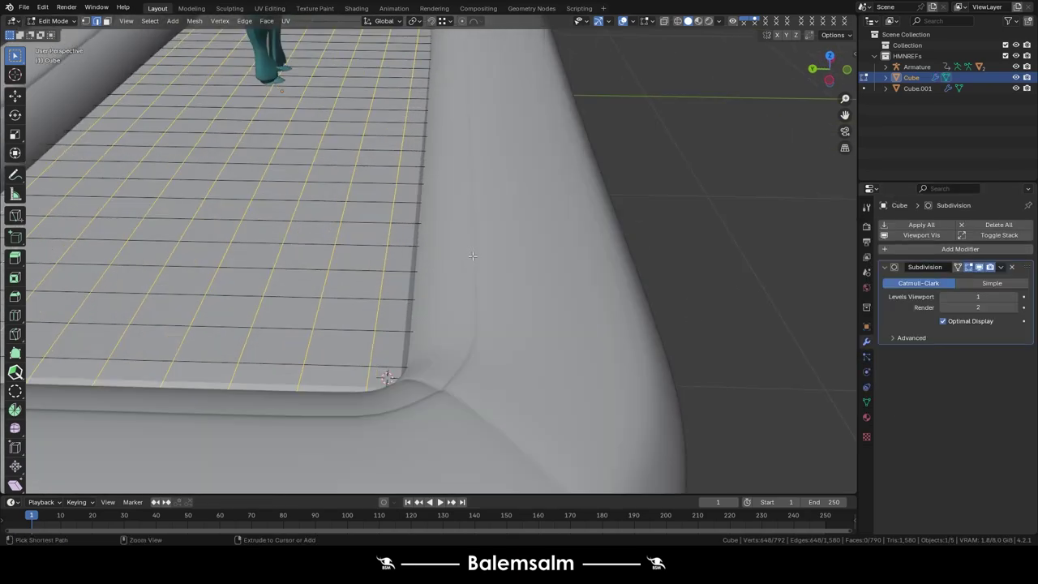
key("ctrl+b")
right_click(435, 238)
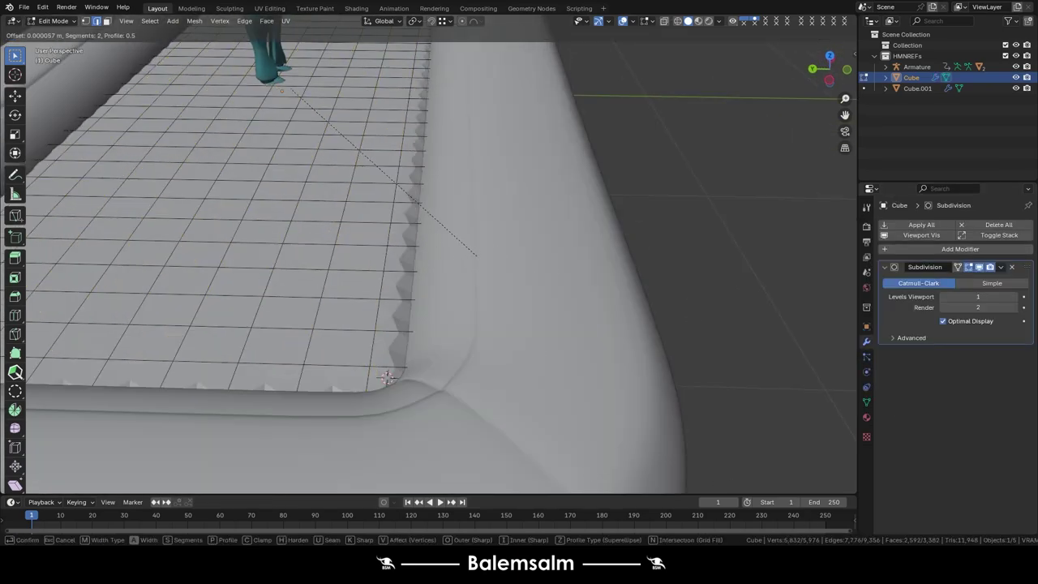
left_click(436, 238)
scroll(388, 378, "down", 3)
scroll(437, 308, "up", 2)
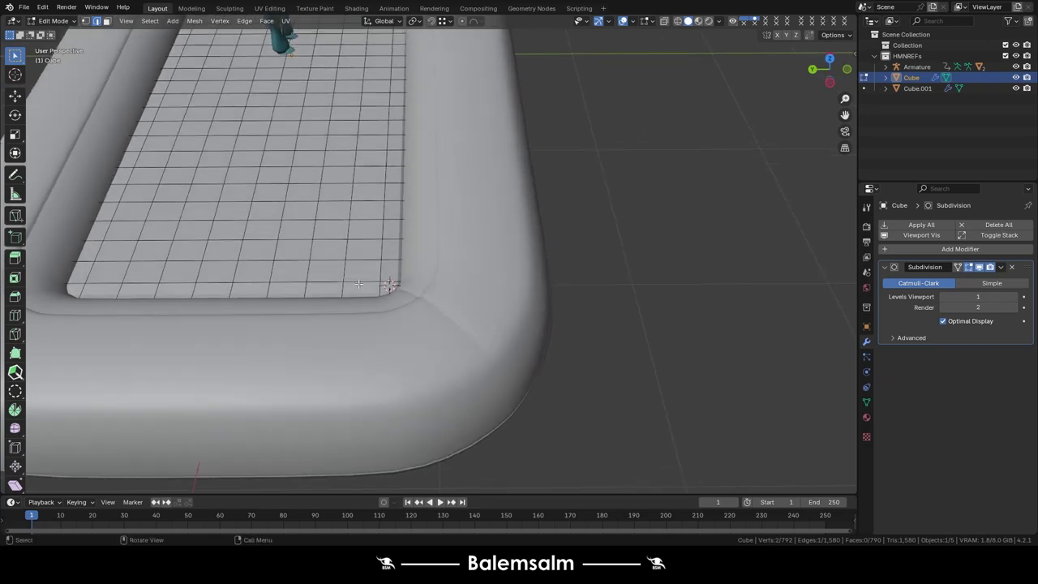
scroll(457, 284, "up", 2)
Bevel alternate floor loops into wide bands and raise them into ribs.
key("ctrl+r")
key("ctrl+b")
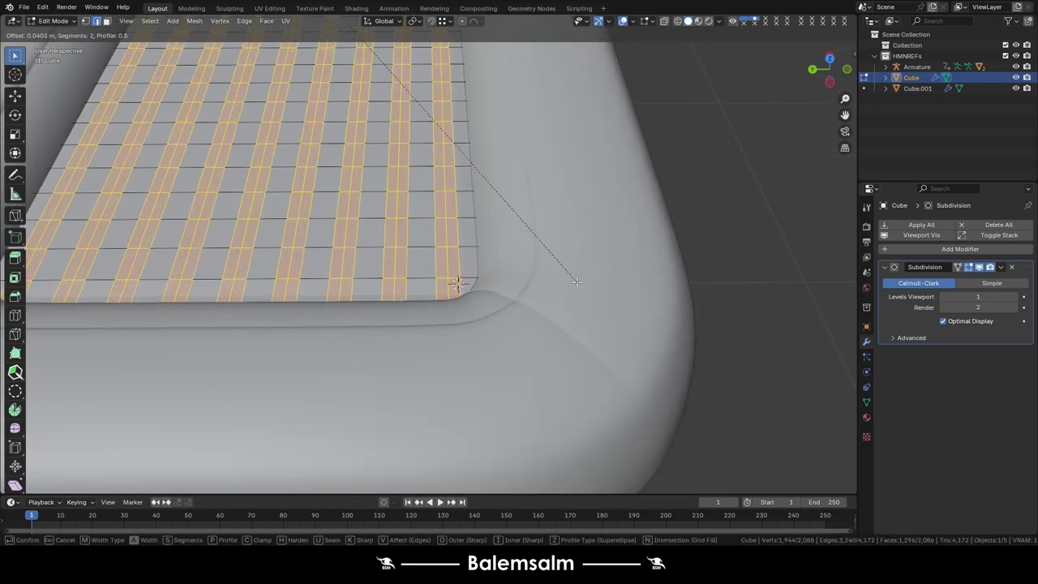
left_click(444, 276)
left_click(417, 243, "alt")
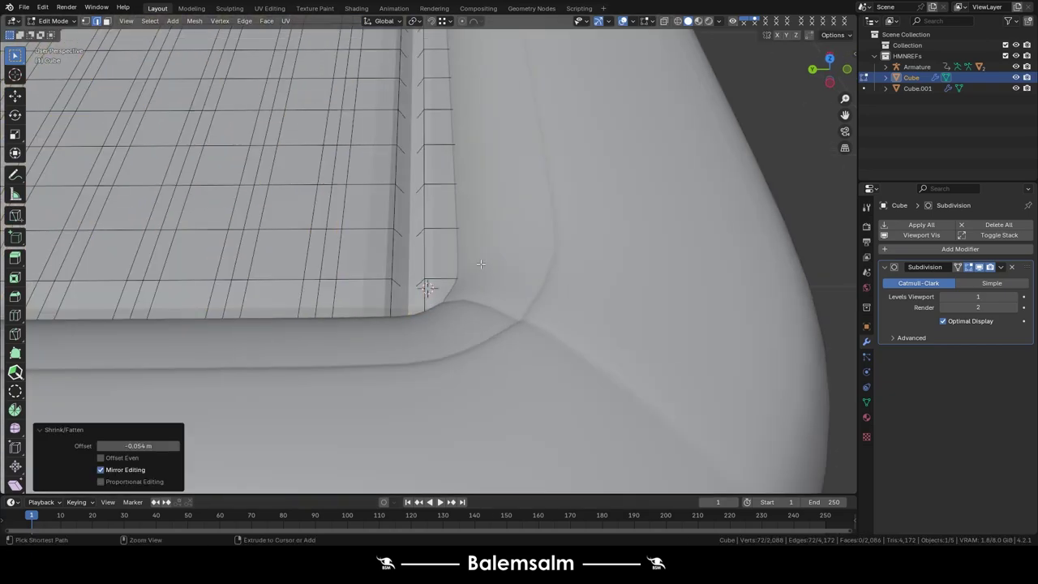
key("g")
key("g")
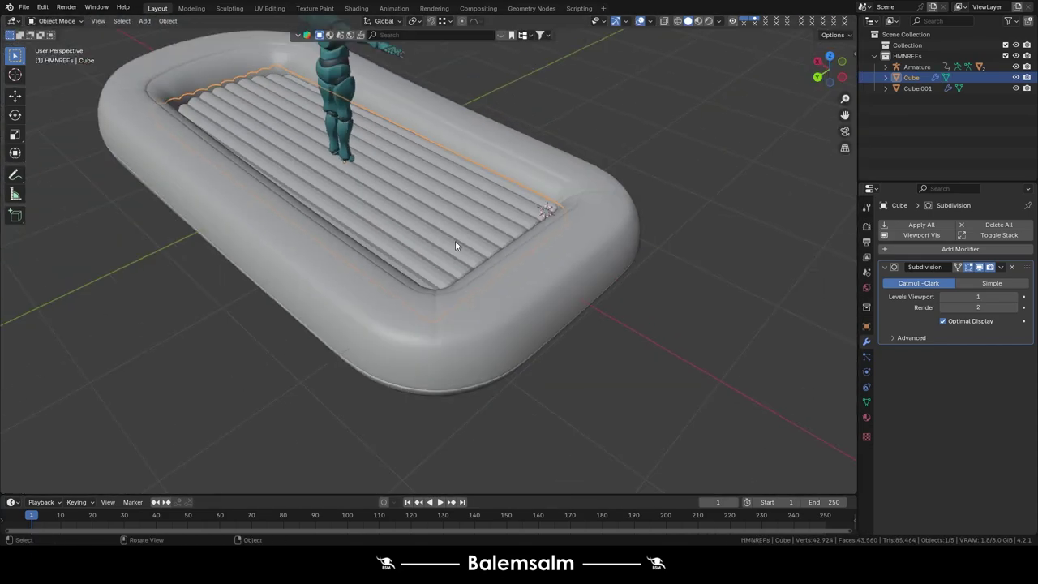
Apply Smooth by Angle shading at 30° to the floor object.
mouse_move(454, 245)
middle_mouse_down()
mouse_move(497, 210)
mouse_move(509, 117)
middle_mouse_up()
left_click(509, 116)
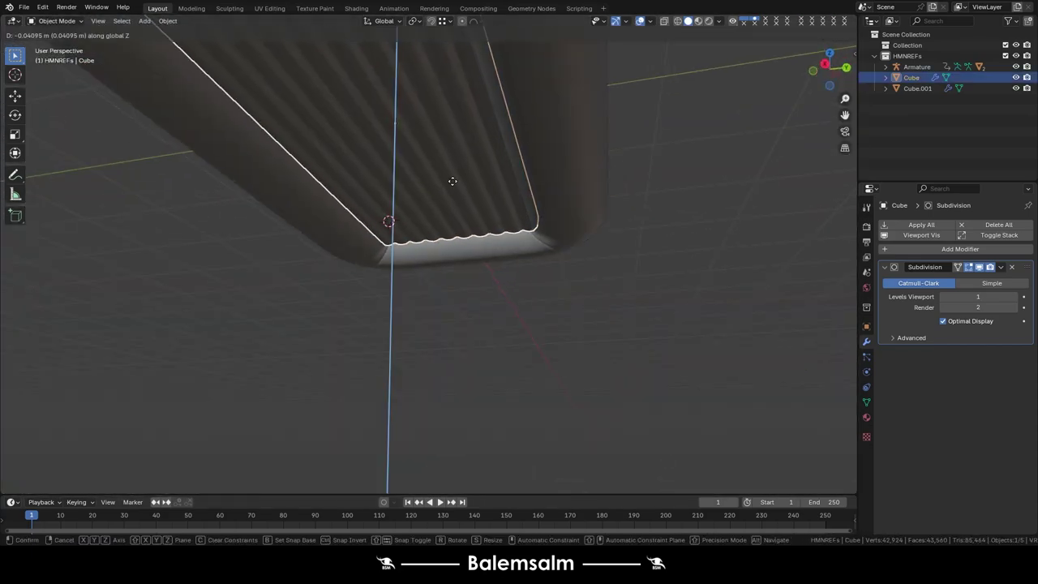
middle_click_drag(451, 179, 432, 180)
right_click(423, 165)
left_click(423, 165)
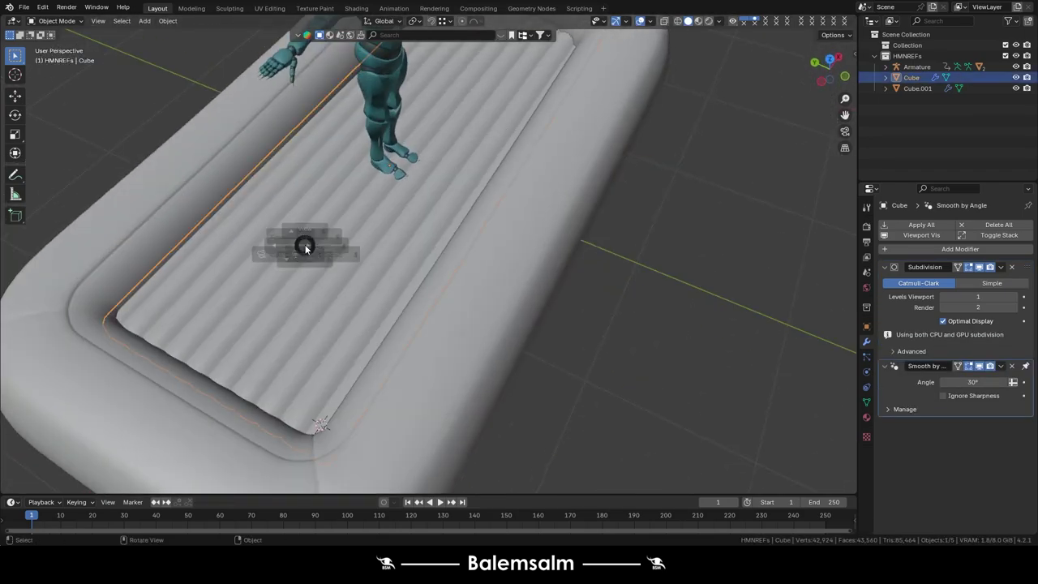
In front orthographic view, rotate the floor −0.904° and scale it about 1.034 to fit the hull.
key("grave")
left_click(306, 172)
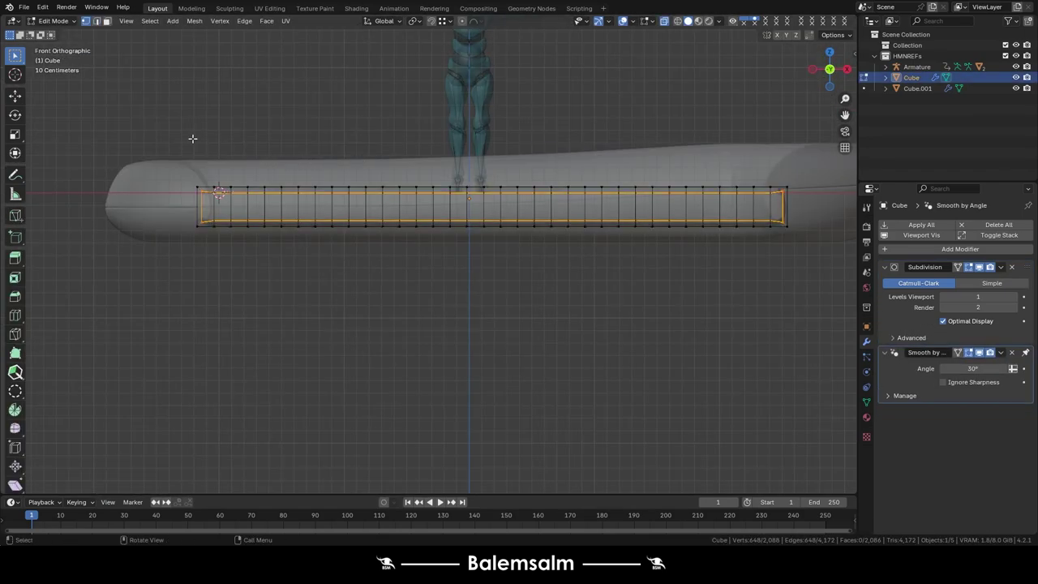
key("a")
key("Tab")
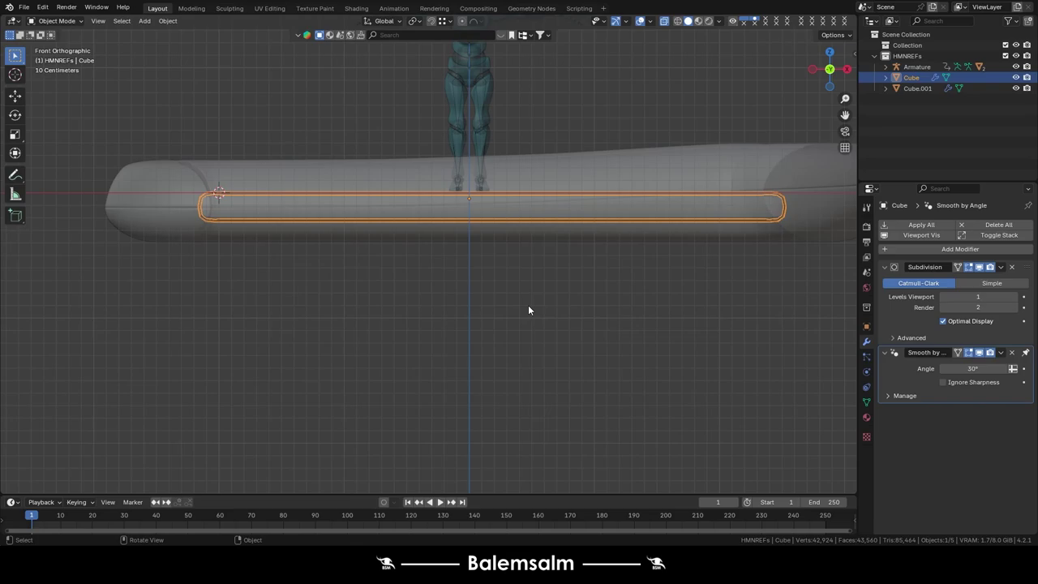
key("g")
key("Escape")
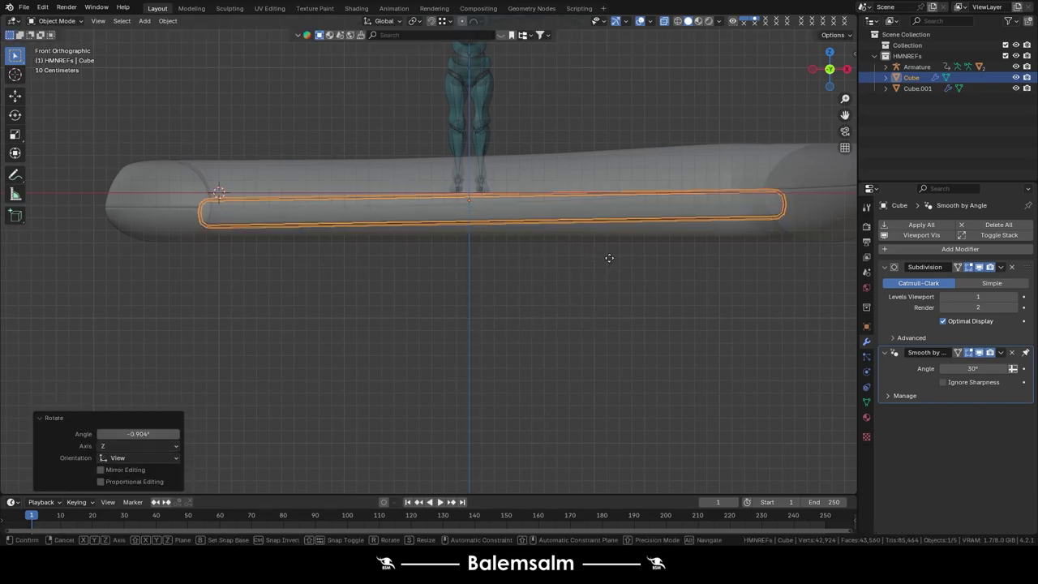
key("s")
middle_click_drag(608, 254, 514, 232)
left_click(560, 266)
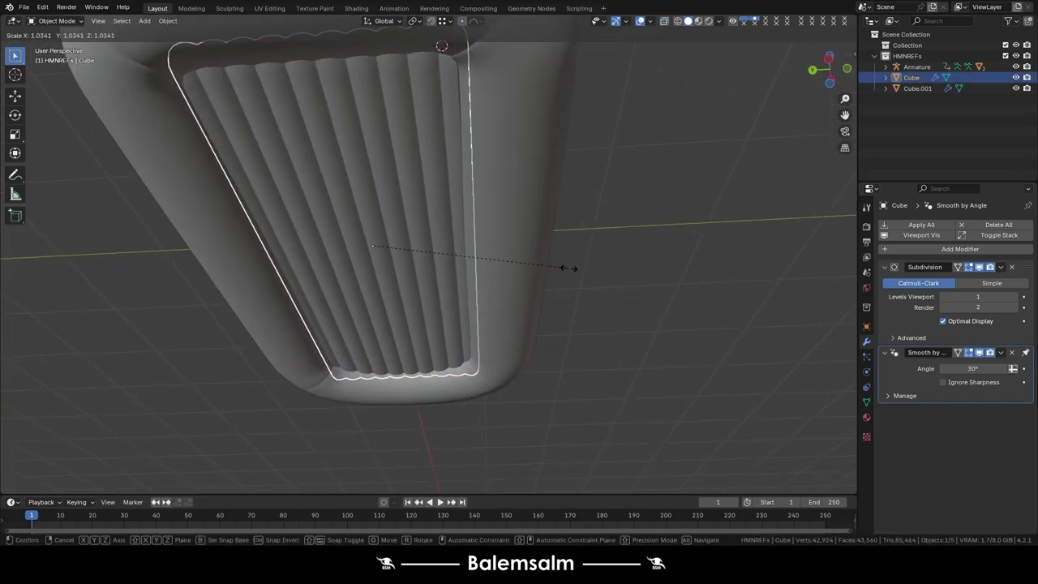
Check the viewport shading options and save the boat as infboat.blend.
middle_click_drag(590, 199, 680, 223)
scroll(350, 208, "up", 3)
middle_click_drag(348, 211, 415, 229)
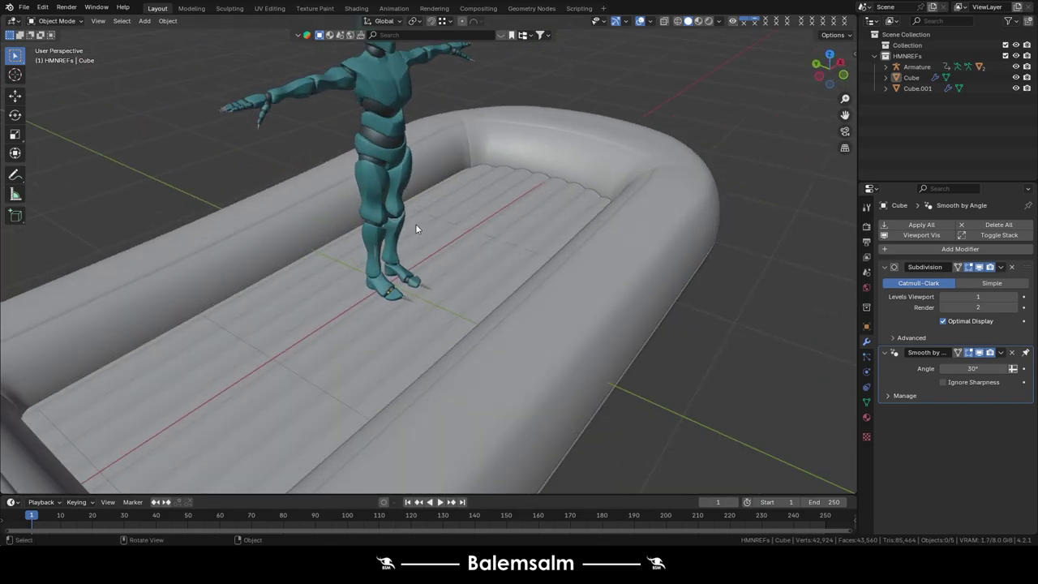
scroll(427, 138, "down", 2)
mouse_move(433, 232)
middle_mouse_down()
mouse_move(557, 202)
mouse_move(375, 206)
middle_mouse_up()
scroll(558, 202, "down", 3)
left_click(718, 21)
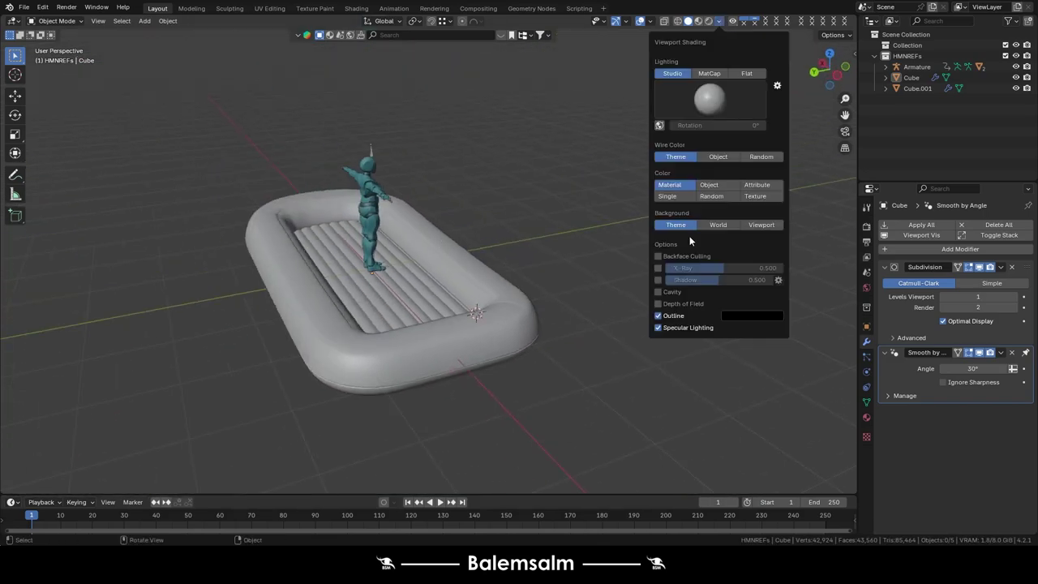
middle_click_drag(568, 267, 442, 238)
scroll(442, 238, "up", 3)
key("ctrl+s")
Delete a misplaced cube and reset the 3D cursor to the world origin.
key("shift+a")
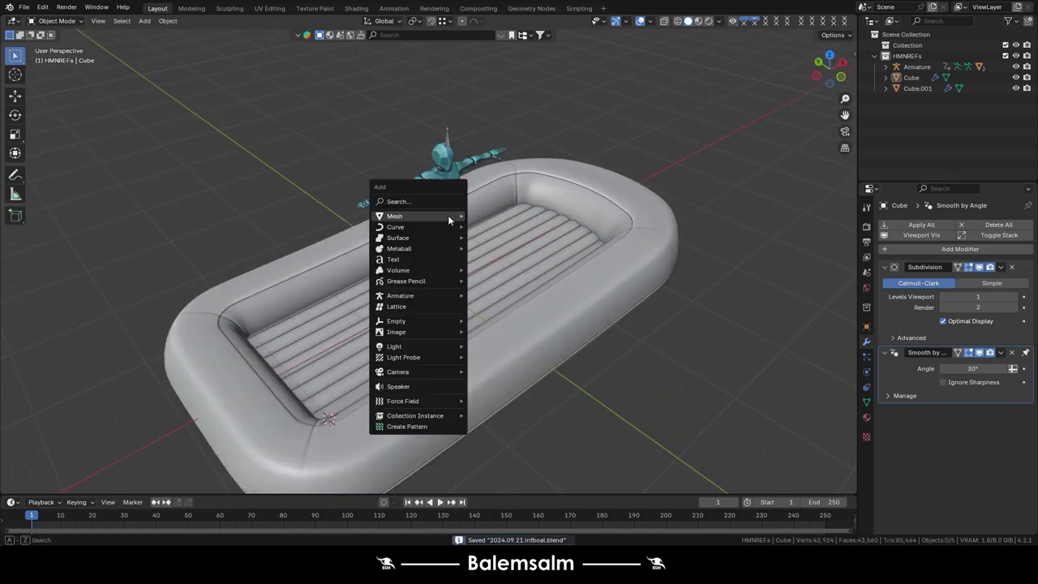
left_click(511, 231)
key("KP_7")
key("x")
left_click(466, 196)
key("ctrl+q")
key("Escape")
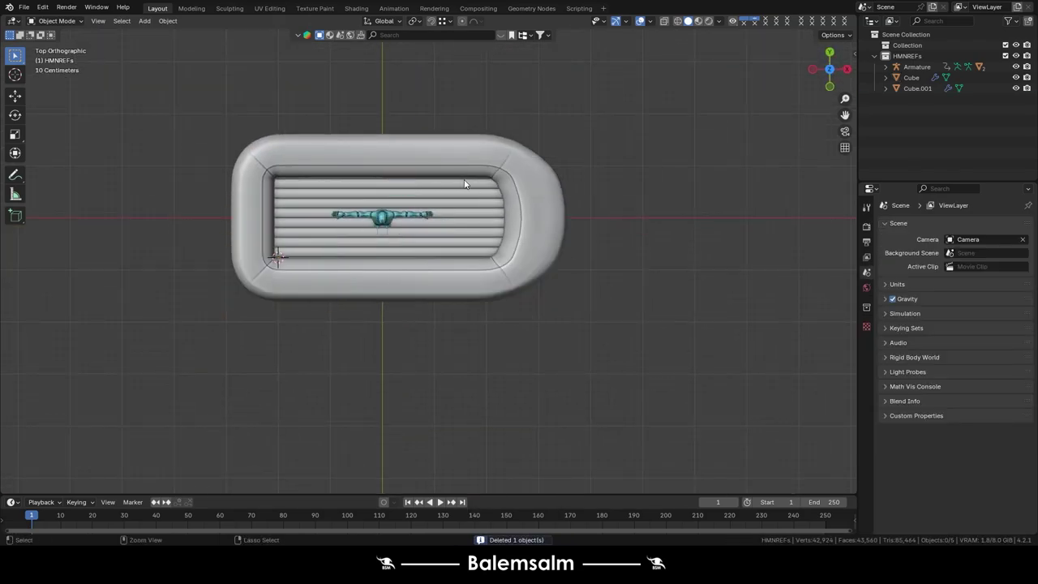
key("1")
key("shift+a")
Add a new cube at the origin and stretch its mesh along X.
left_click(471, 151)
key("Tab")
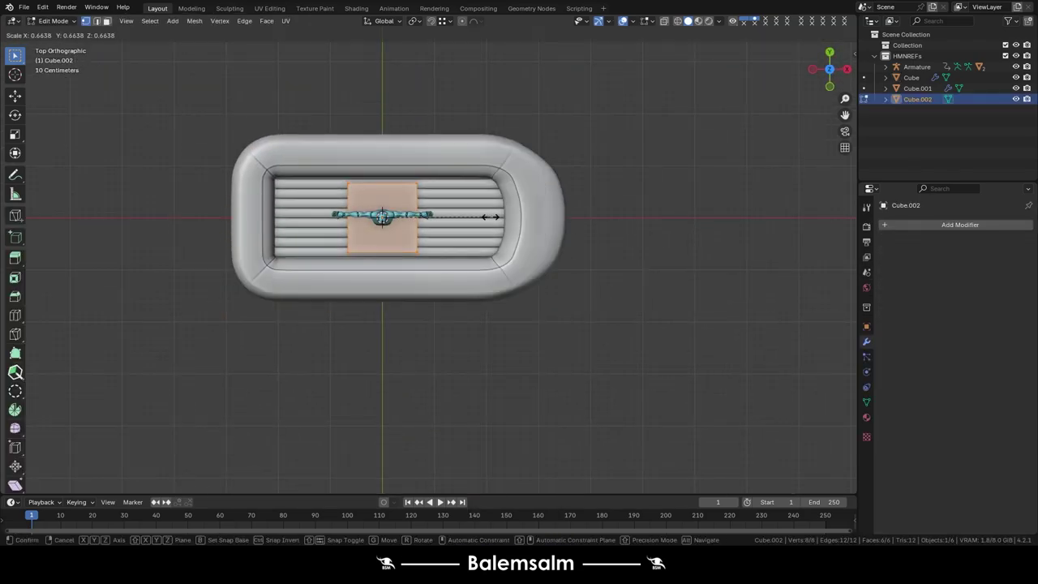
key("s")
key("s")
key("x")
left_click(456, 225)
key("Tab")
Lift the box onto the floor and slide it along X to one end.
middle_click_drag(456, 225, 276, 258)
key("g")
key("z")
left_click(276, 257)
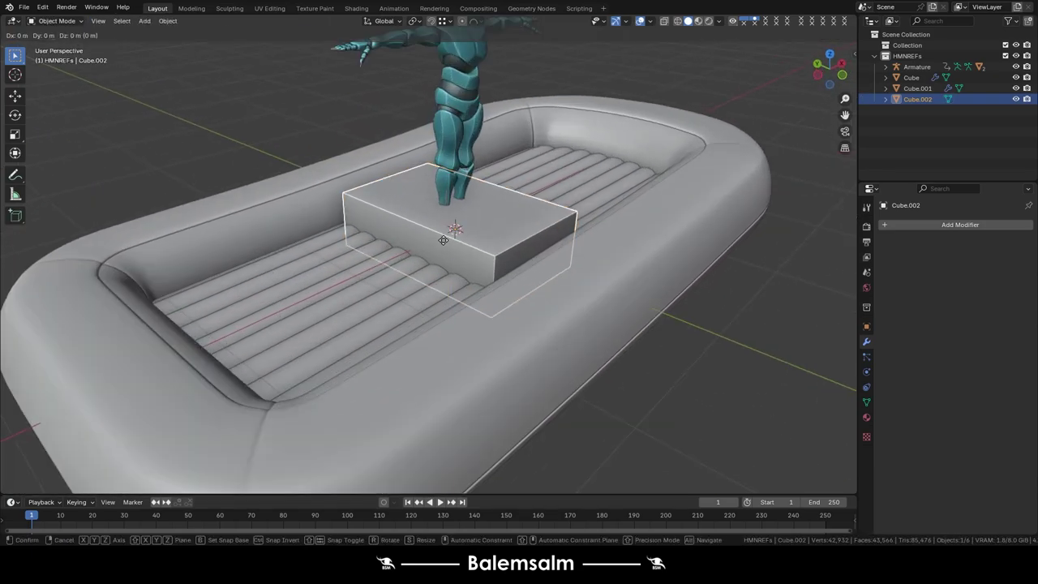
key("g")
key("y")
key("x")
left_click(425, 347)
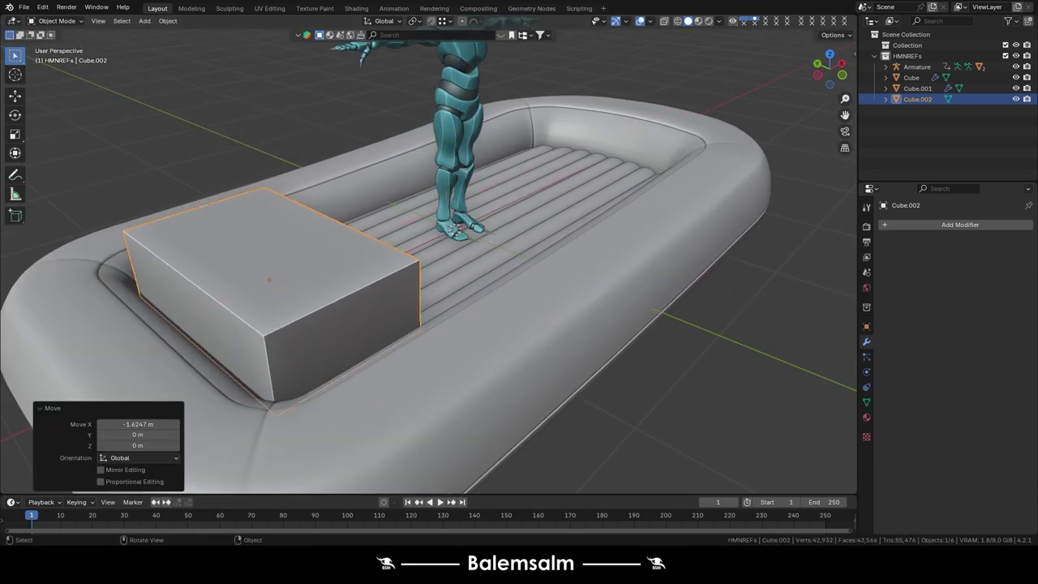
Make the tube hull taller by scaling half of its ring in Z.
left_click(917, 88)
key("Tab")
scroll(430, 268, "down", 4)
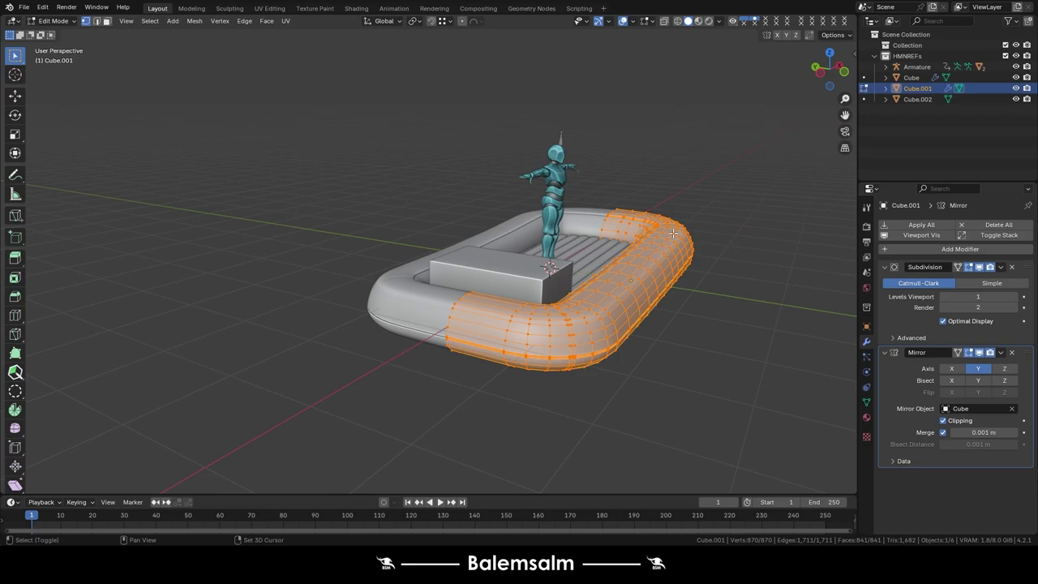
mouse_move(486, 243)
middle_mouse_down()
mouse_move(637, 293)
mouse_move(341, 267)
middle_mouse_up()
key("s")
key("z")
left_click(636, 293)
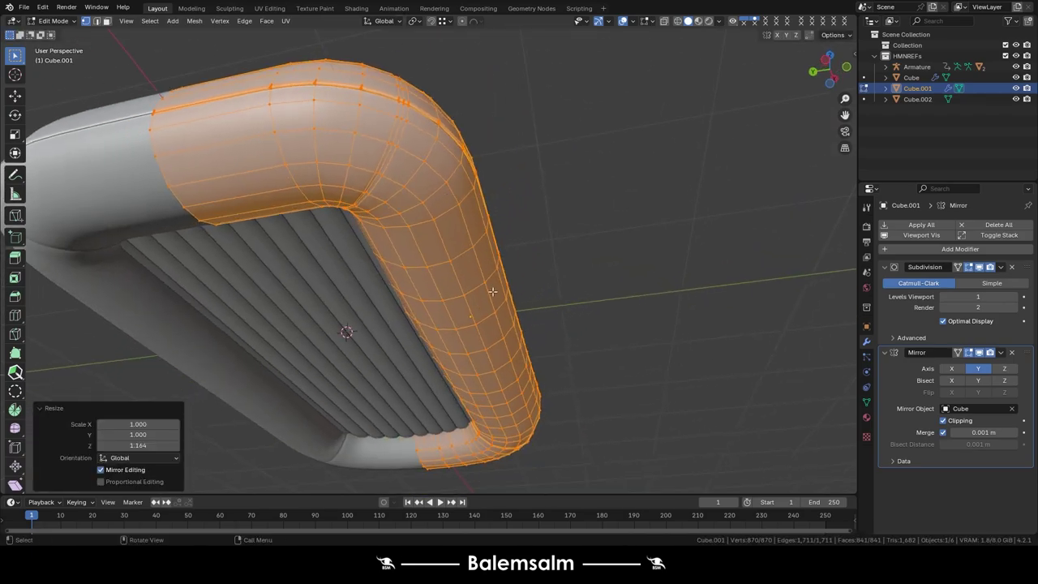
Try moving the ribbed floor along Z, then cancel the change.
key("Tab")
left_click(324, 308)
key("g")
key("z")
left_click(312, 324)
right_click(307, 323)
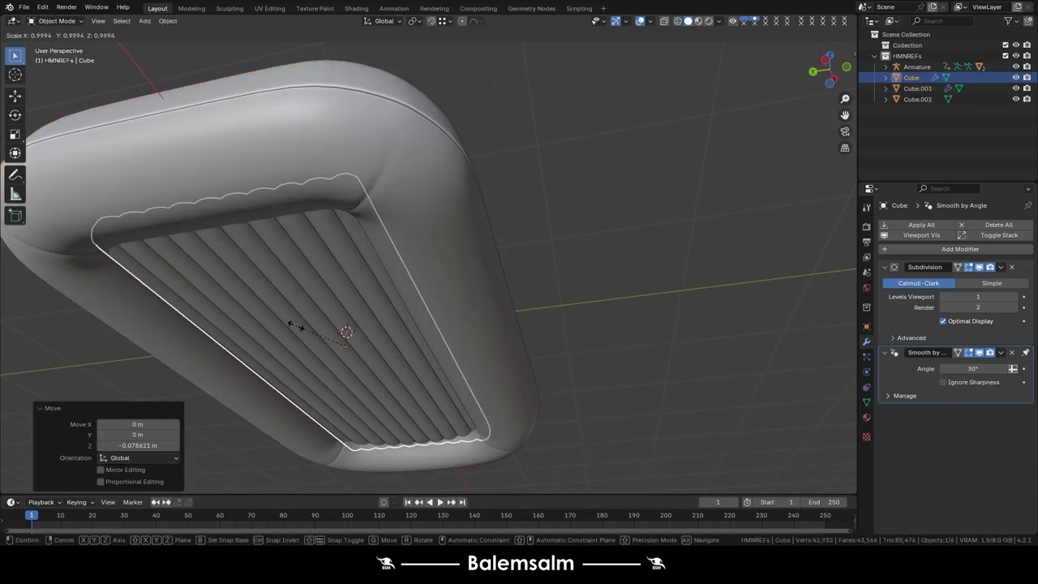
Flatten the Cube.002 box into a low seat block.
middle_click_drag(306, 323, 615, 221)
scroll(376, 342, "down", 5)
scroll(390, 242, "up", 4)
left_click(390, 241)
scroll(390, 242, "up", 3)
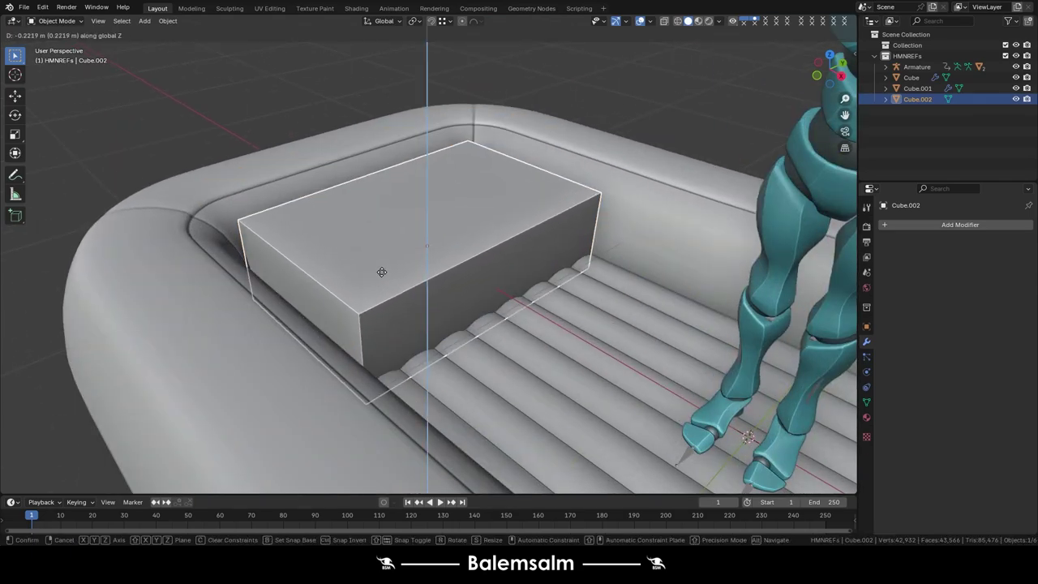
key("Tab")
key("s")
left_click(579, 272)
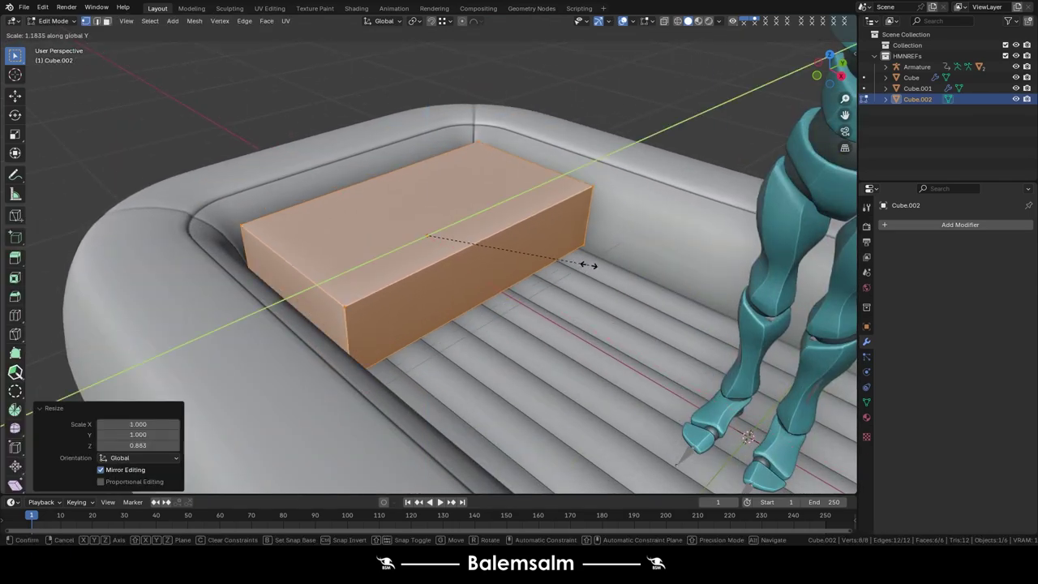
Add a Subdivision Surface modifier to the flattened seat box.
left_click(568, 266)
middle_click_drag(568, 266, 487, 162)
key("Tab")
left_click(959, 225)
left_click(857, 368)
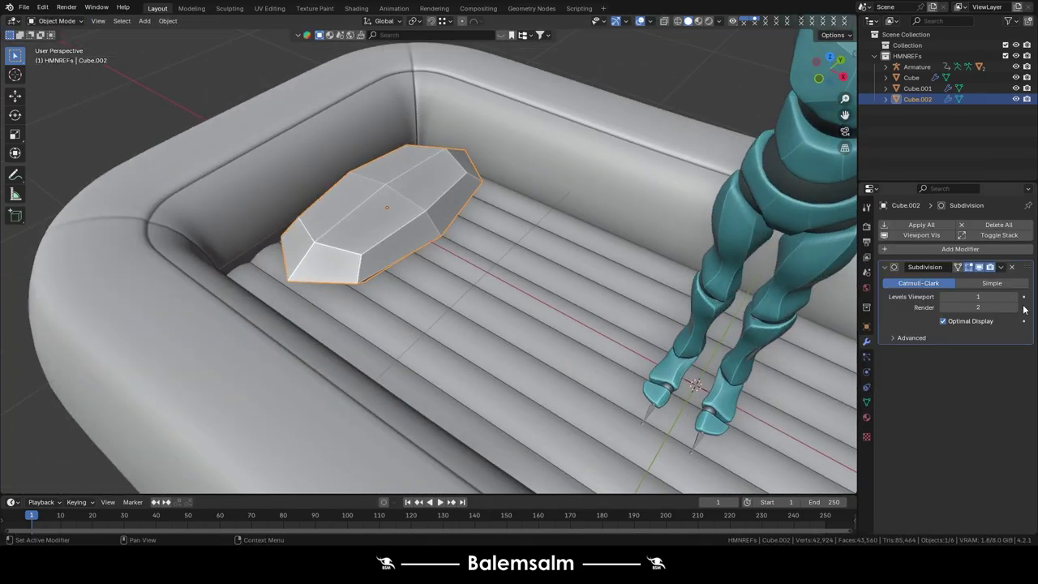
Add five evenly spaced loop cuts across the seat box.
key("Tab")
key("ctrl+r")
scroll(466, 206, "up", 4)
left_click(466, 206)
middle_click_drag(466, 206, 509, 540)
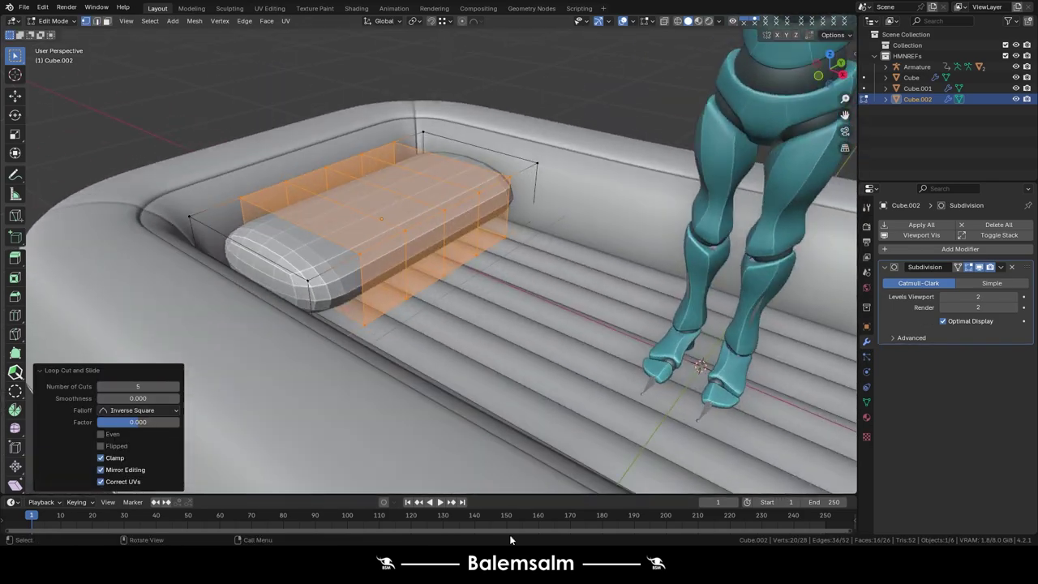
mouse_move(509, 324)
middle_mouse_down()
mouse_move(421, 244)
mouse_move(568, 308)
middle_mouse_up()
Hide the HMNREF reference character and push the seat end outward along X with sphere falloff.
left_click(424, 268)
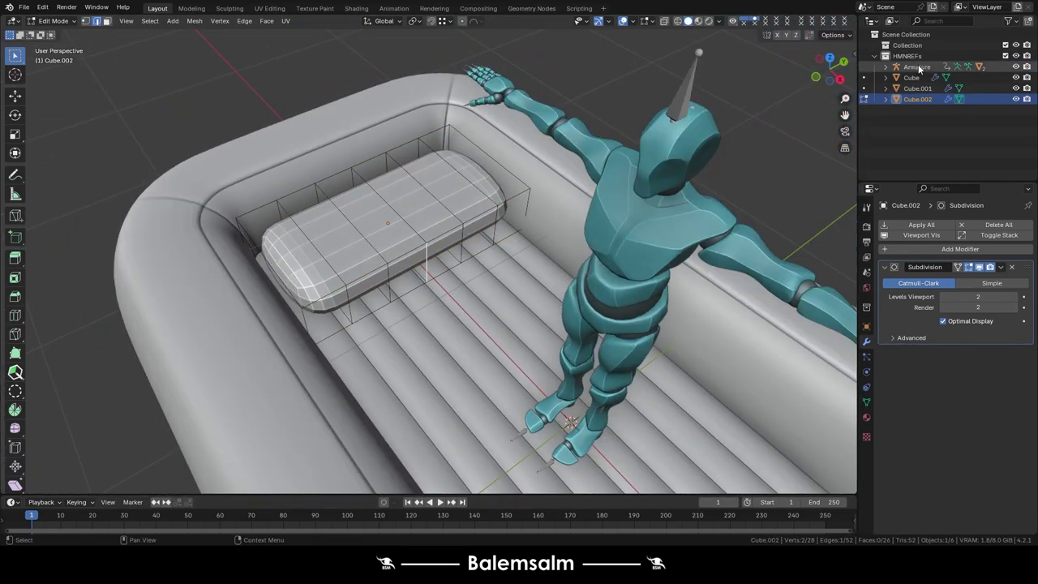
left_click(1006, 56)
key("3")
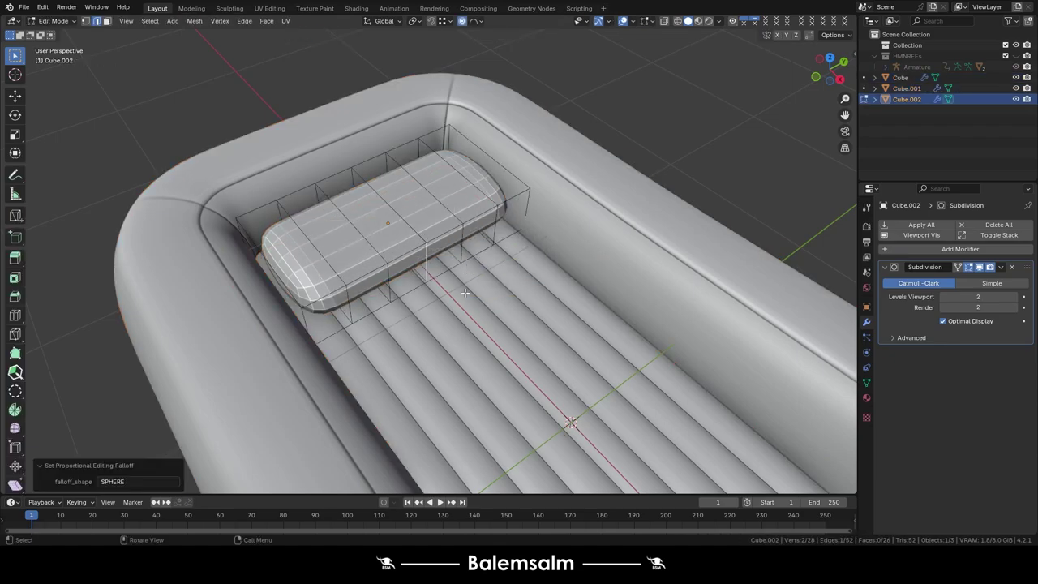
key("g")
key("x")
left_click(432, 303)
middle_click_drag(432, 302, 445, 264)
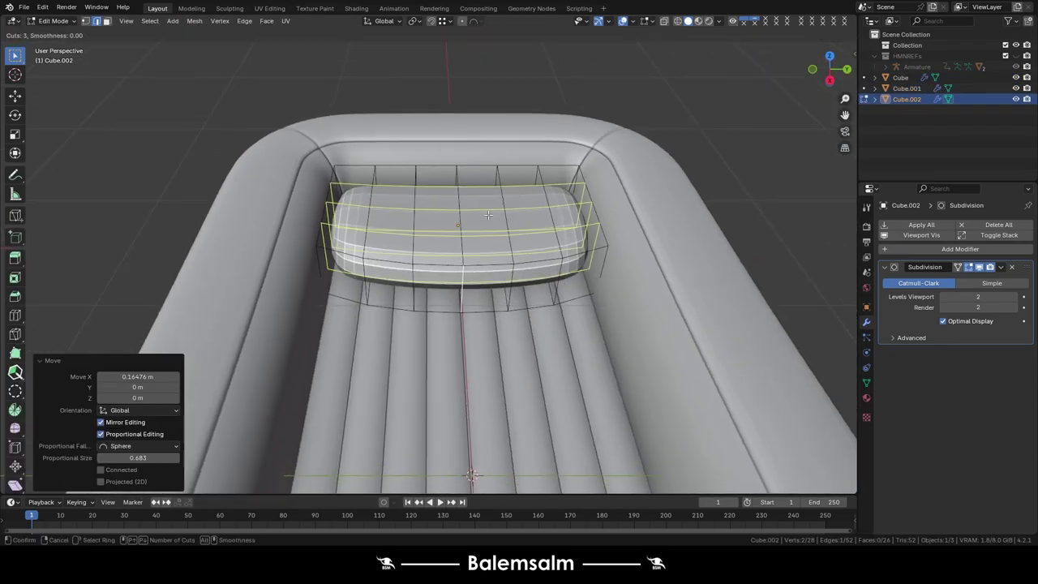
Add more edge loops across the cushion and select neighbouring loops.
left_click(488, 214)
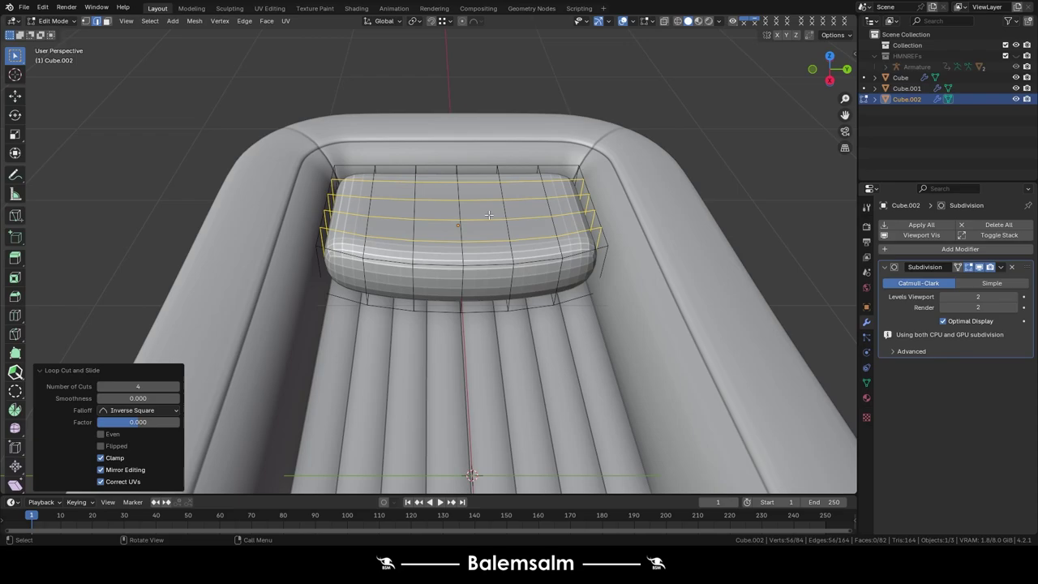
middle_click_drag(488, 214, 530, 281)
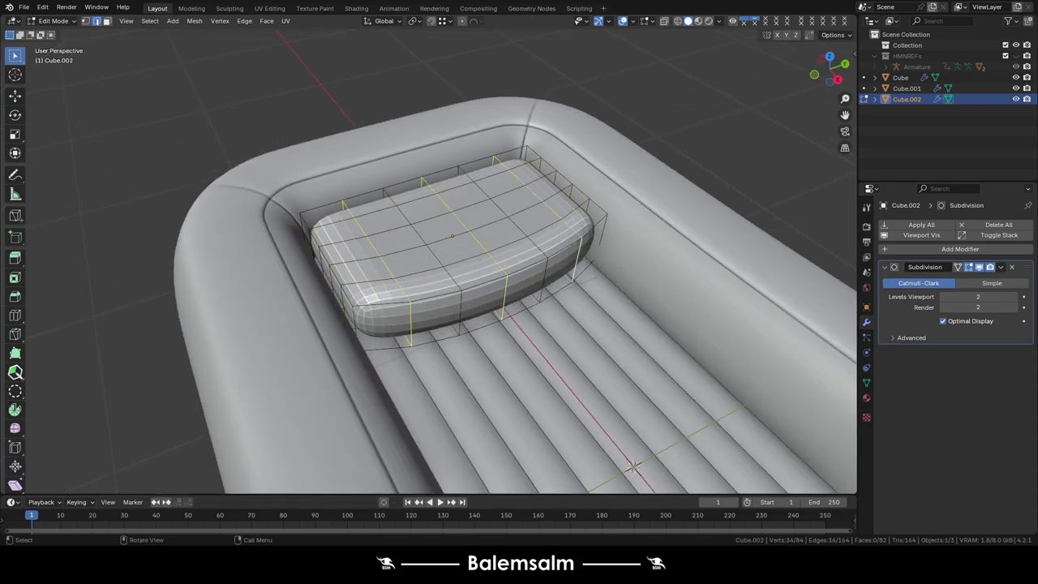
mouse_move(439, 262)
middle_mouse_down()
mouse_move(454, 267)
mouse_move(491, 202)
middle_mouse_up()
key("ctrl+r")
left_click(454, 267)
left_click(491, 201)
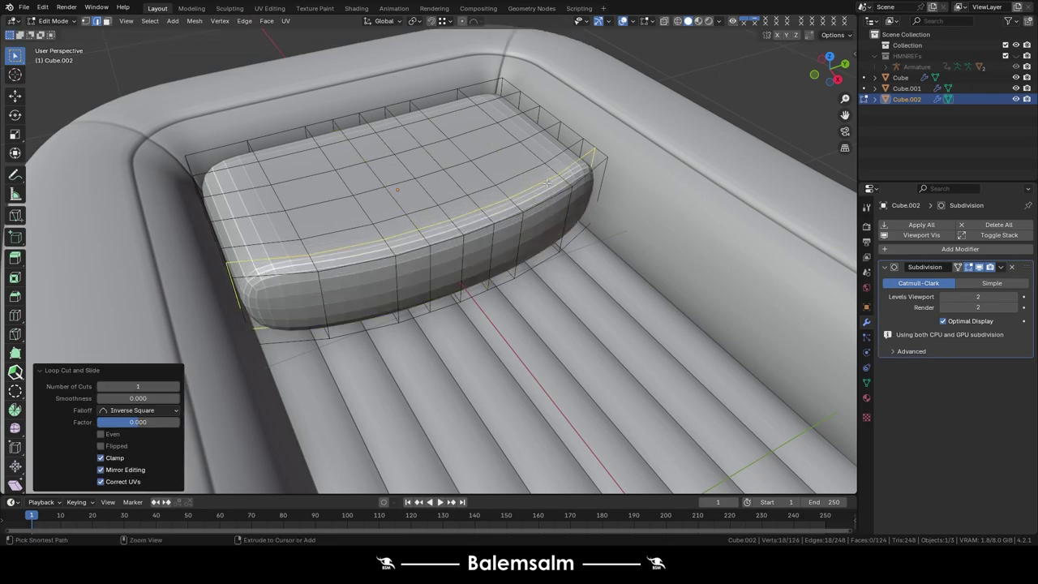
key("ctrl+r")
left_click(360, 243, "alt+shift")
left_click(430, 228, "alt+shift")
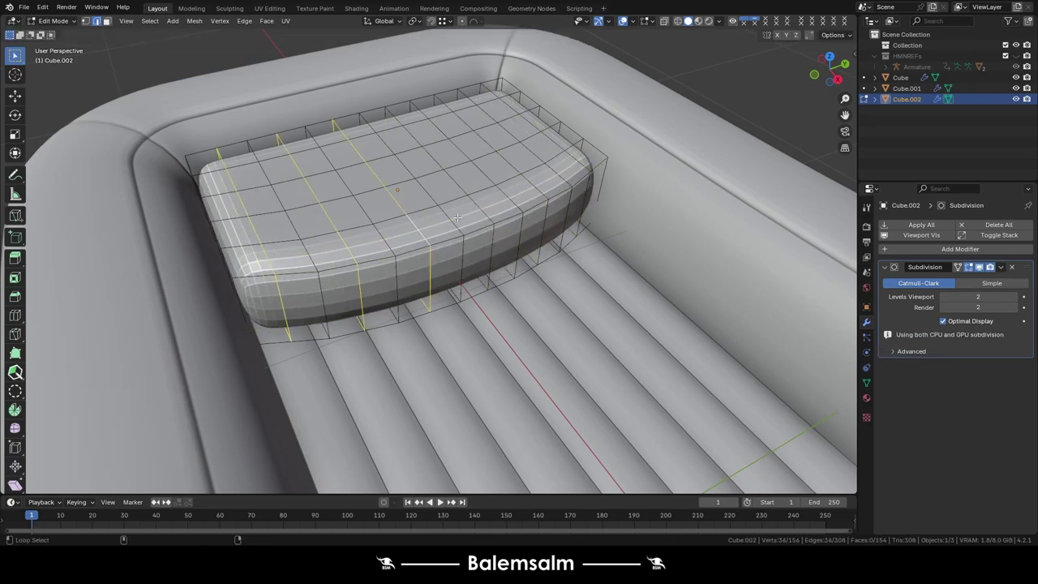
Slide and pinch the selected vertical loops inward to form ribs.
left_click(560, 278)
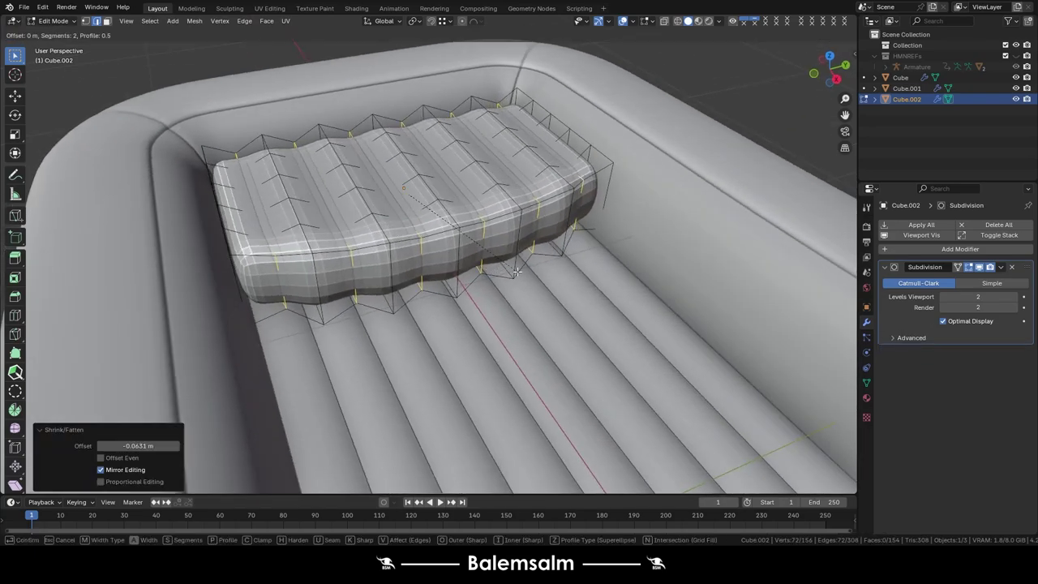
key("Tab")
scroll(444, 261, "down", 3)
key("Tab")
scroll(444, 261, "up", 4)
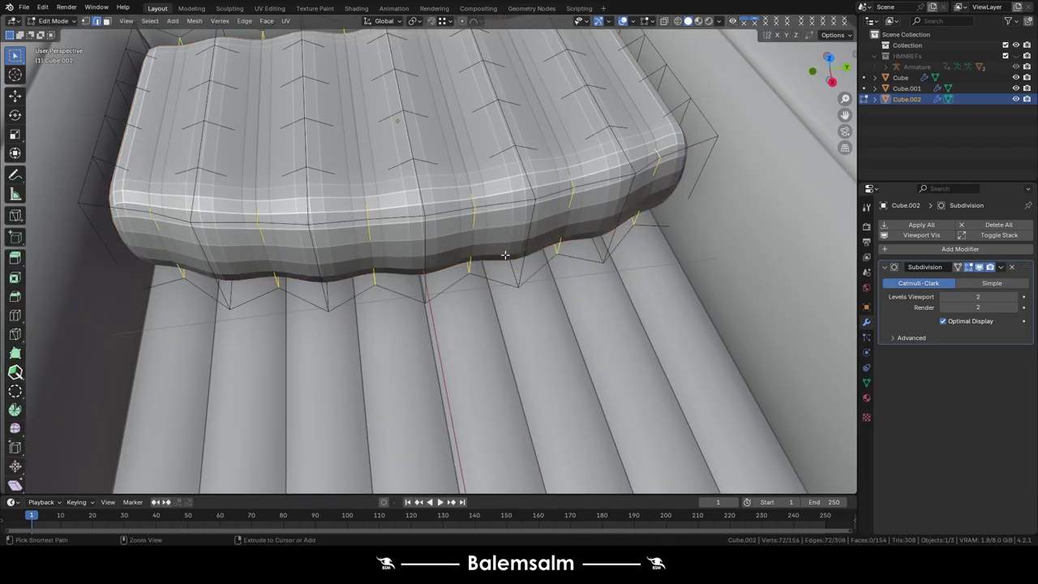
key("g")
key("g")
left_click(523, 244)
left_click(480, 227, "alt")
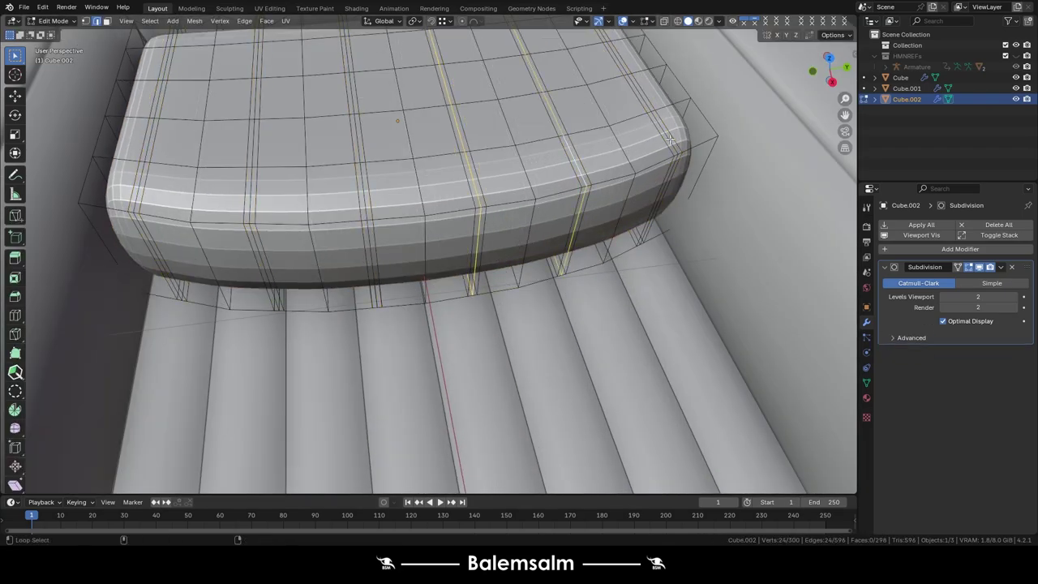
left_click(456, 284)
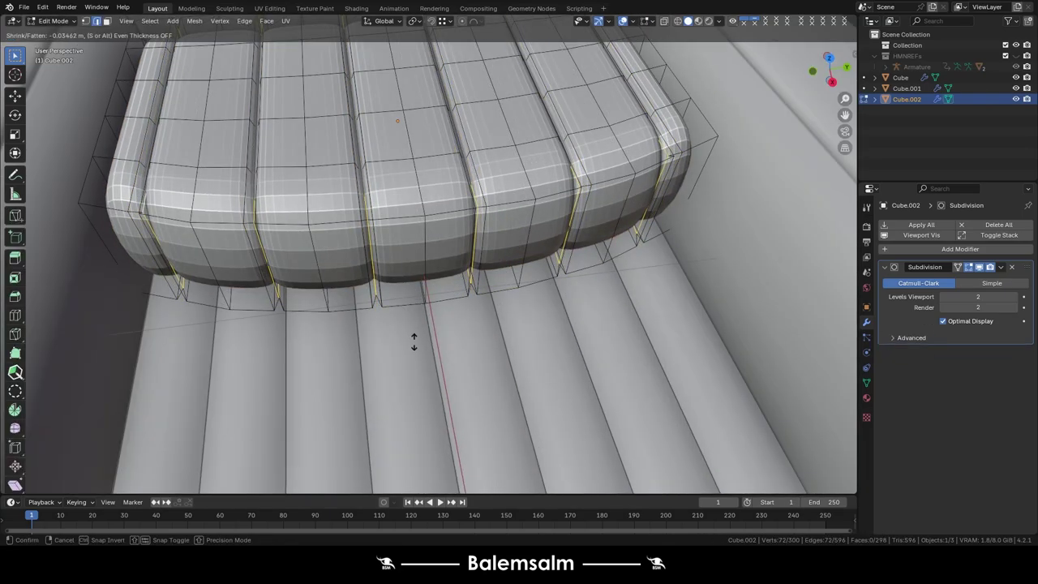
Add Smooth by Angle shading to the cushion.
key("Tab")
scroll(456, 285, "down", 3)
right_click(412, 246)
left_click(412, 246)
Cut a loop around the cushion's side and split it into two offset loops.
key("Tab")
key("ctrl+r")
left_click(345, 278)
right_click(345, 278)
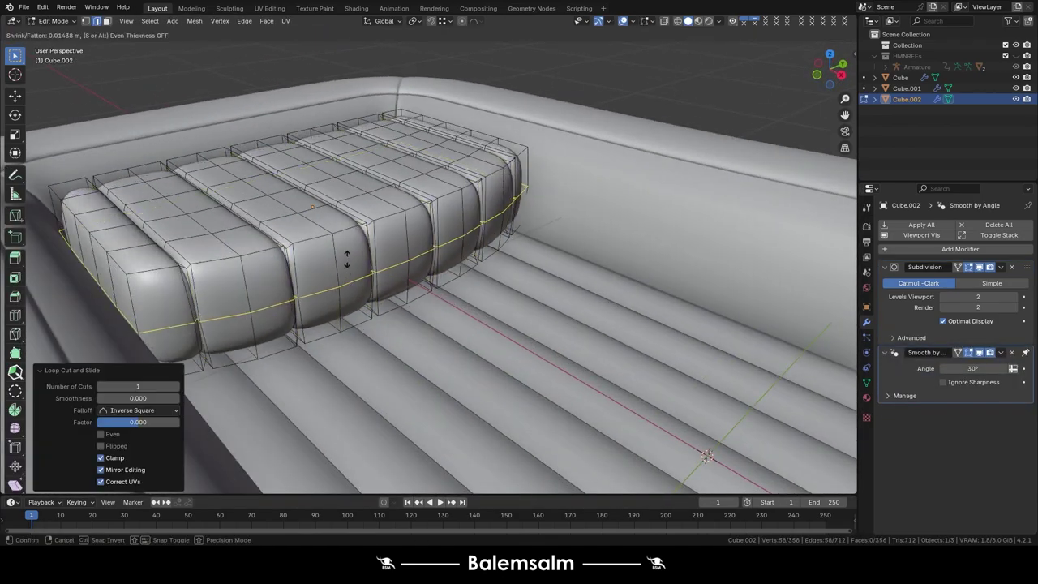
key("ctrl+shift+r")
left_click(348, 284)
scroll(354, 290, "up", 3)
Grow one side loop into a face band and pinch it inward as a seam.
left_click(354, 290, "alt")
scroll(354, 290, "up", 2)
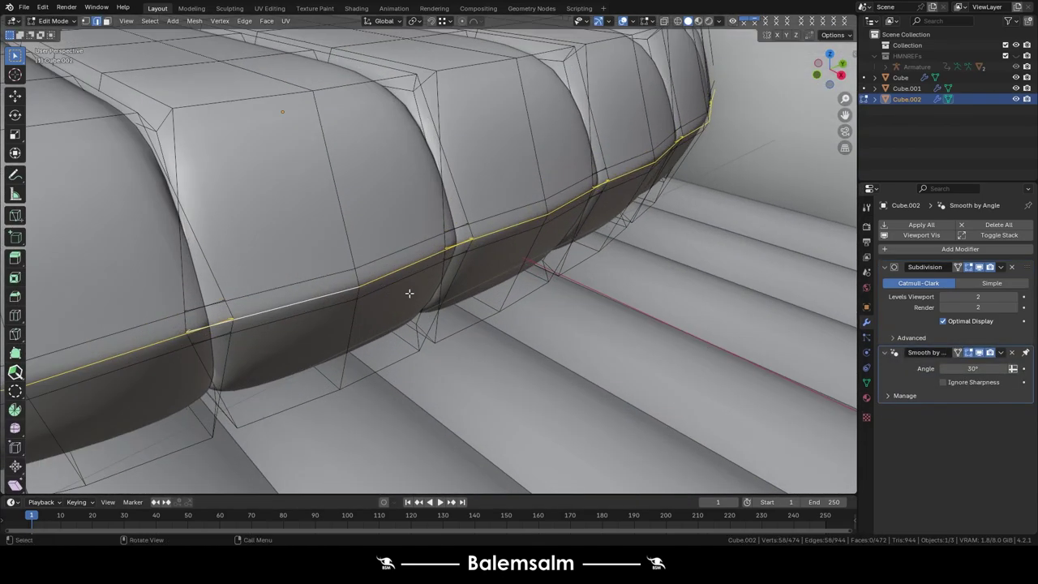
scroll(372, 284, "up", 2)
mouse_move(367, 287)
middle_mouse_down()
mouse_move(369, 316)
mouse_move(551, 198)
mouse_move(486, 187)
mouse_move(243, 211)
middle_mouse_up()
key("ctrl+KP_Add")
key("alt+s")
left_click(354, 285)
scroll(480, 247, "down", 5)
Resize the cushion, raise it along Z, and apply its modifiers.
key("a")
key("s")
key("Tab")
scroll(595, 208, "down", 3)
key("g")
key("z")
key("g")
left_click(463, 185)
key("Tab")
left_click(454, 182)
key("Tab")
scroll(354, 266, "up", 5)
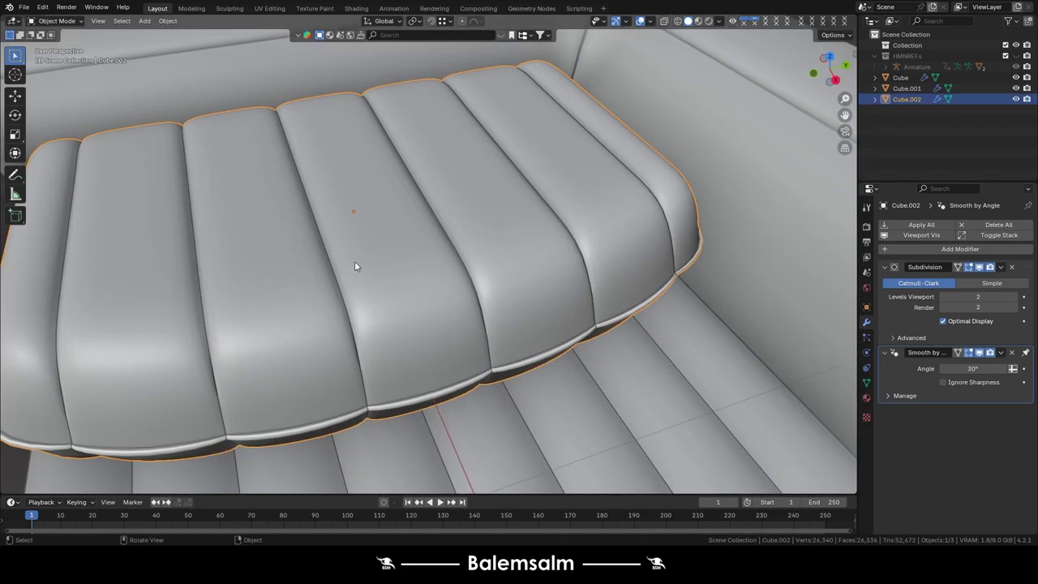
left_click(892, 221)
key("Tab")
Undo the recent changes and reselect vertical edge loops on the cushion.
key("ctrl+z")
mouse_move(568, 243)
middle_mouse_down()
mouse_move(416, 301)
mouse_move(503, 200)
middle_mouse_up()
scroll(416, 293, "down", 3)
key("ctrl+z")
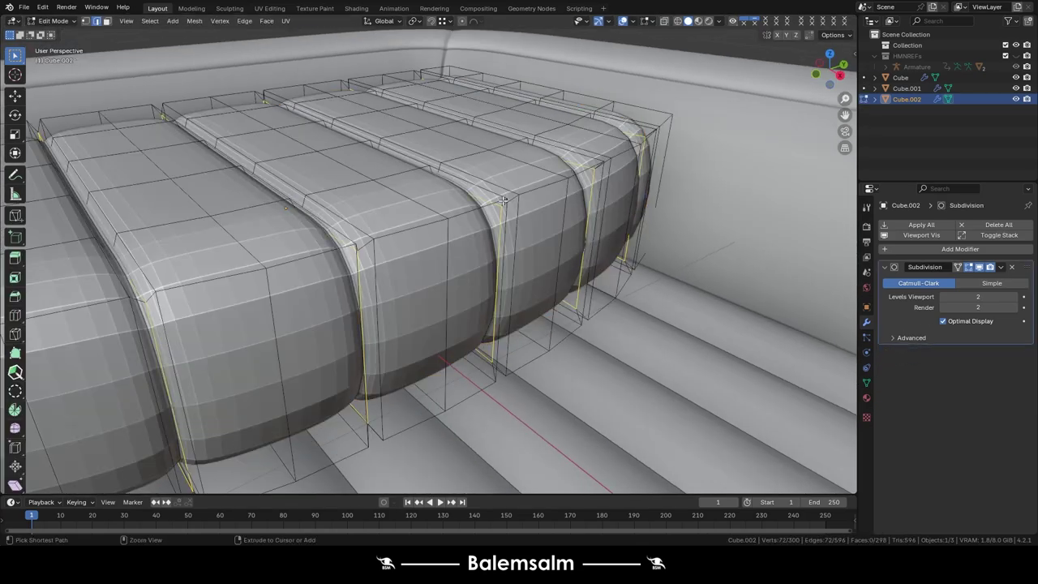
key("ctrl+z")
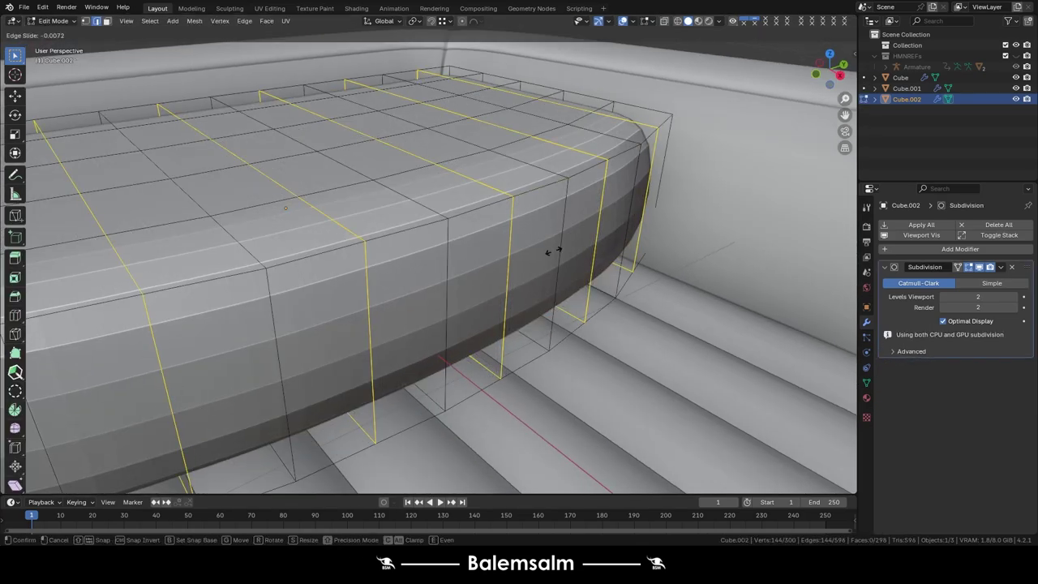
left_click(554, 201)
mouse_move(553, 201)
middle_mouse_down()
mouse_move(584, 203)
mouse_move(497, 217)
middle_mouse_up()
left_click(497, 218, "alt")
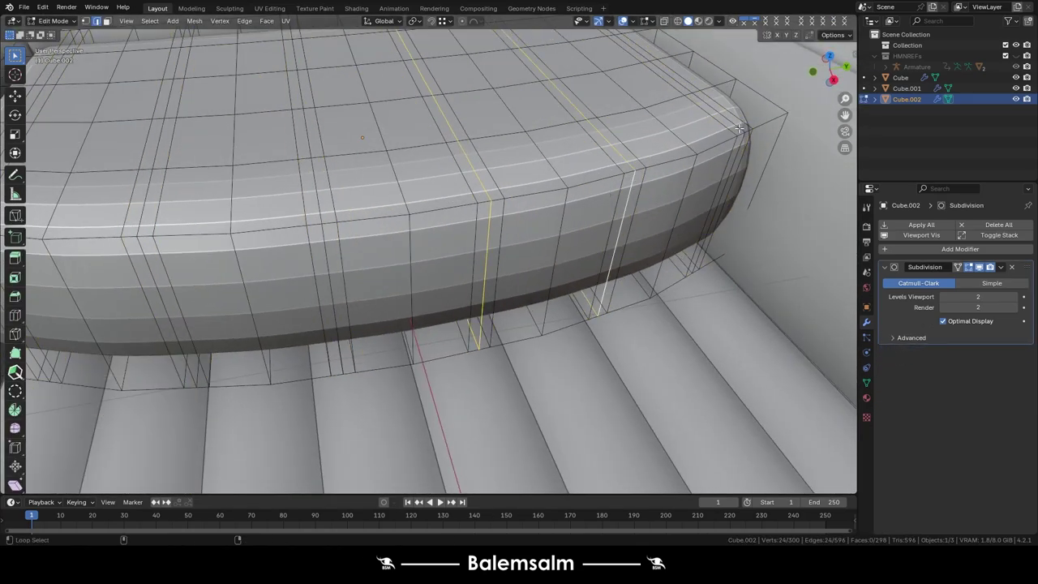
middle_click_drag(316, 207, 298, 238)
left_click(299, 238, "alt+shift")
left_click(376, 260)
mouse_move(376, 259)
middle_mouse_down()
mouse_move(349, 324)
mouse_move(357, 343)
mouse_move(438, 188)
mouse_move(411, 264)
middle_mouse_up()
Cut a horizontal loop around the cushion, shrink it, and bevel it into a band.
key("ctrl+r")
left_click(348, 324)
key("alt+s")
left_click(374, 318)
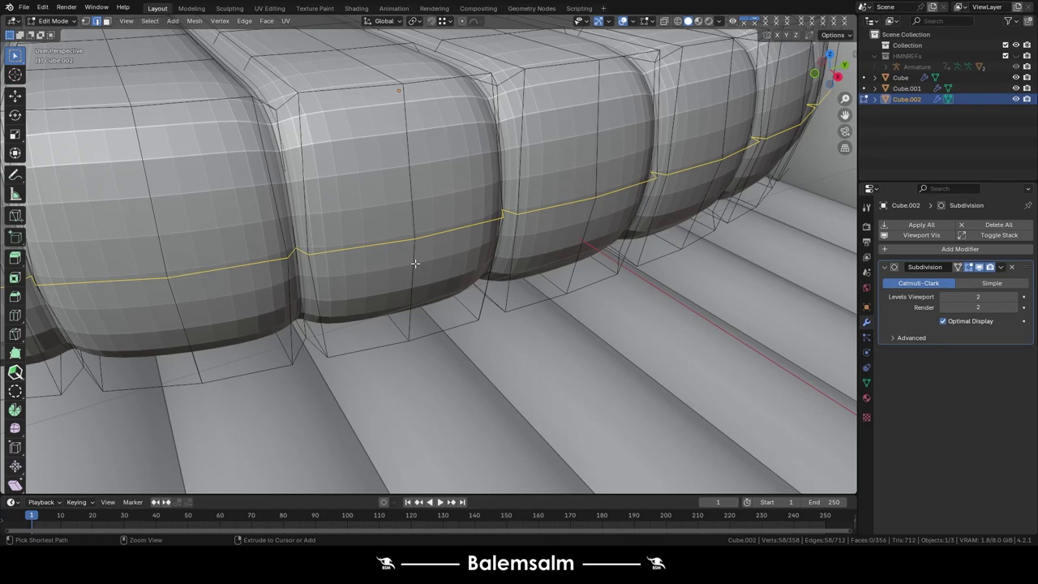
key("ctrl+b")
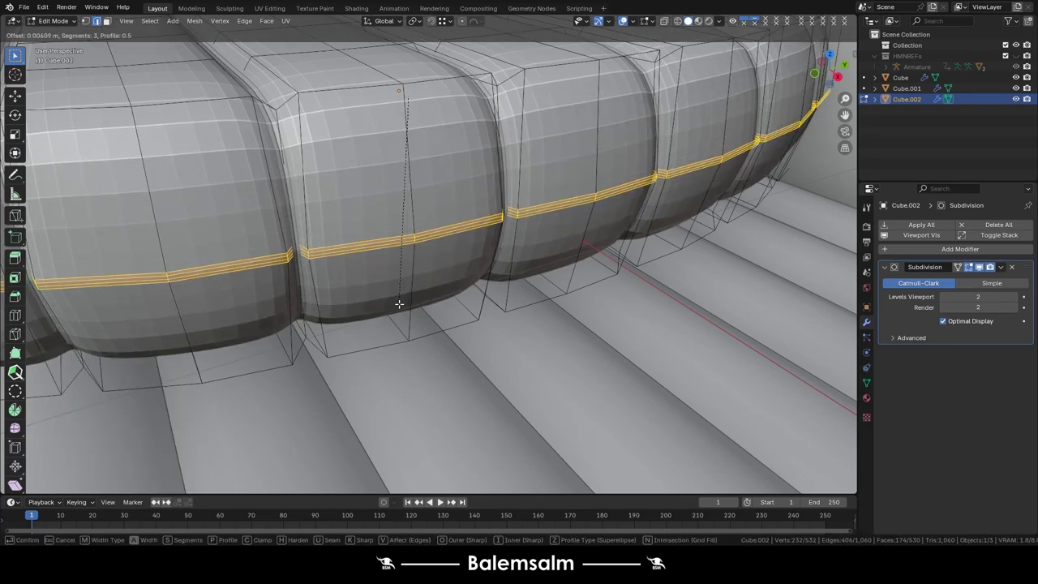
left_click(397, 310)
Push the band's middle loop inward to form the seam groove.
scroll(397, 310, "up", 3)
left_click(405, 220, "alt")
key("alt+s")
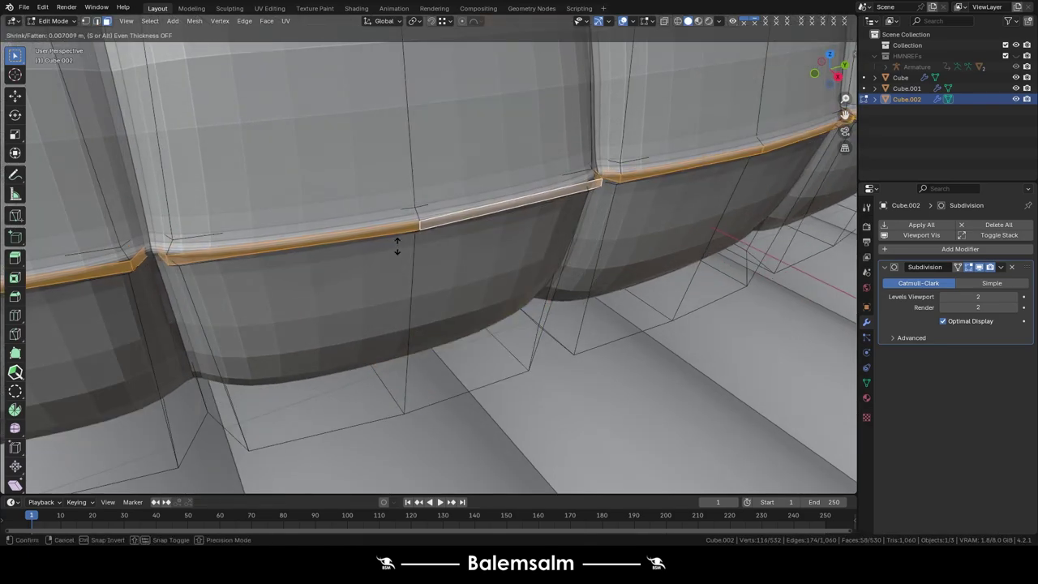
left_click(401, 232)
scroll(402, 232, "down", 5)
middle_click_drag(394, 260, 400, 174)
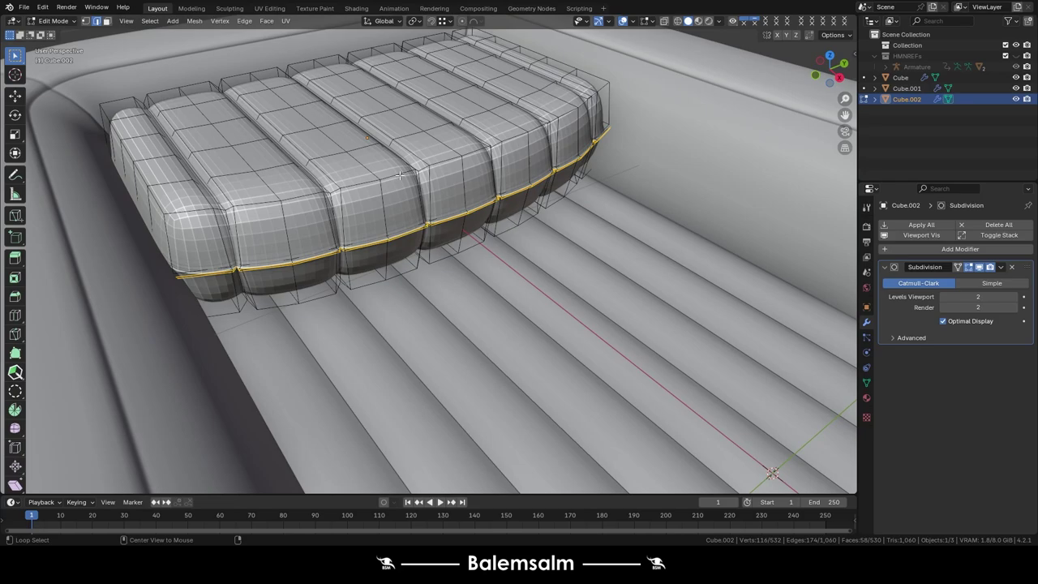
left_click(500, 299)
Adjust the seat cushion's height along Z at the boat's end.
key("Tab")
scroll(505, 294, "down", 5)
middle_click_drag(505, 295, 507, 217)
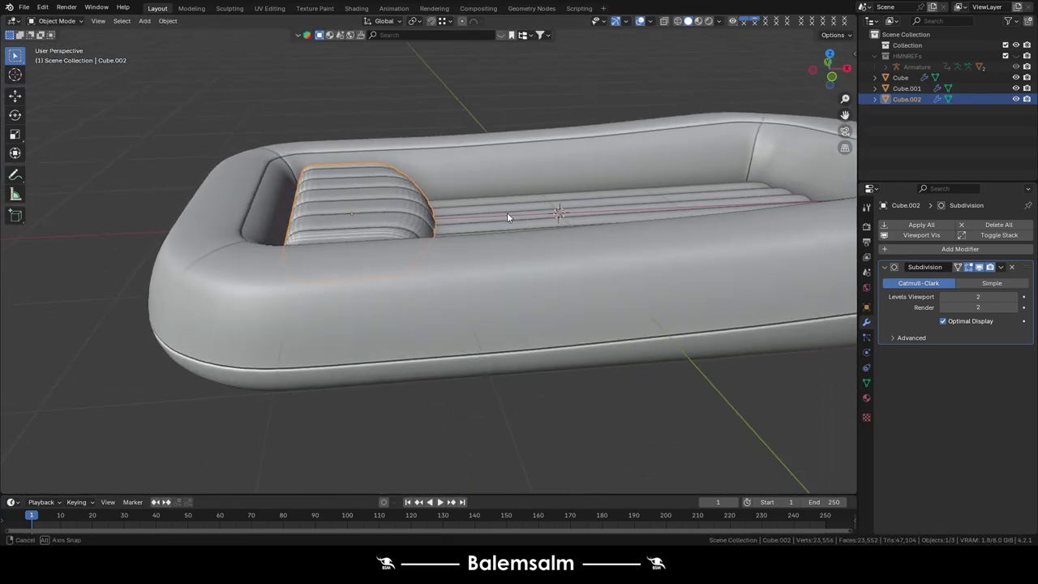
key("Tab")
scroll(507, 212, "up", 5)
key("Tab")
scroll(328, 274, "up", 2)
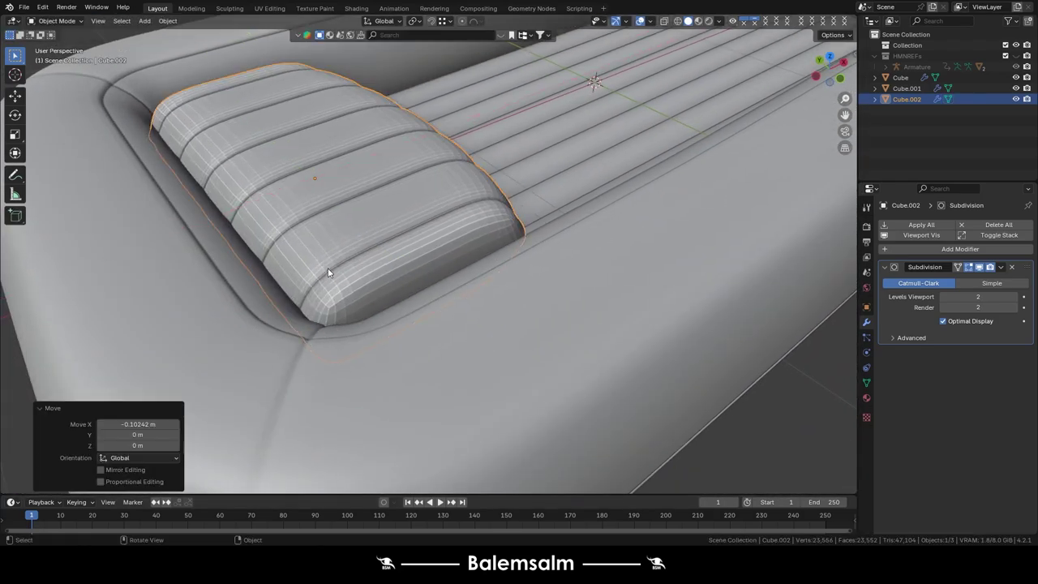
scroll(600, 277, "down", 5)
middle_click_drag(600, 277, 487, 244)
scroll(228, 238, "up", 6)
key("g")
key("z")
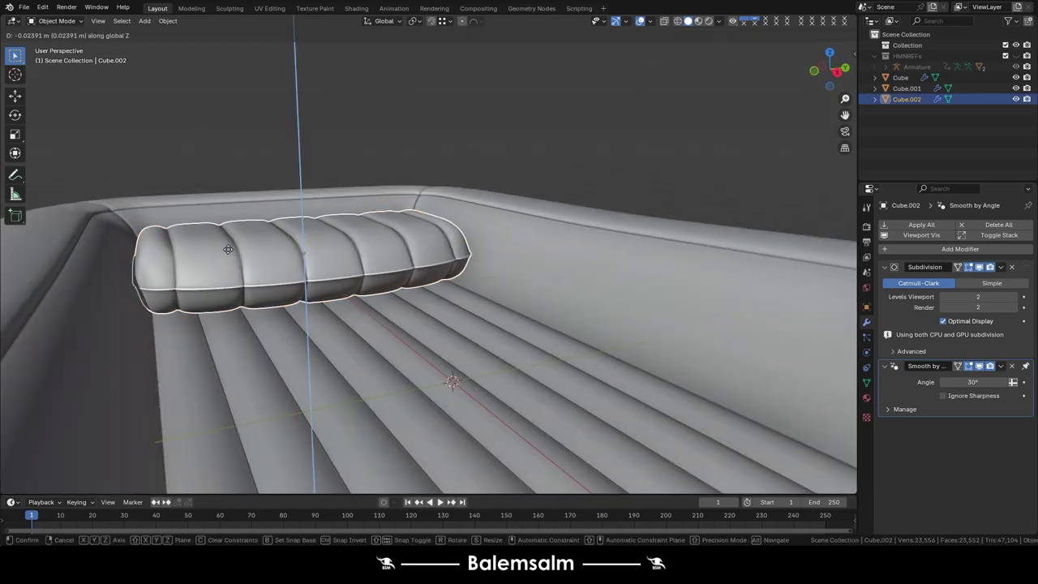
left_click(228, 249)
scroll(243, 243, "down", 5)
Duplicate the cushion and rotate the copy 180° around Z to the opposite end.
left_click(273, 136)
middle_click_drag(272, 136, 307, 250)
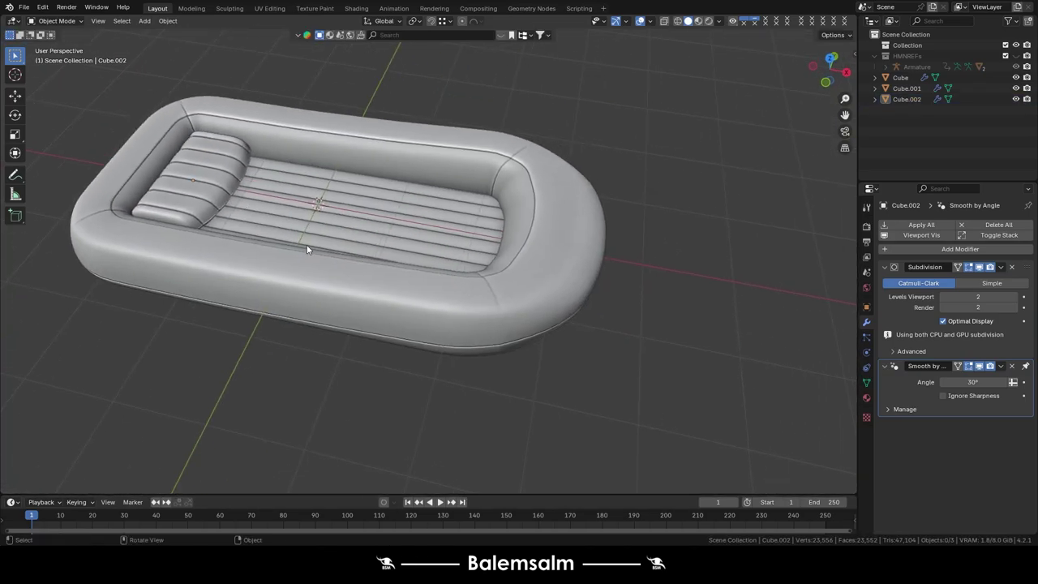
left_click(254, 161)
key("KP_7")
key("shift+d")
type("rz180")
key("Return")
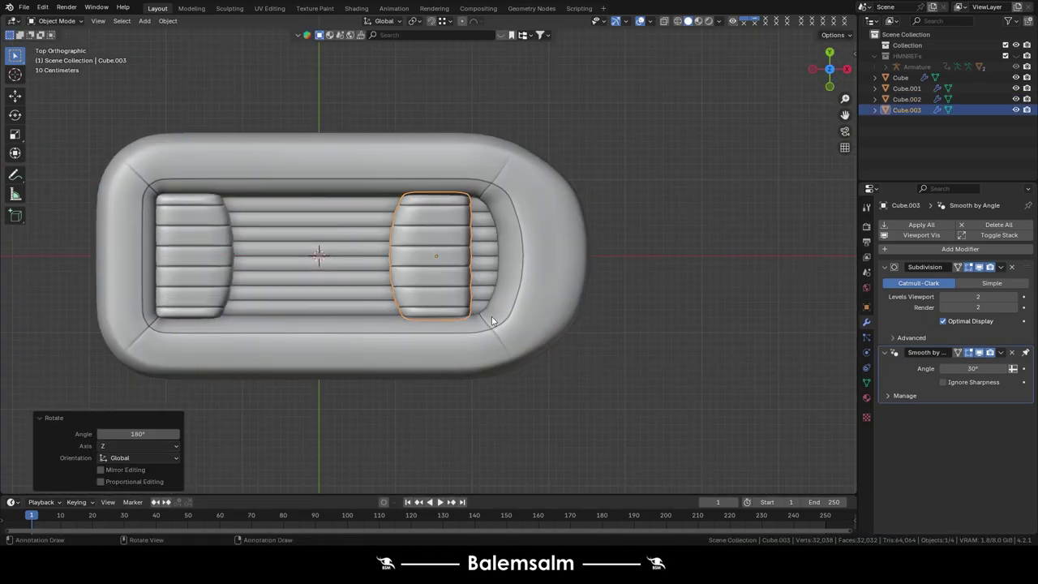
scroll(451, 263, "up", 3)
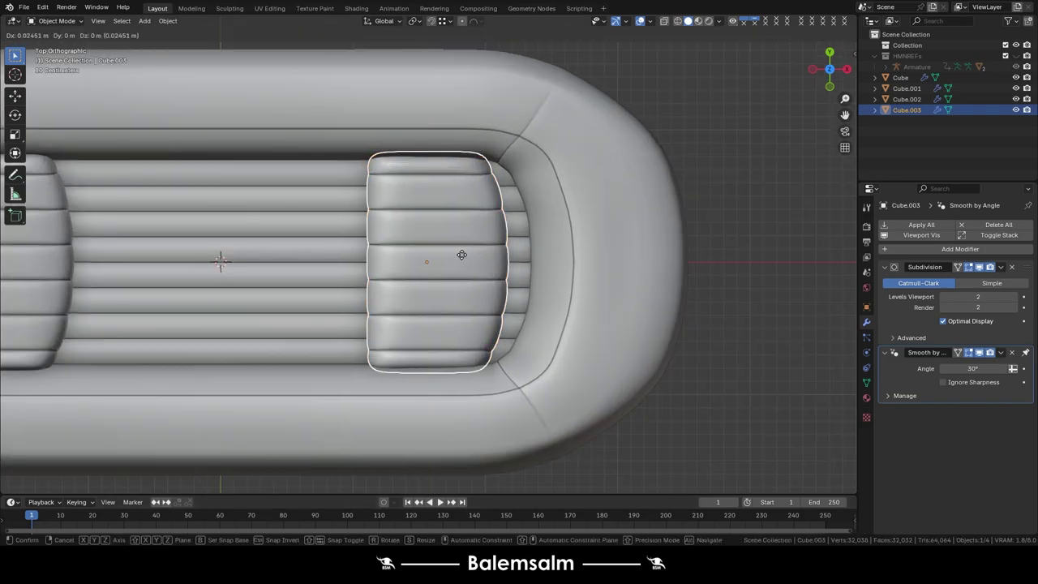
left_click(451, 264)
scroll(452, 263, "down", 4)
middle_click_drag(486, 244, 430, 264)
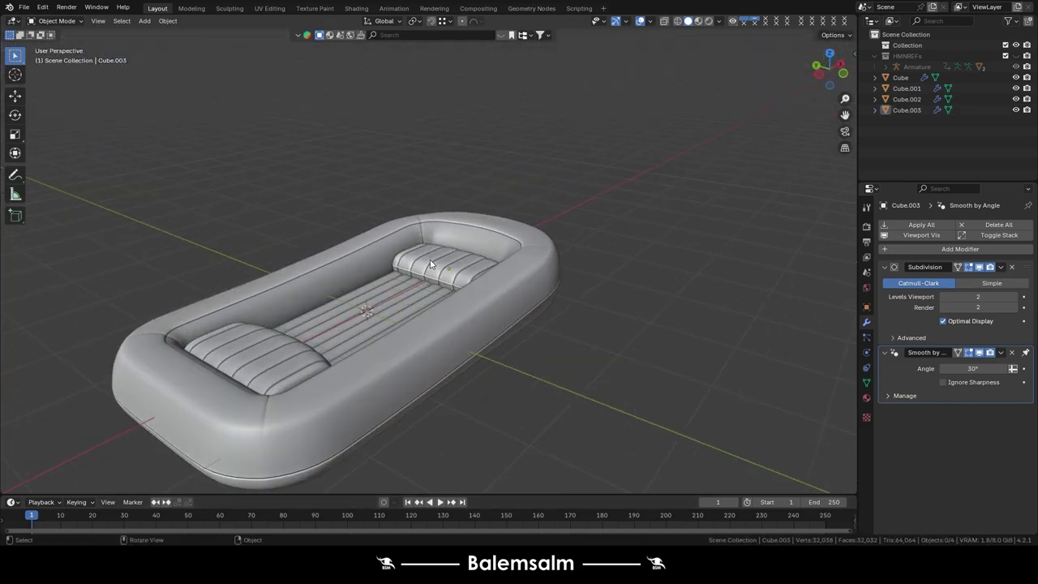
middle_click_drag(360, 299, 345, 294)
Save the boat file and add a new cube at the centre.
key("ctrl+s")
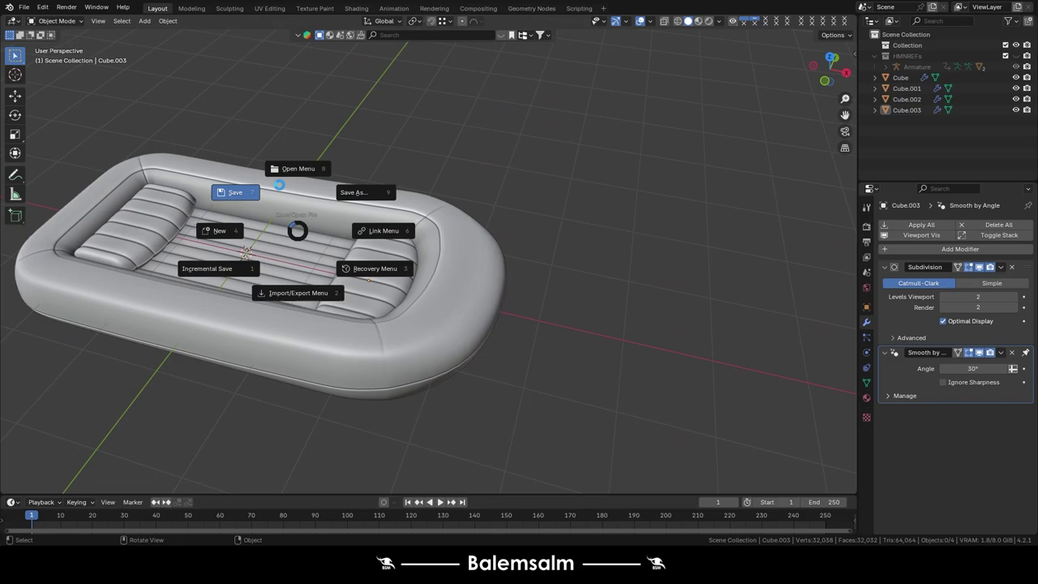
left_click(279, 189)
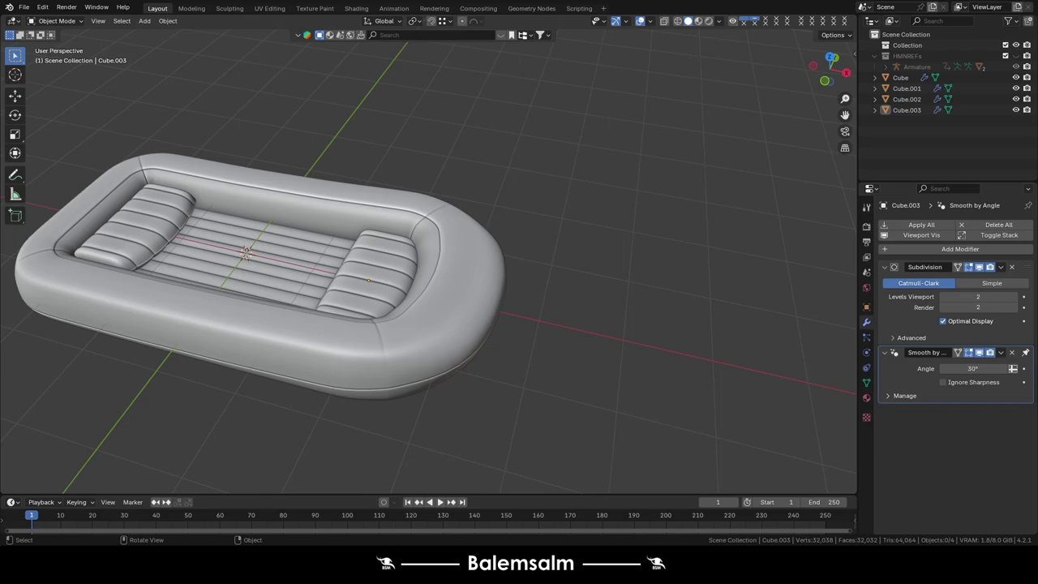
key("ctrl+s")
scroll(260, 276, "down", 3)
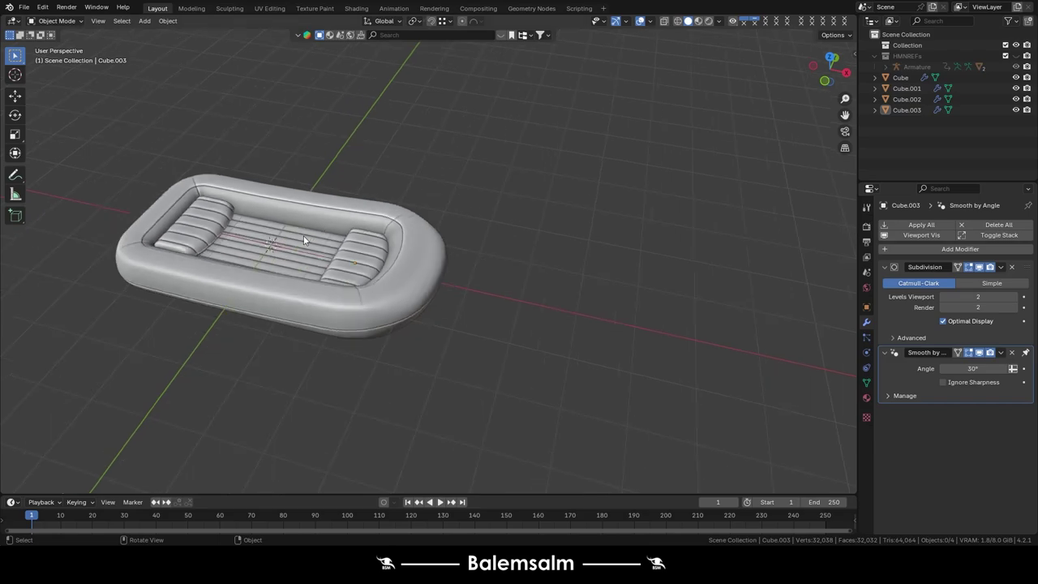
middle_click_drag(260, 276, 280, 241)
key("shift+a")
left_click(353, 208)
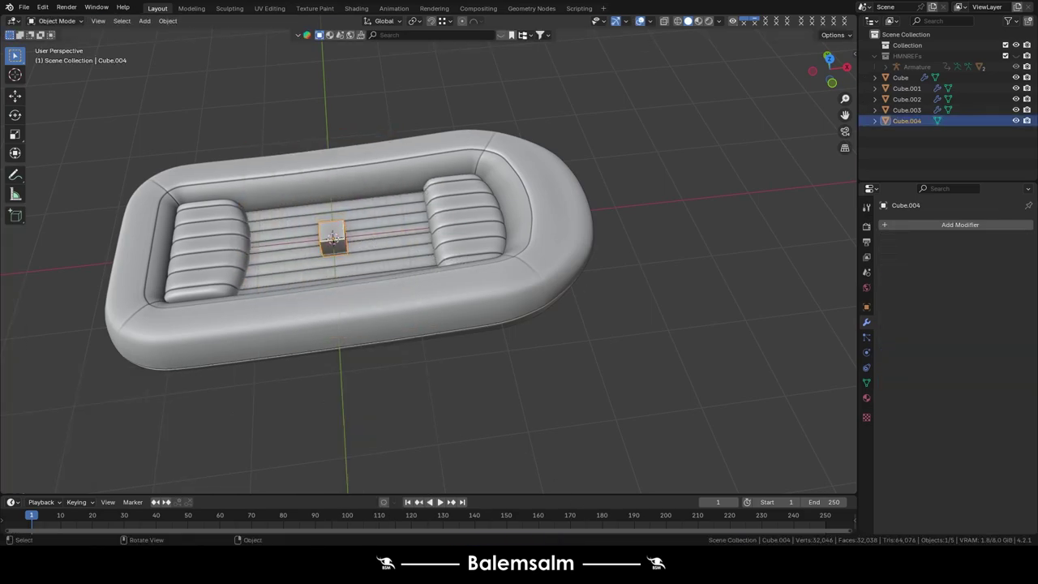
Narrow the new cube along Y and shift it along Z.
middle_click_drag(422, 267, 454, 244)
key("KP_Decimal")
key("Tab")
key("s")
key("y")
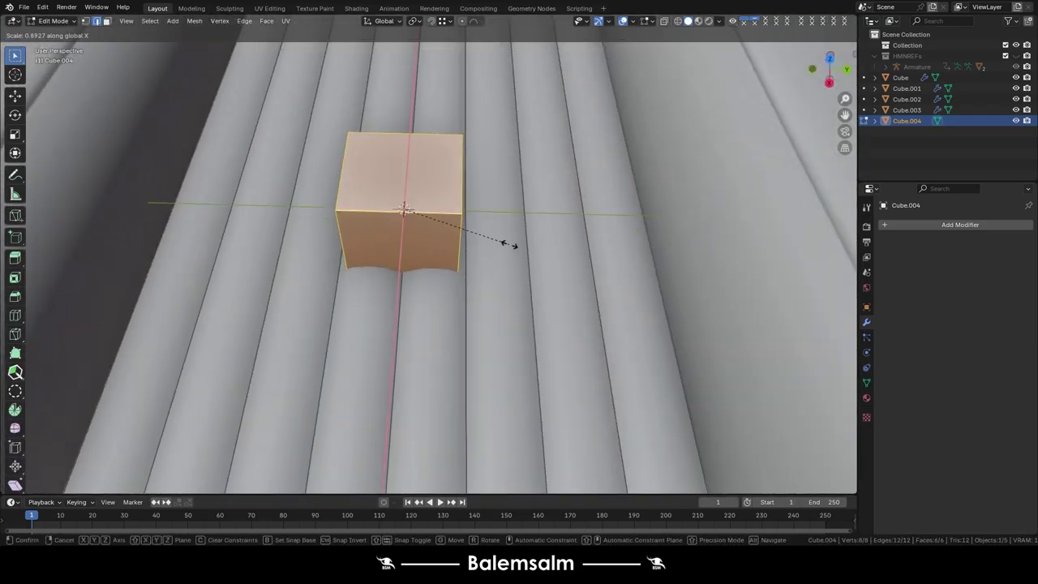
left_click(502, 300)
middle_click_drag(503, 300, 436, 270)
key("Tab")
key("g")
key("z")
left_click(477, 232)
Isolate the cube in front view and lower its top face along Z.
key("KP_Divide")
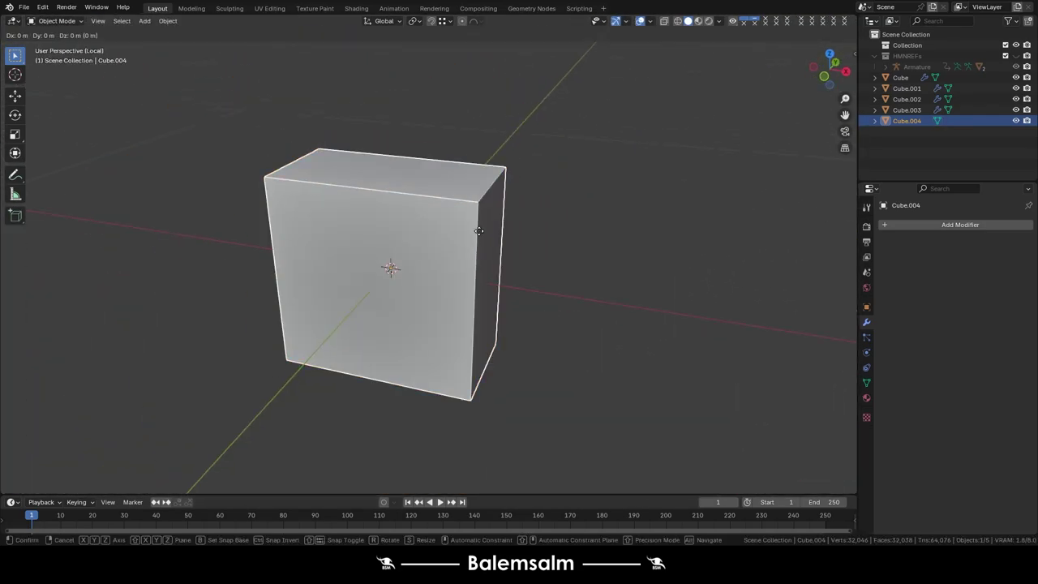
key("grave")
left_click(392, 162)
key("Tab")
middle_click_drag(405, 243, 454, 324)
key("g")
key("z")
left_click(481, 516)
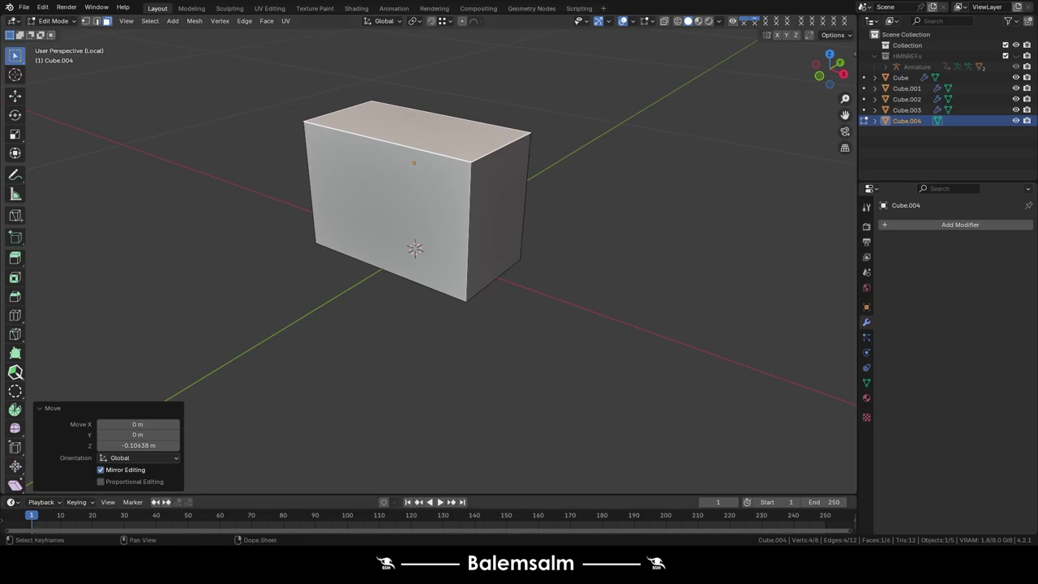
Stretch the cube along X and add two loop cuts across it.
key("a")
key("s")
key("x")
left_click(554, 189)
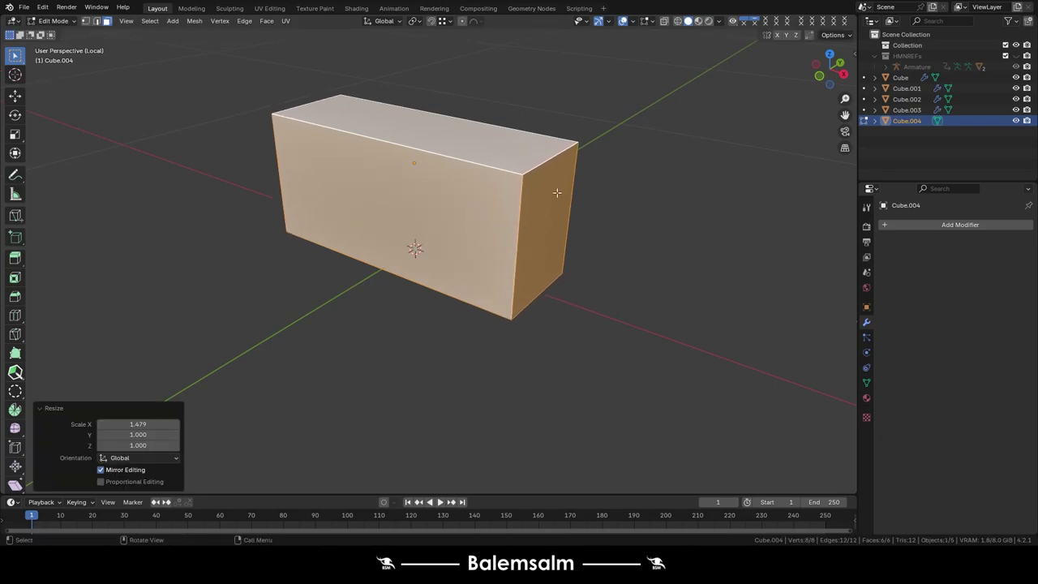
key("ctrl+r")
scroll(328, 107, "up", 1)
left_click(328, 107)
Lower the top edges at both ends in Z to form sloped ends.
left_click(328, 107, "shift")
key("g")
key("z")
key("Return")
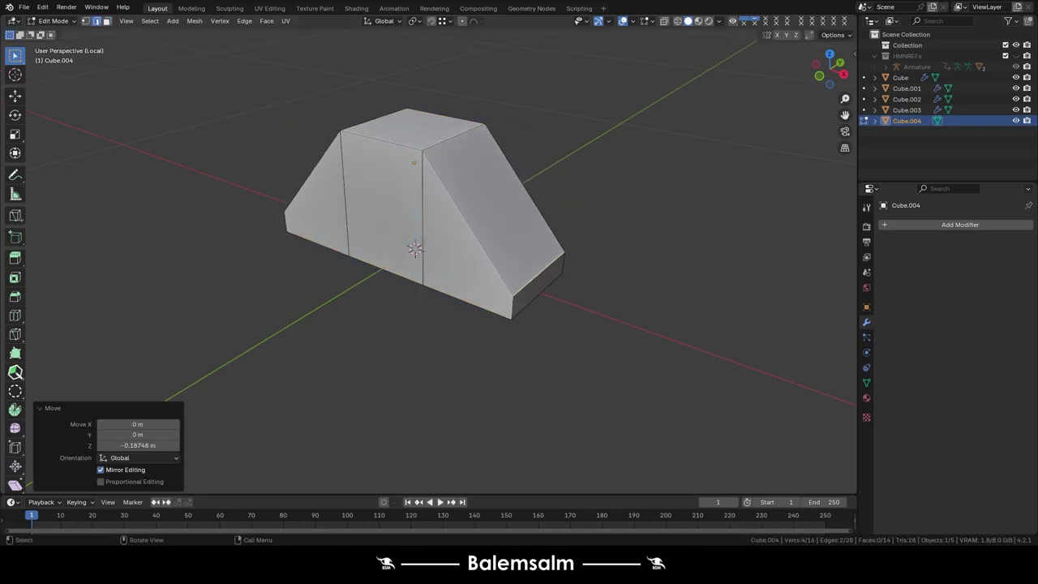
middle_click_drag(535, 321, 514, 321)
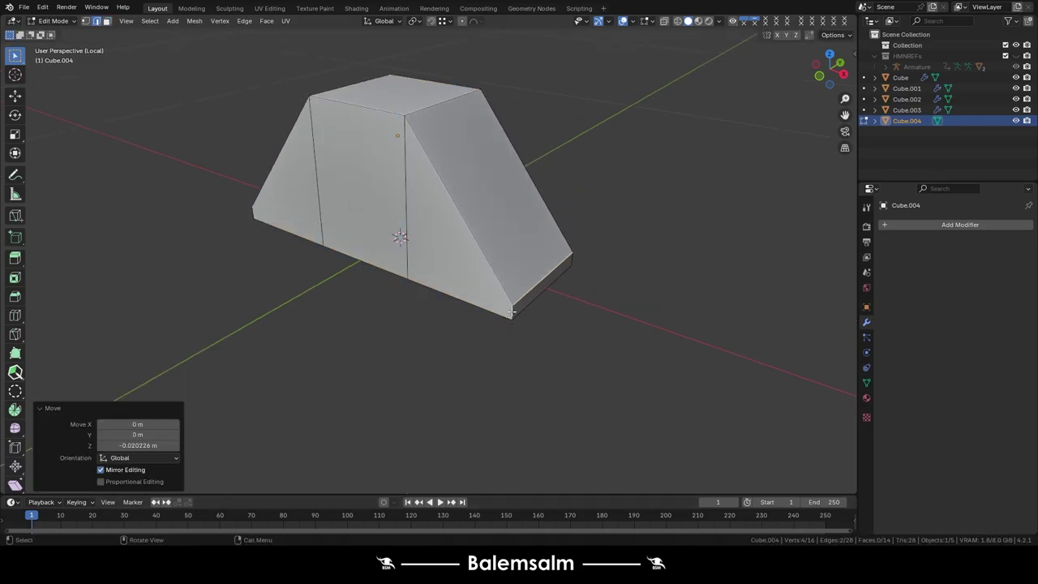
left_click(400, 98)
Stretch the block longer along X and adjust its top edges in Z.
key("a")
key("s")
key("x")
key("Return")
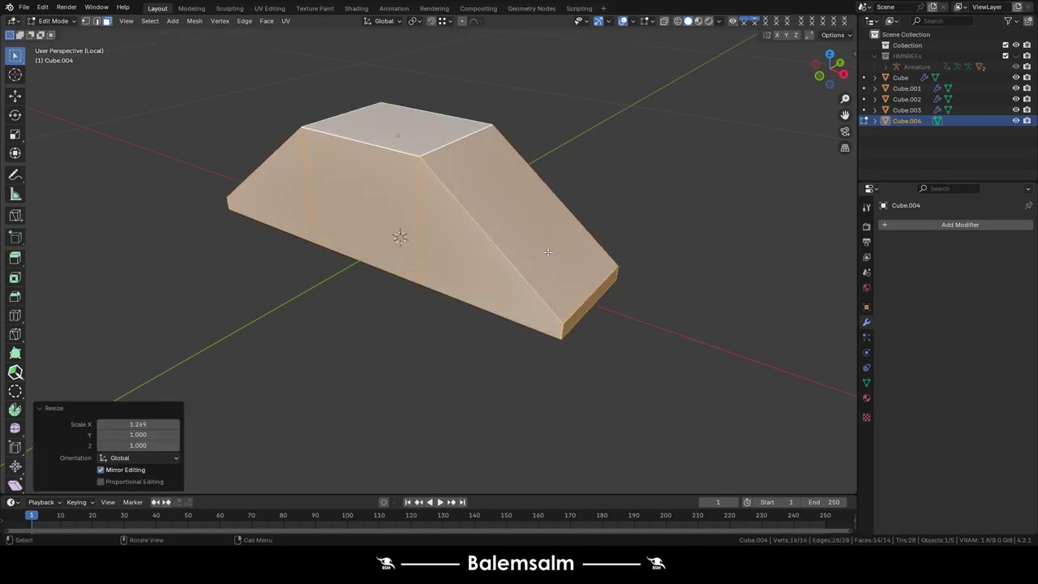
key("alt+a")
mouse_move(486, 178)
middle_mouse_down()
mouse_move(437, 171)
mouse_move(423, 206)
mouse_move(389, 235)
mouse_move(405, 227)
mouse_move(398, 222)
middle_mouse_up()
key("g")
key("z")
key("Return")
Back in the full boat scene, shrink the block slightly.
key("Tab")
key("KP_Divide")
left_click(378, 224)
key("Tab")
key("s")
left_click(457, 241)
scroll(419, 232, "down", 3)
key("Tab")
scroll(405, 227, "up", 5)
Isolate the block in front orthographic view with see-through X-ray shading.
key("KP_Divide")
key("Tab")
middle_click_drag(681, 194, 493, 253)
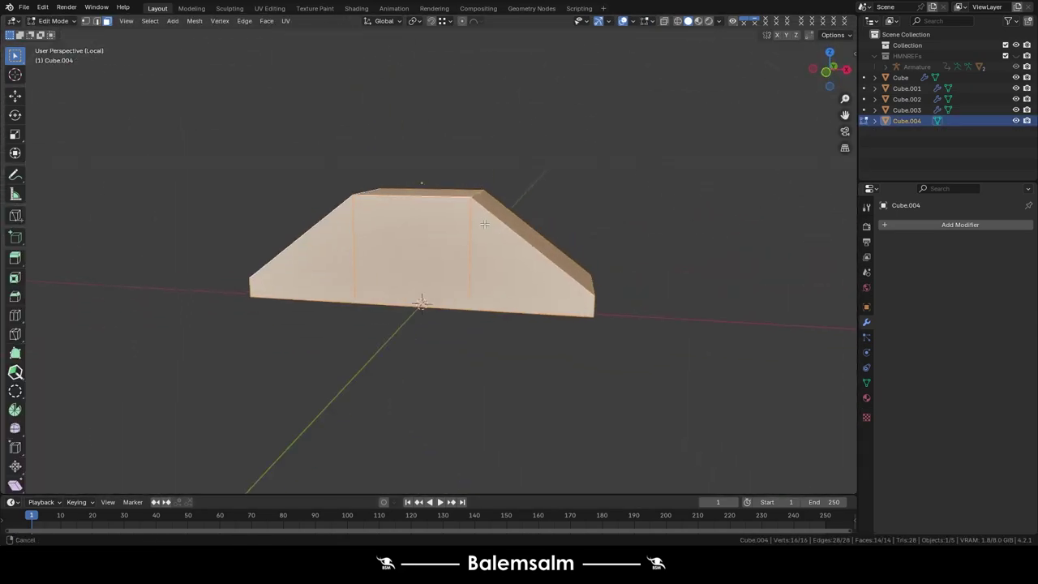
key("KP_1")
key("alt+z")
Subdivide the block's front faces.
left_click(503, 243)
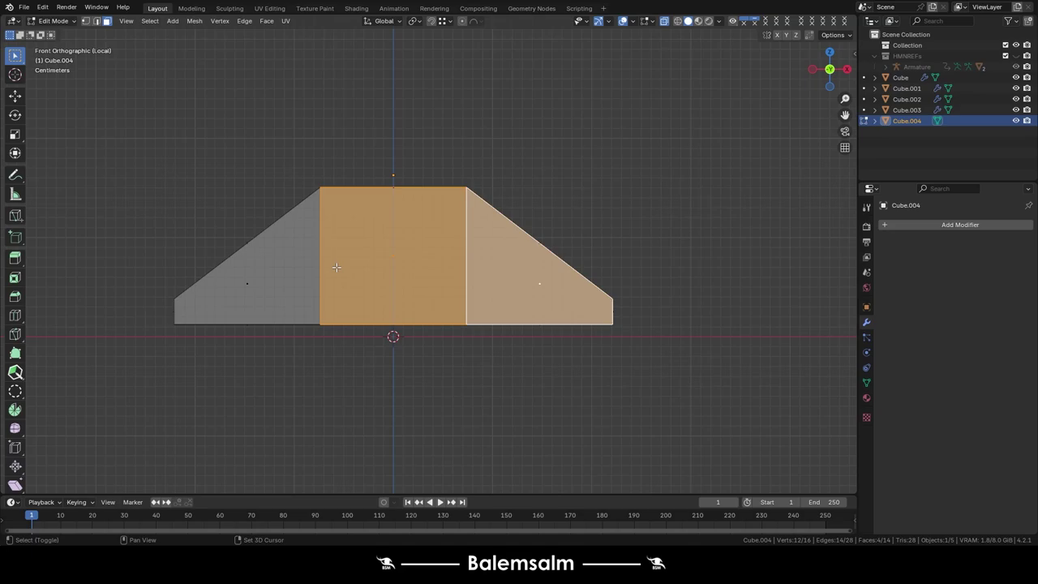
key("ctrl+KP_Add")
key("ctrl+KP_Add")
right_click(535, 248)
left_click(547, 243)
right_click(548, 243)
left_click(547, 236)
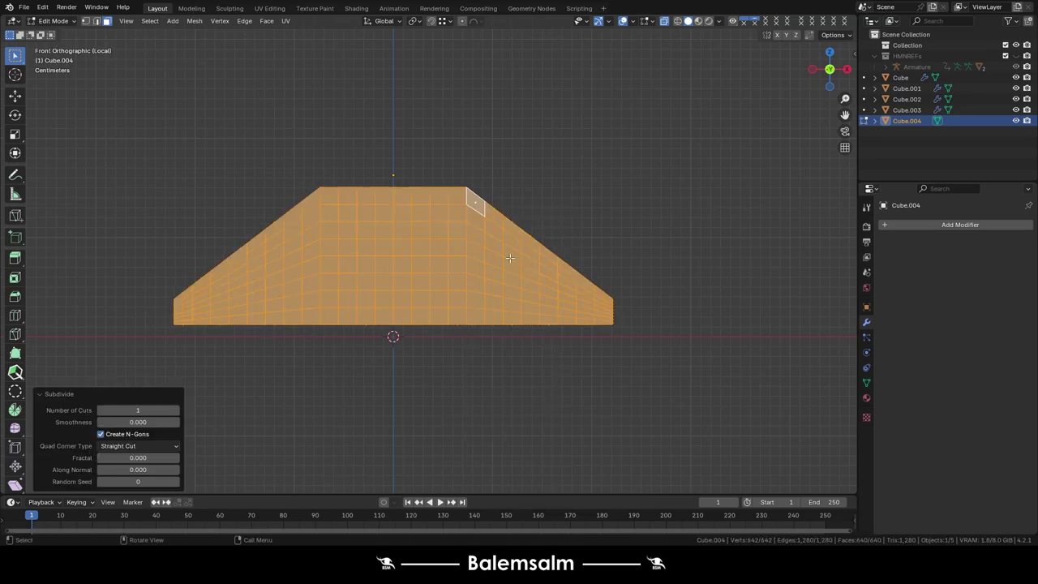
scroll(518, 258, "up", 2)
Try rounding the right-slope face patch into a circle, then undo it.
left_click_drag(508, 339, 508, 339)
right_click(515, 212)
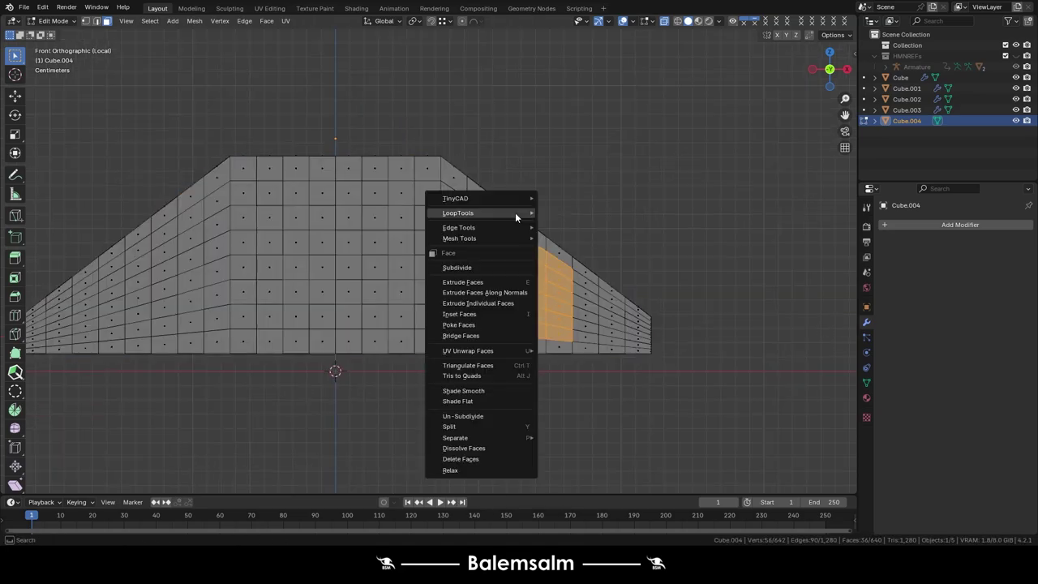
left_click(619, 257)
key("Escape")
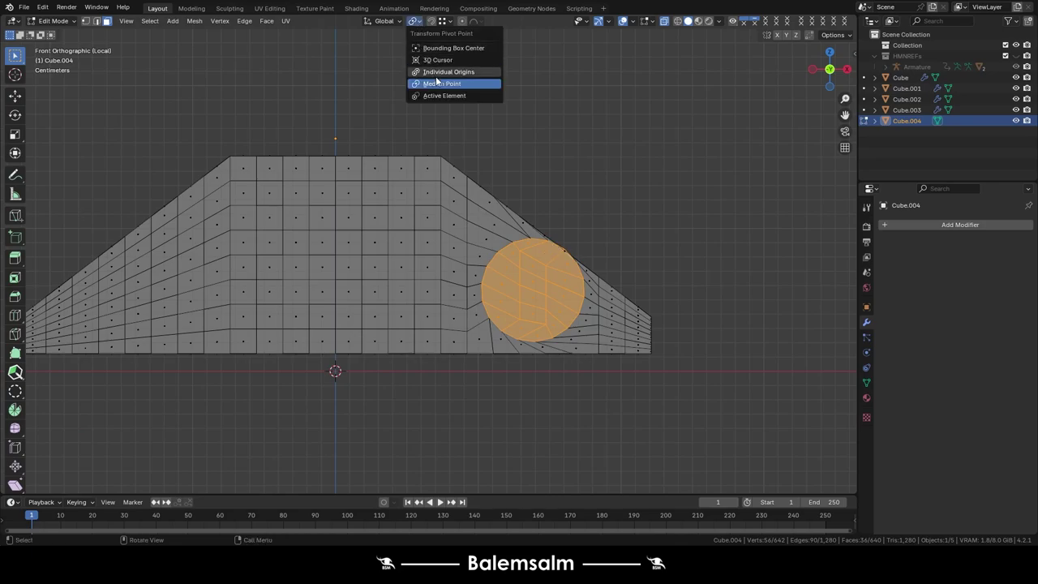
left_click(436, 79)
key("ctrl+z")
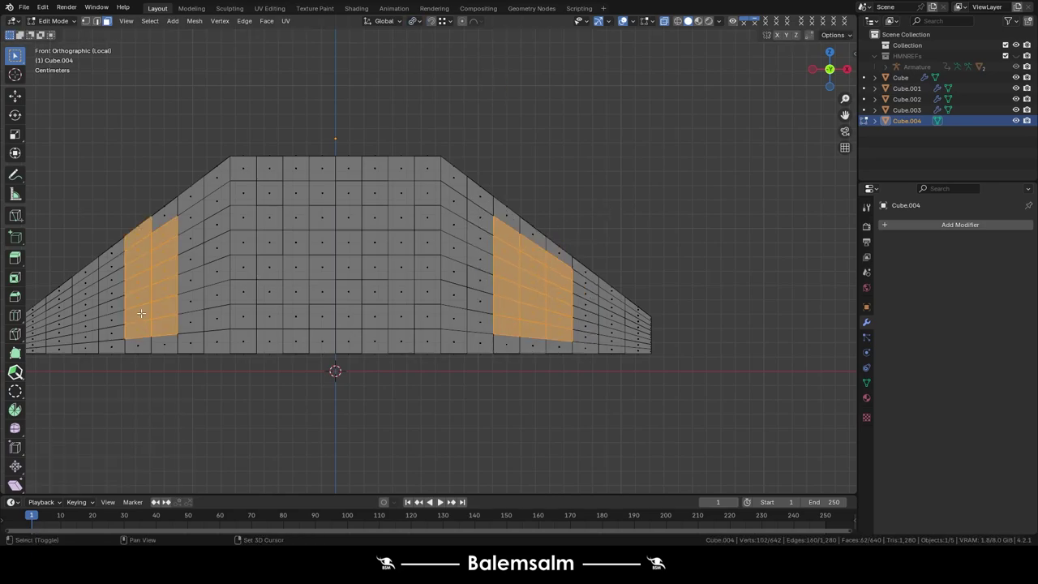
Round all three face patches into circles with LoopTools and size them.
left_click_drag(294, 305, 294, 306, "shift")
right_click(527, 236)
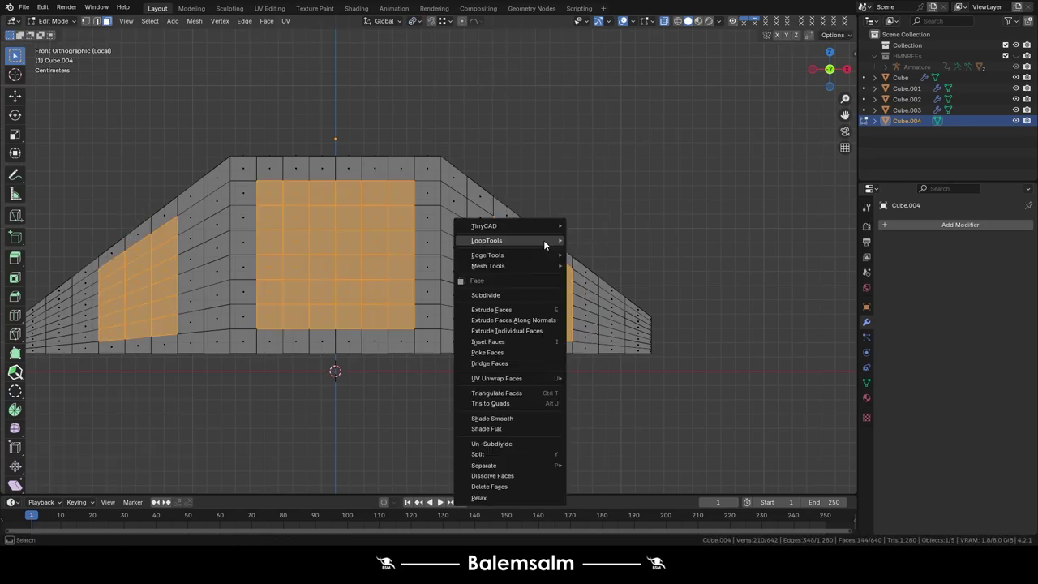
left_click(622, 253)
key("Escape")
left_click_drag(466, 109, 224, 412, "ctrl")
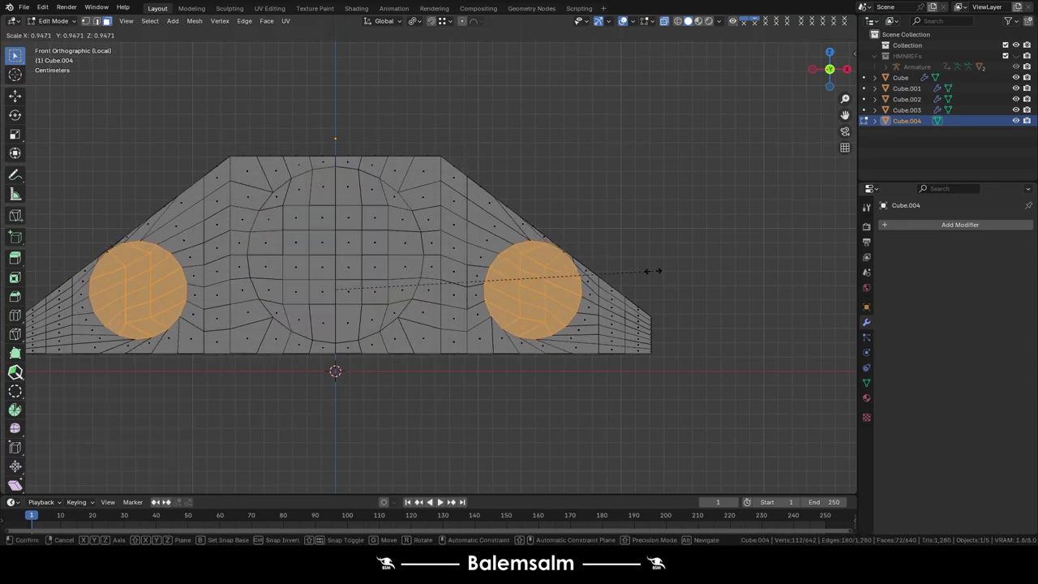
Try bridging the outer circles, undo, and select the whole middle circle.
key("ctrl+e")
key("ctrl+z")
left_click(341, 240)
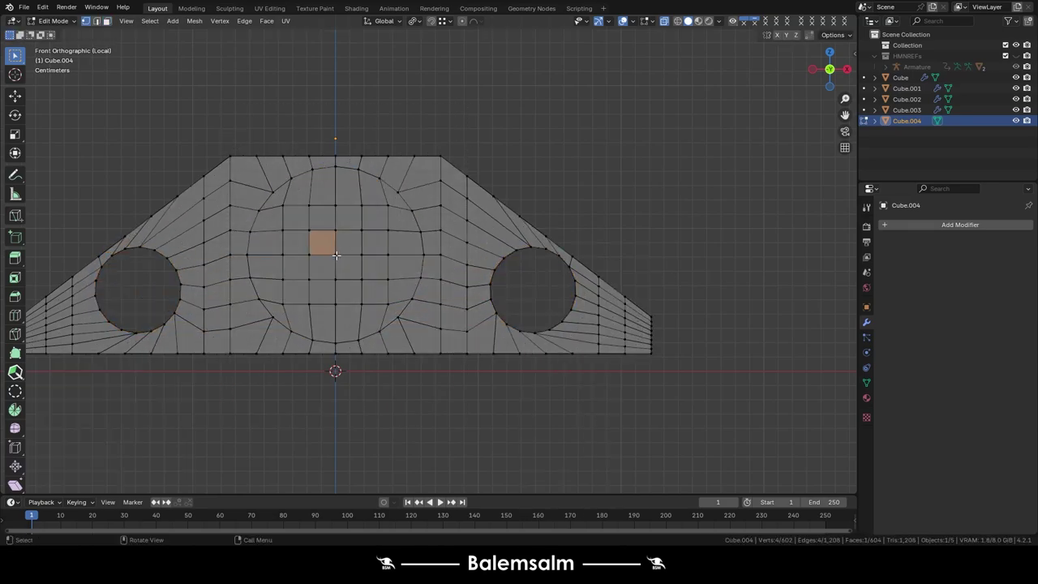
key("ctrl+KP_Add")
key("ctrl+KP_Add")
key("ctrl+KP_Add")
mouse_move(335, 255)
middle_mouse_down()
mouse_move(204, 179)
mouse_move(332, 335)
middle_mouse_up()
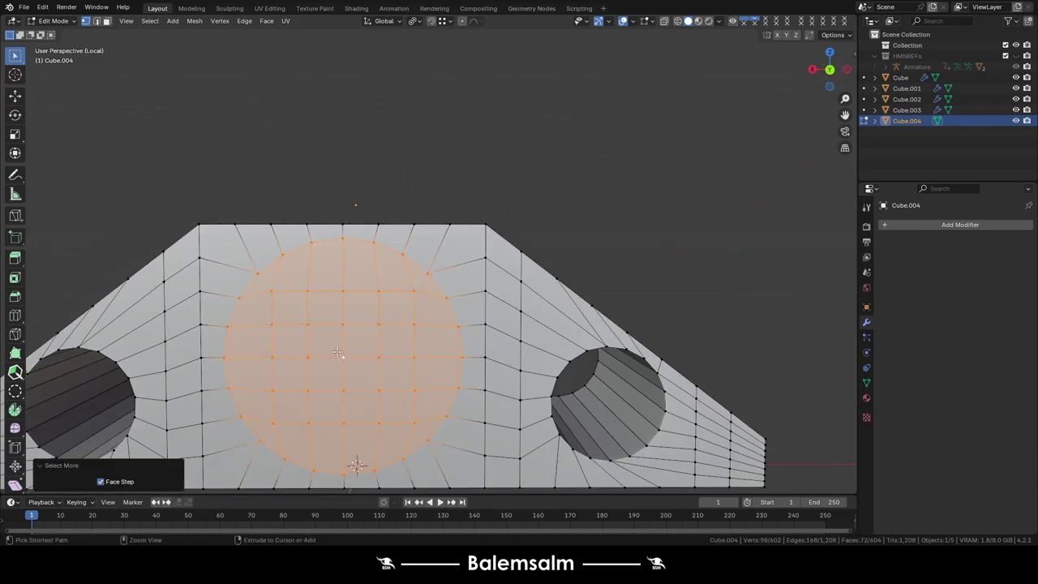
Cancel the stray bevel and delete the middle circle's faces.
key("Escape")
key("x")
left_click(487, 185)
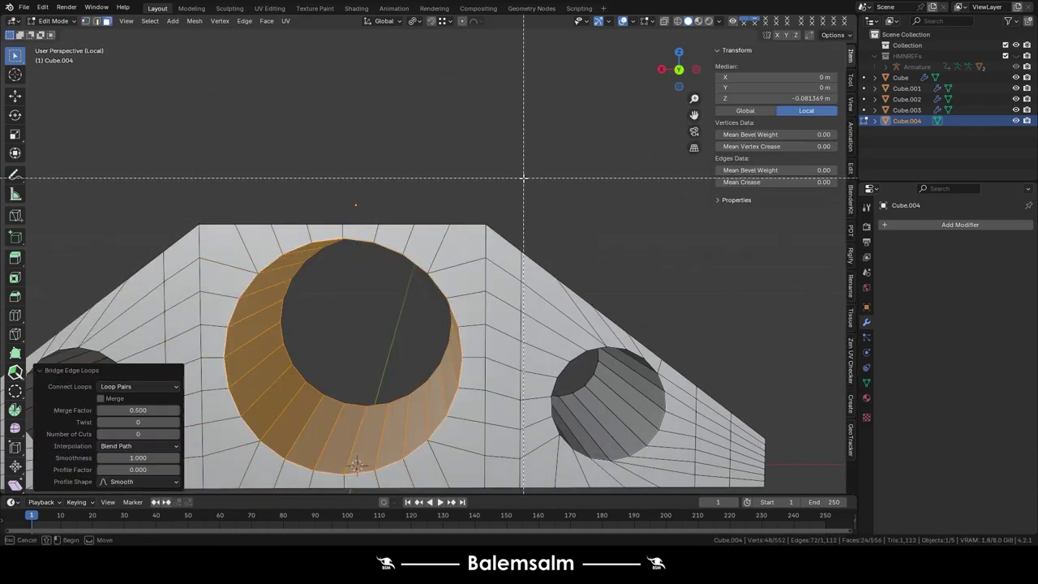
key("Tab")
scroll(300, 219, "down", 3)
mouse_move(300, 218)
middle_mouse_down()
mouse_move(446, 256)
mouse_move(315, 175)
mouse_move(334, 212)
mouse_move(280, 198)
mouse_move(315, 157)
mouse_move(287, 277)
middle_mouse_up()
Narrow the cleat along Y in Edit Mode.
left_click(280, 198)
key("Tab")
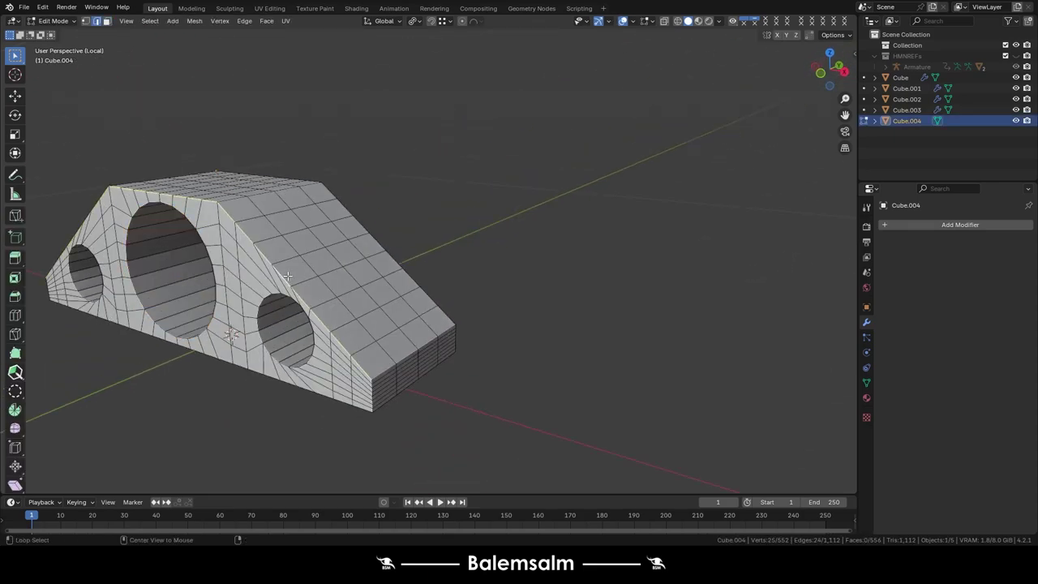
key("y")
left_click(478, 258)
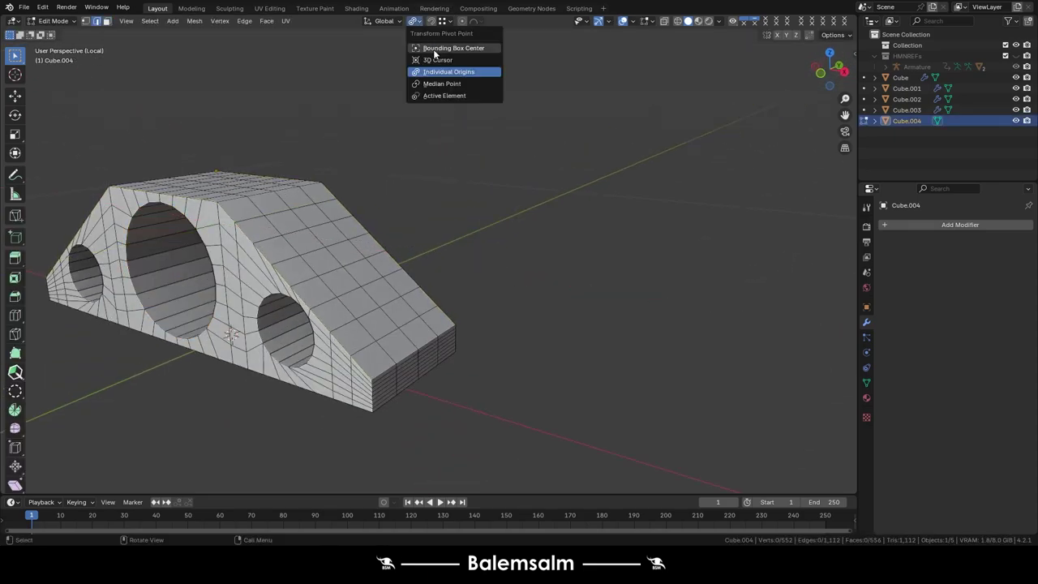
Add a loop cut and select a strip of faces on the cleat's top.
left_click(470, 251)
mouse_move(470, 250)
middle_mouse_down()
mouse_move(388, 295)
mouse_move(448, 167)
mouse_move(248, 171)
middle_mouse_up()
left_click(410, 313)
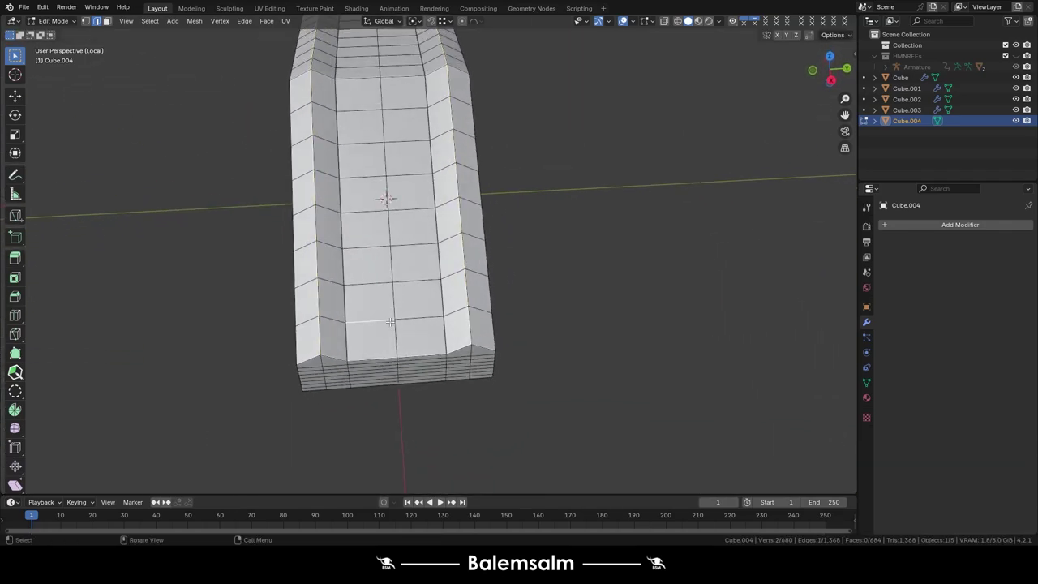
left_click(390, 321)
left_click(394, 91, "ctrl")
middle_click_drag(394, 90, 348, 253)
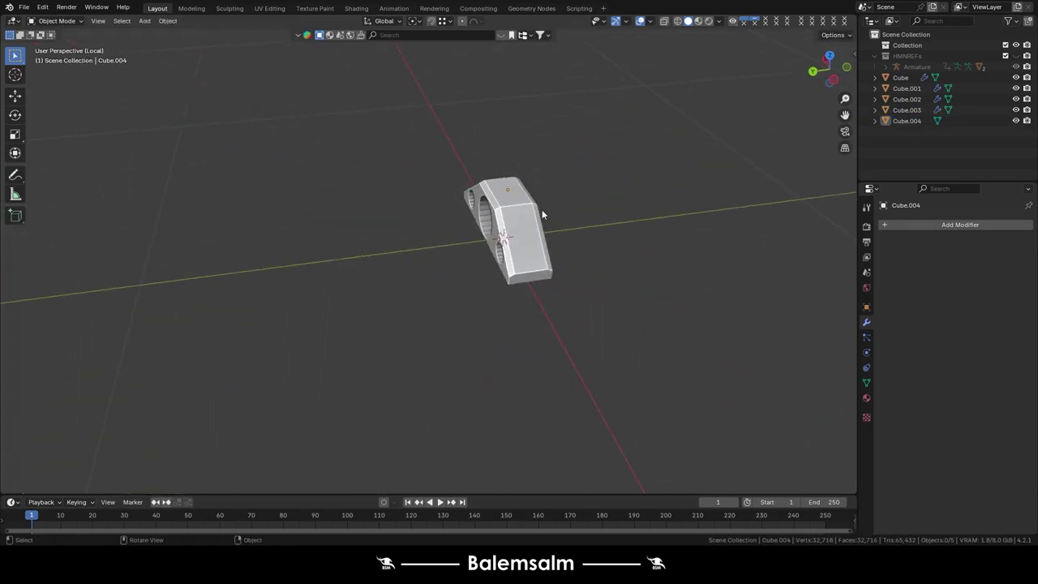
Apply Shade Auto Smooth to the cleat block.
middle_click_drag(542, 209, 542, 213)
left_click(541, 212)
right_click(542, 216)
left_click(542, 216)
Leave local view and switch to the Right view of the whole boat.
key("KP_Divide")
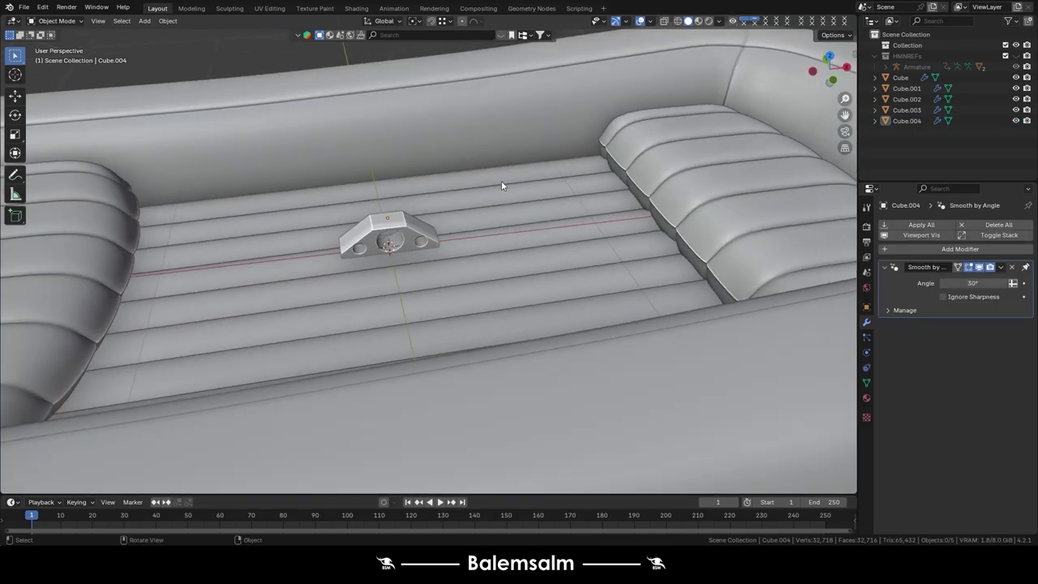
scroll(501, 186, "down", 8)
key("grave")
left_click(418, 195)
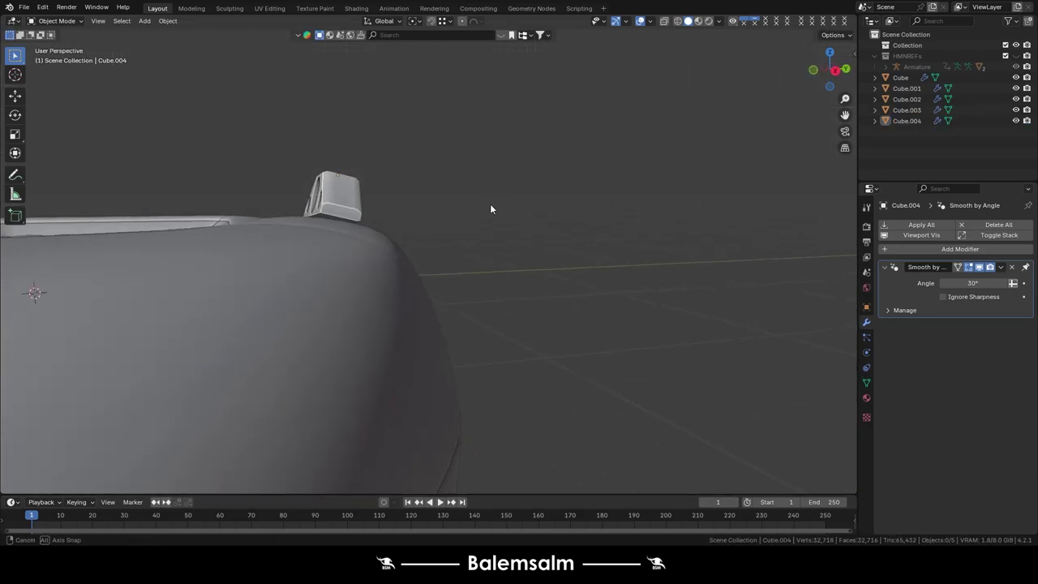
Isolate the cleat in Edit Mode and select its bottom edge loop.
left_click(432, 206)
key("Tab")
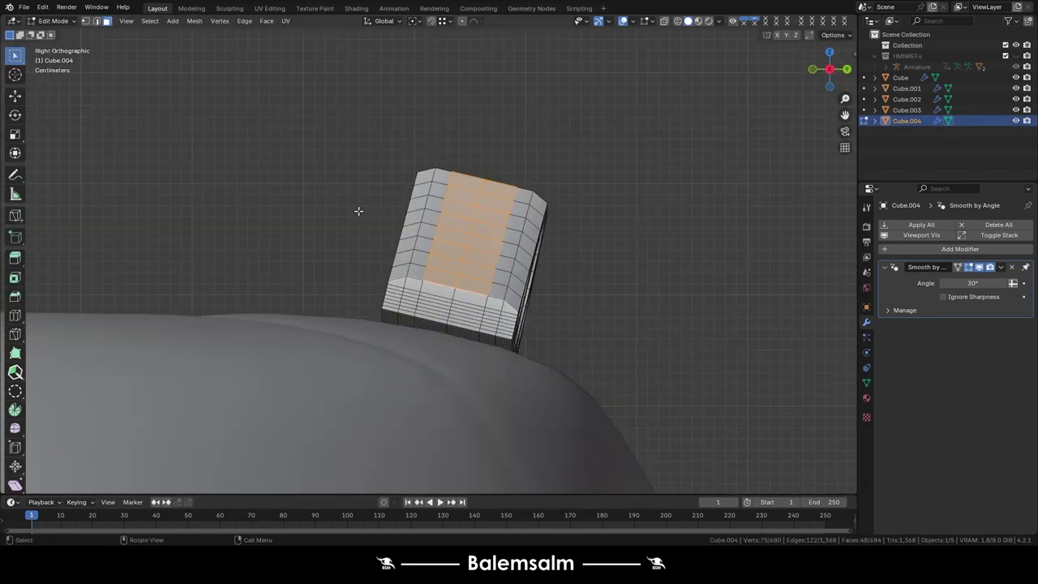
middle_click_drag(357, 210, 469, 327)
key("KP_Divide")
key("1")
left_click(338, 236)
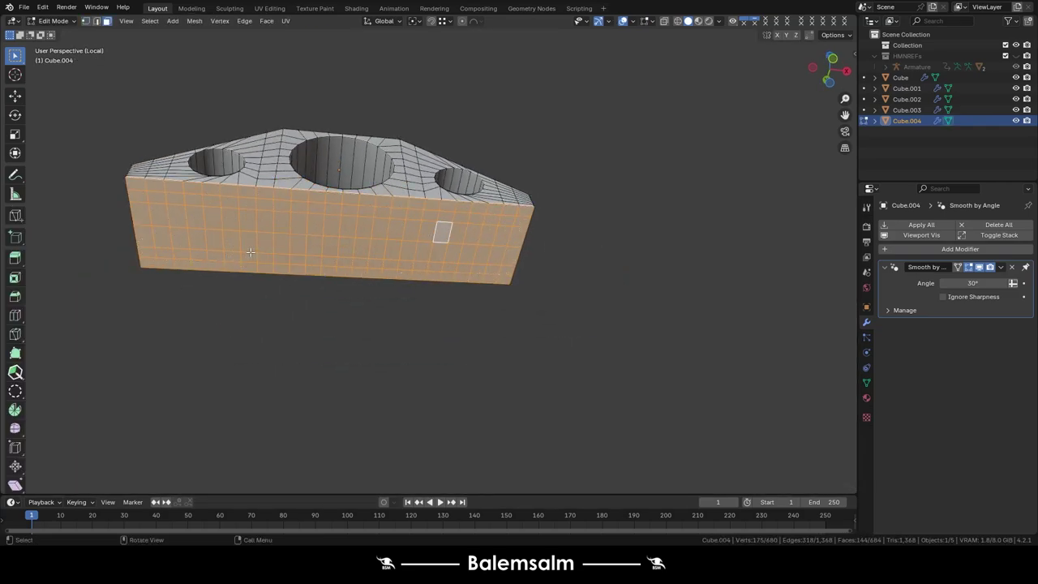
key("2")
left_click(271, 282, "alt")
Widen the bottom loop along Y to 1.157 to form the base flange.
key("KP_Divide")
middle_click_drag(430, 232, 535, 255)
key("s")
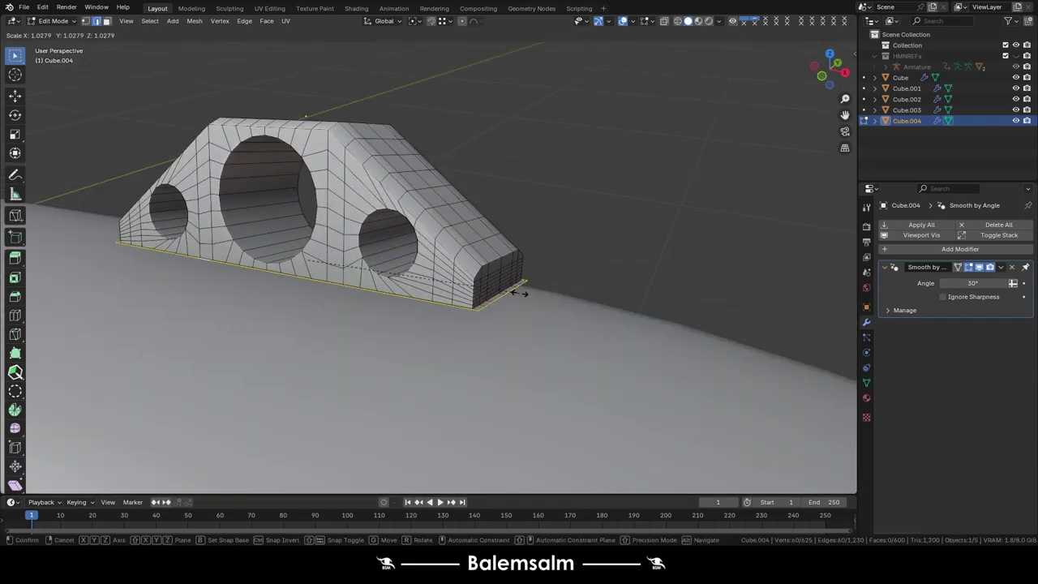
key("y")
left_click(519, 292)
mouse_move(519, 293)
middle_mouse_down()
mouse_move(486, 295)
mouse_move(467, 249)
middle_mouse_up()
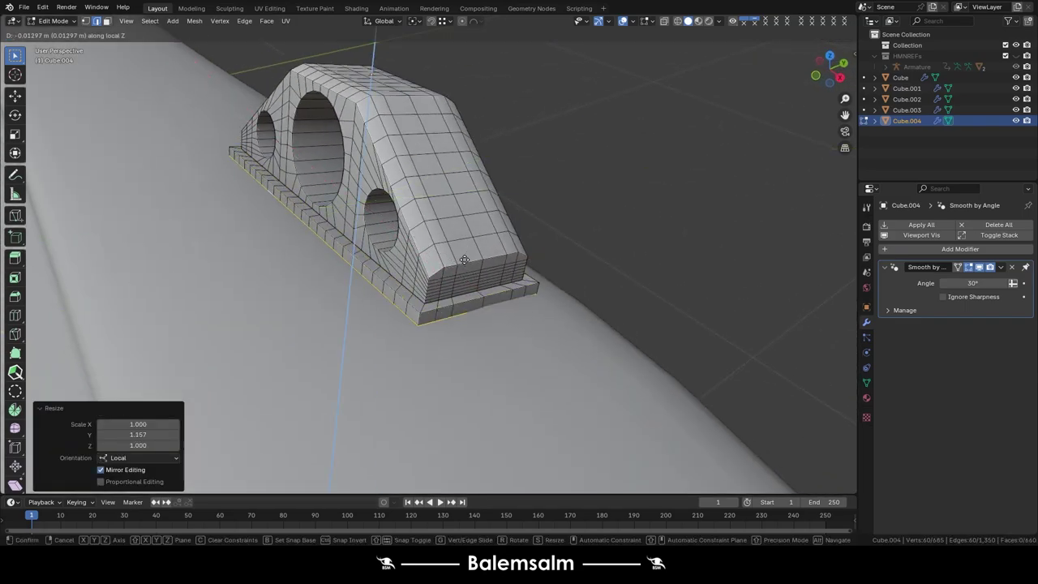
left_click(465, 259)
Exit Edit Mode and view the cleat on the whole boat.
key("Tab")
key("Tab")
scroll(557, 219, "up", 3)
left_click(584, 295, "alt")
key("Tab")
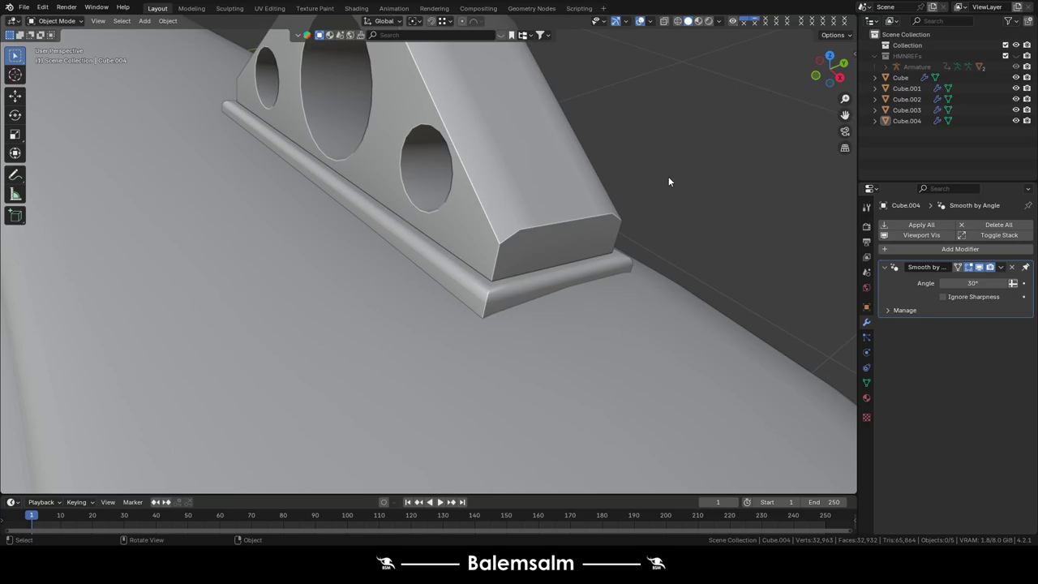
scroll(668, 182, "down", 5)
mouse_move(668, 182)
middle_mouse_down()
mouse_move(315, 165)
mouse_move(365, 187)
middle_mouse_up()
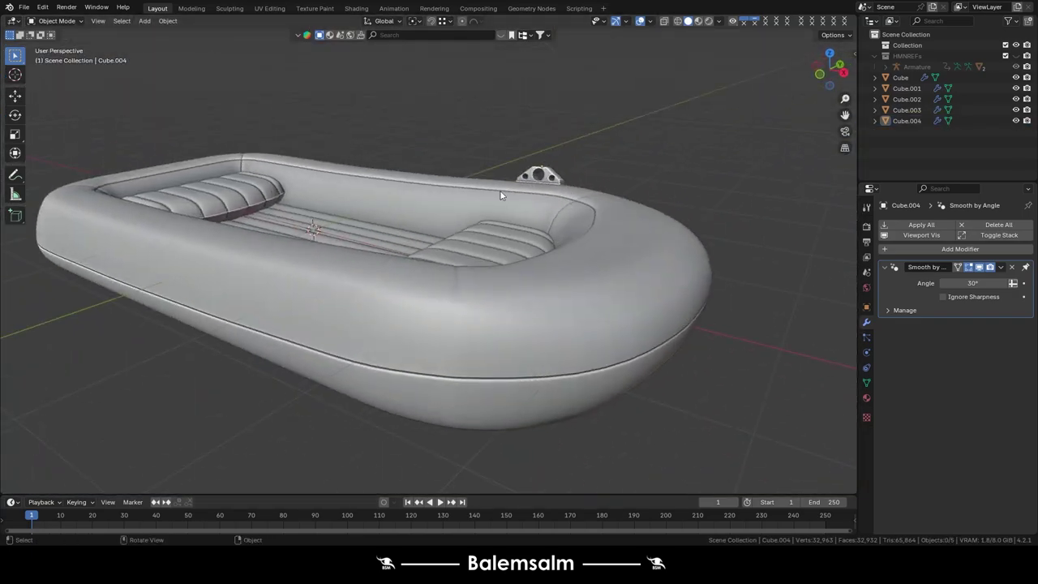
Add a Mirror modifier to the cleat, removing an accidental Mask modifier.
left_click(537, 176)
middle_click_drag(537, 176, 689, 244)
left_click(813, 316)
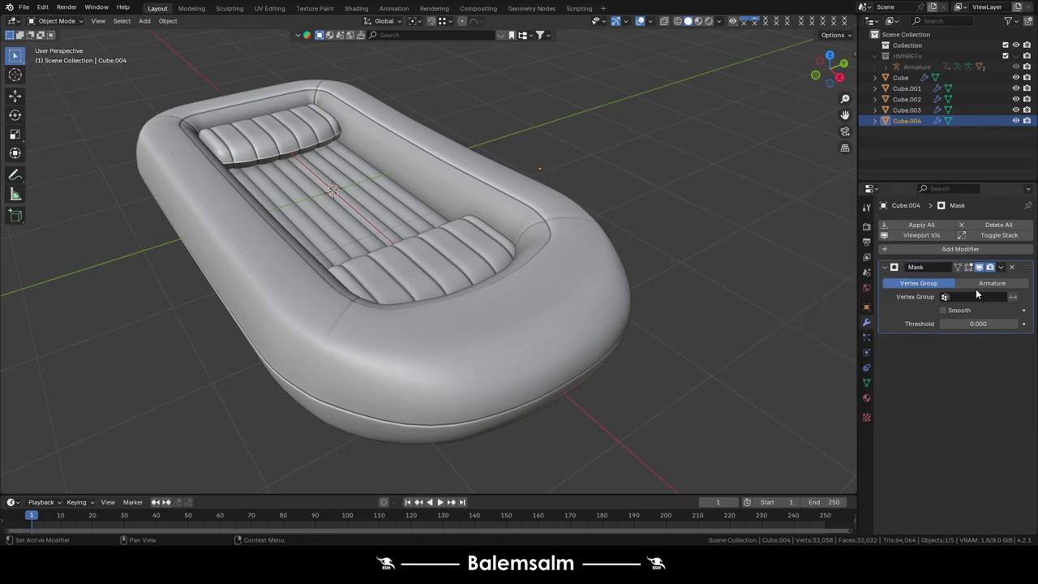
left_click(1012, 268)
left_click(960, 249)
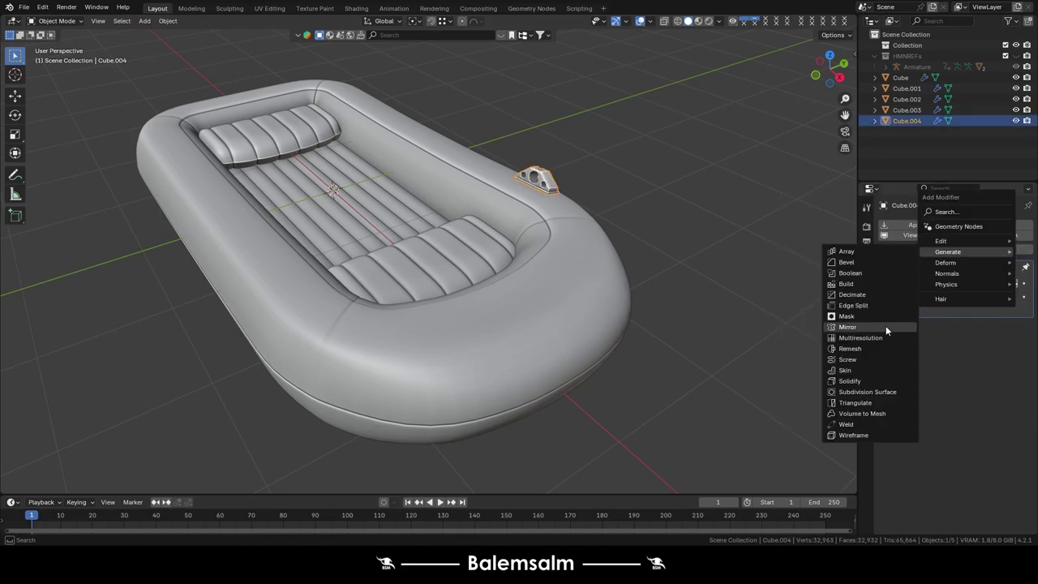
left_click(860, 330)
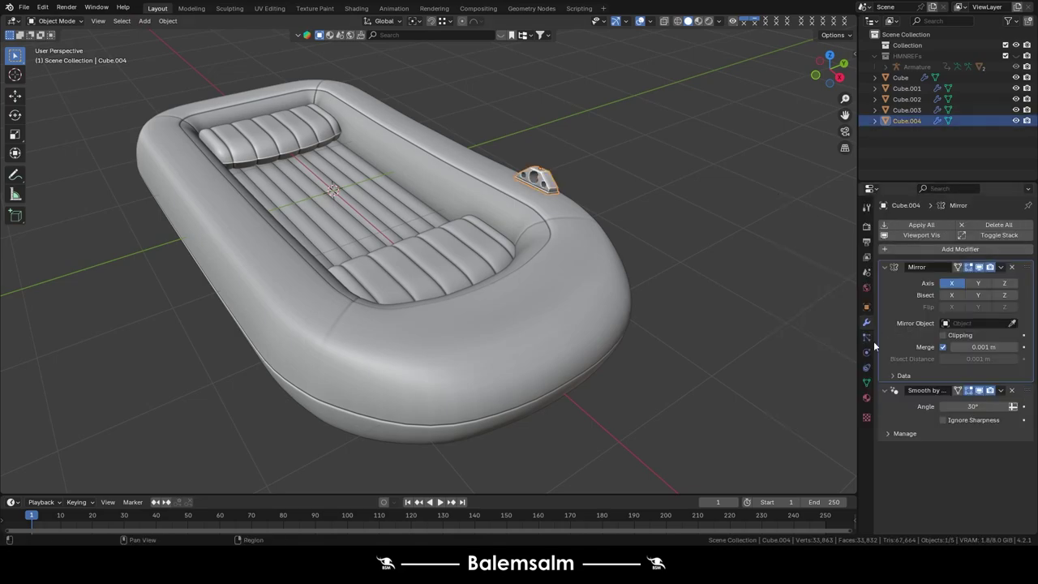
Set the Mirror object to the Cube hull on the Y axis.
left_click(578, 259)
right_click(579, 259)
left_click(653, 321)
left_click(1003, 369)
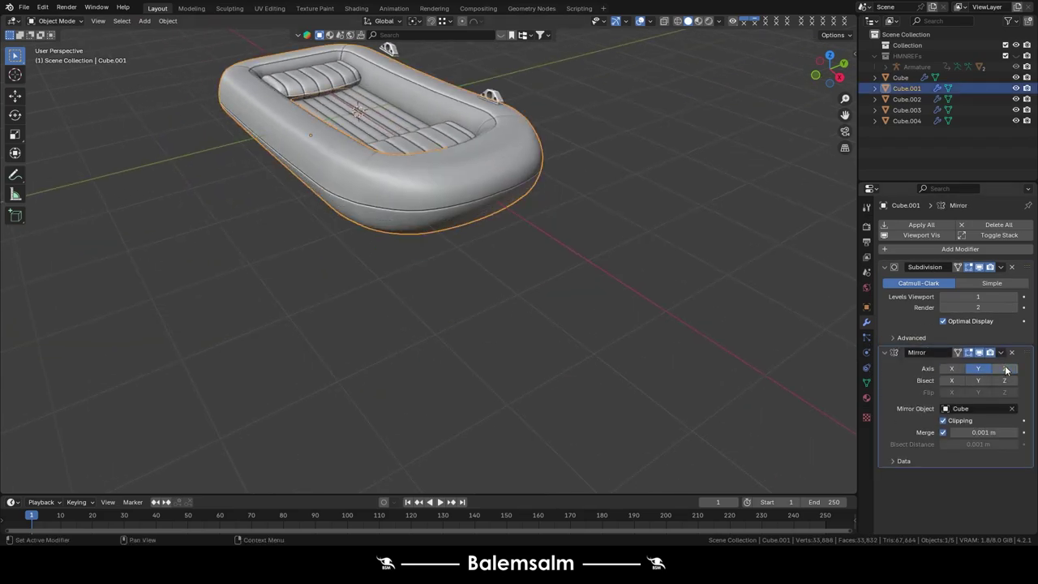
middle_click_drag(730, 325, 374, 187)
left_click(374, 186)
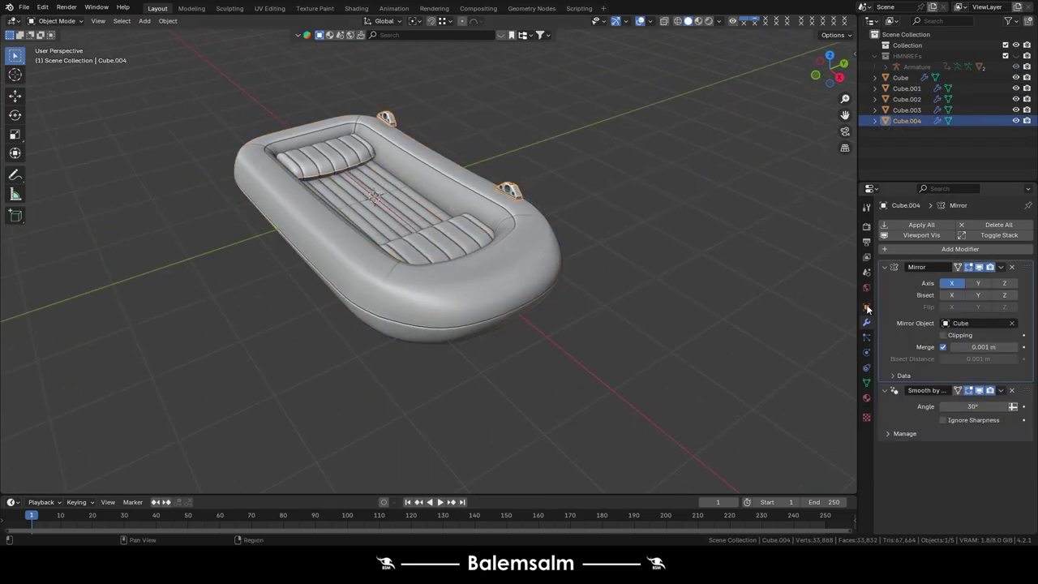
key("ctrl+KP_1")
Duplicate the cleat block and rotate the copy slightly.
scroll(518, 152, "up", 3)
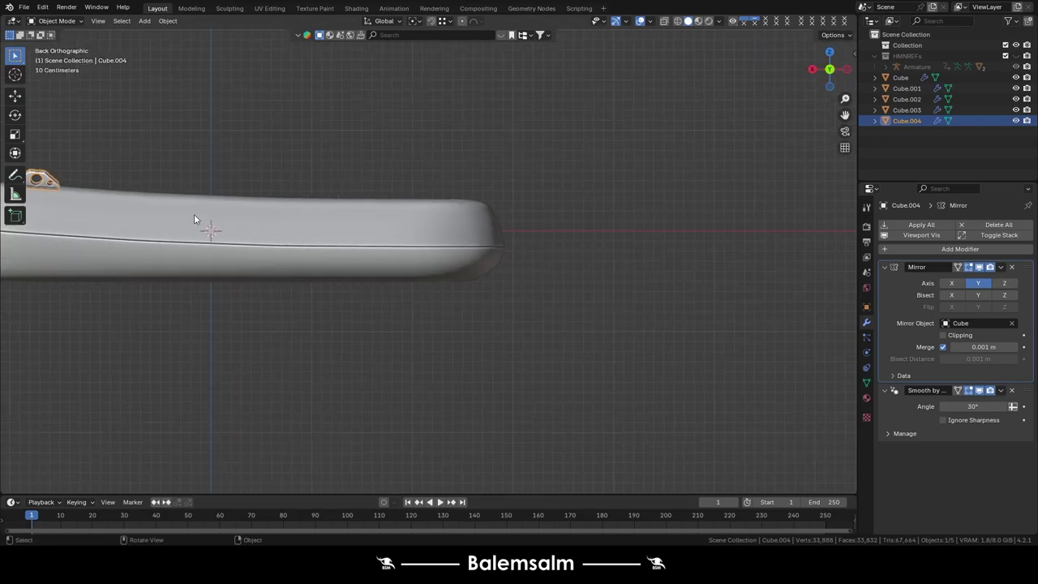
key("shift+d")
left_click(643, 240)
key("r")
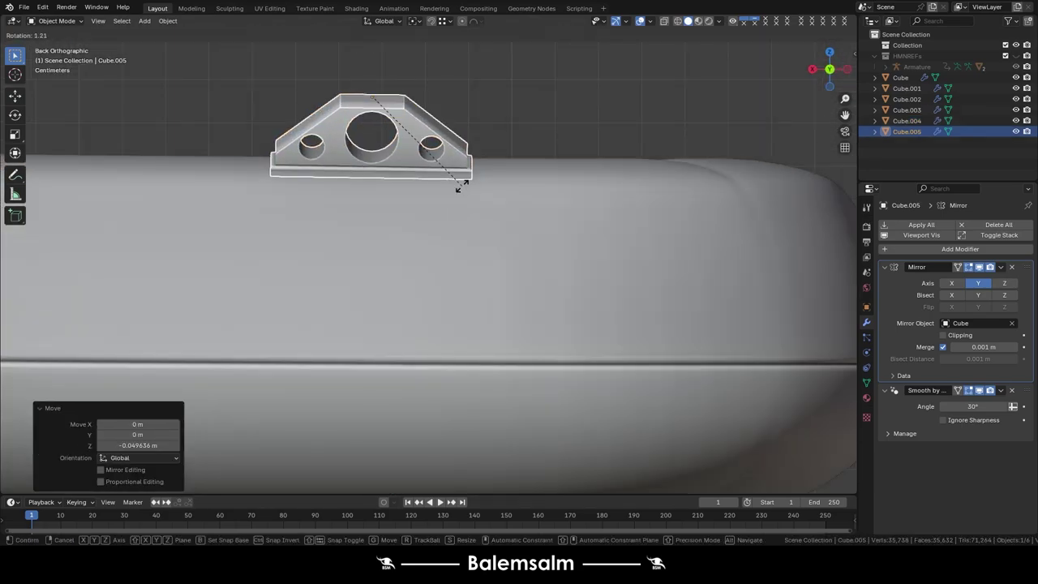
left_click(459, 185)
middle_click_drag(459, 185, 588, 190)
Clear the selection, view the whole boat, and save infboat.blend.
left_click(587, 190)
scroll(502, 203, "down", 5)
middle_click_drag(410, 195, 466, 226)
key("ctrl+s")
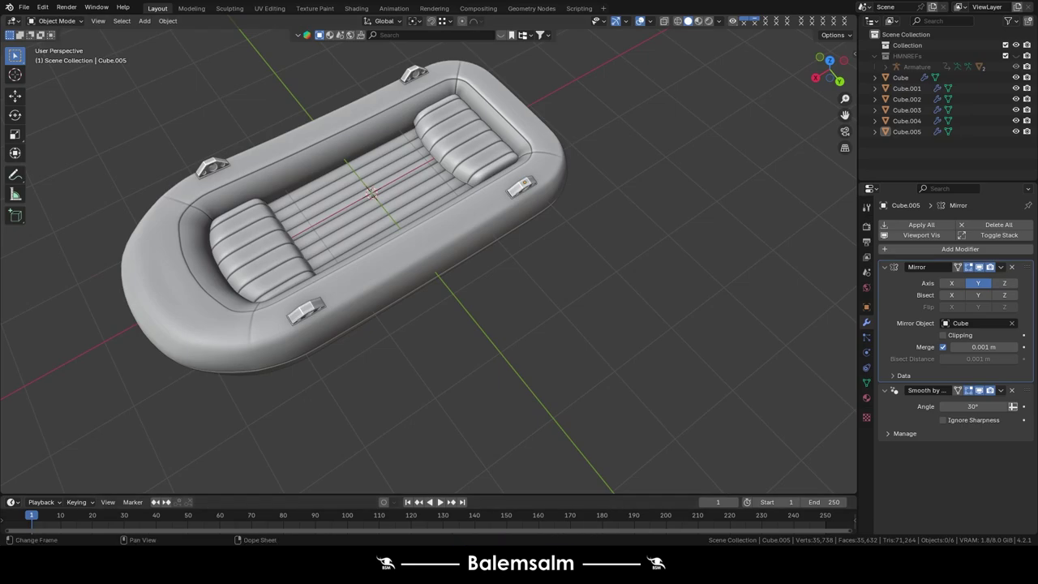
Shrink the cleat copy's mesh in Edit Mode.
scroll(441, 163, "up", 4)
left_click(441, 151)
key("ctrl+Tab")
left_click(719, 220)
key("s")
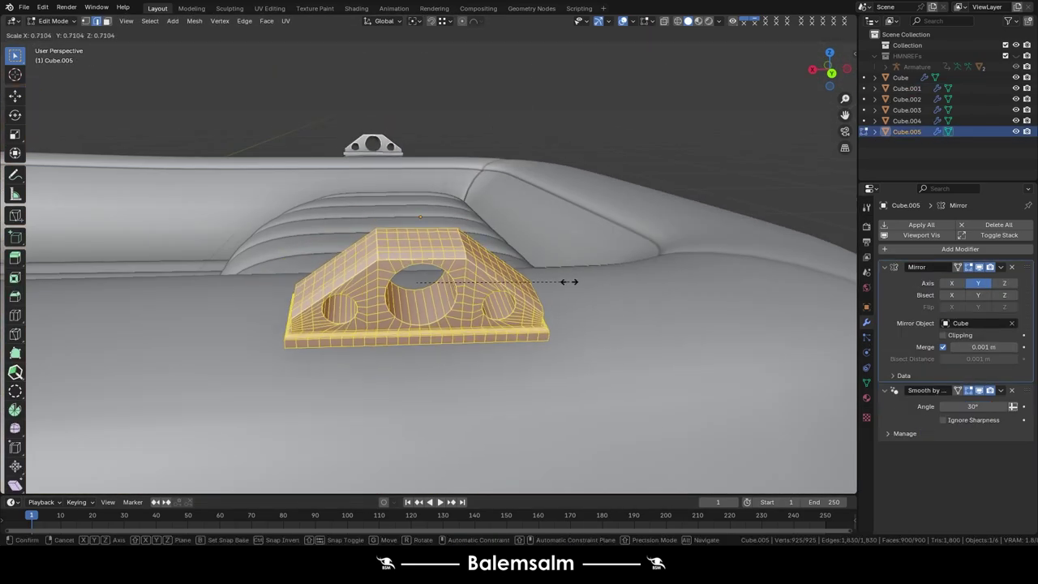
left_click(567, 282)
key("Tab")
Lower the cleat copy onto the tube along Z and turn it around Z.
key("g")
key("z")
left_click(379, 314)
middle_click_drag(380, 314, 488, 323)
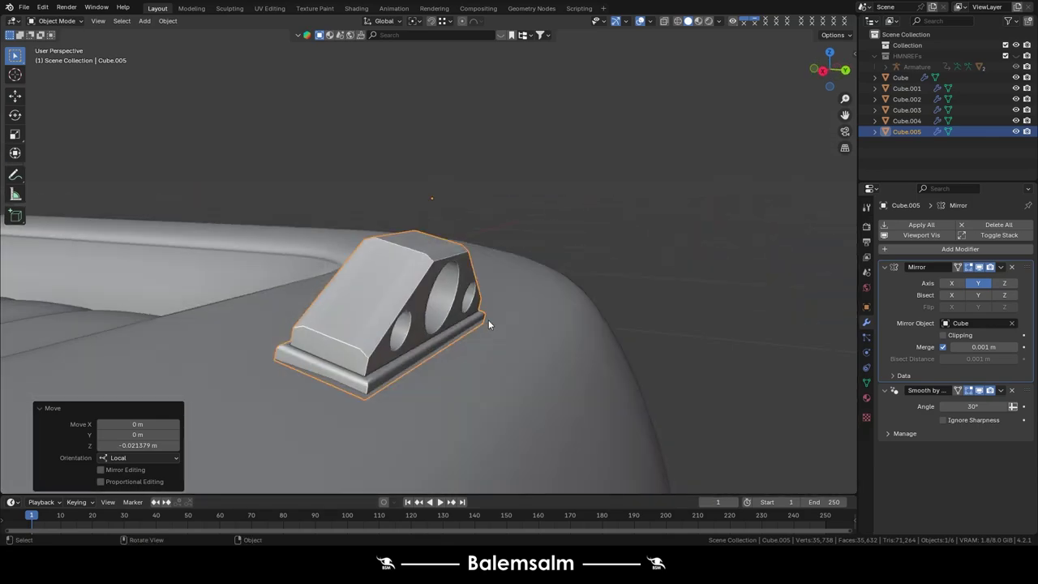
key("z")
left_click(490, 323)
scroll(412, 229, "down", 5)
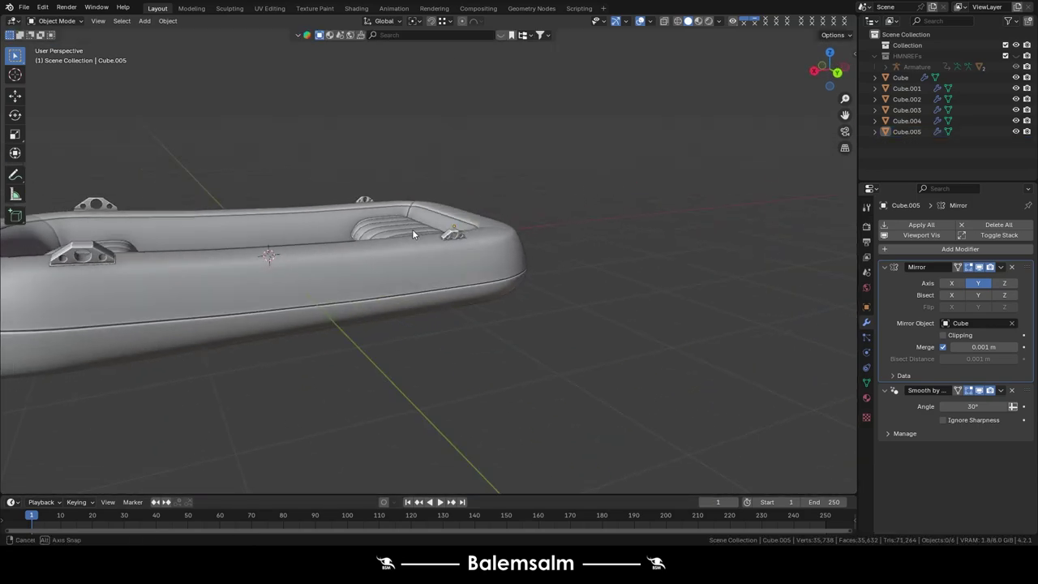
Select the original cleat's whole mesh and lower the cleat onto the tube.
left_click(491, 310)
key("Tab")
key("a")
scroll(491, 310, "up", 3)
key("Tab")
middle_click_drag(490, 309, 559, 278)
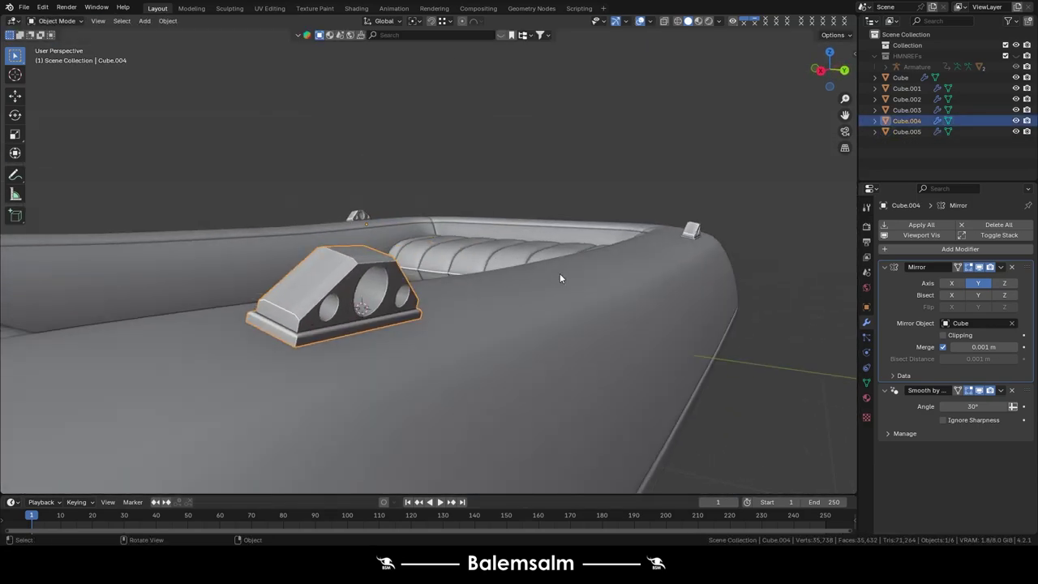
left_click(455, 317)
Cancel the cleat tilt, switch to Back Orthographic view, and undo the last change.
key("r")
right_click(460, 323)
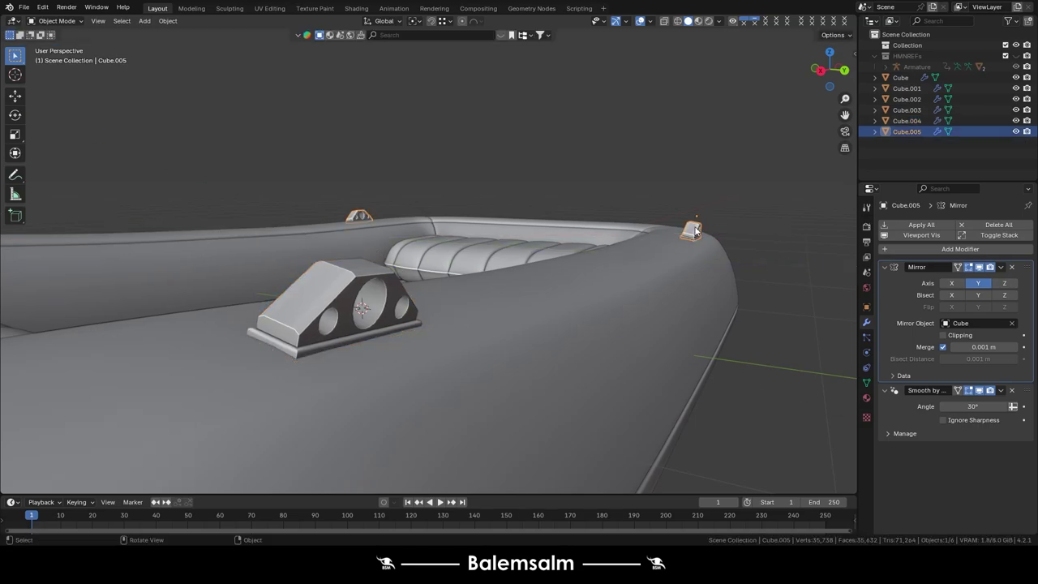
scroll(460, 323, "down", 5)
key("grave")
left_click(436, 204)
key("ctrl+KP_1")
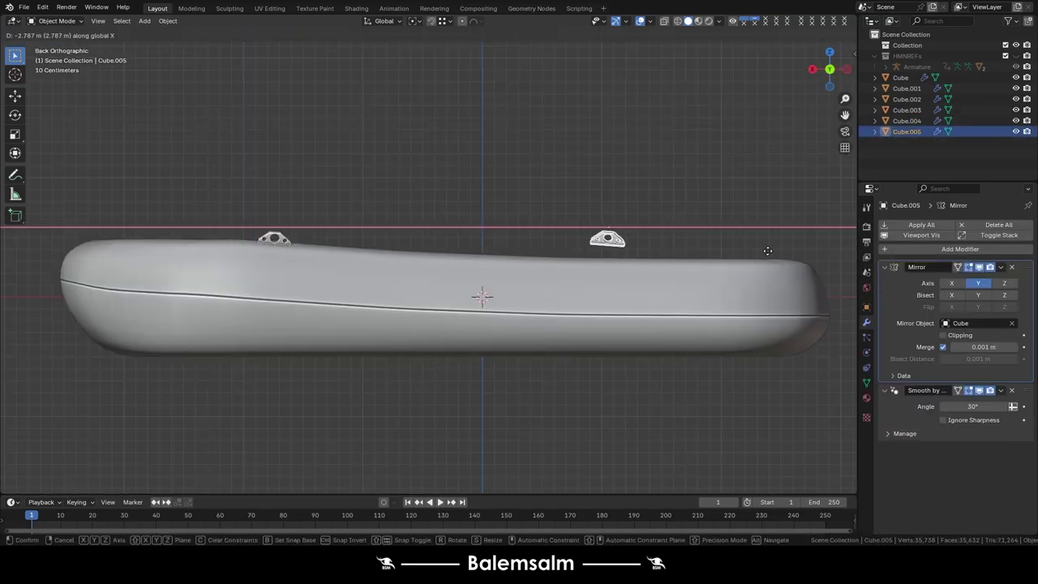
key("ctrl+z")
scroll(551, 262, "up", 3)
scroll(516, 244, "up", 2)
Cancel a vertical cleat move, return to perspective, and save infboat.blend.
key("g")
key("z")
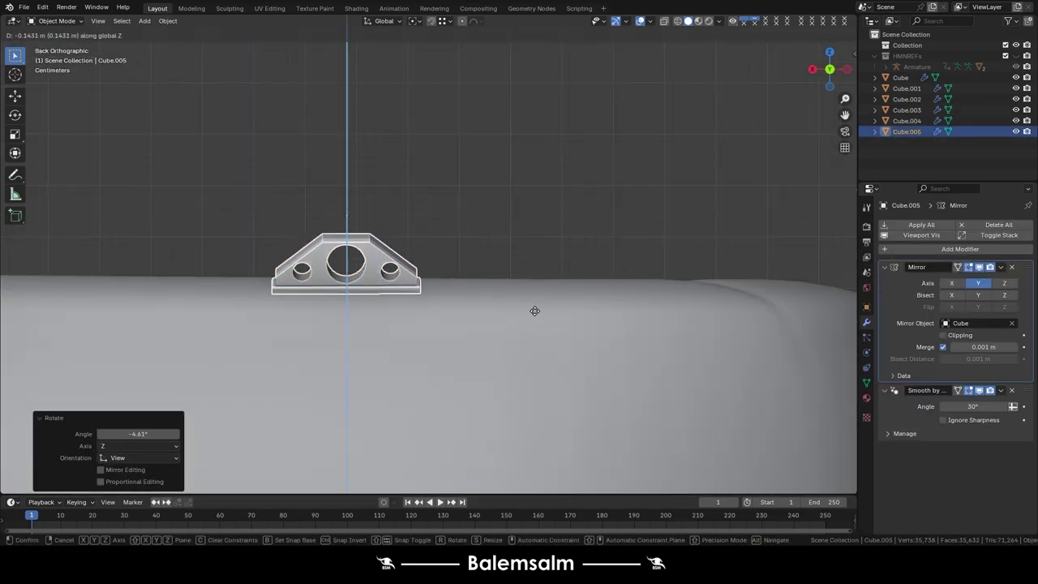
right_click(534, 311)
mouse_move(498, 294)
middle_mouse_down()
mouse_move(394, 218)
mouse_move(452, 233)
mouse_move(506, 219)
middle_mouse_up()
key("ctrl+s")
left_click(506, 220)
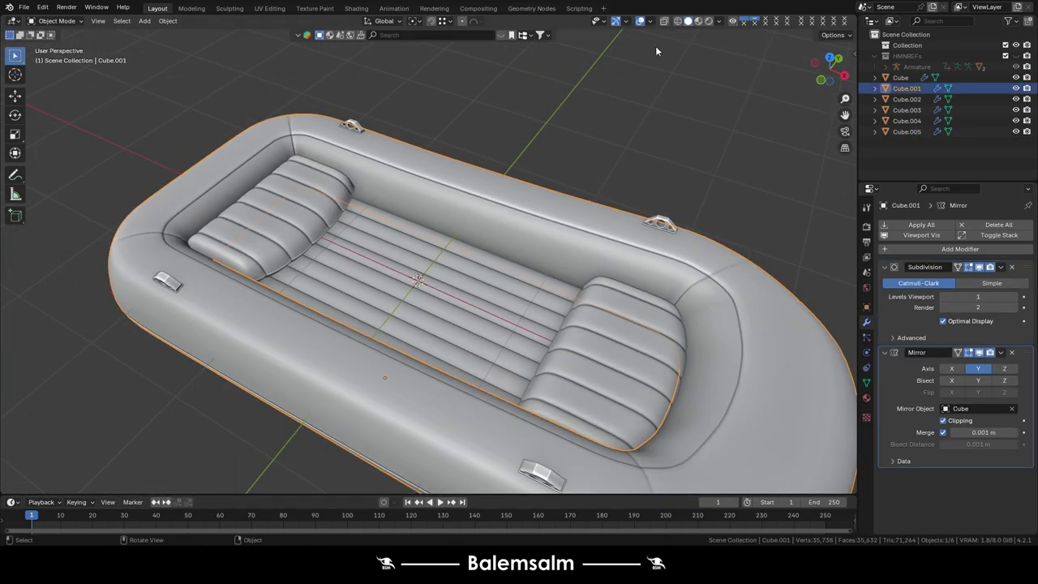
Select a 2x2 block of faces on the hull's inner tube wall.
key("Tab")
middle_click_drag(657, 51, 427, 207)
scroll(427, 207, "up", 4)
left_click(349, 211)
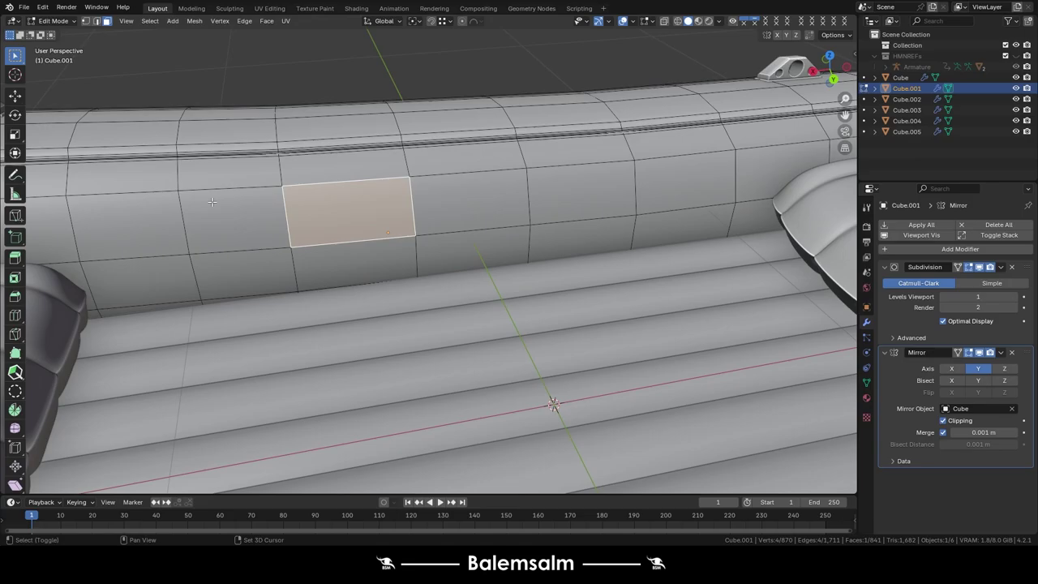
left_click_drag(212, 202, 365, 276, "shift")
scroll(364, 276, "down", 3)
middle_click_drag(365, 276, 388, 229)
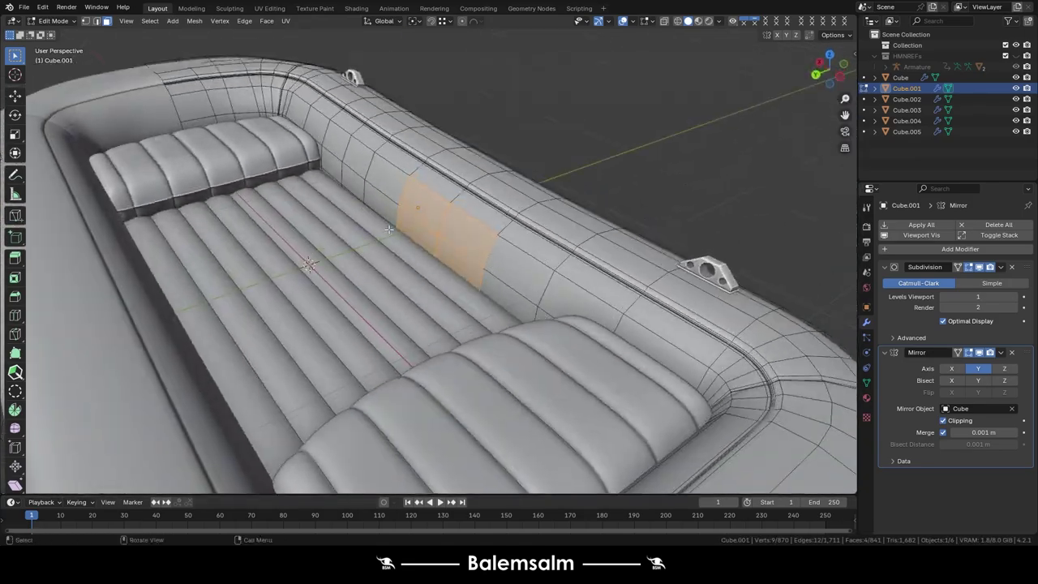
Separate the faces into a new object, Cube.006, and move its vertices along Z.
key("p")
left_click(379, 235)
key("Tab")
left_click(449, 226)
key("Tab")
key("g")
key("z")
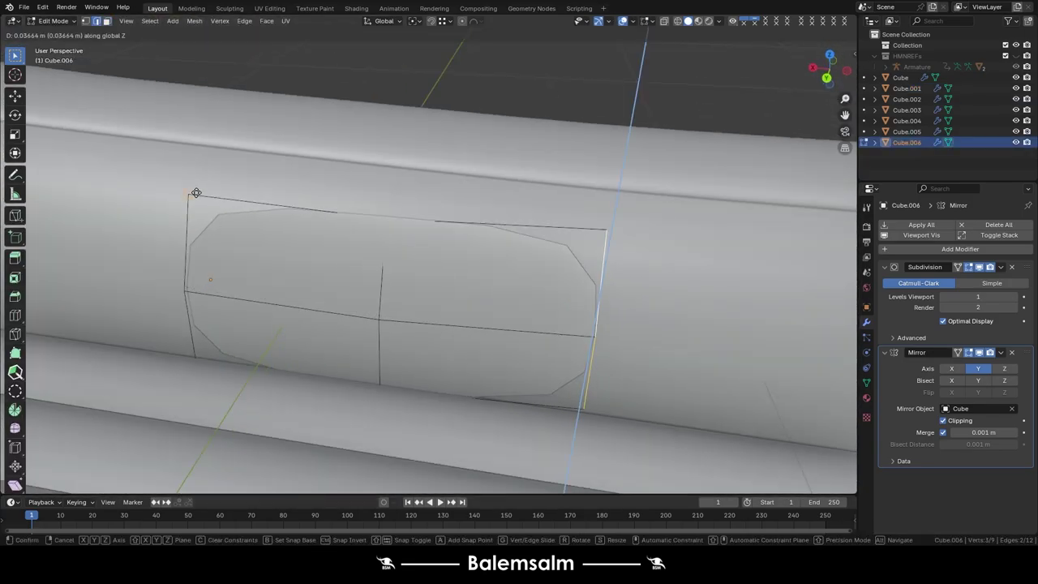
left_click(196, 193)
left_click(375, 250)
left_click(195, 195)
scroll(195, 195, "down", 3)
Edge-slide the Cube.006 patch outline into a pocket shape, checking it from the side.
key("g")
key("g")
left_click(227, 245)
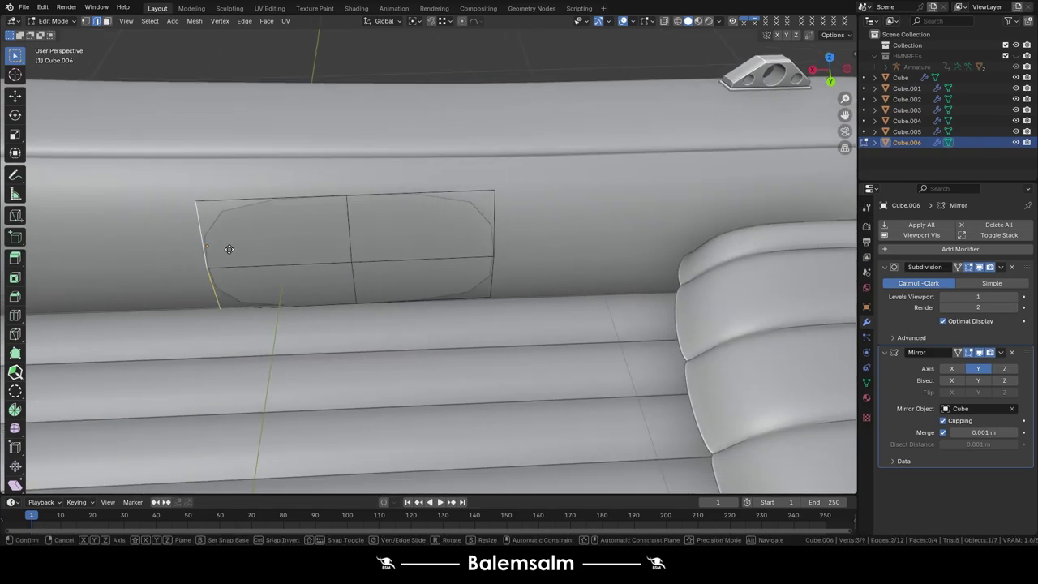
key("g")
key("g")
left_click(445, 239)
key("a")
middle_click_drag(422, 243, 383, 244)
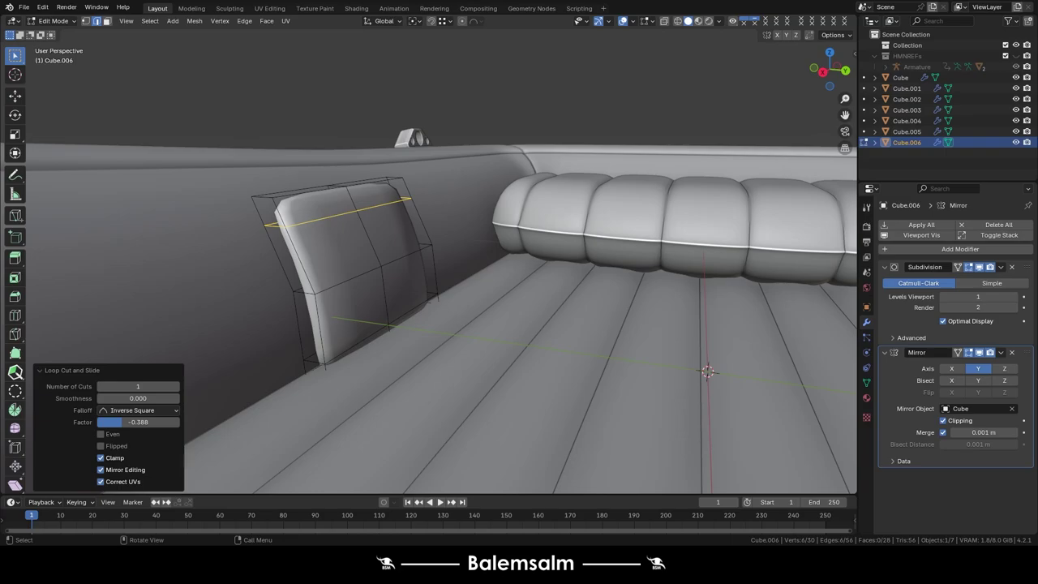
middle_click_drag(334, 255, 394, 218)
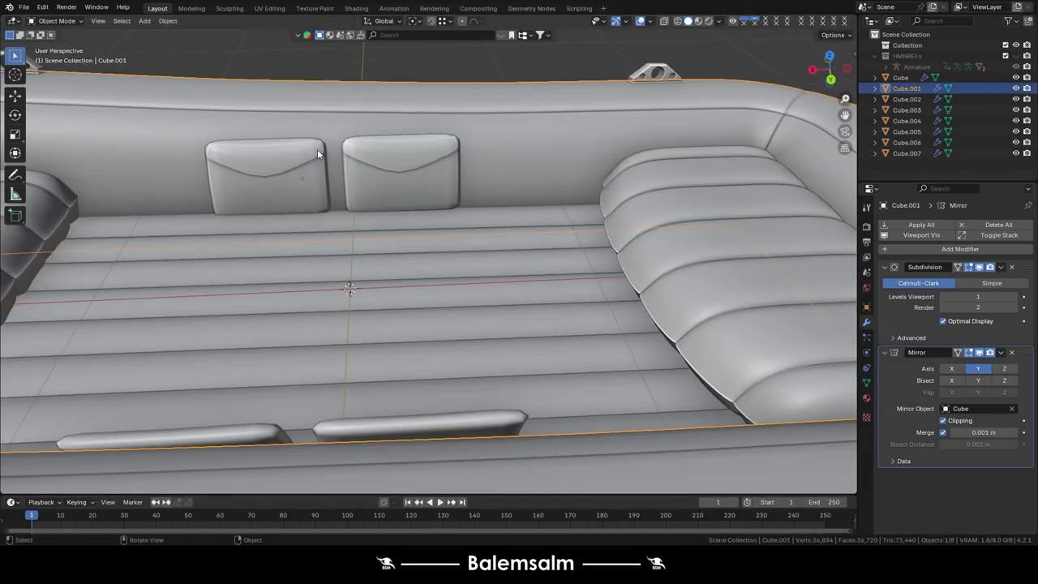
Set the pocket's origin to its center of mass and rotate it around X.
right_click(317, 149)
left_click(387, 179)
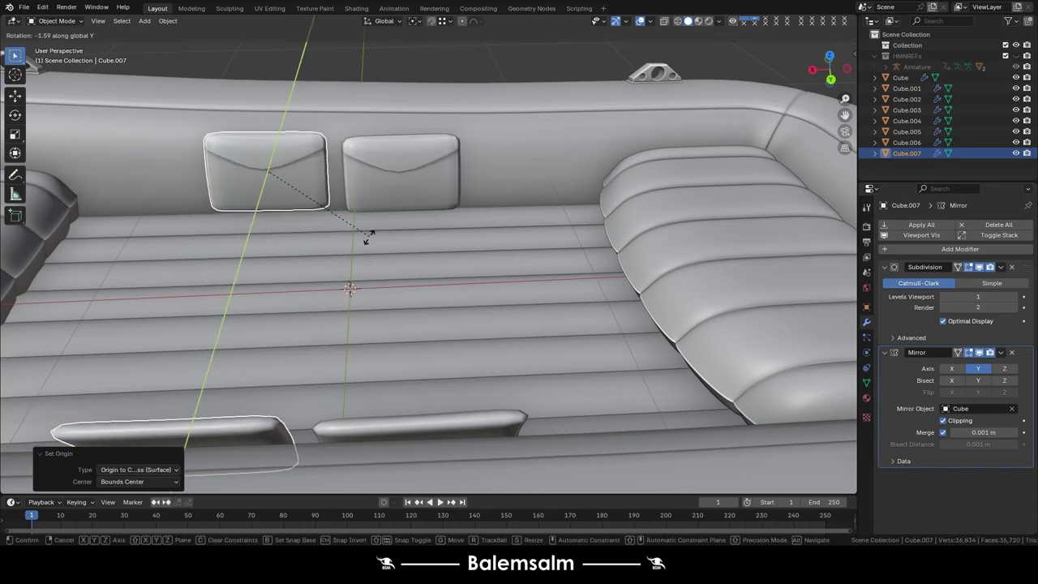
key("r")
key("x")
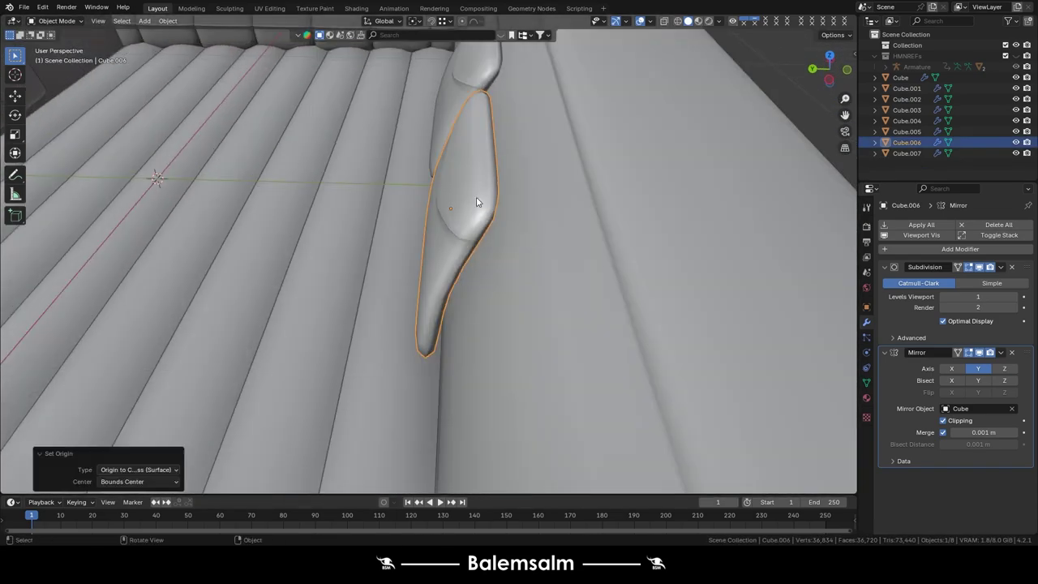
Shift the pocket along Y toward the wall, rotate it on X, and save.
key("g")
key("y")
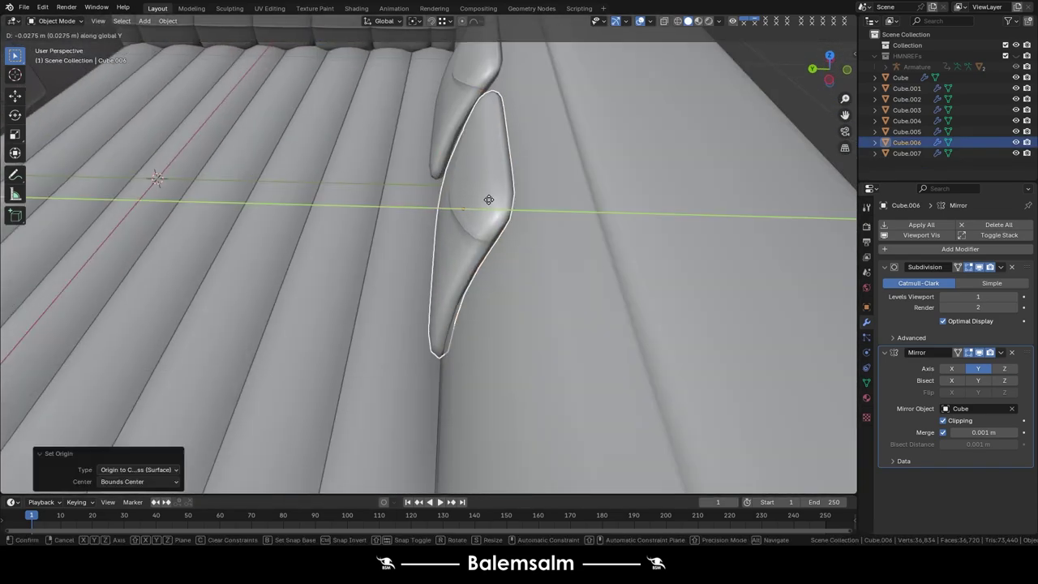
left_click(489, 200)
key("r")
key("x")
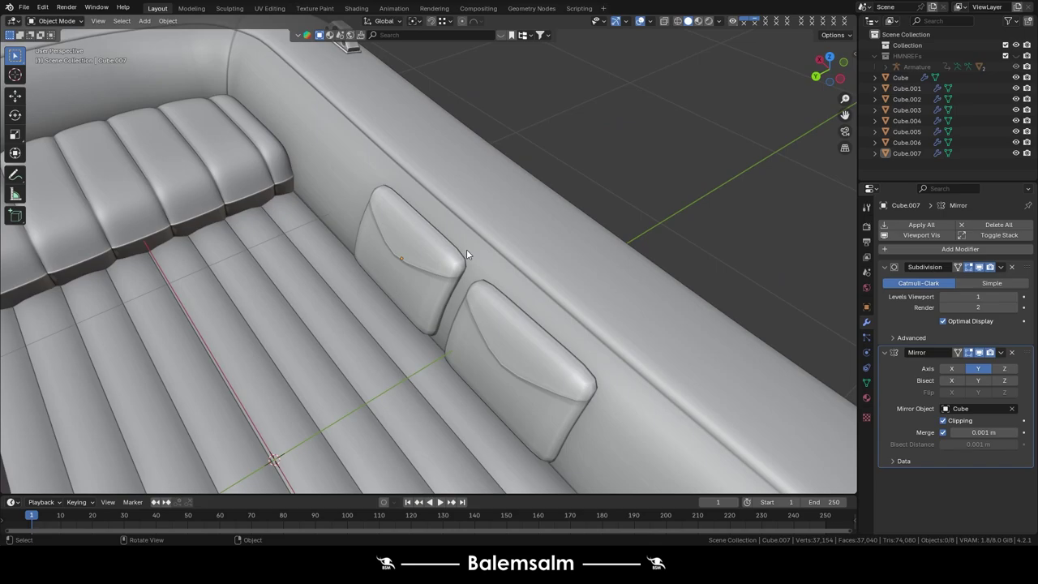
key("ctrl+s")
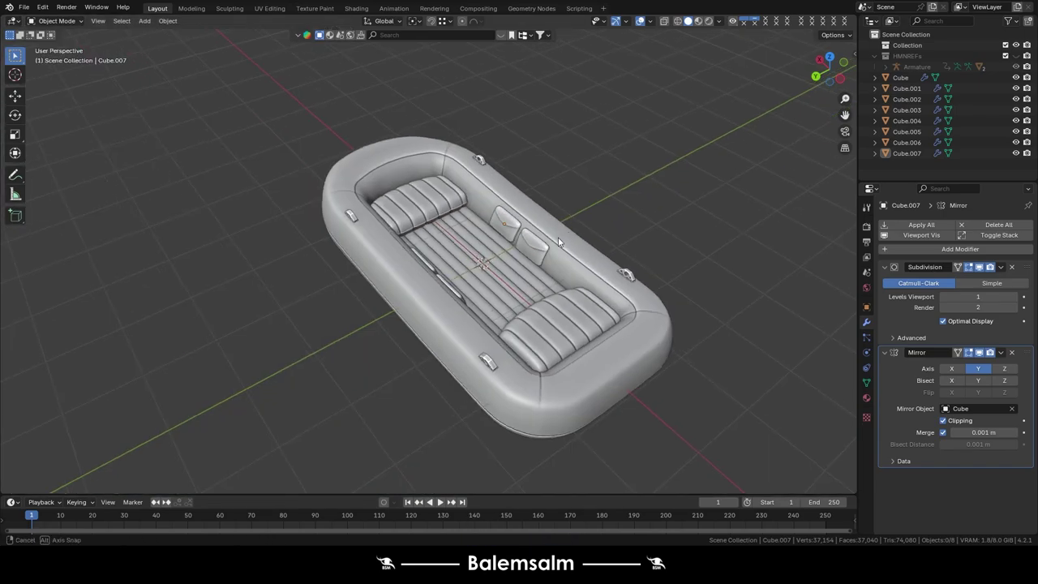
Save the file and place the new side piece on the outer tube near the bow.
key("ctrl+s")
key("KP_Decimal")
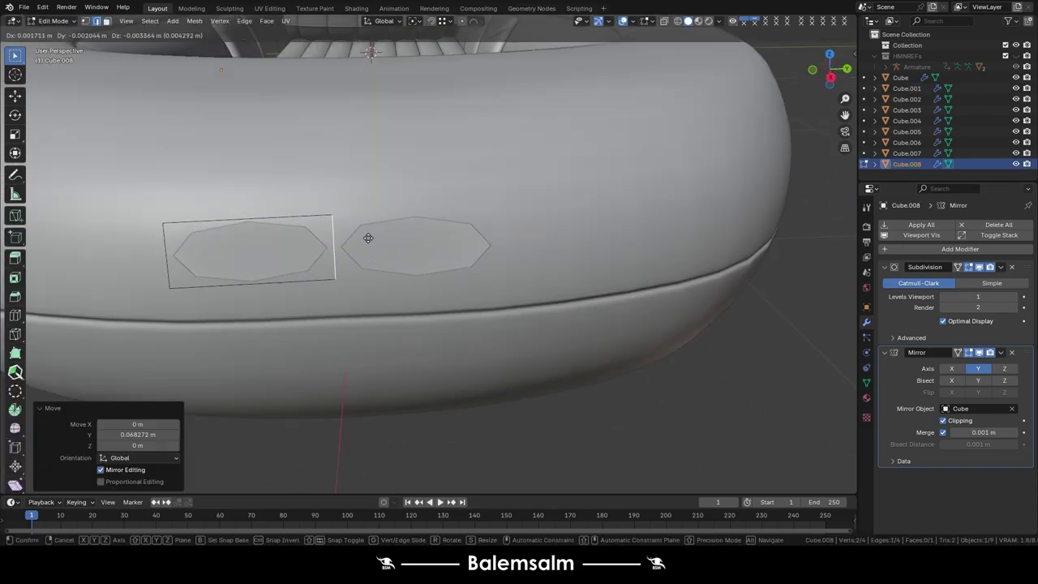
left_click(368, 237)
middle_click_drag(368, 238, 372, 262)
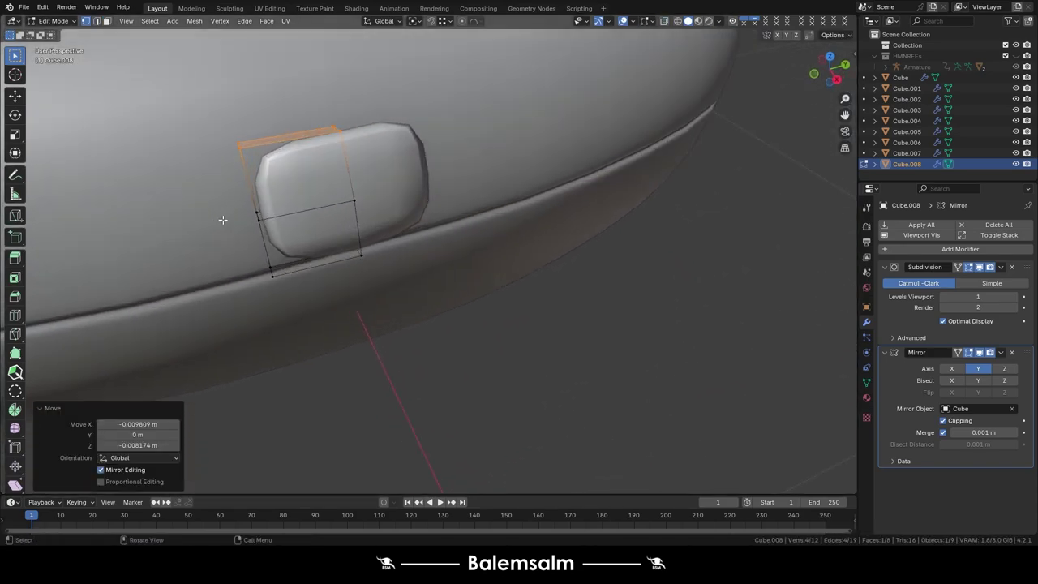
scroll(222, 219, "down", 8)
key("Tab")
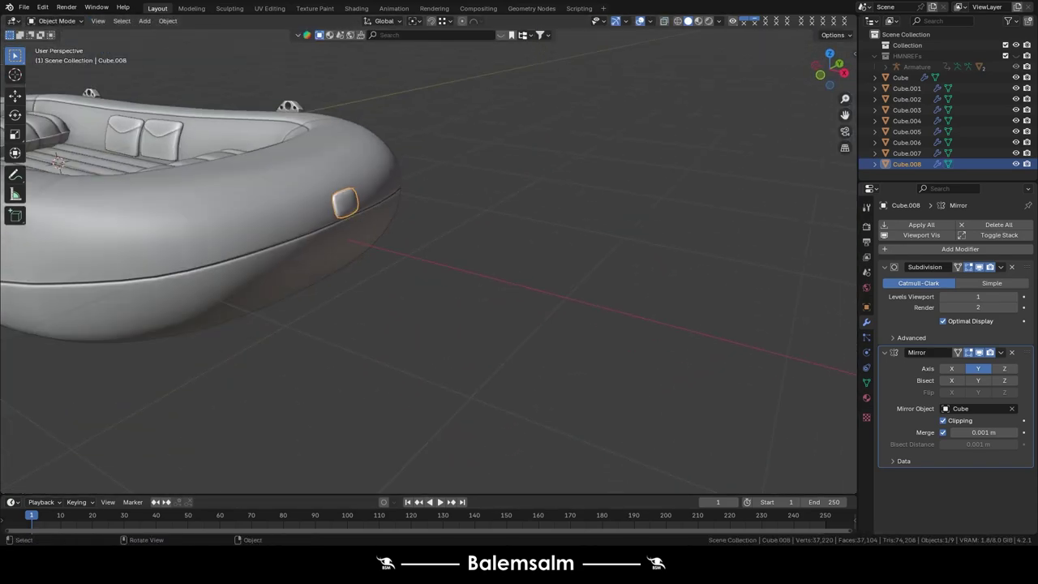
scroll(332, 203, "up", 6)
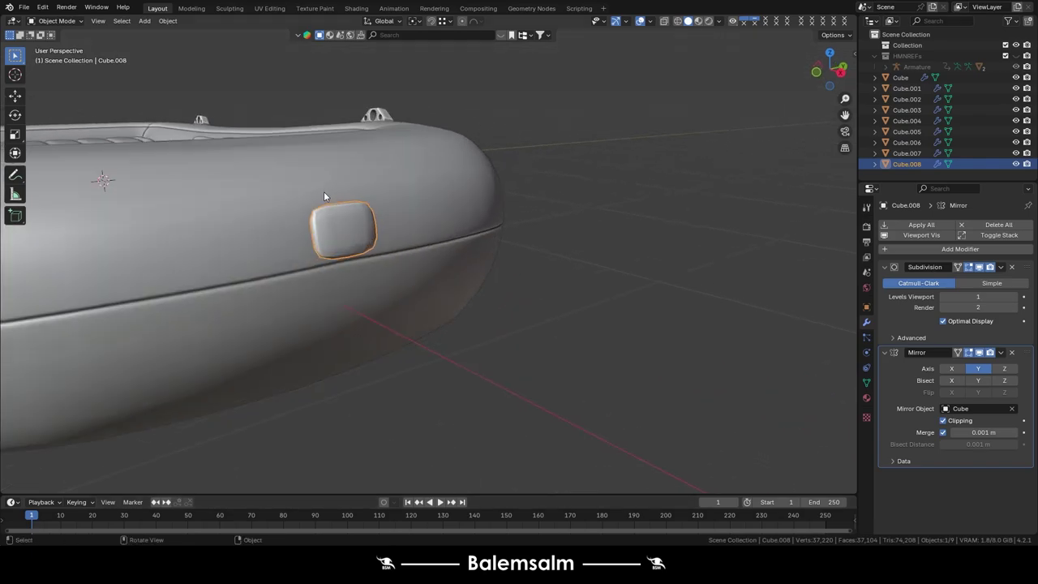
Box-select the side piece's geometry and extrude it outward from the tube.
key("Tab")
key("KP_3")
left_click_drag(343, 253, 400, 265)
key("KP_1")
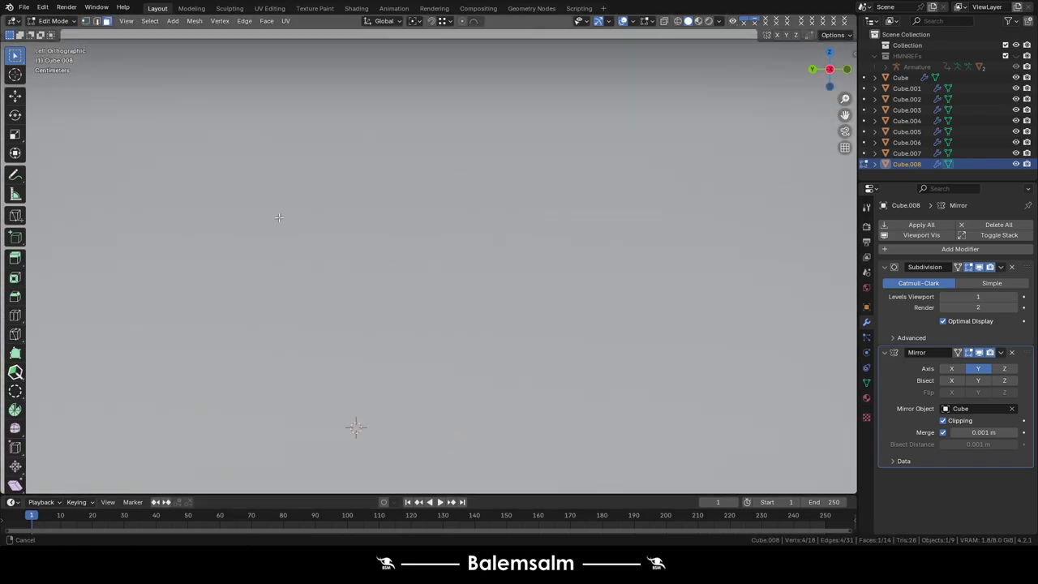
scroll(354, 427, "down", 4)
scroll(394, 199, "up", 6)
key("e")
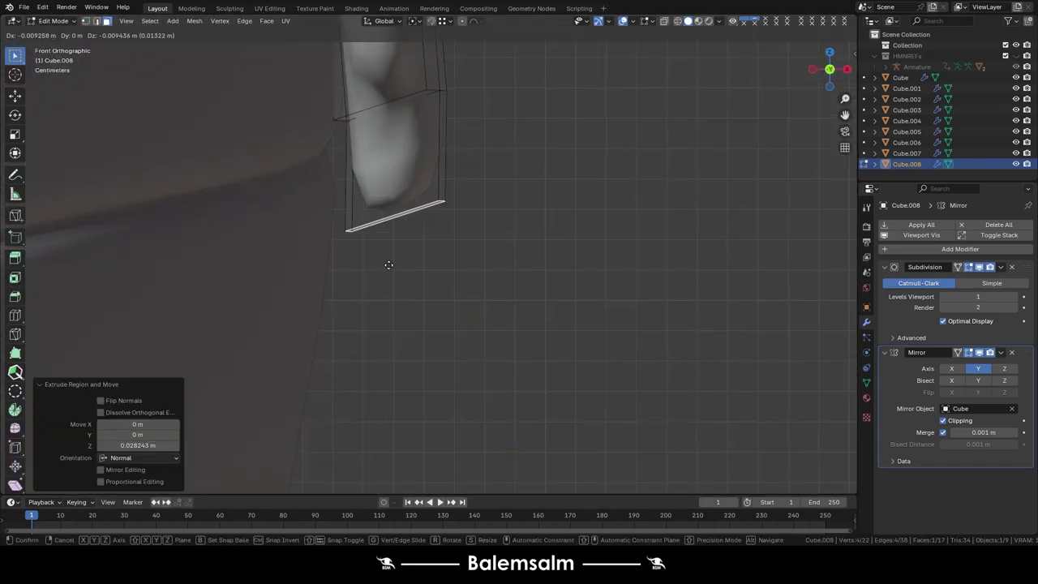
left_click(362, 296)
Reposition the bump's vertices, checking the shape from Front Orthographic view.
mouse_move(376, 199)
middle_mouse_down("shift")
mouse_move(342, 235)
mouse_move(357, 222)
mouse_move(297, 190)
middle_mouse_up("shift")
key("g")
left_click(357, 223)
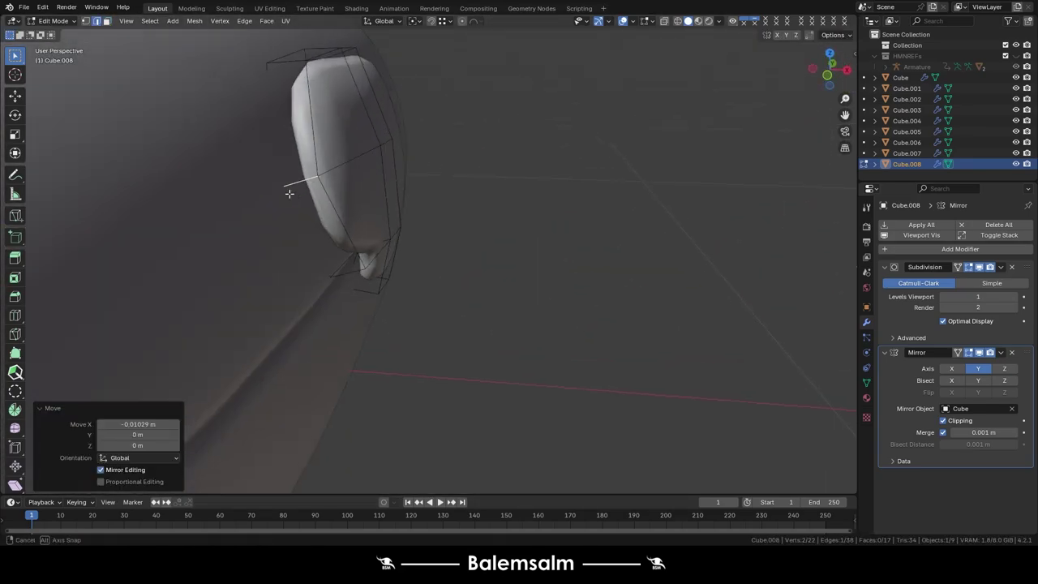
scroll(213, 194, "up", 3)
middle_click_drag(332, 141, 324, 121)
key("grave")
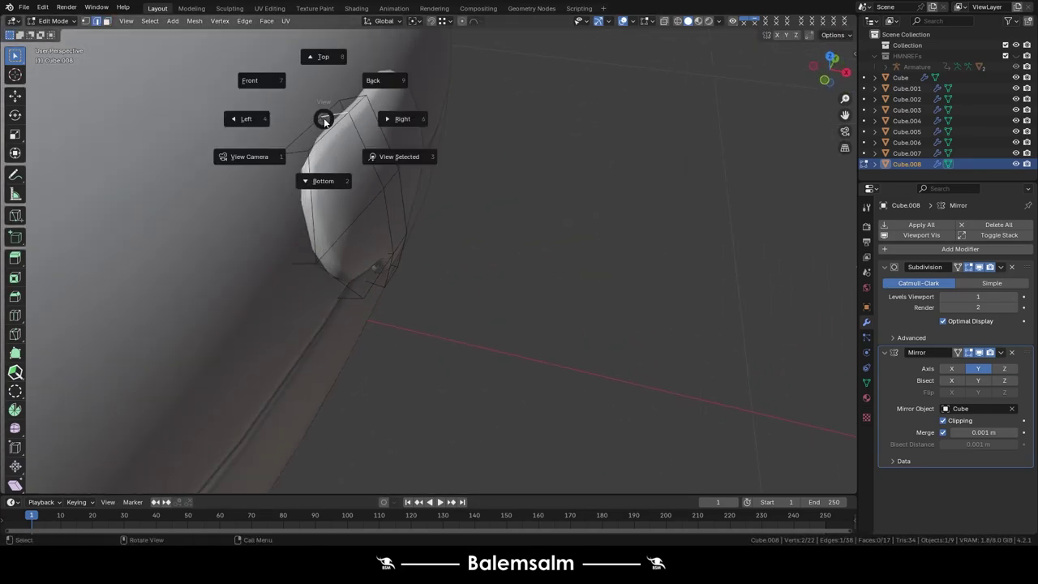
left_click(248, 79)
scroll(368, 215, "down", 3)
mouse_move(432, 138)
middle_mouse_down()
mouse_move(368, 216)
mouse_move(365, 239)
mouse_move(343, 179)
middle_mouse_up()
Move part of the mesh and slide vertices sideways along X in front view.
key("g")
left_click(320, 230)
key("grave")
left_click(300, 144)
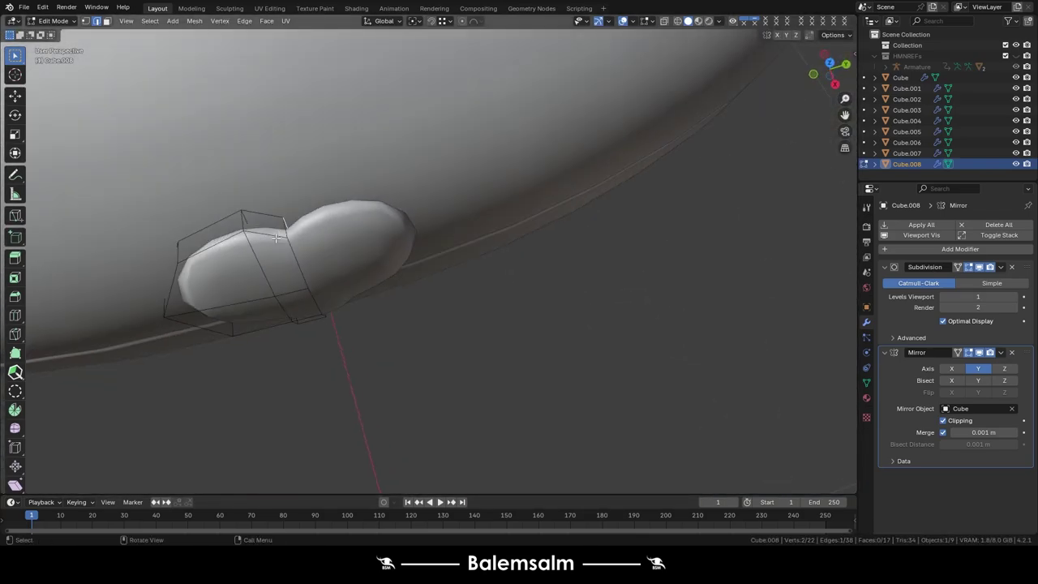
mouse_move(360, 224)
middle_mouse_down()
mouse_move(254, 283)
mouse_move(343, 287)
middle_mouse_up()
key("x")
left_click(291, 268)
scroll(255, 283, "down", 5)
scroll(343, 287, "up", 5)
Select the whole bump, lower it slightly along Z, and save infboat.blend.
key("3")
left_click(484, 191)
key("ctrl+l")
mouse_move(484, 191)
middle_mouse_down()
mouse_move(389, 243)
mouse_move(569, 235)
middle_mouse_up()
key("g")
key("z")
left_click(387, 238)
key("Tab")
key("ctrl+s")
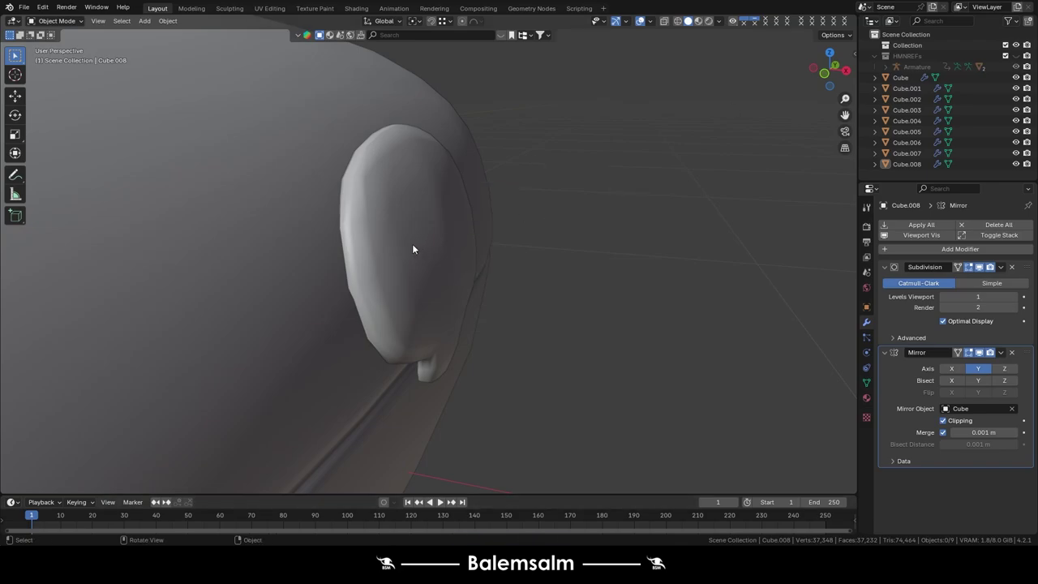
Bevel a horizontal edge loop on the bump with 3 segments.
key("Tab")
middle_click_drag(412, 249, 381, 253)
left_click(381, 253, "alt")
key("ctrl+b")
scroll(476, 257, "up", 3)
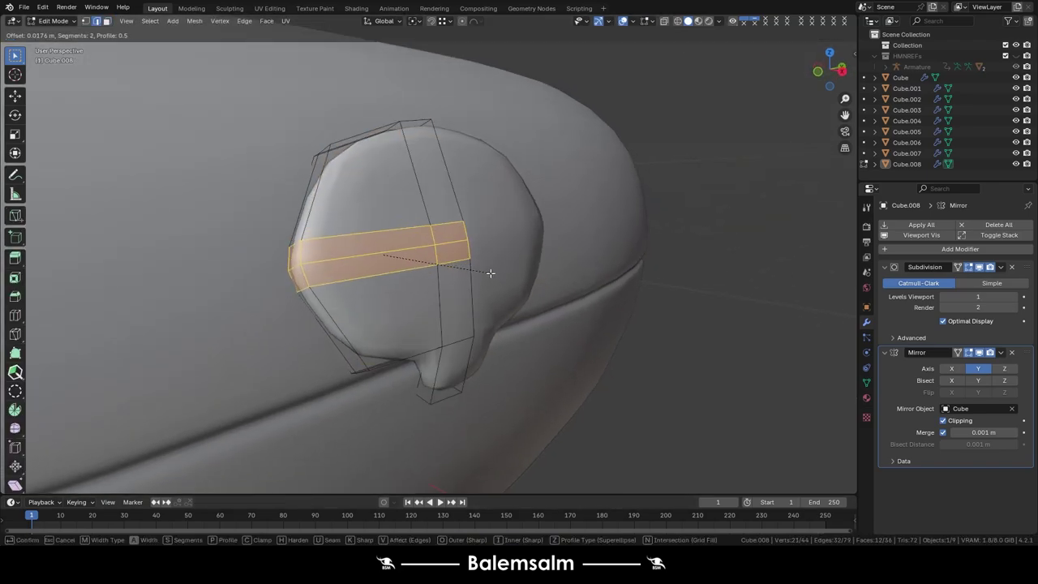
left_click(496, 279)
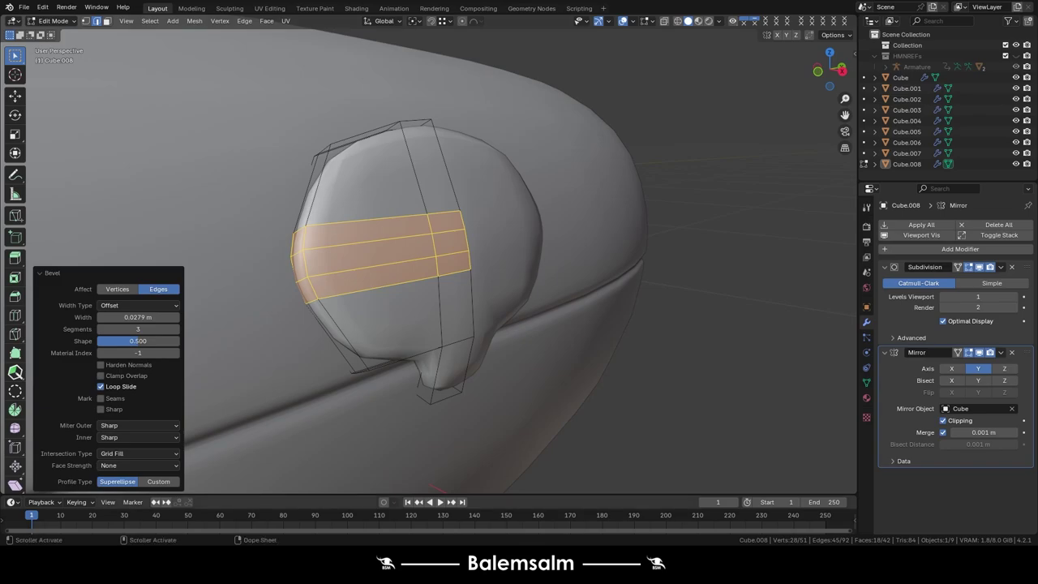
Slide a vertical edge loop on the bump and pull a side face outward along Y.
middle_click_drag(704, 144, 568, 203)
left_click(280, 268, "alt")
key("g")
key("g")
left_click(260, 284)
left_click(261, 248)
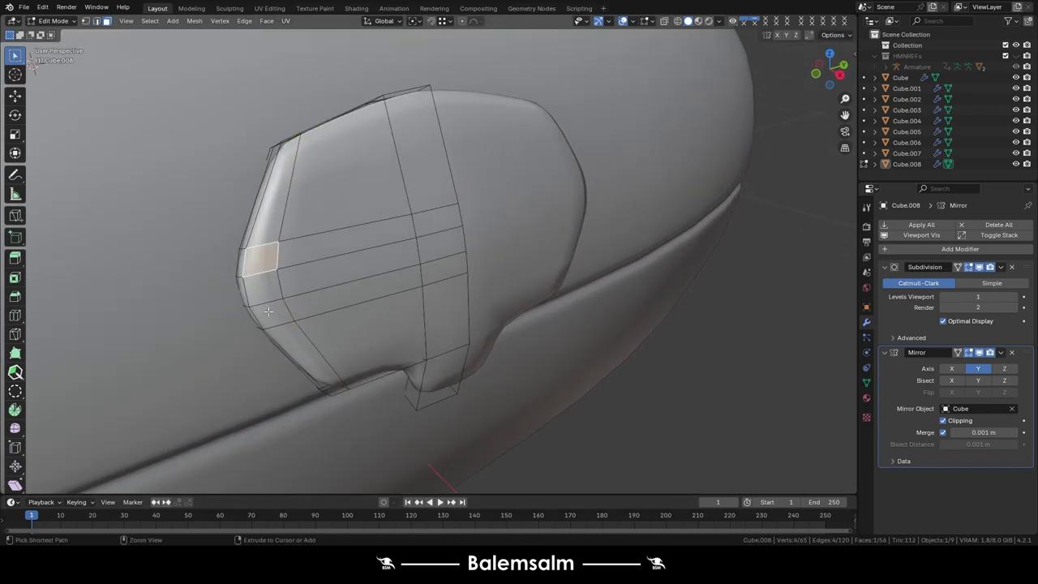
key("g")
key("y")
mouse_move(261, 248)
middle_mouse_down()
mouse_move(324, 308)
mouse_move(364, 329)
mouse_move(186, 225)
middle_mouse_up()
left_click(349, 308)
left_click(400, 310)
Extrude the end of the bump into a longer tube.
mouse_move(405, 223)
middle_mouse_down()
mouse_move(417, 176)
mouse_move(479, 185)
middle_mouse_up()
key("e")
left_click(416, 176)
left_click(468, 153)
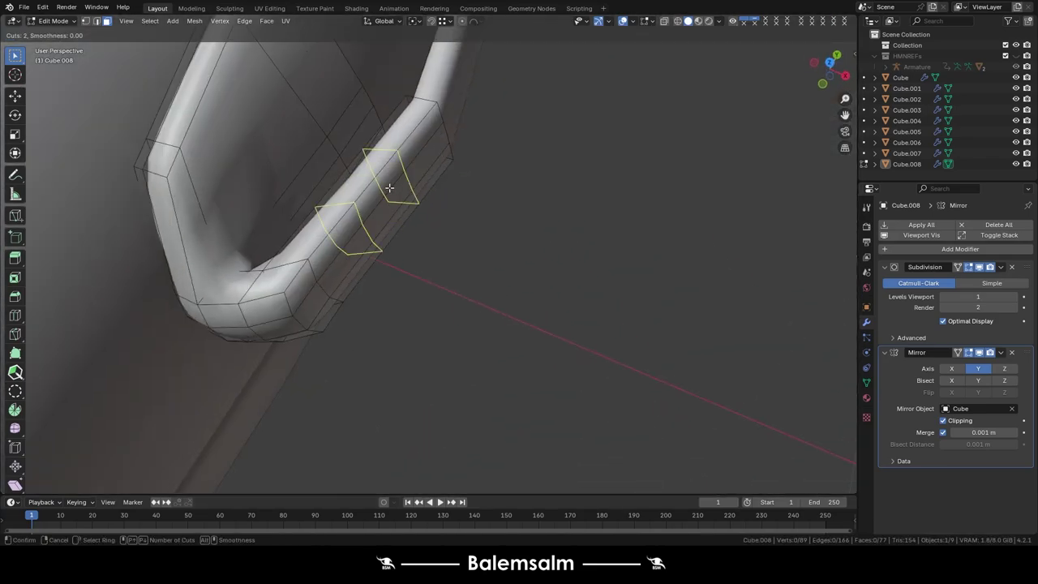
Reposition two edge loops on the clip's arm along the X axis.
key("g")
key("x")
left_click(397, 190)
key("g")
key("x")
left_click(408, 163)
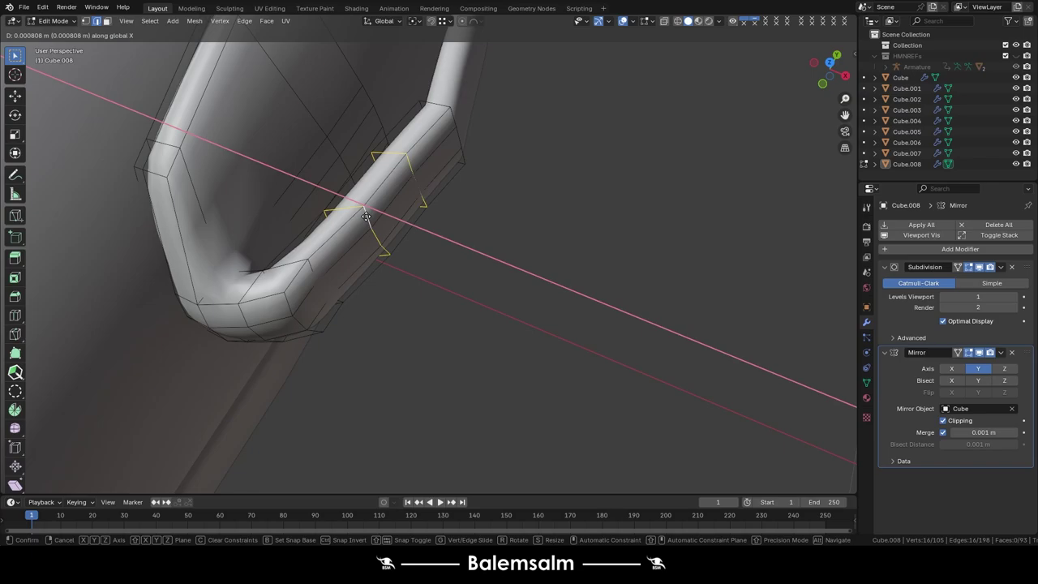
left_click(375, 212)
left_click(314, 290)
mouse_move(314, 290)
middle_mouse_down()
mouse_move(319, 283)
mouse_move(303, 294)
mouse_move(326, 166)
mouse_move(412, 237)
middle_mouse_up()
key("g")
key("x")
left_click(336, 294)
Add two loop cuts around the clip.
key("ctrl+r")
left_click(433, 150)
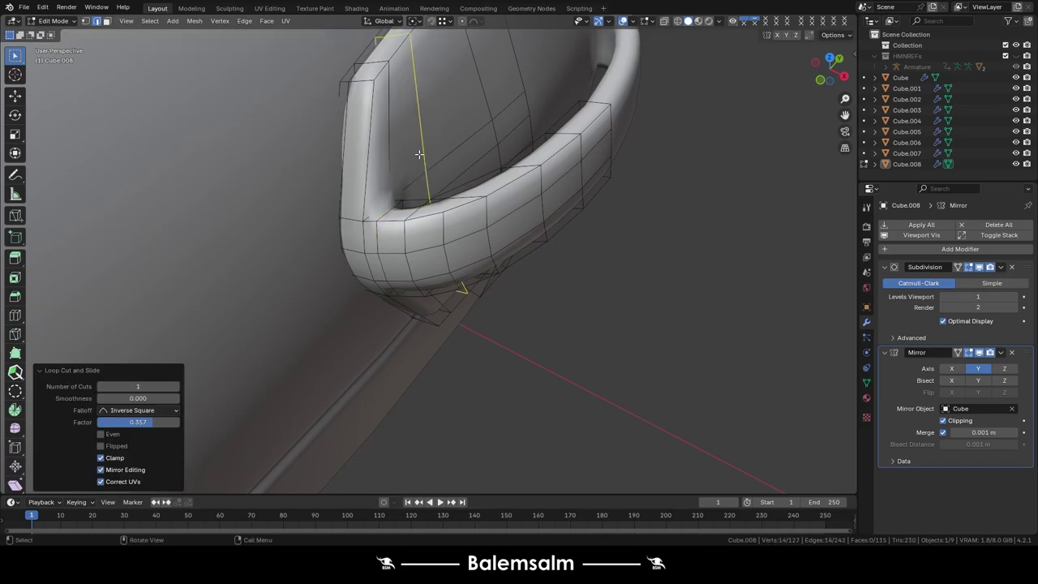
middle_click_drag(433, 150, 362, 170)
middle_click_drag(340, 271, 389, 219)
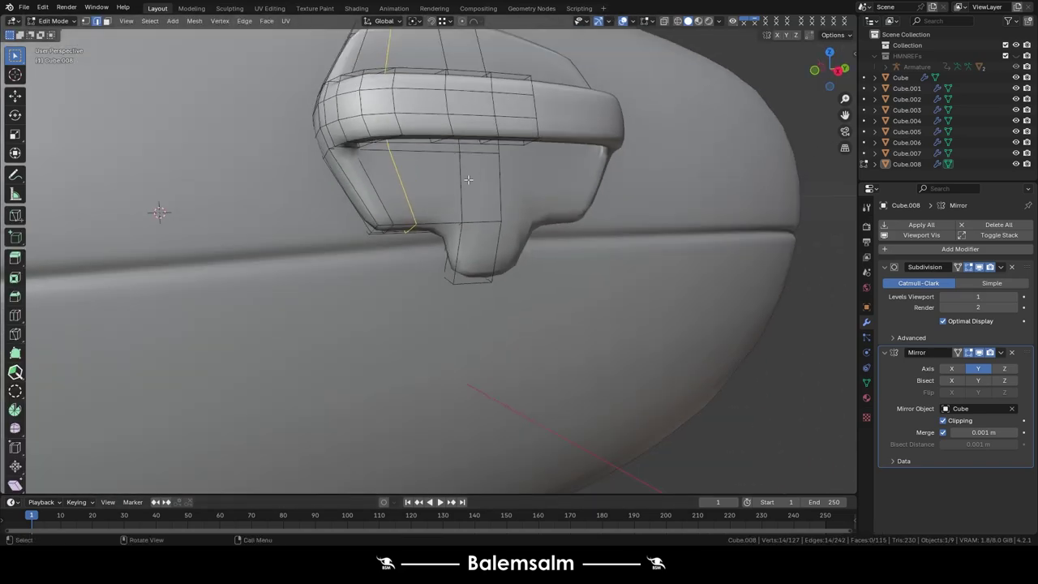
key("ctrl+r")
left_click(389, 218)
Extrude the clip's bottom face into a tab and bridge its opposite side faces to form a hole.
key("3")
left_click(397, 168)
middle_click_drag(414, 185, 446, 245)
key("e")
left_click(426, 215)
left_click(395, 206)
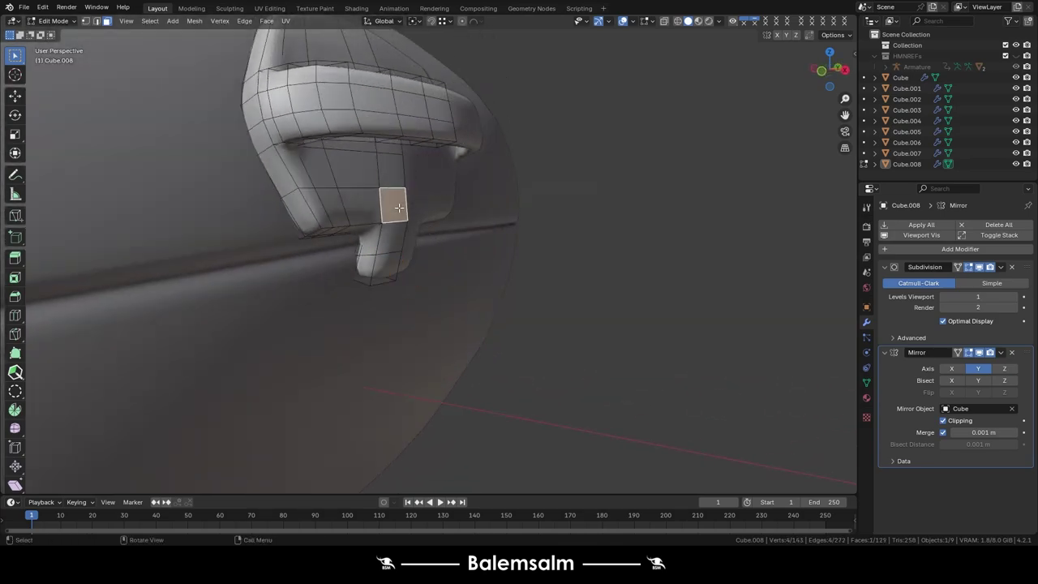
left_click(428, 270)
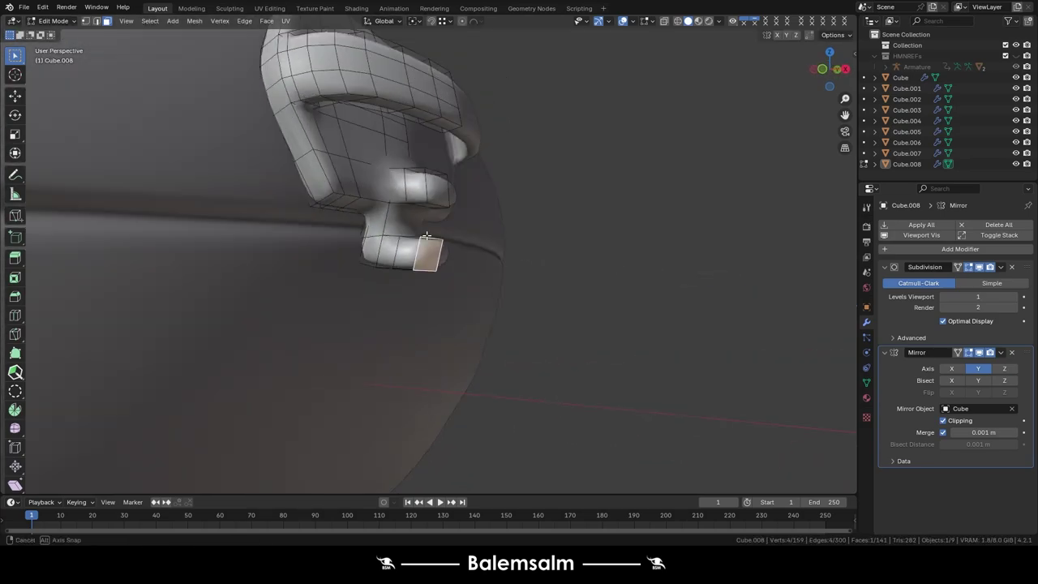
mouse_move(428, 270)
middle_mouse_down()
mouse_move(435, 243)
mouse_move(322, 294)
middle_mouse_up()
key("ctrl+e")
In front view, move the tab's edges, including its left-side edges, to reshape it.
key("2")
key("KP_1")
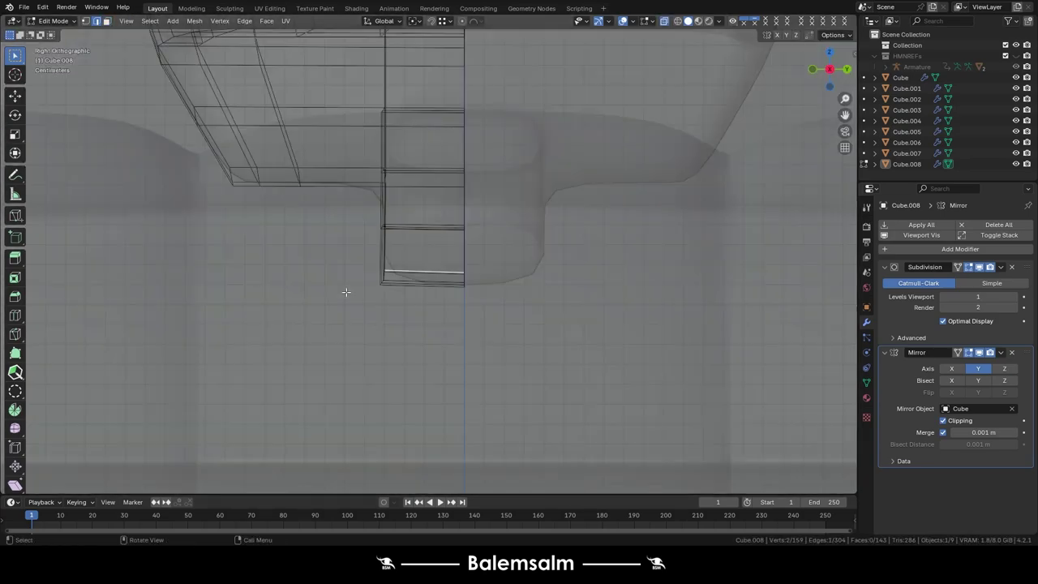
scroll(341, 275, "down", 3)
left_click(229, 267)
key("g")
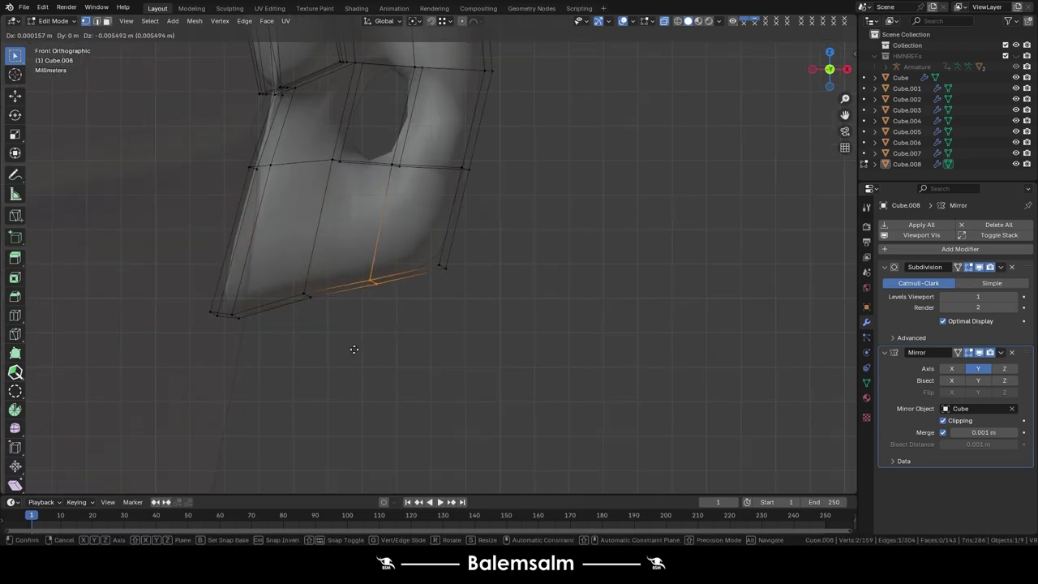
left_click(355, 352)
left_click(336, 174)
scroll(370, 215, "up", 2)
left_click(162, 292)
key("g")
left_click(60, 370)
Add a loop cut across the tab, shift the loop beside the hole, and slide ring edges.
key("ctrl+r")
left_click(208, 197)
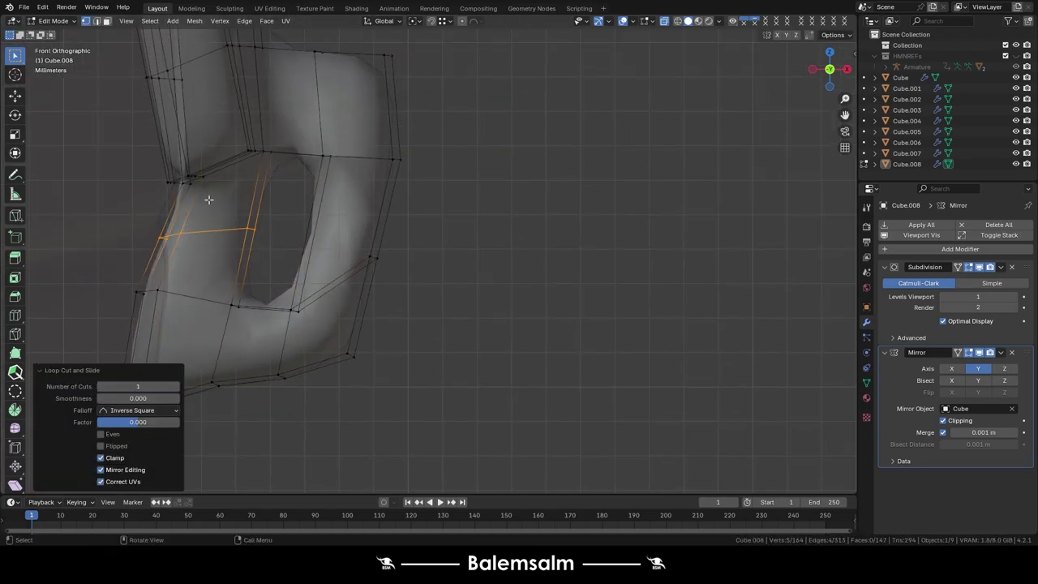
left_click(314, 290)
key("g")
left_click(322, 288)
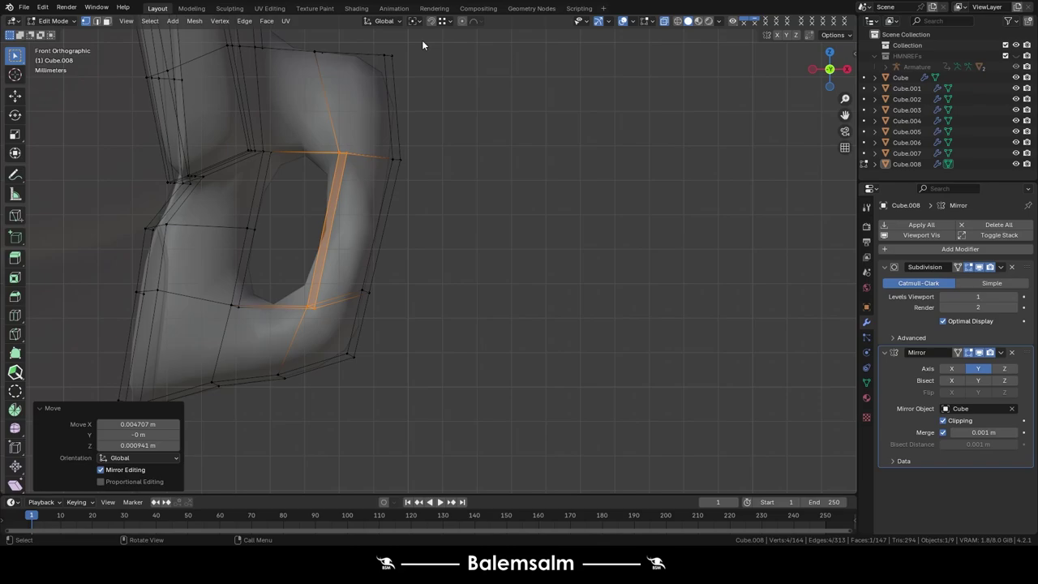
key("g")
left_click(367, 214)
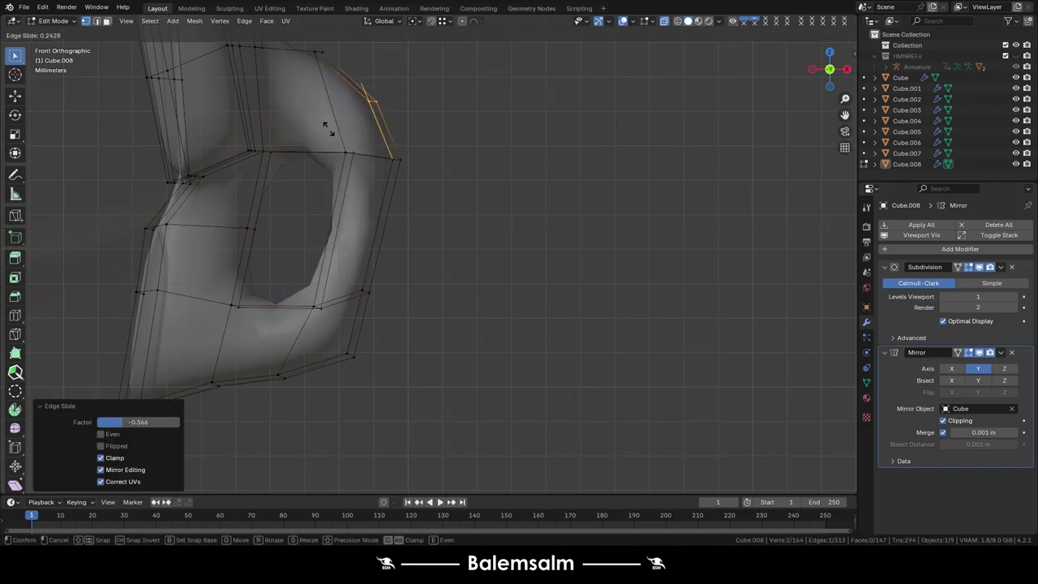
left_click(314, 411)
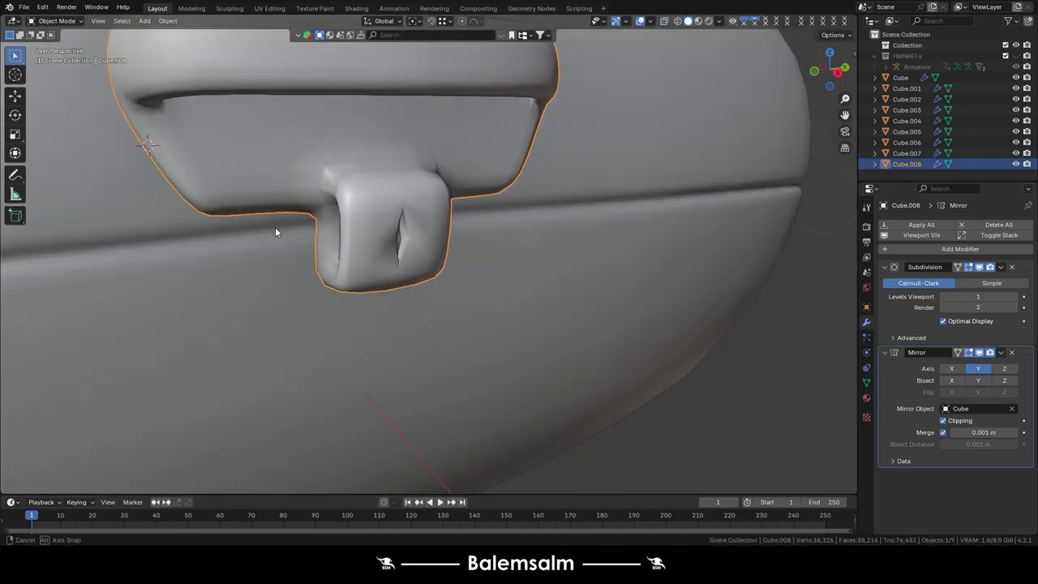
Select the clip's left column of vertices in see-through mode and move it along Y.
key("Tab")
middle_click_drag(275, 232, 381, 123)
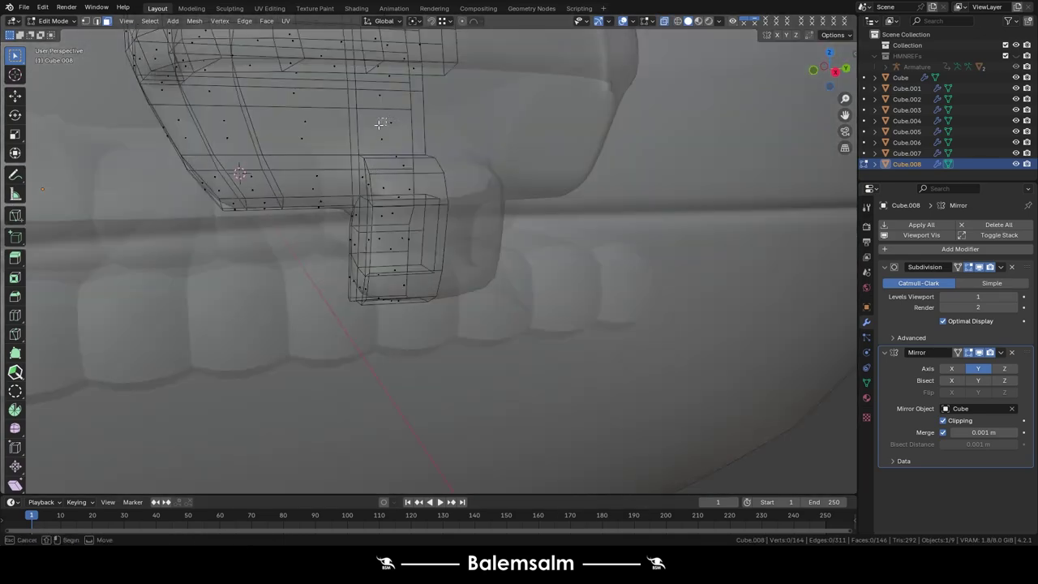
left_click_drag(380, 123, 330, 263)
key("alt+z")
left_click(350, 257)
middle_click_drag(350, 257, 305, 221)
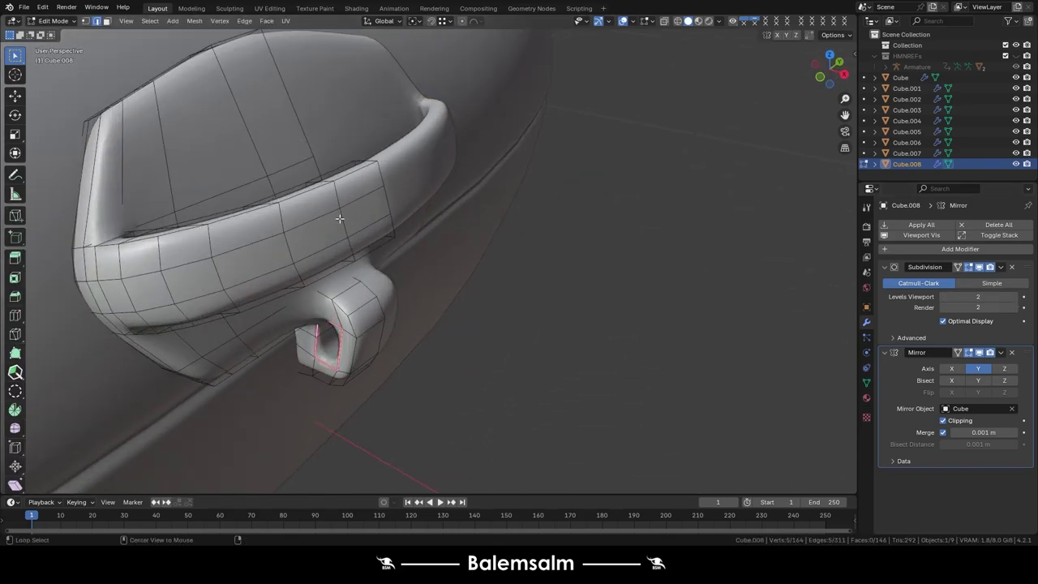
Adjust an edge loop across the clip's face to even its outline, then return to Object Mode.
middle_click_drag(428, 224, 233, 136)
left_click(233, 137)
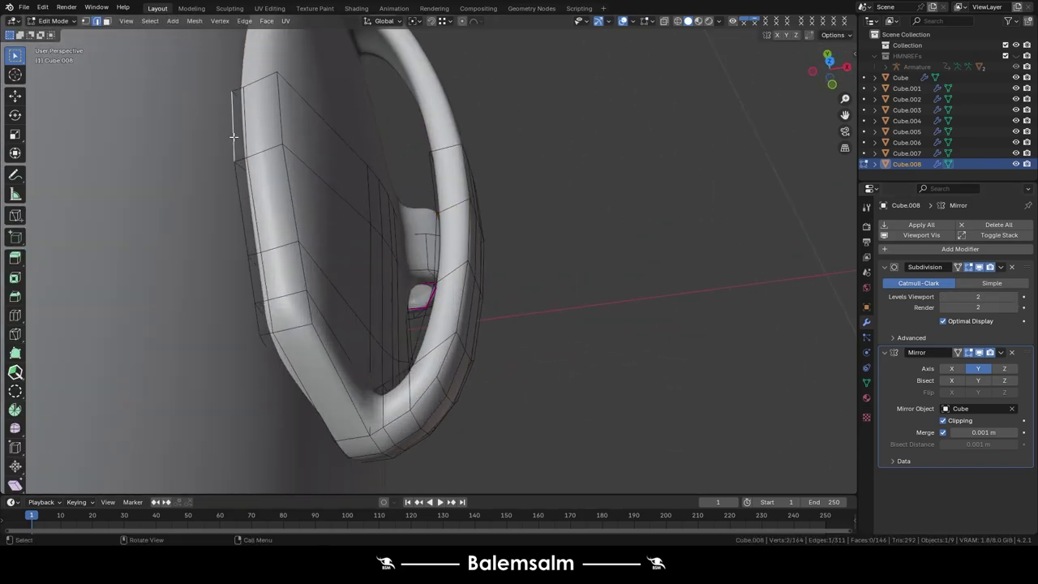
left_click(261, 312, "ctrl")
key("g")
key("Escape")
left_click(311, 189, "alt")
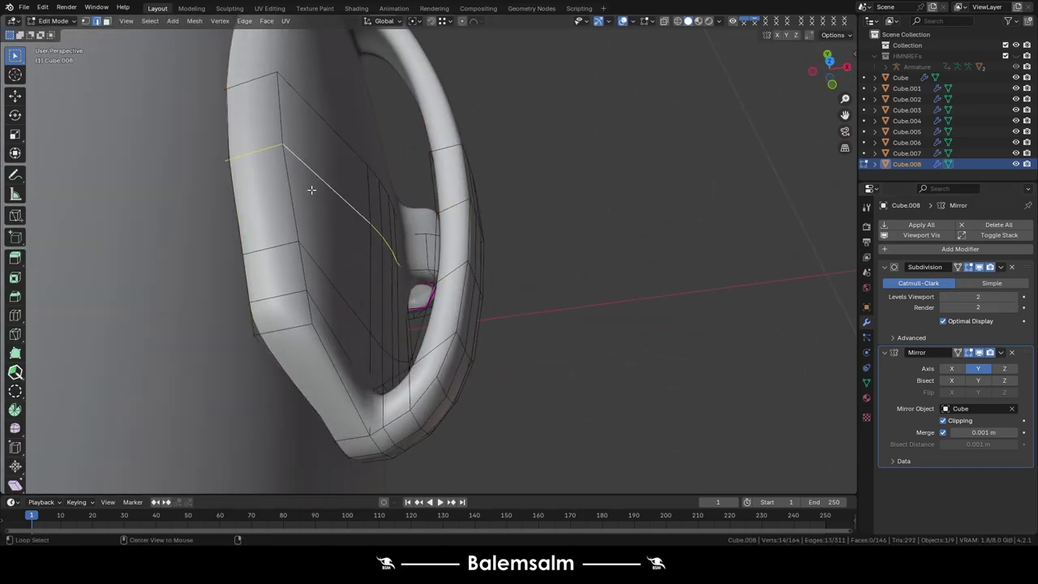
key("Escape")
mouse_move(278, 197)
middle_mouse_down()
mouse_move(314, 232)
mouse_move(326, 165)
middle_mouse_up()
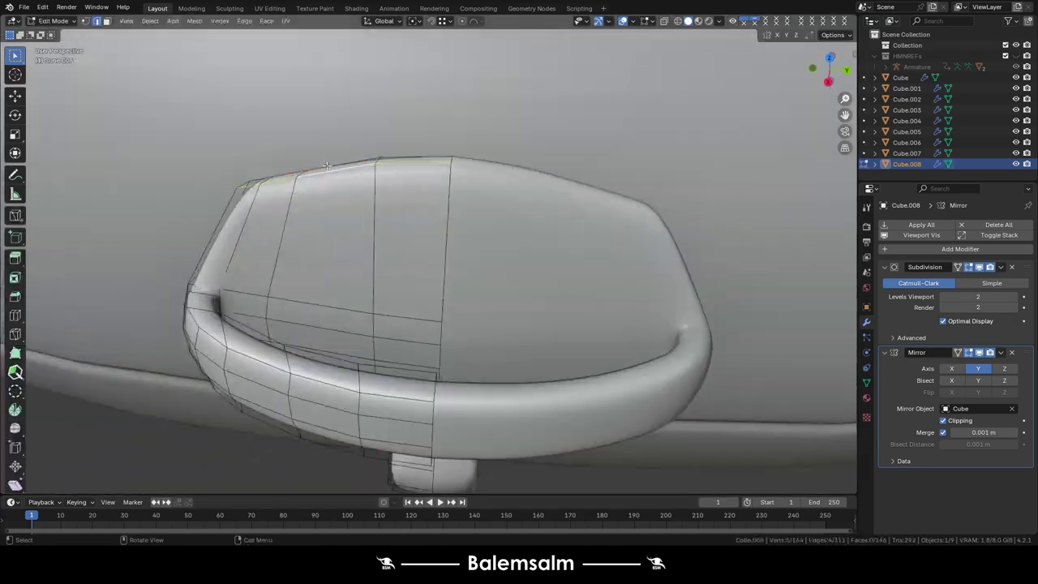
key("g")
left_click(345, 212)
key("alt+a")
key("Tab")
Set the side clip's origin to its center of mass.
middle_click_drag(291, 206, 434, 214)
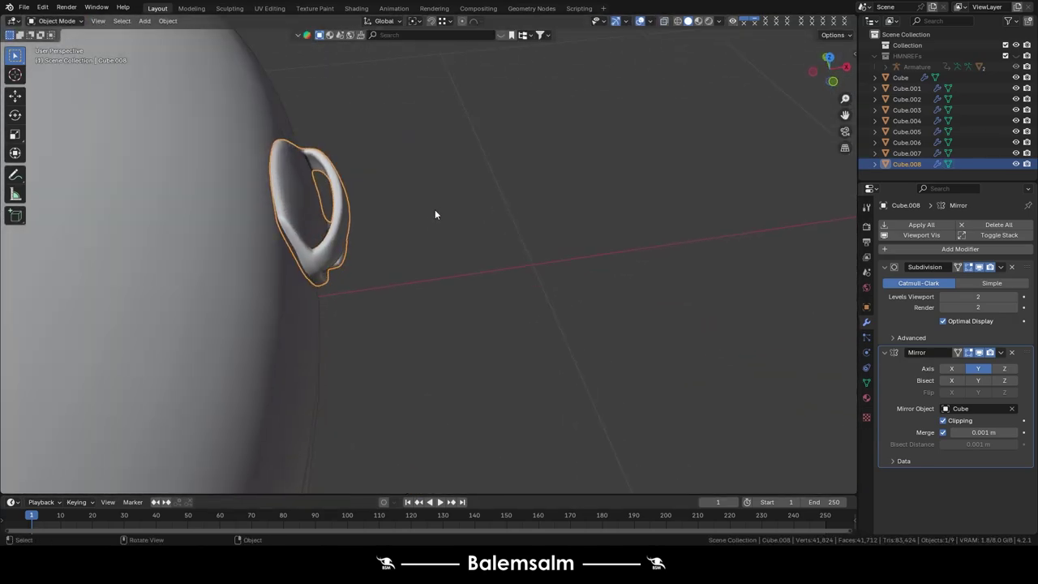
scroll(417, 199, "down", 5)
mouse_move(371, 240)
middle_mouse_down()
mouse_move(149, 192)
mouse_move(397, 214)
middle_mouse_up()
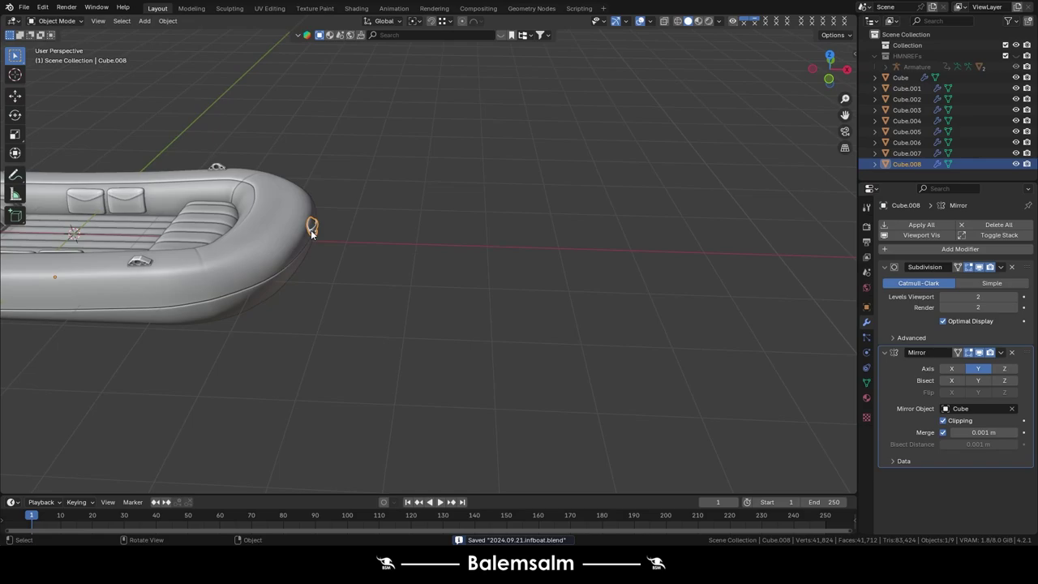
right_click(397, 213)
left_click(488, 249)
Duplicate the clip along X past the boat's left end and mirror its mesh along global X.
key("KP_7")
key("shift+d")
key("x")
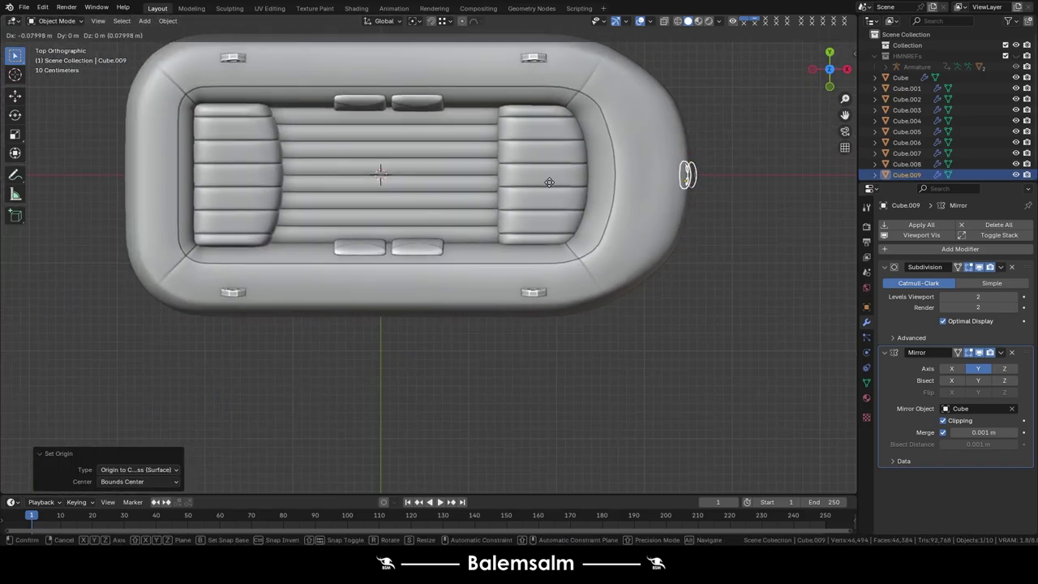
left_click(94, 195)
key("KP_Decimal")
key("Tab")
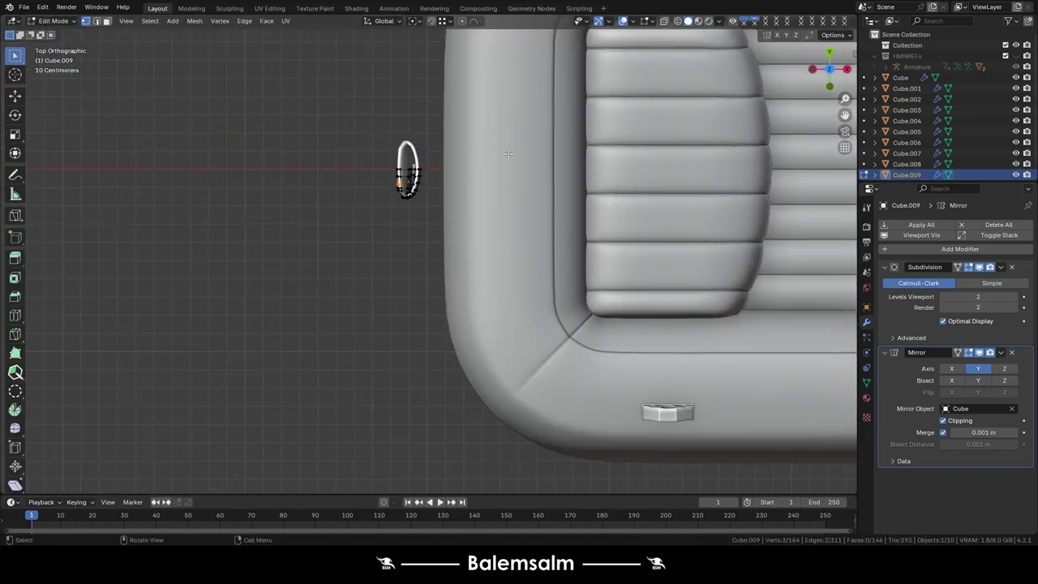
left_click(210, 22)
mouse_move(195, 20)
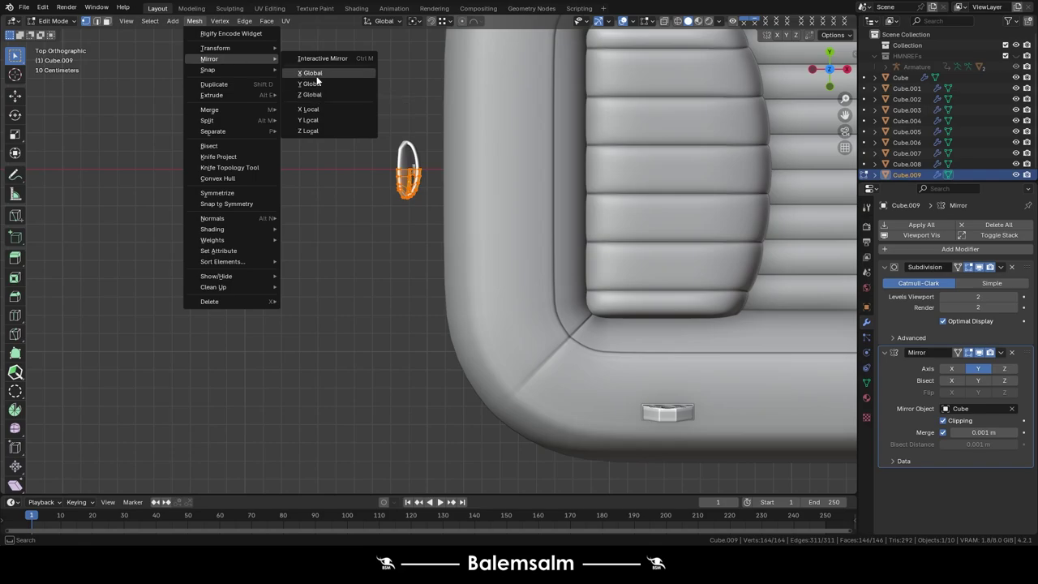
left_click(311, 72)
Move and rotate the mirrored clip into place on the outer hull rail.
middle_click_drag(317, 79, 584, 195)
key("g")
key("x")
left_click(584, 194)
key("r")
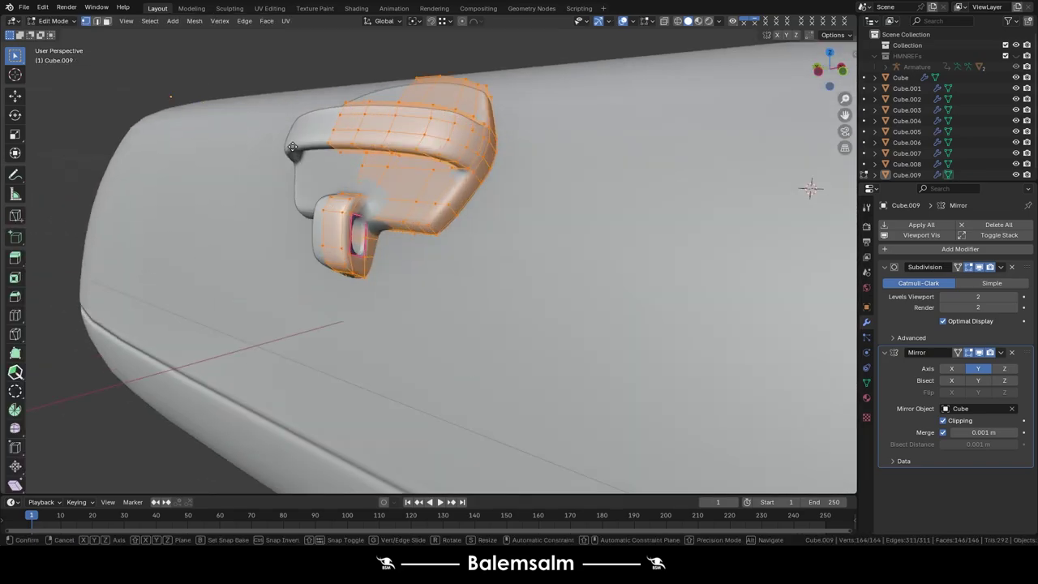
mouse_move(806, 183)
middle_mouse_down()
mouse_move(307, 137)
mouse_move(283, 211)
mouse_move(271, 102)
middle_mouse_up()
scroll(307, 137, "down", 3)
key("Tab")
scroll(370, 125, "down", 2)
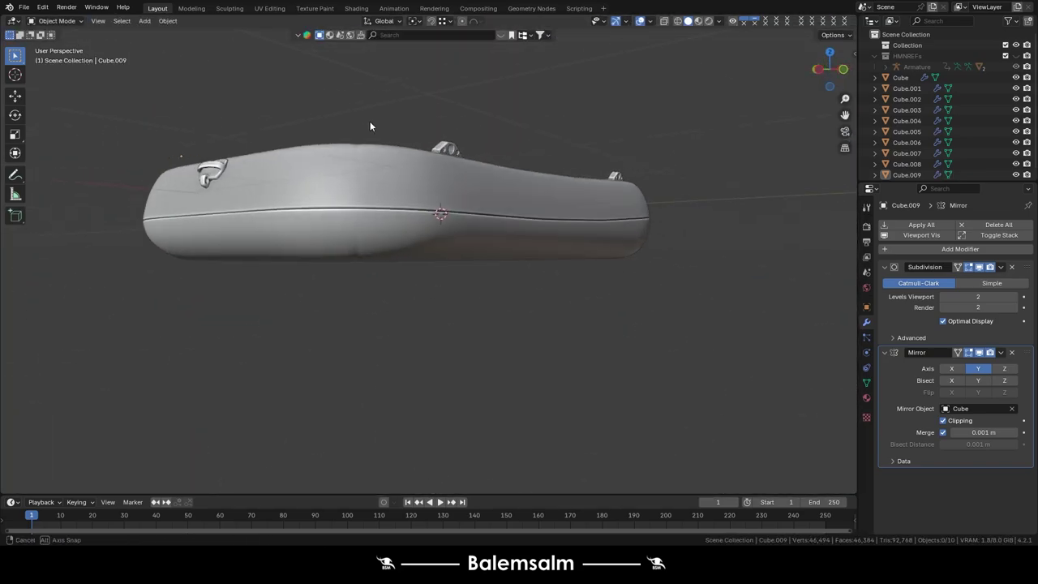
mouse_move(370, 126)
middle_mouse_down()
mouse_move(431, 63)
mouse_move(407, 201)
middle_mouse_up()
Save the boat file as infboat.blend.
key("ctrl+s")
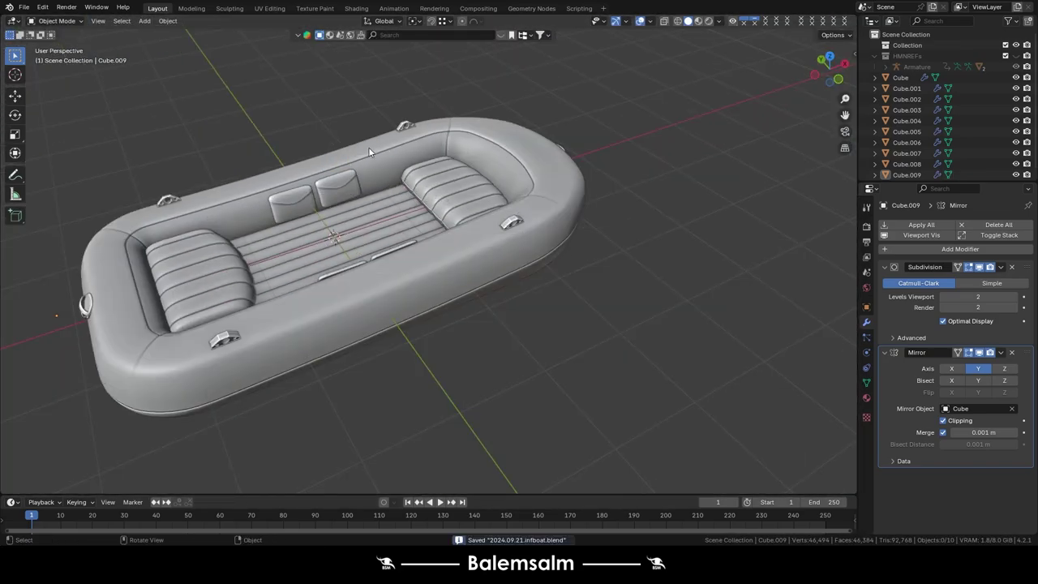
scroll(476, 164, "down", 3)
scroll(476, 164, "up", 5)
mouse_move(476, 165)
middle_mouse_down()
mouse_move(433, 139)
mouse_move(392, 153)
middle_mouse_up()
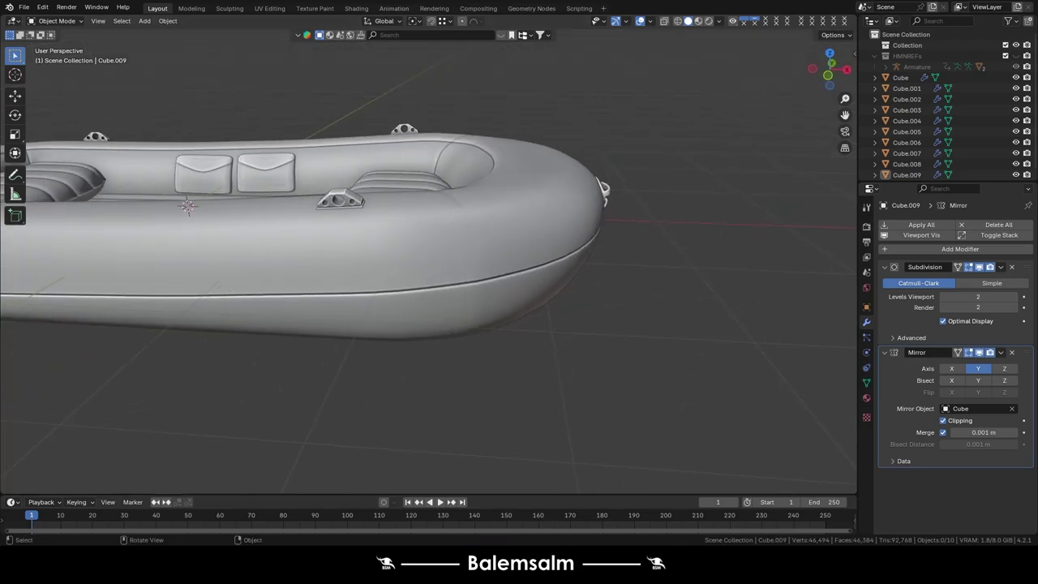
key("ctrl+s")
middle_click_drag(382, 317, 403, 241)
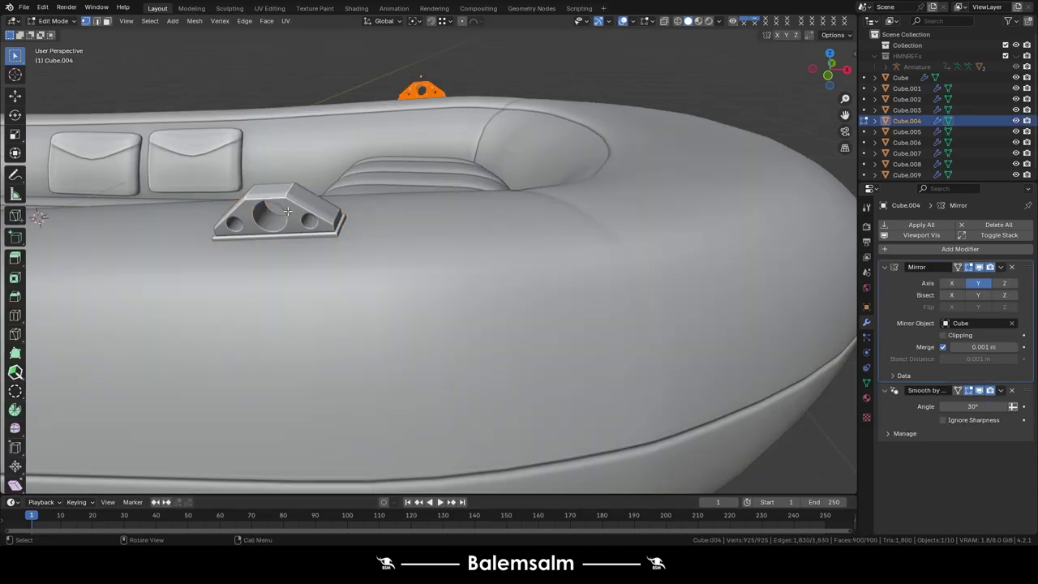
Separate a copy of the cleat's hole loop into its own object with origin set to geometry.
left_click(371, 151)
key("KP_Decimal")
key("Tab")
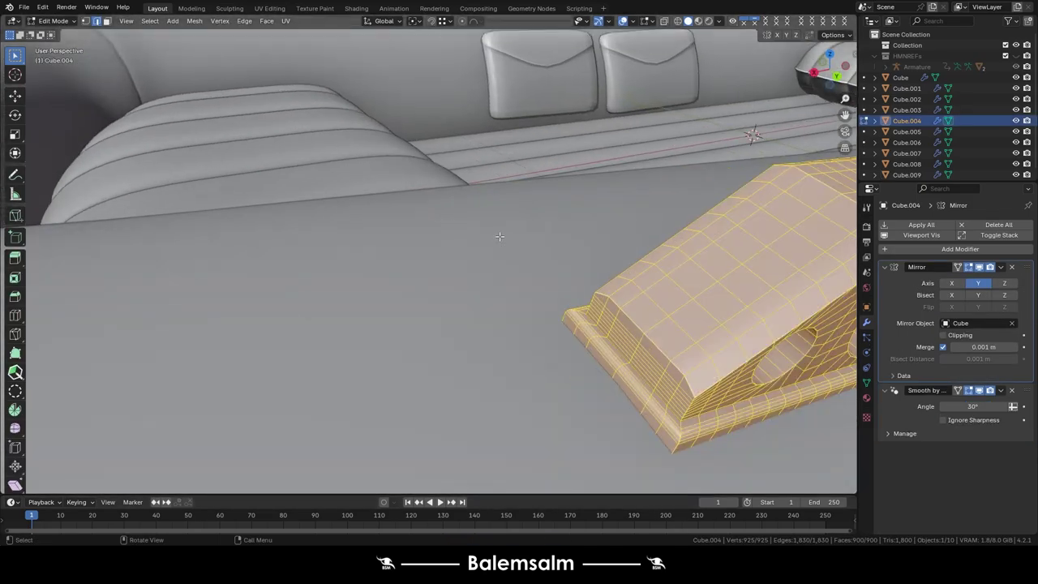
left_click(382, 253, "alt")
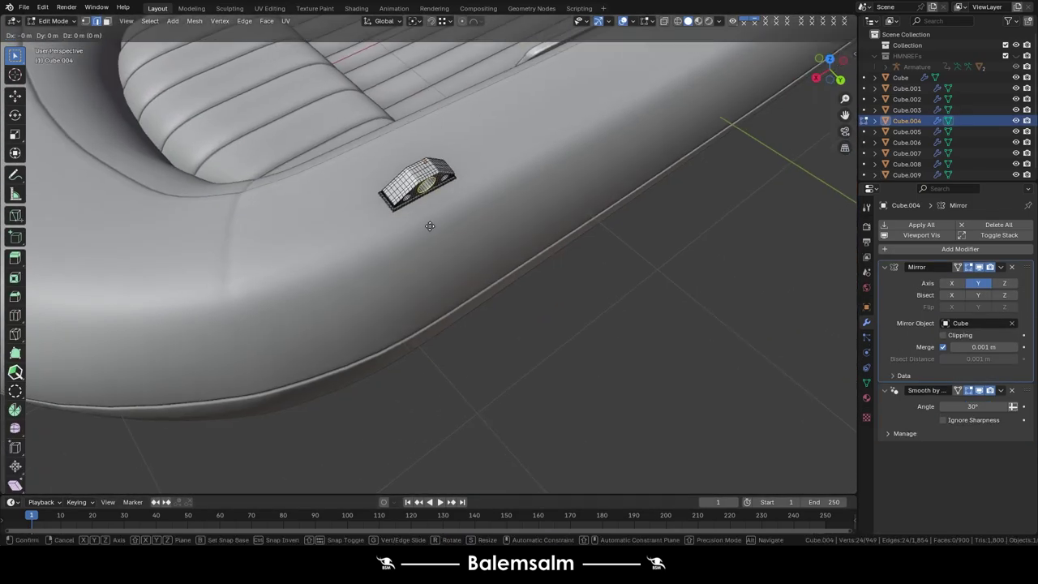
key("shift+d")
left_click(514, 278)
key("p")
key("Tab")
right_click(482, 202)
left_click(520, 219)
scroll(521, 219, "down", 3)
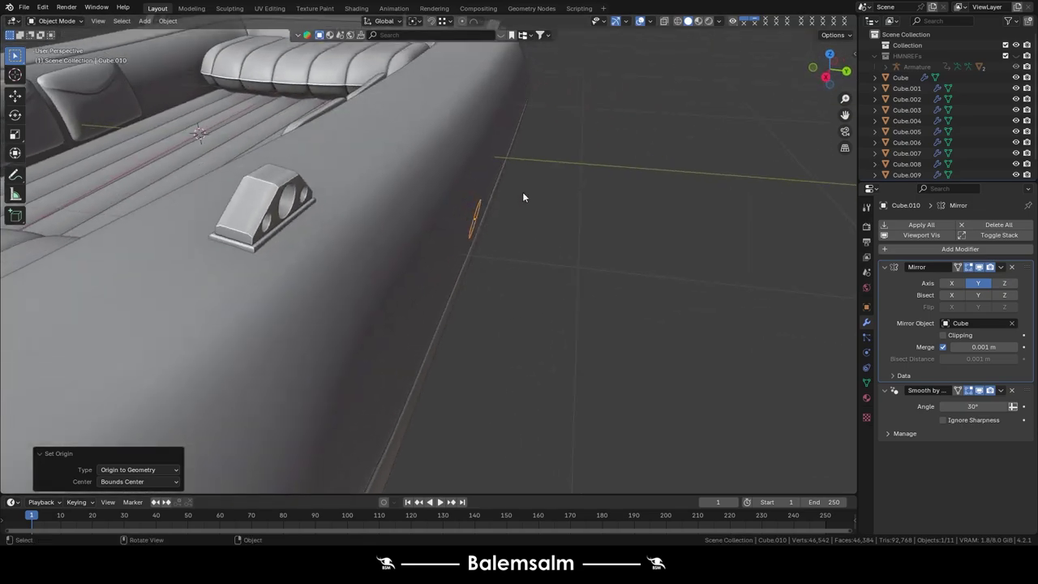
Clear the new ring's rotation and move it along Y.
key("alt+r")
middle_click_drag(486, 196, 136, 308)
key("g")
key("y")
left_click(358, 245)
middle_click_drag(358, 245, 301, 192)
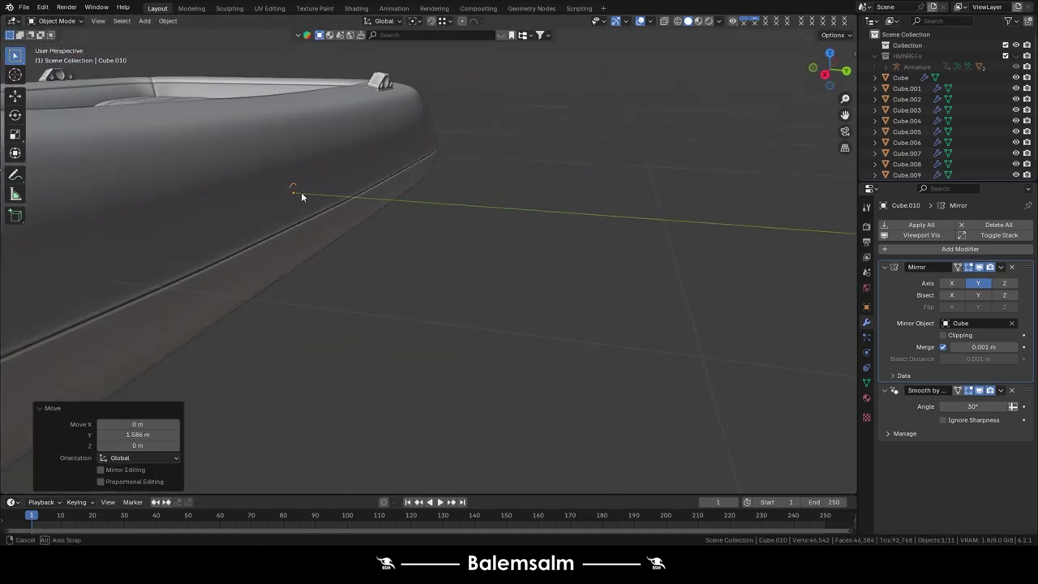
Rotate the ring 90° on Z and move it beside the hull in Right Ortho view.
key("r")
key("z")
key("9")
key("0")
key("Return")
key("grave")
left_click(389, 207)
scroll(407, 178, "up", 3)
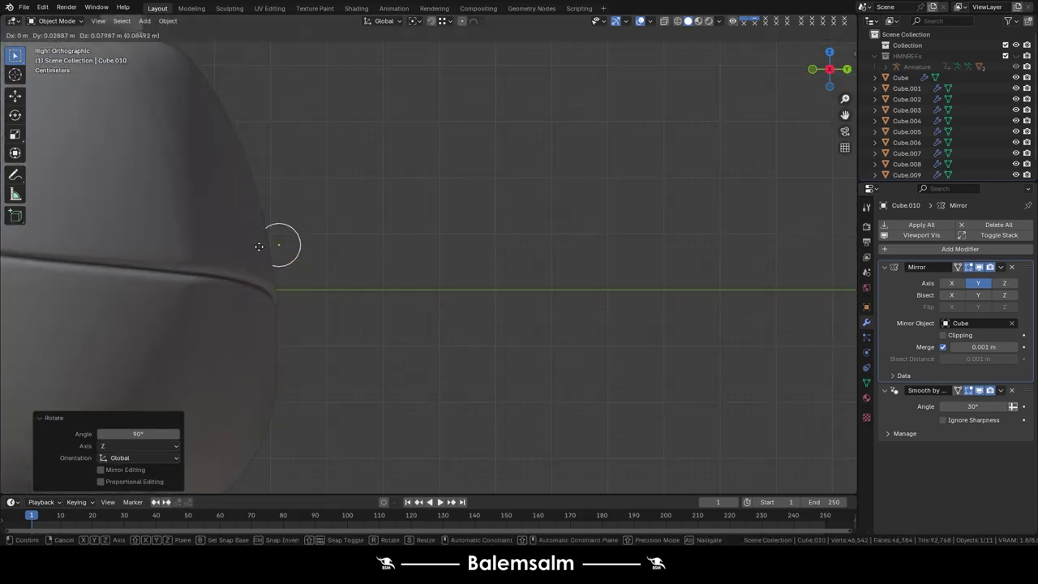
key("g")
key("Return")
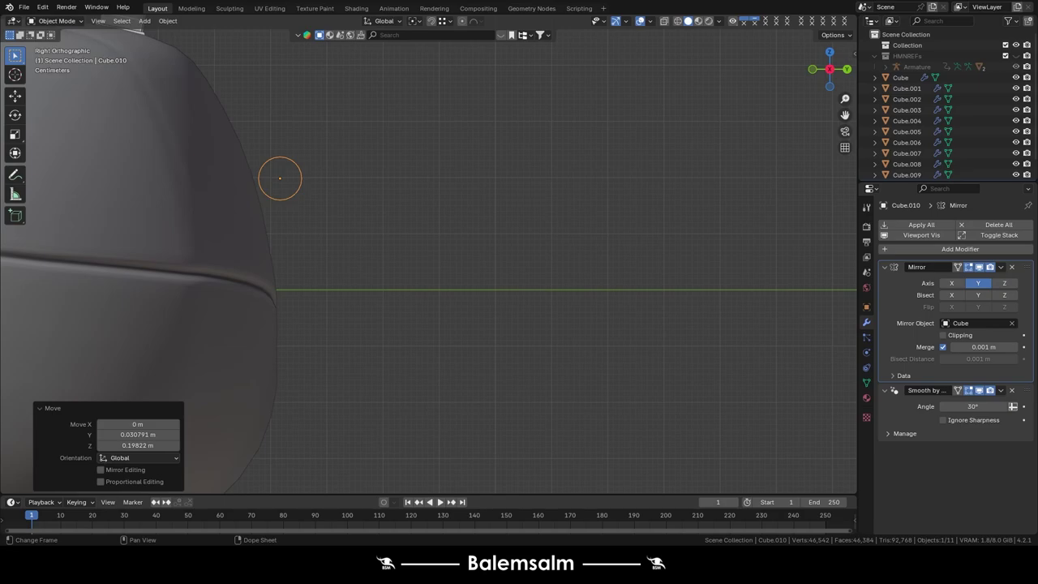
Scale the ring into a thick band and select the vertex path along its left side.
key("Tab")
scroll(304, 198, "up", 4)
left_click(359, 280)
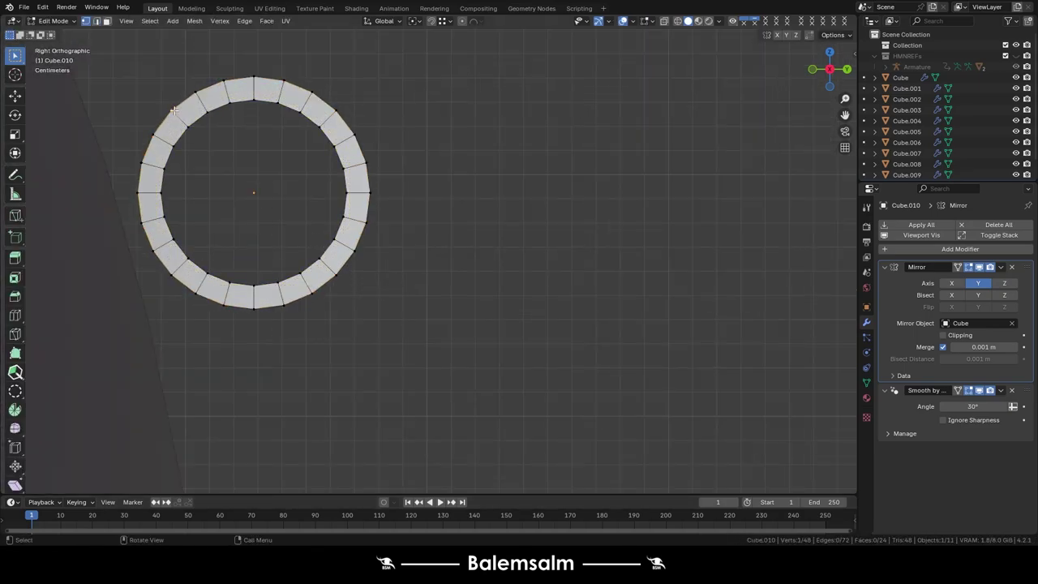
left_click(158, 161)
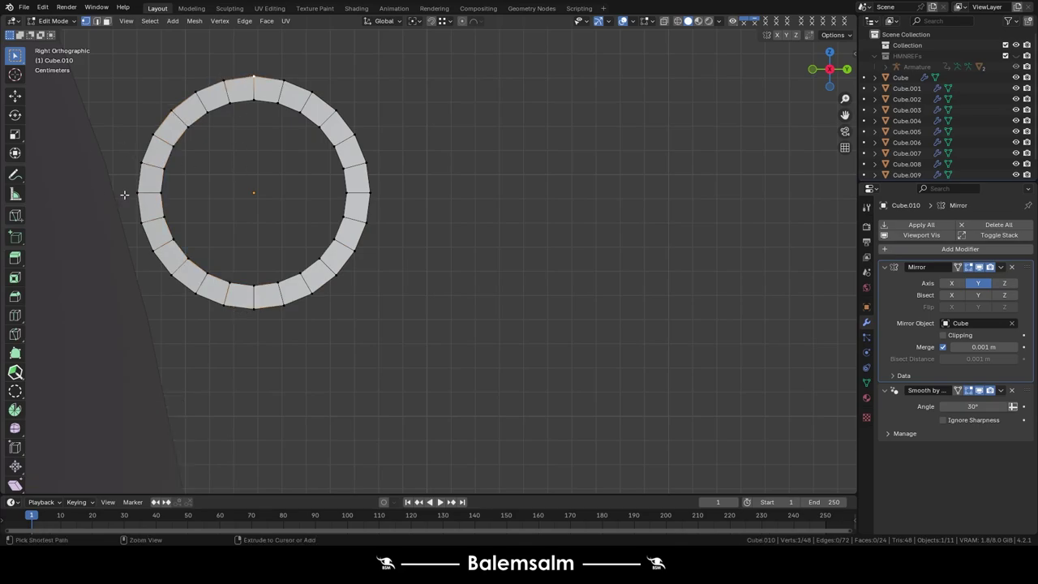
key("ctrl+z")
left_click(197, 295, "ctrl")
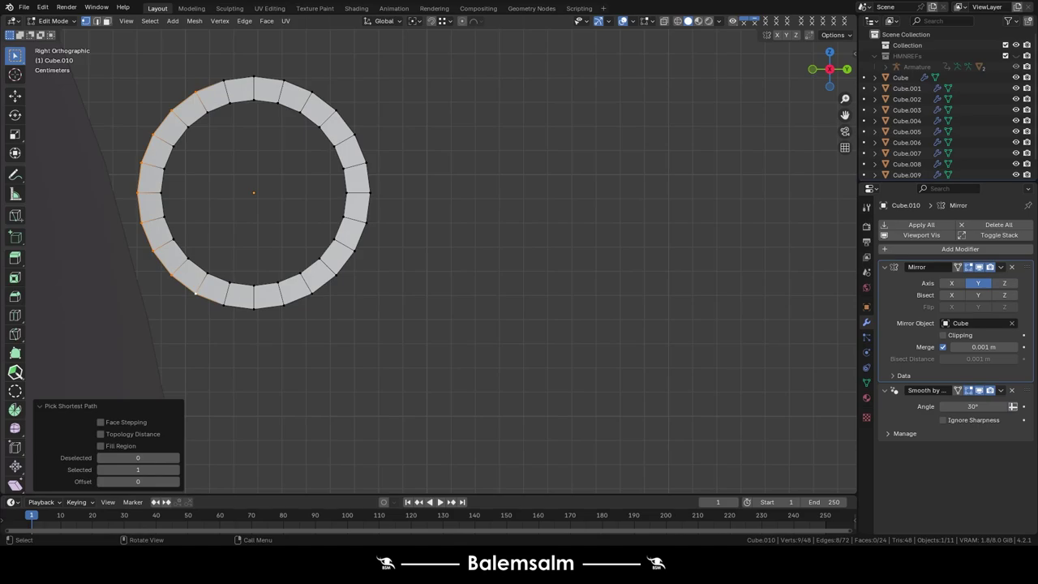
Flatten the left vertices to zero Y width and stretch them taller into a mounting base.
key("Escape")
key("s")
key("y")
key("0")
key("Return")
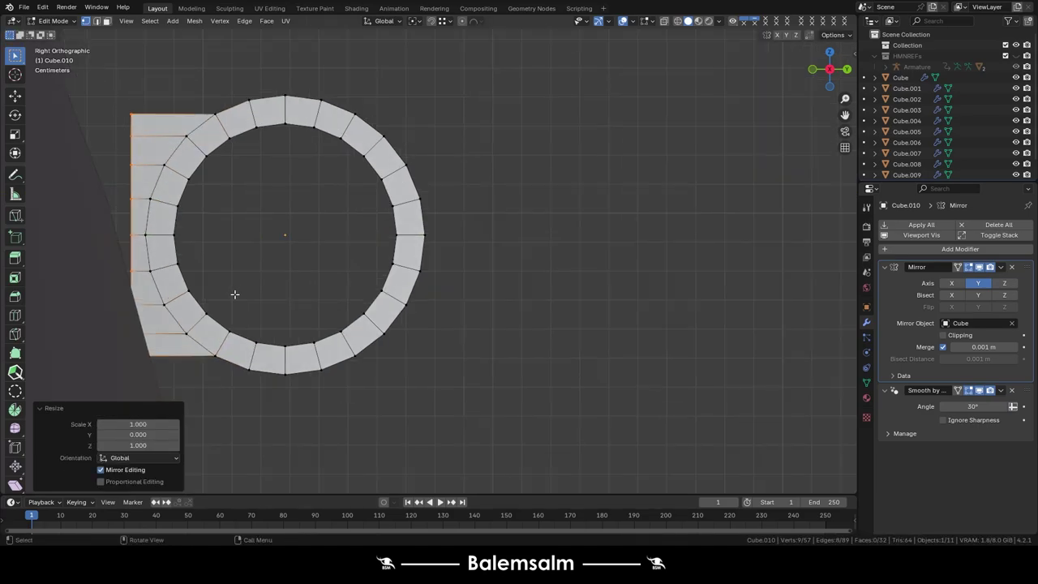
key("s")
key("z")
key("Escape")
left_click(377, 228)
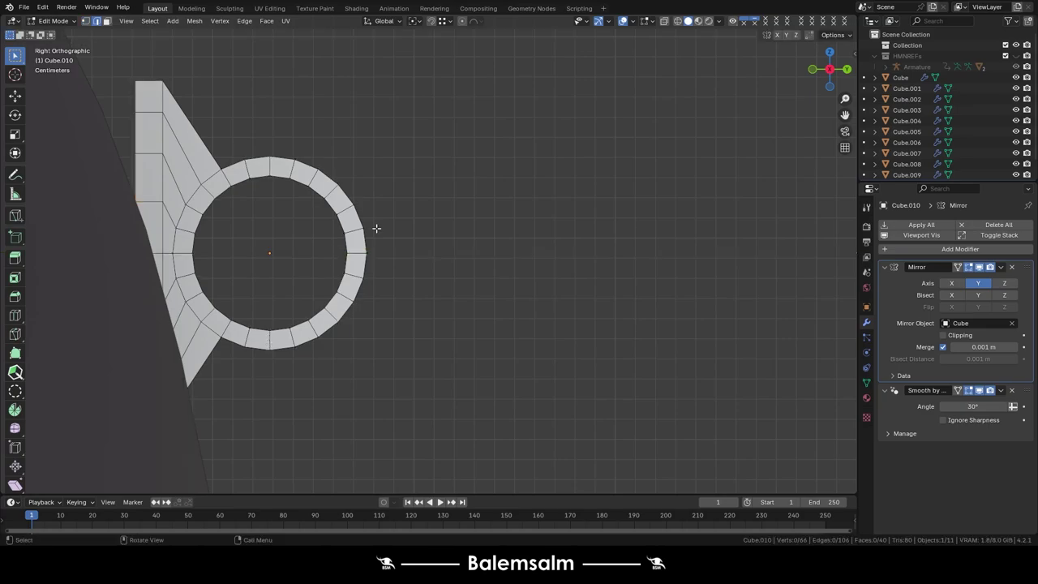
Delete the ring's right-hand faces to leave a C shape.
left_click_drag(304, 305, 305, 304)
scroll(383, 238, "up", 2)
left_click_drag(309, 342, 309, 342)
key("x")
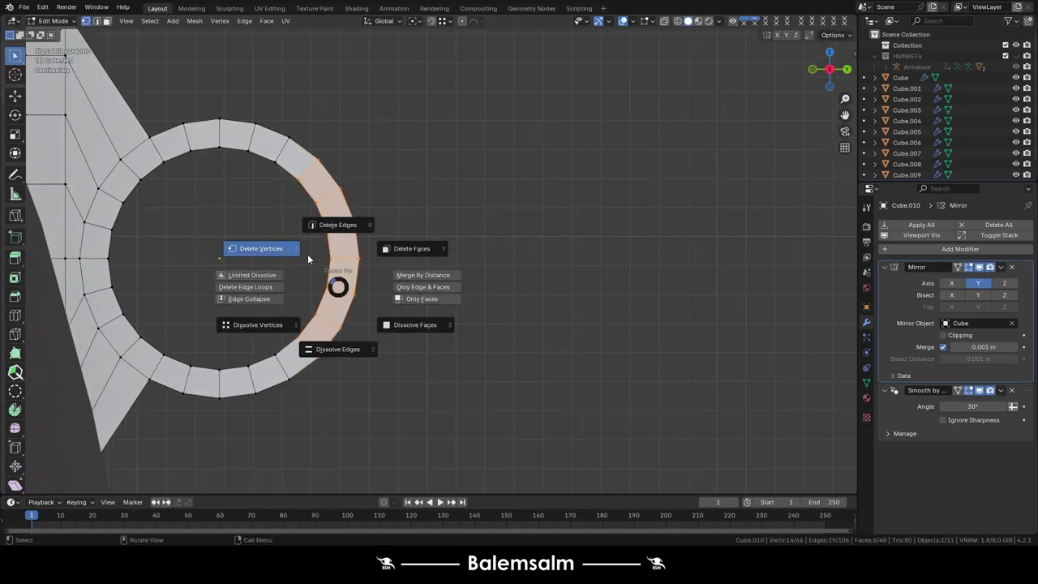
left_click(307, 254)
key("ctrl+z")
key("x")
left_click(400, 258)
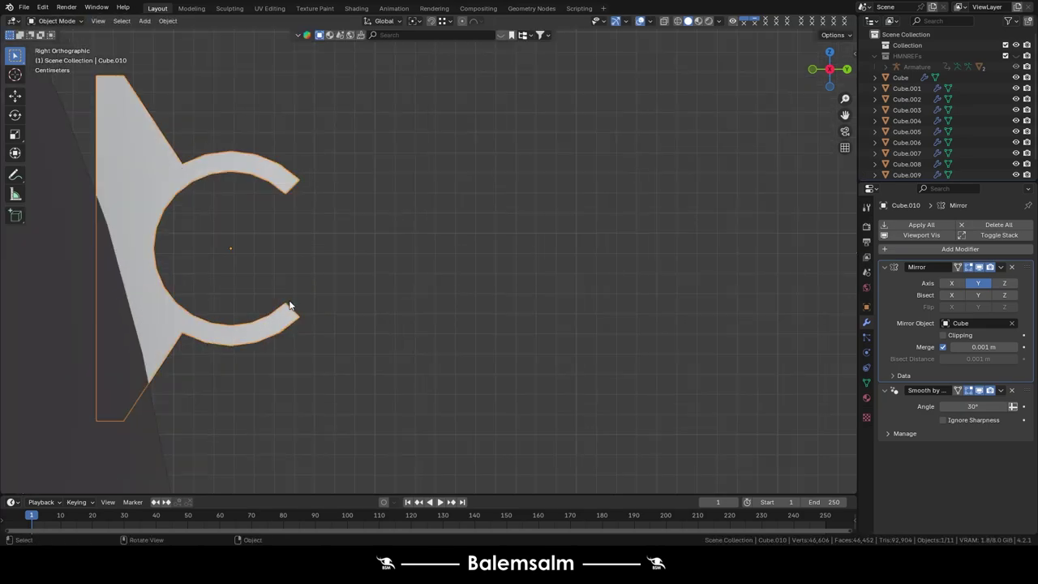
Tilt the C-shaped clip slightly and offset its back strip along Z.
key("a")
key("r")
left_click(317, 294)
mouse_move(317, 295)
middle_mouse_down()
mouse_move(235, 258)
mouse_move(268, 269)
mouse_move(256, 235)
middle_mouse_up()
key("g")
key("z")
key("z")
left_click(266, 278)
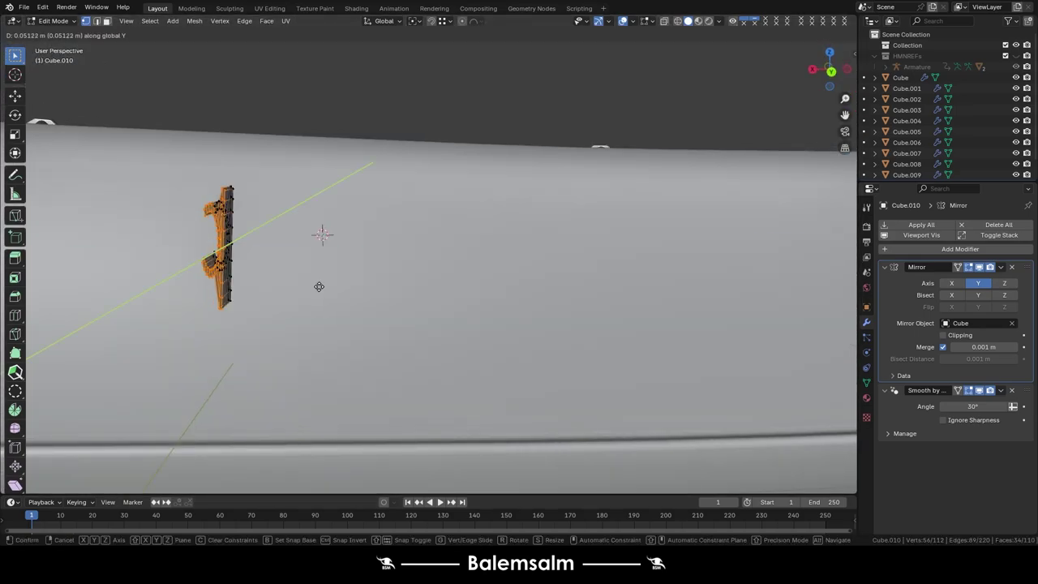
left_click(367, 300)
scroll(367, 300, "down", 5)
mouse_move(295, 268)
middle_mouse_down()
mouse_move(320, 287)
mouse_move(329, 187)
middle_mouse_up()
Extrude the clip's back faces outward along their normals into a thicker back plate.
key("KP_Decimal")
key("ctrl+r")
left_click(333, 187)
left_click(373, 211)
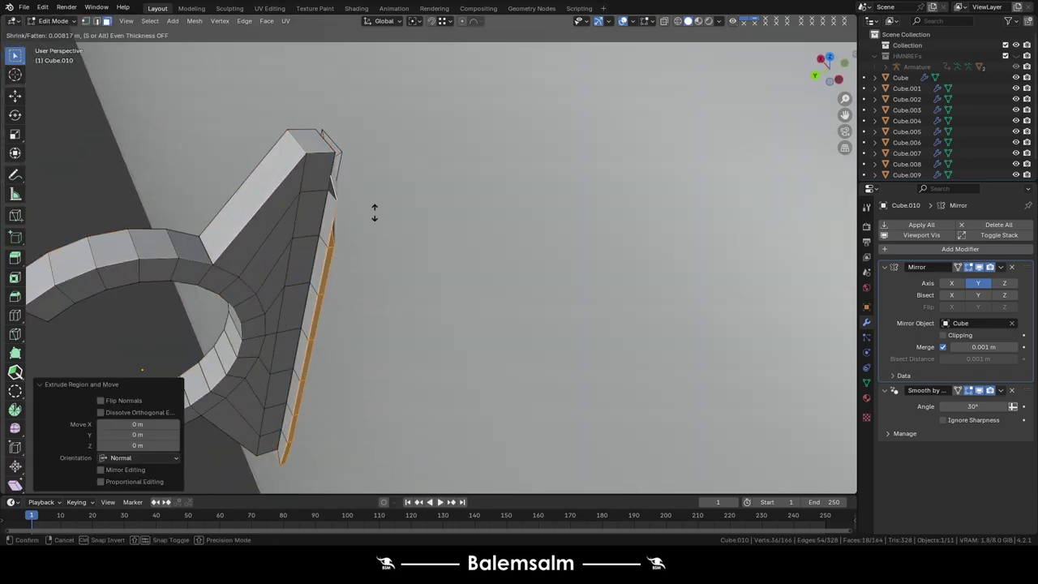
left_click(632, 20)
left_click(623, 22)
left_click(622, 22)
left_click(631, 20)
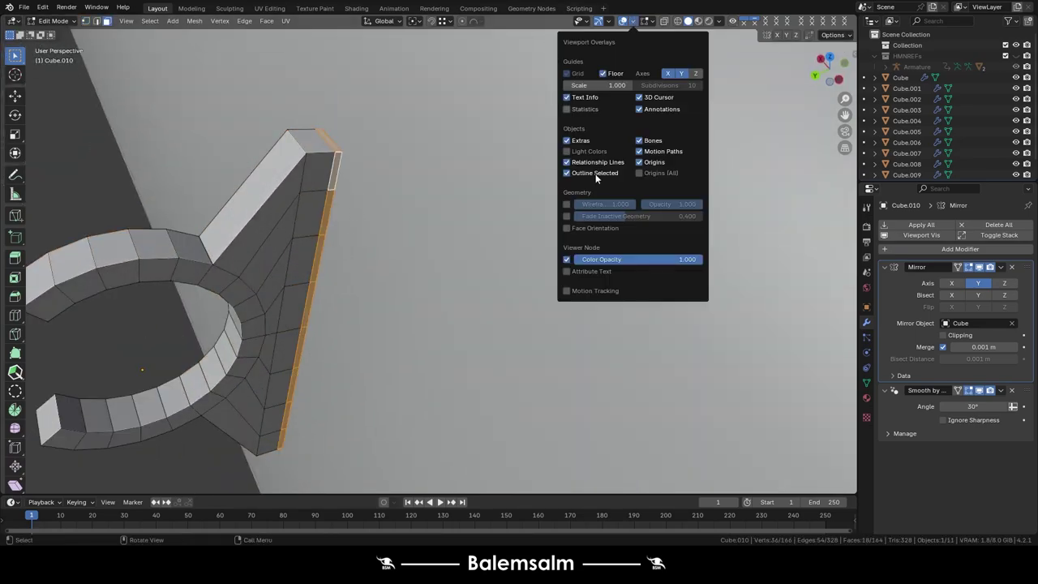
key("a")
left_click(297, 185)
key("ctrl+z")
key("g")
key("z")
left_click(373, 205)
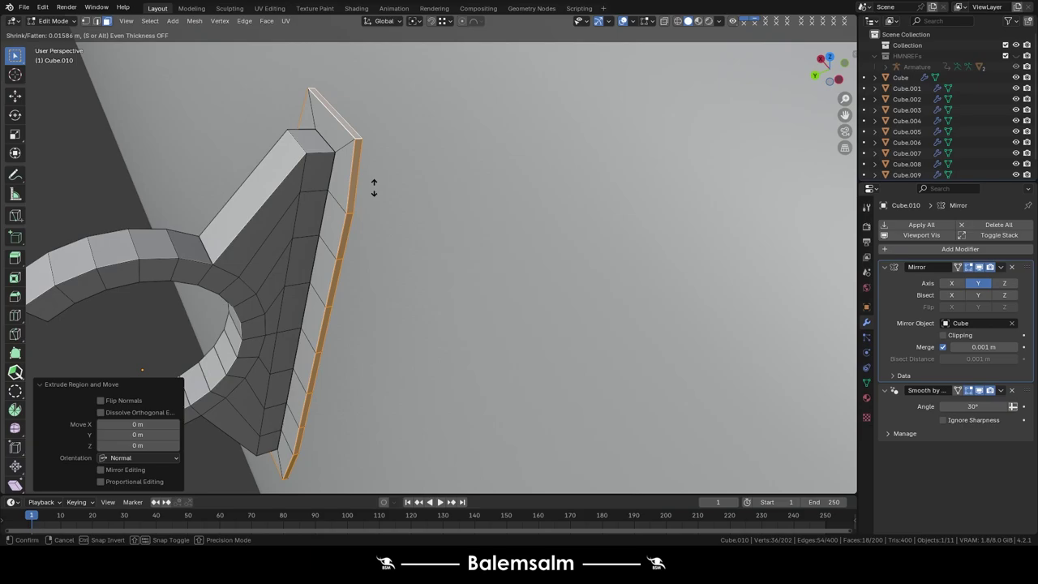
Move the clip along Y so it sits against the hull rail.
key("m")
key("b")
key("Tab")
scroll(373, 140, "down", 5)
middle_click_drag(373, 139, 446, 95)
key("grave")
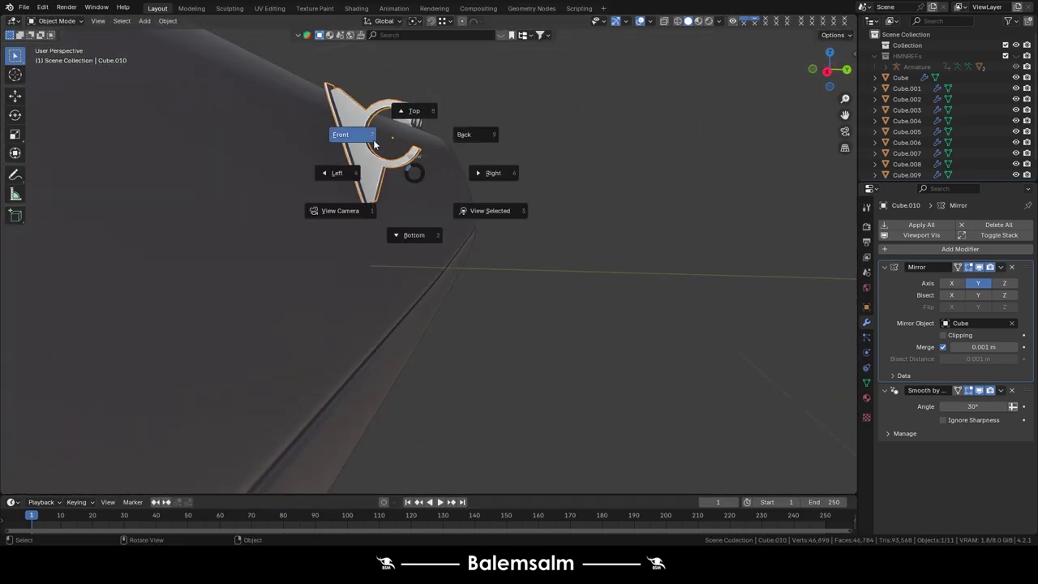
left_click(341, 128)
key("grave")
left_click(540, 153)
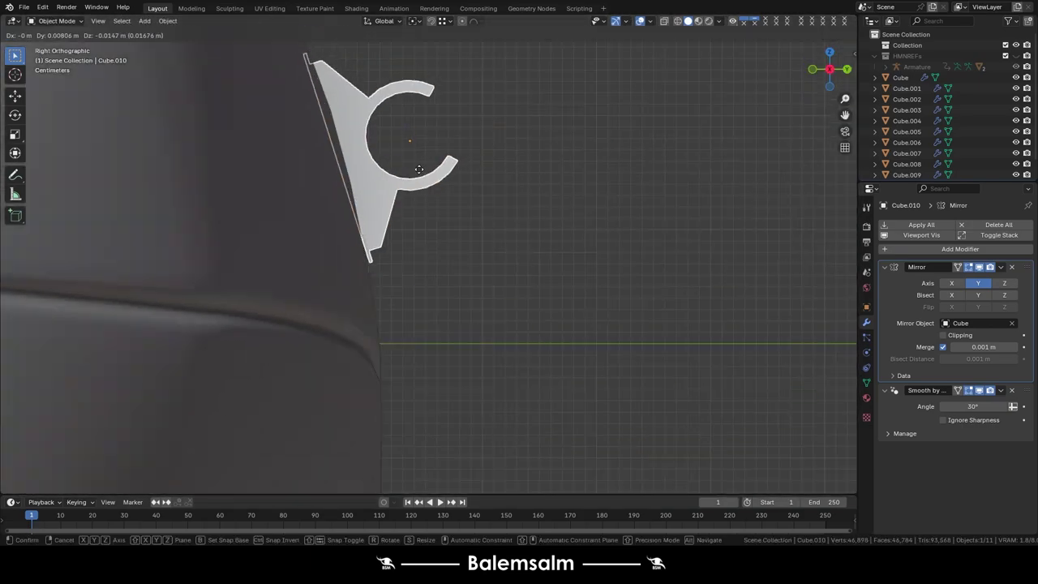
mouse_move(420, 155)
middle_mouse_down()
mouse_move(405, 208)
mouse_move(389, 222)
middle_mouse_up()
key("g")
key("y")
left_click(382, 209)
Add a centred loop cut along the clip's back plate.
key("Tab")
scroll(389, 223, "up", 5)
left_click(278, 154)
left_click(271, 151)
right_click(272, 151)
scroll(271, 151, "down", 4)
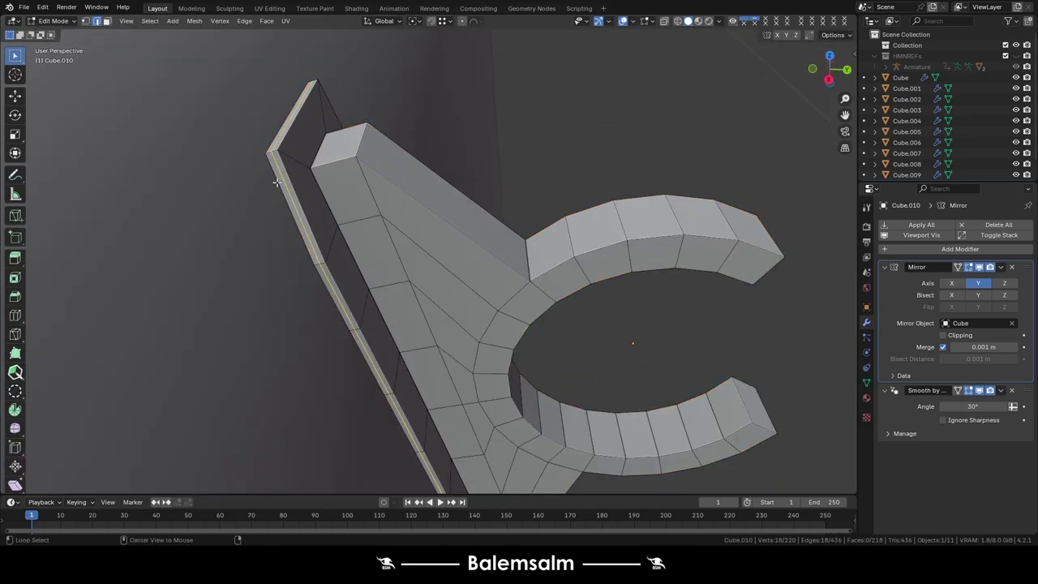
middle_click_drag(272, 150, 653, 225)
Add a new vertex group to the clip in the Mesh Data properties.
left_click(866, 382)
left_click(1024, 260)
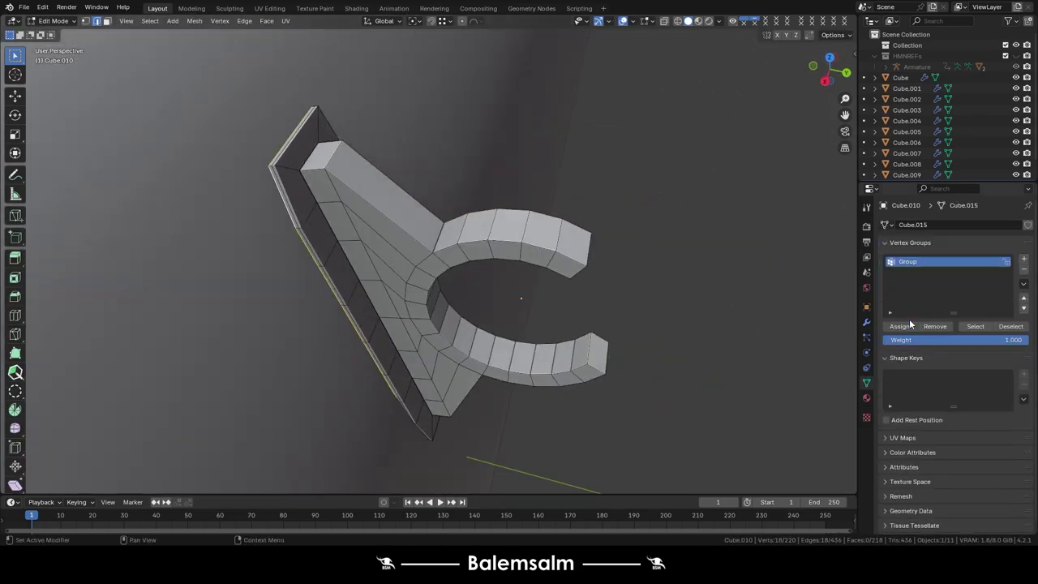
key("Tab")
left_click(866, 321)
left_click(932, 249)
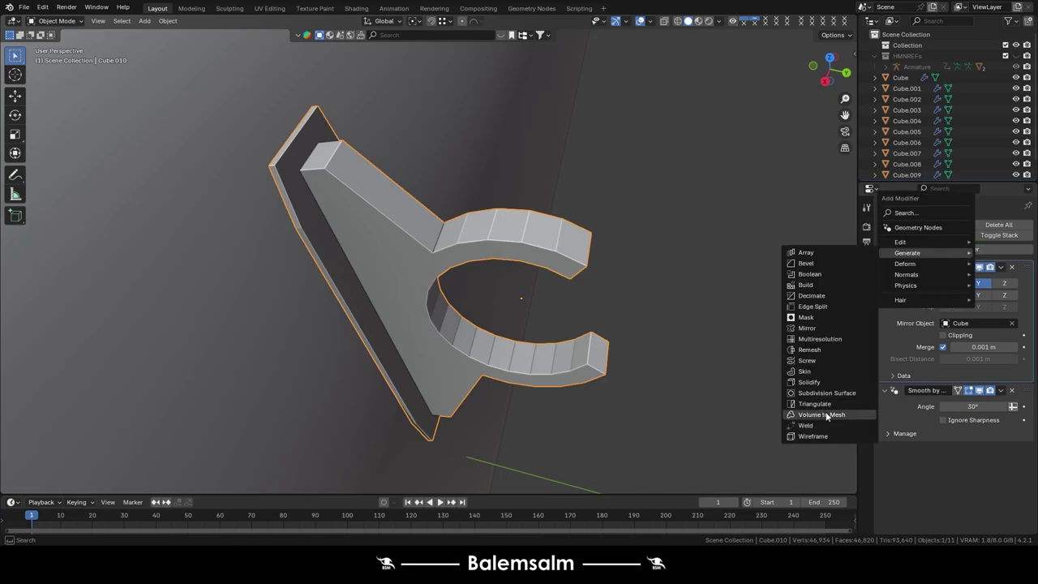
Add a Shrinkwrap modifier targeting Cube.001, limited to the vertex group Group.
left_click(811, 350)
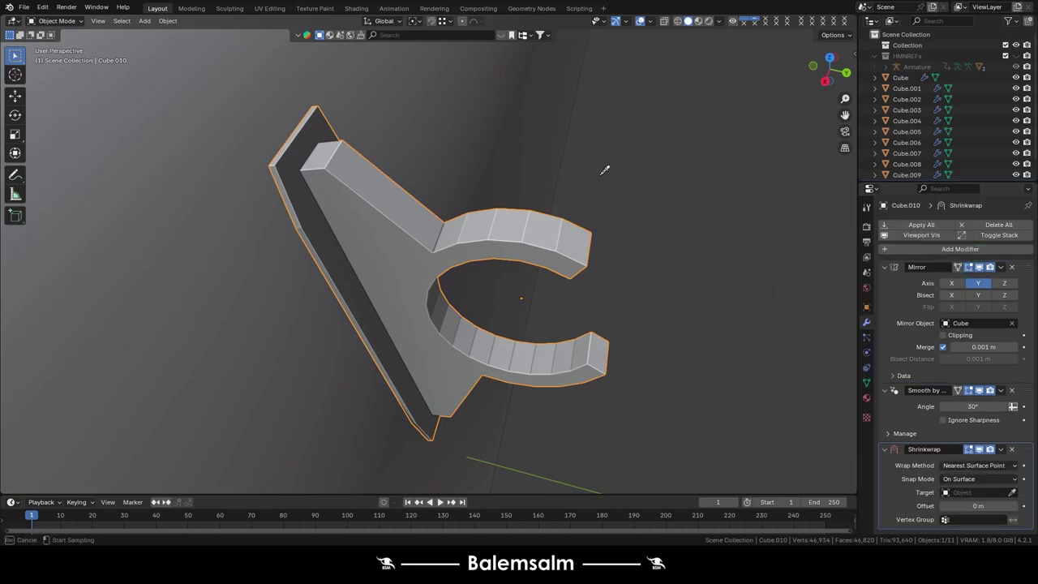
left_click(973, 519)
left_click(969, 503)
middle_click_drag(517, 218, 466, 143)
scroll(465, 143, "down", 3)
Assign the clip's back vertices to Group with weight 1.000.
key("g")
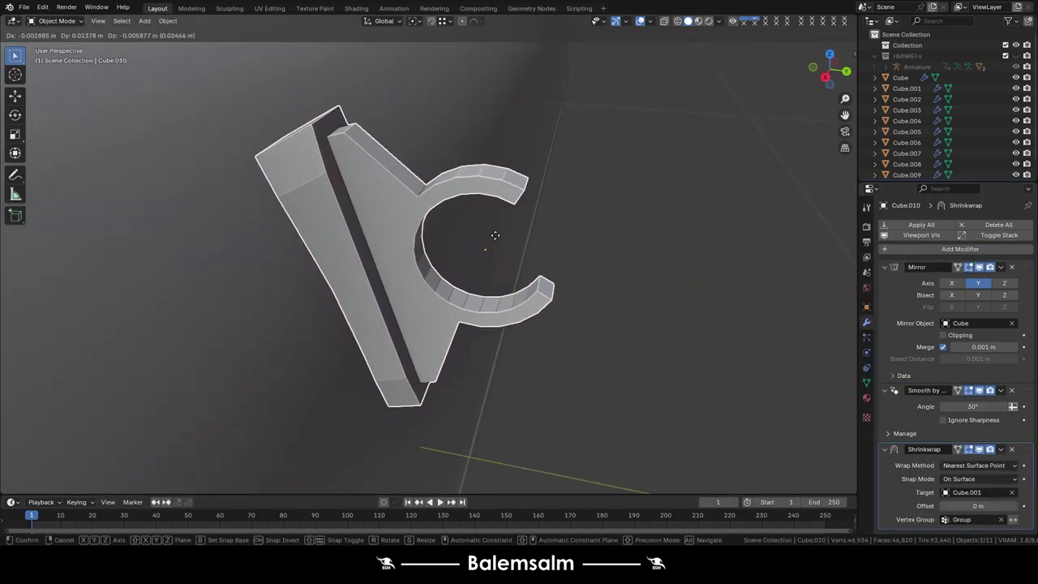
key("Escape")
key("Tab")
scroll(316, 240, "up", 6)
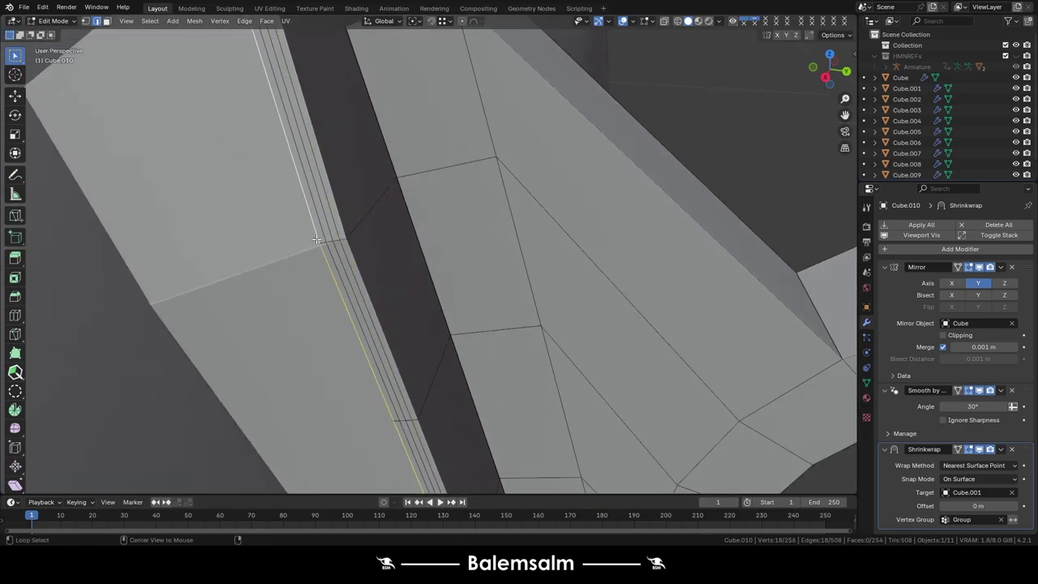
left_click(867, 381)
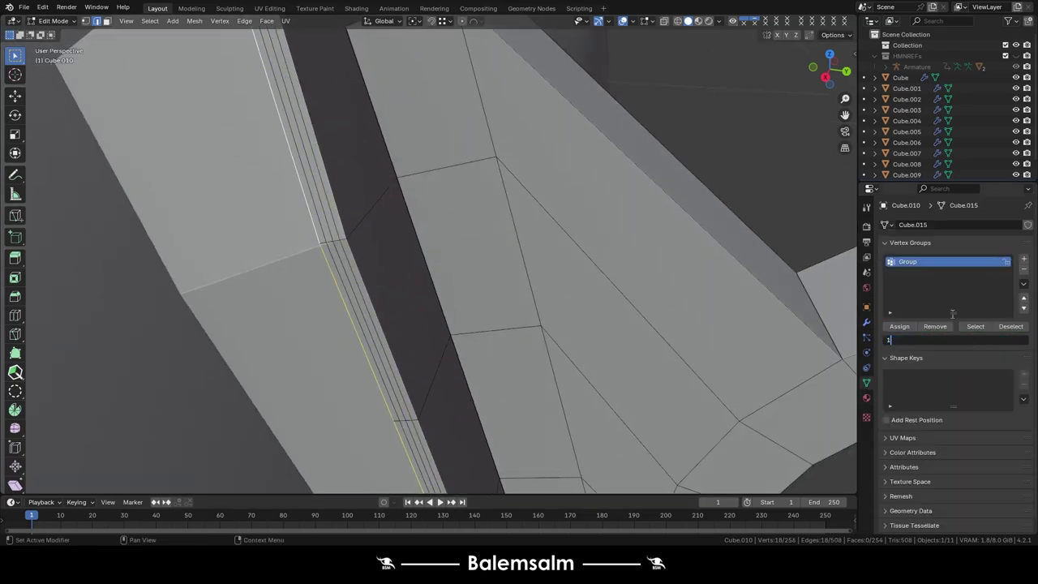
key("BackSpace")
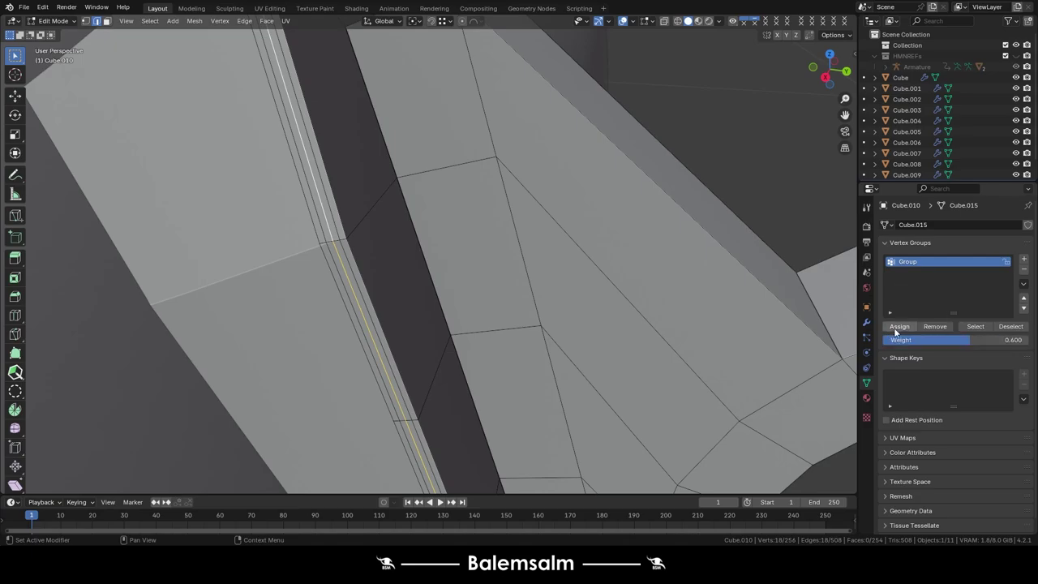
key("Tab")
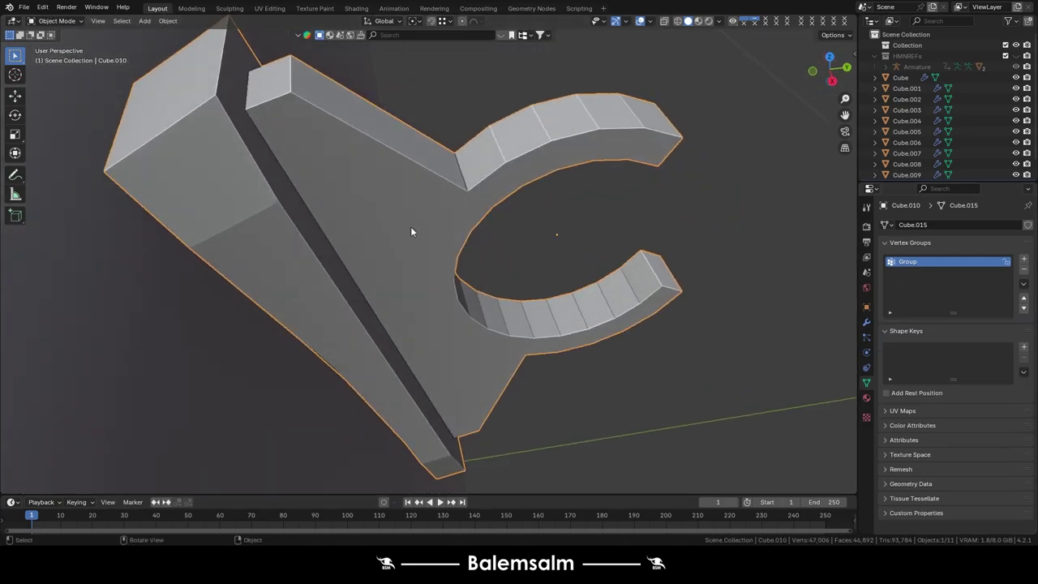
Set the clip's origin to geometry, rotate it 2.15°, and slide it along Y onto the hull.
key("KP_1")
key("ctrl+KP_3")
right_click(487, 218)
left_click(564, 230)
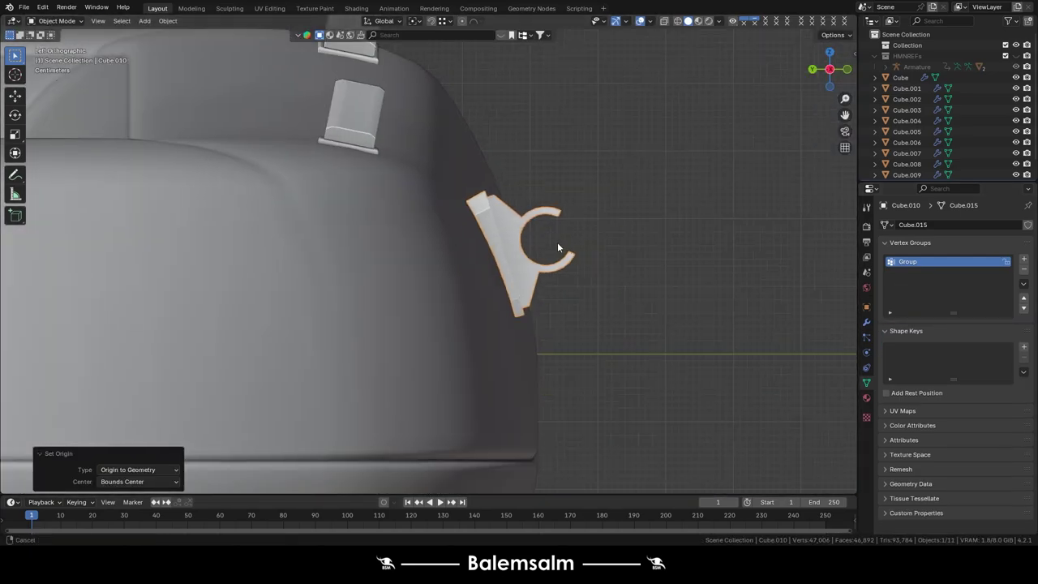
key("r")
left_click(114, 396)
key("g")
key("y")
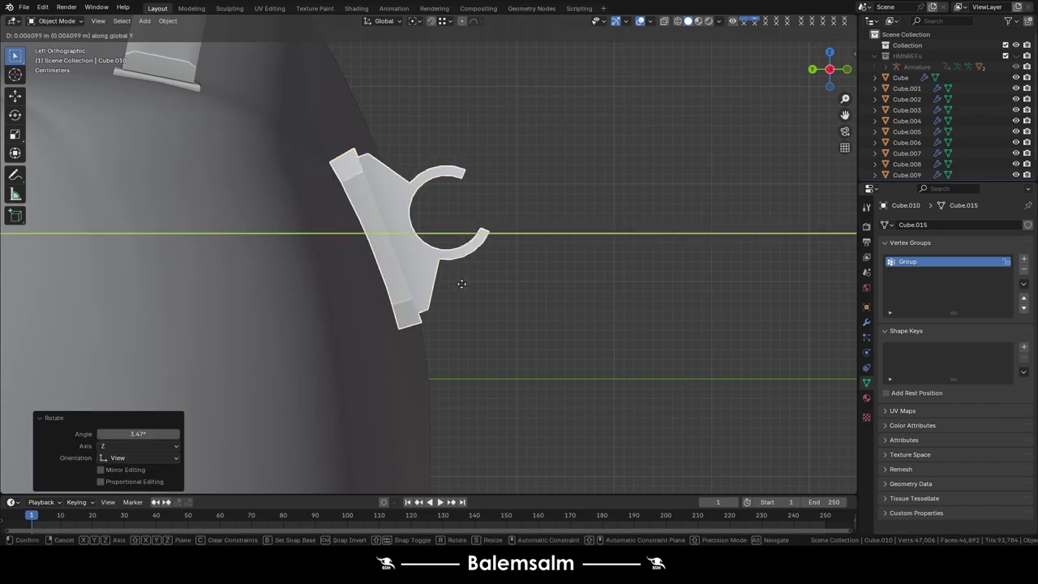
left_click(457, 283)
scroll(417, 232, "down", 3)
scroll(340, 204, "up", 1)
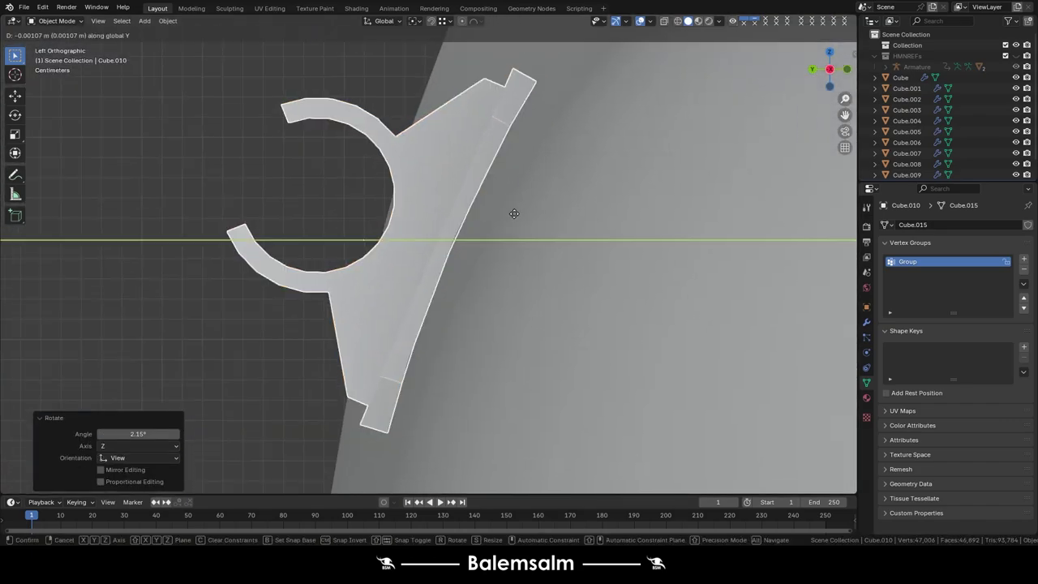
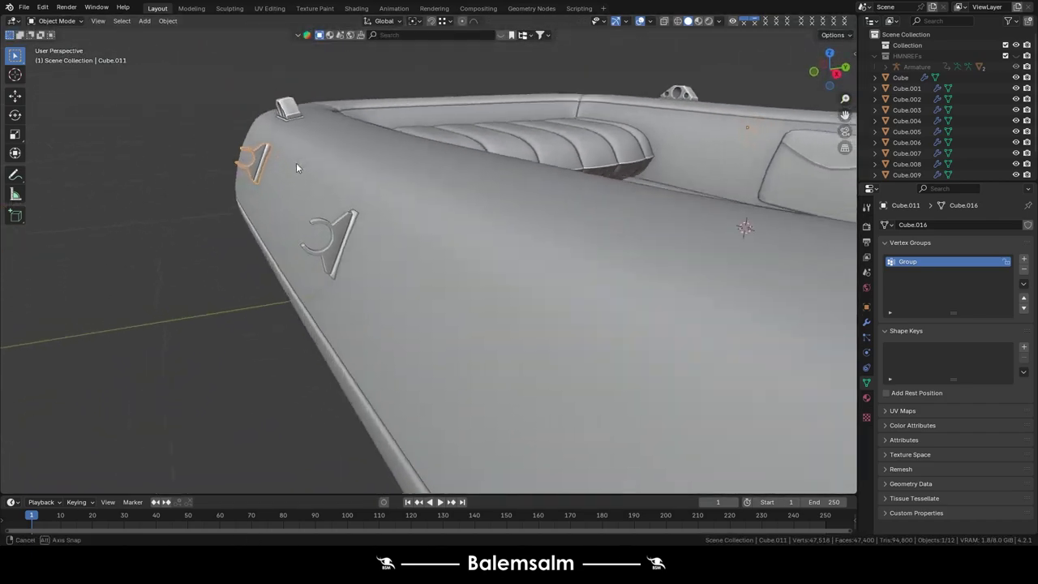
Inspect the C-shaped hooks on the hull and save the scene as 2024.09.21.infboat.blend.
middle_click_drag(309, 156, 287, 173)
left_click(297, 245, "shift")
left_click(297, 245)
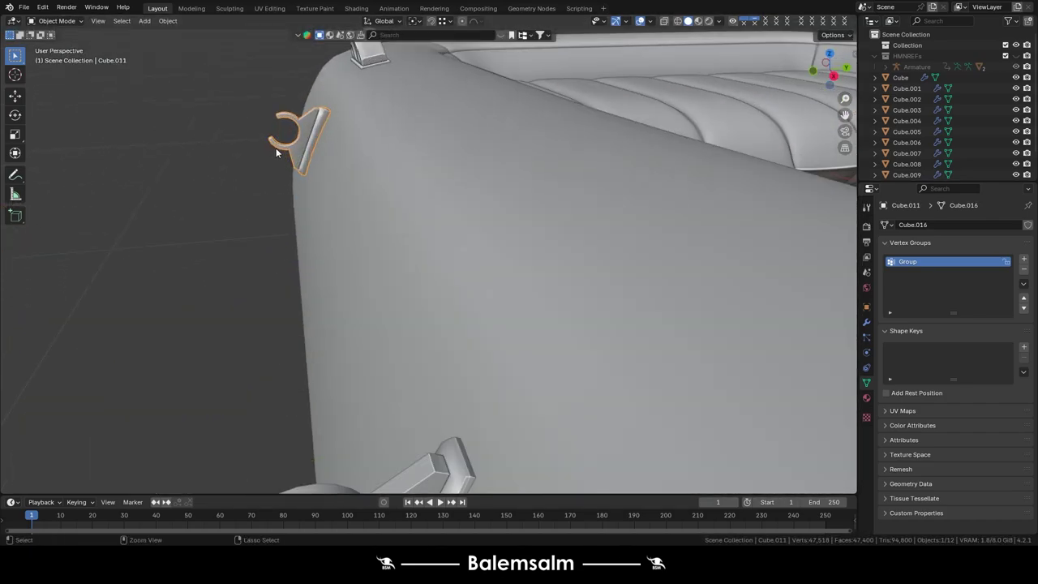
key("ctrl+s")
middle_click_drag(181, 203, 361, 217)
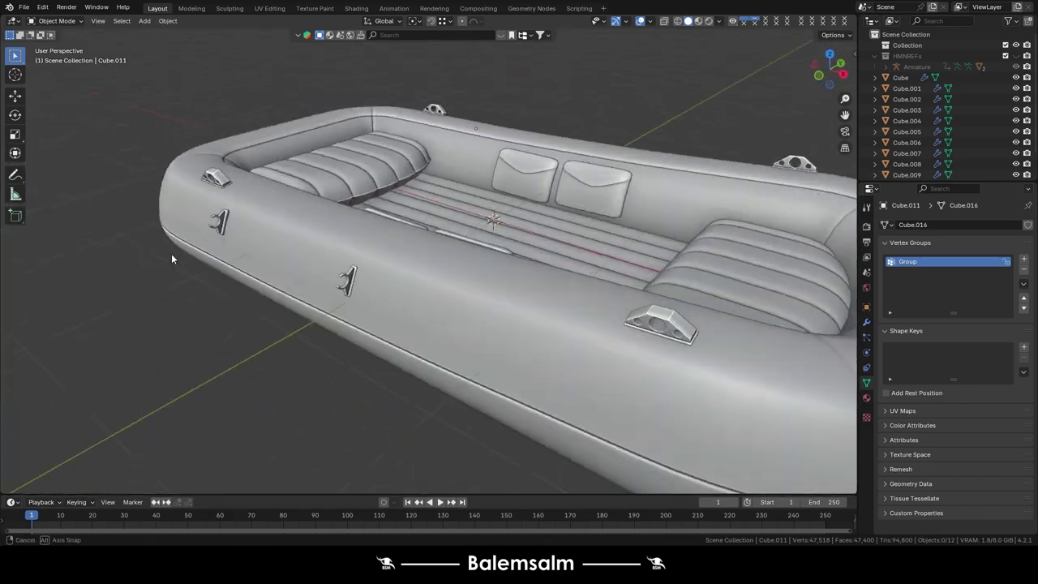
middle_click_drag(171, 255, 300, 266)
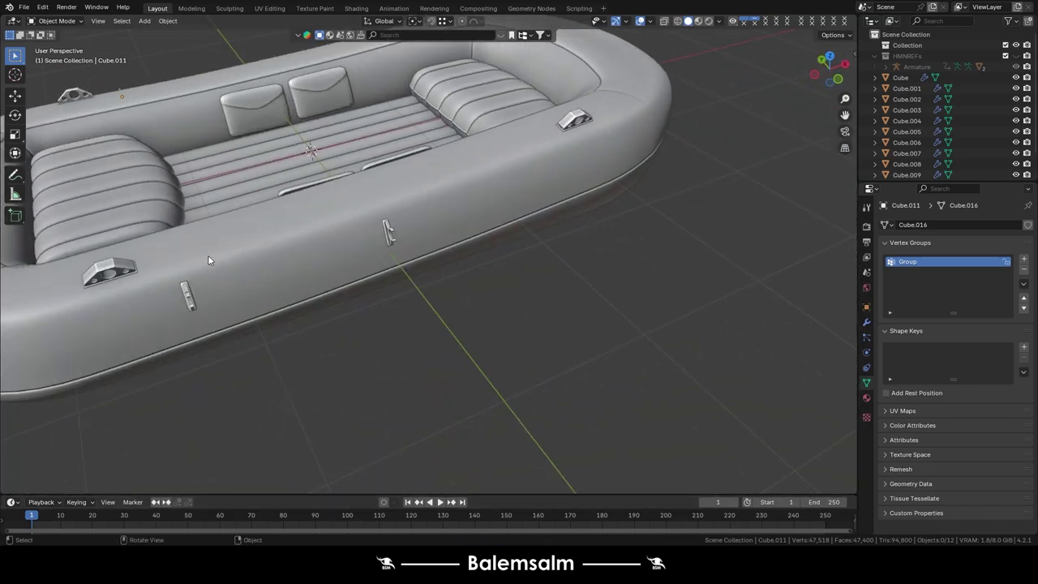
middle_click_drag(208, 260, 384, 243)
Add a 26-vertex cylinder and lay it on its side.
key("shift+a")
left_click(442, 303)
type("3")
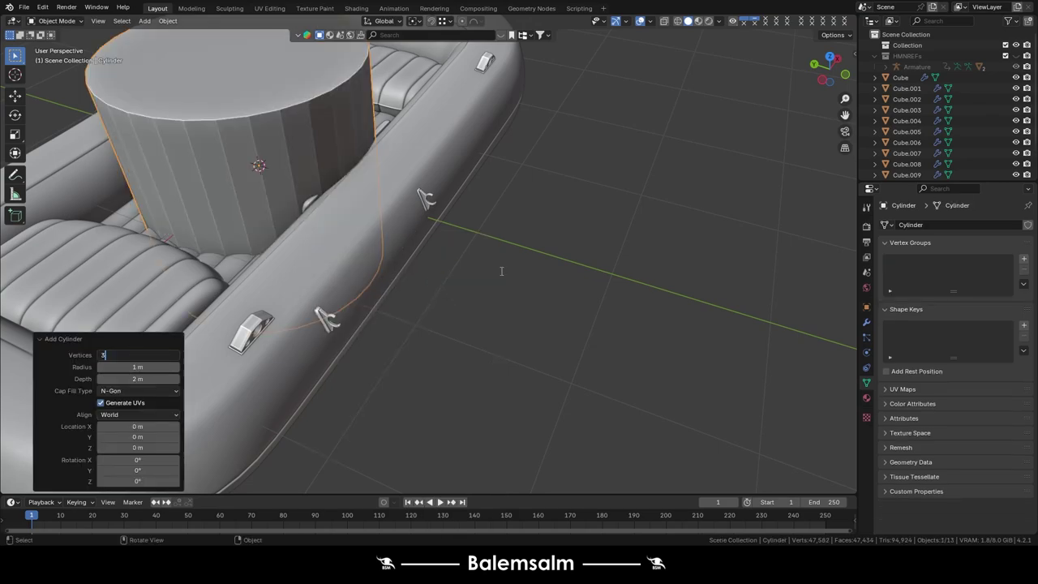
key("BackSpace")
type("26")
key("Return")
scroll(463, 251, "down", 3)
left_click(463, 251)
Position the cylinder beside the hull at the hooks' height.
key("KP_7")
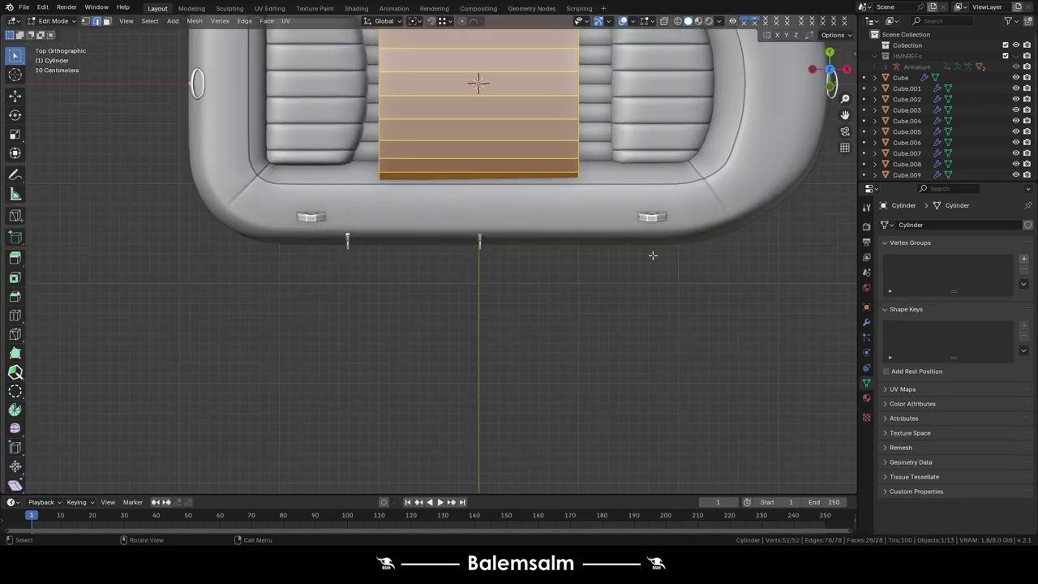
key("g")
key("y")
left_click(451, 62)
key("grave")
left_click(293, 222)
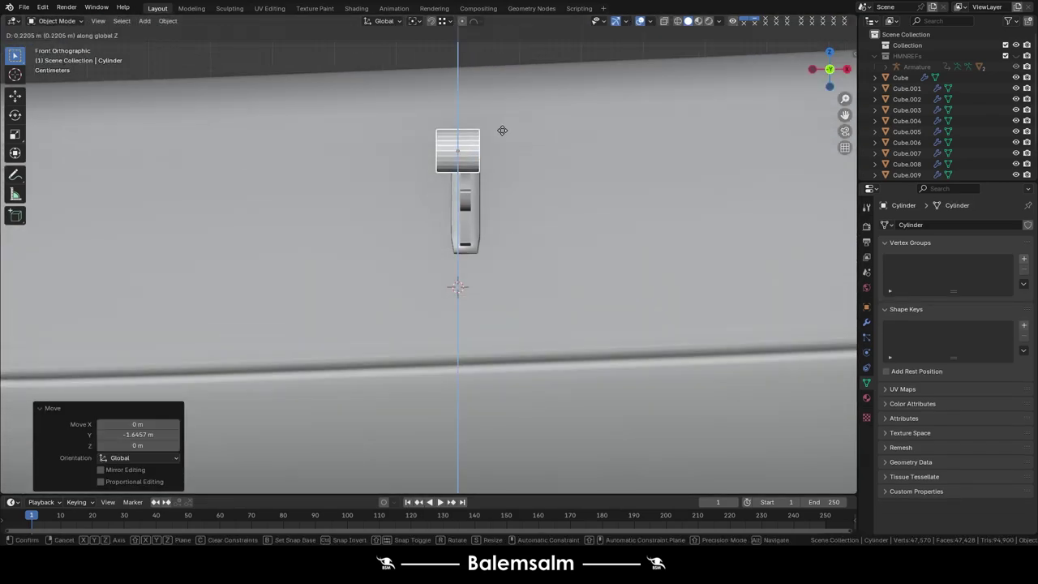
middle_click_drag(457, 287, 424, 163)
key("grave")
left_click(328, 96)
key("g")
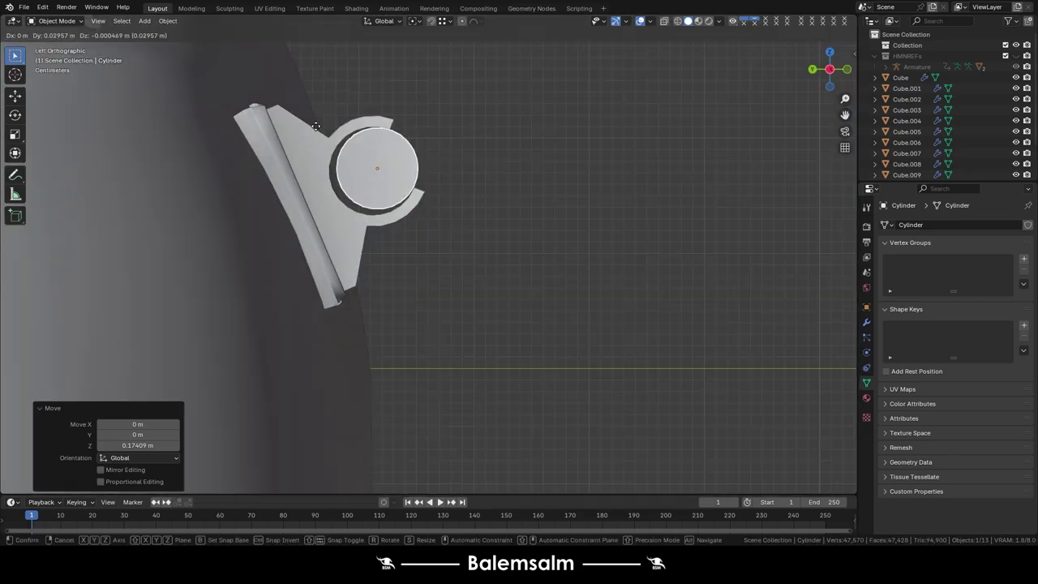
Stretch the rod's end along X through both hooks and save the file.
key("Tab")
middle_click_drag(505, 165, 503, 151)
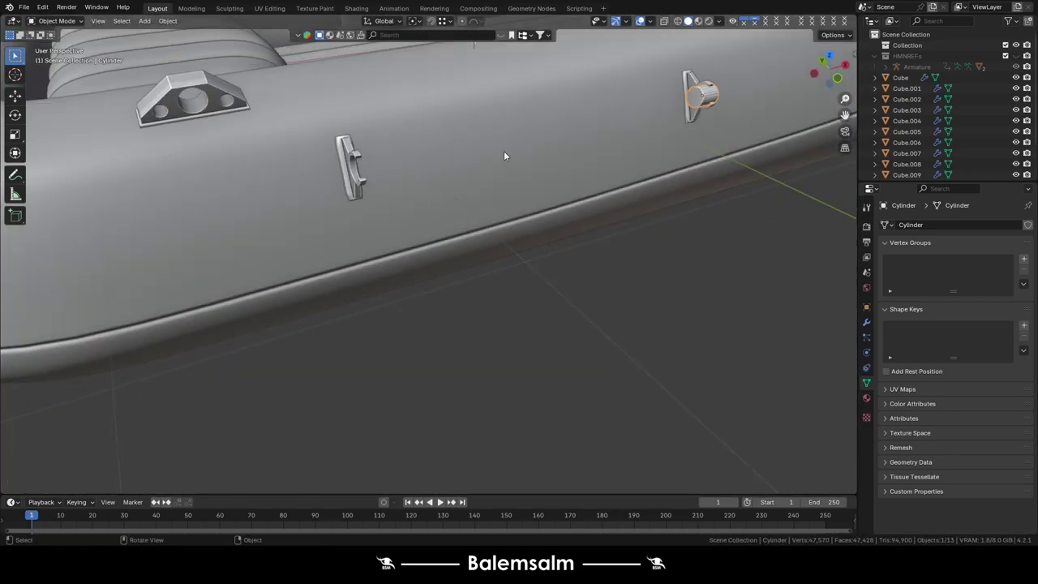
key("g")
key("x")
left_click(244, 172)
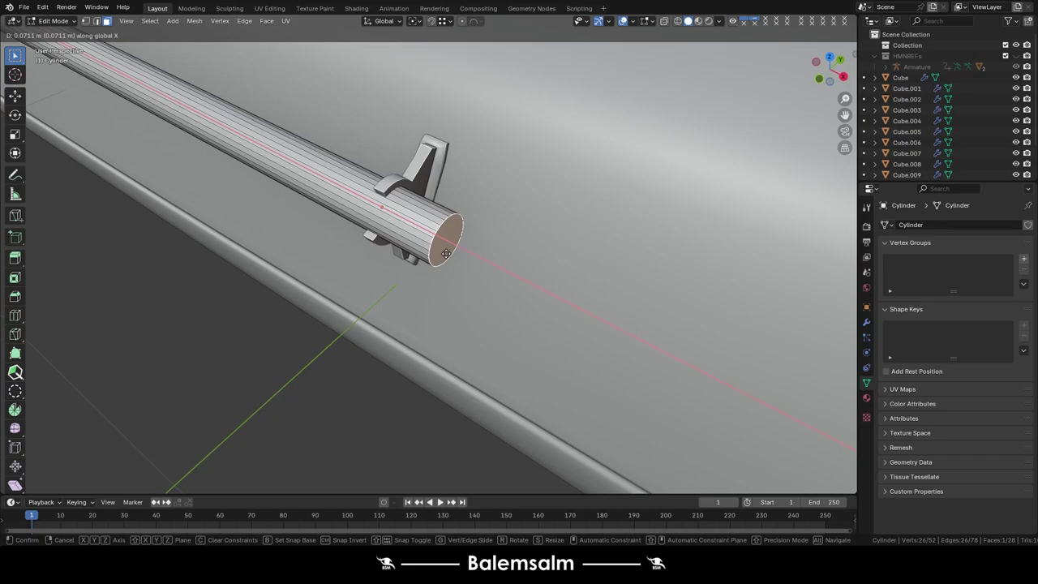
key("Tab")
key("ctrl+s")
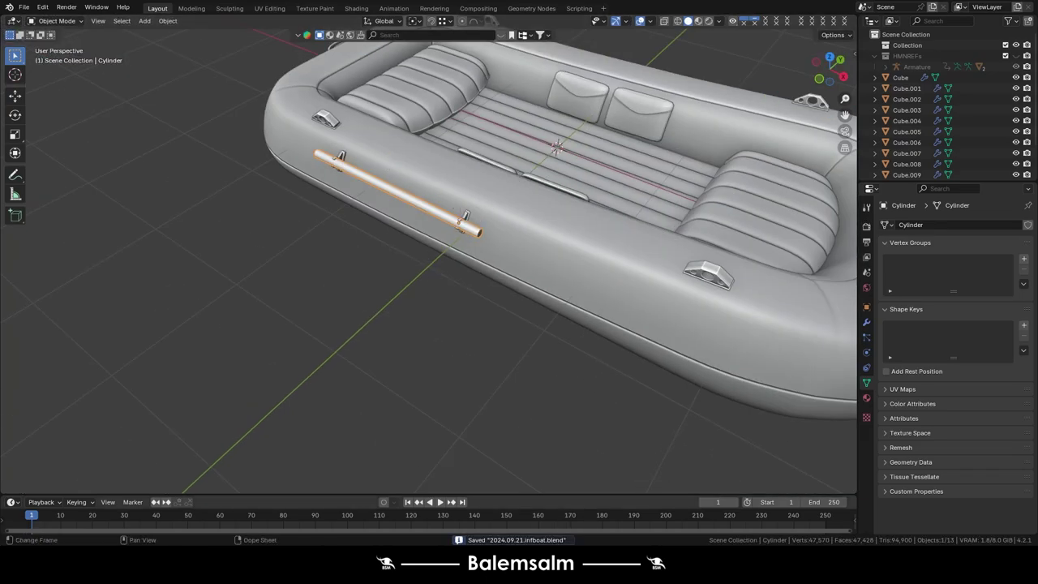
key("Tab")
key("KP_Decimal")
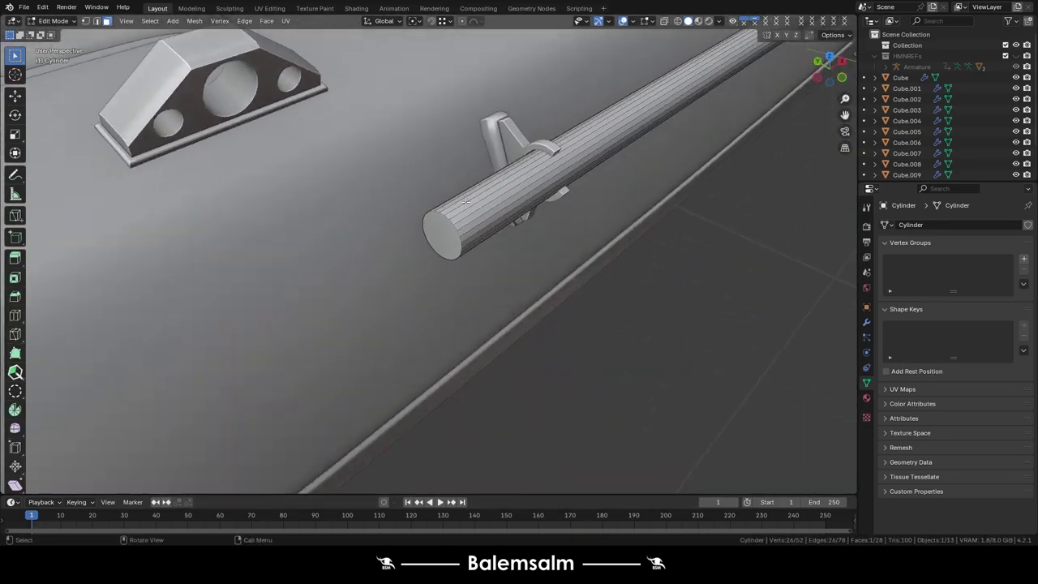
Extrude and scale the rod's end face into a thicker collar, offset along Y.
left_click(522, 256)
key("e")
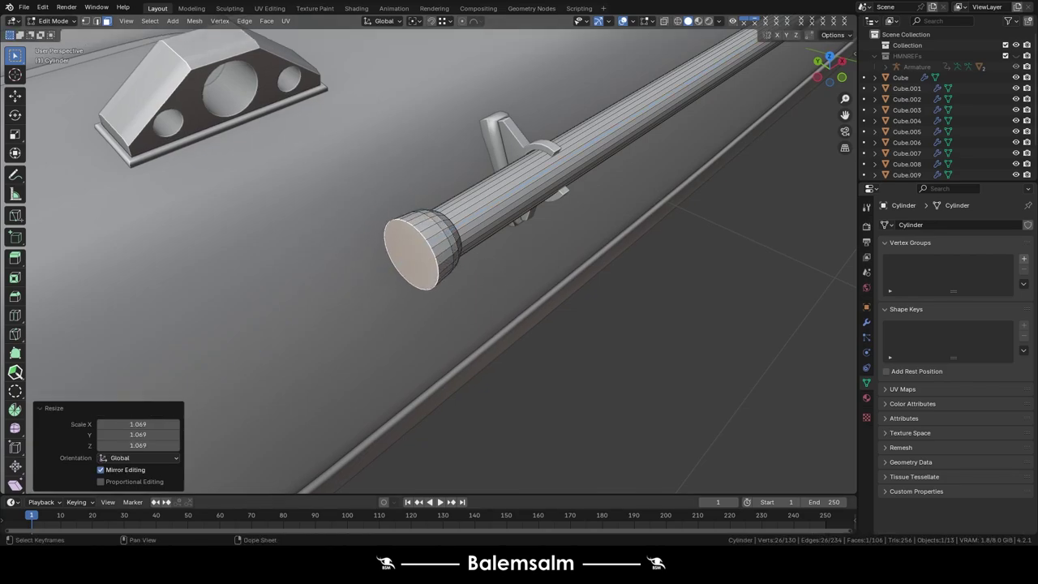
scroll(493, 274, "down", 5)
mouse_move(493, 274)
middle_mouse_down()
mouse_move(489, 243)
mouse_move(502, 243)
mouse_move(480, 280)
middle_mouse_up()
key("e")
scroll(522, 234, "up", 3)
key("s")
left_click(519, 229)
key("g")
key("y")
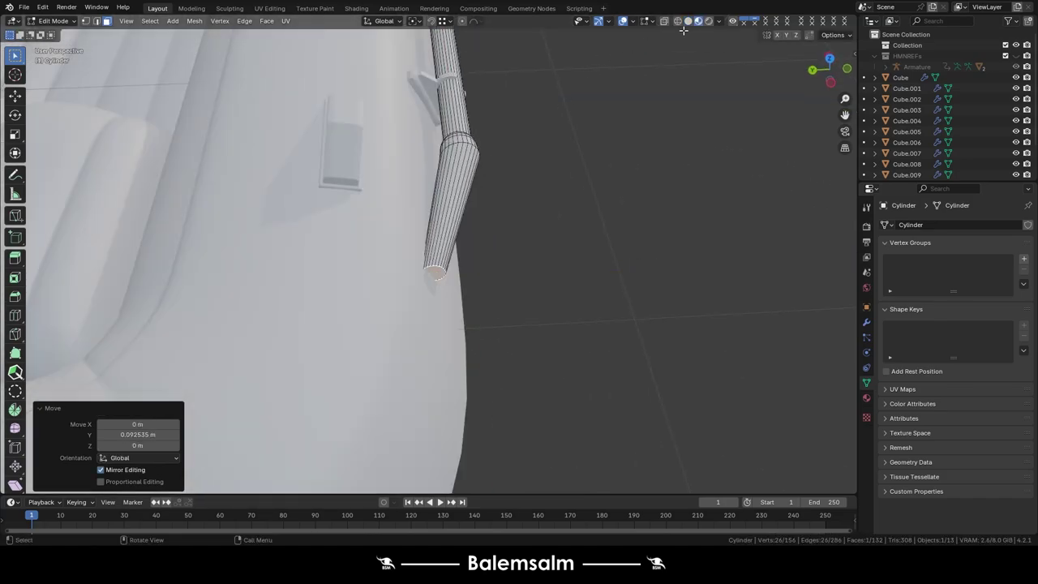
Isolate the rod in local view and shift its end along X from the back view.
key("grave")
key("KP_Divide")
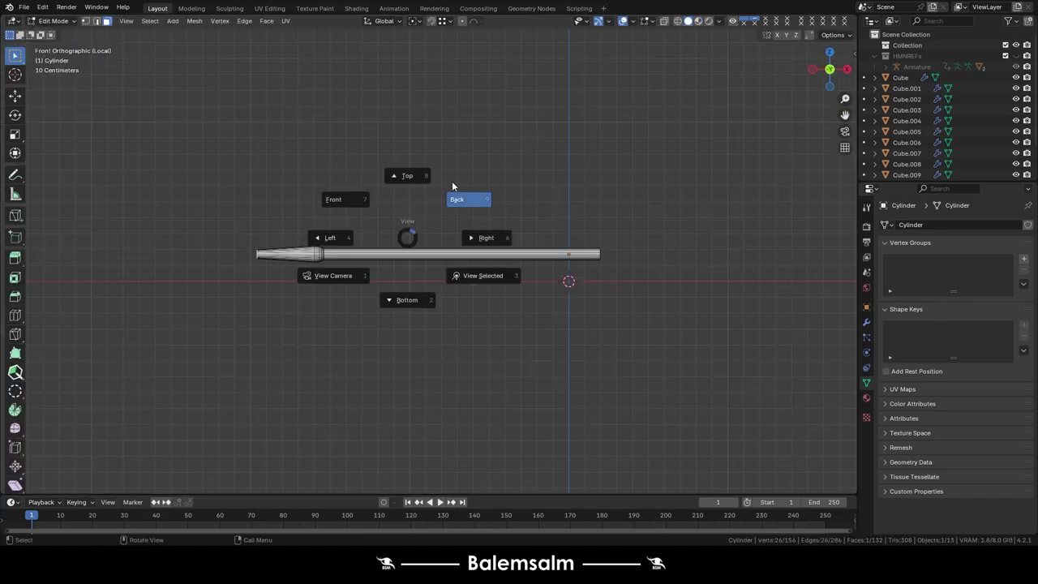
left_click(451, 187)
scroll(310, 218, "up", 3)
key("g")
key("x")
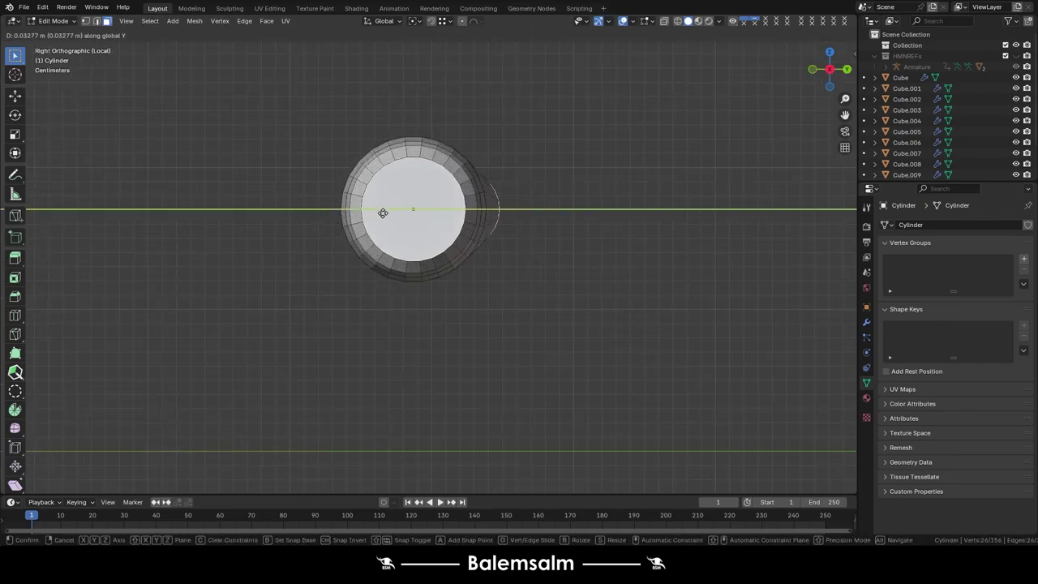
left_click(369, 215)
mouse_move(370, 213)
middle_mouse_down()
mouse_move(430, 233)
mouse_move(366, 267)
middle_mouse_up()
Extrude the end face again, scaling it down into a taper shifted along X.
key("e")
left_click(382, 278)
key("s")
left_click(210, 241)
key("g")
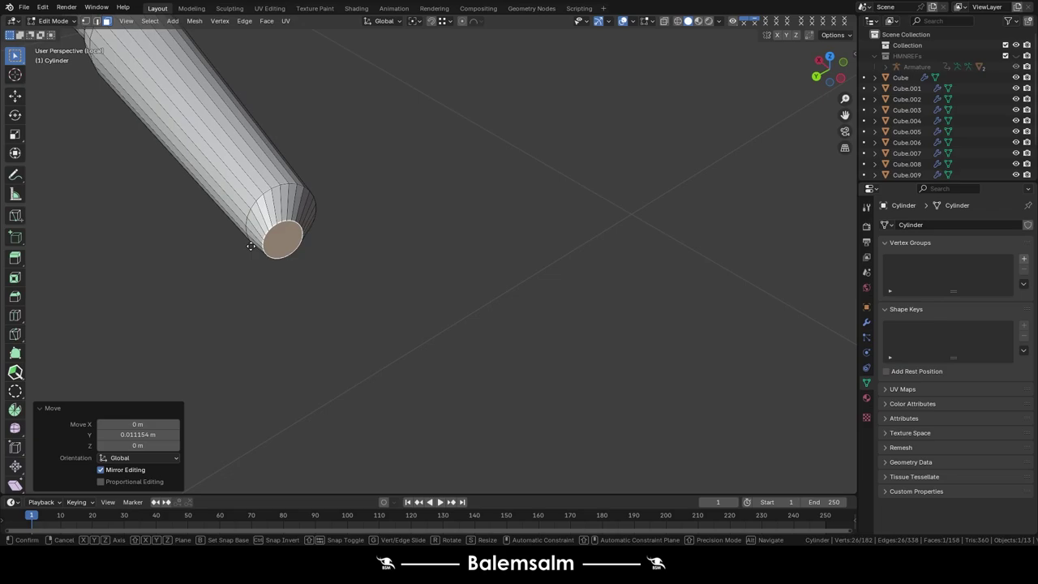
key("x")
left_click(251, 246)
Box-select the top row of edges along the rod's tip.
mouse_move(251, 246)
middle_mouse_down()
mouse_move(406, 131)
mouse_move(452, 159)
middle_mouse_up()
scroll(406, 131, "up", 3)
left_click_drag(497, 146, 197, 190)
middle_click_drag(488, 178, 370, 195, "shift")
key("b")
middle_click_drag(537, 176, 514, 300)
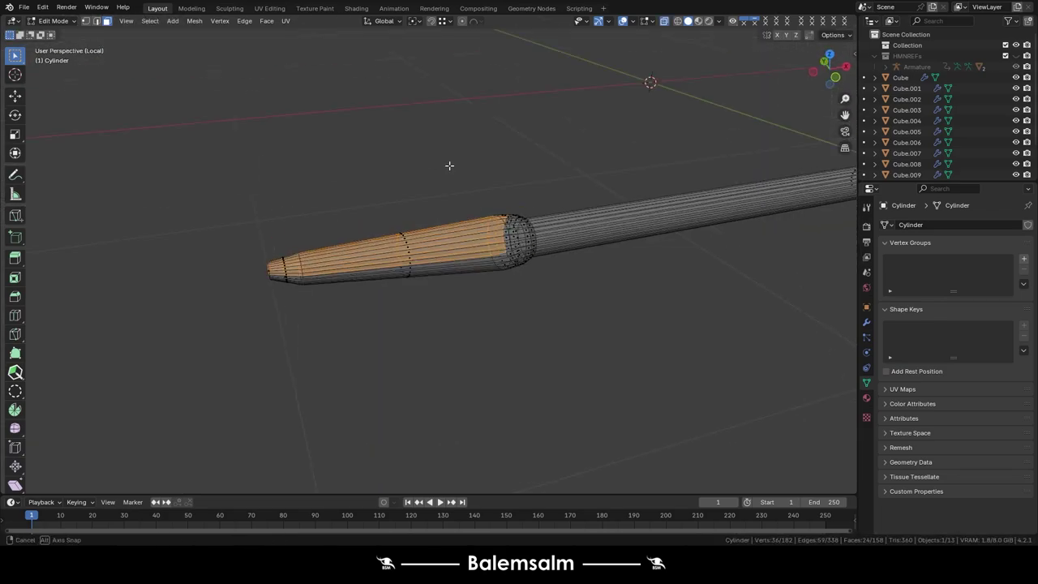
Extrude the selected tip edges outward into a wide fin.
key("e")
left_click(241, 335)
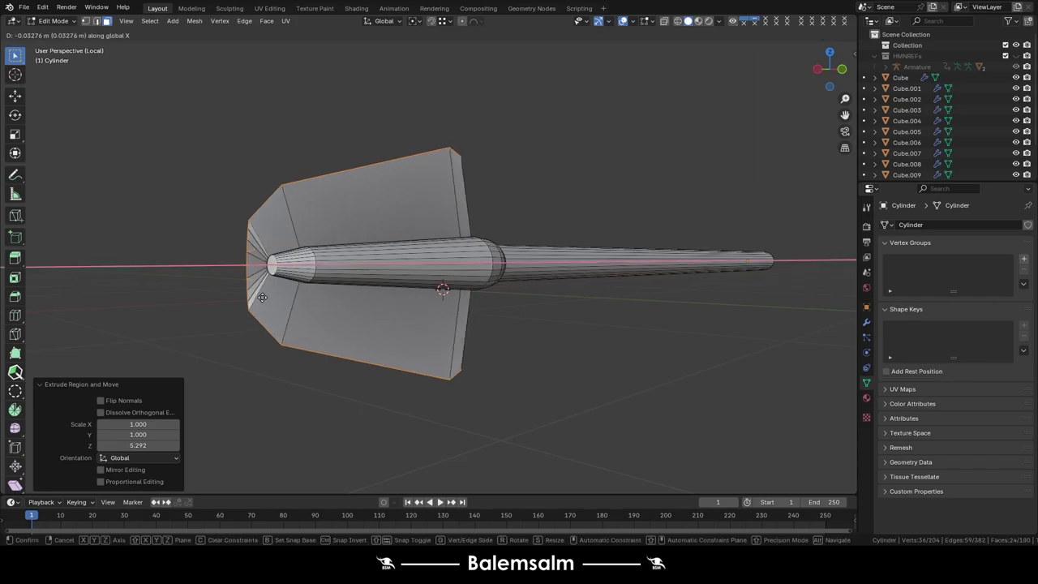
left_click(262, 298)
mouse_move(262, 297)
middle_mouse_down()
mouse_move(360, 330)
mouse_move(208, 313)
middle_mouse_up()
Select the tip's open end loop and close it with Grid Fill.
left_click(349, 325)
scroll(377, 270, "up", 5)
left_click(377, 270, "alt")
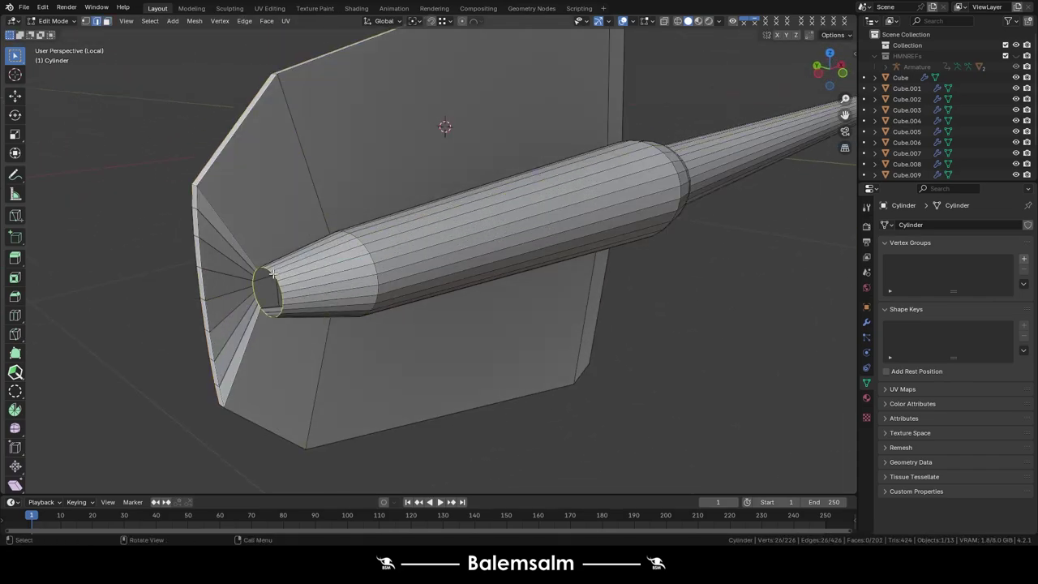
key("ctrl+f")
mouse_move(273, 274)
middle_mouse_down()
mouse_move(183, 394)
mouse_move(278, 308)
middle_mouse_up()
Dent the tip's centre along X using spherical proportional editing.
key("shift+o")
left_click(357, 308)
key("g")
key("y")
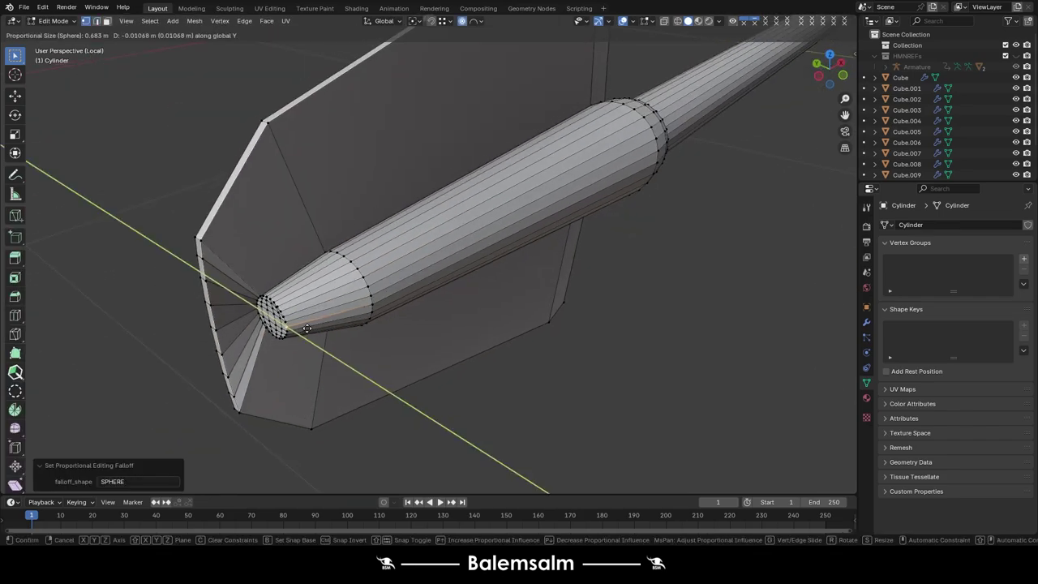
key("x")
scroll(317, 306, "up", 20)
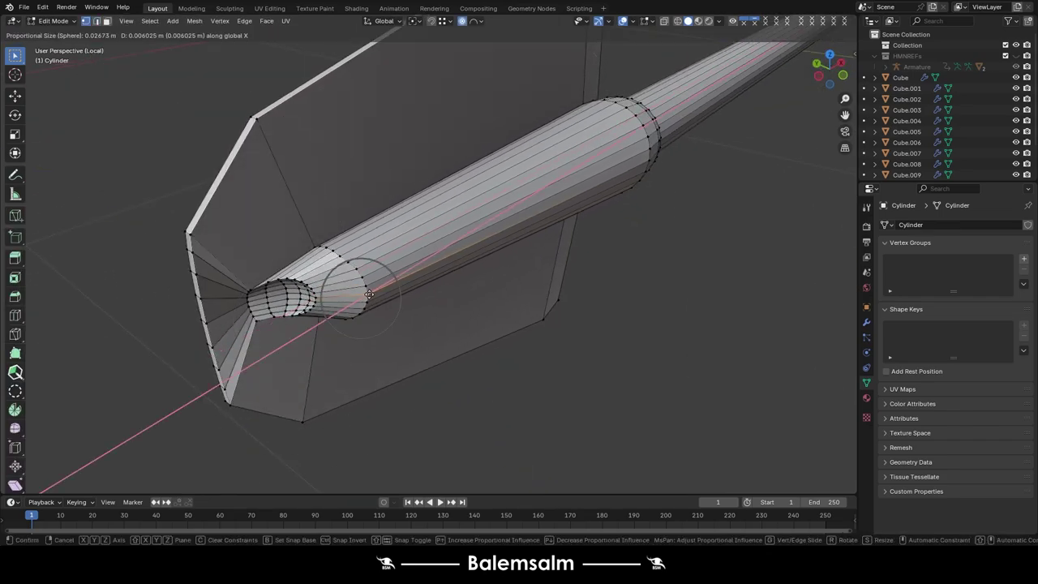
left_click(409, 277)
scroll(408, 277, "down", 3)
Move the tip loop along X to recess the tip opening.
key("Tab")
key("Tab")
scroll(382, 253, "up", 8)
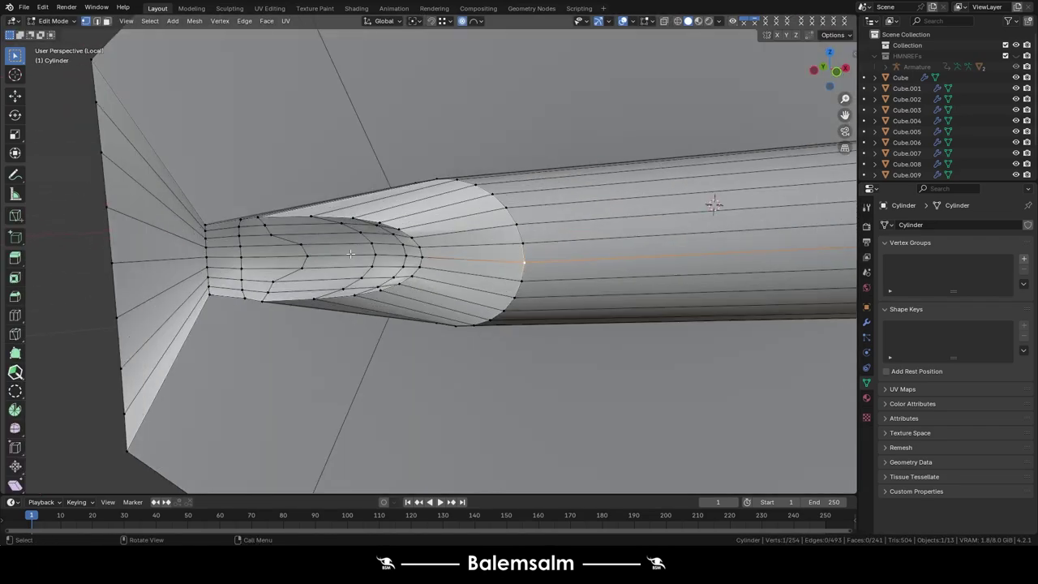
key("g")
key("x")
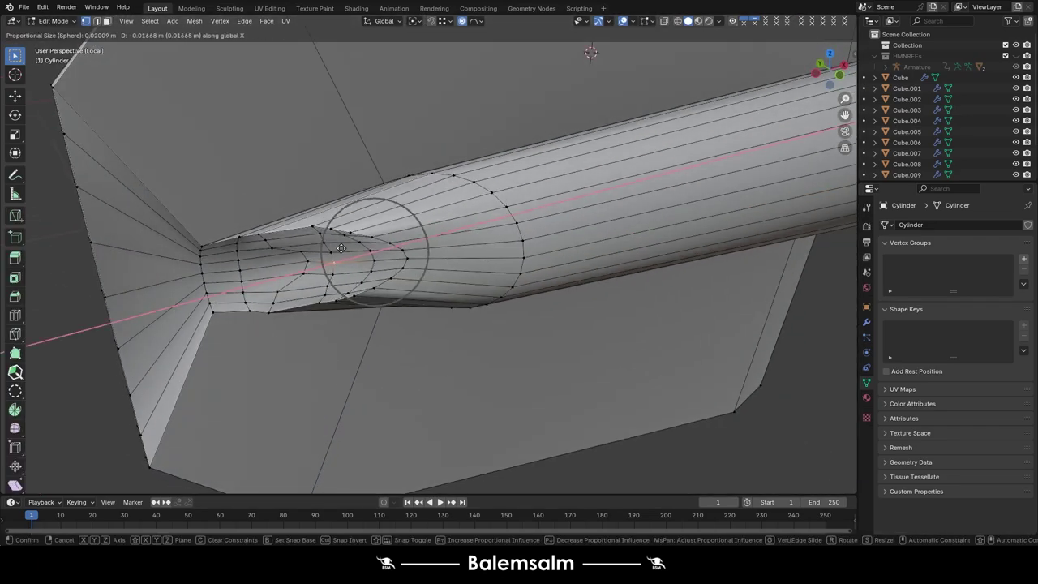
left_click(303, 262)
Compare the reshaped tip in object and edit mode, then switch to face selection.
key("Tab")
scroll(331, 258, "down", 3)
key("Tab")
scroll(210, 199, "up", 4)
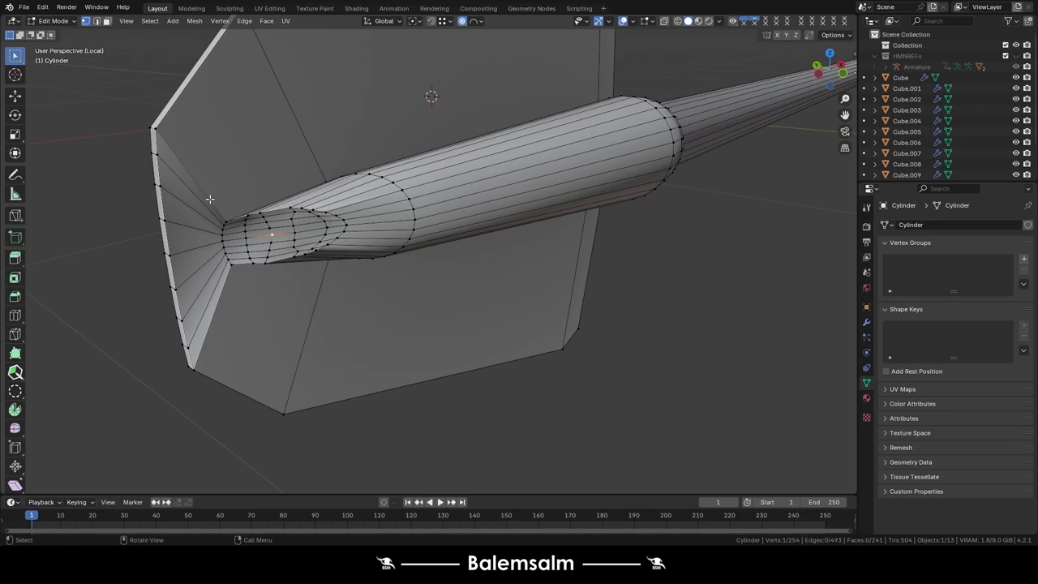
key("Tab")
middle_click_drag(210, 199, 269, 200)
key("Tab")
key("3")
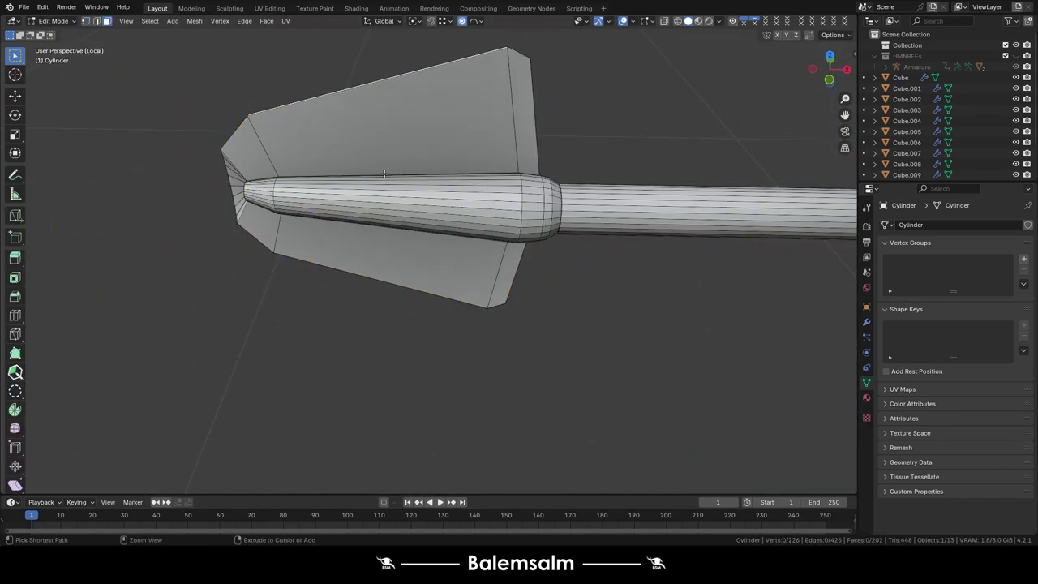
Undo the fin edits and separate the tapered tip into its own object, Cylinder.001.
key("ctrl+z")
middle_click_drag(383, 173, 530, 176)
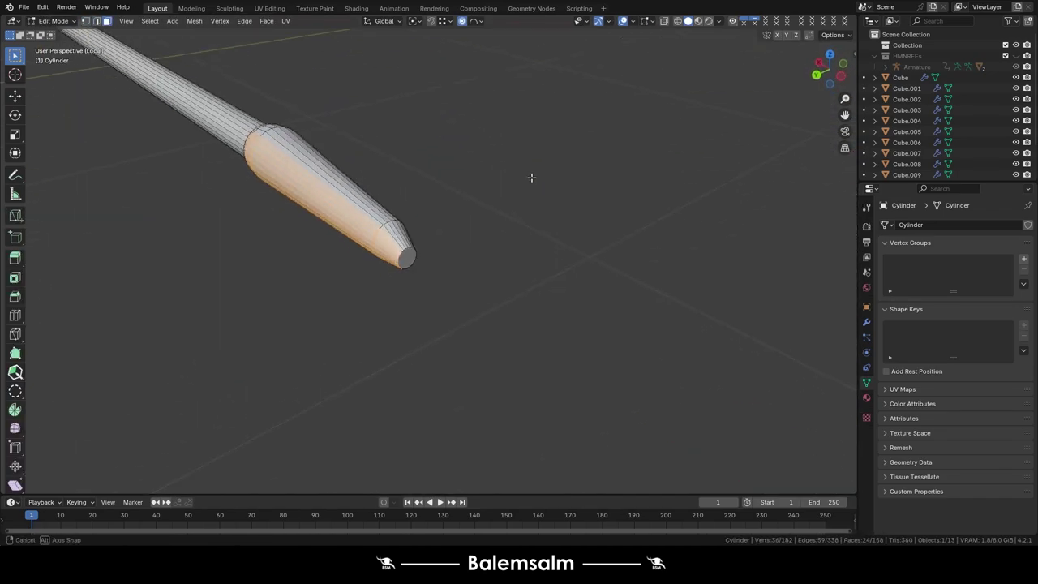
scroll(393, 215, "up", 2)
key("ctrl+z")
Duplicate the tip mesh and flatten the copy along Z into a fin shape.
key("a")
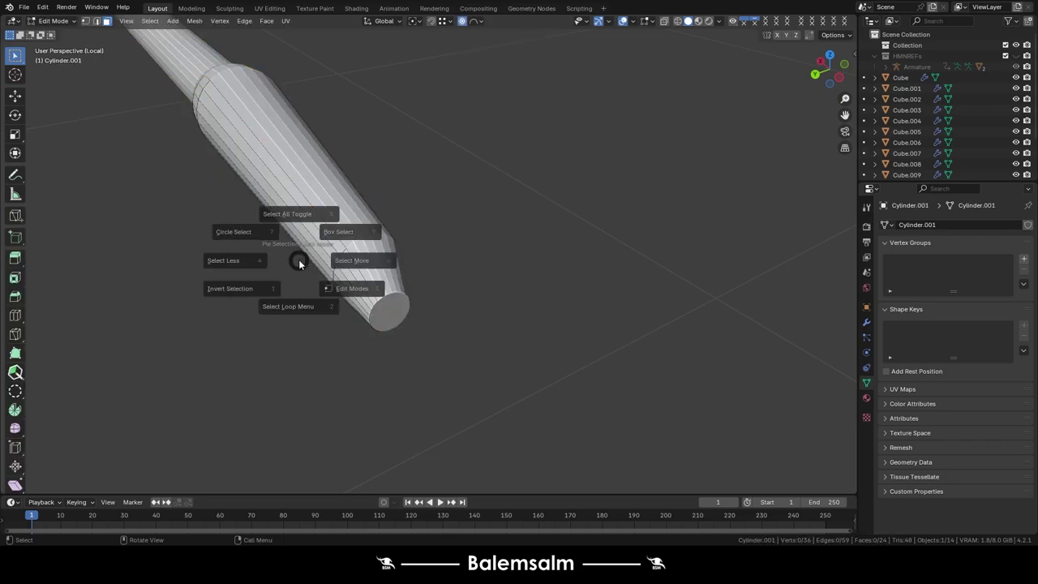
key("shift+d")
key("shift+o")
key("s")
key("z")
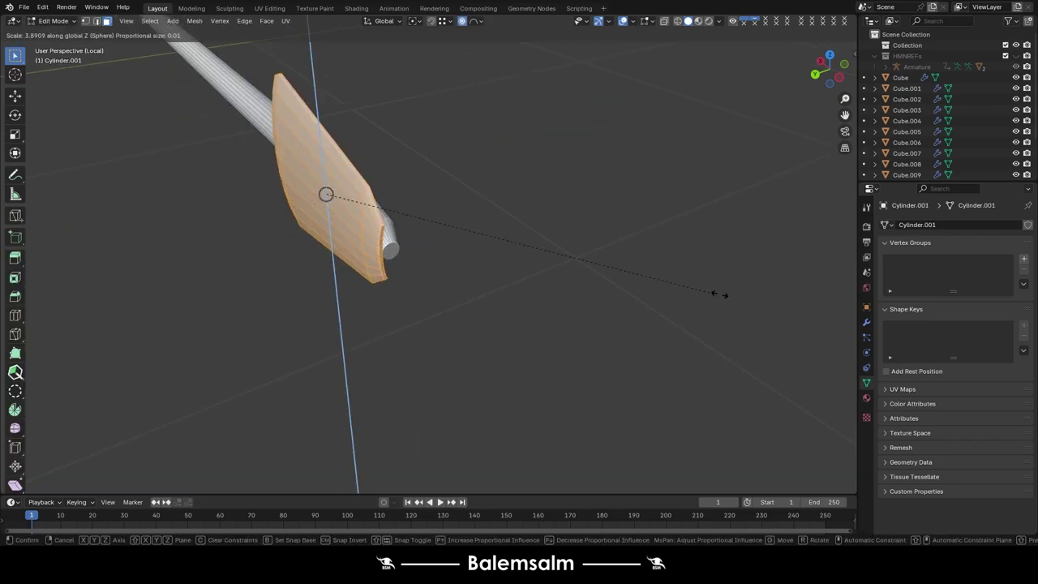
left_click(718, 295)
mouse_move(718, 294)
middle_mouse_down()
mouse_move(445, 192)
mouse_move(568, 194)
middle_mouse_up()
Try moving a fin edge loop along X, then undo it and reframe the whole fin.
left_click(378, 227, "alt")
key("g")
key("x")
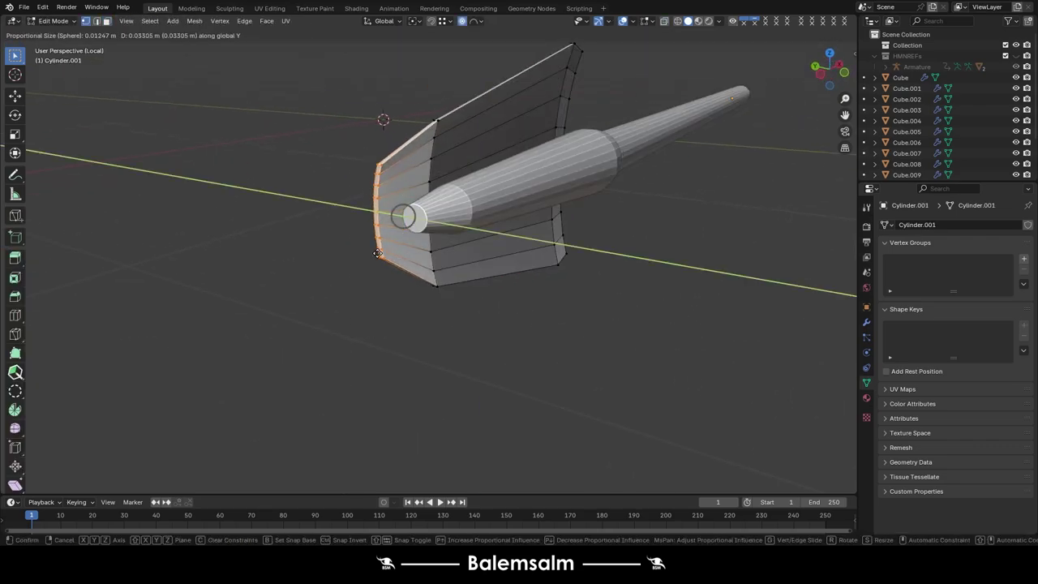
left_click(449, 519)
key("ctrl+z")
key("ctrl+z")
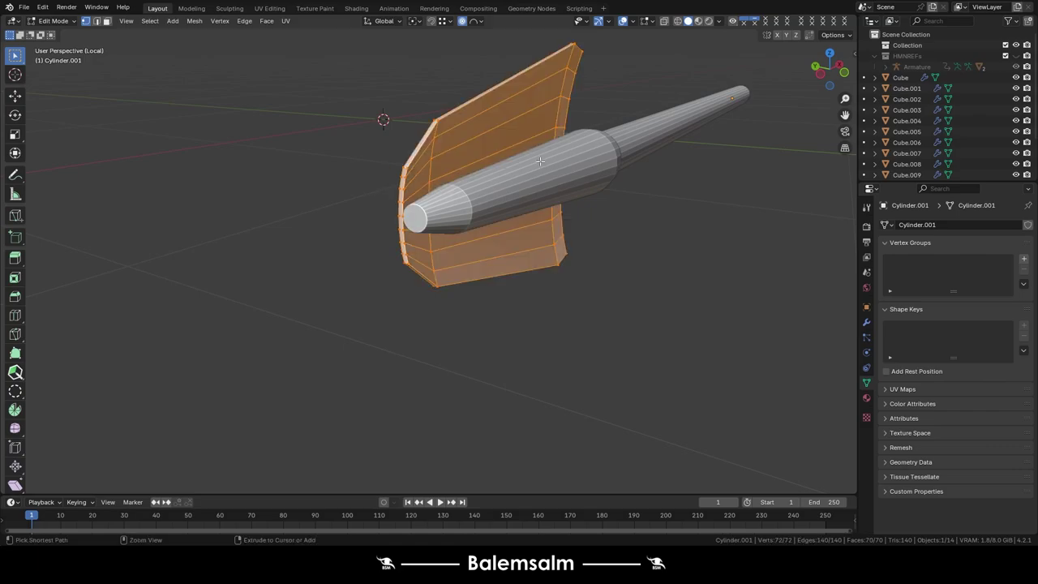
key("ctrl+z")
scroll(561, 237, "up", 3)
key("ctrl+shift+z")
Stretch the paddle blade vertically by scaling it along Z.
middle_click_drag(561, 238, 519, 275)
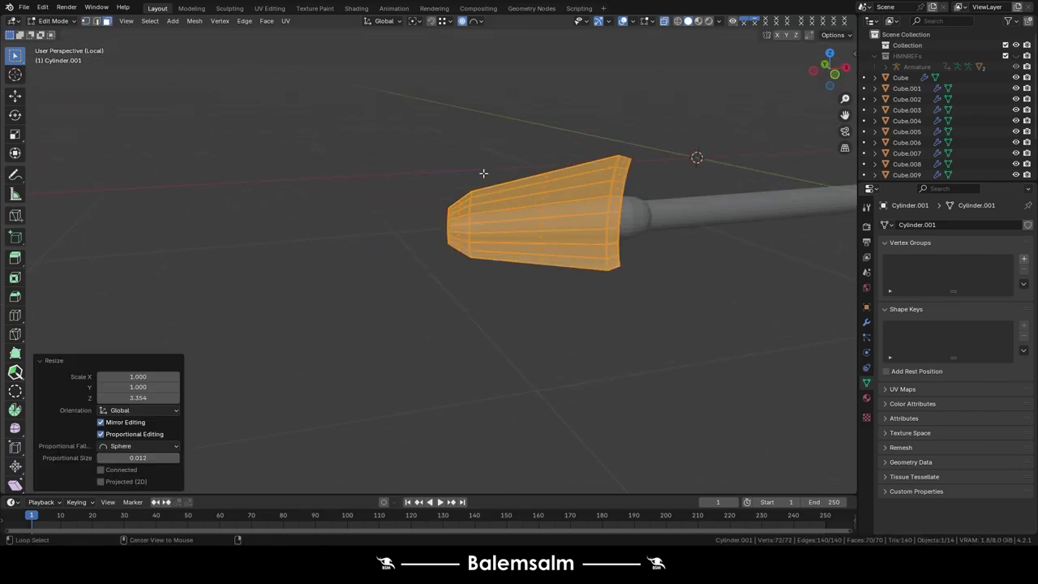
key("s")
key("z")
left_click(597, 303)
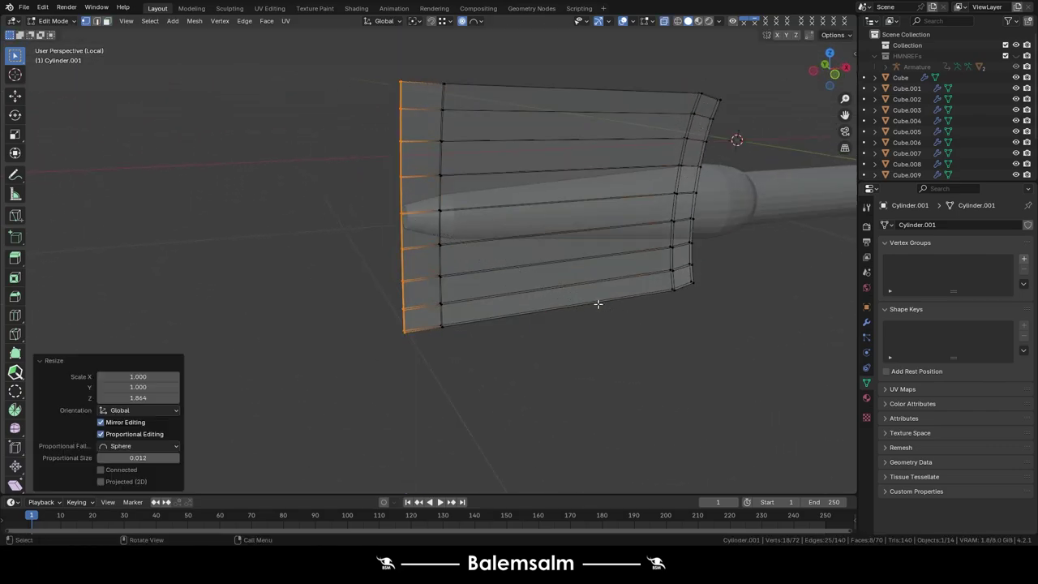
Reposition a vertical edge loop on the blade, redoing the move until it sits right.
middle_click_drag(546, 221, 509, 168)
left_click(509, 168, "alt")
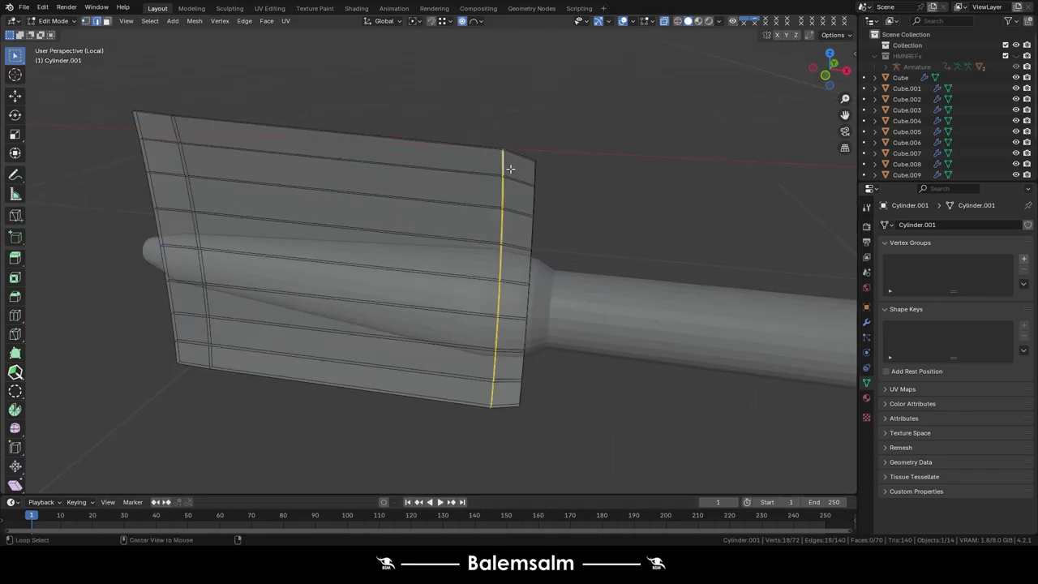
left_click(491, 240)
key("ctrl+z")
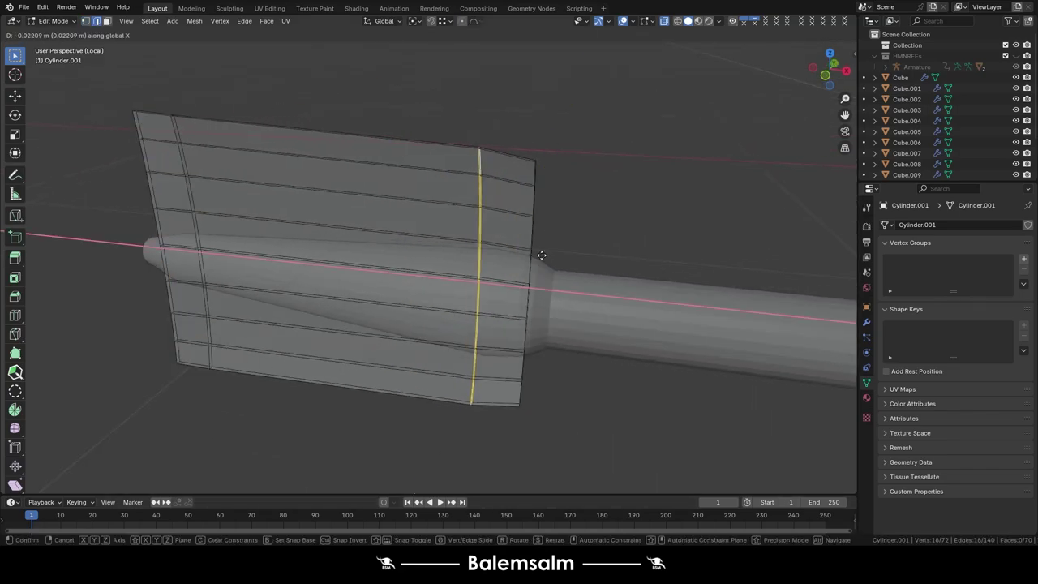
left_click(519, 253)
key("g")
left_click(560, 247)
key("ctrl+z")
key("g")
left_click(479, 222)
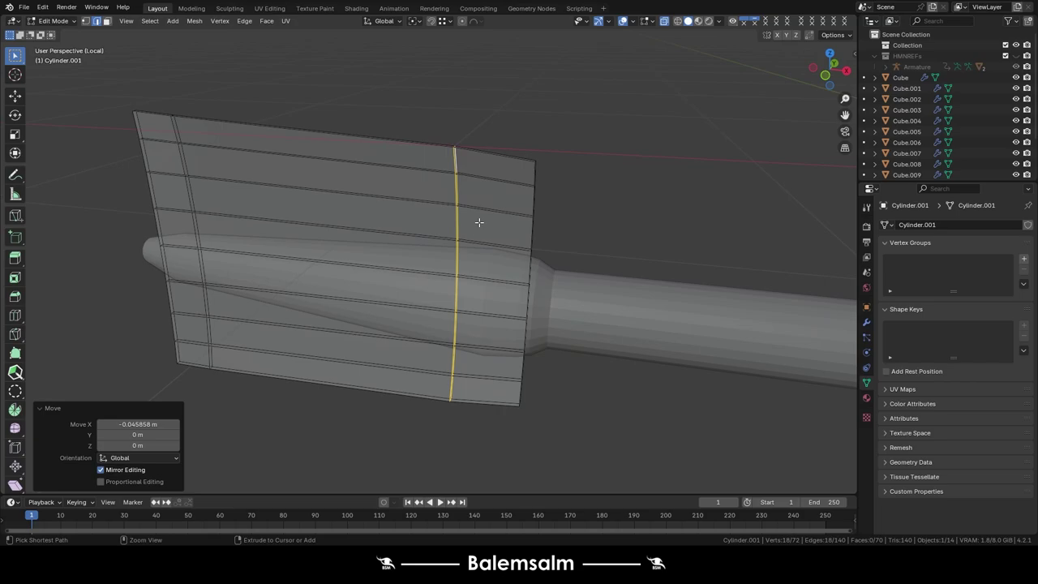
Bevel a blade edge loop into extra loops and slide the outer column.
key("ctrl+b")
scroll(519, 243, "up", 2)
left_click(570, 273)
middle_click_drag(570, 273, 532, 70)
left_click(498, 146, "alt")
key("s")
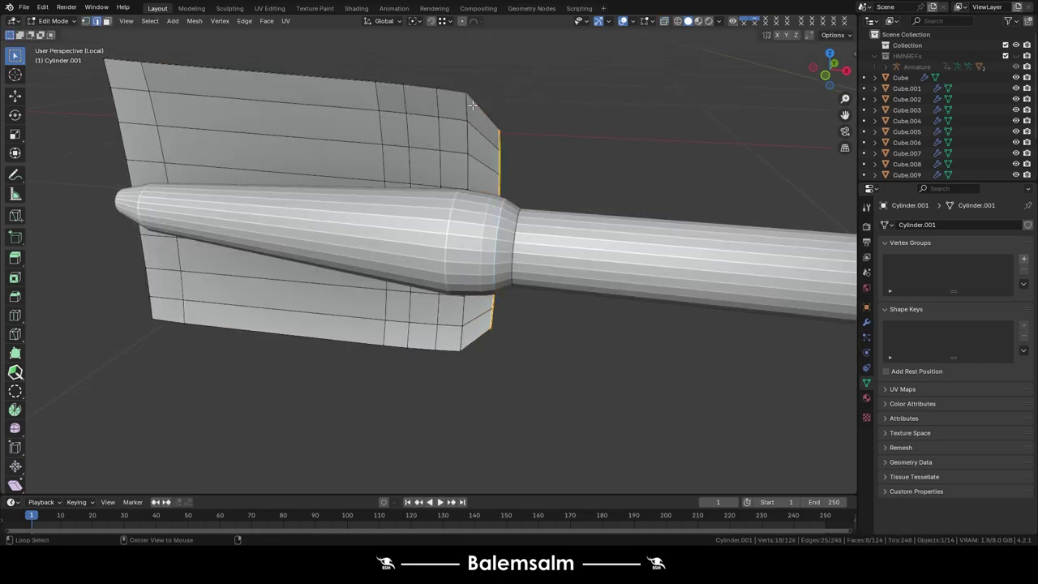
left_click(535, 223)
Slide horizontal edge loops across the blade and adjust a segment of its rim.
left_click(457, 163, "alt")
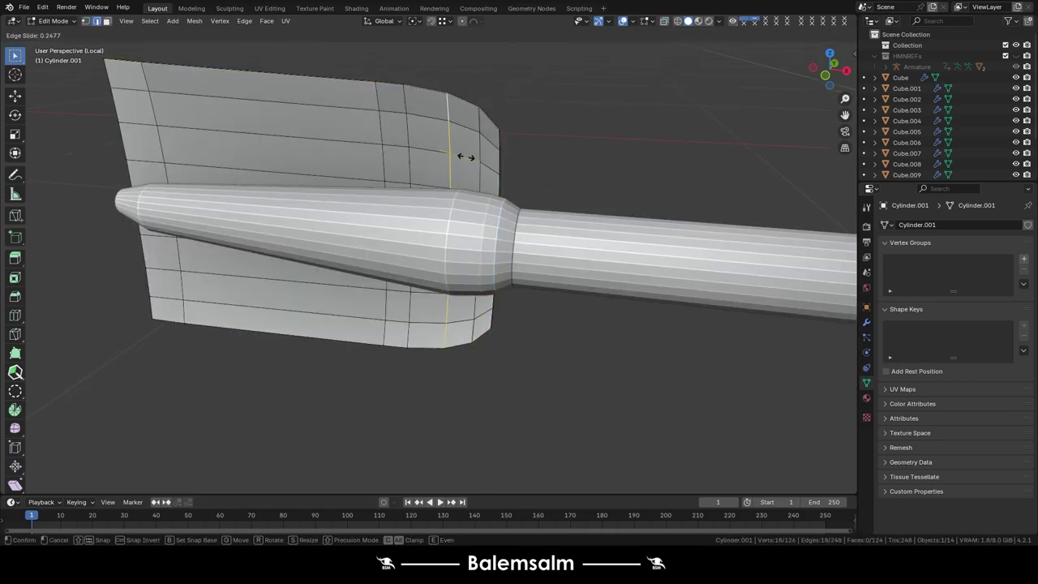
left_click(464, 157)
left_click(411, 107, "alt")
middle_click_drag(413, 106, 356, 398)
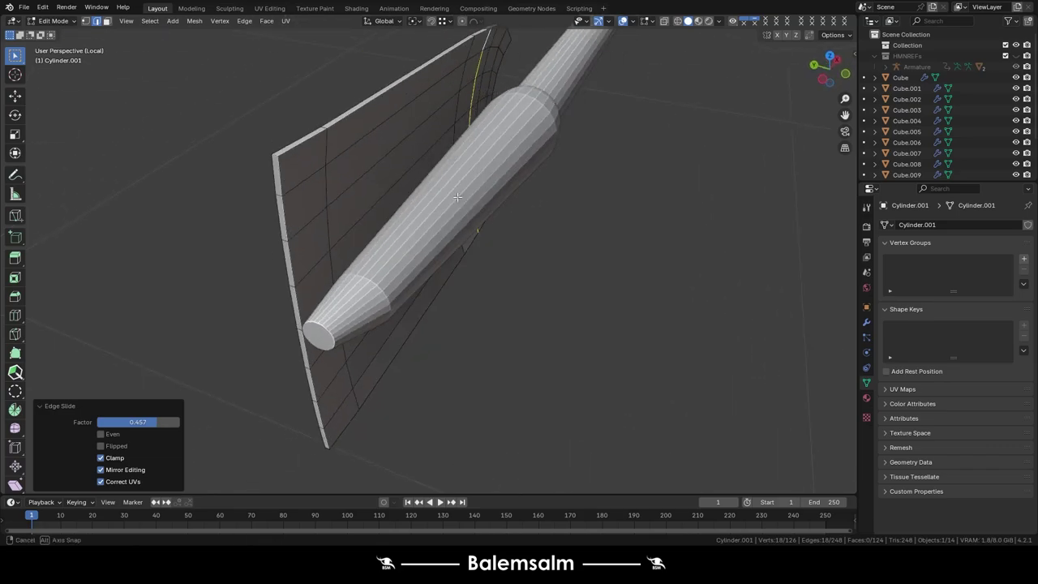
left_click(337, 192)
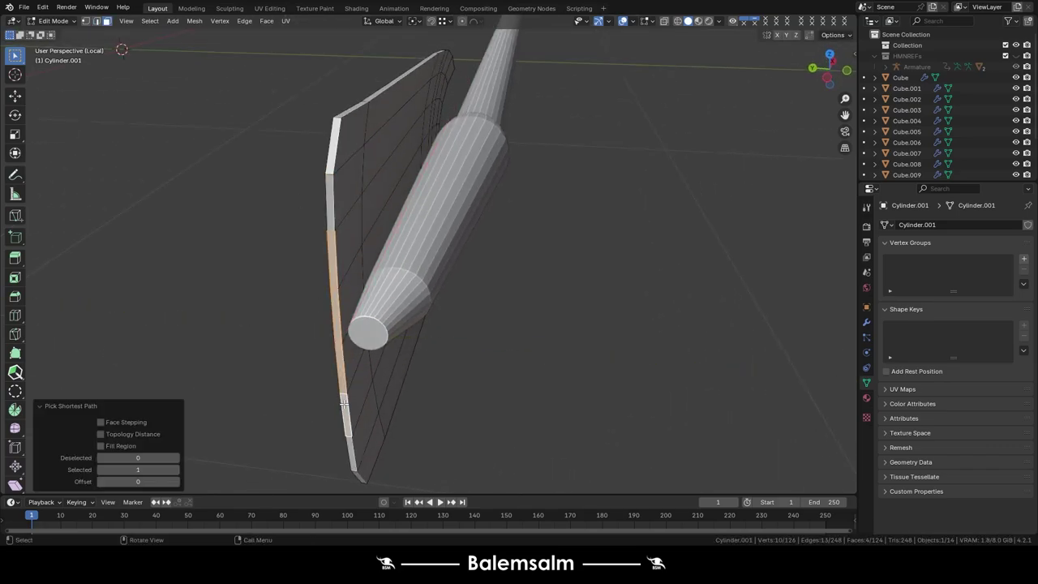
mouse_move(338, 375)
middle_mouse_down()
mouse_move(252, 355)
mouse_move(328, 179)
middle_mouse_up()
left_click(307, 339)
middle_click_drag(307, 339, 452, 283)
Check the blade in object mode, then select edges along the blade rim.
key("Tab")
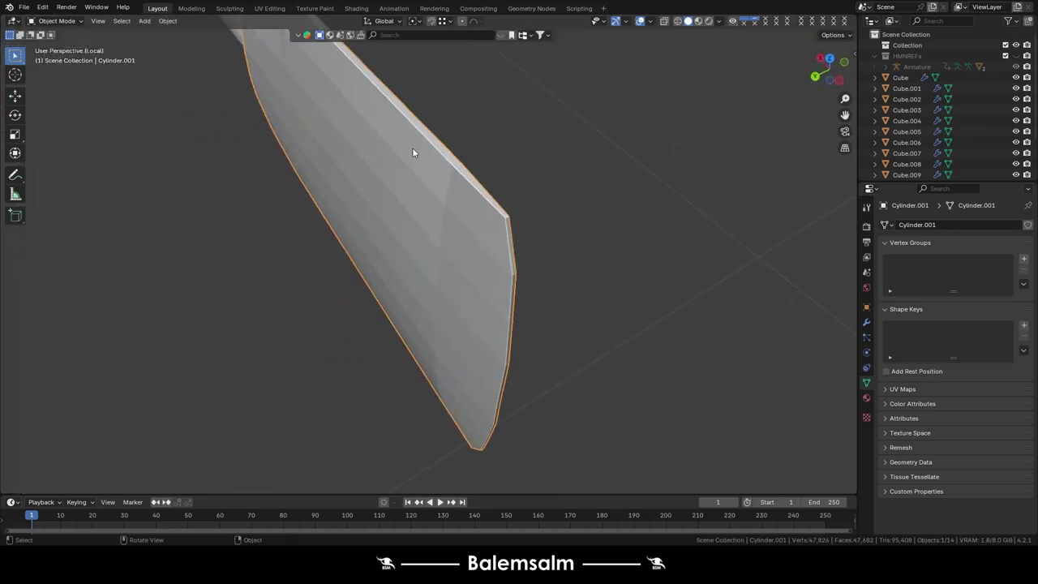
key("Tab")
key("3")
left_click(284, 308, "ctrl")
key("2")
mouse_move(284, 308)
middle_mouse_down()
mouse_move(306, 146)
mouse_move(343, 402)
middle_mouse_up()
Slide several blade edge loops and nudge the left edge path, then exit edit mode.
left_click(332, 378, "ctrl")
key("g")
key("g")
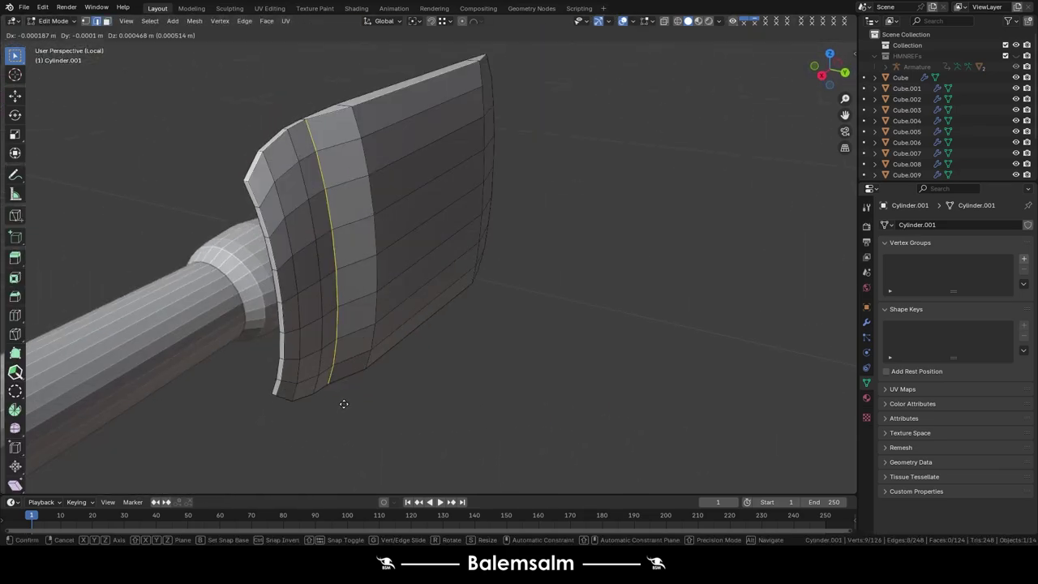
left_click(324, 379)
left_click(320, 380, "ctrl")
key("g")
left_click(320, 379)
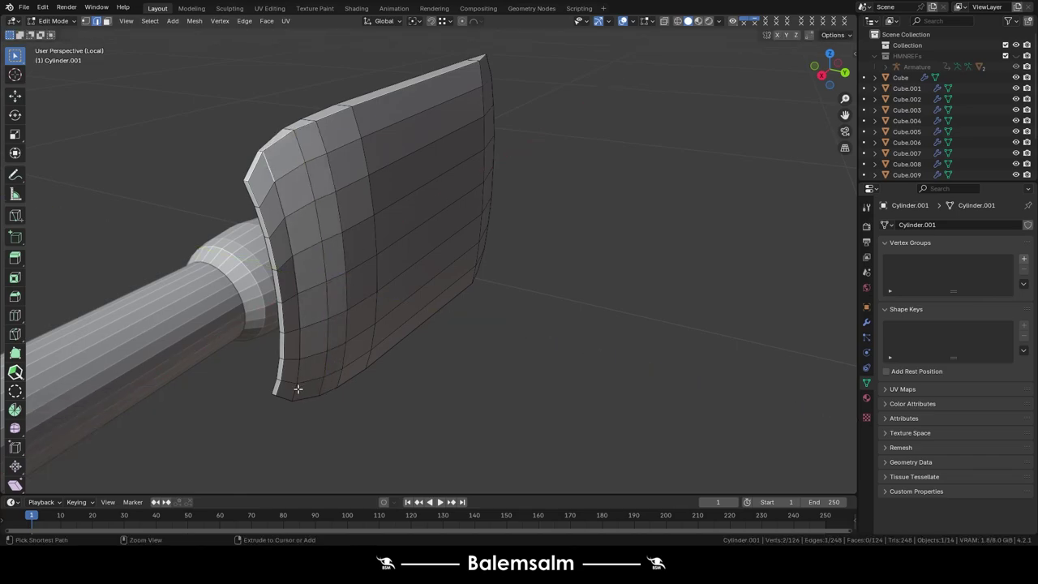
left_click(297, 389, "ctrl")
key("g")
left_click(313, 331)
key("Tab")
On the shaft, delete the end faces, Grid Fill the opening, and shrink the cap.
mouse_move(304, 311)
middle_mouse_down()
mouse_move(330, 237)
mouse_move(186, 362)
middle_mouse_up()
left_click(186, 362)
key("Tab")
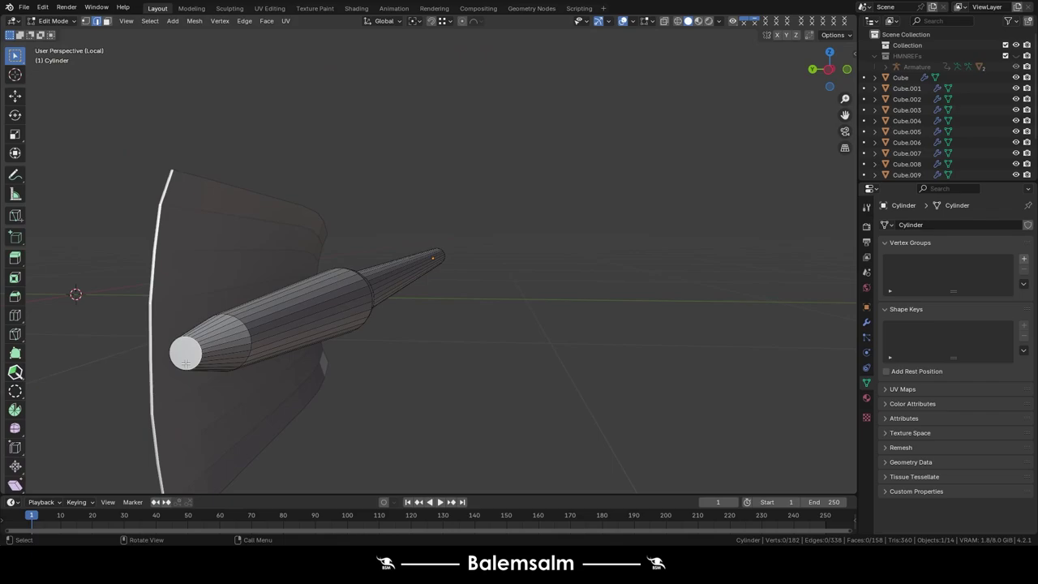
left_click(244, 343)
left_click(178, 470)
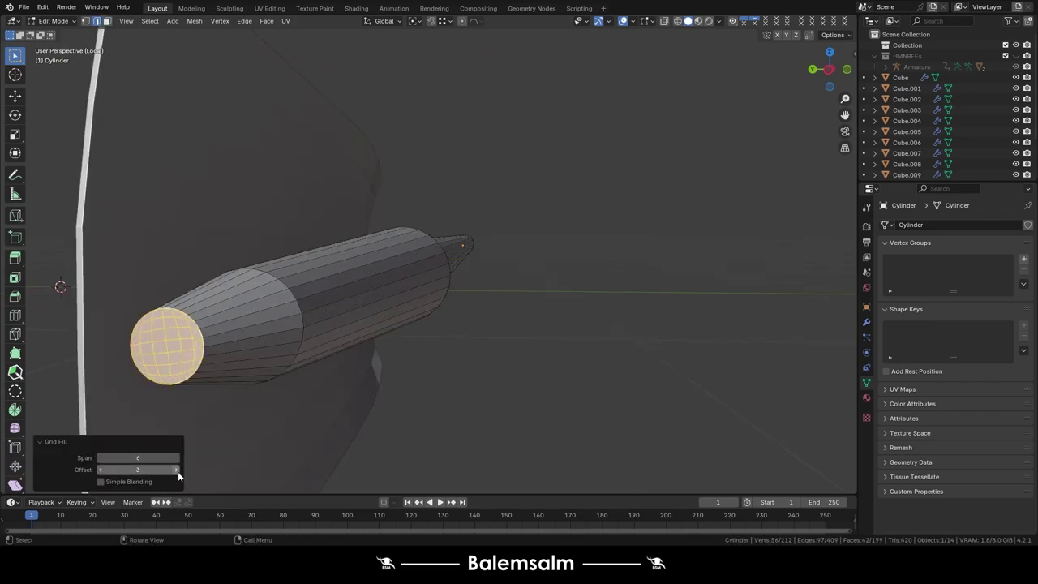
left_click(178, 469)
middle_click_drag(178, 471, 243, 365)
key("s")
left_click(270, 374)
Move the end cap along X and bevel a shaft edge loop into three segments.
key("g")
key("x")
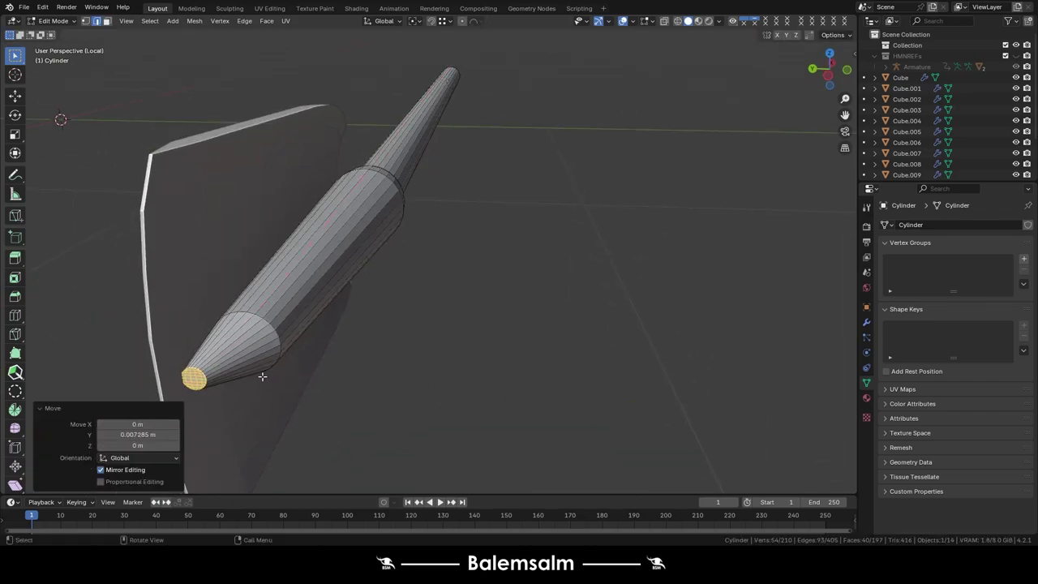
left_click(303, 325, "alt")
key("ctrl+b")
left_click(354, 426)
middle_click_drag(354, 426, 403, 238)
scroll(403, 238, "up", 3)
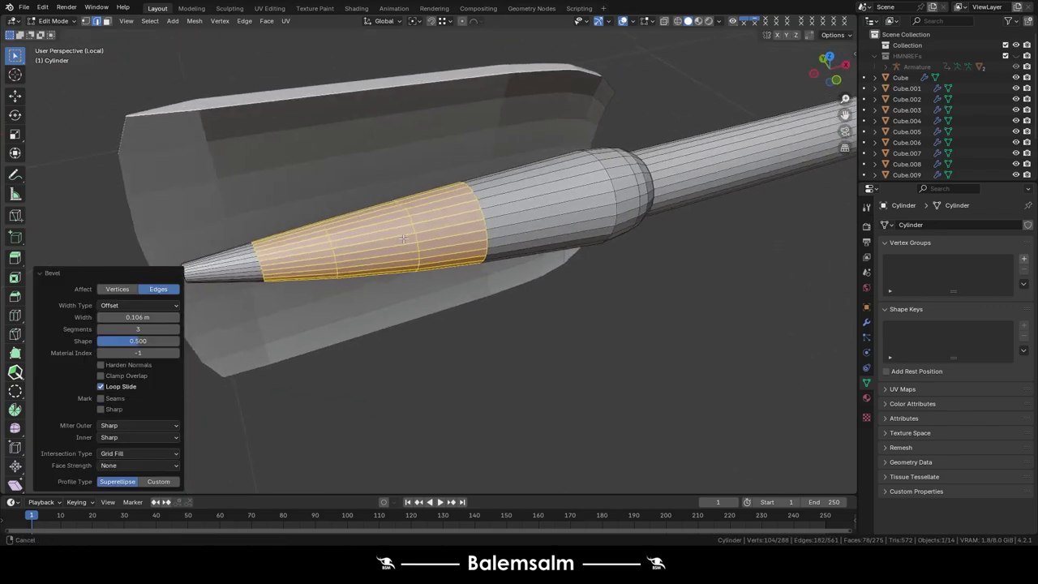
Inspect the paddle in object mode, then return to editing the shaft vertices.
key("Tab")
scroll(513, 234, "down", 3)
left_click(422, 204)
mouse_move(512, 235)
middle_mouse_down()
mouse_move(423, 205)
mouse_move(434, 258)
mouse_move(520, 249)
mouse_move(566, 166)
middle_mouse_up()
key("ctrl+z")
key("ctrl+z")
left_click(565, 166)
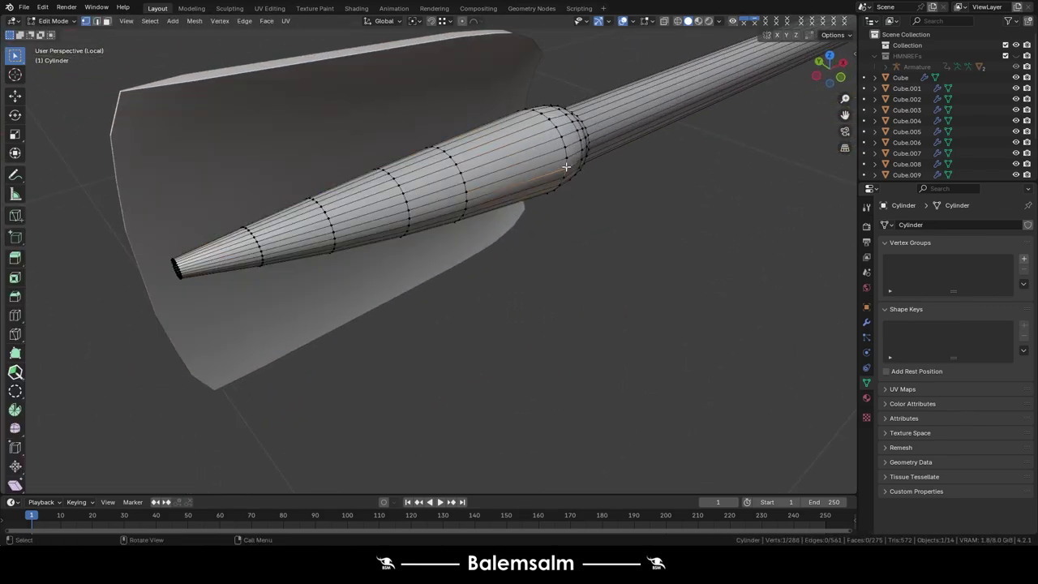
right_click(607, 282)
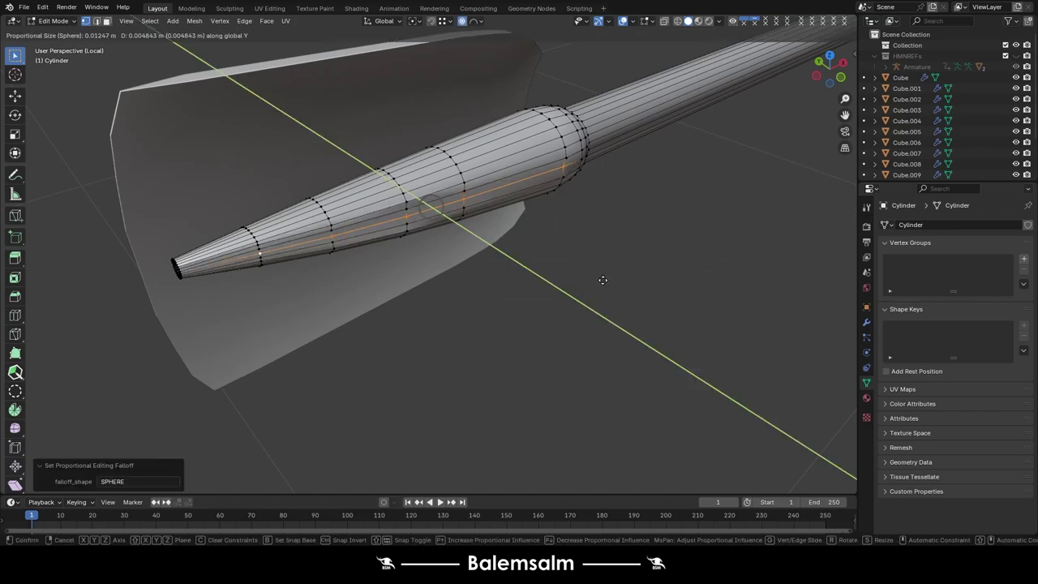
Move the shaft vertices along Y with soft falloff to narrow the tip.
scroll(600, 274, "down", 8)
scroll(598, 268, "down", 7)
left_click(551, 228)
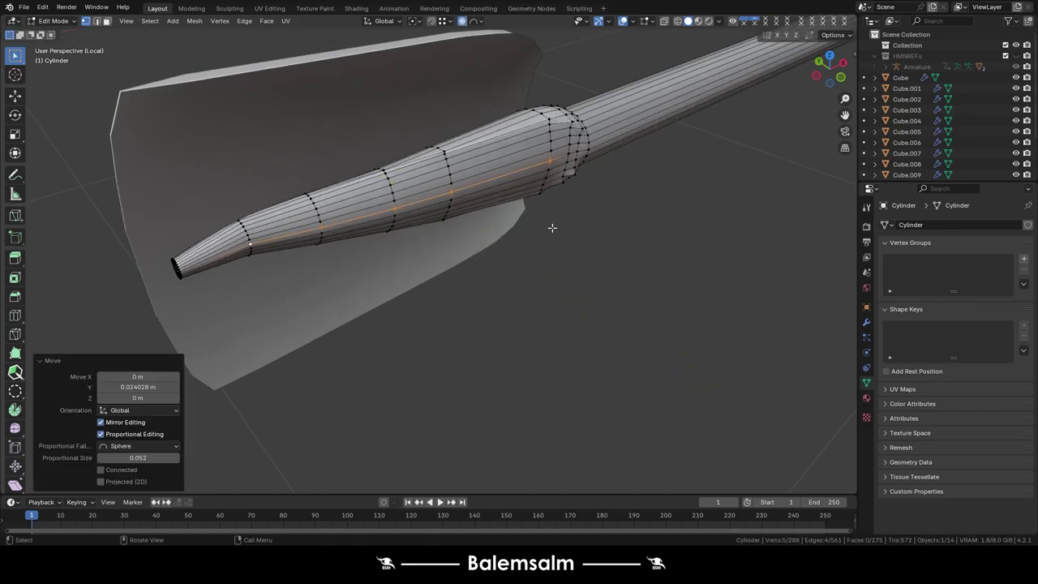
key("ctrl+z")
key("g")
key("y")
left_click(539, 213)
mouse_move(539, 212)
middle_mouse_down()
mouse_move(373, 203)
mouse_move(294, 141)
middle_mouse_up()
left_click(416, 296)
Scale successive shaft loops along Y to taper them toward the tip.
left_click(391, 171, "alt")
key("s")
key("y")
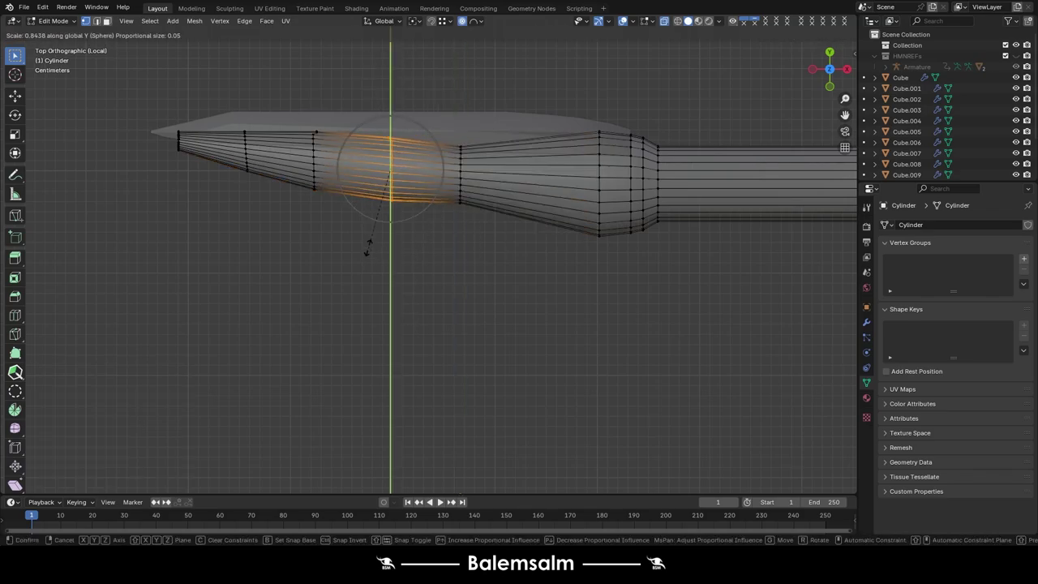
left_click(370, 244)
left_click(312, 162, "alt")
key("s")
key("s")
key("y")
left_click(229, 195)
key("s")
key("y")
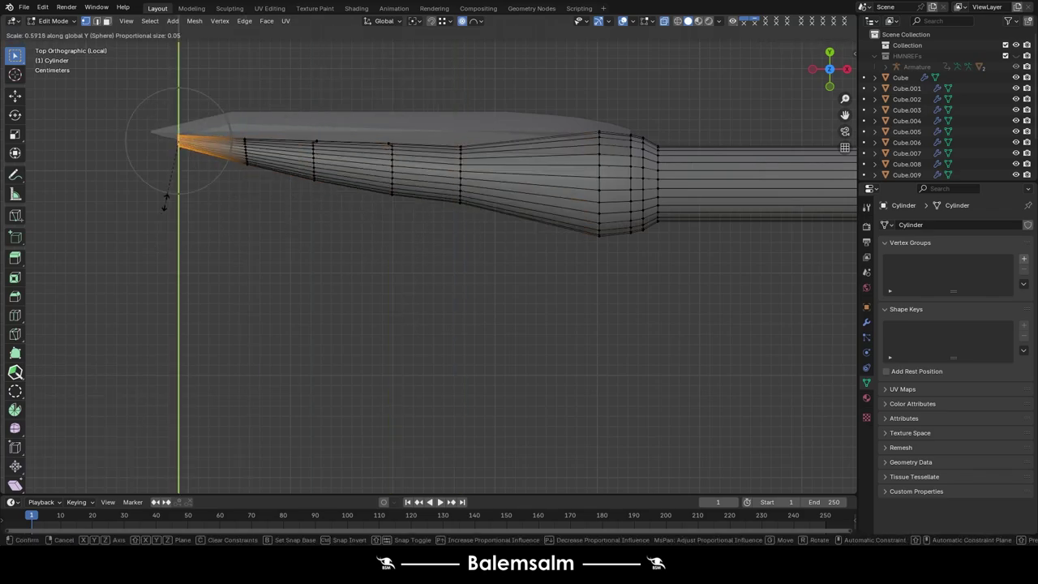
left_click(167, 204)
Shift a wider range of shaft loops along Y and scale a section to flatten it.
left_click_drag(503, 92, 146, 285)
key("g")
key("y")
left_click(595, 126)
middle_click_drag(193, 91, 273, 153, "shift")
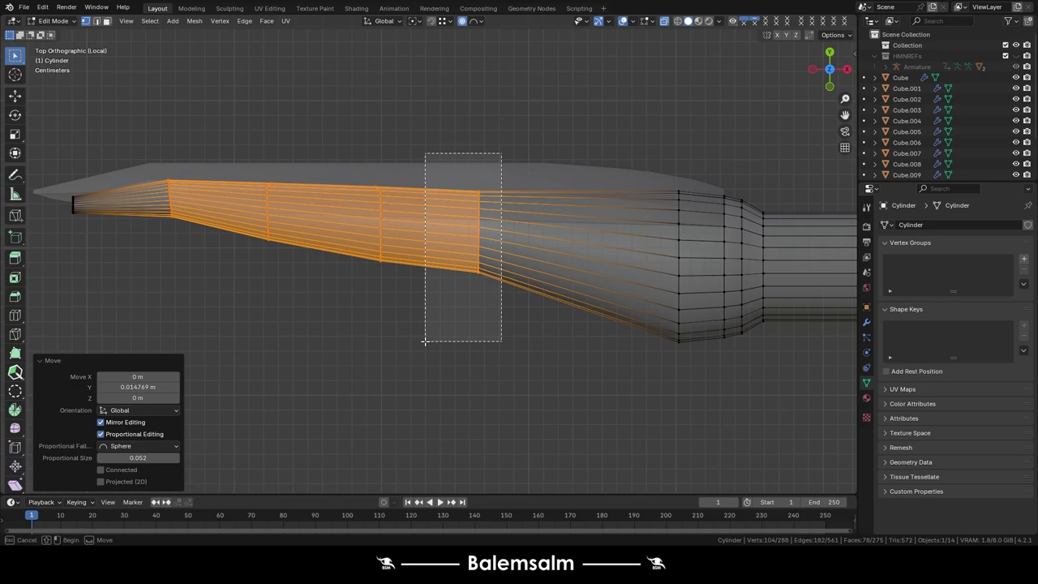
left_click_drag(424, 341, 425, 342)
key("s")
key("y")
left_click(563, 300)
key("g")
key("y")
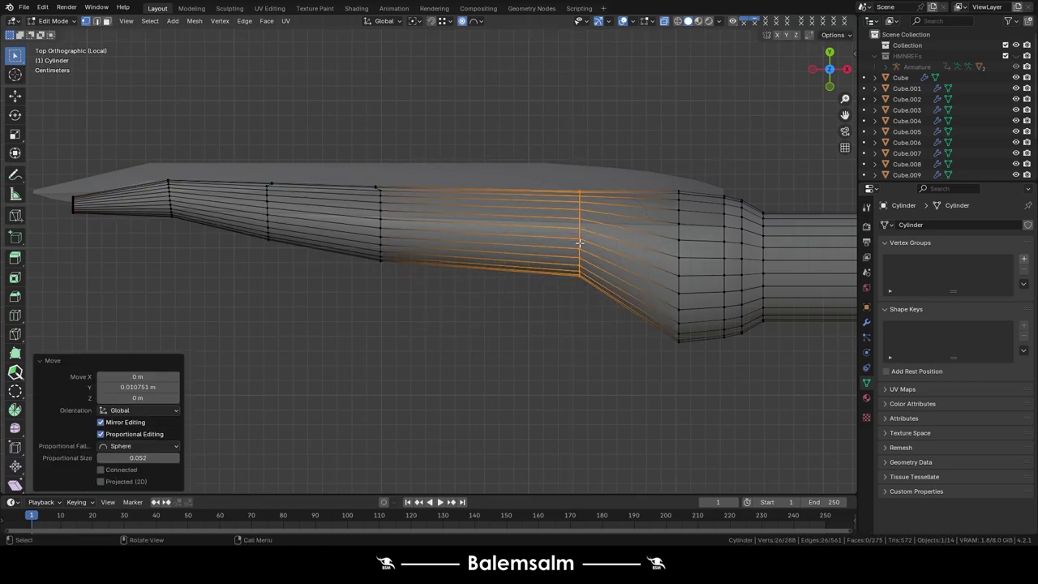
Bevel a mid-shaft loop into a three-segment band and slide it toward the tip.
key("ctrl+b")
left_click(454, 175)
left_click_drag(440, 167, 336, 338)
key("ctrl+b")
left_click(356, 325)
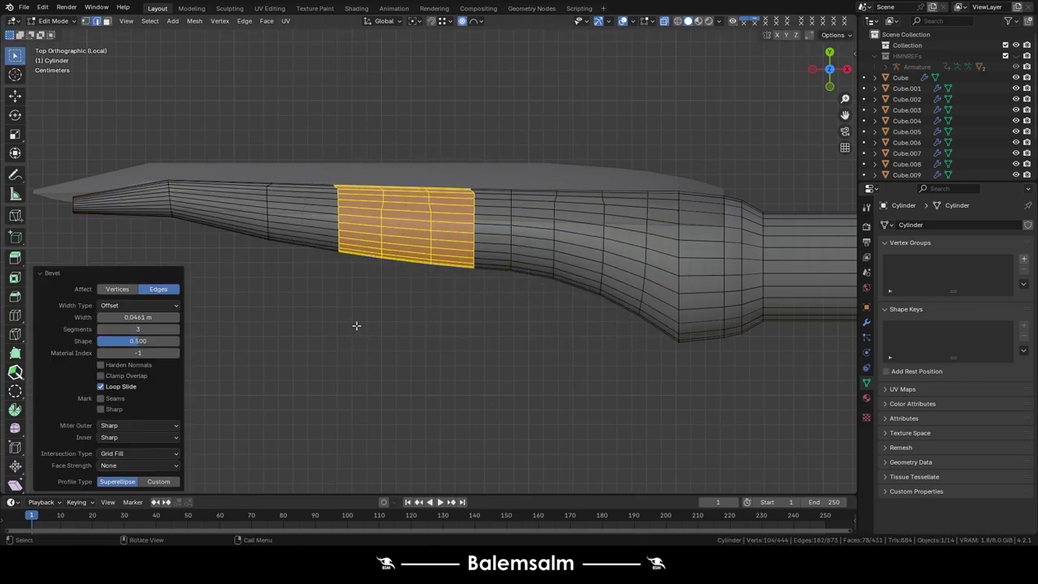
key("g")
left_click(89, 275)
key("b")
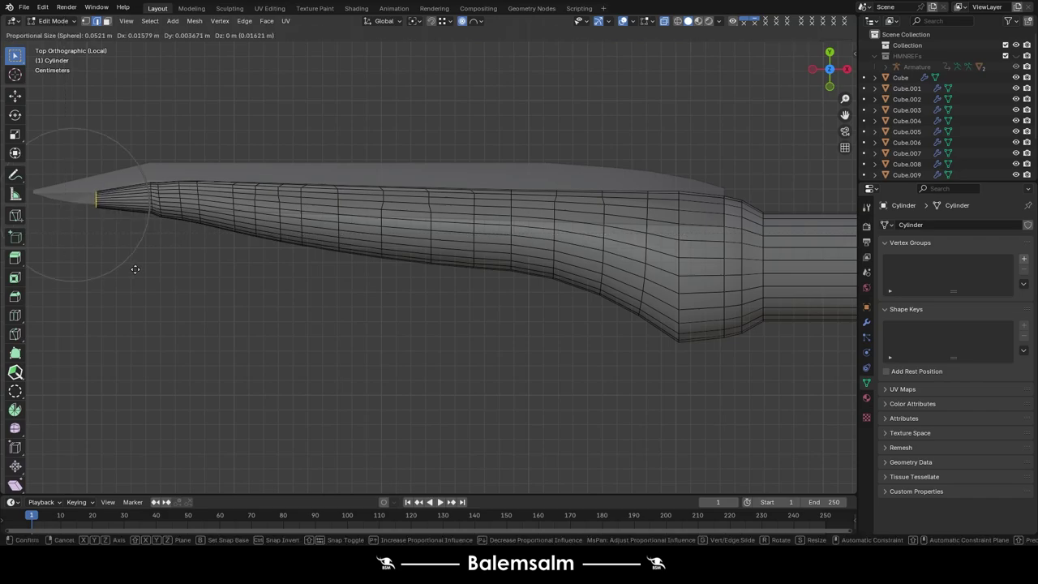
key("Escape")
left_click(148, 245)
scroll(140, 205, "up", 1)
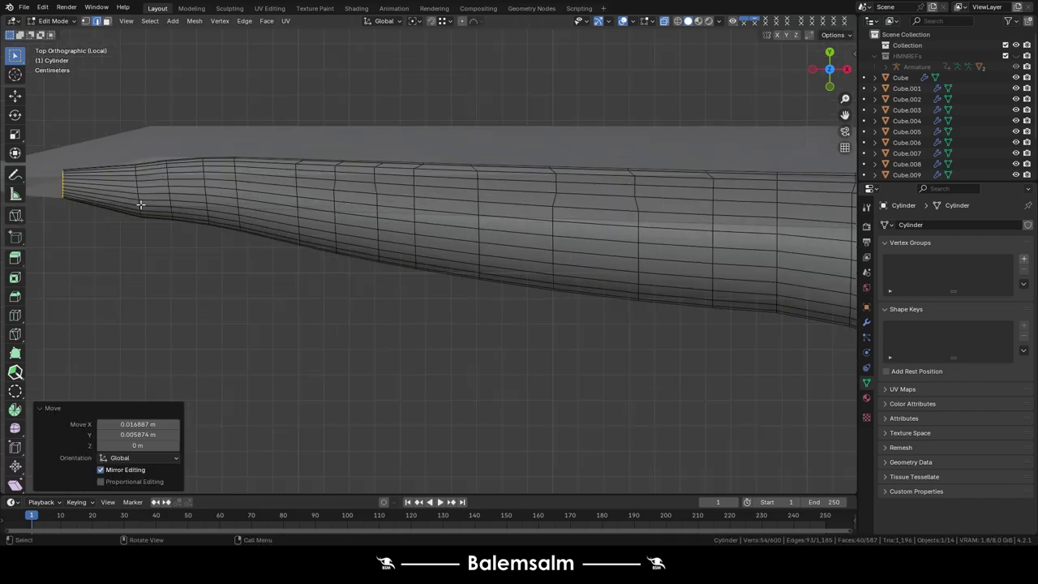
left_click(162, 300)
Move a loop near the blade end along X, then return to Object Mode.
middle_click_drag(276, 236, 359, 151)
left_click(406, 342, "ctrl")
key("g")
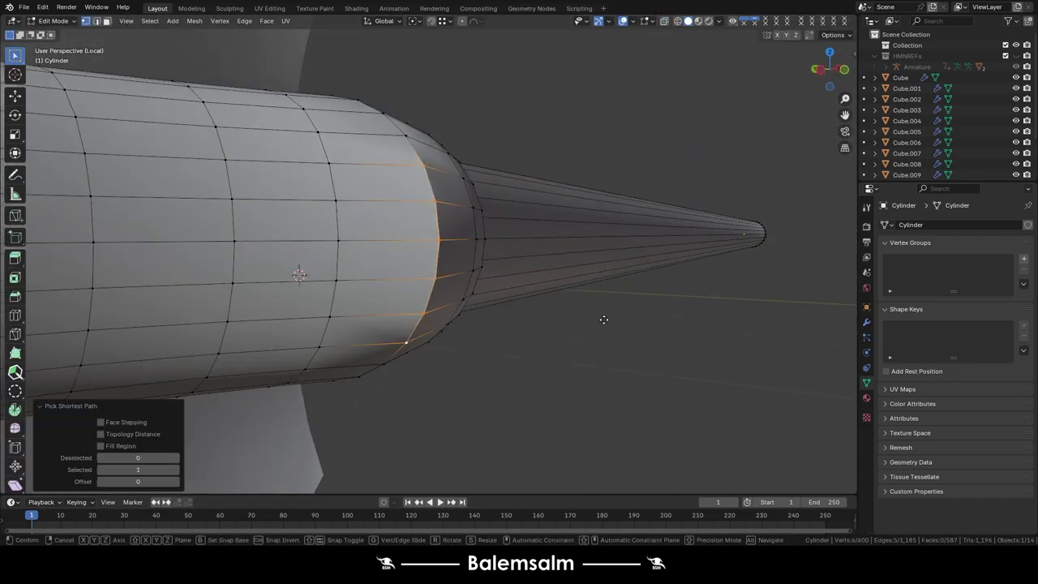
left_click(490, 236)
key("g")
key("x")
left_click(510, 325)
key("Tab")
scroll(415, 208, "down", 5)
Select the paddle blade and add an edge loop across it in Edit Mode.
middle_click_drag(415, 208, 379, 203)
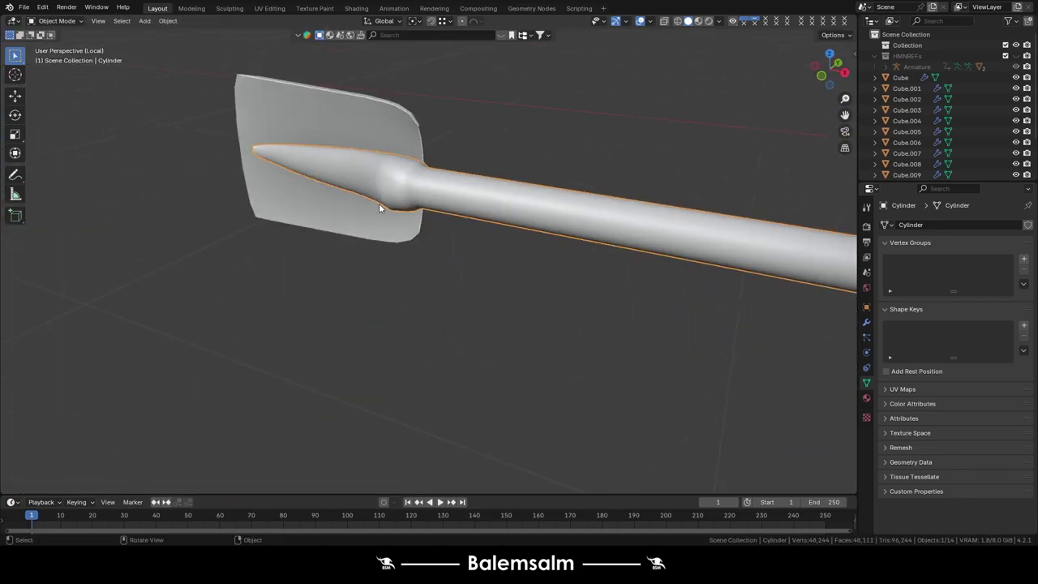
scroll(378, 207, "down", 3)
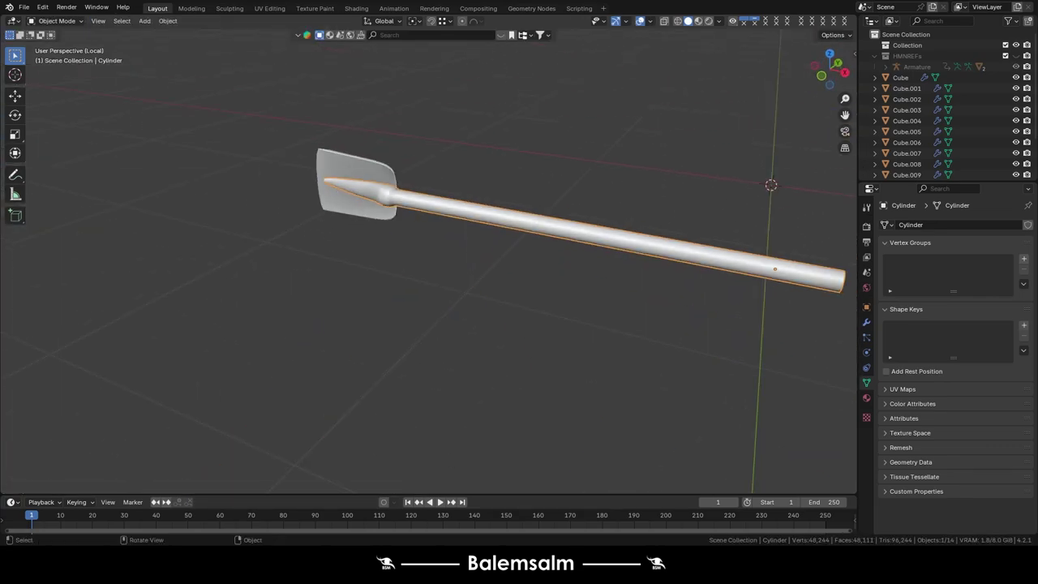
left_click(357, 183)
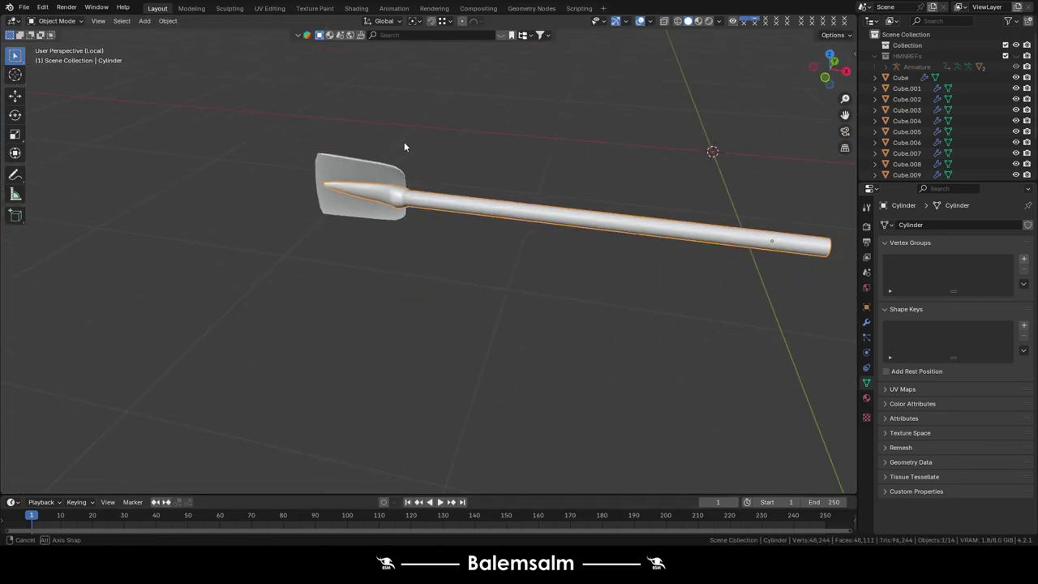
middle_click_drag(404, 141, 421, 146)
key("KP_Decimal")
key("Tab")
middle_click_drag(233, 207, 284, 189, "shift")
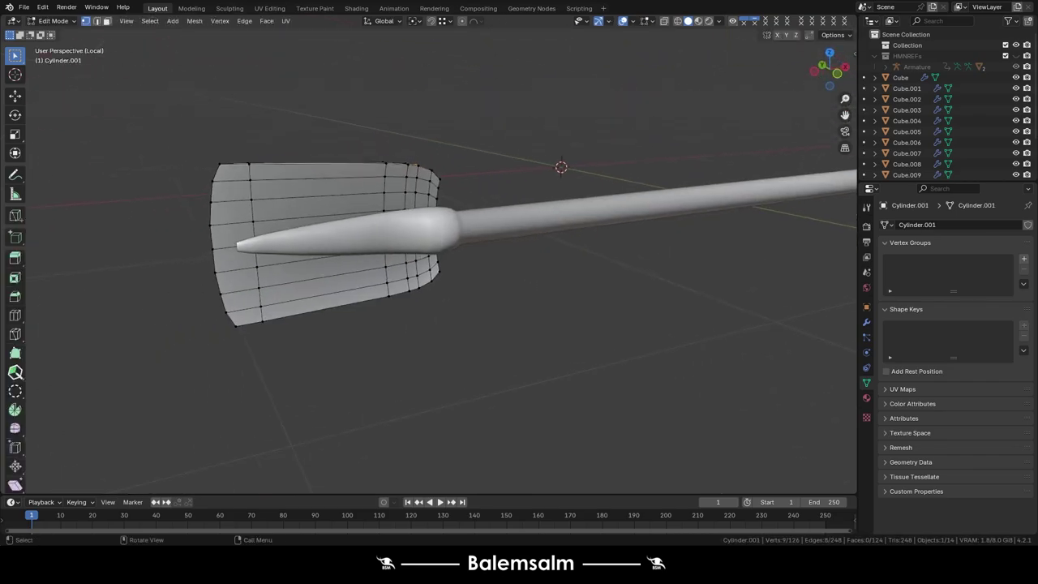
key("Tab")
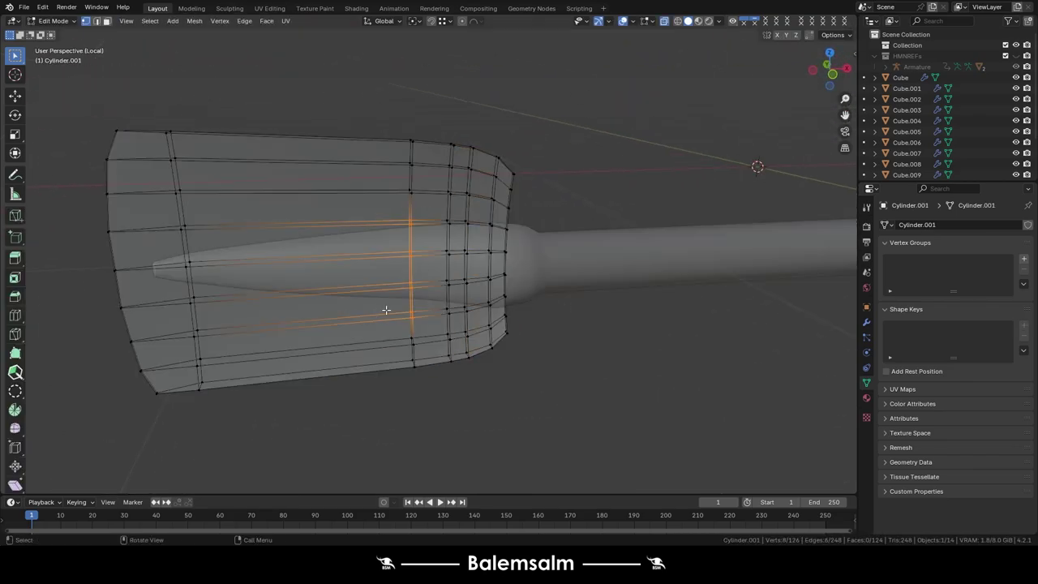
middle_click_drag(381, 322, 365, 246)
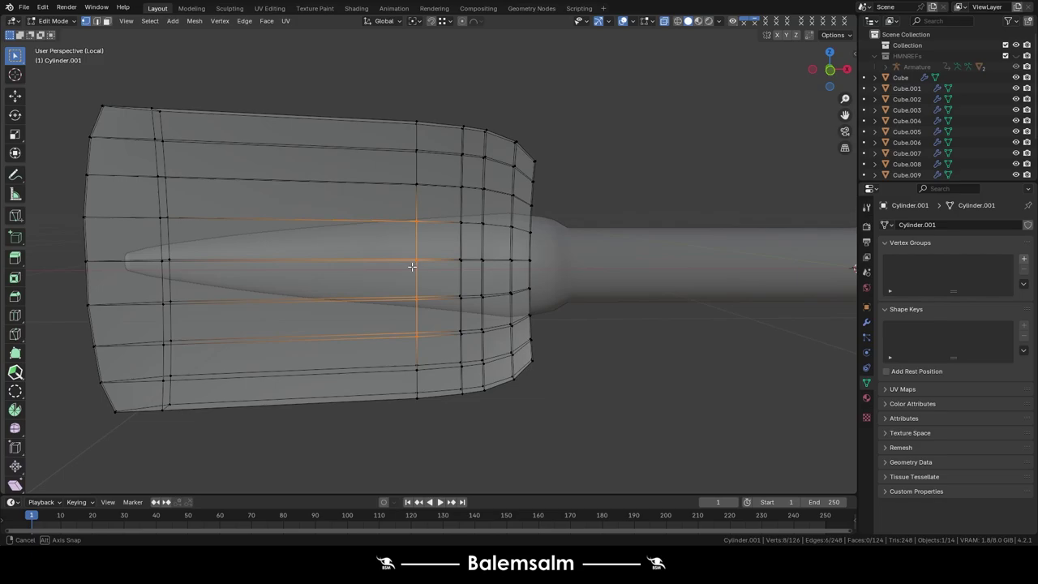
key("alt+z")
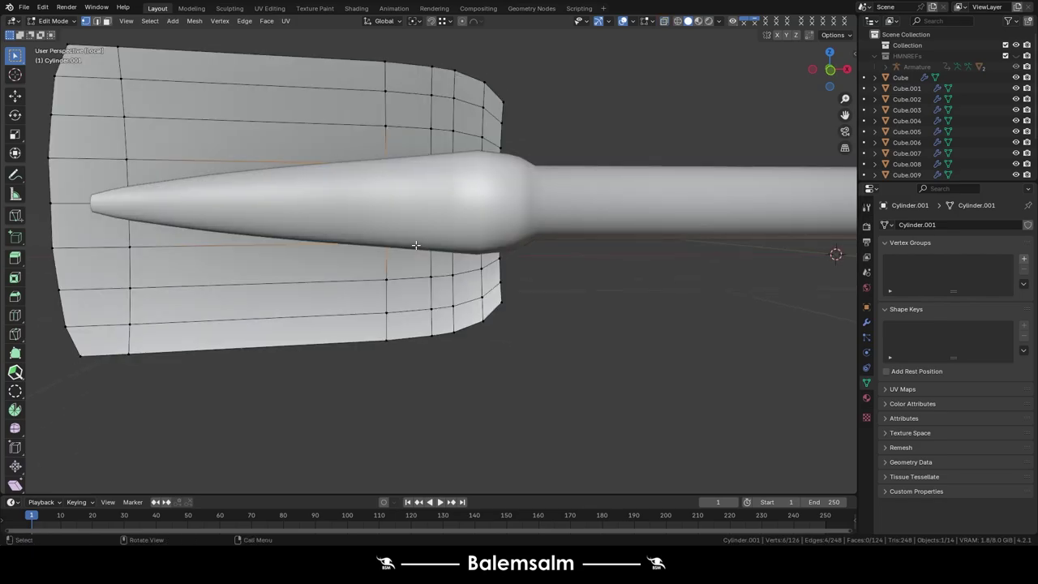
left_click(366, 248)
Slide the new loop into place and move a blade rim vertex along Y.
middle_click_drag(366, 248, 324, 202)
left_click(268, 186, "ctrl")
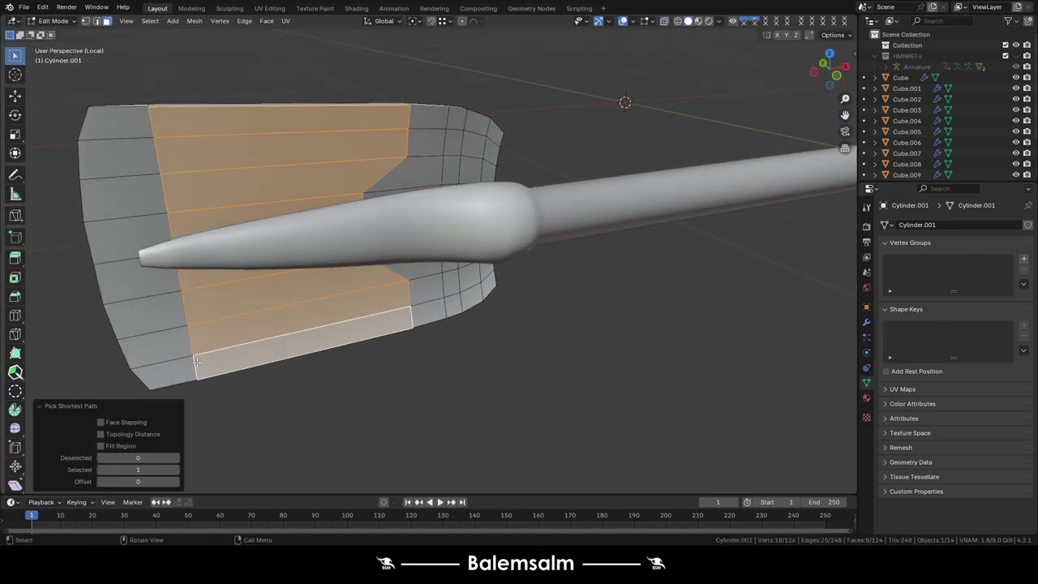
middle_click_drag(267, 186, 273, 192)
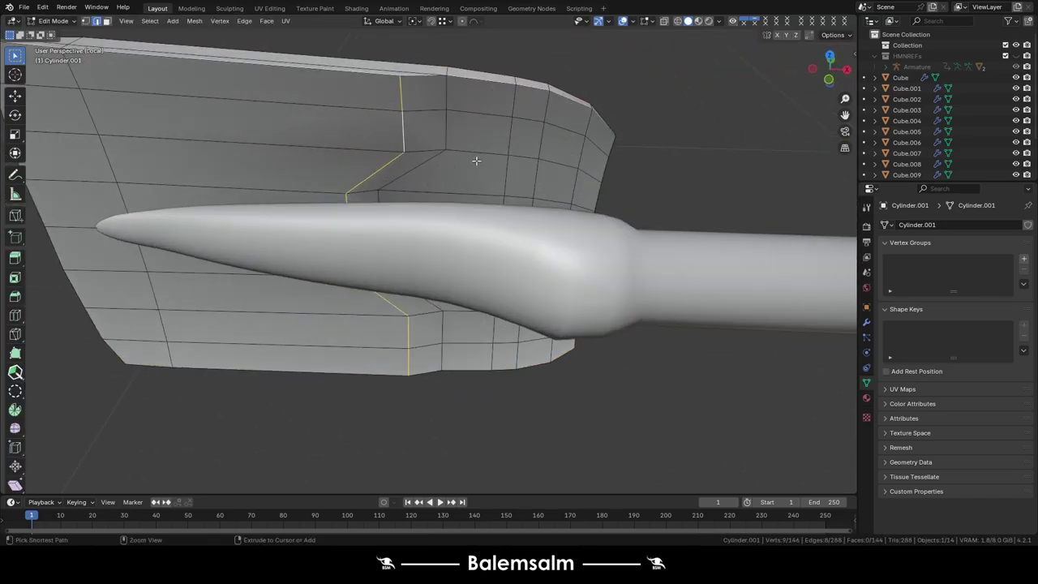
left_click_drag(476, 161, 436, 156)
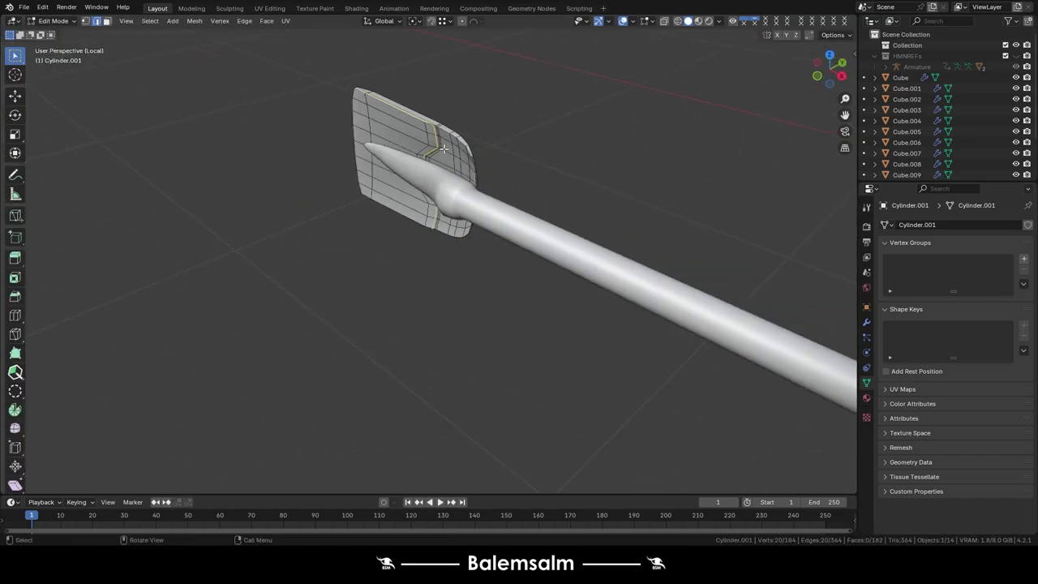
key("1")
left_click(412, 176)
mouse_move(412, 176)
middle_mouse_down()
mouse_move(356, 230)
mouse_move(318, 366)
middle_mouse_up()
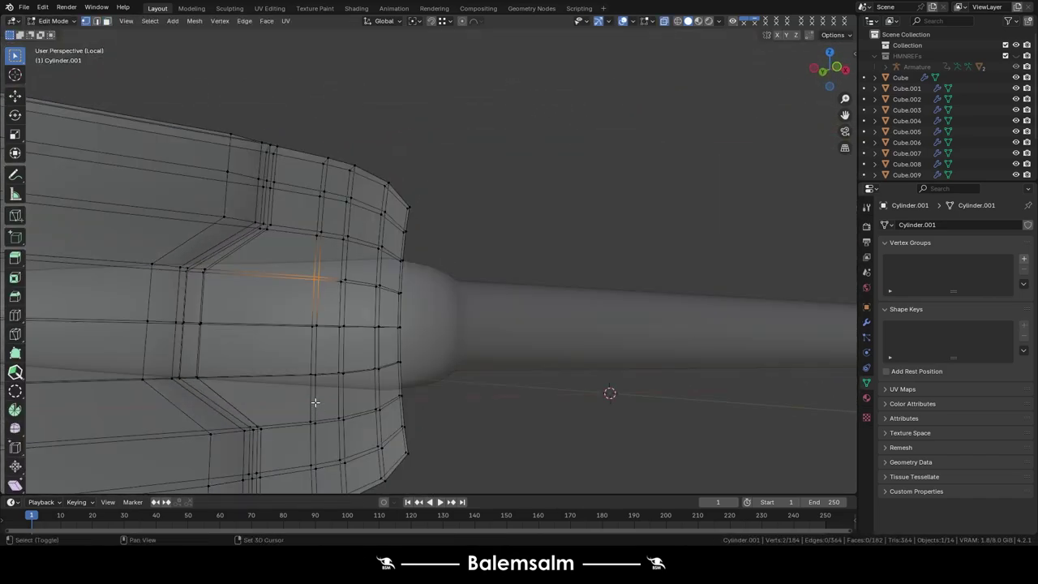
key("g")
key("y")
Grow the selection and add another edge loop near the blade edge, sliding it into place.
mouse_move(343, 199)
middle_mouse_down()
mouse_move(386, 231)
mouse_move(369, 268)
mouse_move(367, 323)
mouse_move(314, 281)
middle_mouse_up()
key("ctrl+KP_Add")
key("ctrl+r")
left_click(341, 292)
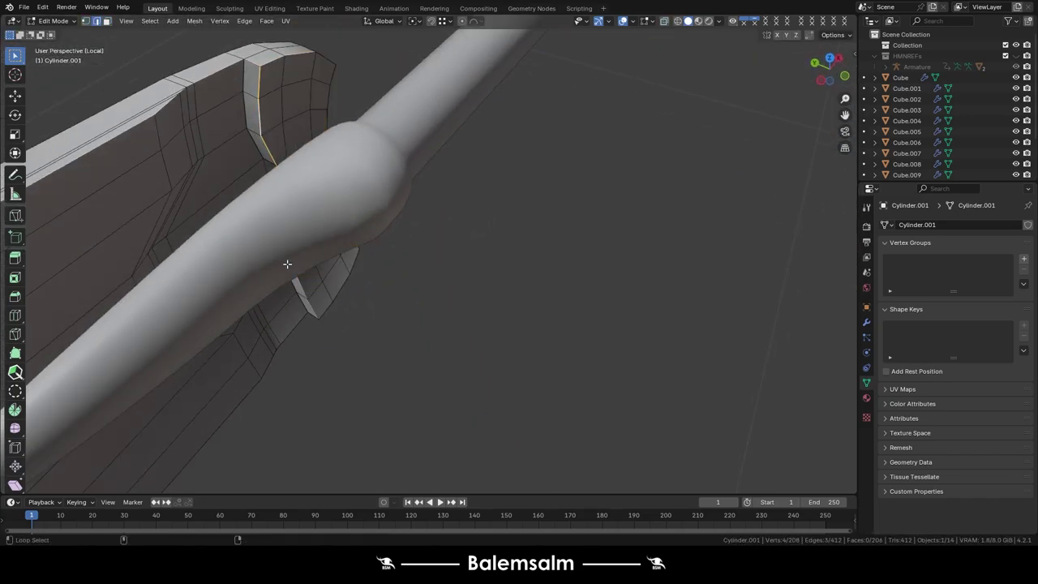
left_click(328, 78, "alt")
mouse_move(328, 78)
middle_mouse_down()
mouse_move(389, 304)
mouse_move(249, 120)
mouse_move(266, 296)
mouse_move(352, 315)
middle_mouse_up()
left_click(367, 309)
Give the paddle Shade Smooth (Smooth by Angle, 30°) and switch to an orthographic view.
key("Tab")
right_click(352, 315)
left_click(263, 239)
right_click(300, 178)
mouse_move(263, 239)
middle_mouse_down()
mouse_move(300, 179)
mouse_move(285, 187)
middle_mouse_up()
key("grave")
left_click(393, 128)
Re-enter Edit Mode, save the file, and undo a stray move on the blade.
key("Tab")
key("ctrl+s")
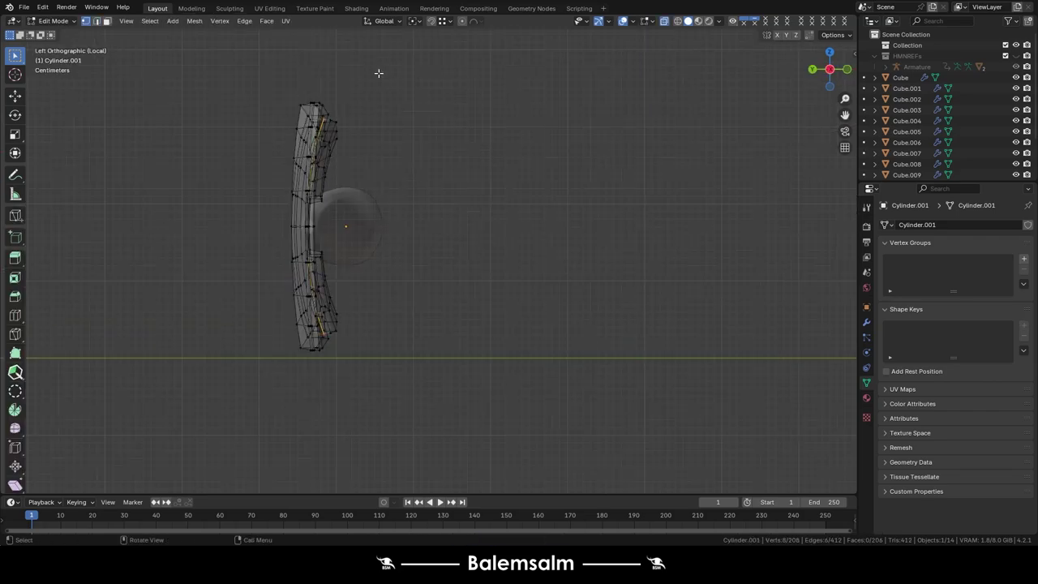
left_click(336, 340)
key("ctrl+z")
key("alt+z")
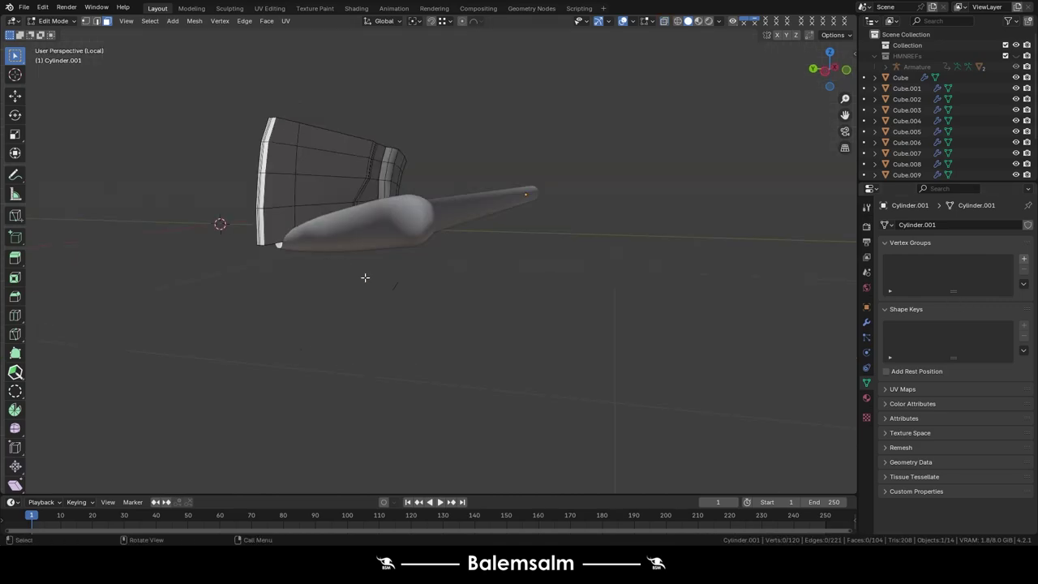
middle_click_drag(333, 253, 297, 273)
key("alt+z")
Add a Mirror modifier to the blade with Clipping enabled.
key("Tab")
left_click(866, 322)
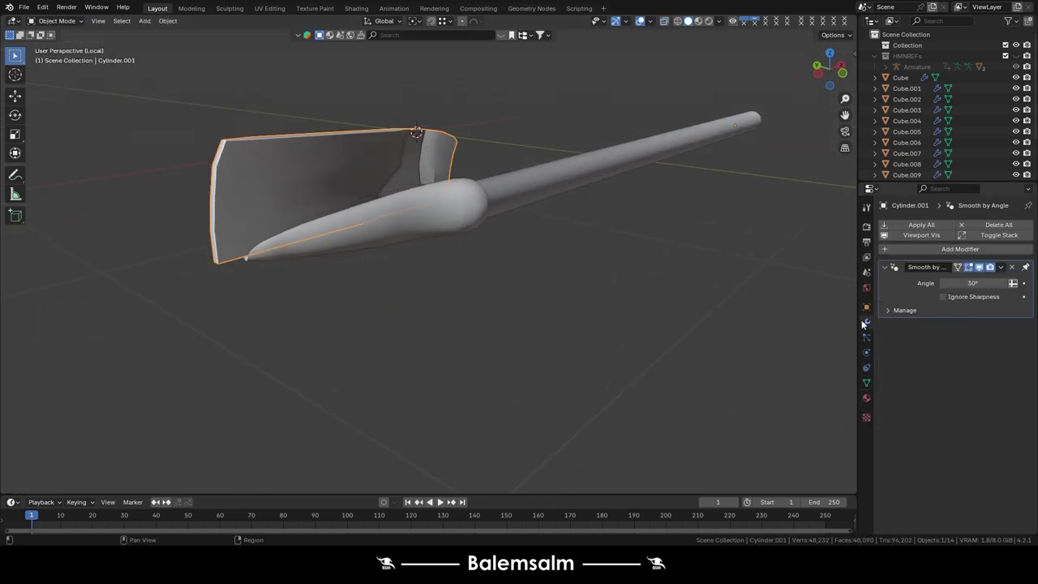
left_click(959, 249)
left_click(944, 354)
left_click(944, 335)
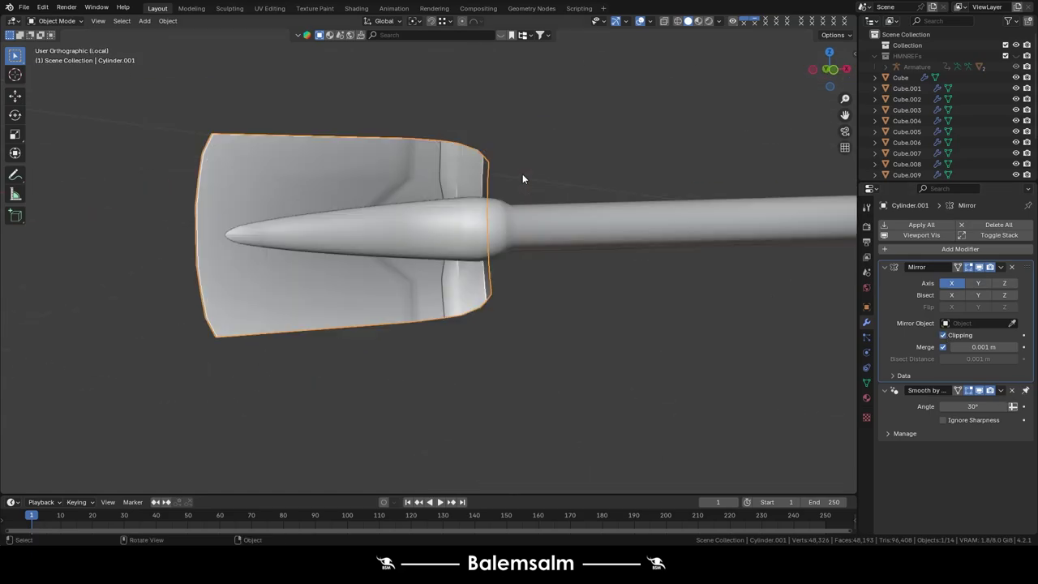
Rotate the blade's top rim faces 55° in Left view to bend the rim.
key("ctrl+KP_3")
key("Tab")
key("alt+z")
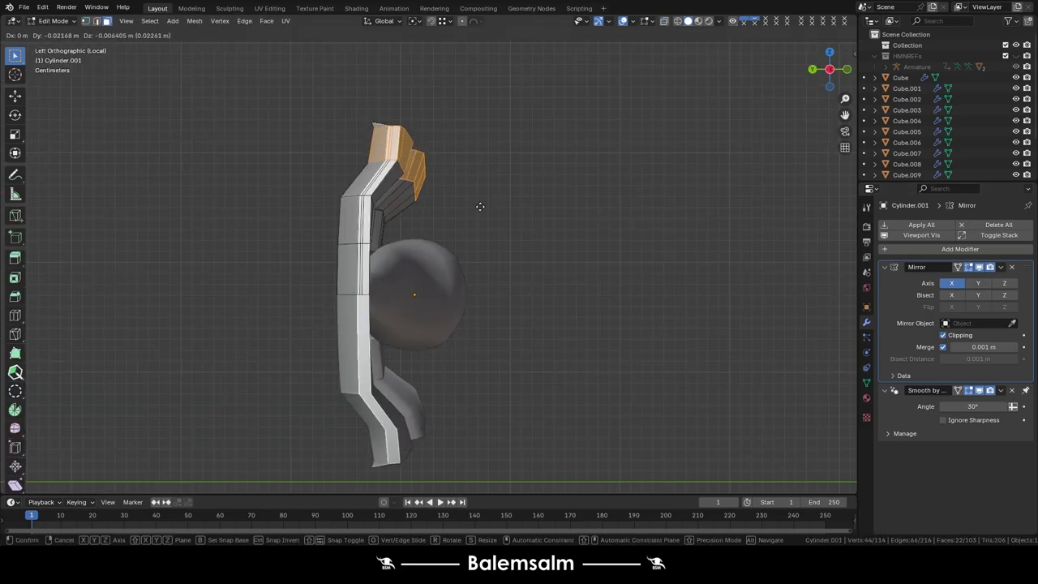
key("alt+z")
middle_click_drag(257, 159, 267, 132)
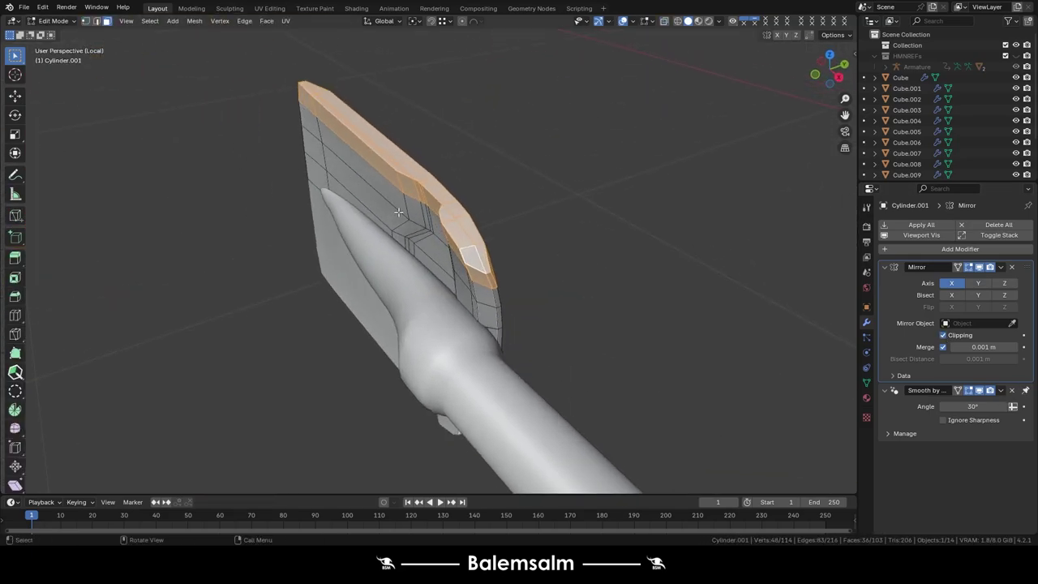
key("grave")
left_click(313, 146)
key("r")
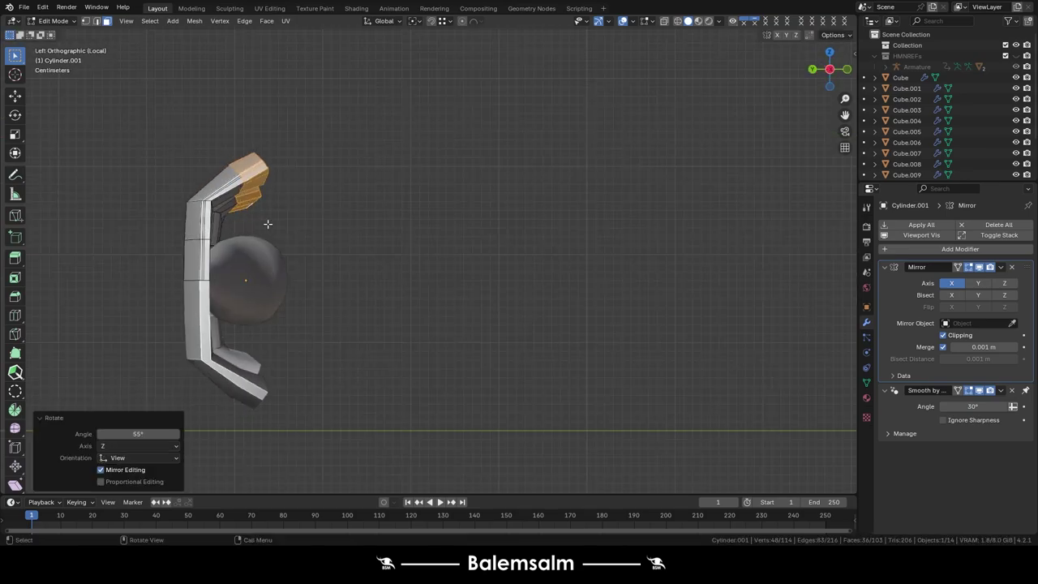
left_click(271, 198)
Edge-slide loops and an edge along the blade to refine its shape.
mouse_move(270, 198)
middle_mouse_down()
mouse_move(243, 227)
mouse_move(285, 180)
middle_mouse_up()
scroll(211, 259, "up", 3)
scroll(222, 249, "up", 1)
left_click(217, 240)
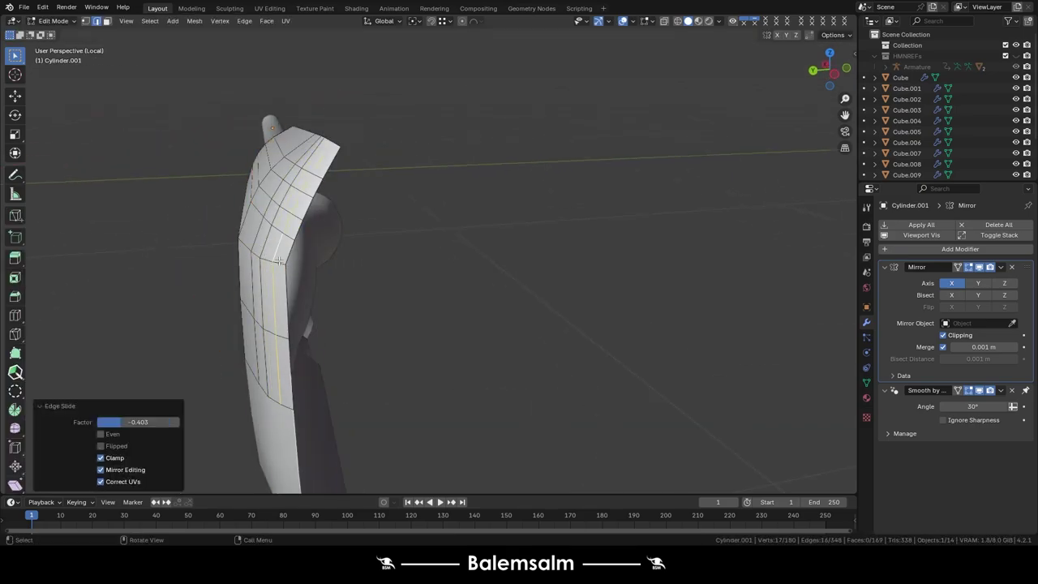
scroll(243, 257, "up", 4)
mouse_move(308, 229)
middle_mouse_down()
mouse_move(365, 244)
mouse_move(329, 152)
middle_mouse_up()
scroll(391, 246, "up", 3)
left_click(380, 246, "ctrl")
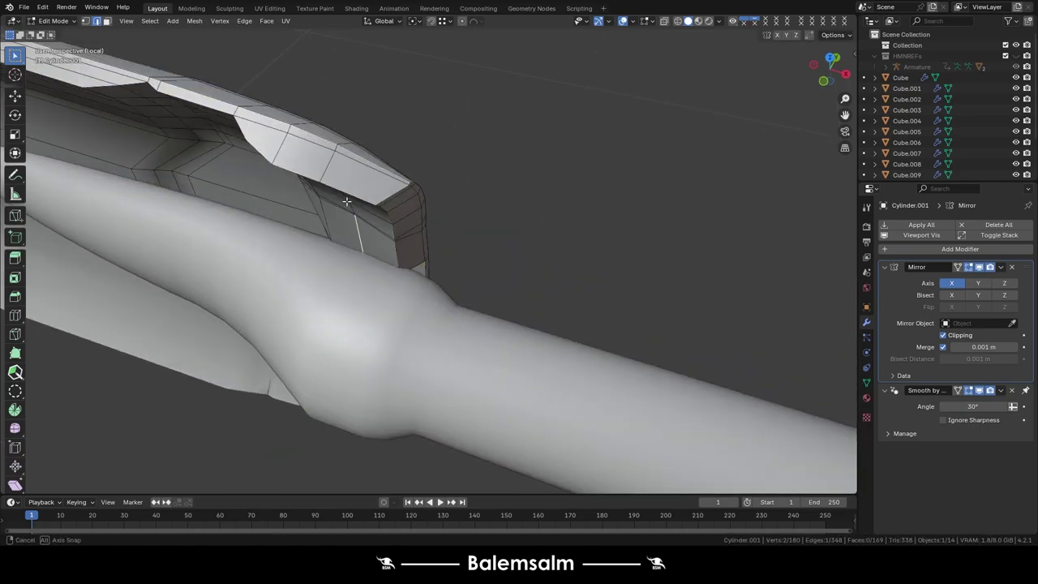
left_click(334, 226)
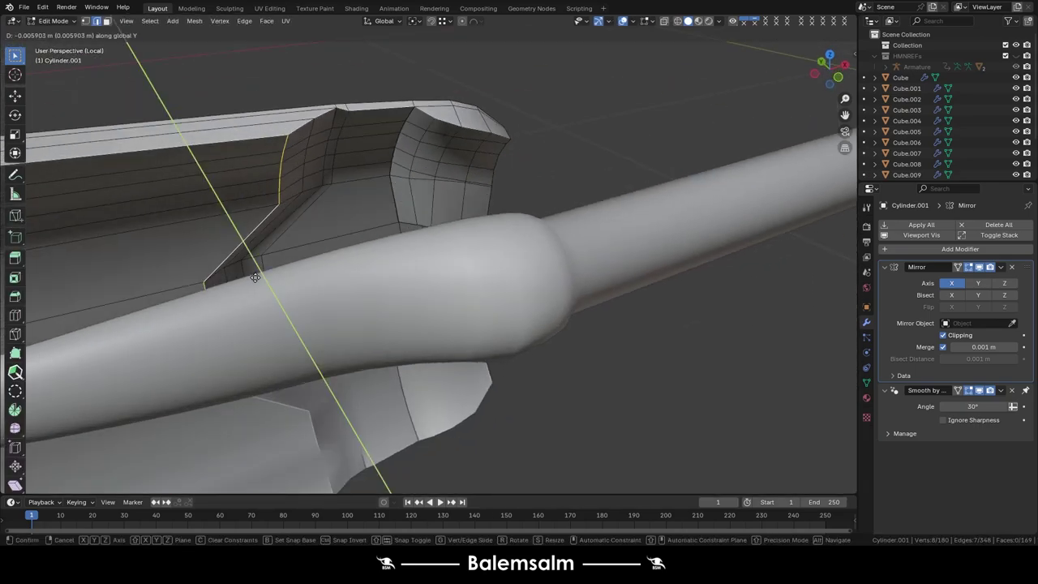
Zoom out and save the boat file.
mouse_move(335, 225)
middle_mouse_down()
mouse_move(228, 262)
mouse_move(261, 155)
middle_mouse_up()
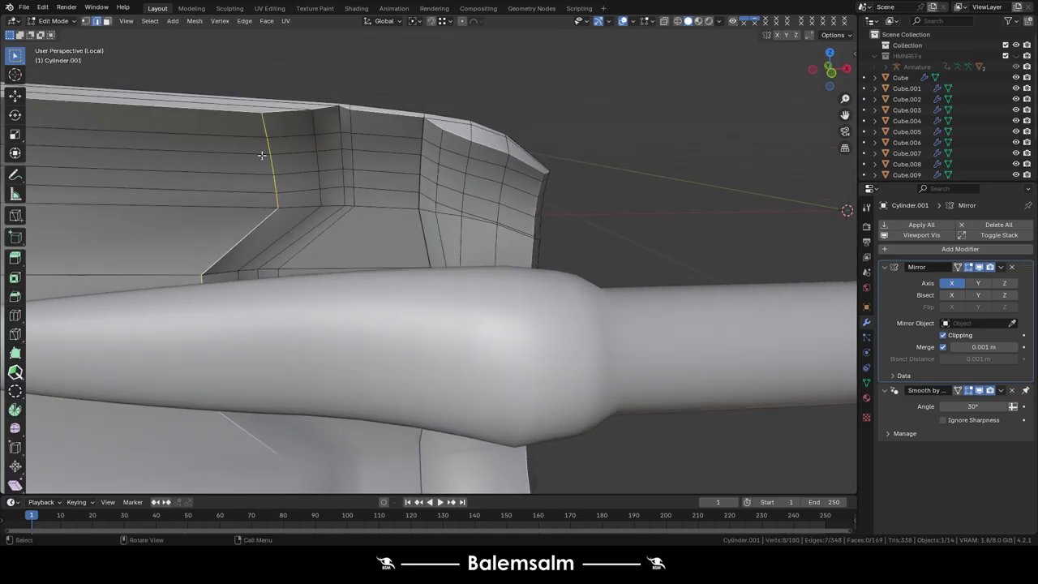
middle_click_drag(276, 201, 258, 239)
scroll(258, 239, "down", 3)
key("ctrl+s")
Slide another edge loop on the blade rim into a new position.
mouse_move(323, 212)
middle_mouse_down()
mouse_move(171, 175)
mouse_move(279, 218)
middle_mouse_up()
left_click(279, 217, "alt")
key("g")
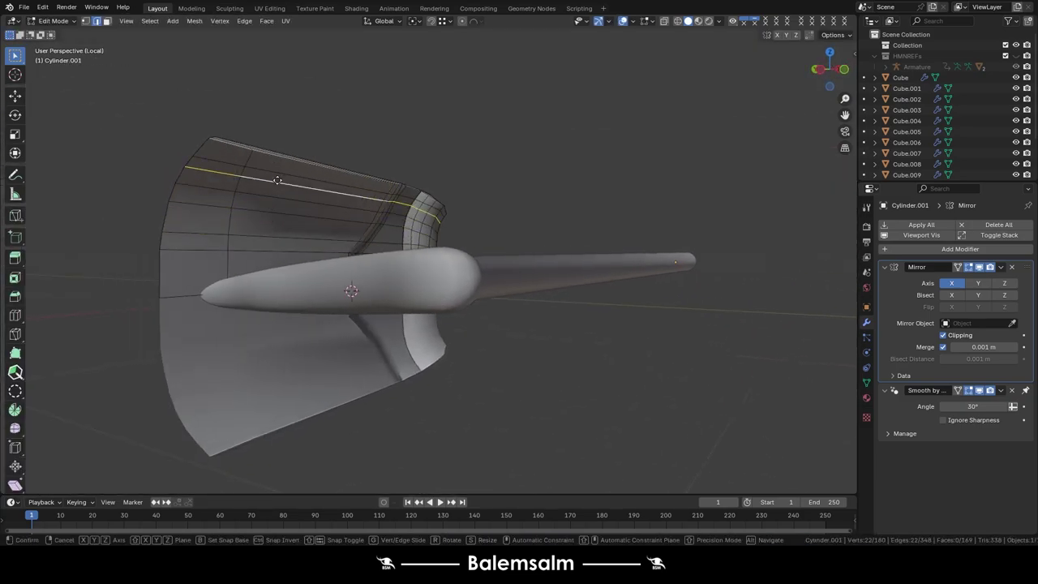
right_click(279, 170)
middle_click_drag(279, 170, 273, 207)
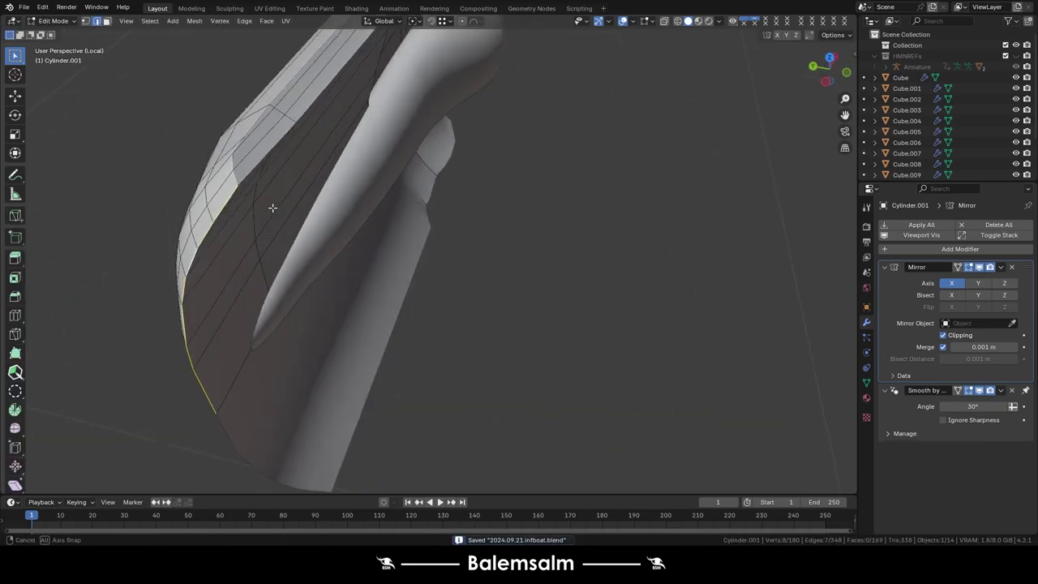
left_click(247, 279)
mouse_move(247, 280)
middle_mouse_down()
mouse_move(208, 189)
mouse_move(364, 174)
middle_mouse_up()
scroll(194, 158, "down", 3)
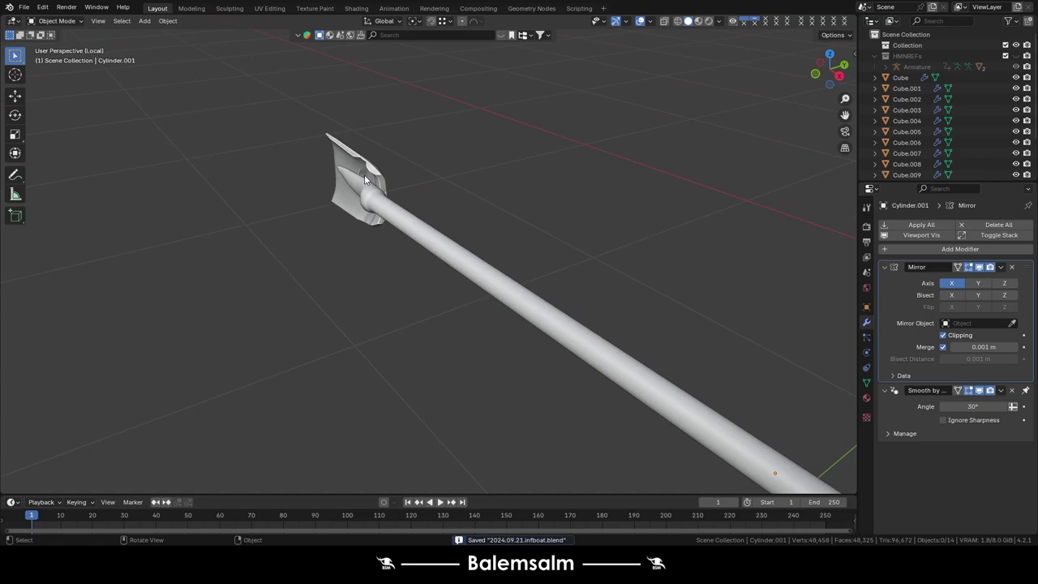
Return to Object Mode, save, and view the whole boat from above.
key("Tab")
key("ctrl+s")
scroll(430, 168, "down", 5)
mouse_move(431, 168)
middle_mouse_down()
mouse_move(386, 194)
mouse_move(399, 207)
mouse_move(378, 193)
mouse_move(556, 283)
middle_mouse_up()
scroll(386, 195, "up", 3)
scroll(414, 180, "down", 4)
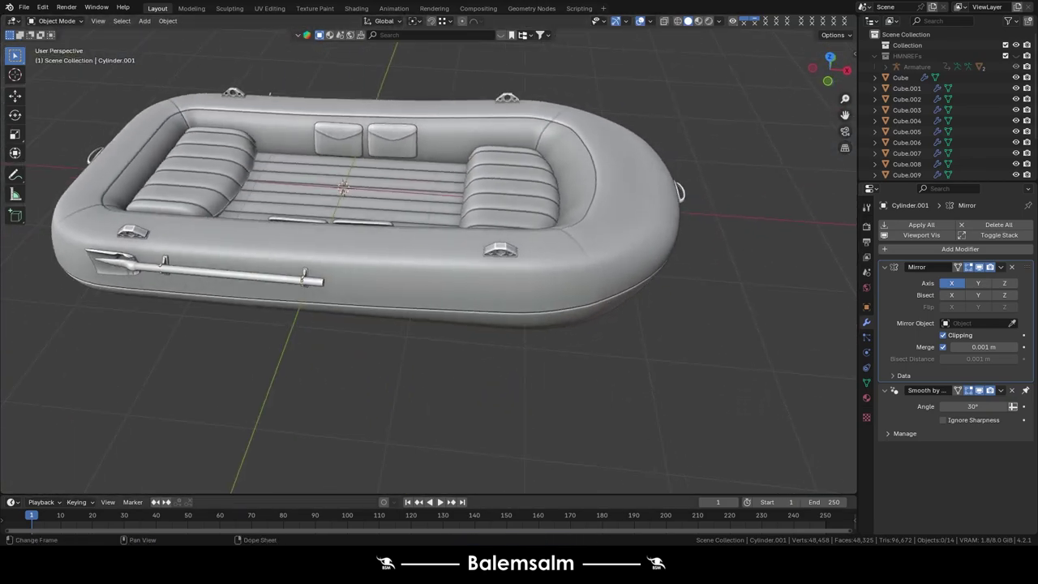
scroll(346, 215, "up", 5)
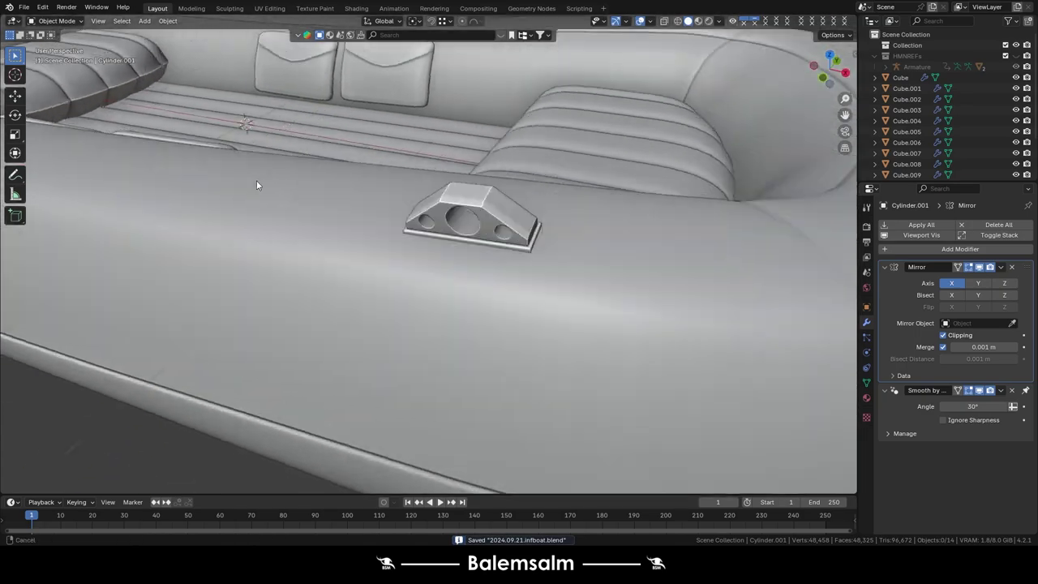
Select the cleat on the boat's side and inspect its mesh in Edit Mode.
left_click(326, 199)
mouse_move(256, 180)
middle_mouse_down()
mouse_move(444, 212)
mouse_move(305, 306)
middle_mouse_up()
key("Tab")
scroll(301, 190, "up", 3)
scroll(444, 212, "up", 4)
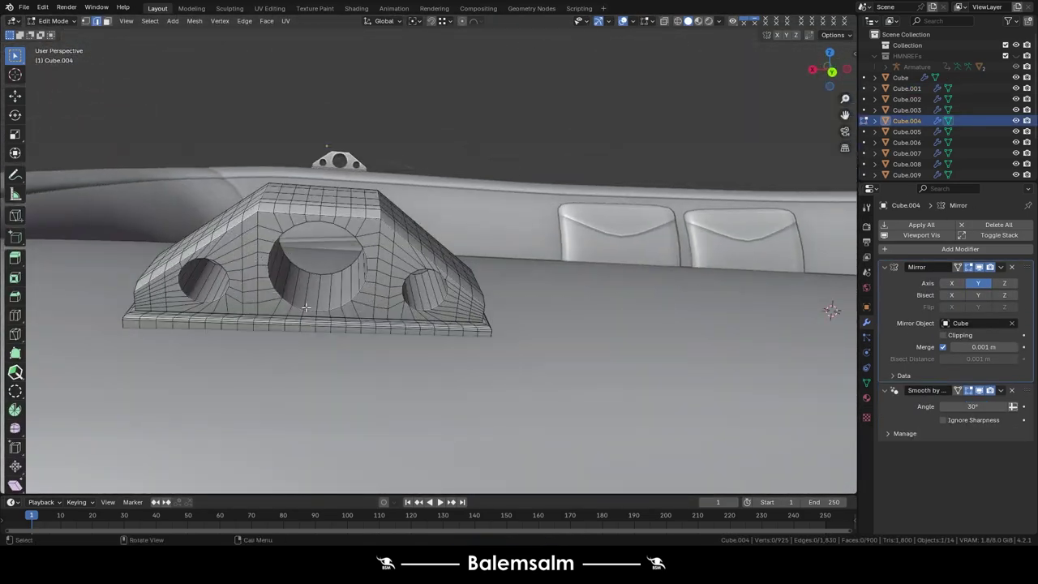
key("Tab")
scroll(290, 229, "down", 4)
middle_click_drag(290, 229, 401, 295)
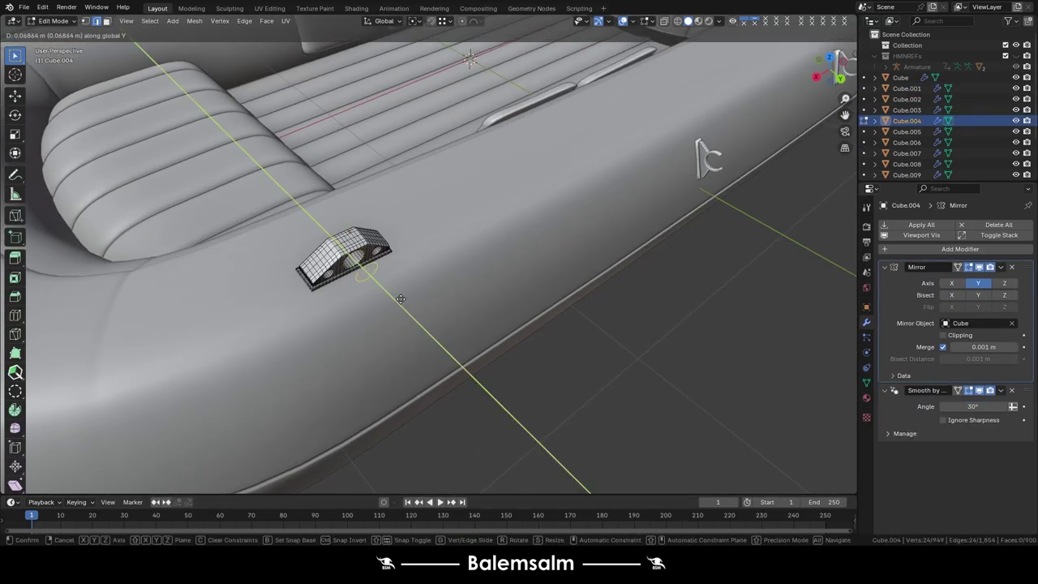
scroll(382, 265, "up", 3)
Position another cleat (Cube.012) on the bow side and set its origin to geometry.
left_click(382, 264)
scroll(383, 264, "down", 8)
mouse_move(458, 167)
middle_mouse_down()
mouse_move(414, 216)
mouse_move(351, 171)
middle_mouse_up()
key("KP_7")
scroll(364, 211, "up", 3)
middle_click_drag(364, 211, 324, 116)
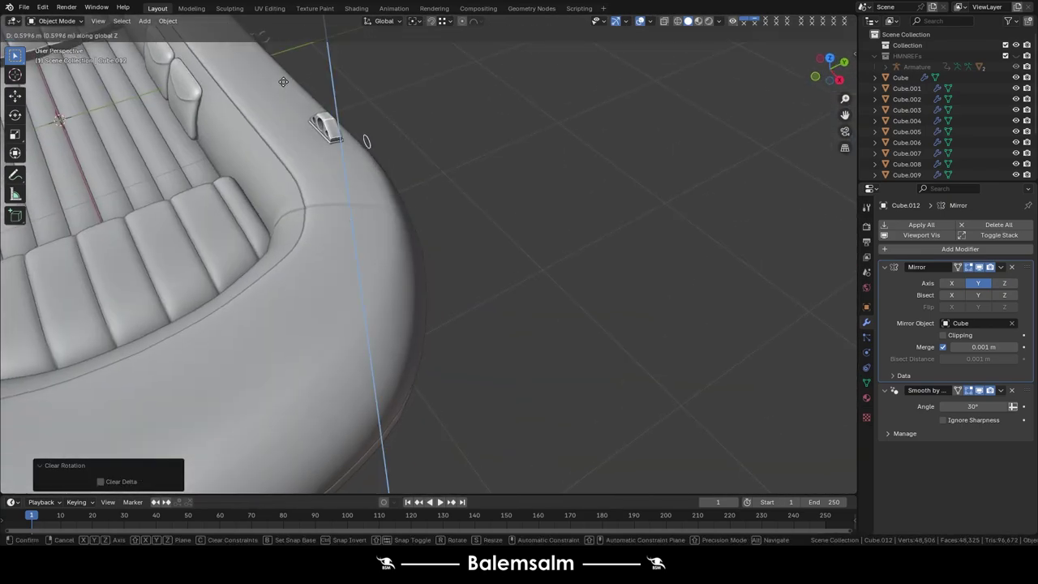
right_click(328, 241)
left_click(430, 271)
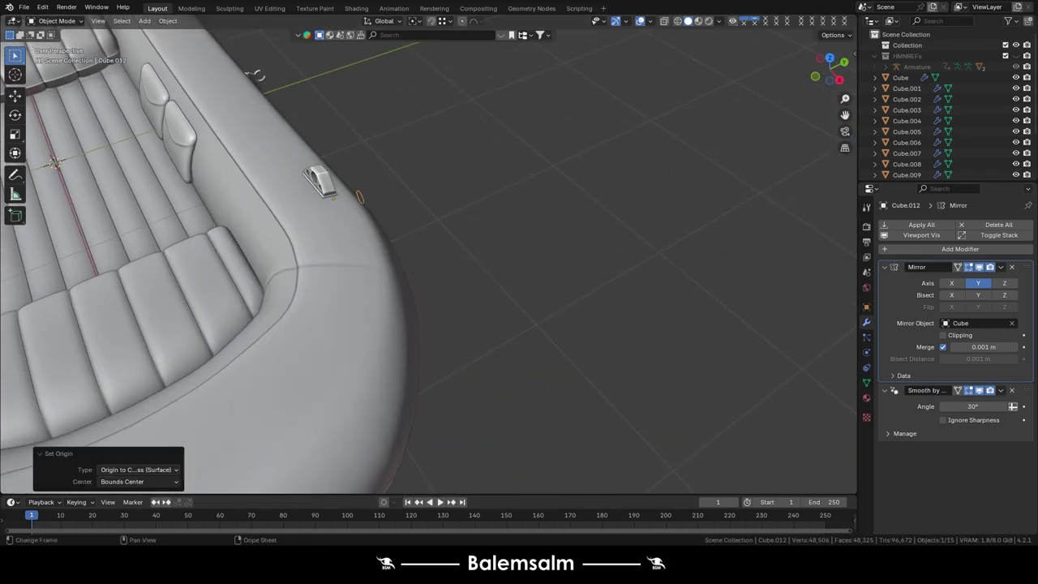
mouse_move(741, 63)
middle_mouse_down()
mouse_move(336, 243)
mouse_move(321, 211)
middle_mouse_up()
Shift one side of the cylinder's vertices along X in Back view to slant the tube.
key("Tab")
scroll(321, 211, "up", 4)
key("a")
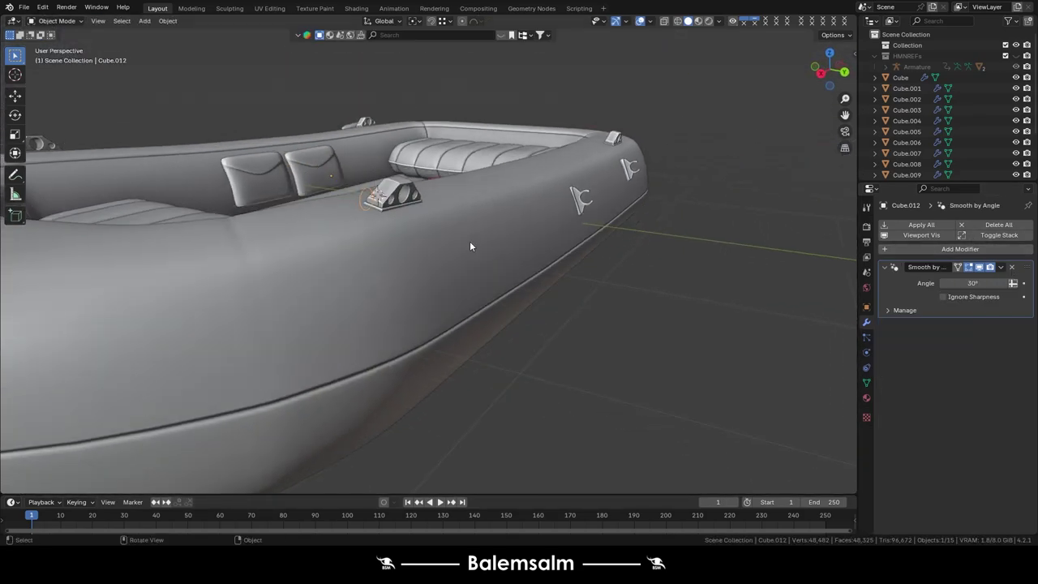
key("Tab")
scroll(401, 269, "down", 3)
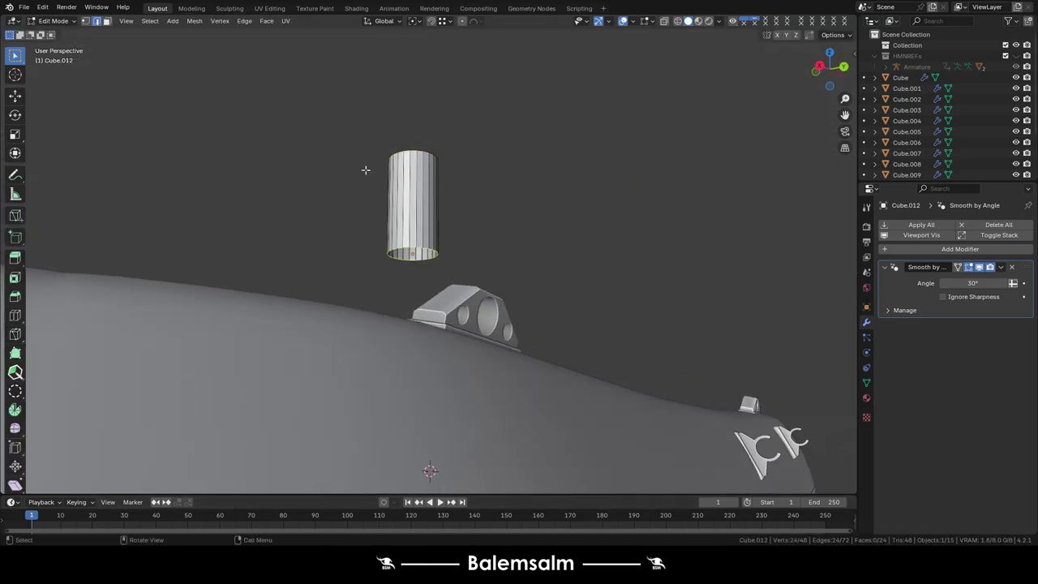
key("grave")
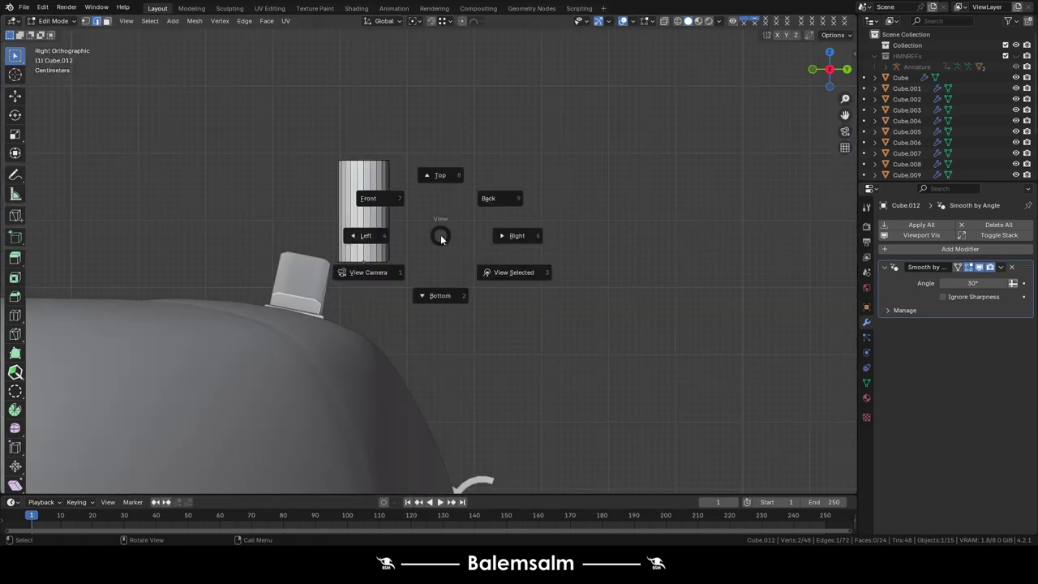
left_click(500, 199)
key("g")
key("x")
key("Return")
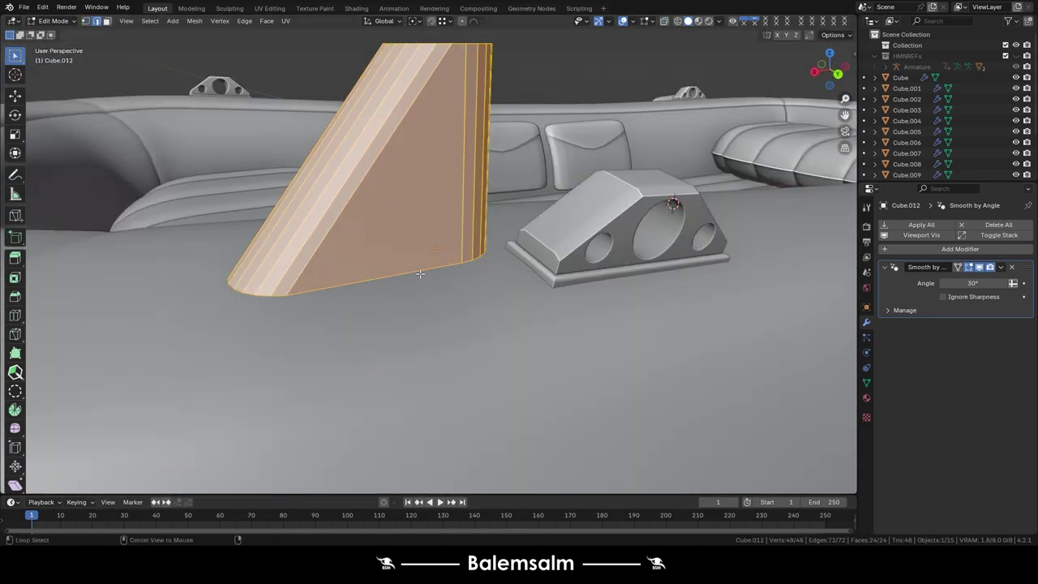
Scale the tube's bottom loop outward, undo extra geometry, and select the tube's face ring.
left_click(467, 274, "alt")
key("s")
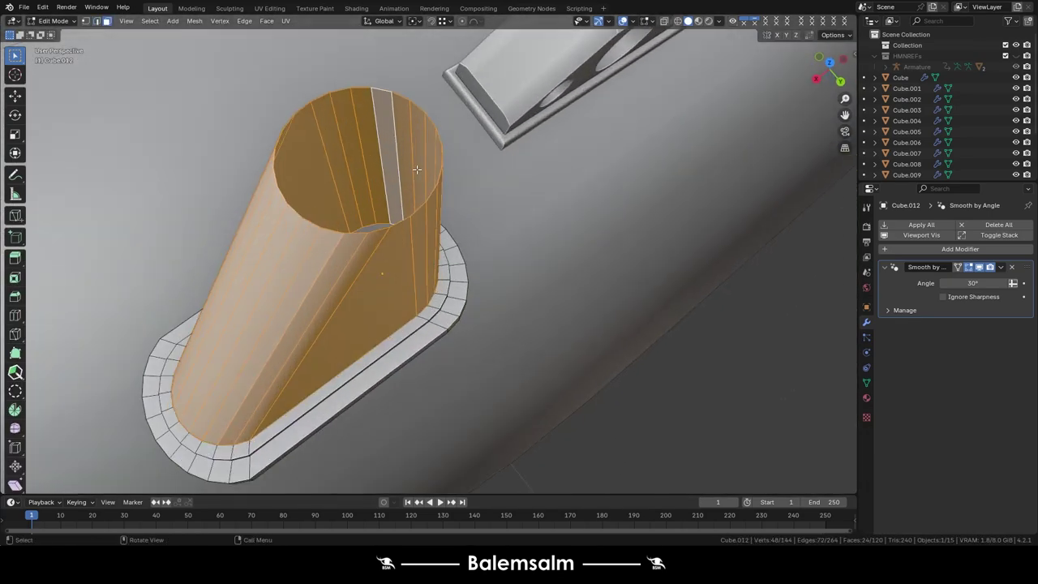
key("Escape")
key("ctrl+z")
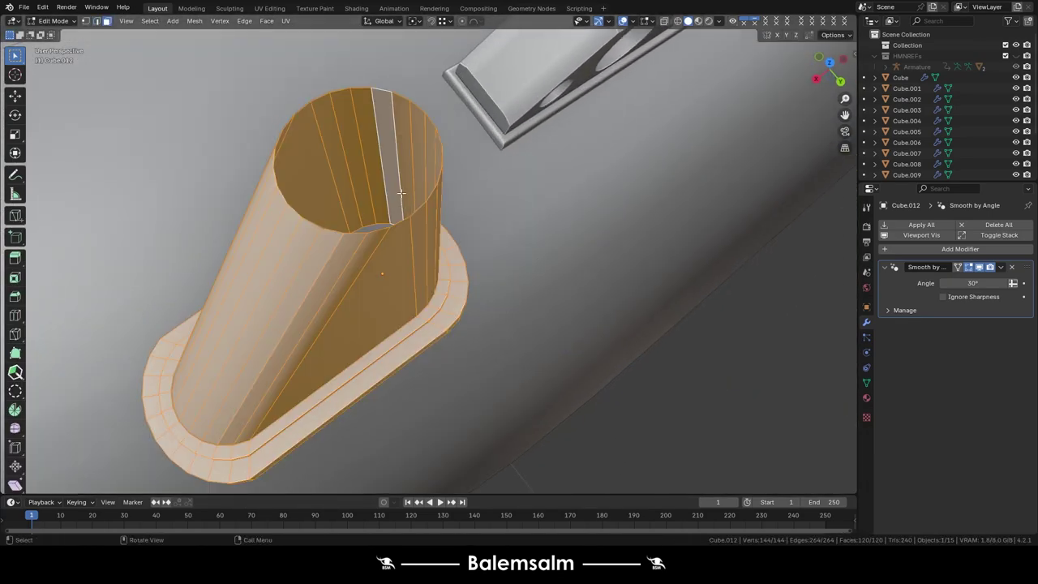
left_click(412, 273, "alt")
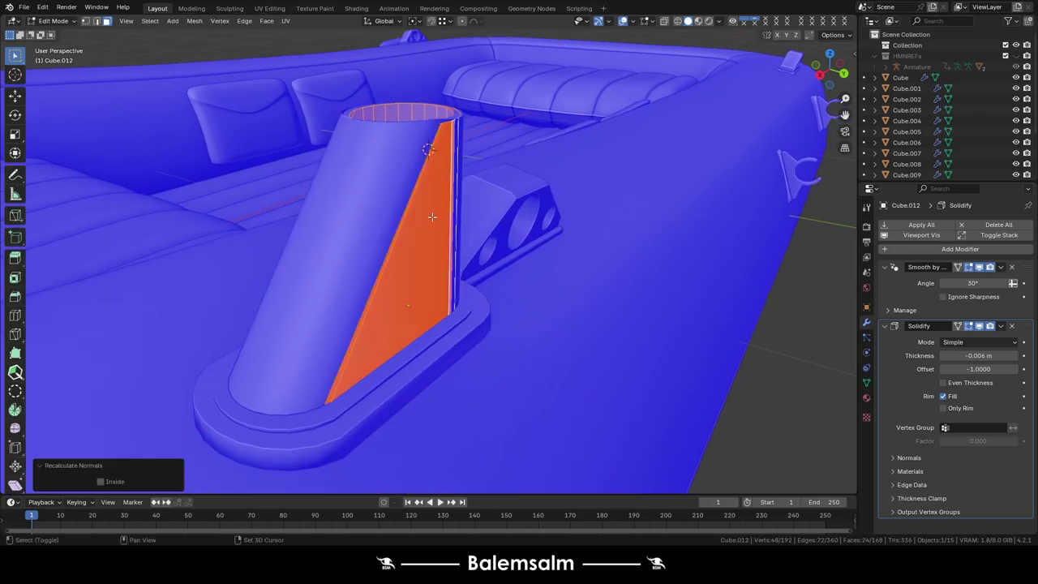
Merge the fitting's doubled vertices by distance and turn off Face Orientation.
mouse_move(432, 217)
middle_mouse_down()
mouse_move(475, 182)
mouse_move(469, 297)
middle_mouse_up()
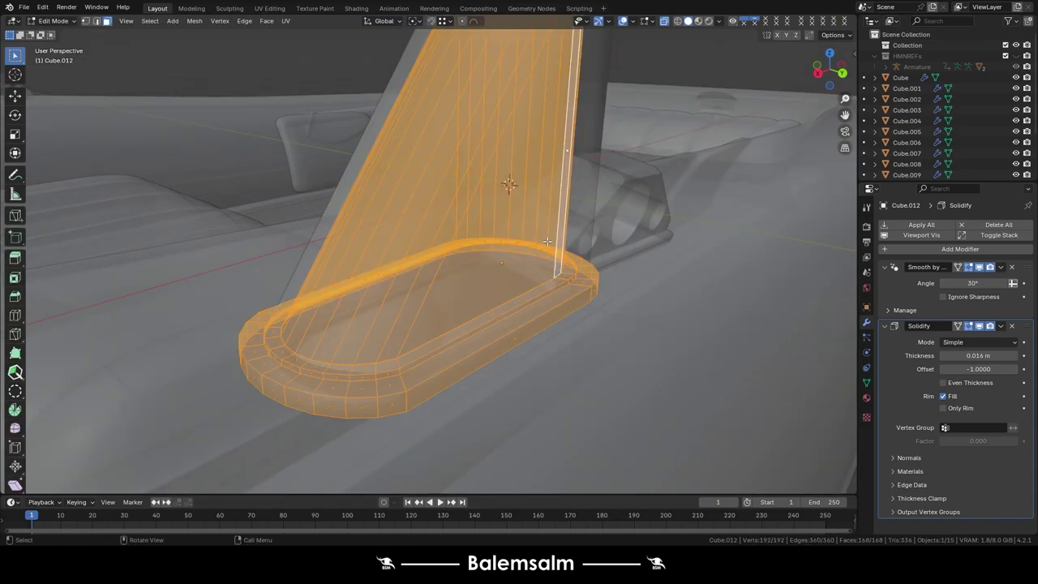
key("m")
left_click(445, 195)
key("Tab")
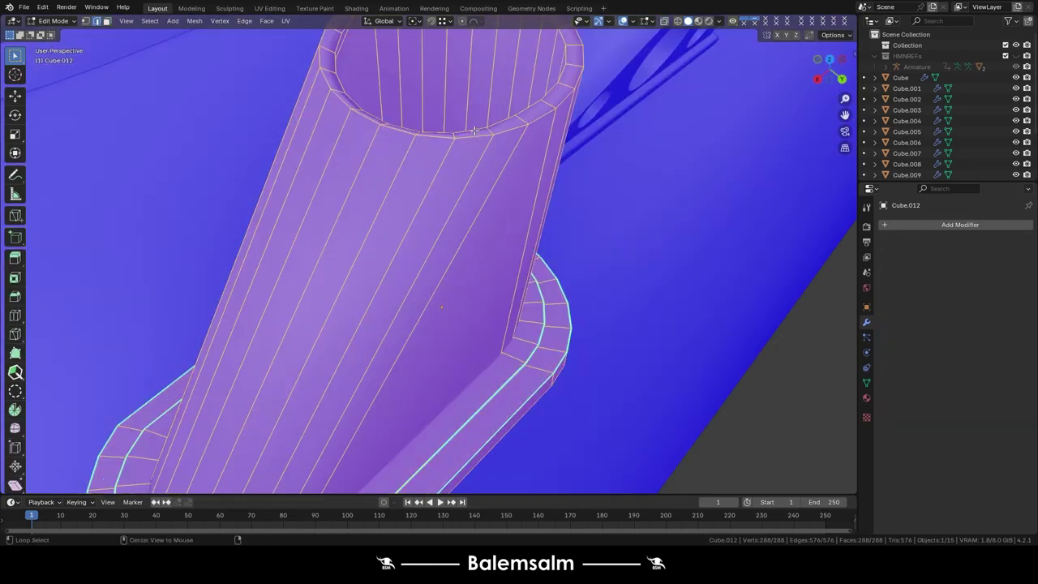
middle_click_drag(474, 129, 519, 105)
left_click(632, 21)
left_click(587, 223)
Raise a single vertex on the fitting's top rim.
middle_click_drag(568, 162, 514, 107)
key("KP_Decimal")
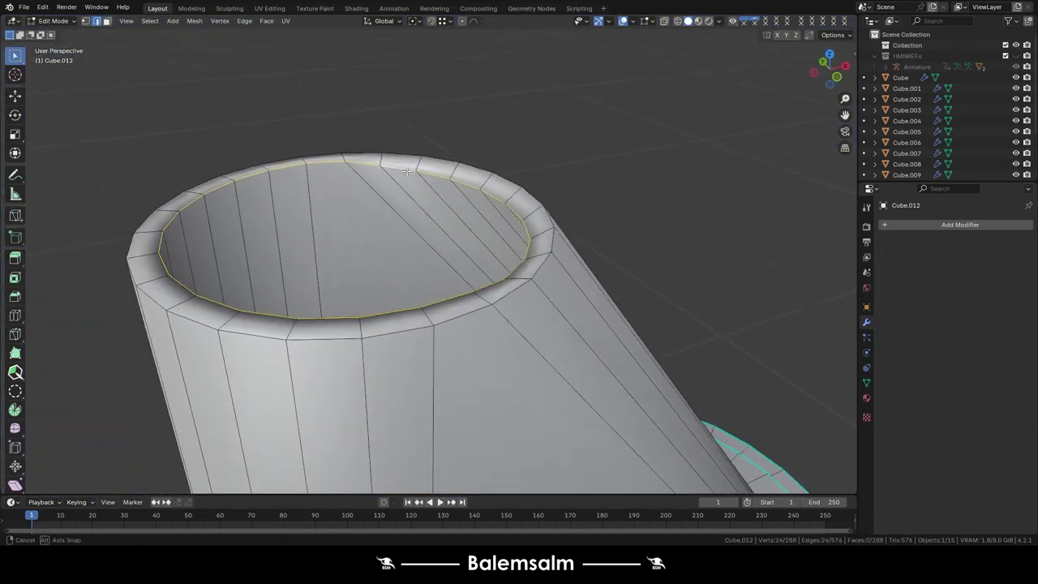
left_click(503, 196)
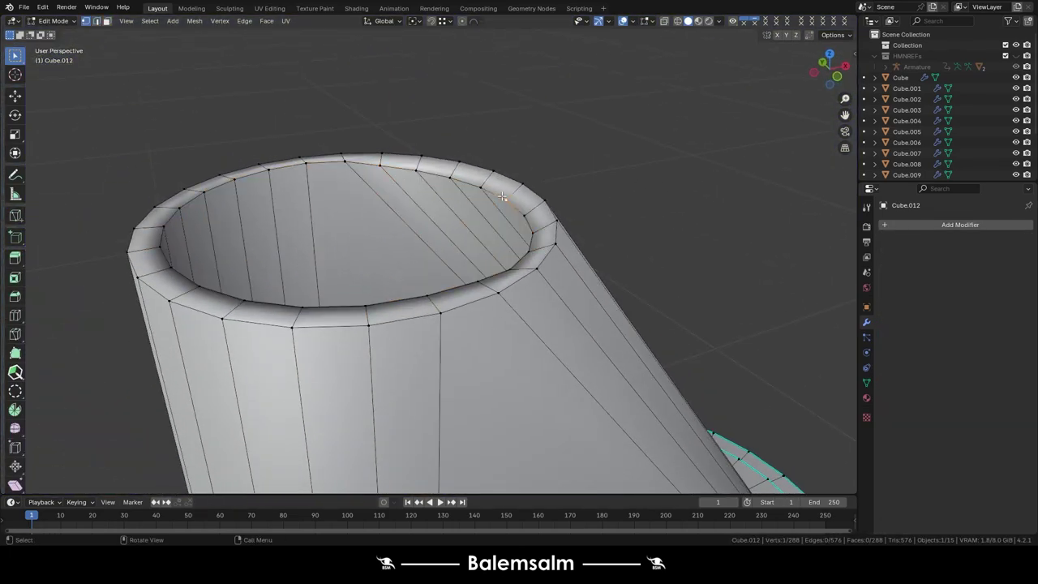
left_click(535, 268)
middle_click_drag(534, 269, 565, 193)
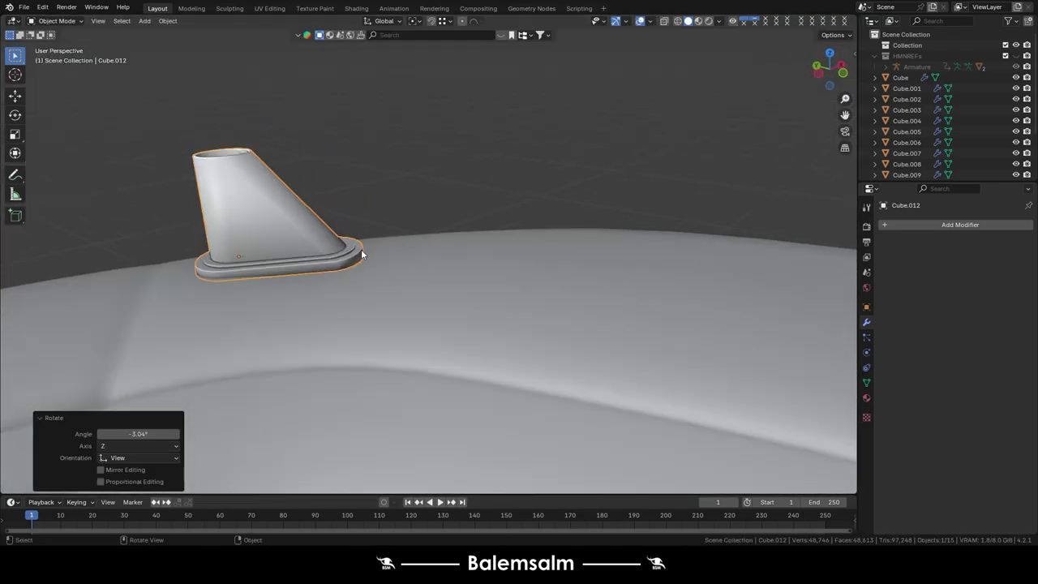
Lower the fitting onto the hull tube and deselect it.
left_click(361, 254)
mouse_move(362, 253)
middle_mouse_down()
mouse_move(285, 255)
mouse_move(369, 265)
middle_mouse_up()
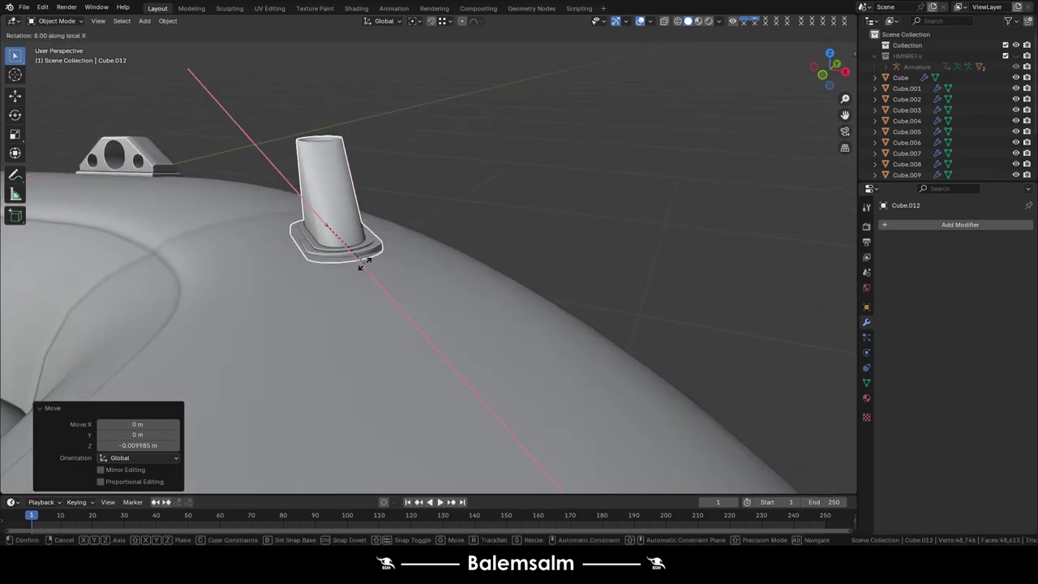
middle_click_drag(359, 255, 251, 151)
left_click(252, 151)
scroll(387, 161, "down", 5)
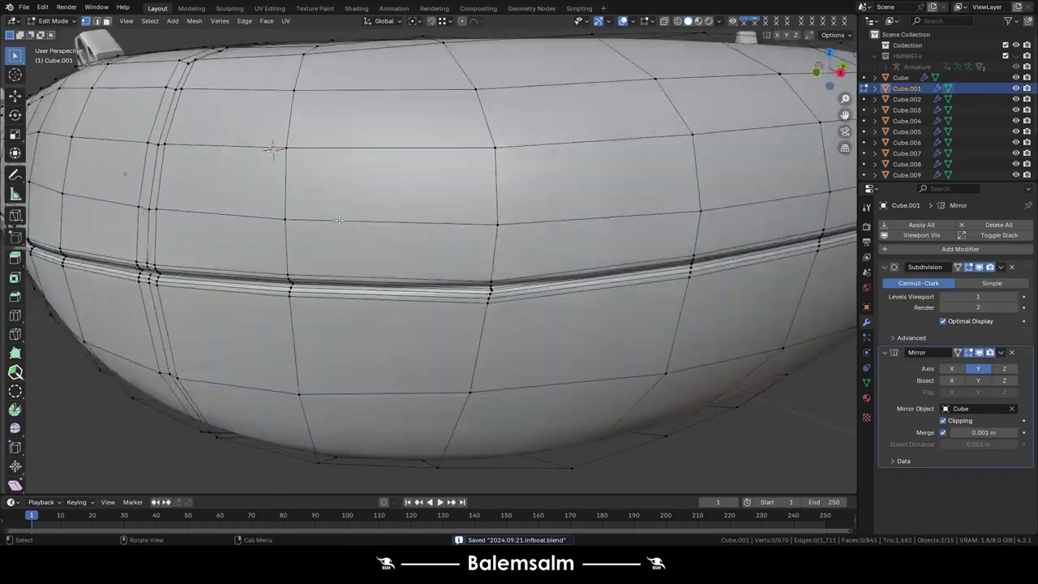
Fatten the selected seam band along the hull's side with Shrink/Fatten.
scroll(454, 333, "up", 1)
key("alt+s")
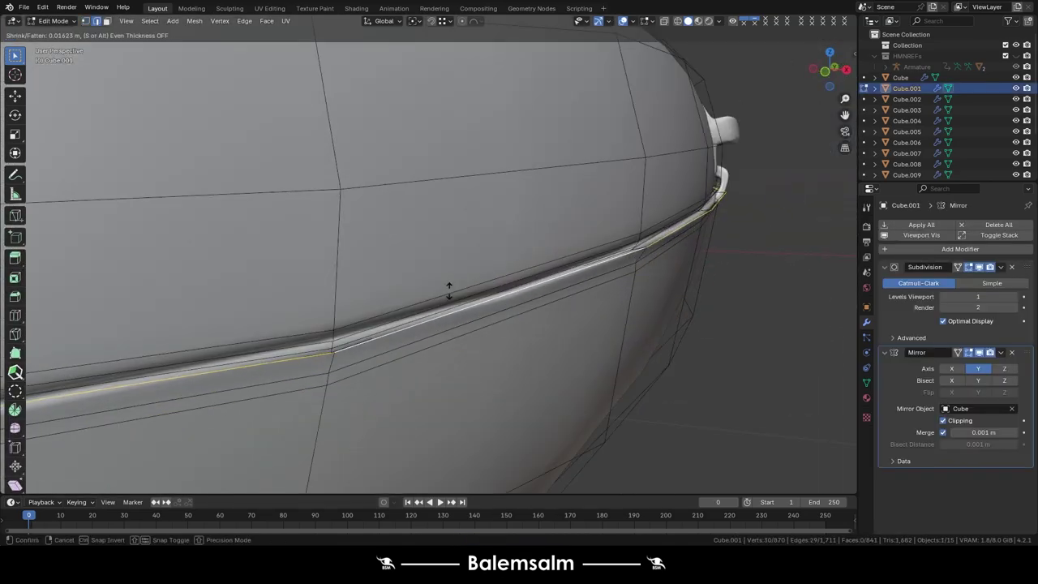
left_click(449, 292)
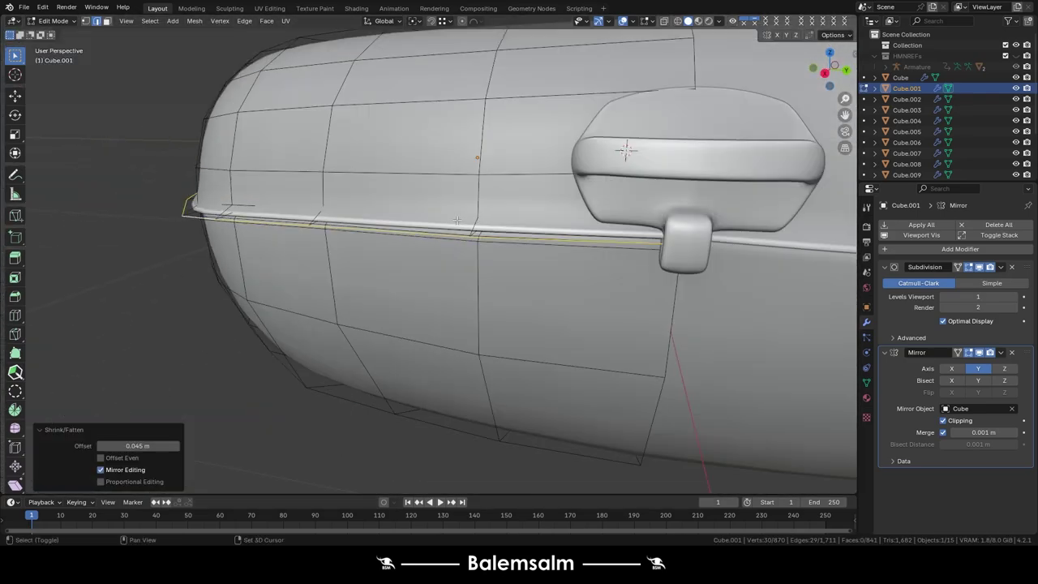
Lift the bow's underside strip 0.0704 m in Z with smooth proportional falloff.
key("g")
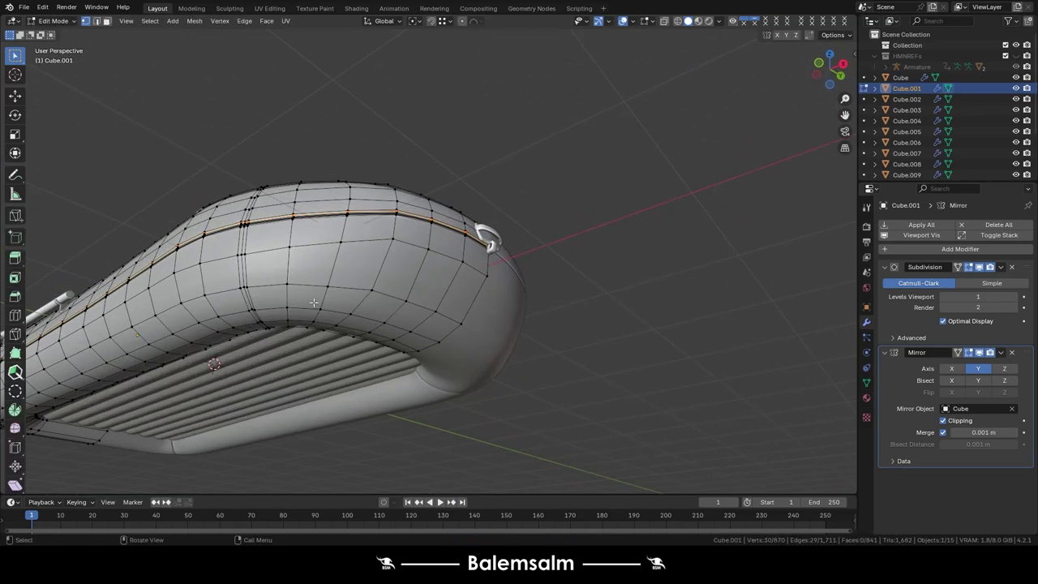
key("grave")
left_click(354, 240)
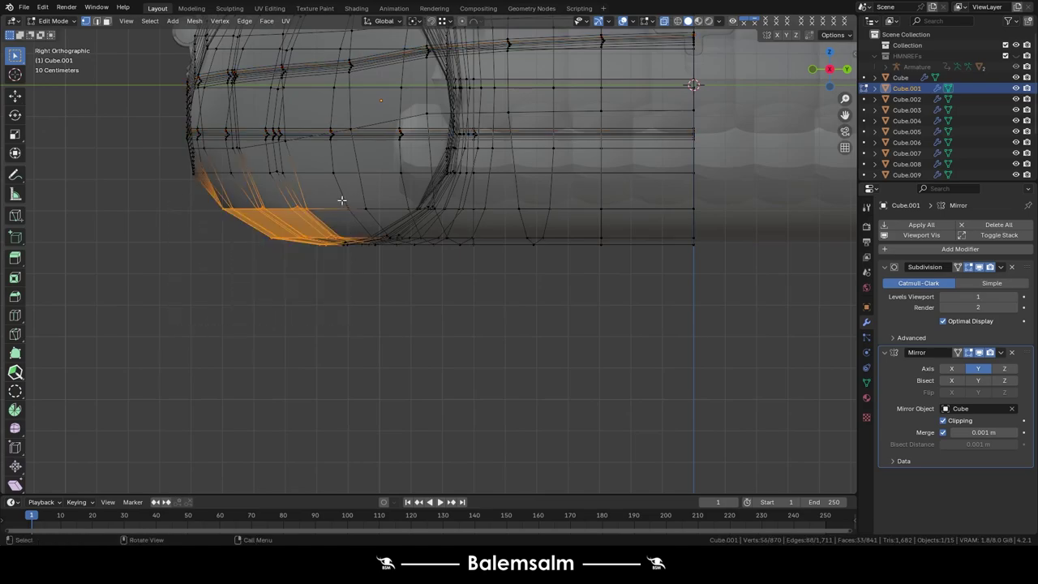
middle_click_drag(342, 200, 355, 254)
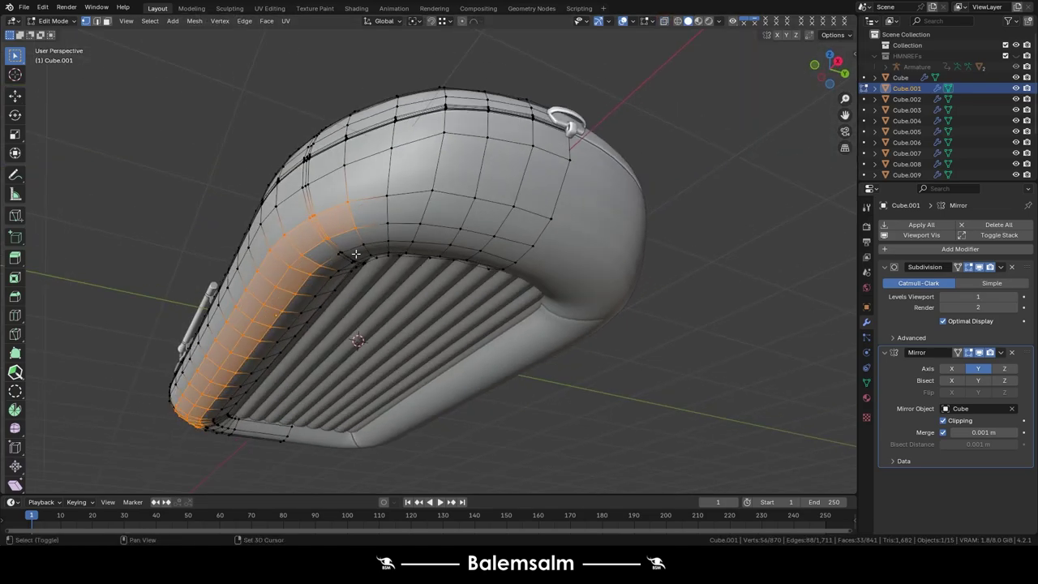
right_click(269, 342)
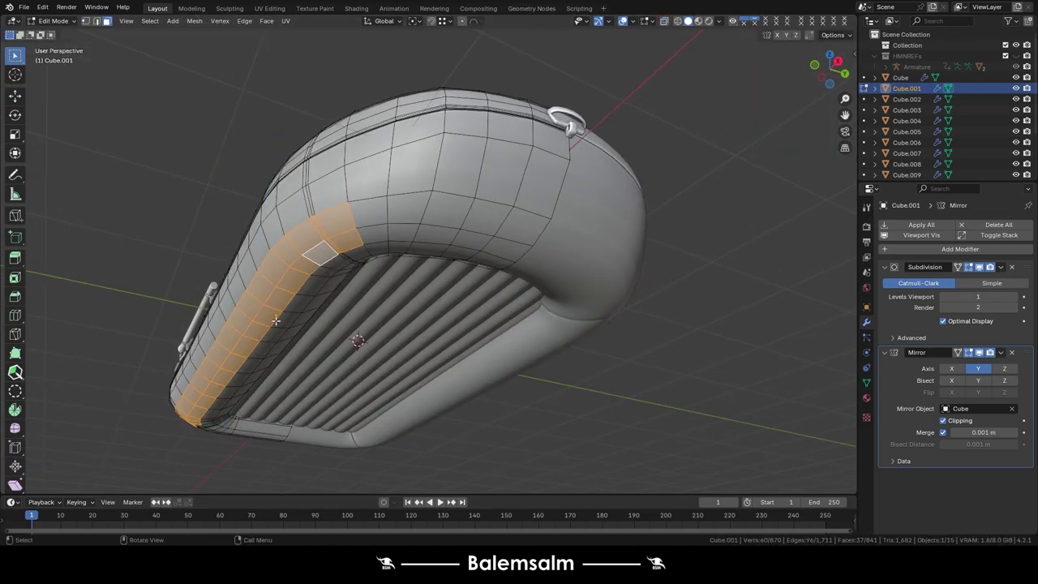
left_click(191, 310)
mouse_move(191, 310)
middle_mouse_down()
mouse_move(311, 243)
mouse_move(382, 264)
mouse_move(402, 228)
mouse_move(295, 260)
middle_mouse_up()
left_click(284, 248)
Return the hull to Object Mode, reframe the boat and save the file.
key("Tab")
scroll(290, 238, "down", 5)
key("grave")
left_click(321, 195)
key("ctrl+s")
scroll(360, 161, "up", 5)
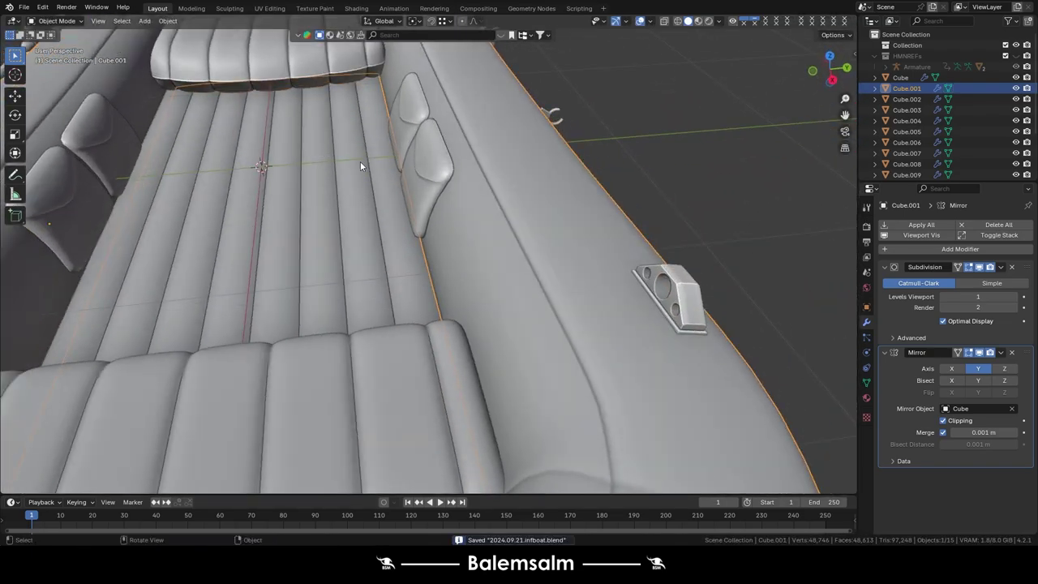
scroll(424, 156, "down", 5)
middle_click_drag(424, 158, 438, 495)
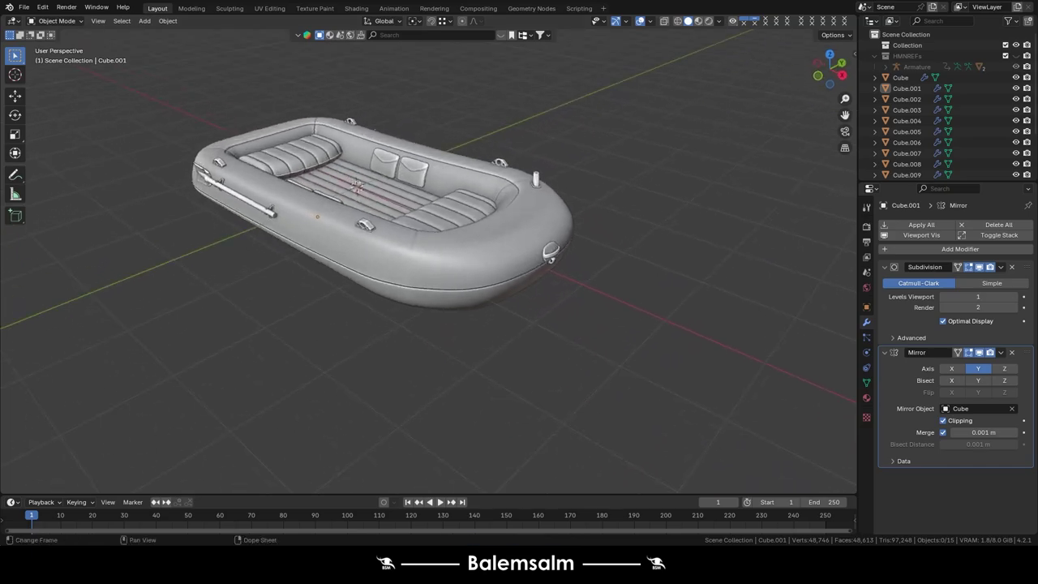
Duplicate the valve fitting and lower the copy onto the hull along Z.
scroll(381, 211, "up", 3)
key("shift+d")
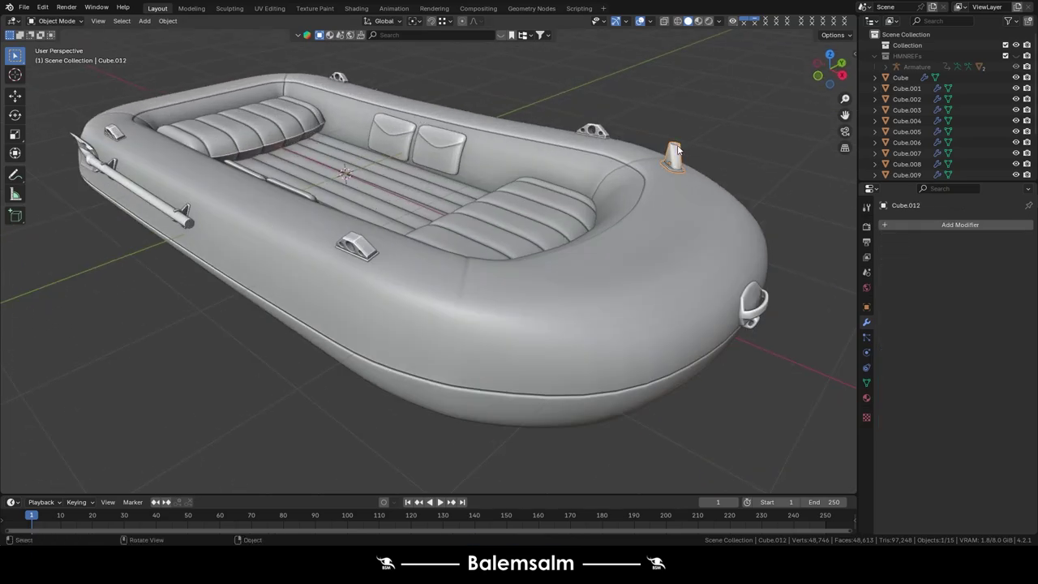
key("KP_7")
scroll(180, 297, "up", 2)
right_click(180, 296)
middle_click_drag(180, 296, 299, 104)
scroll(298, 104, "up", 4)
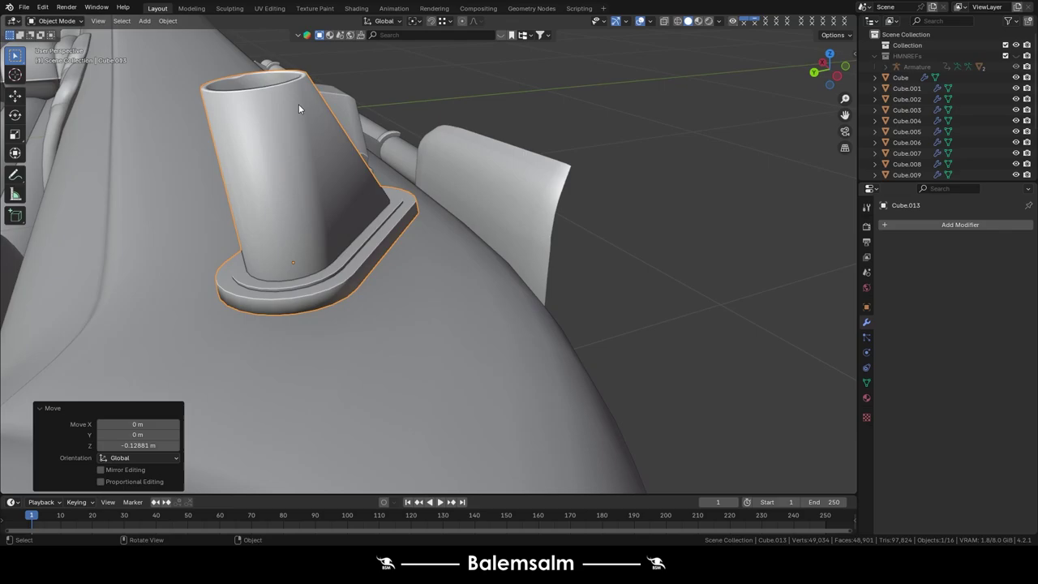
key("g")
key("z")
left_click(340, 250)
Reposition the duplicate fitting along the hull using snapping, rotate it to match, and save.
left_click(443, 20)
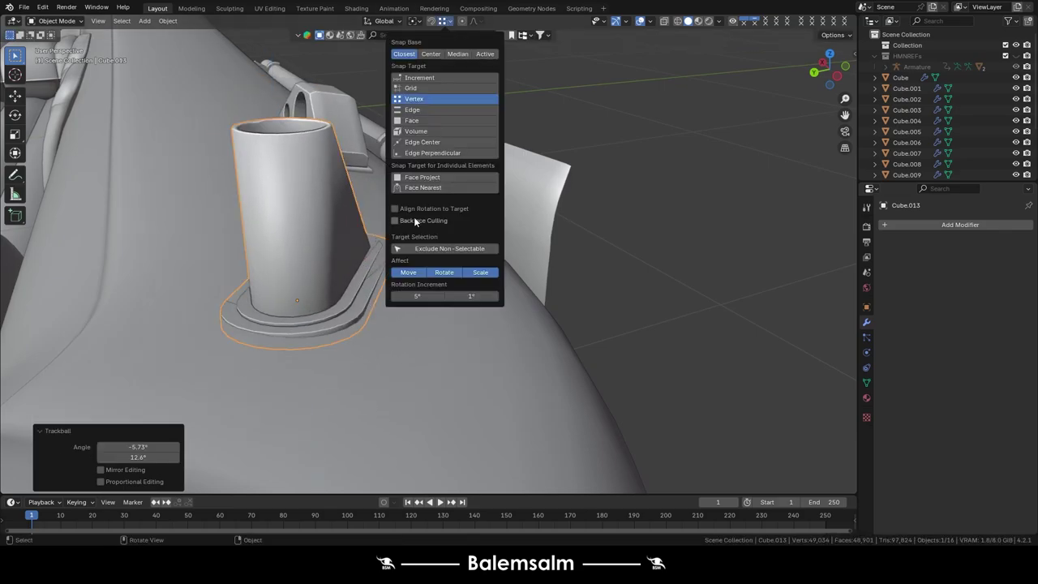
key("g")
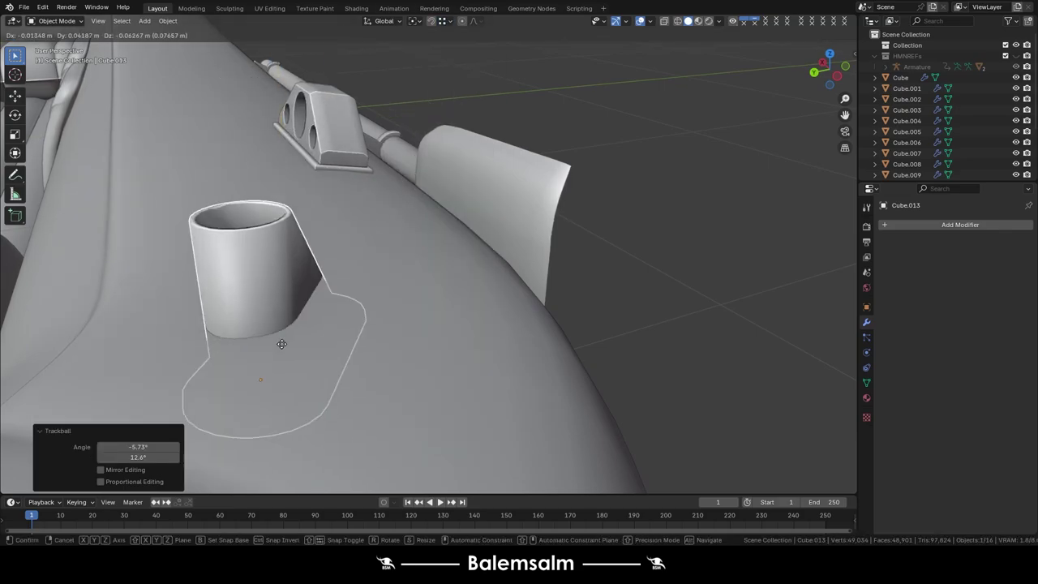
left_click(442, 21)
key("r")
key("r")
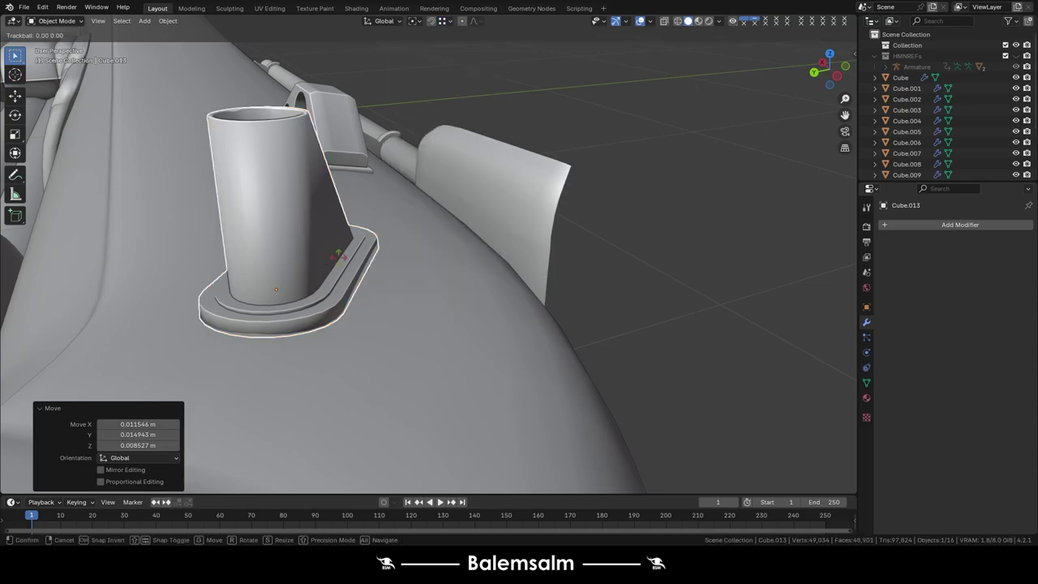
scroll(356, 332, "down", 5)
middle_click_drag(250, 285, 362, 165)
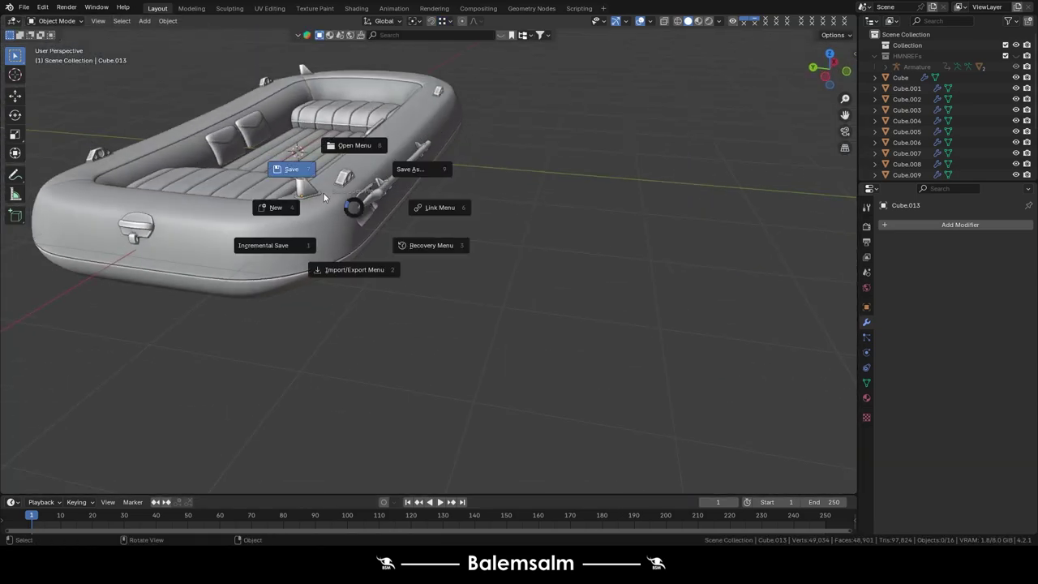
key("ctrl+s")
Orbit around the boat to inspect its interior and side.
scroll(296, 180, "up", 5)
middle_click_drag(516, 190, 255, 185)
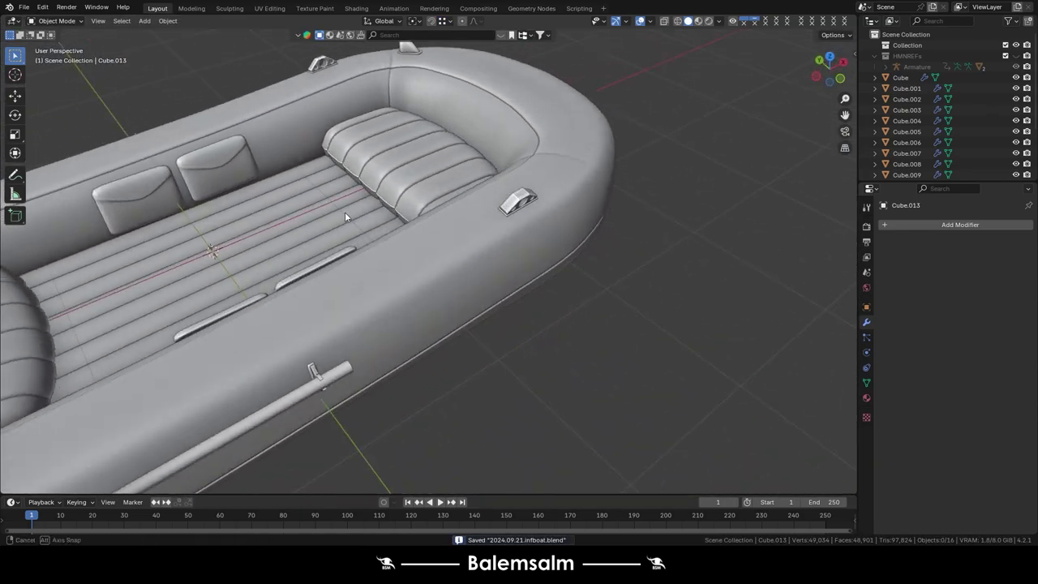
scroll(255, 186, "up", 3)
middle_click_drag(197, 116, 174, 206)
scroll(174, 206, "down", 3)
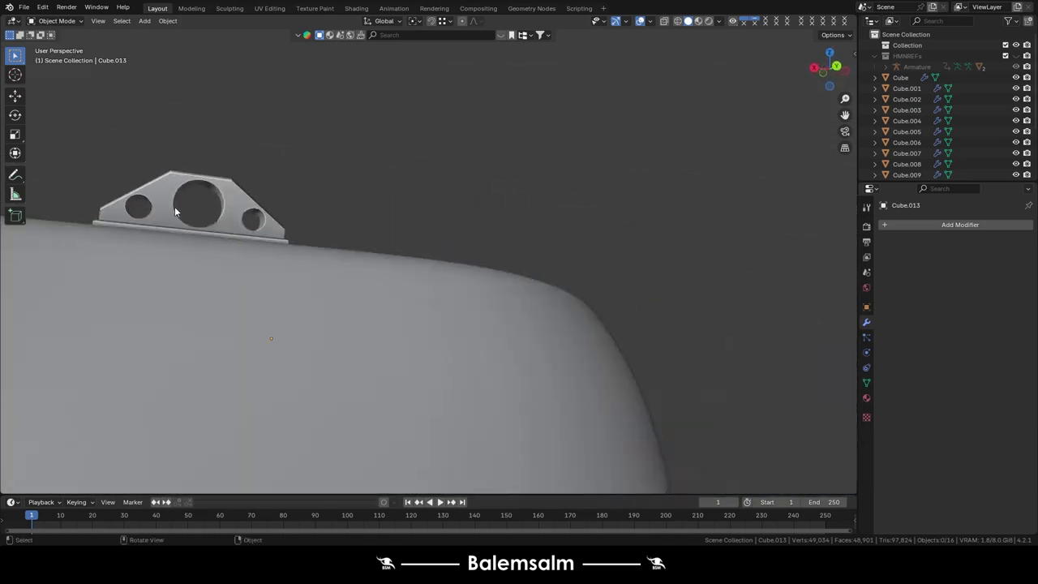
scroll(367, 257, "down", 4)
scroll(366, 257, "up", 4)
mouse_move(367, 257)
middle_mouse_down()
mouse_move(267, 234)
mouse_move(371, 261)
middle_mouse_up()
scroll(371, 260, "up", 3)
scroll(370, 260, "down", 1)
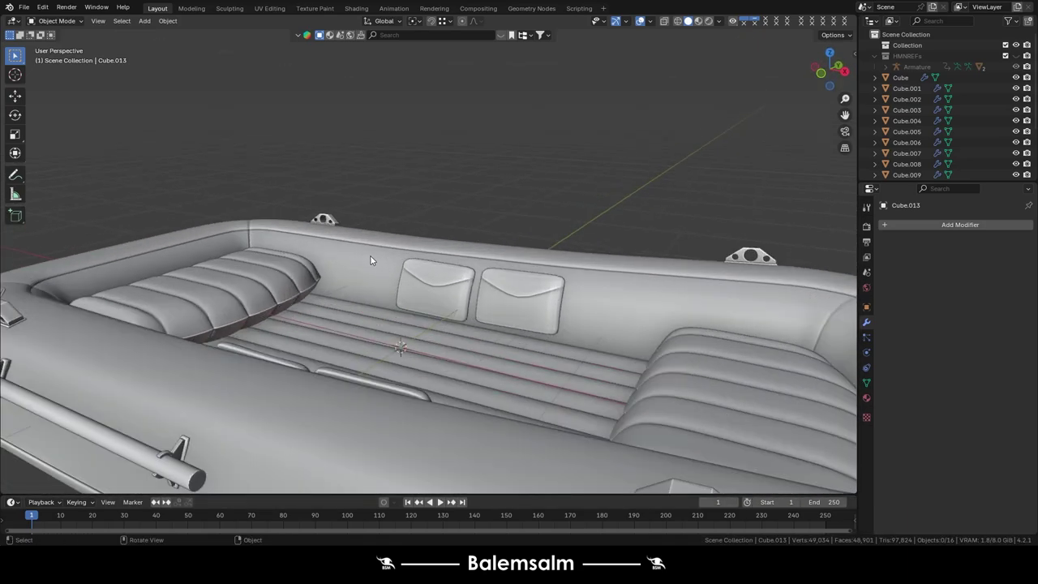
Re-save the scene as 2024.09.21.infboat.blend and orbit toward the boat's underside.
left_click(332, 221)
scroll(438, 244, "down", 5)
mouse_move(437, 244)
middle_mouse_down()
mouse_move(438, 268)
mouse_move(366, 213)
mouse_move(354, 229)
middle_mouse_up()
scroll(438, 267, "up", 2)
scroll(354, 229, "up", 2)
key("ctrl+s")
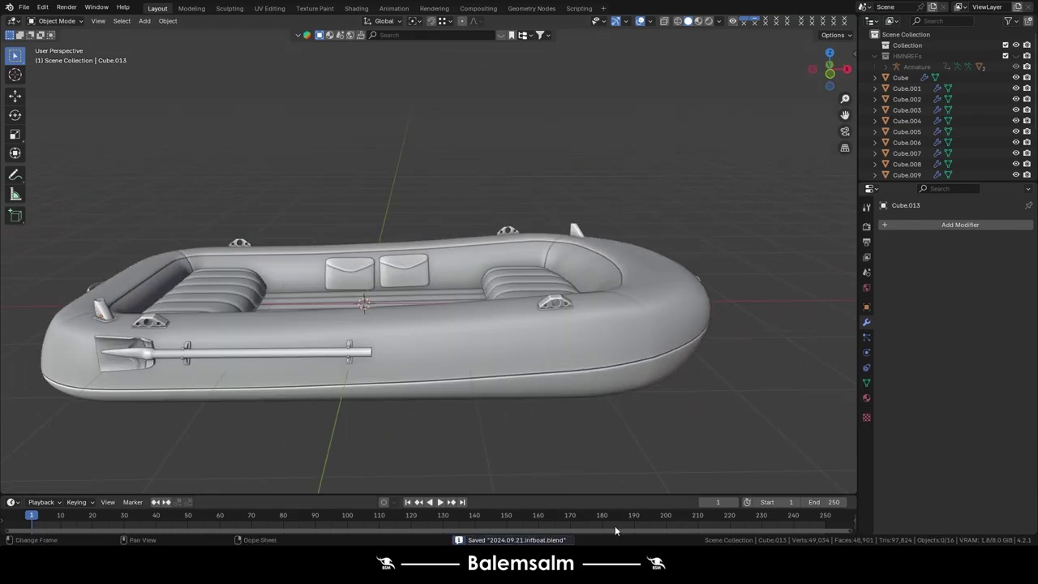
mouse_move(389, 219)
middle_mouse_down()
mouse_move(450, 230)
mouse_move(320, 224)
mouse_move(274, 206)
mouse_move(308, 277)
mouse_move(347, 235)
mouse_move(315, 279)
mouse_move(251, 311)
middle_mouse_up()
Add a new edge loop across the hull Cube.001 with a loop cut.
left_click(274, 206)
key("Tab")
scroll(251, 313, "up", 2)
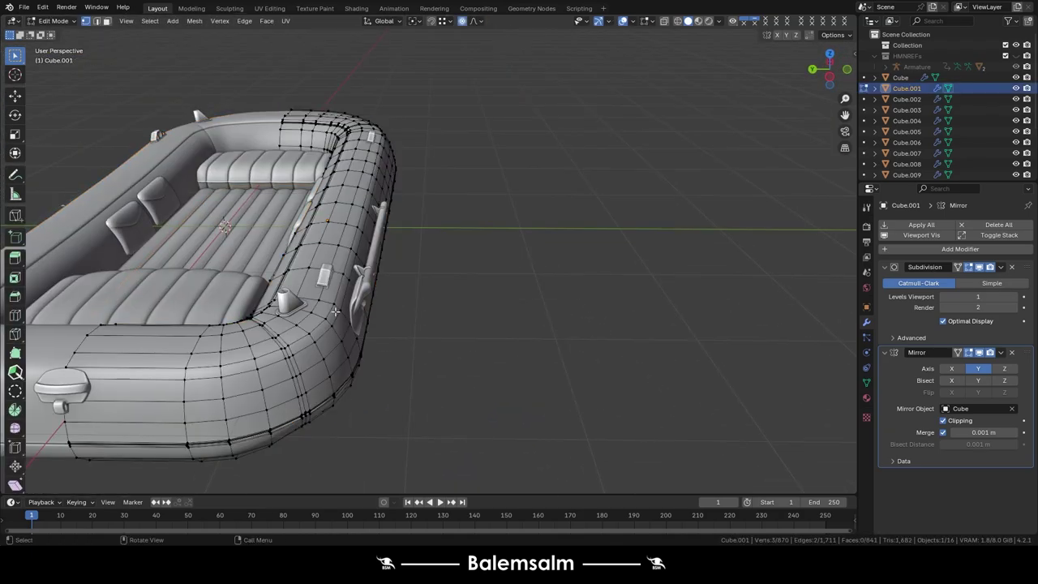
scroll(325, 283, "up", 2)
key("ctrl+r")
left_click(396, 270)
left_click(407, 271)
key("Tab")
scroll(443, 284, "down", 4)
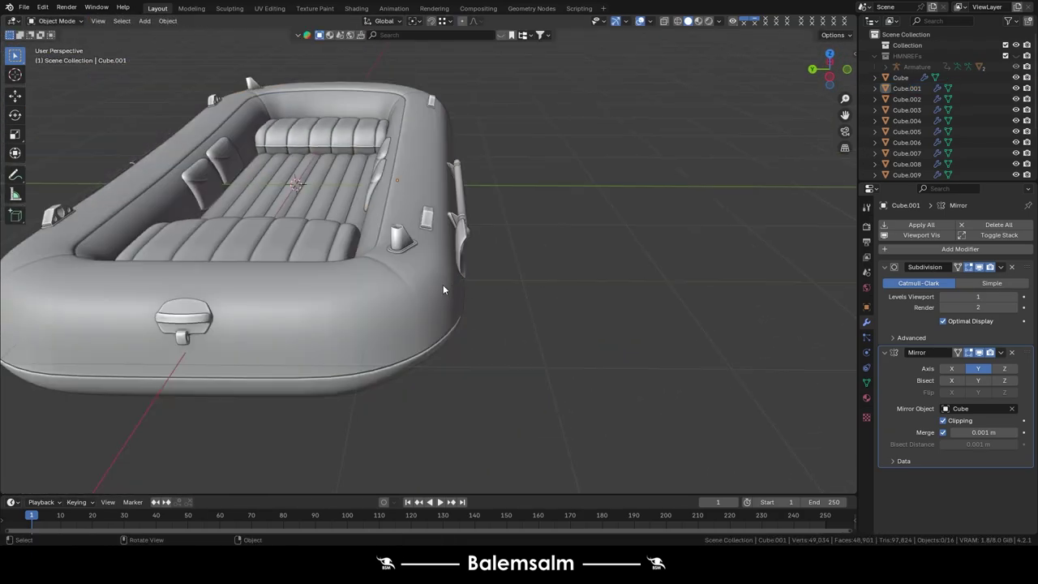
Orbit around the boat's side and save the file.
middle_click_drag(443, 284, 320, 284)
scroll(247, 214, "up", 5)
mouse_move(247, 214)
middle_mouse_down()
mouse_move(399, 146)
mouse_move(341, 100)
middle_mouse_up()
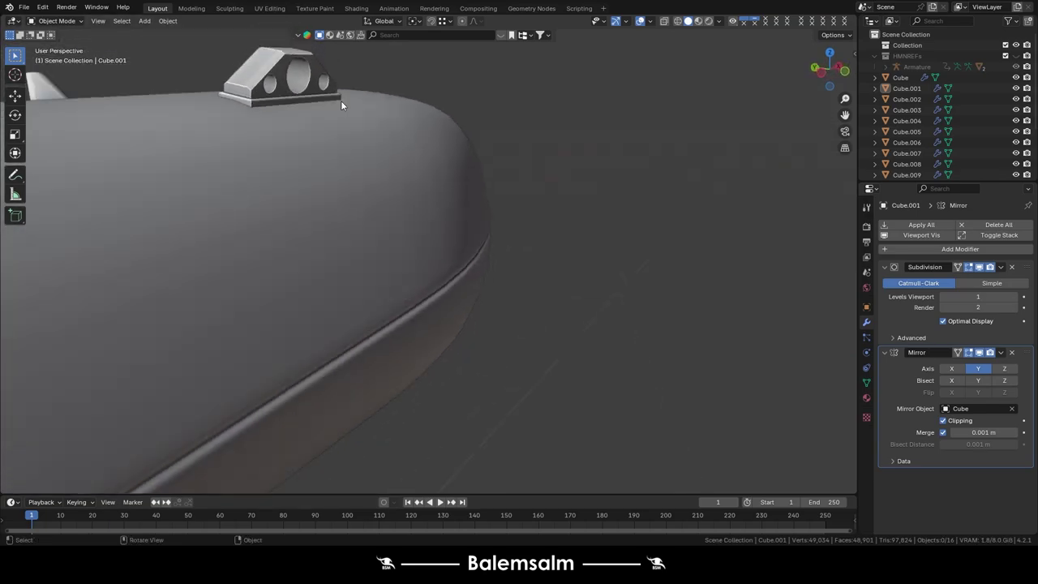
scroll(340, 101, "down", 3)
scroll(311, 196, "up", 4)
key("ctrl+s")
mouse_move(310, 196)
middle_mouse_down()
mouse_move(511, 249)
mouse_move(438, 192)
mouse_move(385, 245)
middle_mouse_up()
scroll(385, 245, "down", 5)
Join the paddle blade into the oar with Ctrl+J.
left_click(529, 266)
key("grave")
left_click(523, 312)
scroll(524, 312, "down", 3)
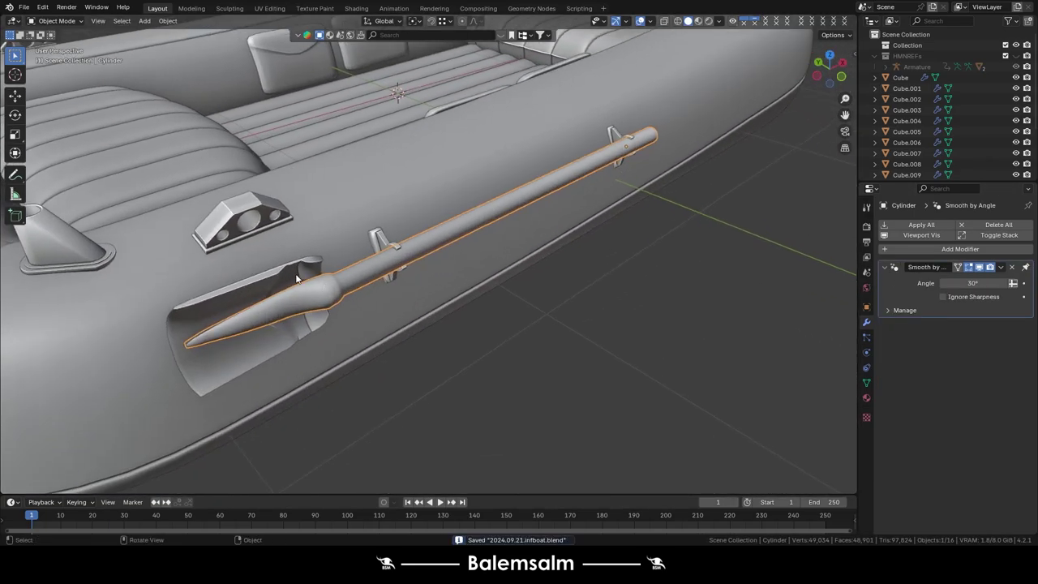
left_click(335, 288, "shift")
key("ctrl+j")
right_click(560, 205)
left_click(560, 205)
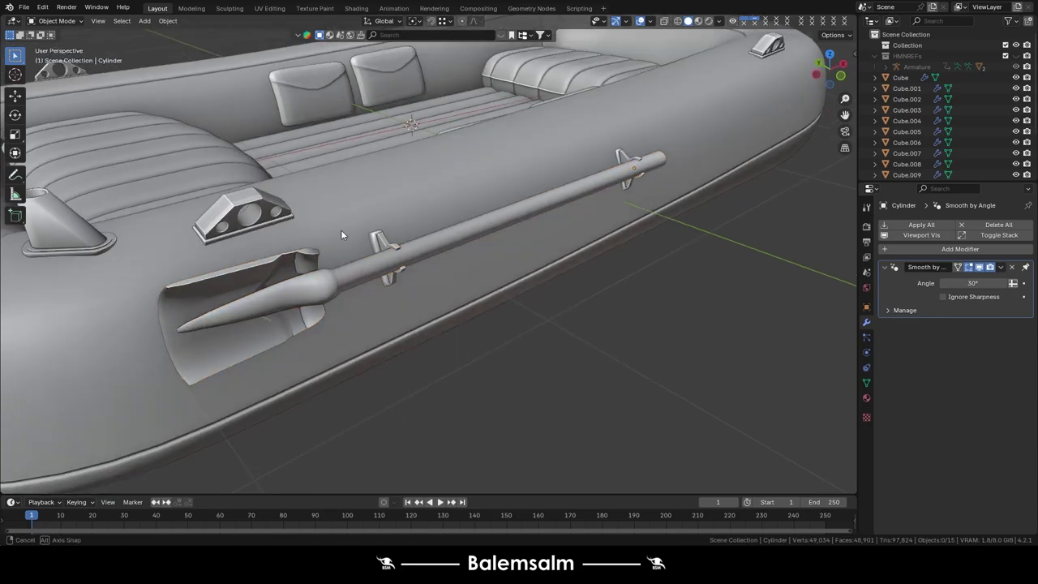
Add a Mirror modifier to the oar with Cube as the mirror object.
middle_click_drag(340, 230, 382, 260)
left_click(819, 326)
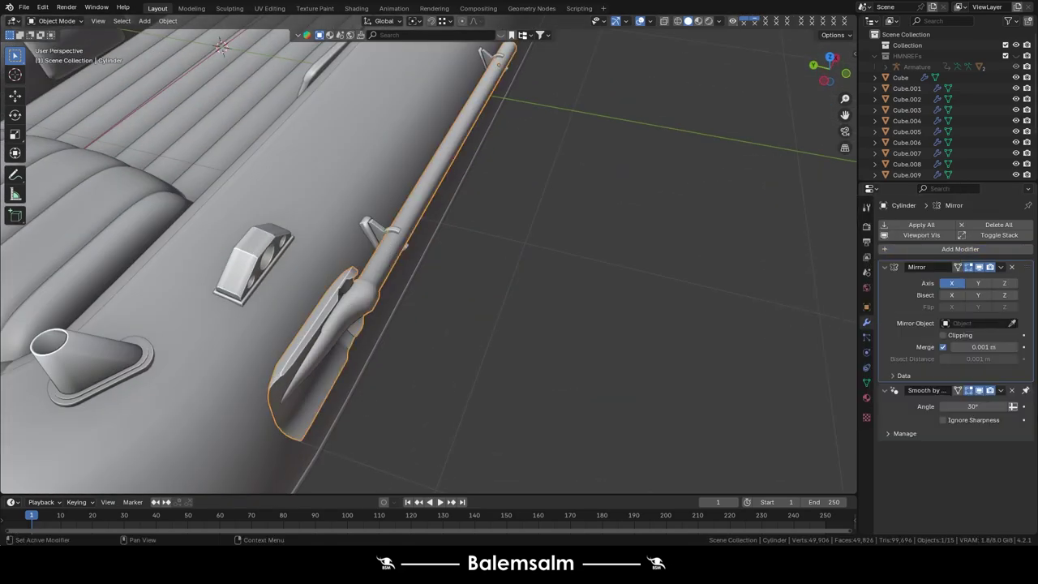
left_click(568, 175)
middle_click_drag(569, 175, 710, 267)
middle_click_drag(567, 243, 552, 203)
Mirror the oar holder Cube.010 across Y using Cube, then save.
left_click(511, 308)
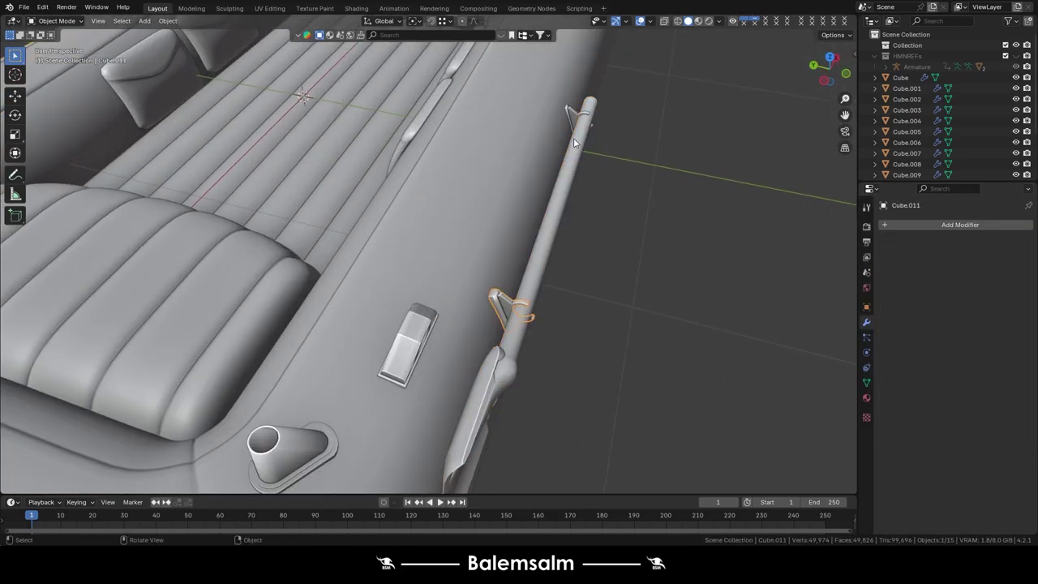
left_click(960, 225)
left_click(819, 326)
left_click(1011, 323)
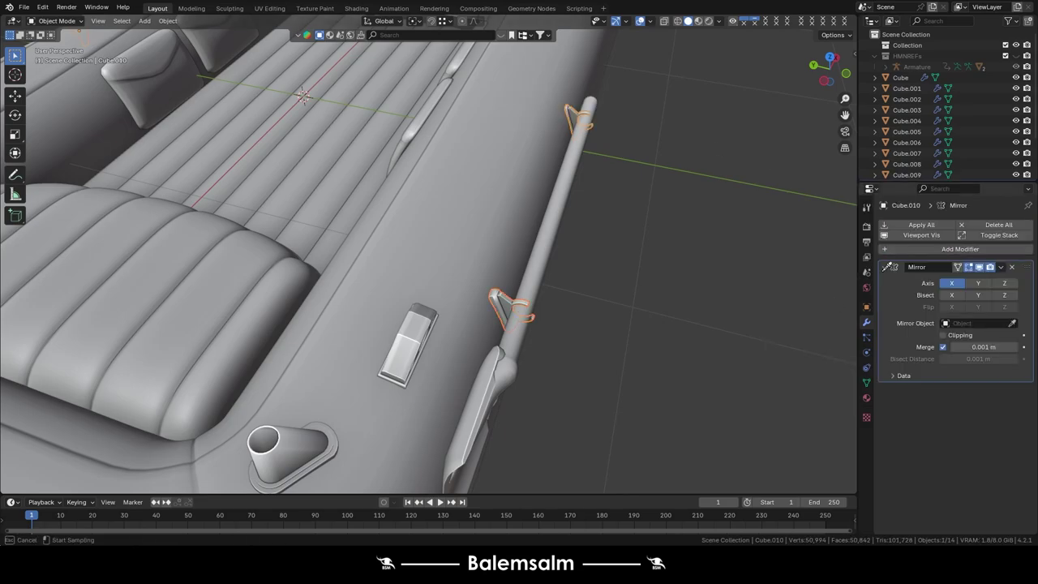
left_click(951, 283)
scroll(428, 243, "down", 5)
key("grave")
key("ctrl+s")
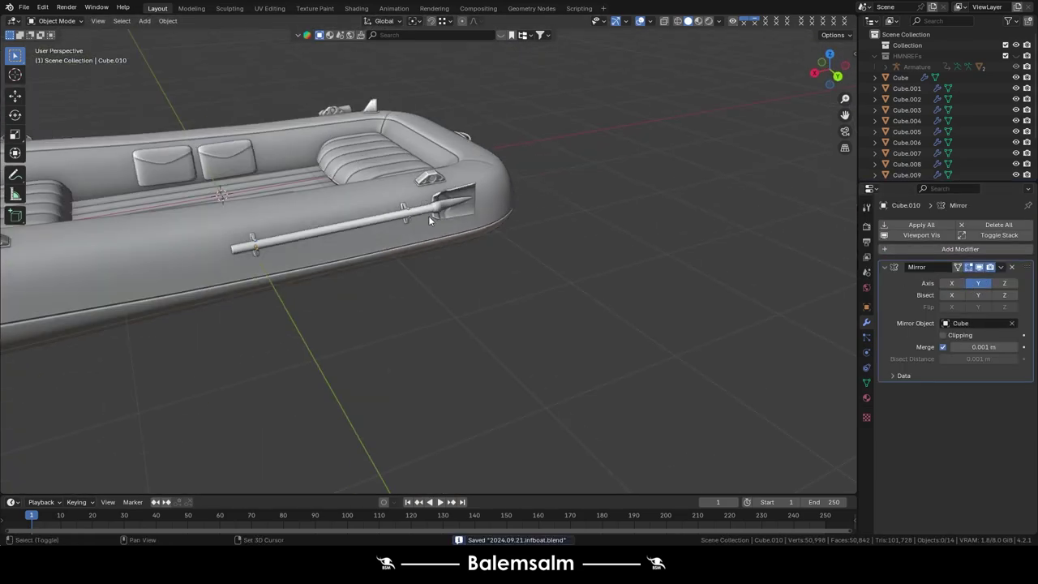
mouse_move(428, 216)
middle_mouse_down()
mouse_move(507, 219)
mouse_move(350, 134)
mouse_move(434, 206)
mouse_move(464, 210)
mouse_move(439, 264)
middle_mouse_up()
Duplicate a block of the hull's side faces and separate them into a patch piece.
left_click(440, 264)
key("Tab")
scroll(581, 270, "up", 5)
middle_click_drag(581, 270, 442, 269)
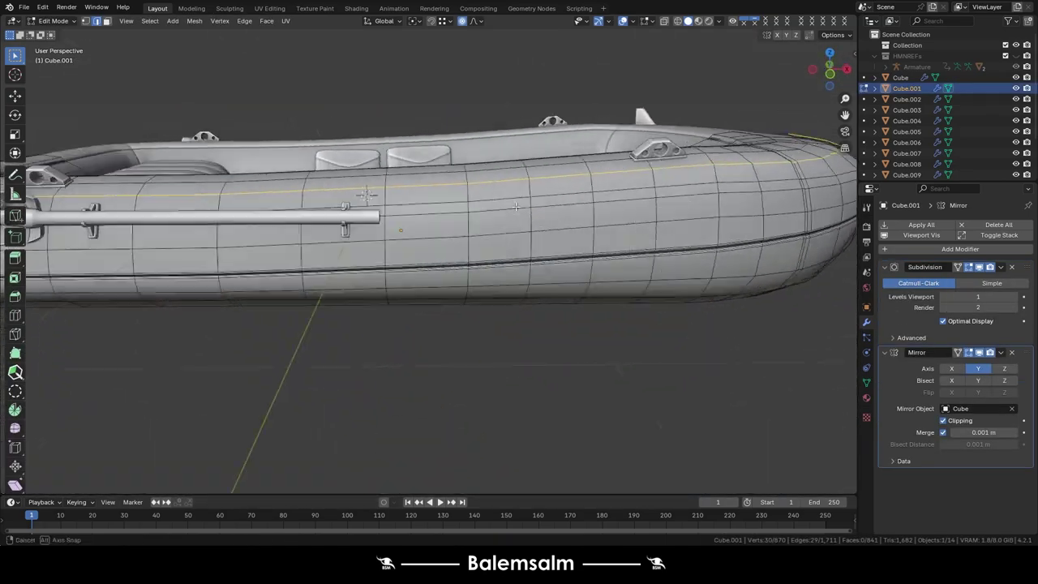
key("3")
left_click_drag(301, 270, 300, 270)
key("shift+d")
middle_click_drag(300, 270, 290, 261)
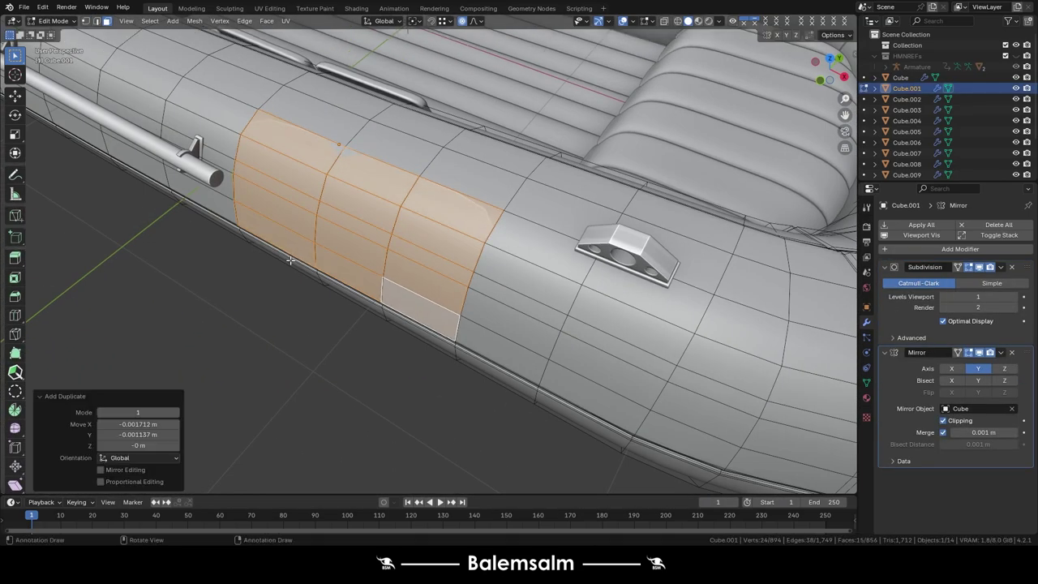
left_click(318, 236)
key("Tab")
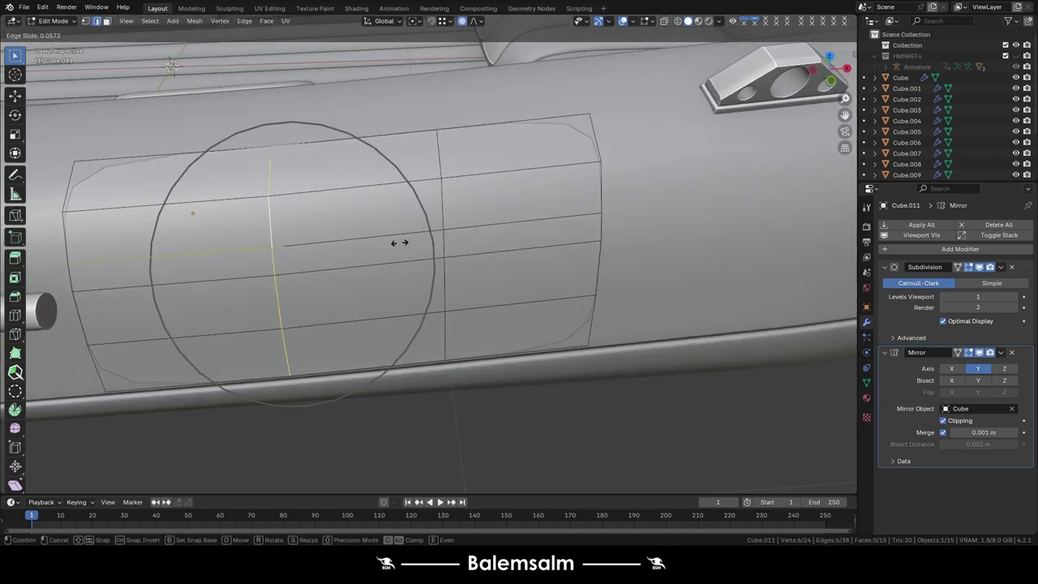
Slide an edge loop and move a horizontal loop to shape the patch.
key("g")
key("g")
left_click(418, 213)
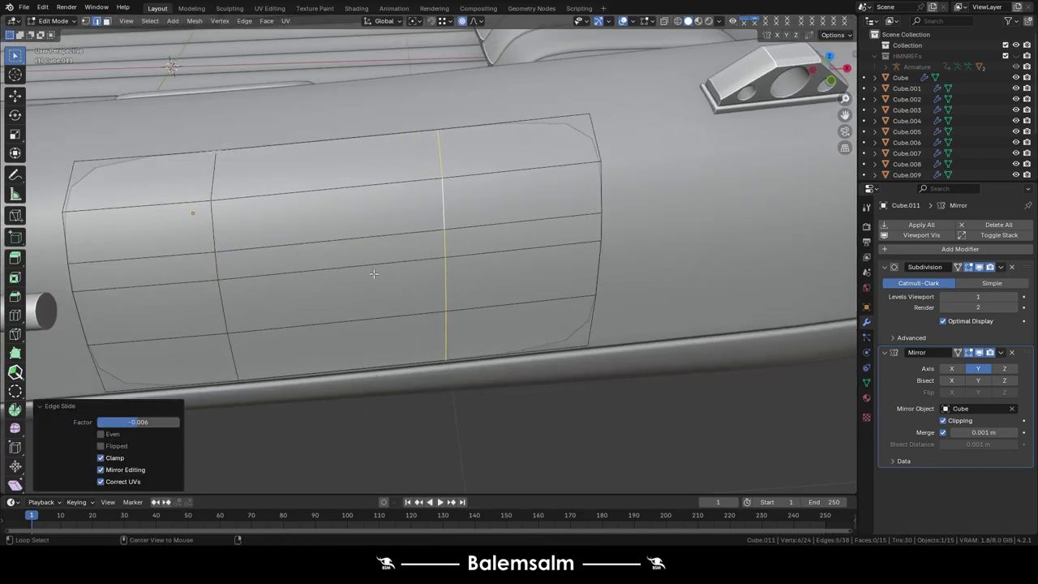
left_click(371, 287, "alt")
key("g")
middle_click_drag(370, 287, 375, 239)
left_click(375, 239)
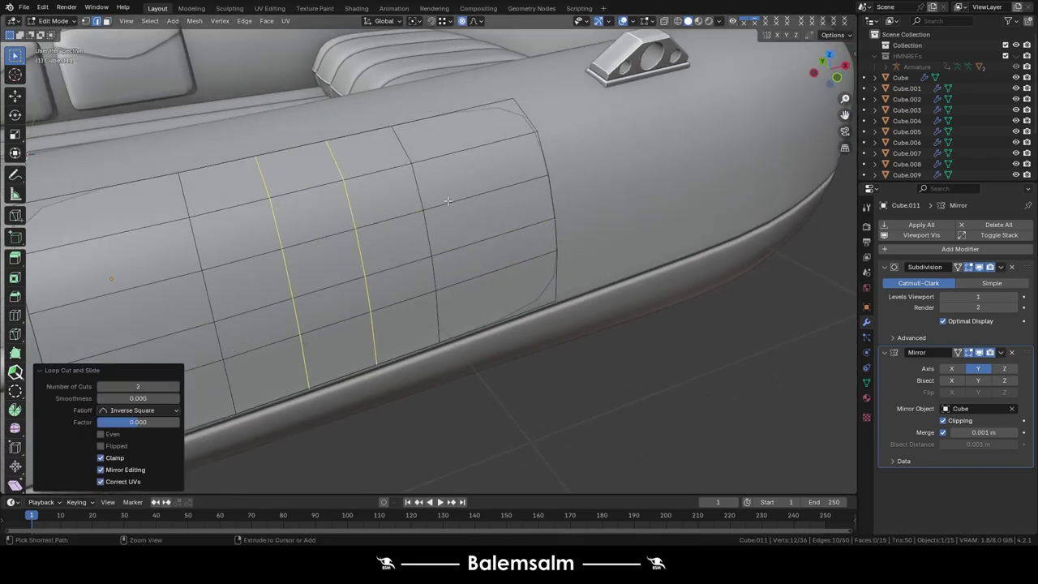
Return to Object Mode and save the file.
scroll(155, 270, "down", 5)
key("ctrl+Tab")
left_click(363, 171)
key("ctrl+s")
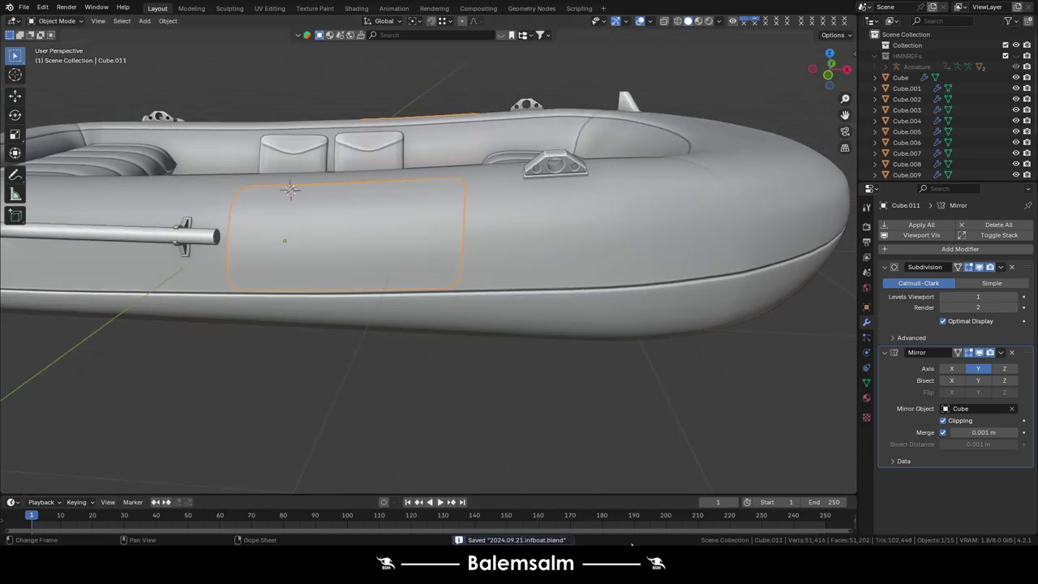
middle_click_drag(519, 146, 523, 198)
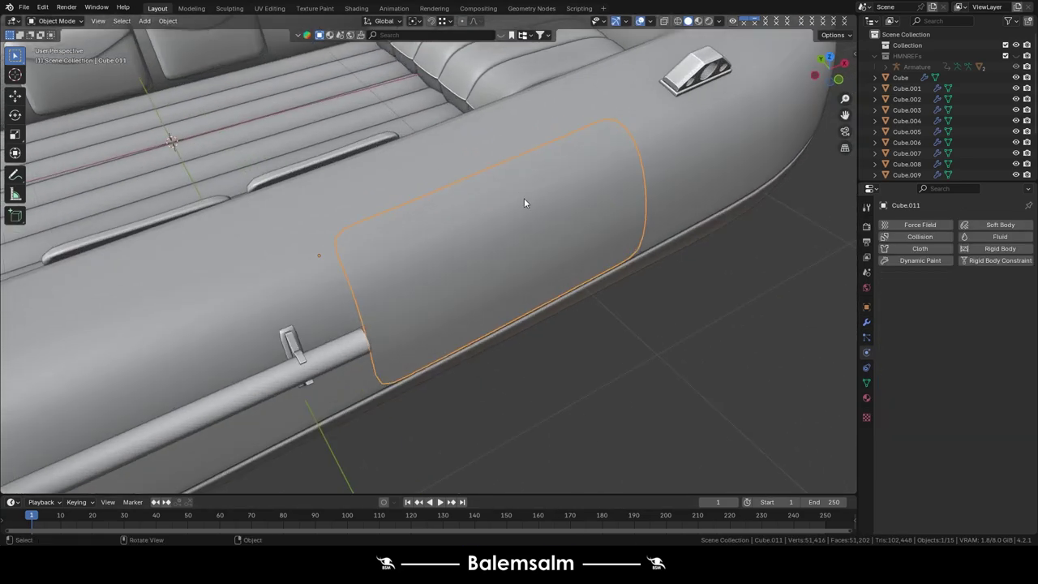
Add a Celtic Links knot and move it vertically along Z.
key("shift+a")
key("shift+a")
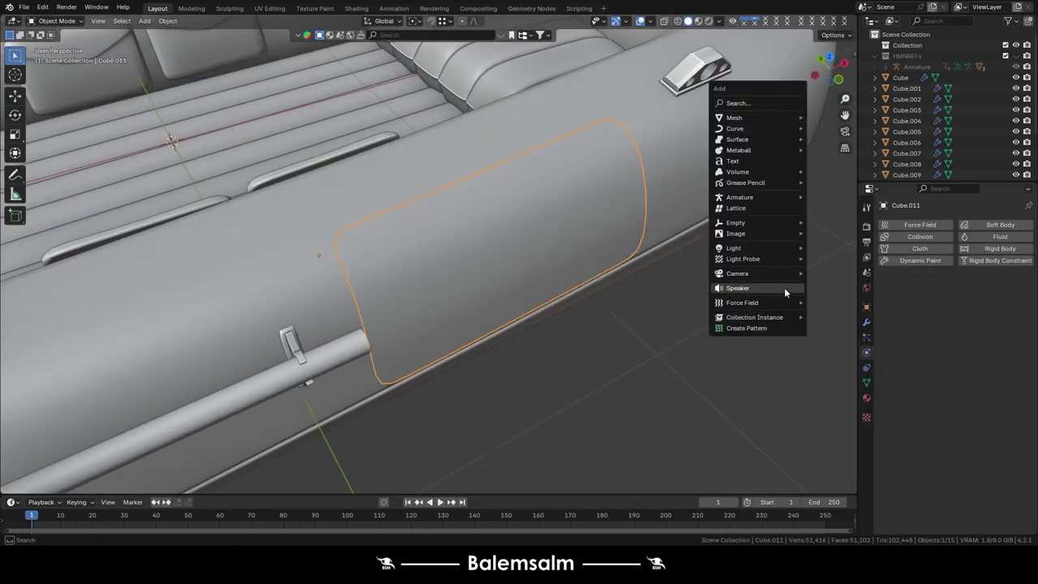
mouse_move(735, 128)
left_click(936, 413)
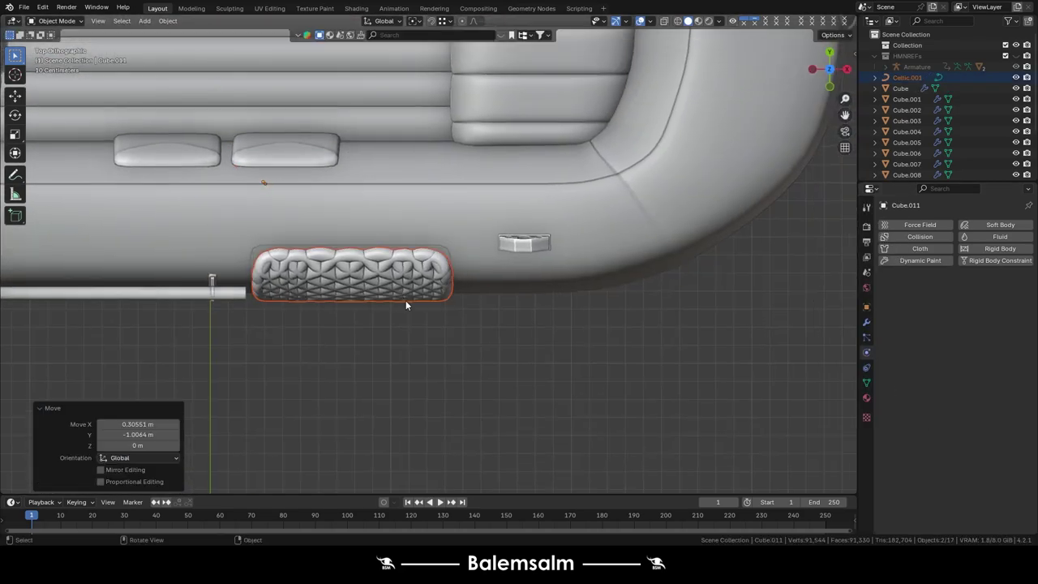
middle_click_drag(406, 305, 422, 243)
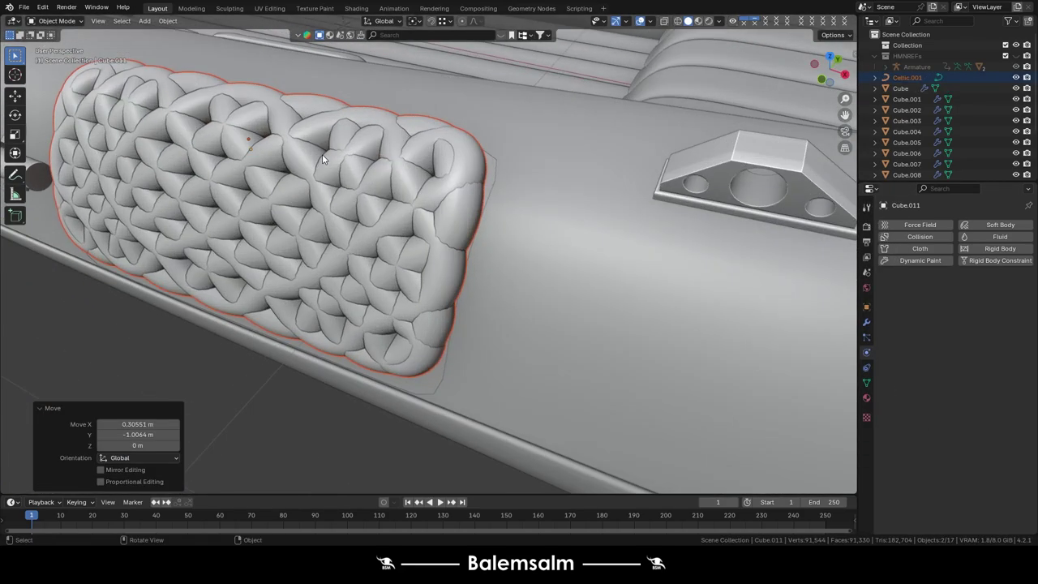
key("g")
key("z")
left_click(866, 322)
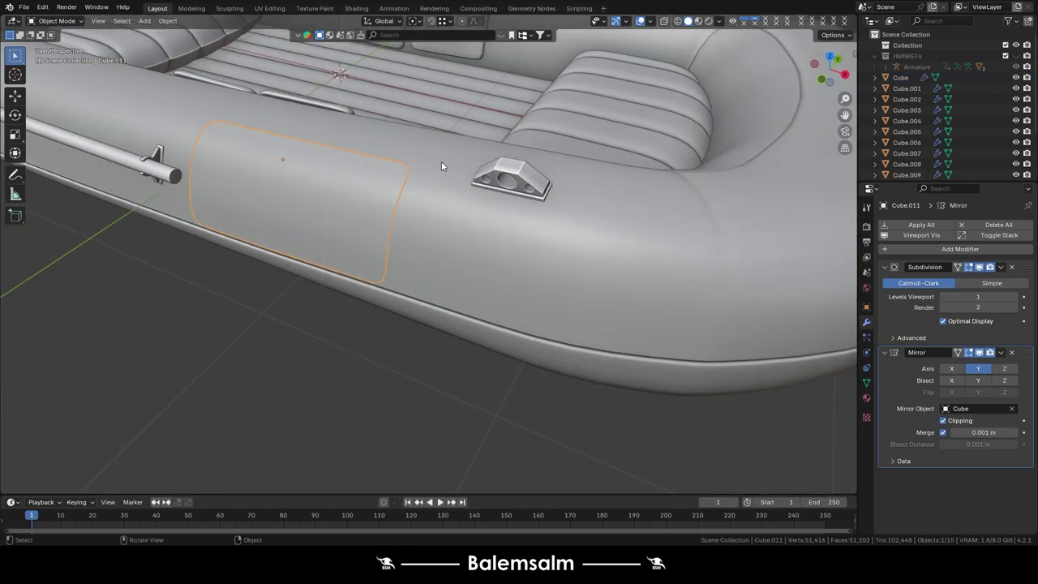
right_click(656, 228)
Add a Celtic Links knot on the floor with Weave Up −0.044 m, lower Weave Down, Bevel Depth 0.
key("shift+a")
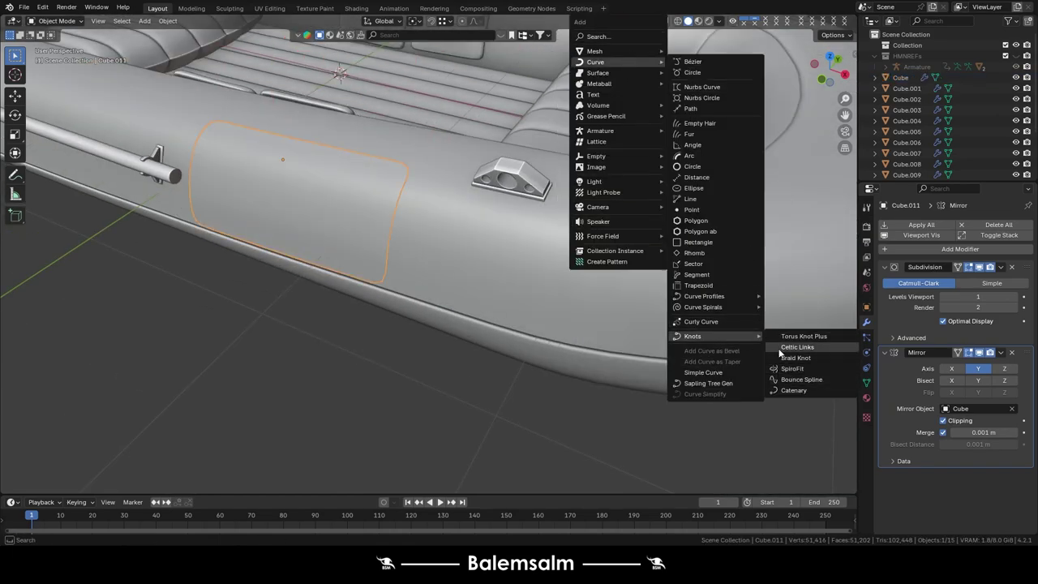
left_click(779, 347)
left_click_drag(109, 437, 919, 411)
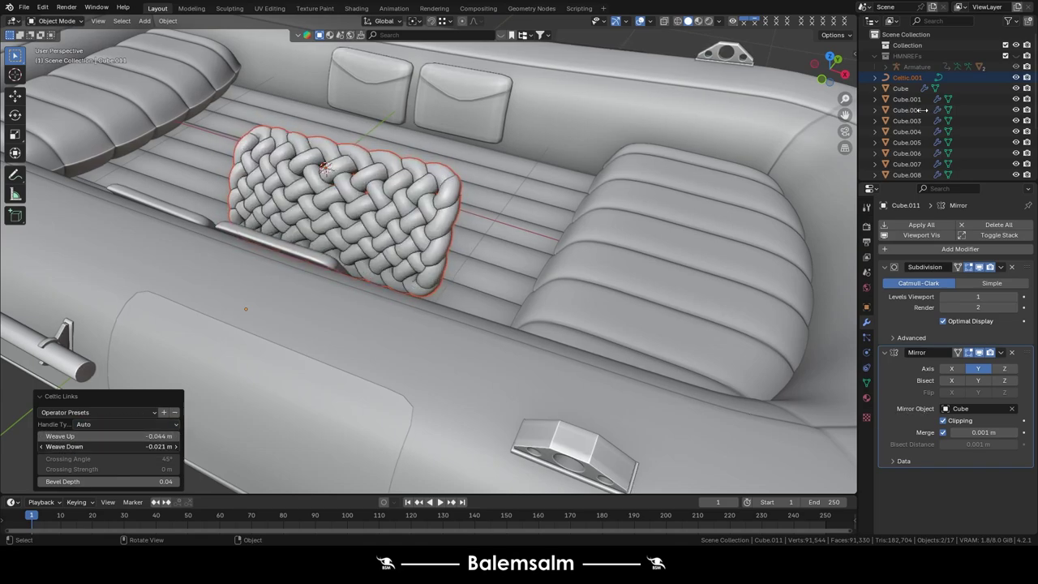
left_click_drag(108, 446, 932, 114)
mouse_move(109, 481)
left_mouse_down()
mouse_move(932, 142)
mouse_move(920, 142)
left_mouse_up()
mouse_move(255, 269)
middle_mouse_down()
mouse_move(114, 215)
mouse_move(276, 279)
mouse_move(365, 227)
middle_mouse_up()
key("Tab")
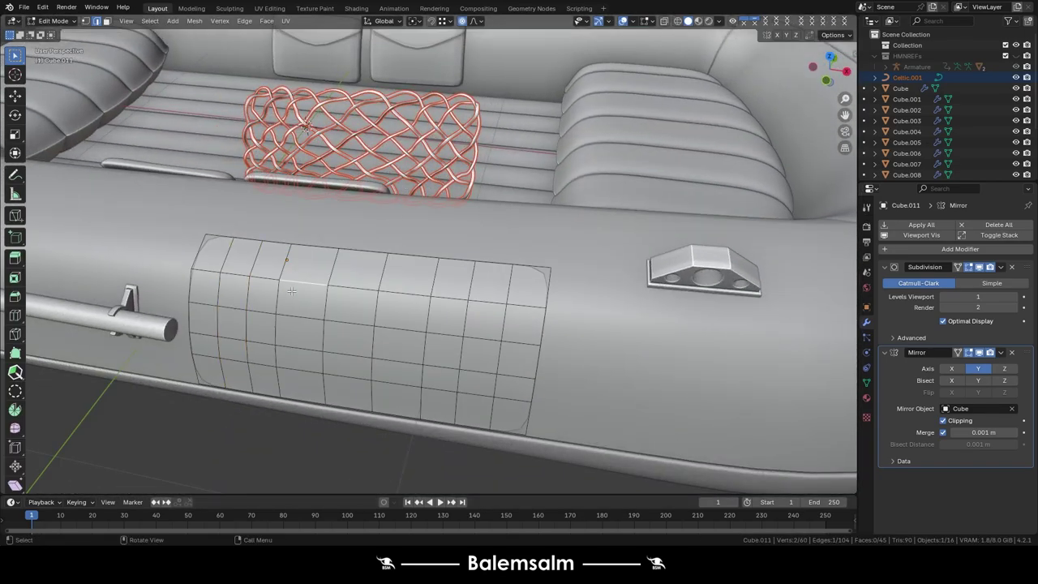
Undo the extra loop cut, slide the left loop toward the patch edge and merge overlapping vertices.
key("ctrl+r")
key("ctrl+z")
key("ctrl+z")
key("ctrl+z")
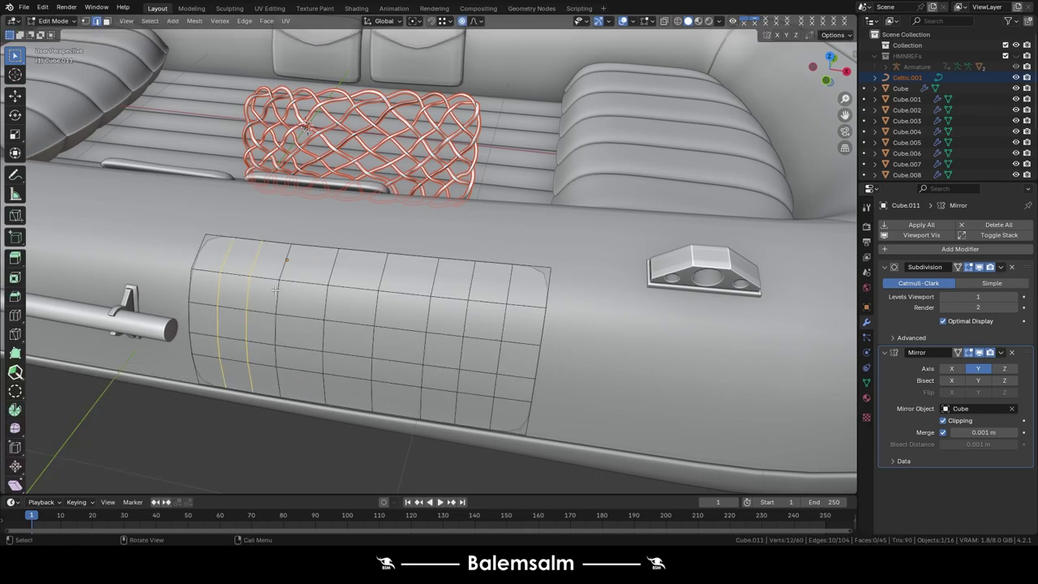
middle_click_drag(474, 295, 209, 265)
left_click(303, 261)
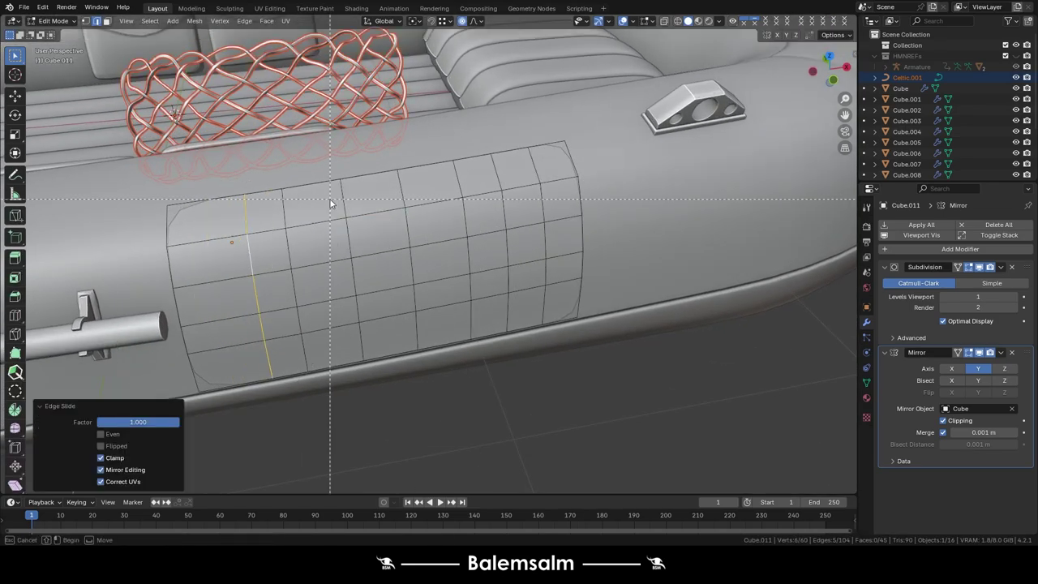
key("a")
key("m")
left_click(234, 254)
Evenly space the vertices along the patch's top edge with LoopTools Space.
left_click(266, 267)
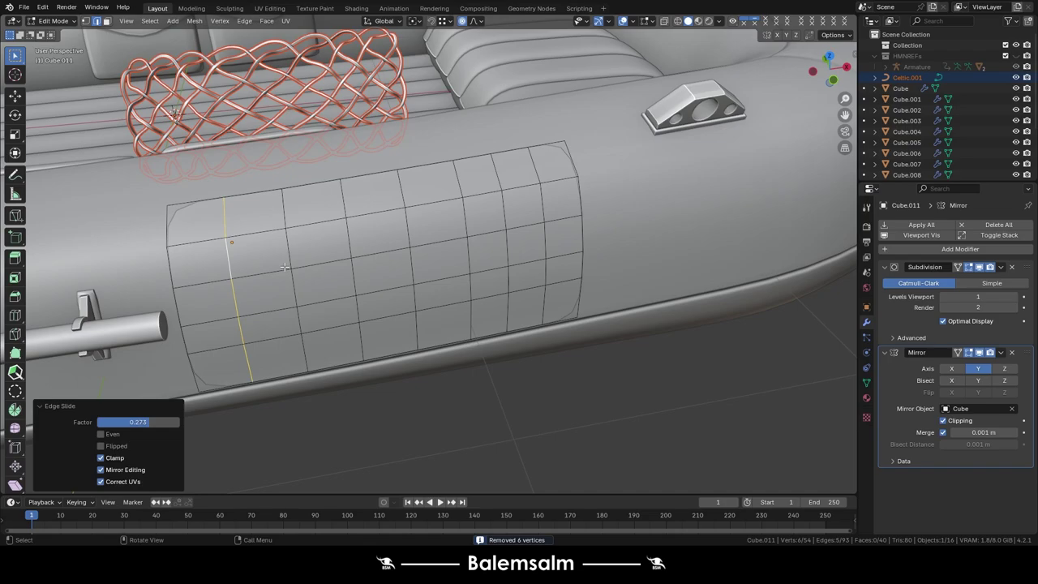
scroll(381, 244, "up", 1)
right_click(436, 167)
right_click(57, 153)
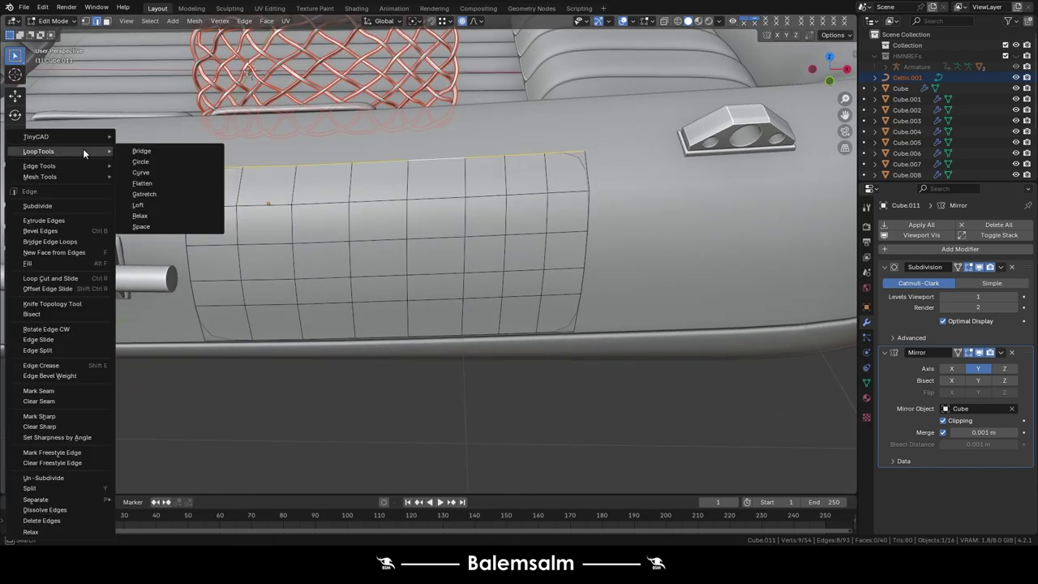
left_click(141, 226)
Space the patch loops evenly in both directions and slide an edge loop into place.
left_click(319, 338, "alt+shift")
right_click(89, 132)
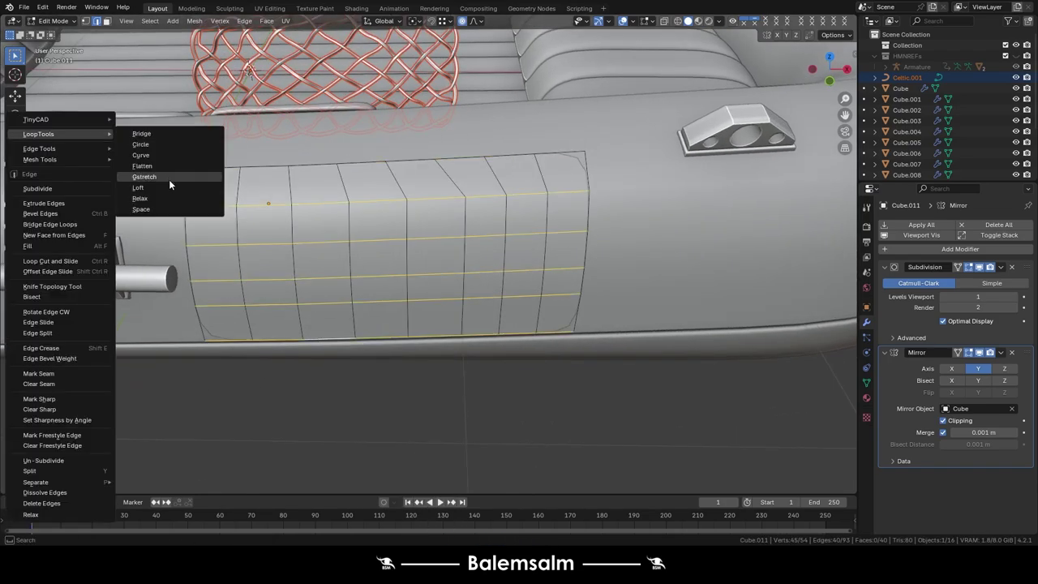
left_click(173, 212)
right_click(83, 158)
left_click(162, 206)
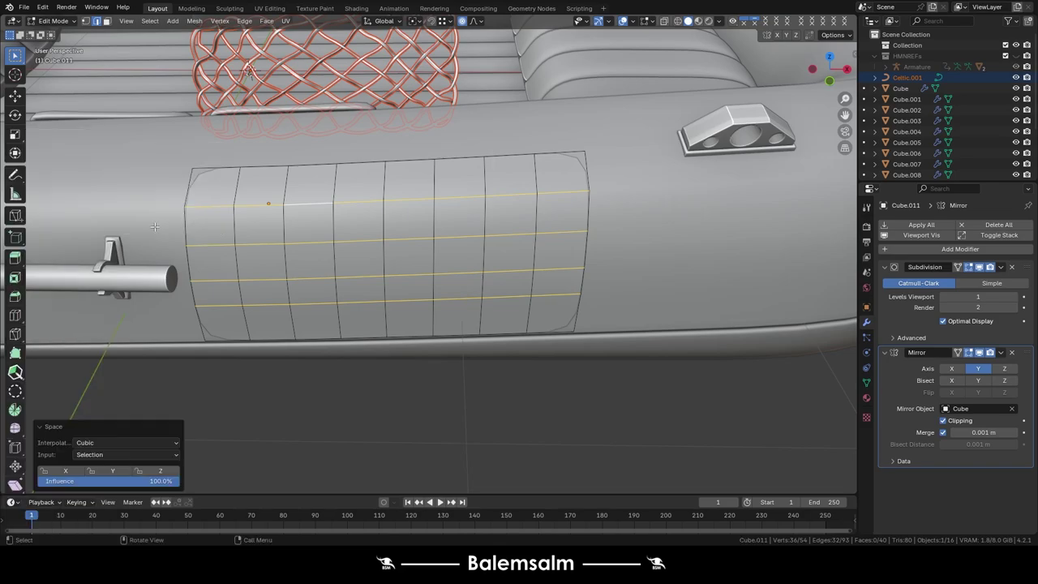
middle_click_drag(202, 243, 324, 265)
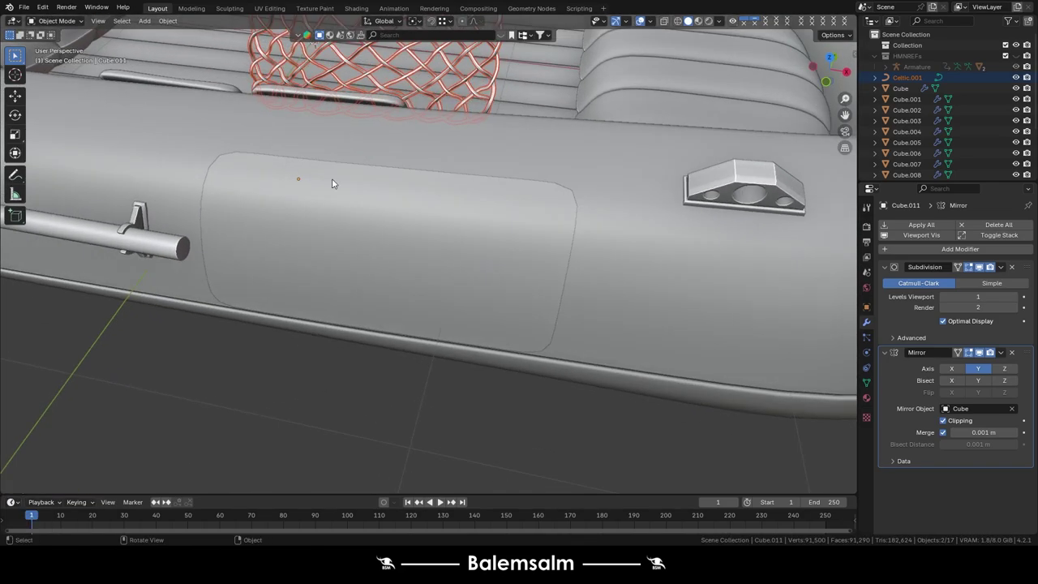
left_click(354, 237)
Add a Celtic Links knot curve and switch to the top view.
key("Tab")
key("Tab")
key("shift+a")
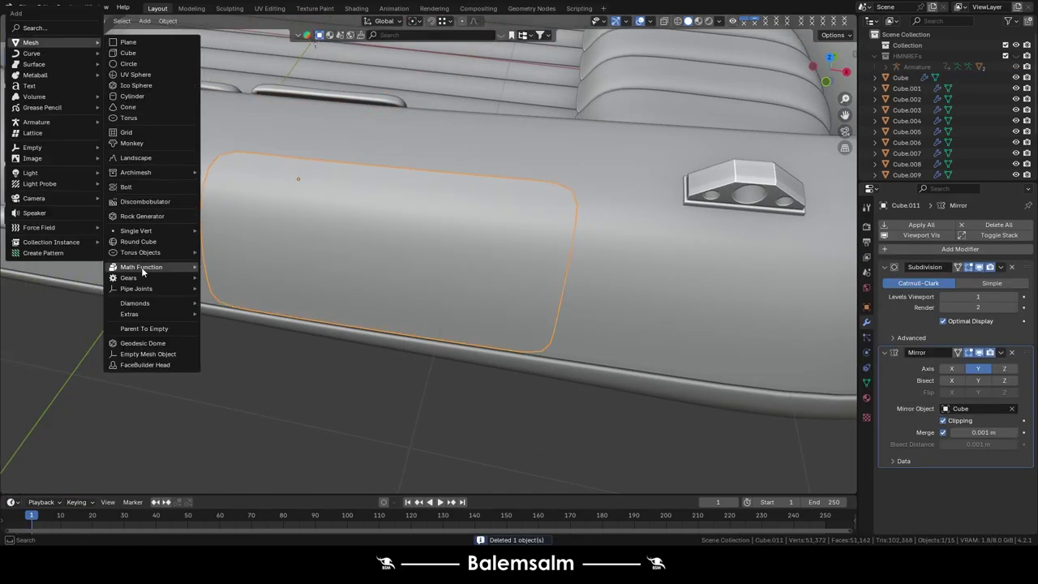
mouse_move(32, 53)
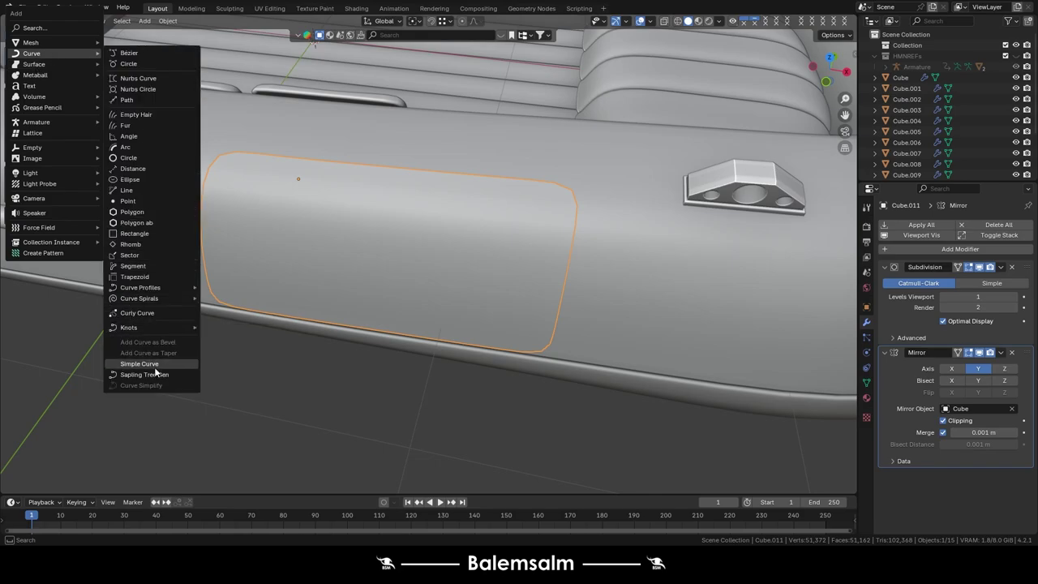
left_click(232, 338)
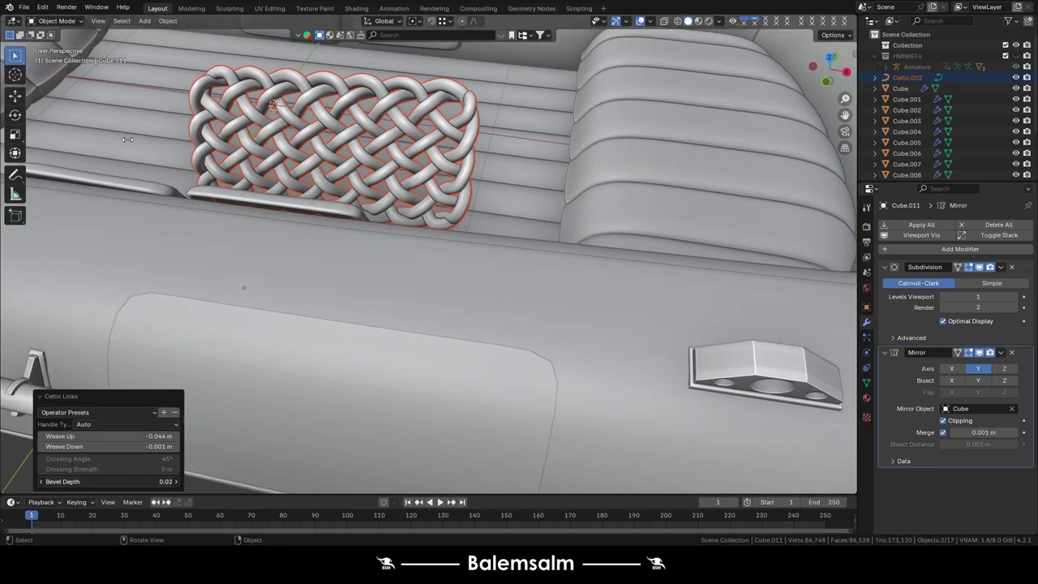
middle_click_drag(124, 140, 313, 143)
key("grave")
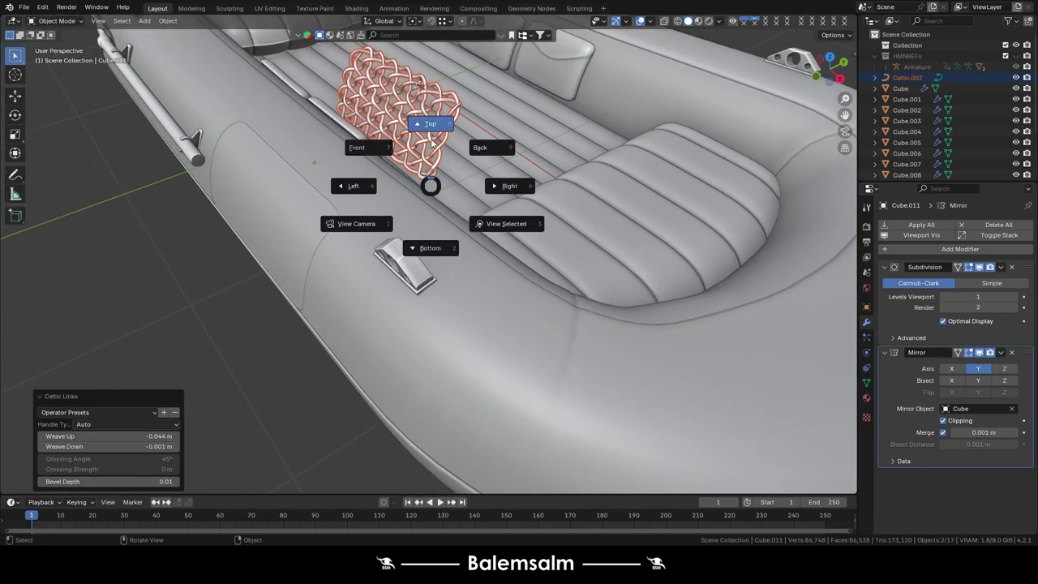
left_click(429, 122)
Move the Celtic knot over the hull patch and frame it in the view.
key("g")
left_click(315, 270)
mouse_move(315, 270)
middle_mouse_down()
mouse_move(441, 238)
mouse_move(355, 308)
middle_mouse_up()
key("g")
key("z")
left_click(441, 238)
key("KP_Decimal")
Adjust the knot's height along Z and position along Y so it sits on the patch.
key("g")
key("z")
left_click(317, 173)
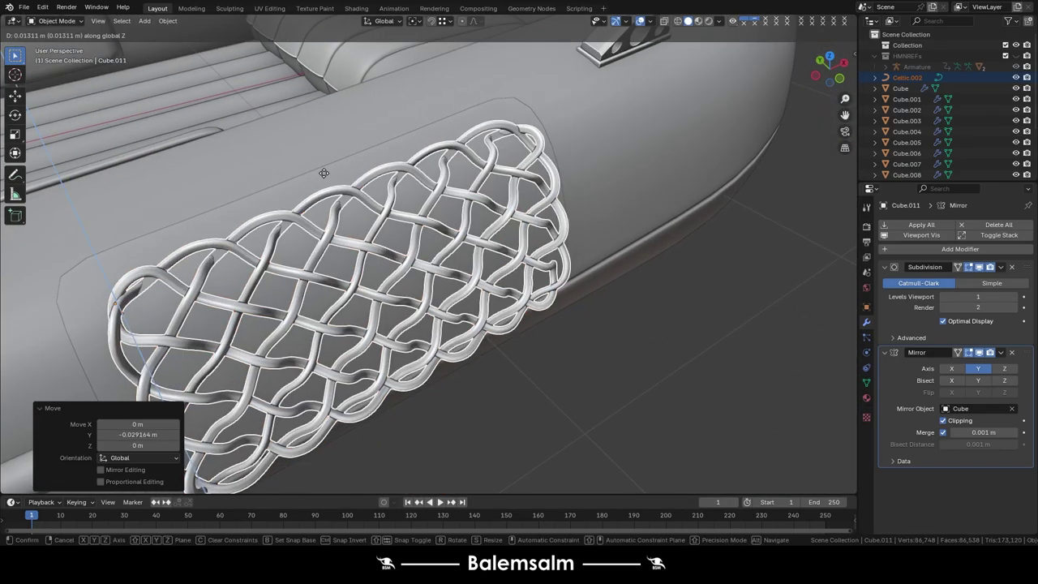
middle_click_drag(317, 174, 549, 263)
key("g")
key("y")
mouse_move(254, 428)
middle_mouse_down()
mouse_move(451, 204)
mouse_move(343, 177)
mouse_move(324, 244)
middle_mouse_up()
left_click(475, 209)
Extrude the hull patch faces outward to give the patch thickness.
key("Tab")
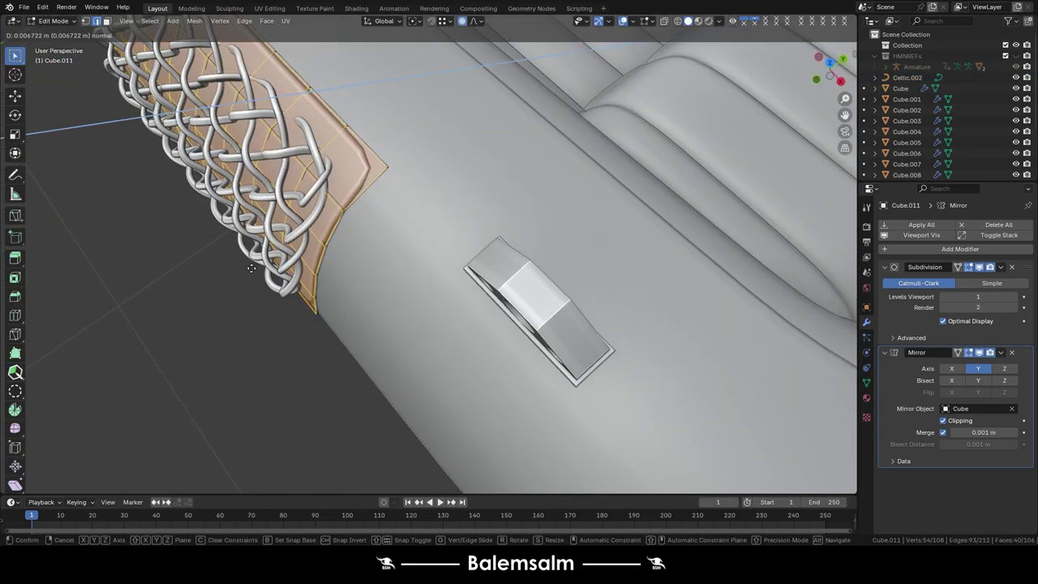
key("e")
left_click(248, 267)
scroll(400, 183, "up", 3)
key("e")
left_click(398, 179)
middle_click_drag(397, 179, 393, 171)
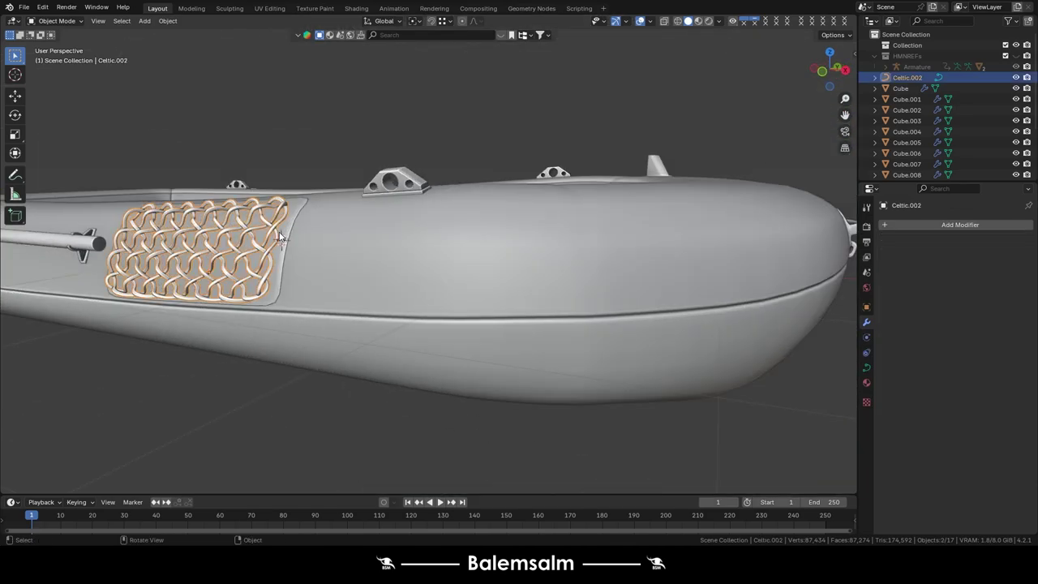
Add a Mirror modifier to the Celtic knot, mirroring across the Cube object.
left_click(965, 227)
left_click(820, 282)
left_click(1012, 323)
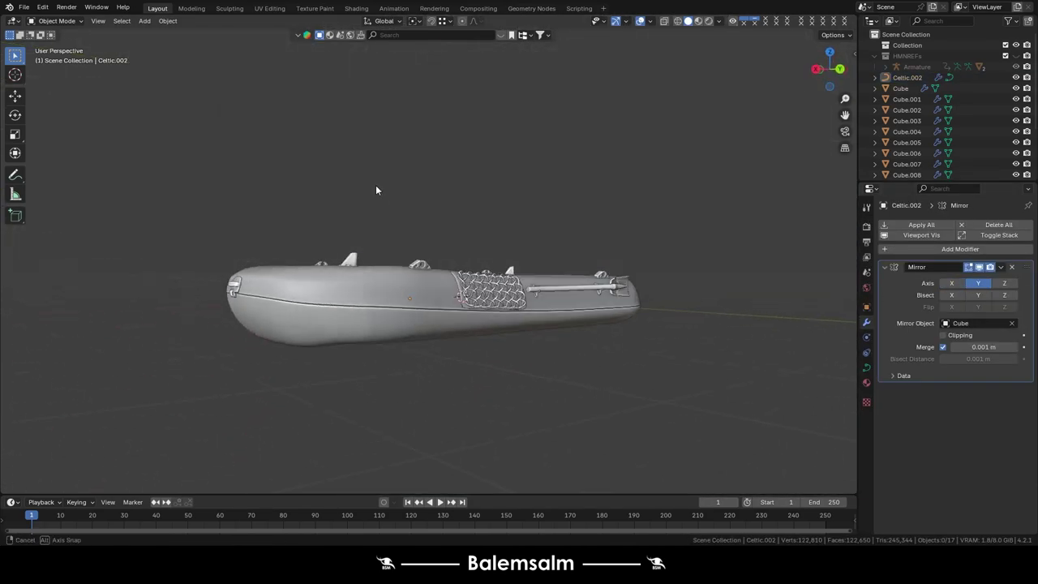
Save the boat file and orbit around the whole boat.
key("ctrl+s")
scroll(348, 169, "down", 5)
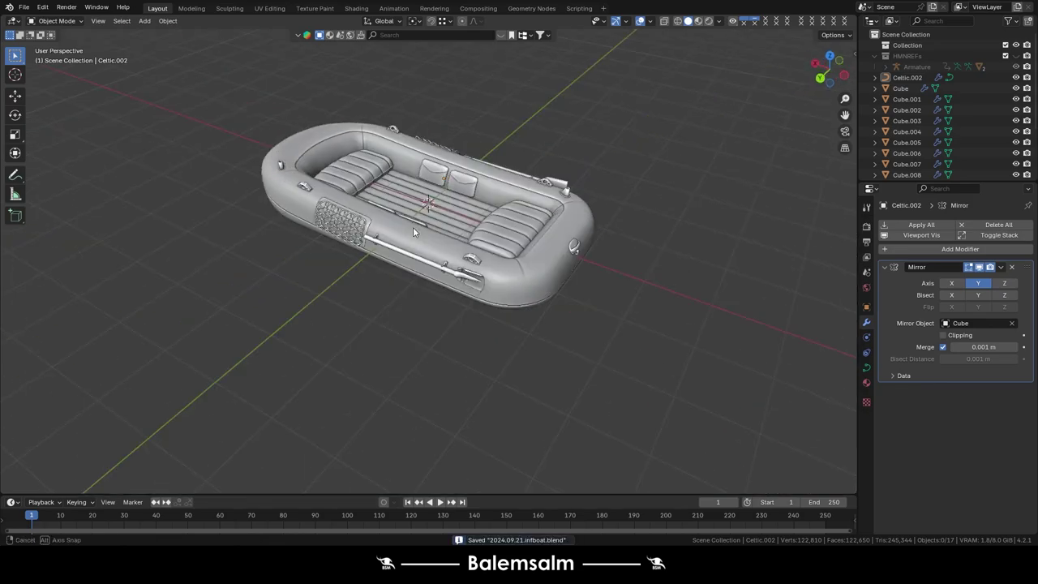
mouse_move(413, 227)
middle_mouse_down()
mouse_move(454, 168)
mouse_move(324, 162)
middle_mouse_up()
scroll(209, 158, "up", 6)
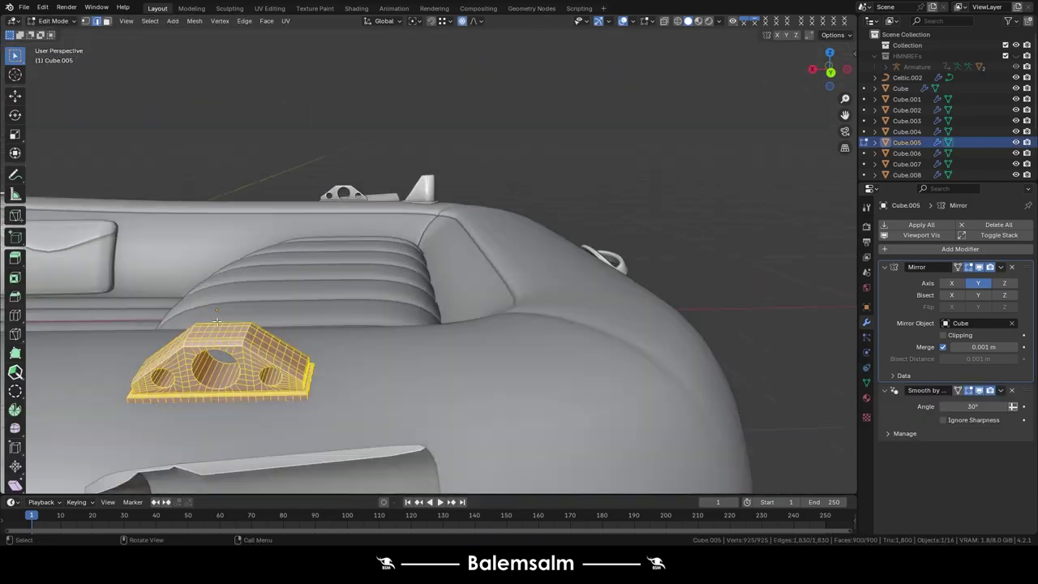
Select the edge loop around the cleat's hole and view the boat from above.
left_click(197, 446, "alt")
middle_click_drag(240, 364, 354, 129)
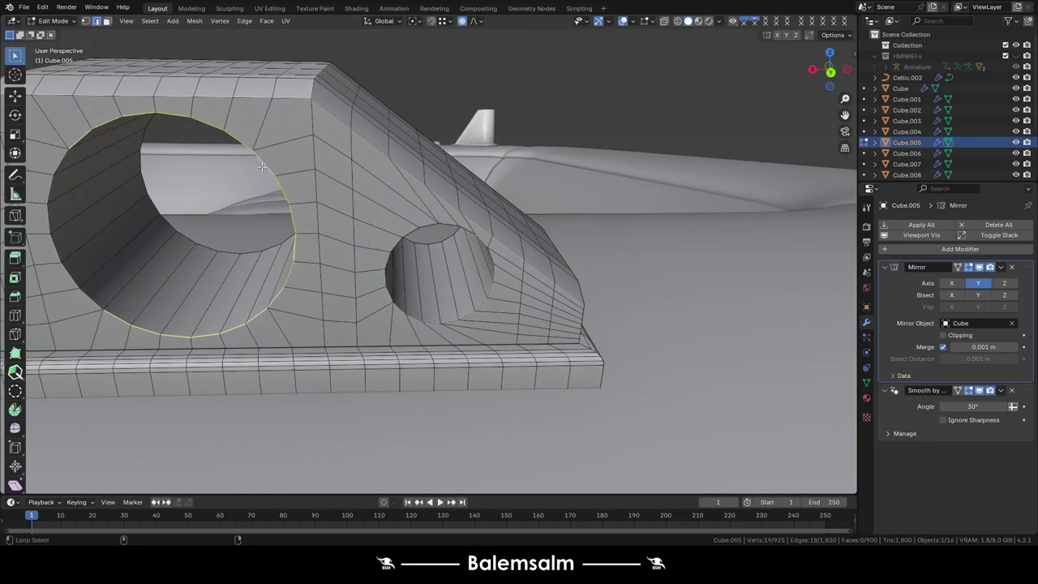
key("KP_7")
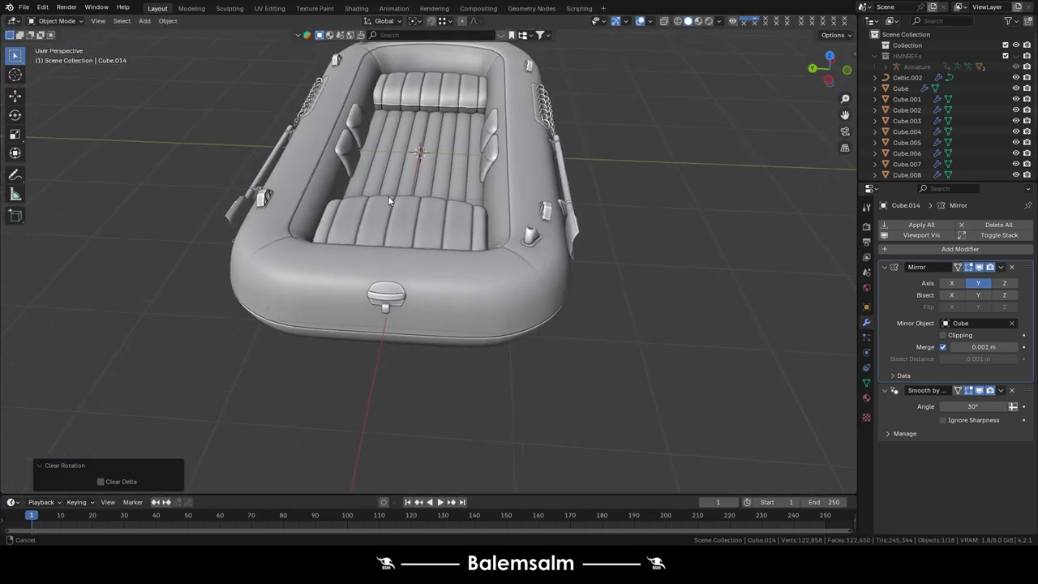
Set the ring's origin to its geometry and move it vertically onto the hull.
right_click(367, 214)
left_click(456, 222)
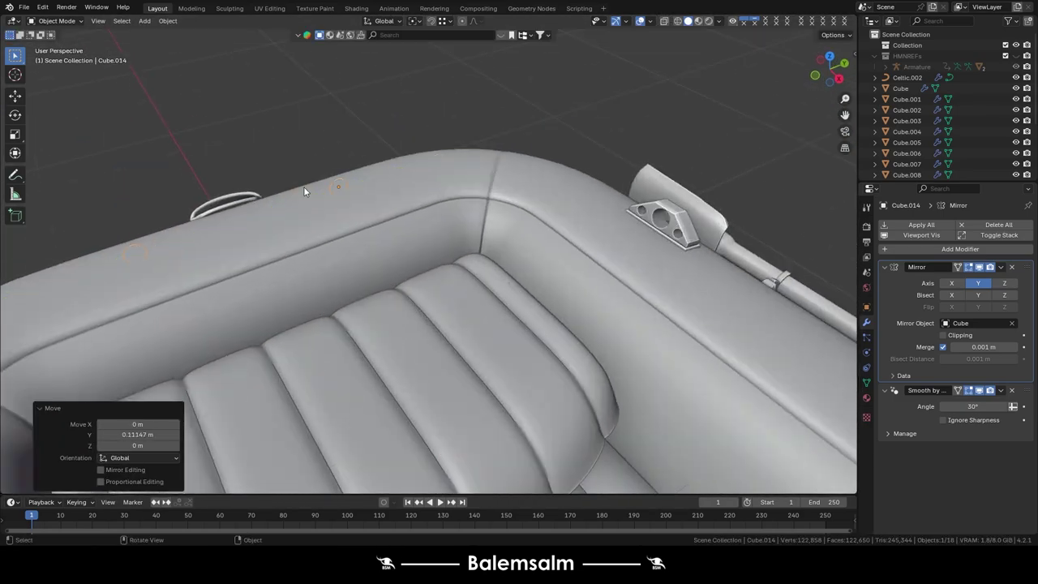
key("g")
key("z")
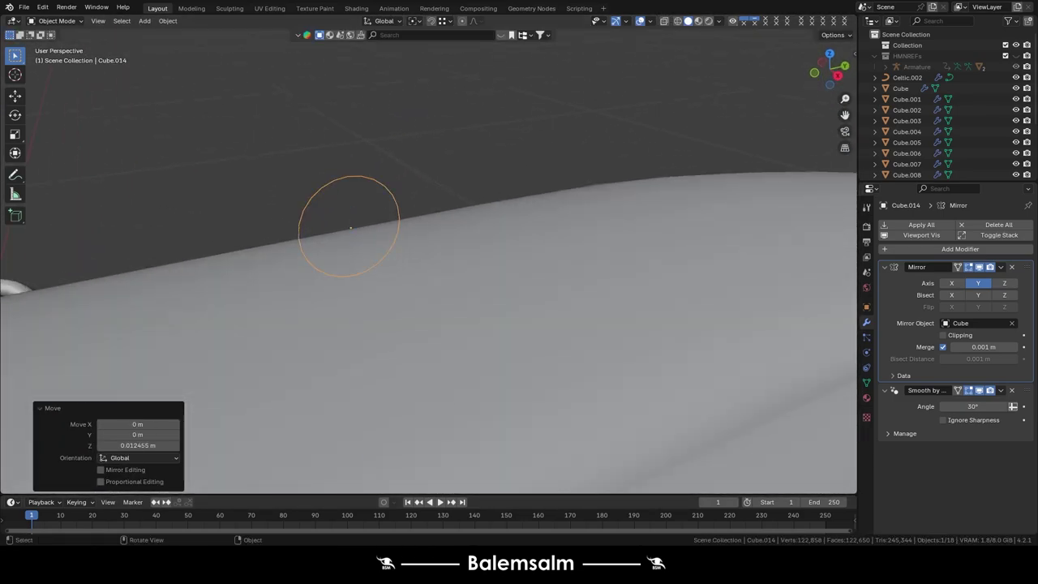
key("Tab")
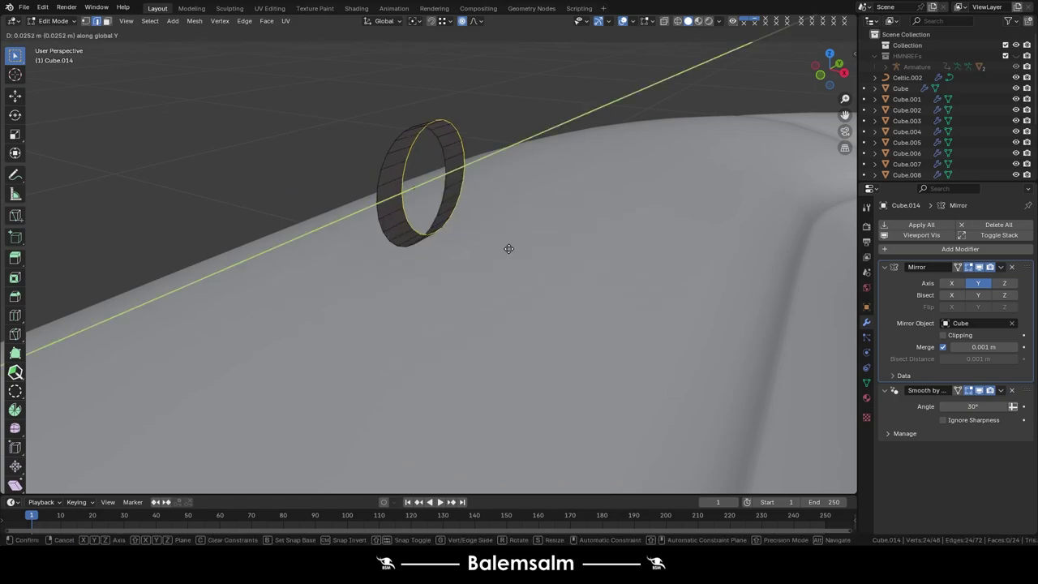
left_click(508, 248)
Select the whole ring and extrude it along normals to give it thickness.
key("a")
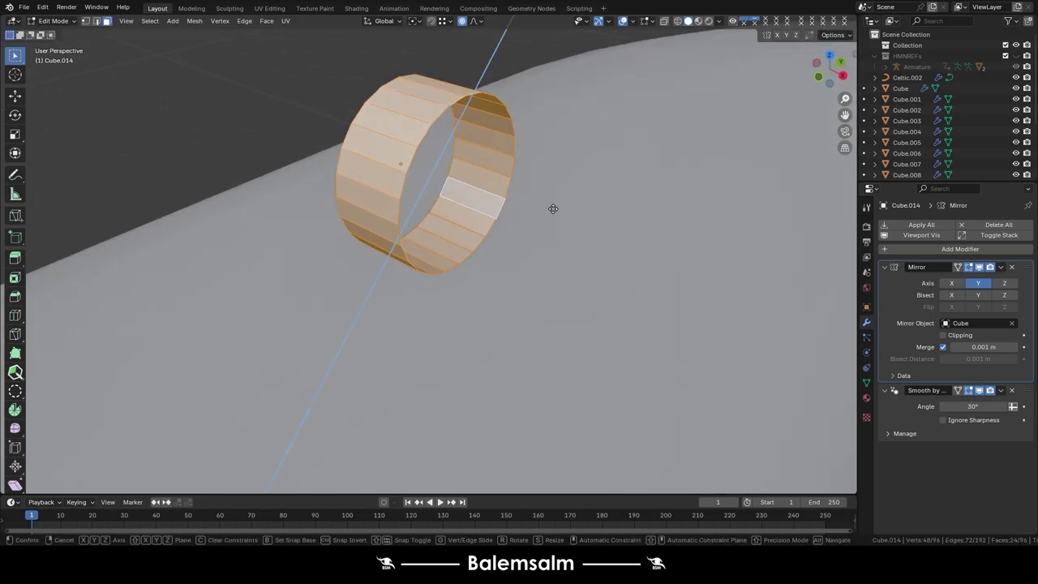
left_click(539, 206)
key("ctrl+z")
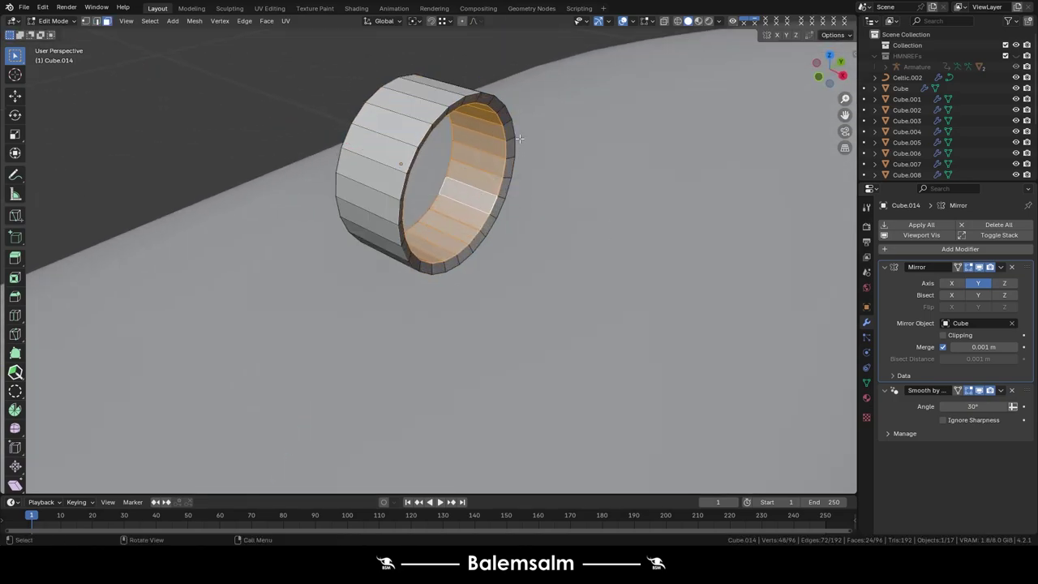
key("alt+e")
left_click(537, 176)
Narrow and flatten the ring's bottom faces, then extrude and scale them into sloped supports.
mouse_move(537, 179)
middle_mouse_down()
mouse_move(411, 173)
mouse_move(554, 215)
mouse_move(491, 301)
middle_mouse_up()
left_click(518, 212, "ctrl")
key("x")
left_click(512, 326)
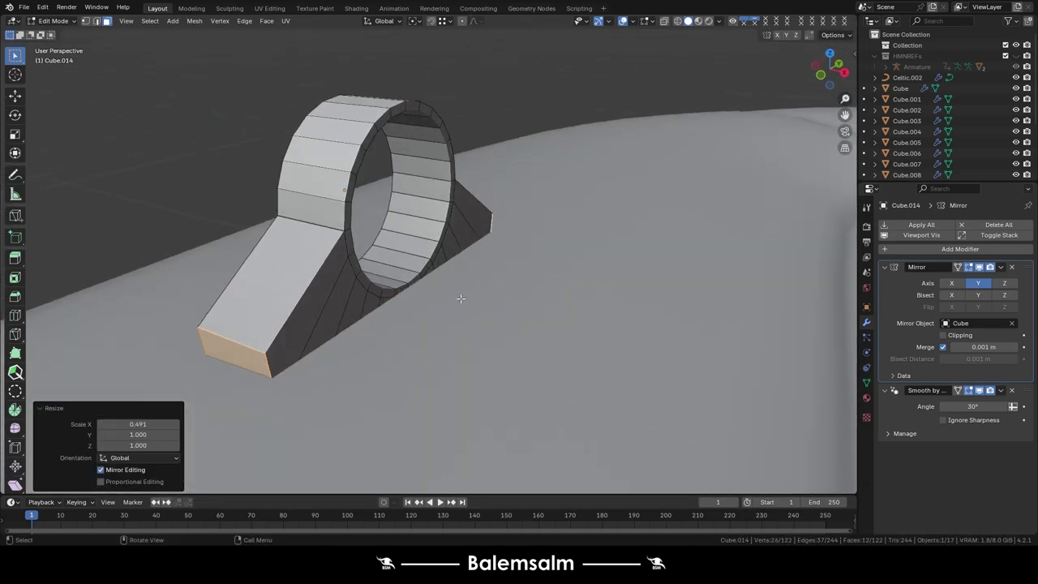
key("Return")
key("alt+z")
mouse_move(528, 290)
middle_mouse_down()
mouse_move(489, 276)
mouse_move(488, 296)
middle_mouse_up()
key("alt+z")
key("e")
key("s")
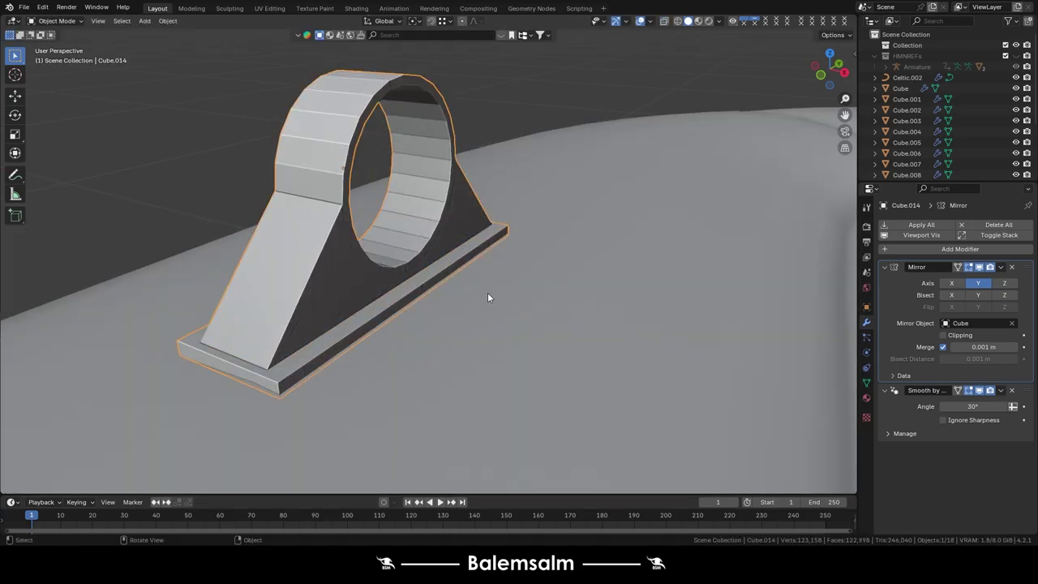
Extrude a thicker flat base, bevel its edges, and return to Object Mode.
key("e")
key("z")
left_click(471, 301)
key("2")
middle_click_drag(374, 373, 381, 243)
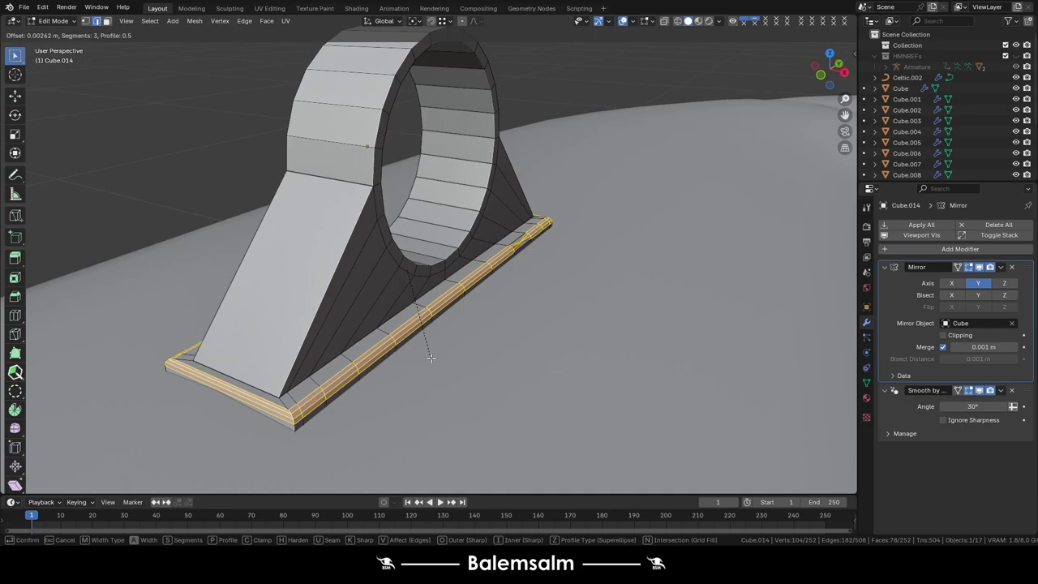
scroll(381, 243, "down", 5)
scroll(380, 159, "up", 5)
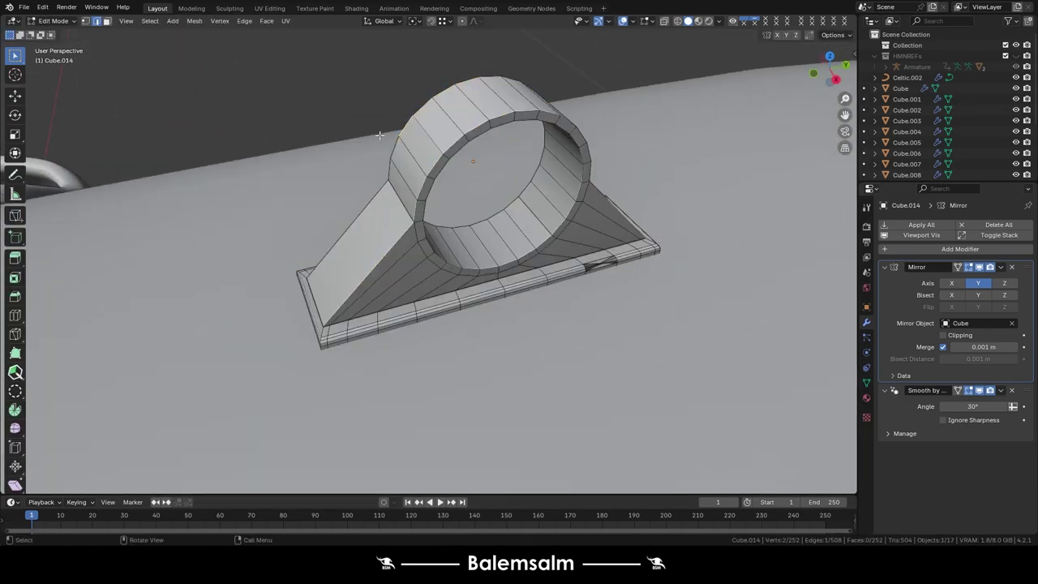
left_click(640, 25)
key("Tab")
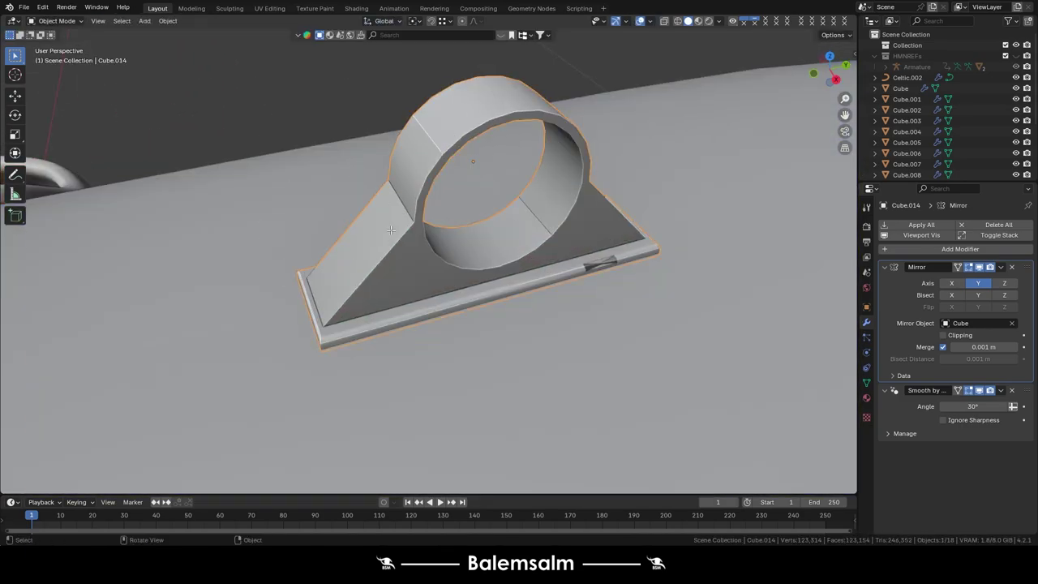
key("Tab")
key("a")
key("Tab")
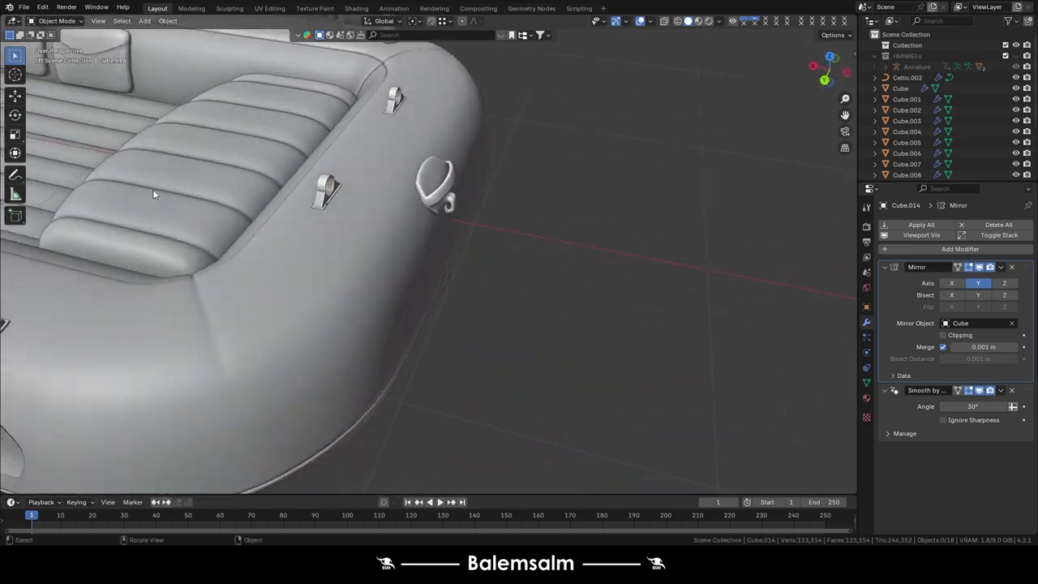
Duplicate the ring mount and move the copy vertically into place.
key("KP_7")
scroll(430, 243, "up", 3)
key("shift+d")
left_click(478, 197)
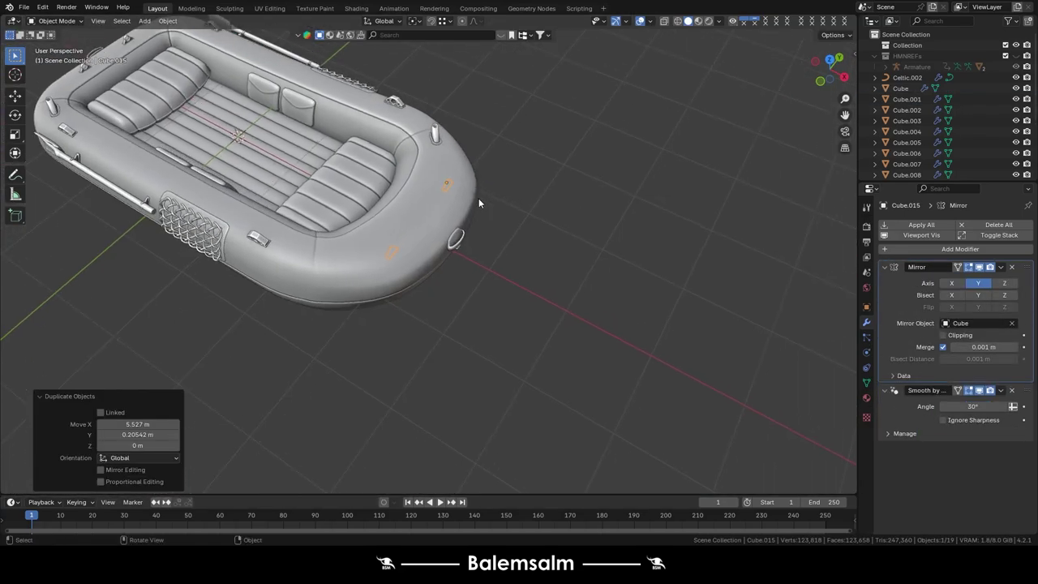
key("r")
key("Escape")
key("g")
key("z")
left_click(447, 168)
key("KP_Decimal")
key("g")
key("z")
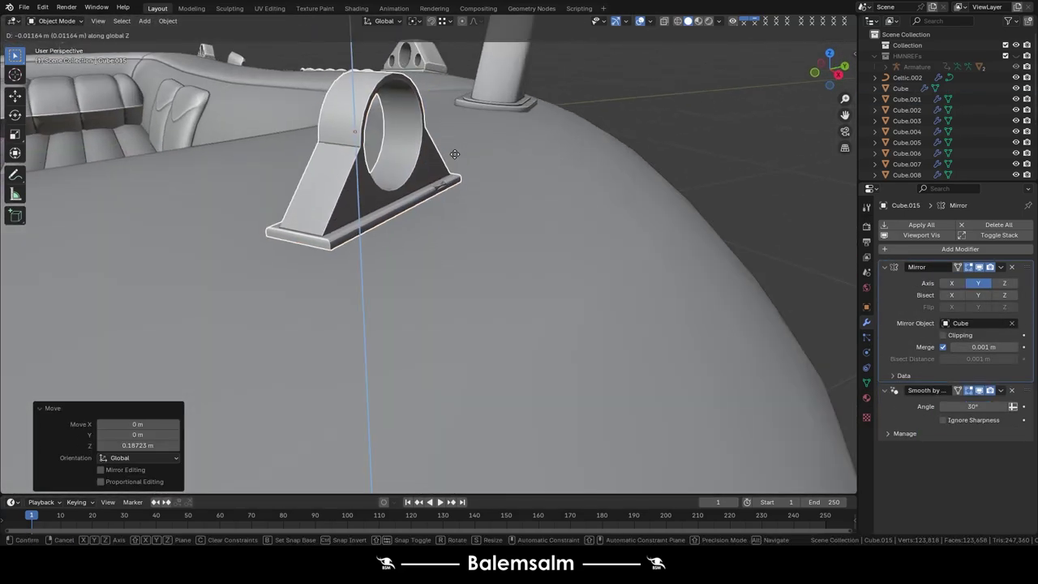
left_click(430, 228)
key("g")
key("z")
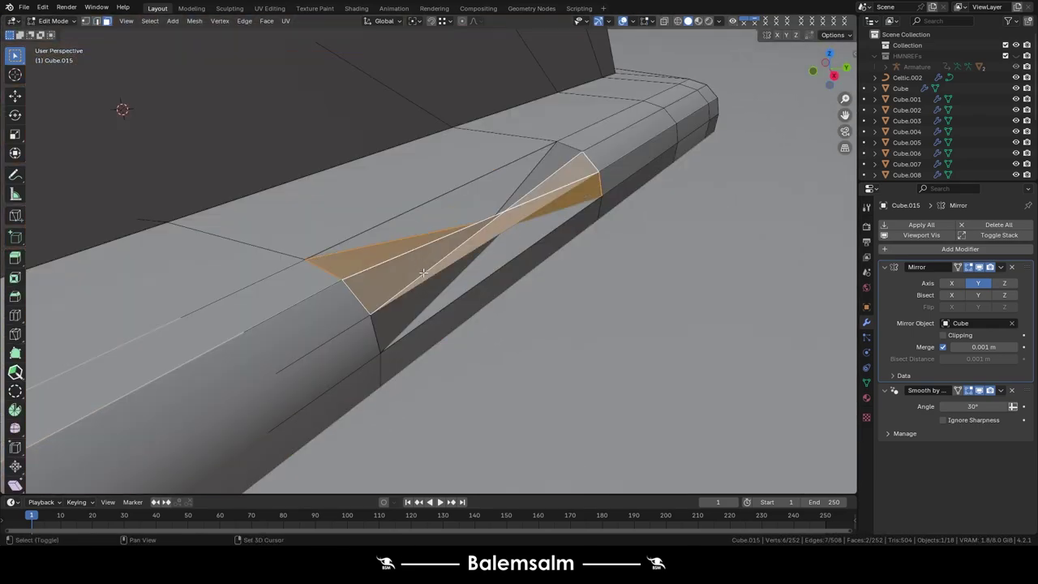
Select a loop on the copy's base rim and give the copy Shade Auto Smooth.
key("2")
left_click(438, 231, "alt")
middle_click_drag(439, 231, 376, 269)
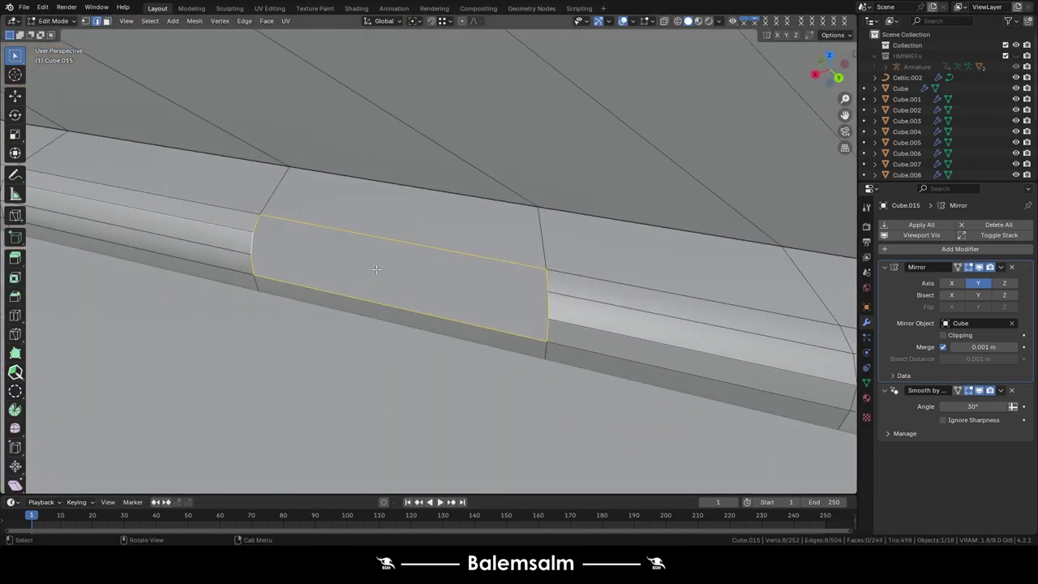
right_click(381, 205)
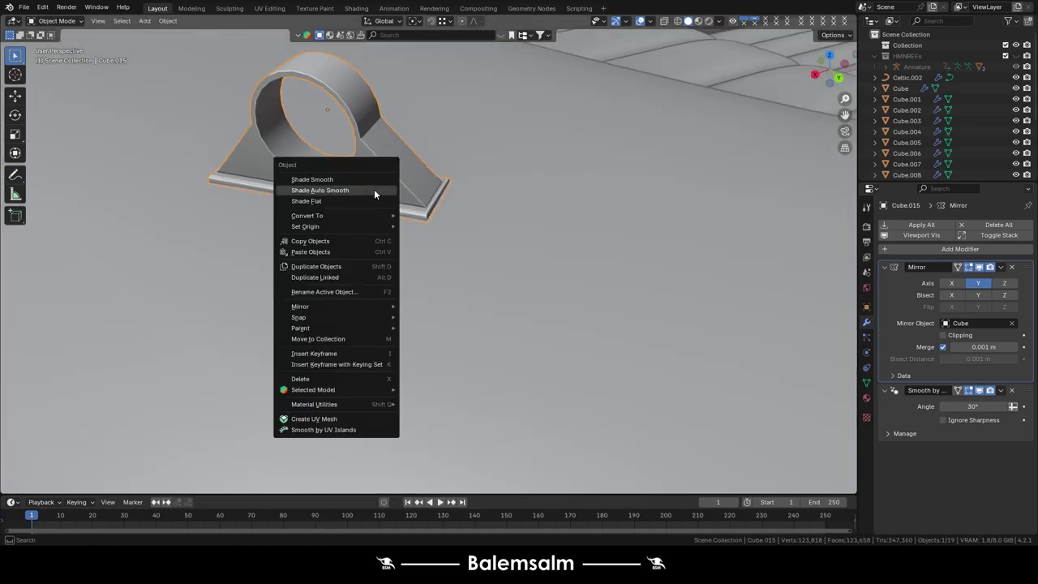
left_click(374, 189)
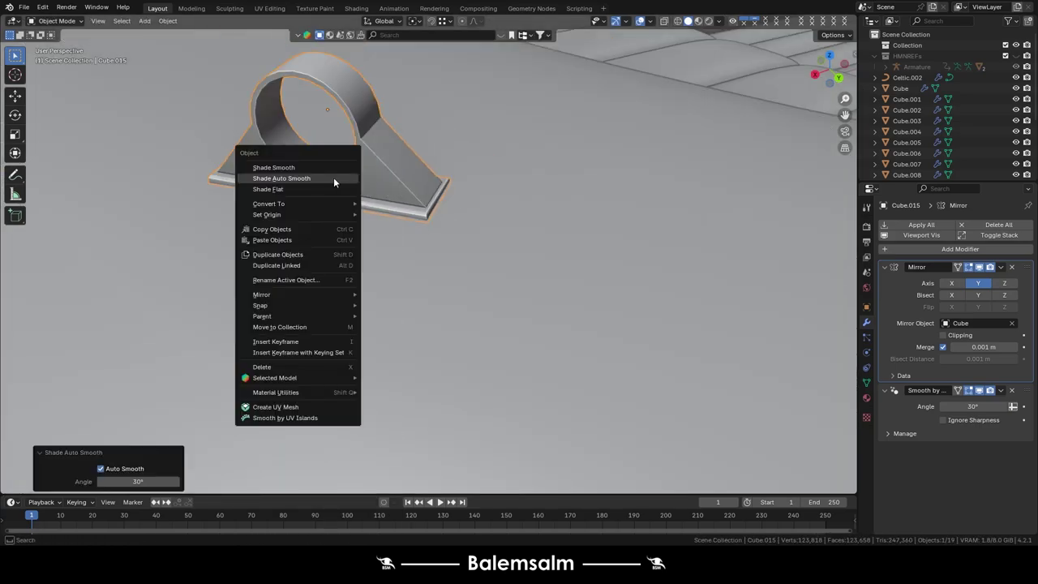
Apply auto smooth to the part, merge its vertices by distance, and show Face Orientation.
key("Tab")
key("Tab")
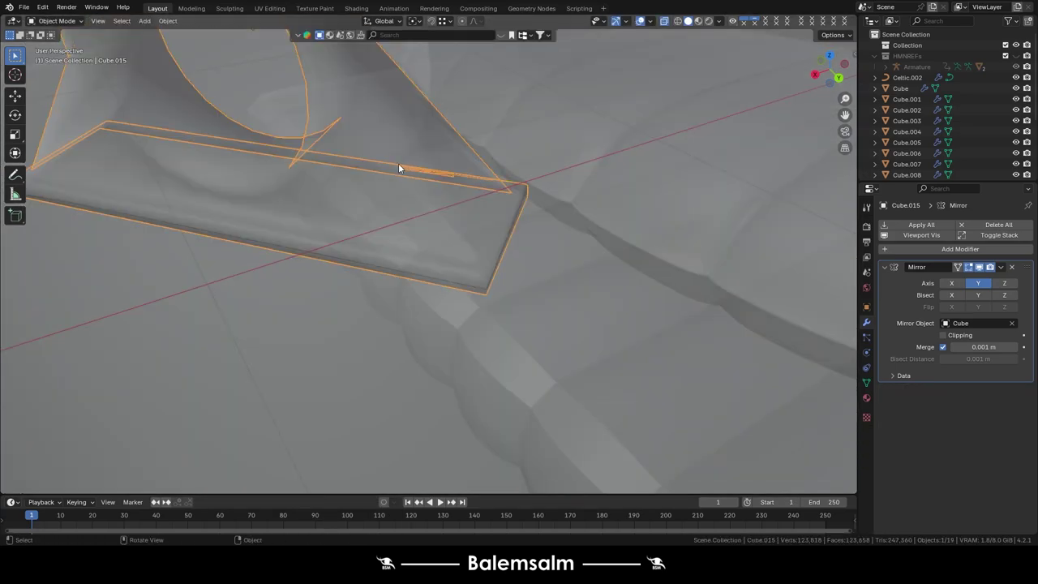
right_click(386, 157)
left_click(383, 168)
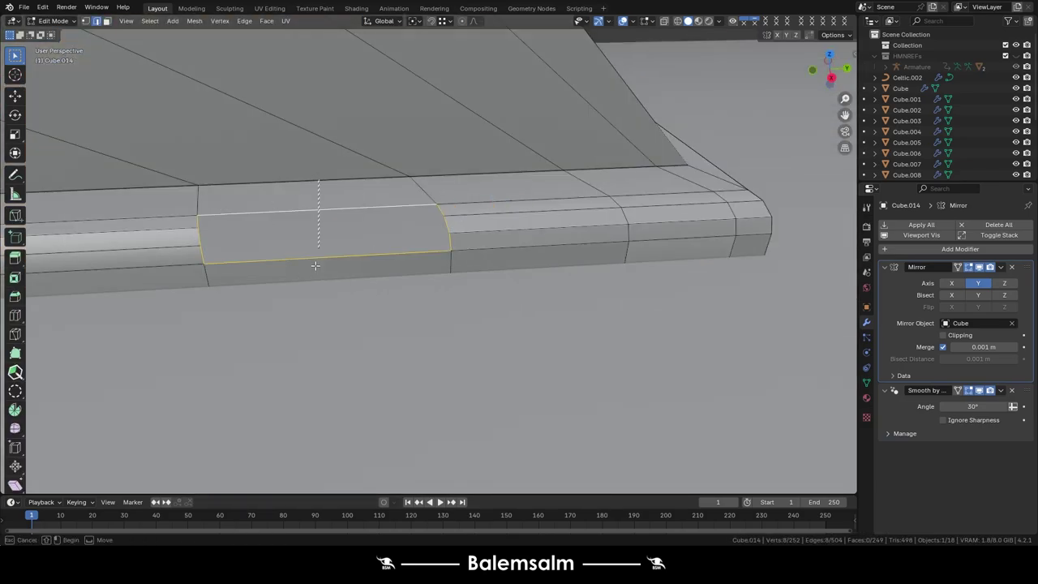
key("a")
key("m")
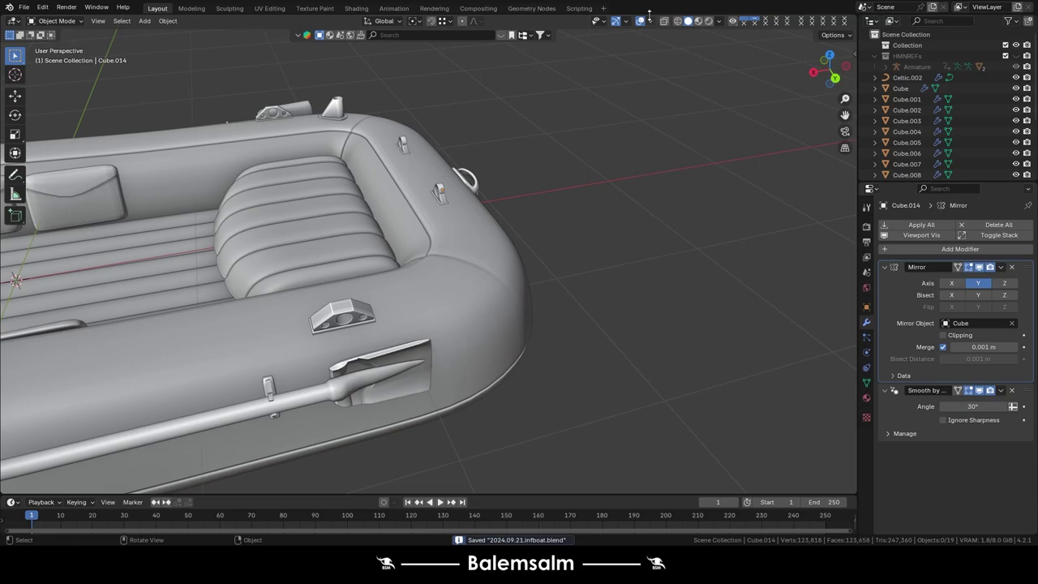
left_click(650, 20)
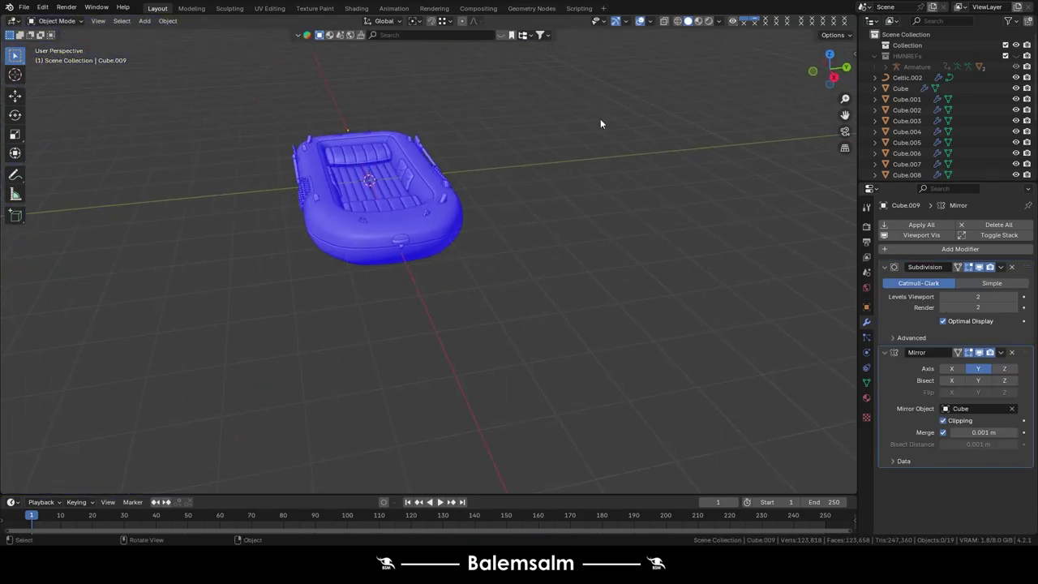
Turn off Face Orientation, select every object, and view the boat from the front.
left_click(650, 20)
key("c")
left_click(274, 84)
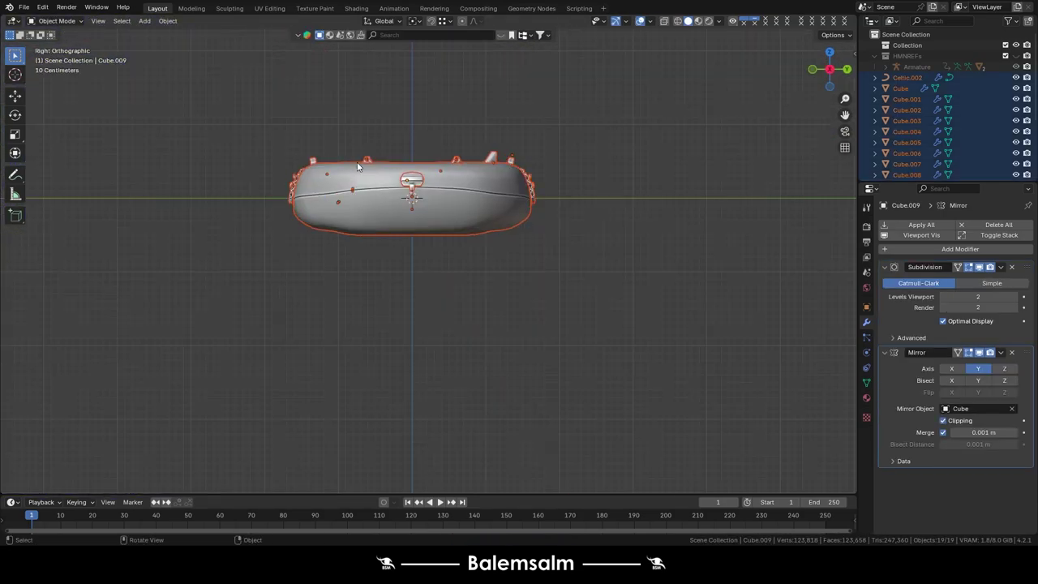
key("grave")
left_click(334, 179)
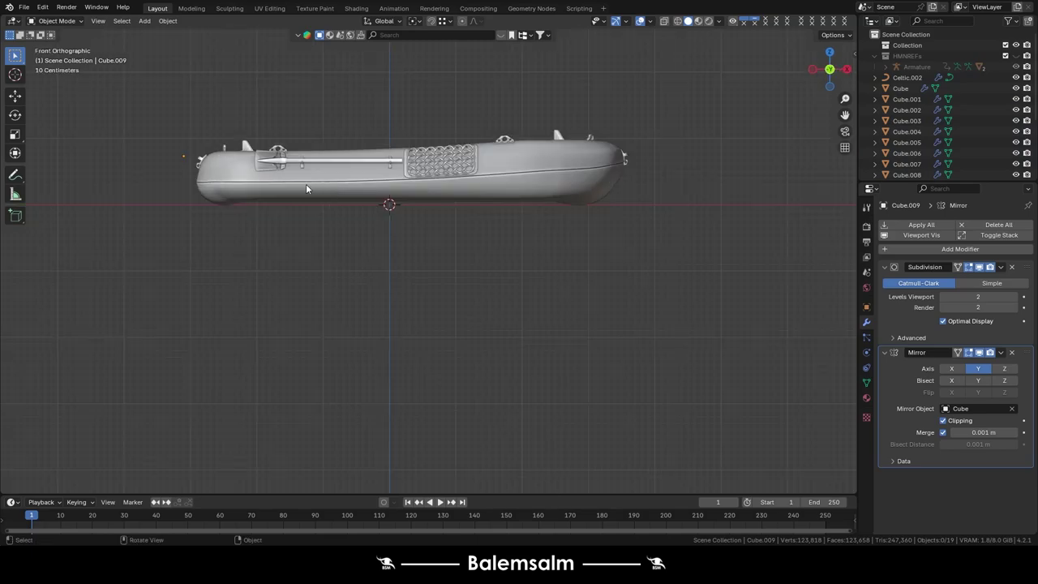
Orbit around the boat to inspect it from above, low at the side, then select the hull.
middle_click_drag(306, 183, 332, 206)
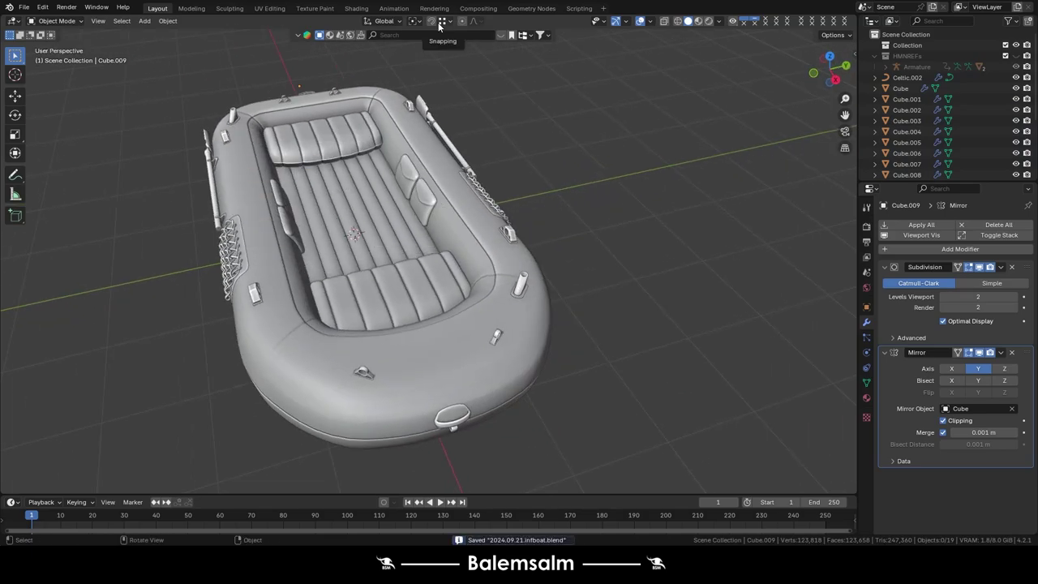
scroll(265, 191, "up", 3)
mouse_move(265, 192)
middle_mouse_down()
mouse_move(479, 160)
mouse_move(249, 115)
mouse_move(298, 191)
middle_mouse_up()
scroll(298, 191, "up", 2)
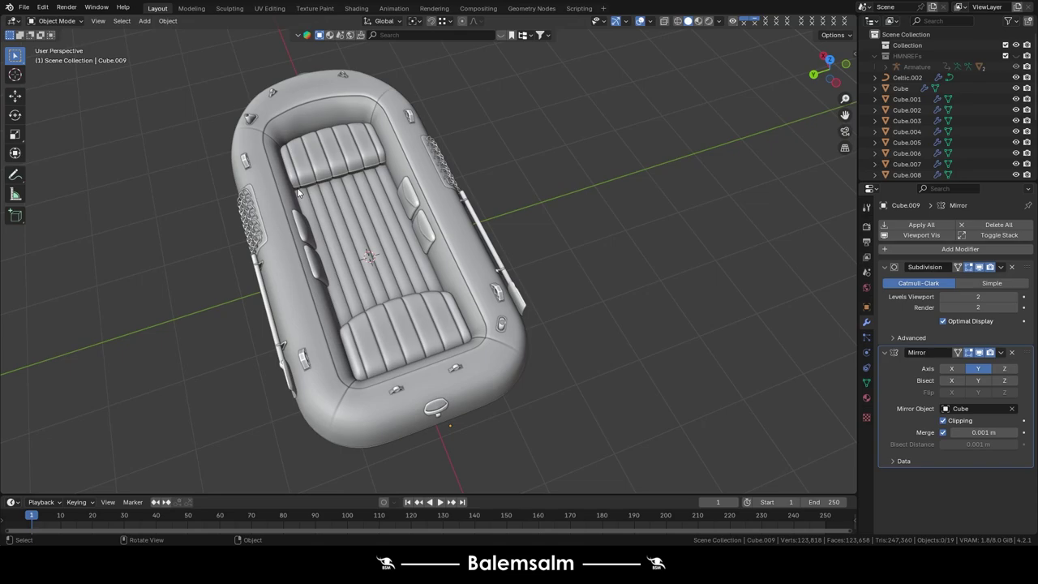
middle_click_drag(298, 191, 395, 273)
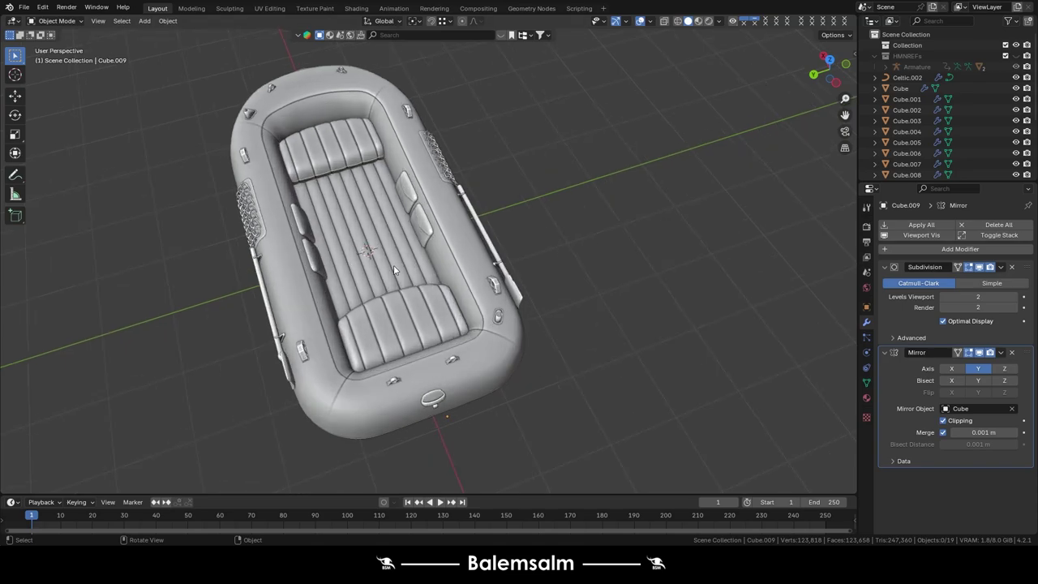
middle_click_drag(395, 270, 319, 270)
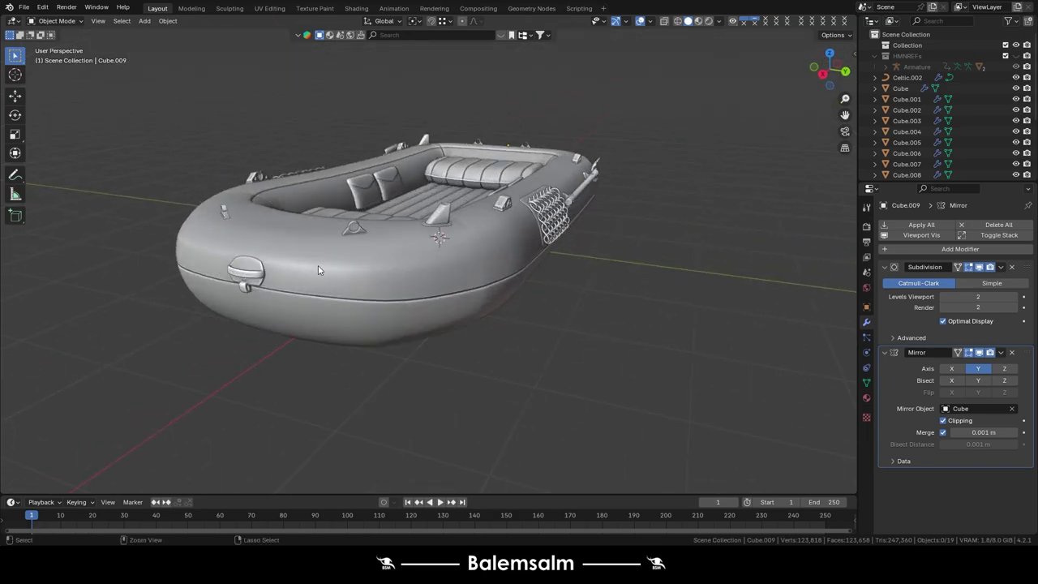
mouse_move(276, 225)
middle_mouse_down()
mouse_move(287, 296)
mouse_move(482, 290)
mouse_move(422, 292)
middle_mouse_up()
left_click(288, 297)
Separate one hull-side face into a new object and remove its Mirror modifier.
scroll(422, 292, "up", 4)
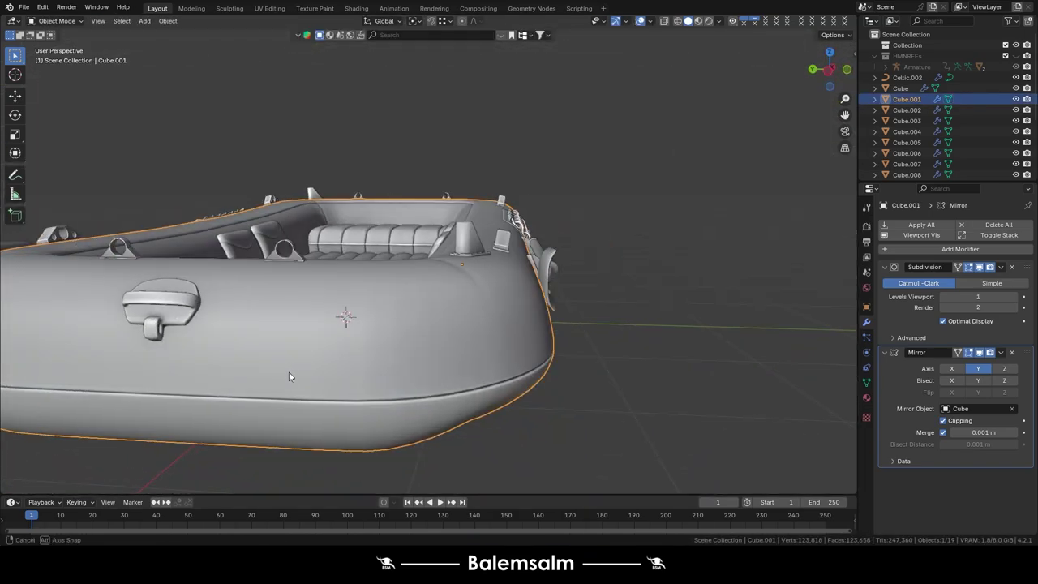
key("Tab")
middle_click_drag(325, 297, 315, 312)
left_click(315, 311)
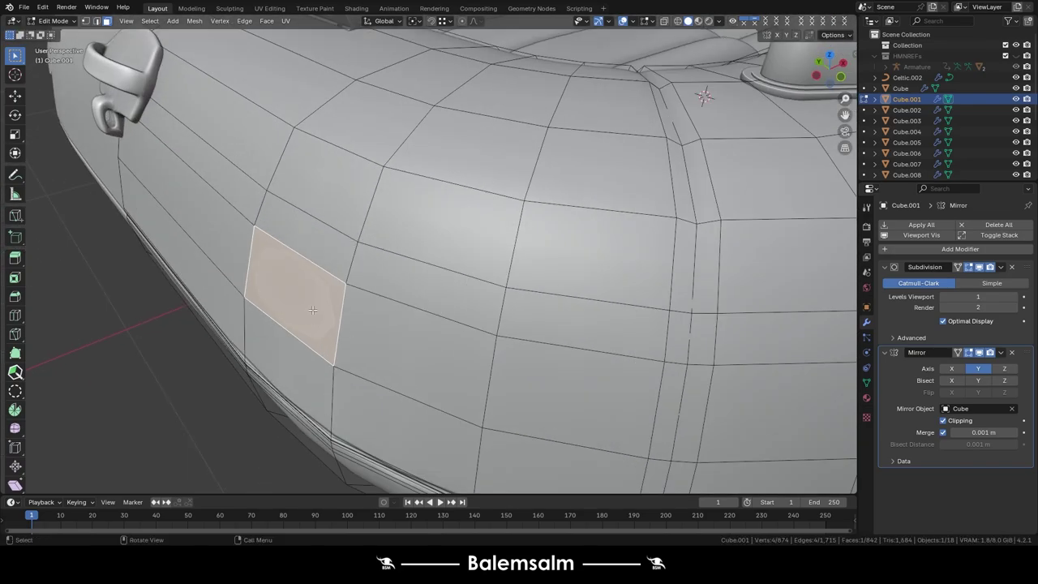
key("p")
left_click(312, 310)
key("Tab")
left_click(1012, 357)
key("Tab")
Subdivide the detached face into a grid and round it with LoopTools Circle.
mouse_move(486, 283)
middle_mouse_down()
mouse_move(393, 297)
mouse_move(227, 268)
middle_mouse_up()
key("g")
key("g")
left_click(394, 298)
key("a")
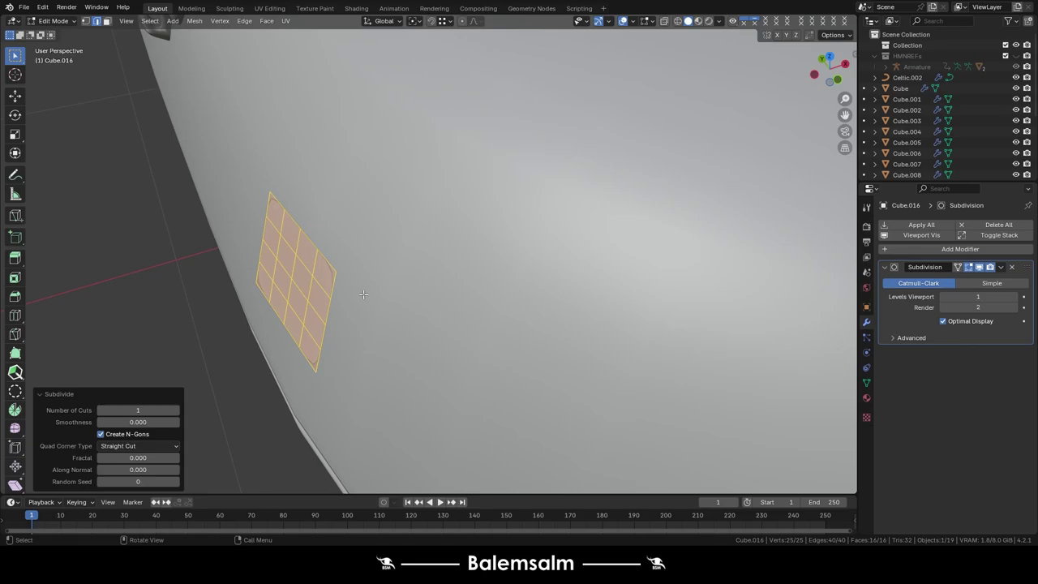
middle_click_drag(363, 295, 364, 166)
right_click(364, 166)
left_click(428, 162)
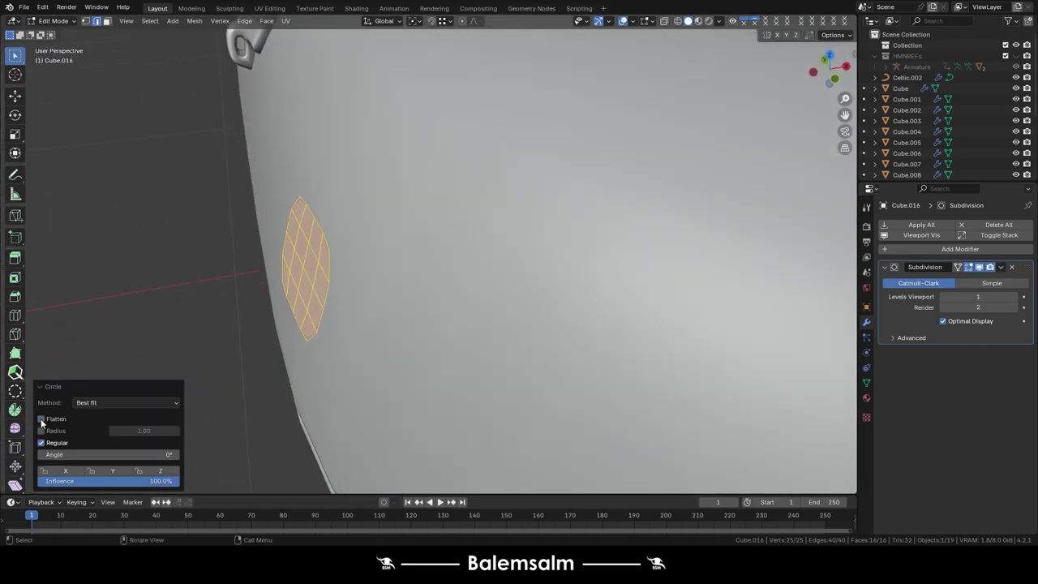
Extrude the round patch, then extrude and scale an inner ring to about two-thirds.
mouse_move(484, 220)
middle_mouse_down()
mouse_move(365, 329)
mouse_move(320, 245)
middle_mouse_up()
key("e")
left_click(366, 240)
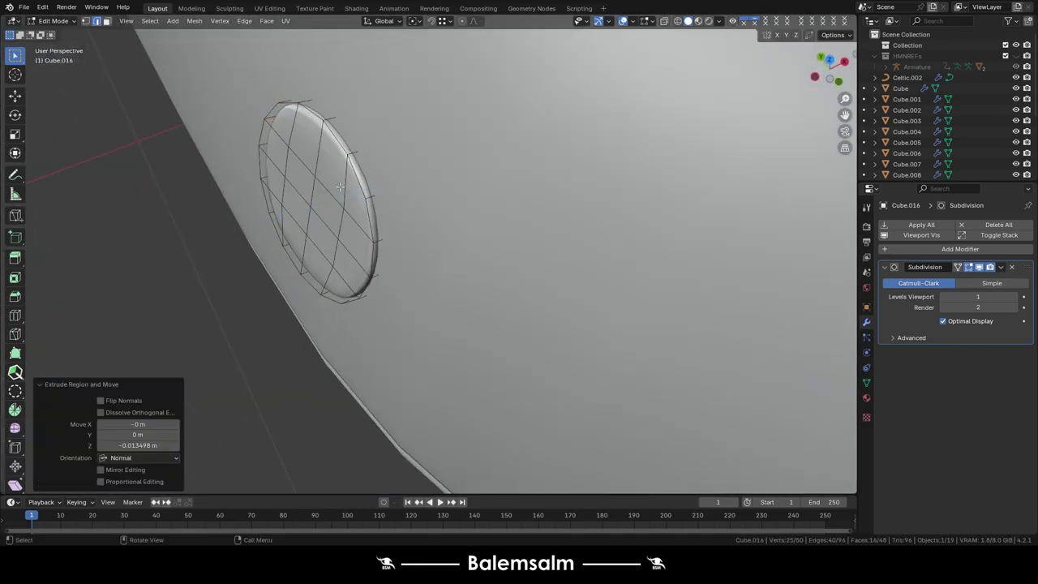
middle_click_drag(340, 186, 457, 76)
key("e")
key("s")
middle_click_drag(538, 56, 438, 240)
left_click(395, 230)
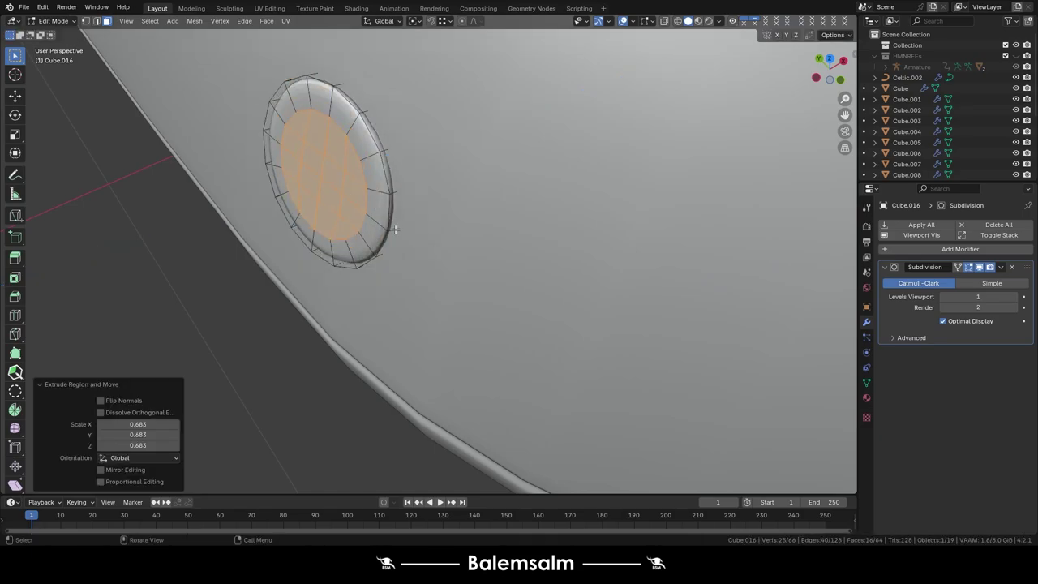
Extrude the centre outward into a stem and widen its end into a valve cap.
scroll(395, 230, "down", 5)
scroll(395, 229, "up", 5)
key("e")
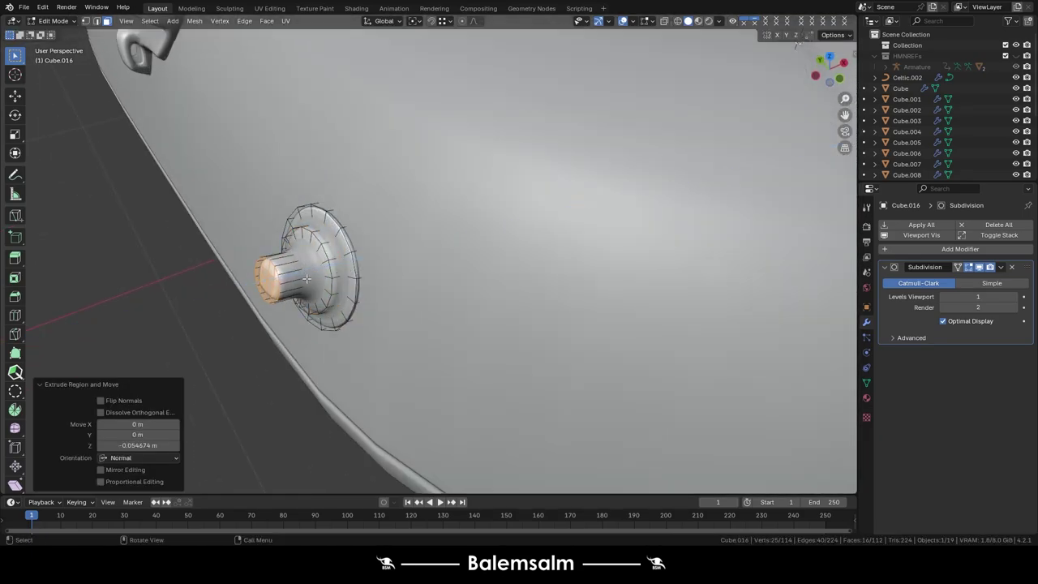
scroll(307, 278, "up", 2)
key("e")
key("s")
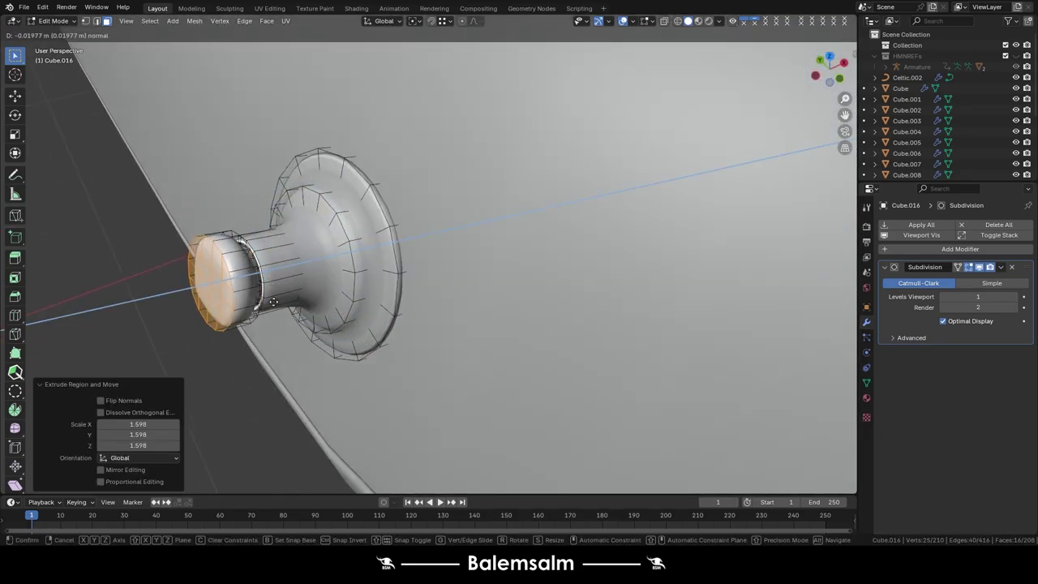
left_click(274, 301)
Switch to edge selection and add a loop cut near the valve flange.
mouse_move(273, 302)
middle_mouse_down()
mouse_move(212, 328)
mouse_move(222, 229)
middle_mouse_up()
right_click(219, 256)
left_click(300, 291)
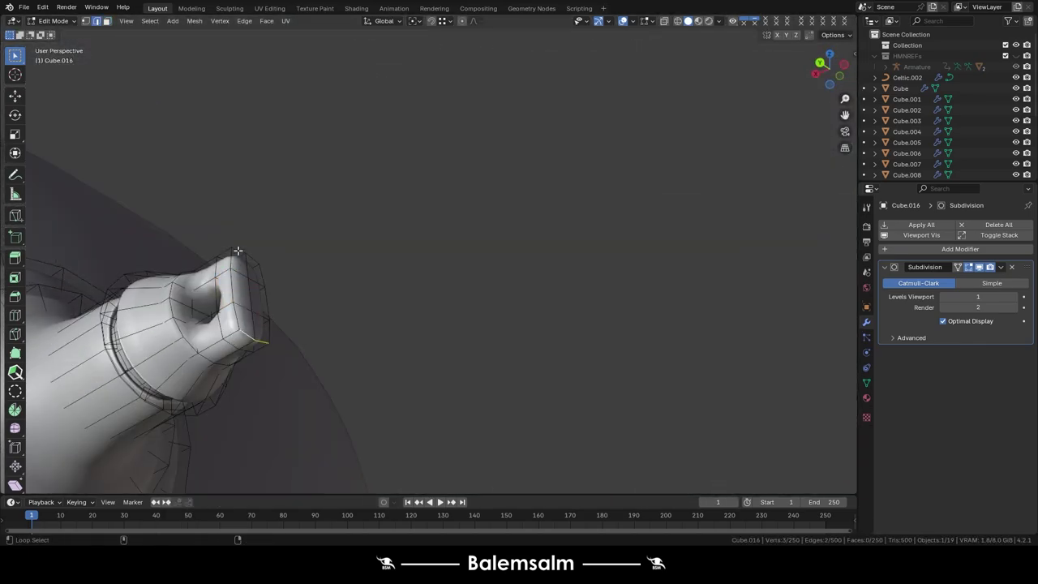
middle_click_drag(276, 301, 251, 341)
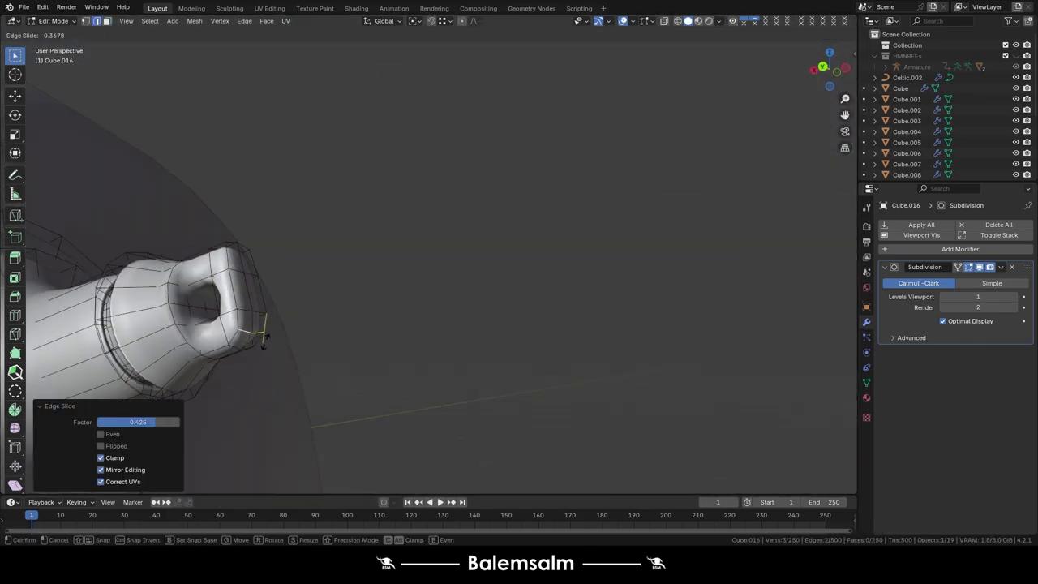
left_click(243, 261)
scroll(255, 370, "down", 5)
scroll(254, 371, "up", 6)
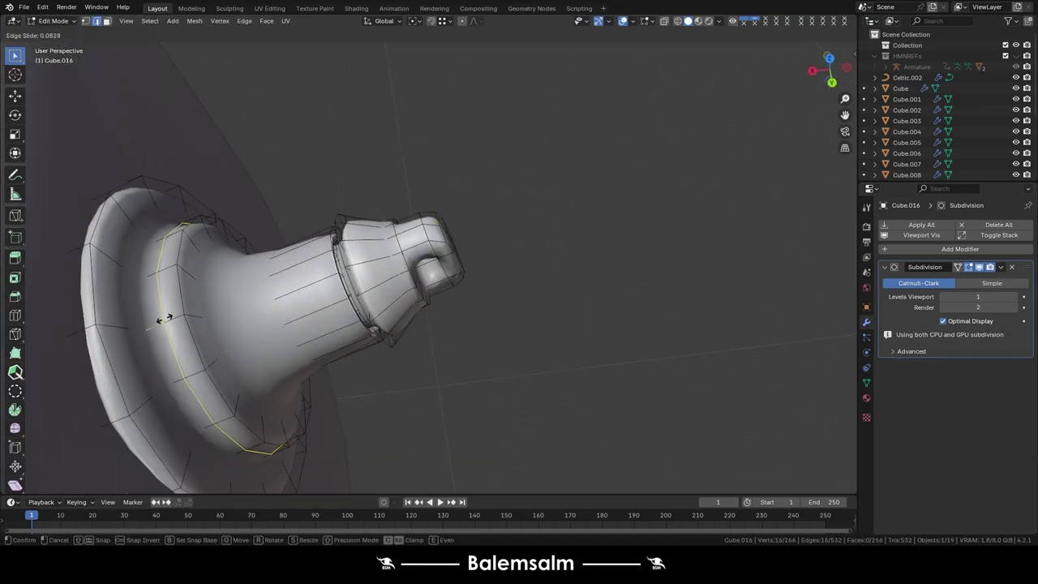
key("ctrl+r")
left_click(249, 304)
Crease the flange edge loop fully to 1.000 and return to Object Mode.
left_click(250, 304)
left_click(176, 290, "alt")
key("shift+e")
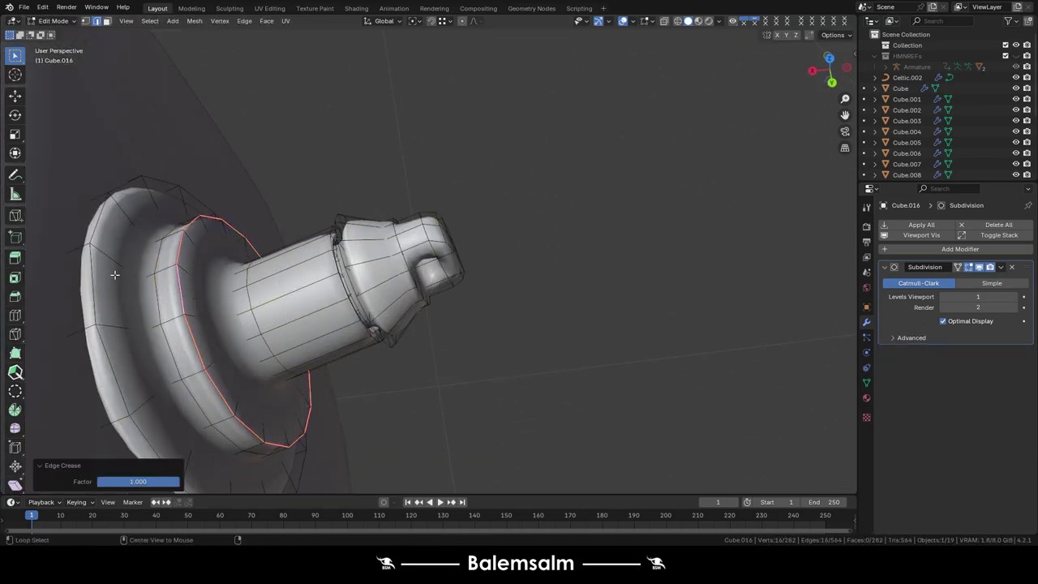
key("Tab")
scroll(154, 218, "down", 6)
mouse_move(154, 217)
middle_mouse_down()
mouse_move(287, 251)
mouse_move(249, 175)
middle_mouse_up()
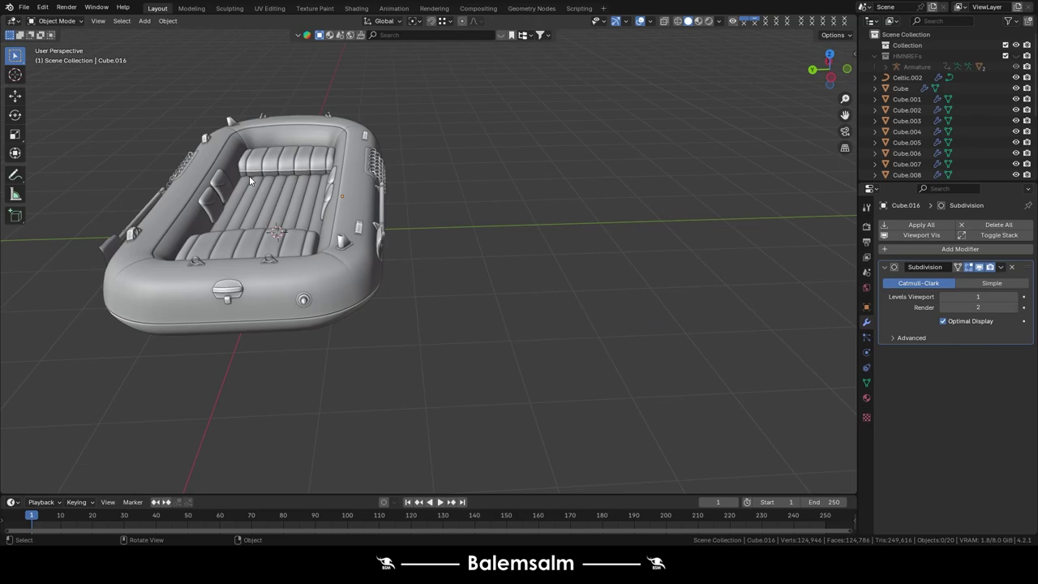
Briefly show random object colours, then restore plain grey viewport shading.
scroll(242, 218, "up", 5)
middle_click_drag(242, 219, 227, 230)
left_click(719, 20)
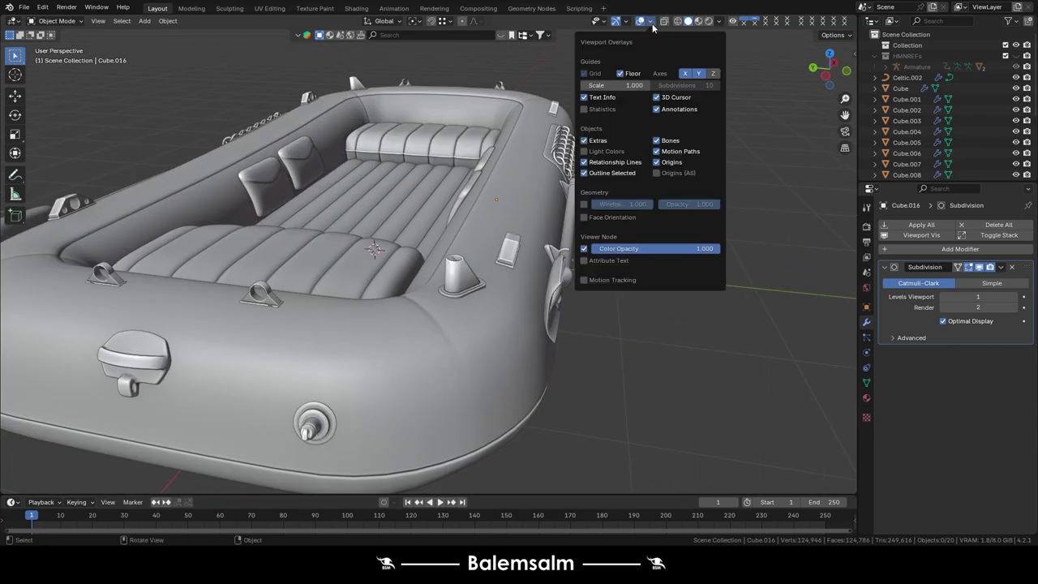
left_click(649, 122)
left_click(717, 20)
left_click(604, 111)
key("Tab")
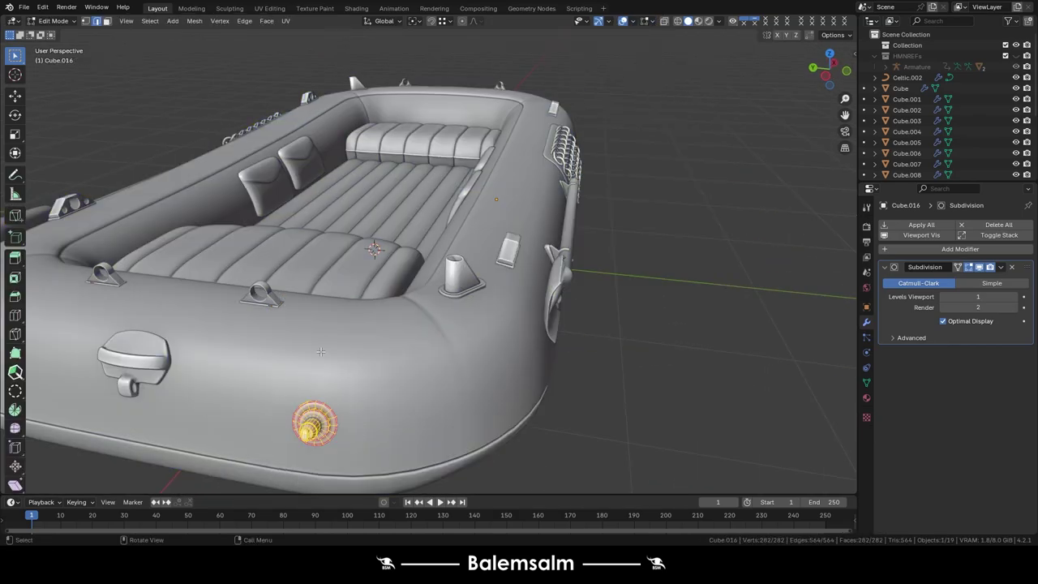
key("Tab")
Isolate the hull and split its underside into a new object with modifiers applied and grid offset 2.
left_click(391, 241)
key("slash")
key("Tab")
scroll(391, 242, "up", 4)
mouse_move(390, 241)
middle_mouse_down()
mouse_move(435, 193)
mouse_move(412, 190)
middle_mouse_up()
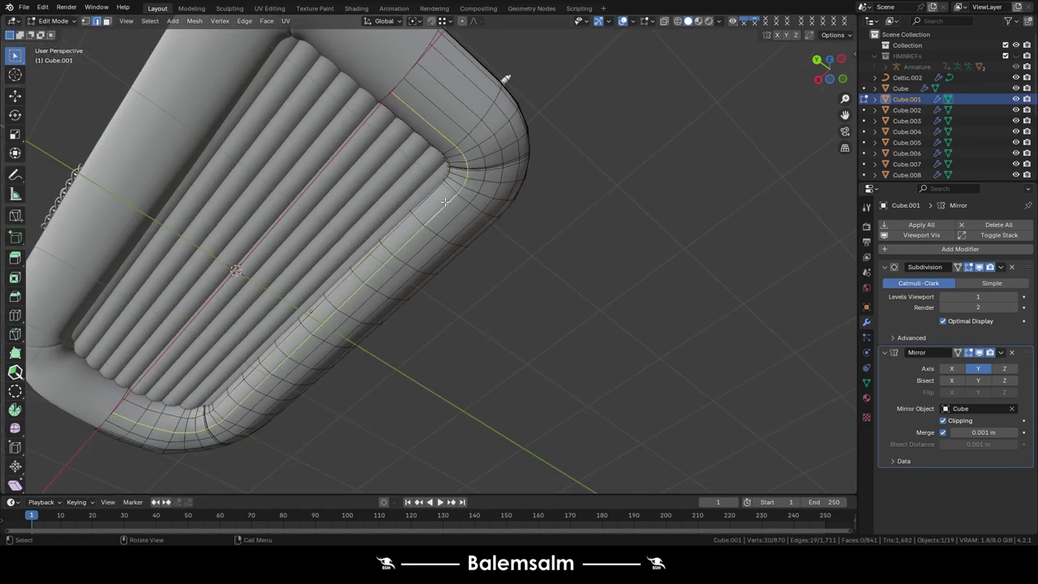
scroll(426, 119, "up", 3)
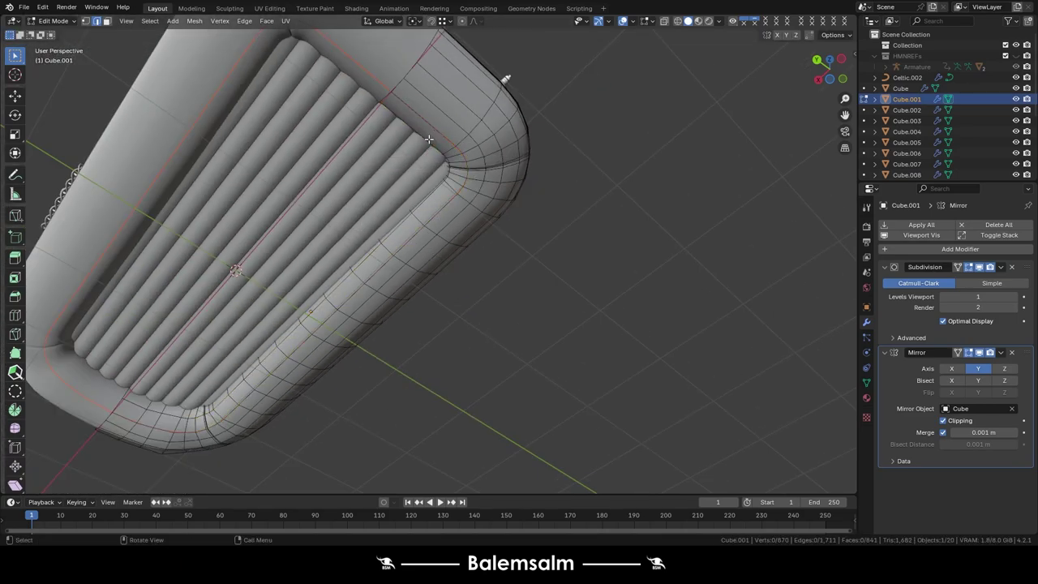
key("p")
left_click(921, 225)
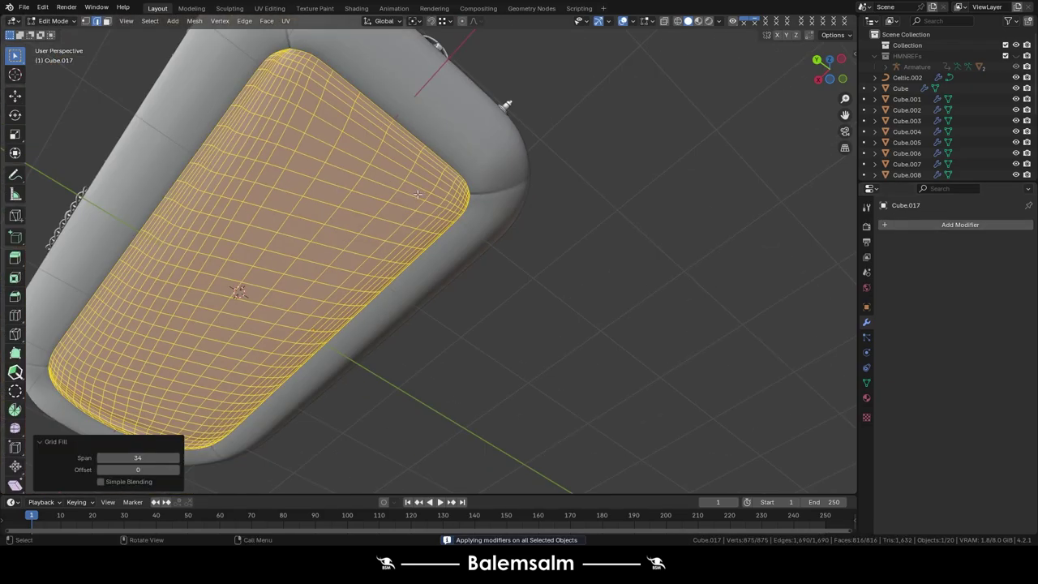
left_click_drag(162, 469, 152, 470)
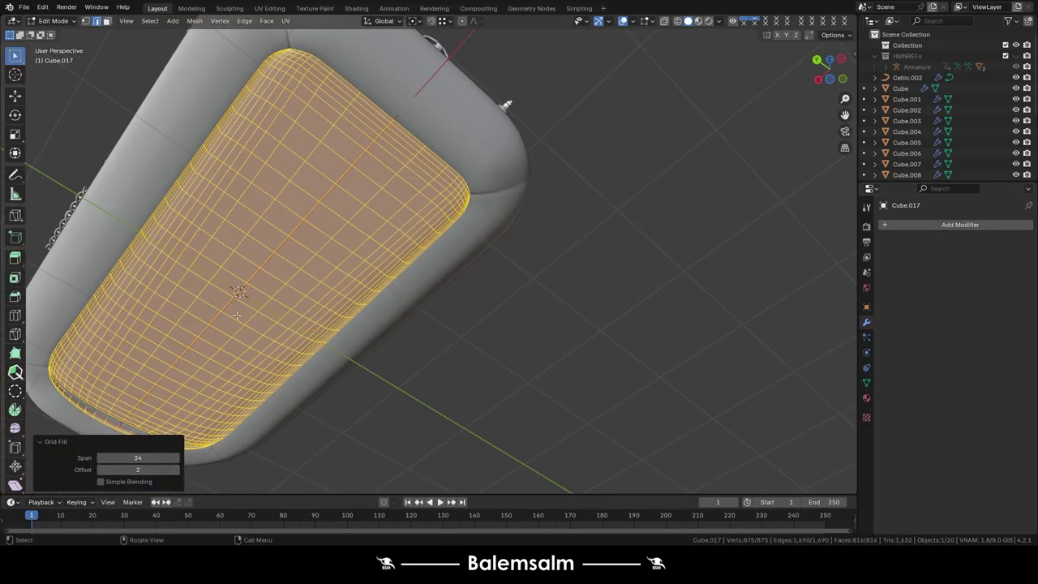
In X-ray, select a floor edge loop and move it along Z.
middle_click_drag(236, 316, 243, 243)
scroll(243, 243, "up", 3)
key("alt+z")
left_click(271, 98, "alt")
mouse_move(270, 97)
middle_mouse_down()
mouse_move(188, 84)
mouse_move(225, 247)
middle_mouse_up()
key("alt+z")
key("g")
key("z")
left_click(226, 247)
left_click(200, 225)
Lower the floor edge loop slightly more along Z in a few passes.
key("g")
key("z")
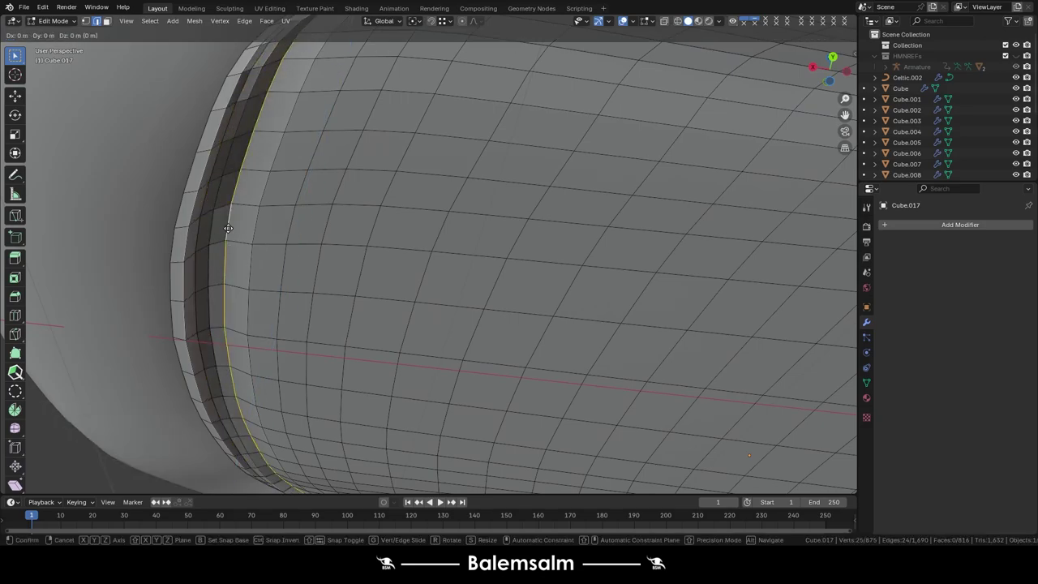
left_click(217, 228)
key("g")
key("z")
left_click(202, 236)
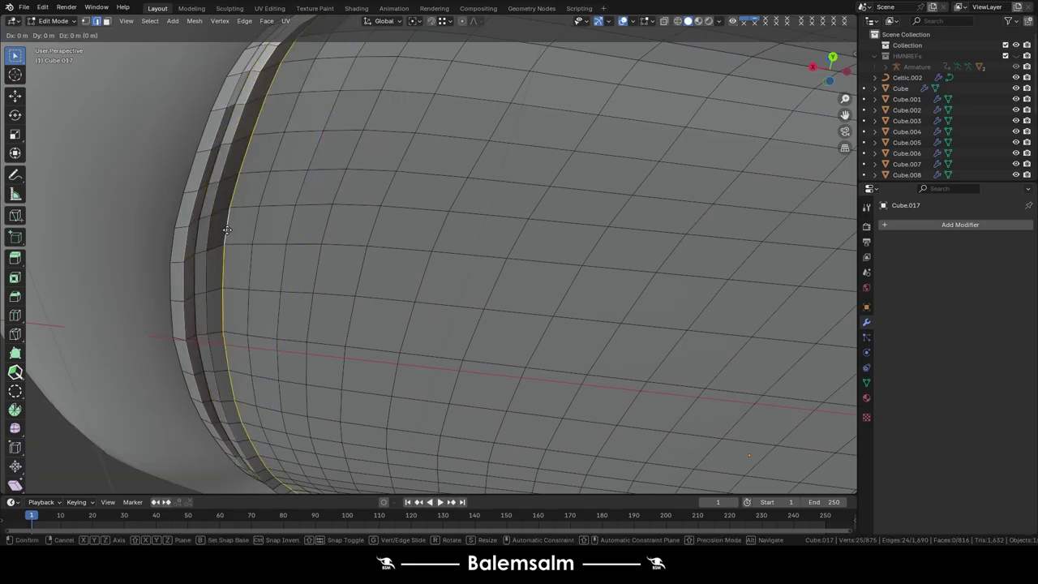
left_click(197, 230)
Extrude the floor panel's rim loop outward, hide it, and select the next rim loops.
mouse_move(287, 190)
middle_mouse_down()
mouse_move(245, 180)
mouse_move(254, 219)
mouse_move(300, 252)
middle_mouse_up()
key("alt+a")
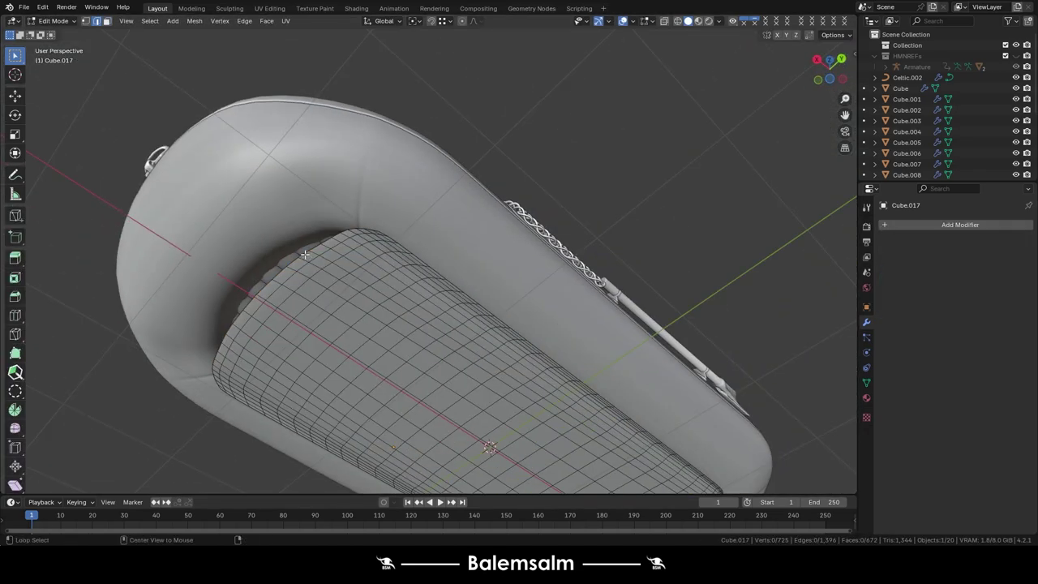
left_click(305, 255, "alt")
key("g")
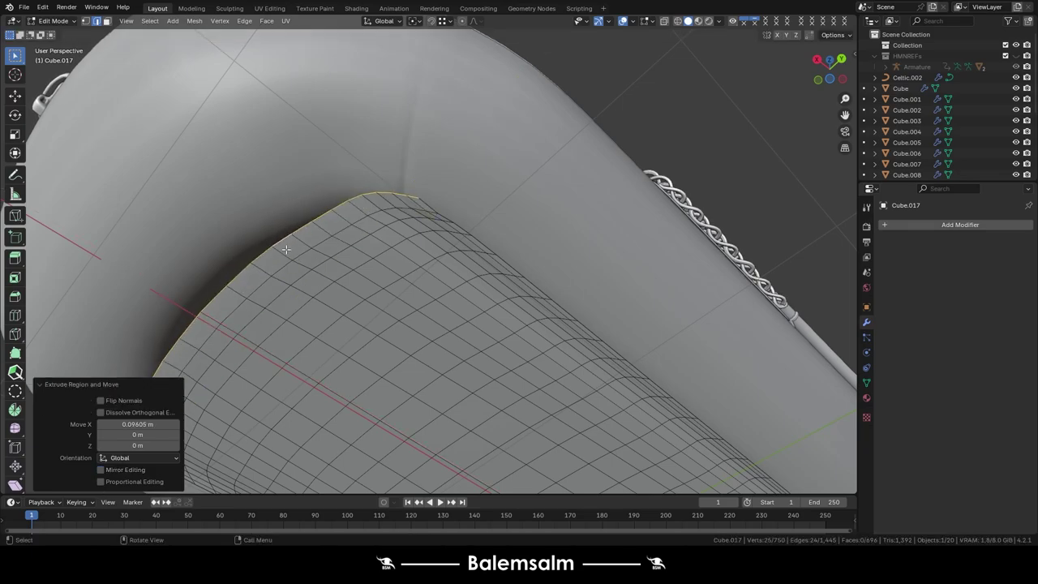
left_click(247, 234)
middle_click_drag(247, 233, 392, 189)
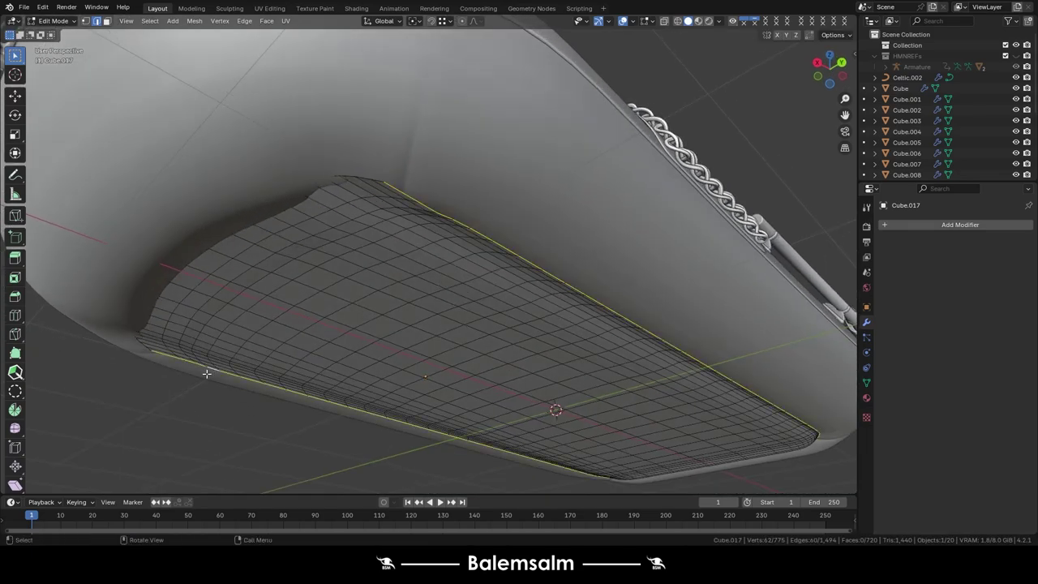
middle_click_drag(206, 373, 400, 250)
key("h")
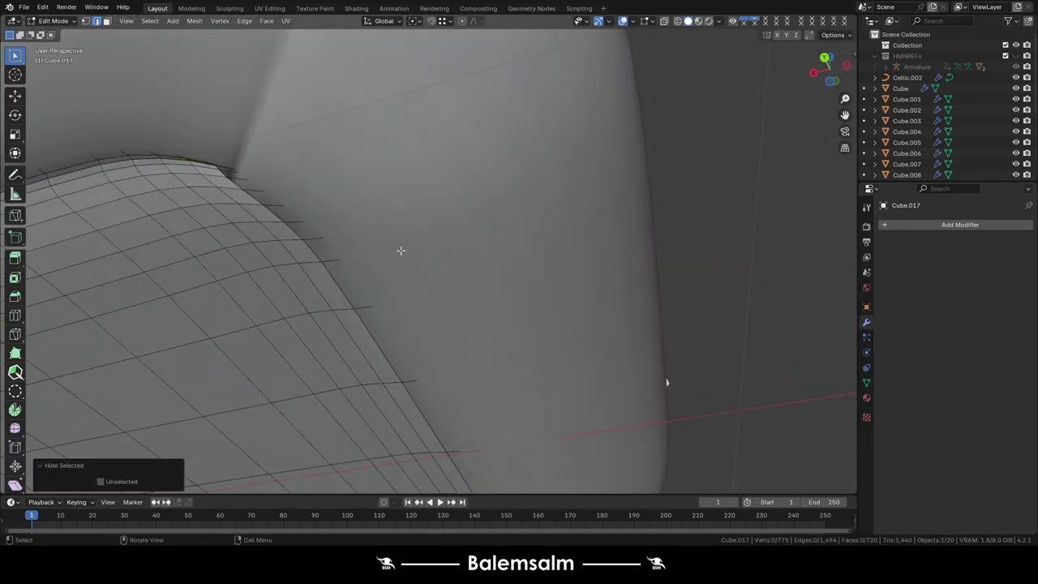
left_click(389, 256)
left_click(261, 177, "alt")
mouse_move(389, 256)
middle_mouse_down()
mouse_move(262, 177)
mouse_move(227, 247)
mouse_move(250, 246)
middle_mouse_up()
Move the floor panel along Z, edge-slide the rim against the hull, and exit Edit Mode.
key("Tab")
scroll(218, 192, "down", 5)
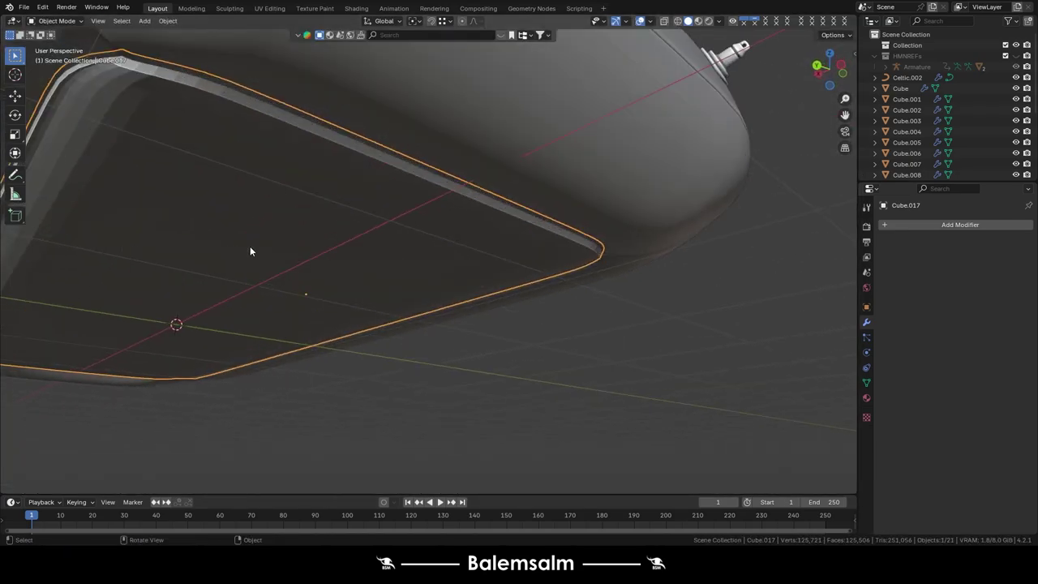
key("g")
key("z")
scroll(247, 218, "down", 5)
scroll(216, 151, "up", 5)
mouse_move(411, 254)
middle_mouse_down()
mouse_move(216, 151)
mouse_move(249, 162)
middle_mouse_up()
key("Tab")
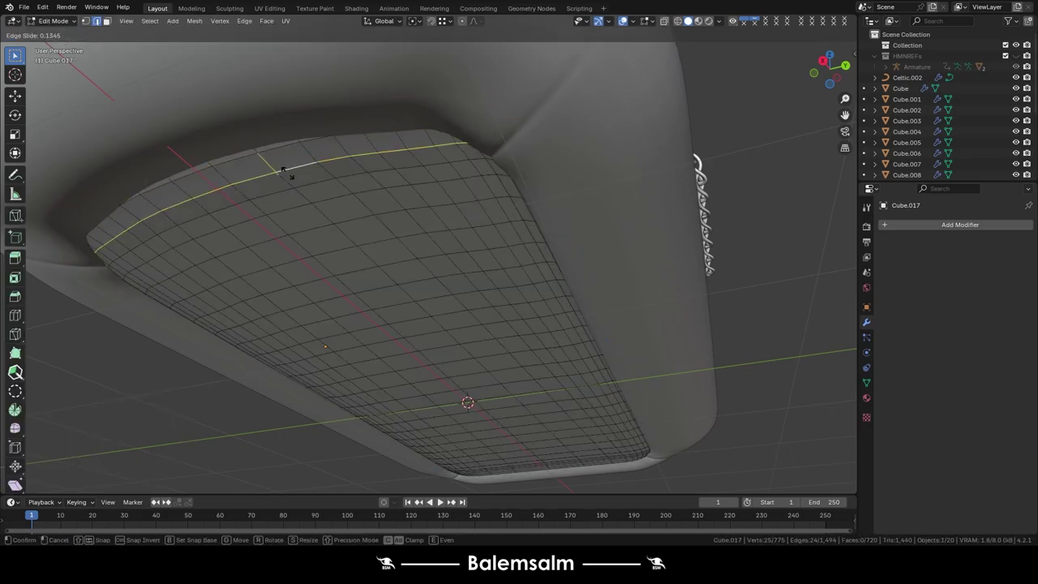
left_click(283, 169)
key("Tab")
scroll(569, 214, "down", 4)
middle_click_drag(570, 215, 452, 253)
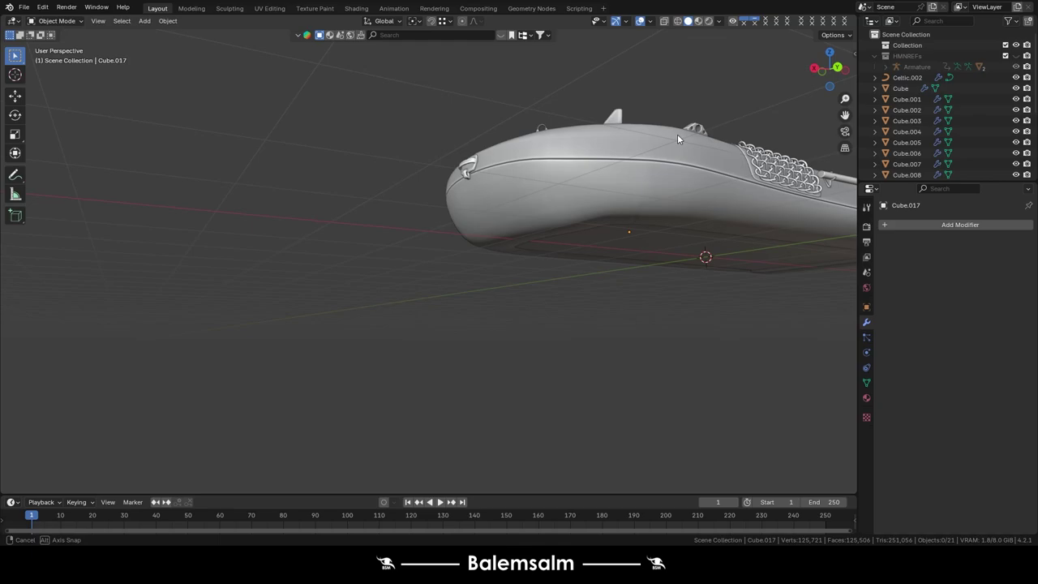
Select the hull Cube.001 from a side view and enter Edit Mode.
middle_click_drag(678, 139, 767, 215)
scroll(767, 215, "up", 3)
scroll(589, 80, "down", 4)
mouse_move(588, 80)
middle_mouse_down()
mouse_move(616, 132)
mouse_move(487, 193)
mouse_move(474, 265)
middle_mouse_up()
left_click(486, 193)
key("Tab")
scroll(487, 193, "up", 3)
scroll(474, 265, "down", 3)
scroll(475, 265, "up", 4)
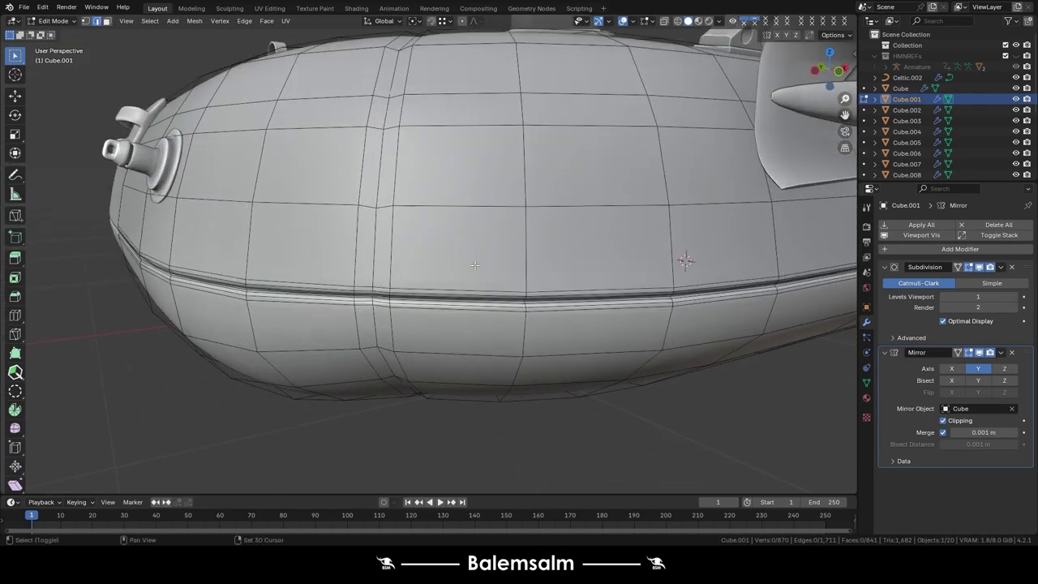
Extrude a face on the hull's side outward as a raised patch.
key("3")
left_click(369, 231)
key("e")
mouse_move(369, 231)
middle_mouse_down()
mouse_move(454, 243)
mouse_move(444, 210)
mouse_move(423, 224)
mouse_move(489, 278)
middle_mouse_up()
left_click(454, 243)
key("Tab")
key("Tab")
key("Tab")
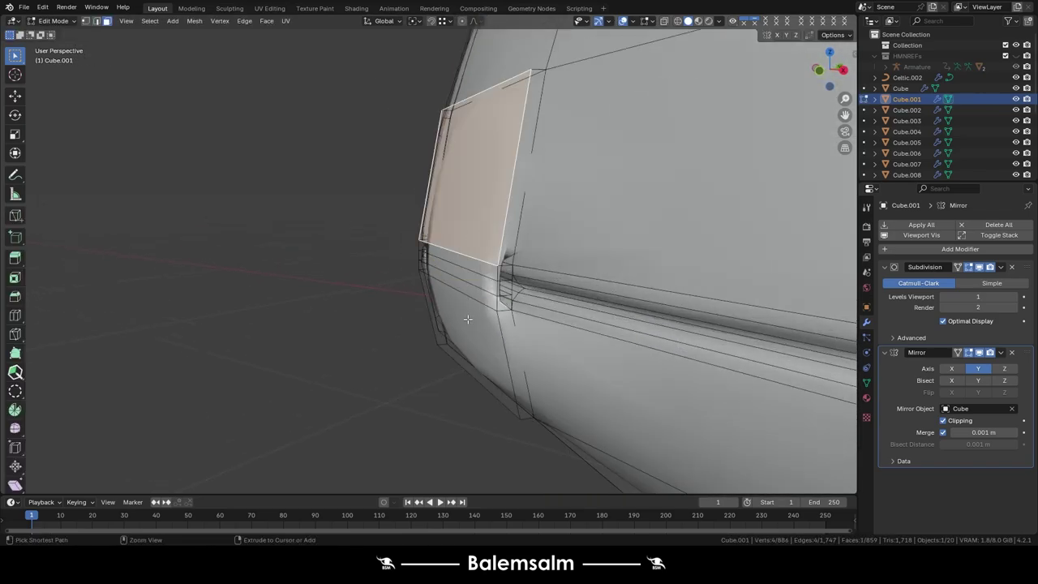
Slide an edge of the extruded patch along the hull.
key("2")
middle_click_drag(486, 205, 422, 268)
key("g")
key("g")
left_click(408, 306)
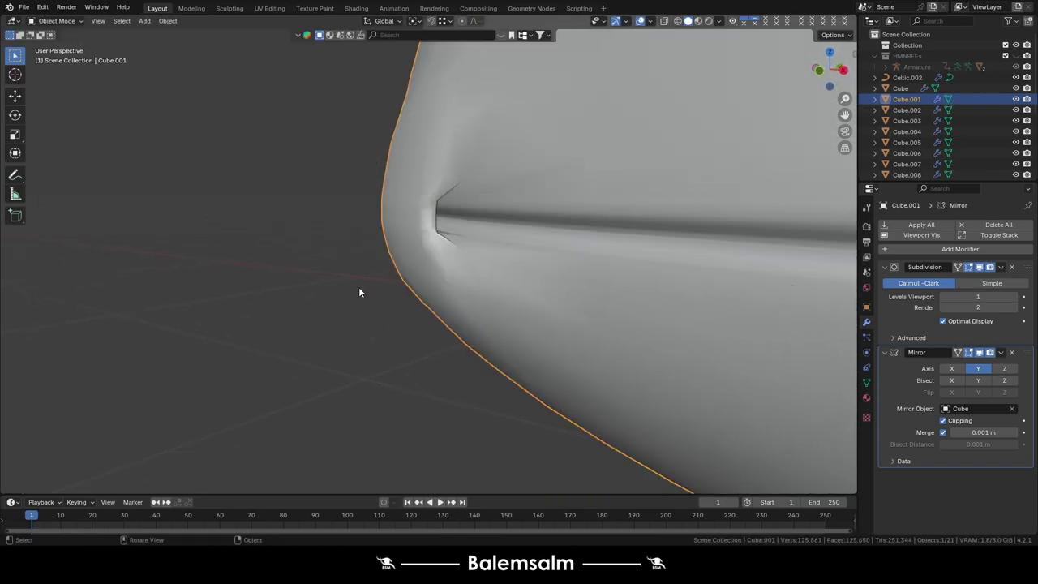
key("Tab")
middle_click_drag(359, 292, 421, 243)
scroll(461, 213, "up", 2)
Add a supporting loop cut across the hull around the patch.
key("ctrl+r")
left_click(437, 195)
scroll(438, 194, "down", 4)
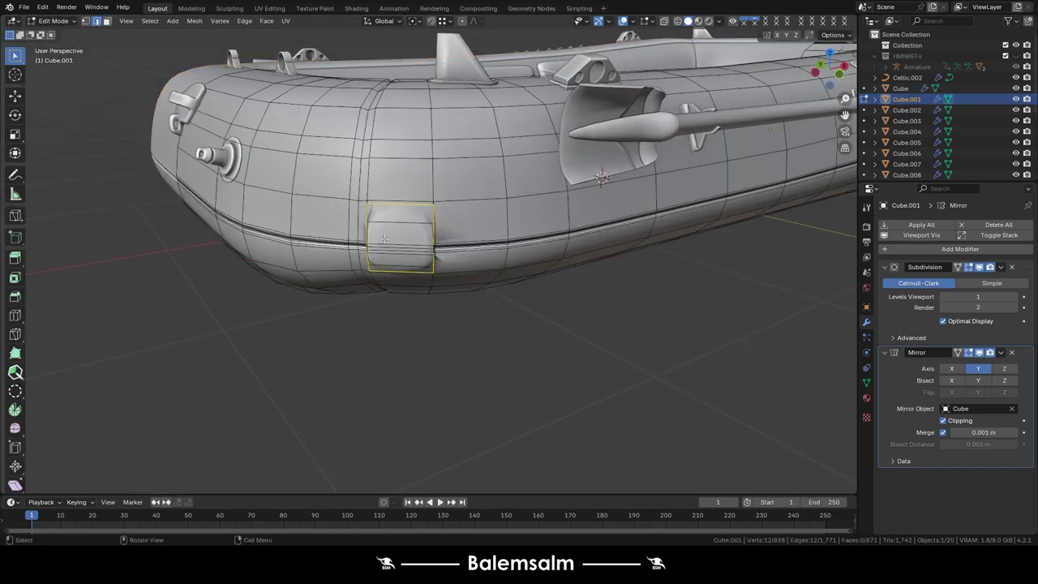
scroll(431, 227, "up", 4)
key("ctrl+r")
key("Escape")
key("Tab")
scroll(440, 162, "down", 5)
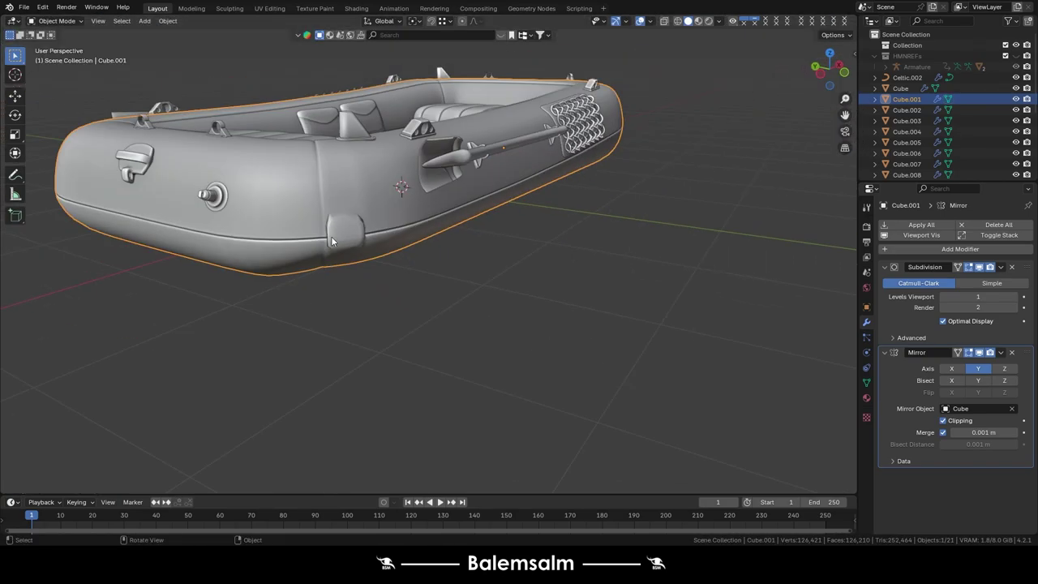
middle_click_drag(441, 162, 345, 256)
scroll(345, 256, "up", 4)
Lower the viewport subdivision Levels to 1 and add another edge loop across the hull.
left_click(943, 297)
scroll(394, 159, "down", 5)
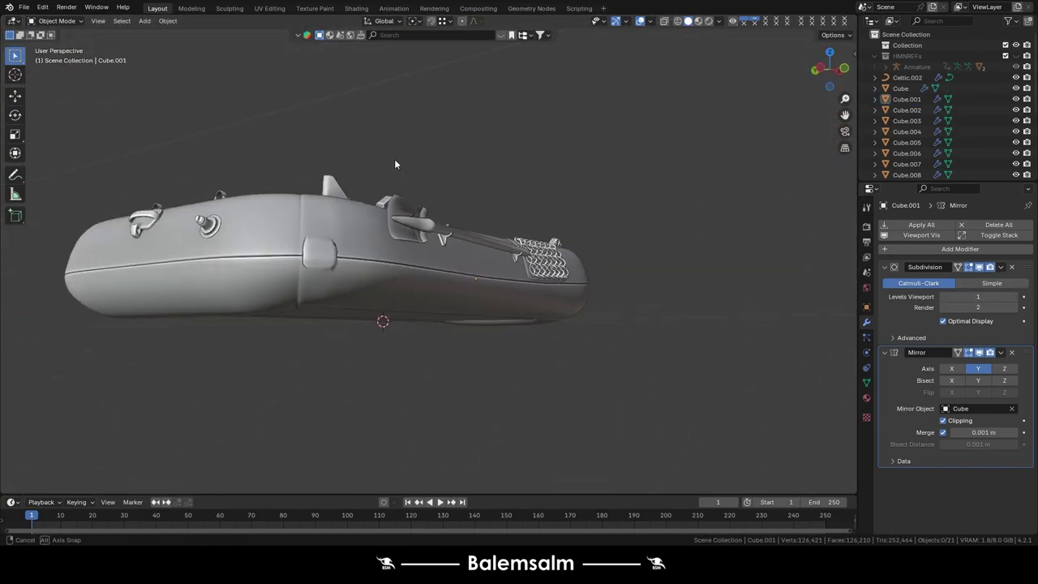
middle_click_drag(394, 159, 378, 267)
key("Tab")
scroll(382, 243, "up", 5)
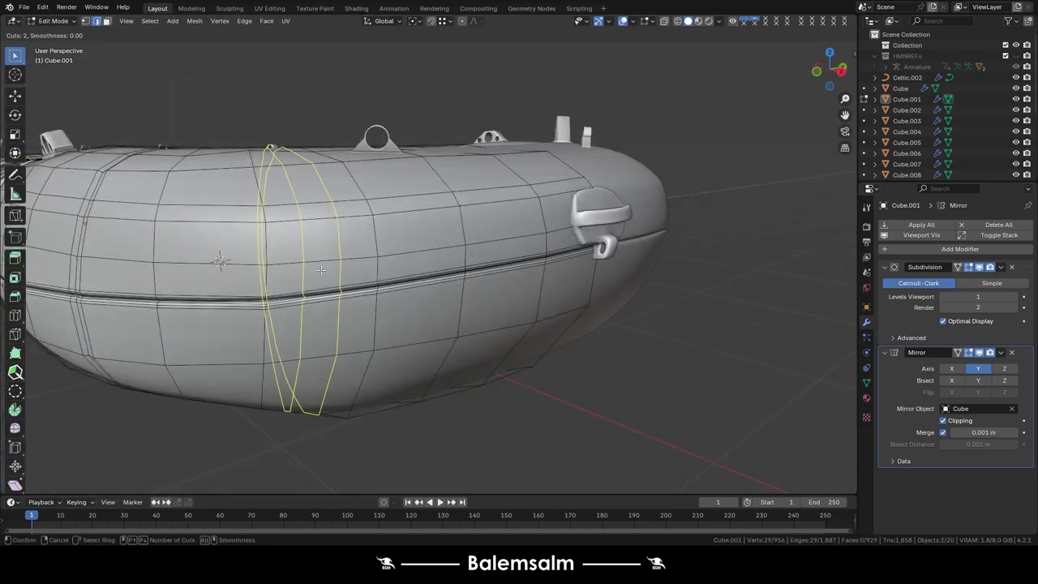
key("ctrl+r")
scroll(312, 319, "up", 3)
scroll(326, 256, "down", 5)
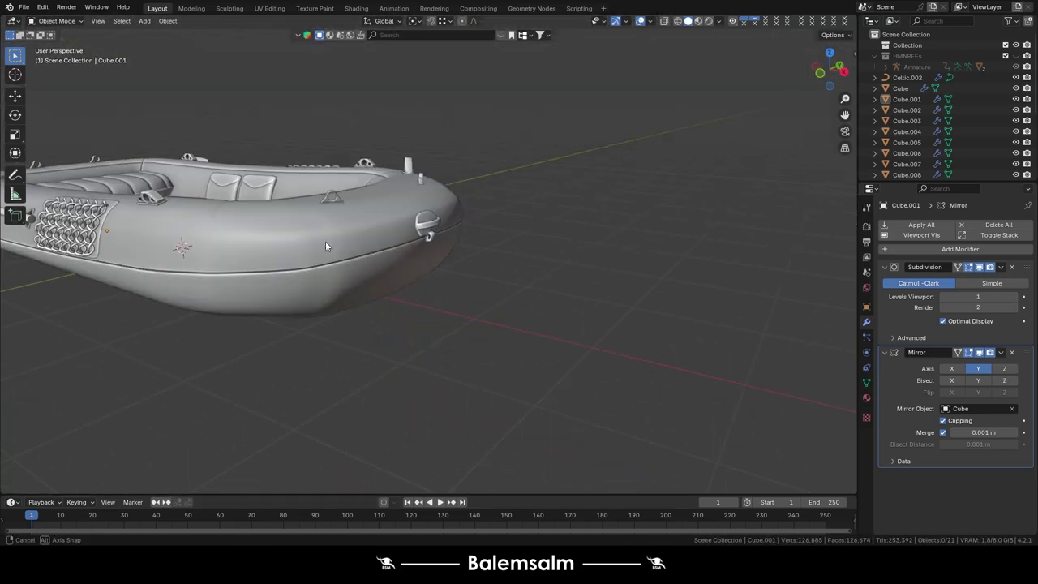
scroll(325, 241, "up", 4)
left_click(330, 273)
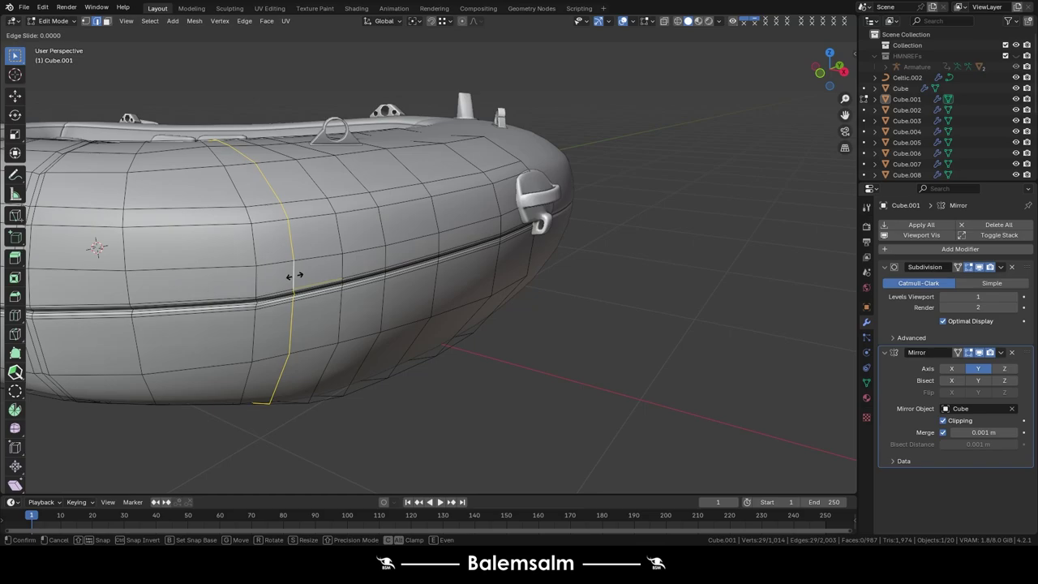
Bridge two hull faces into a handle.
left_click(289, 325, "shift")
mouse_move(319, 273)
middle_mouse_down()
mouse_move(290, 325)
mouse_move(285, 225)
mouse_move(226, 273)
middle_mouse_up()
right_click(289, 325)
left_click(324, 349)
left_click(284, 225, "alt")
key("alt+z")
Add a supporting edge loop by the handle and slide it into place.
scroll(285, 224, "down", 3)
key("ctrl+r")
left_click(236, 256)
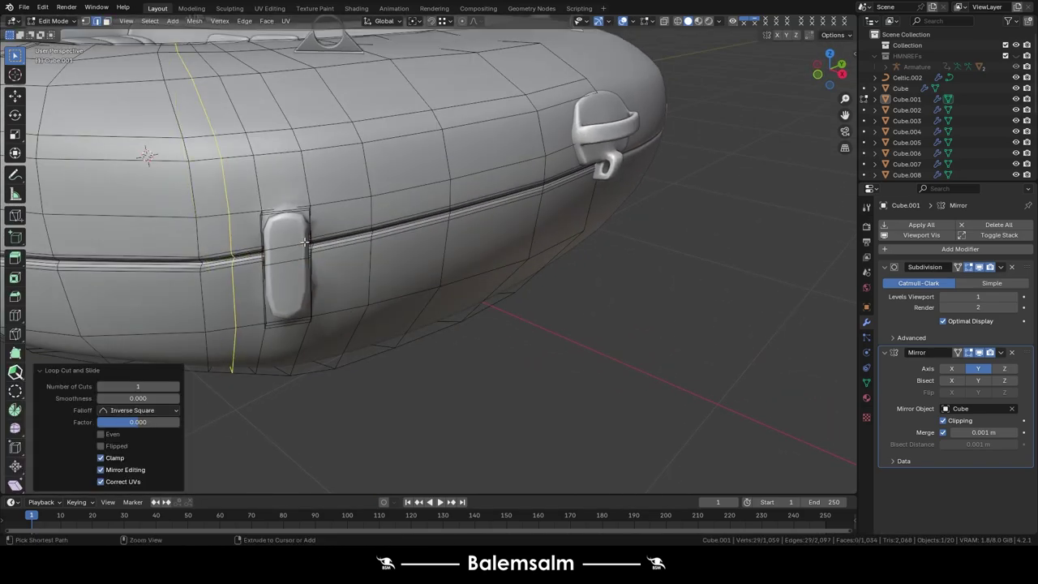
scroll(304, 242, "down", 5)
scroll(224, 240, "up", 5)
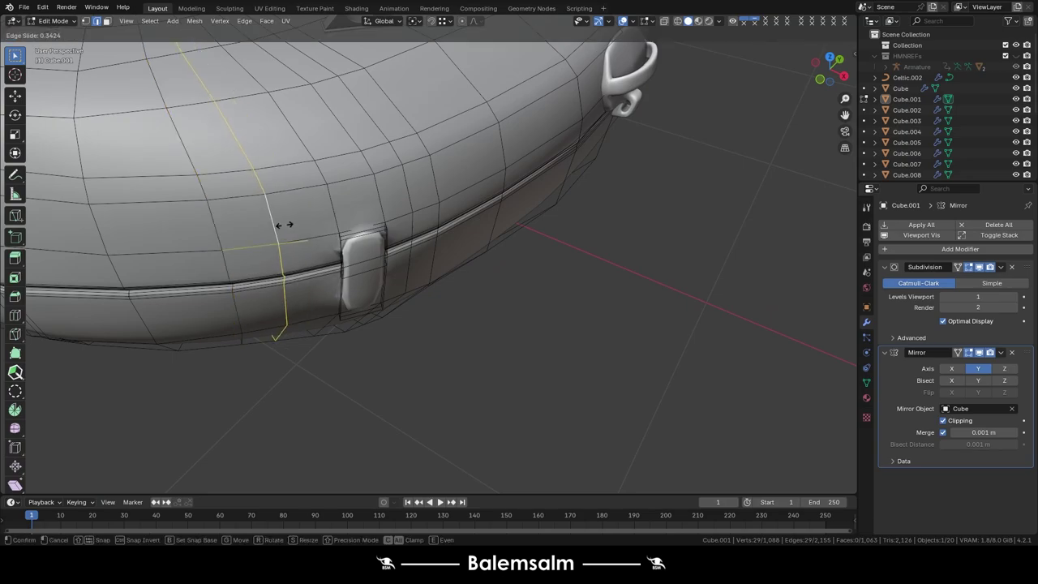
left_click(284, 224)
scroll(244, 211, "down", 5)
mouse_move(180, 187)
middle_mouse_down()
mouse_move(284, 243)
mouse_move(307, 318)
mouse_move(278, 364)
mouse_move(278, 197)
middle_mouse_up()
scroll(284, 243, "up", 3)
Leave Edit Mode and save the boat file.
key("Tab")
scroll(278, 364, "down", 3)
key("ctrl+s")
scroll(324, 243, "up", 5)
mouse_move(324, 244)
middle_mouse_down()
mouse_move(427, 276)
mouse_move(472, 270)
middle_mouse_up()
scroll(426, 275, "down", 5)
Select all boat parts in Edit Mode and merge overlapping vertices by distance.
key("a")
left_click(577, 246)
middle_click_drag(577, 247, 616, 203)
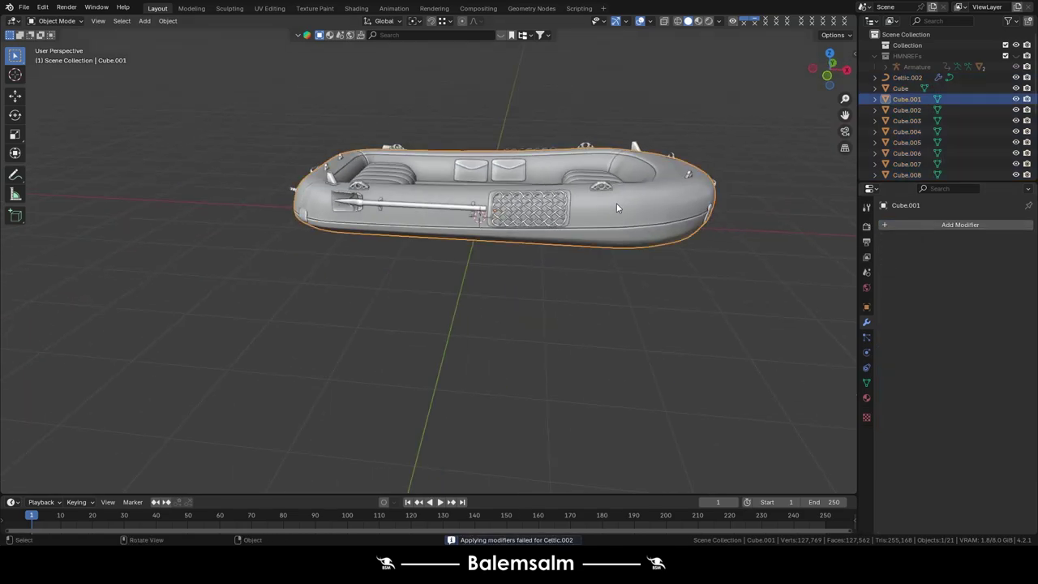
scroll(493, 282, "up", 3)
key("a")
key("Tab")
key("a")
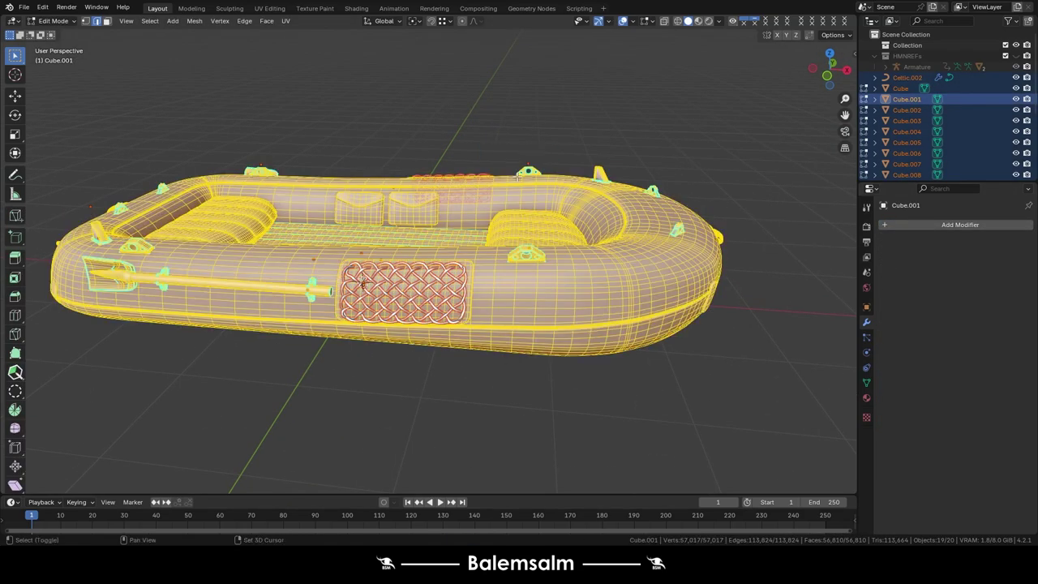
middle_click_drag(480, 229, 534, 256)
key("Tab")
left_click(533, 256)
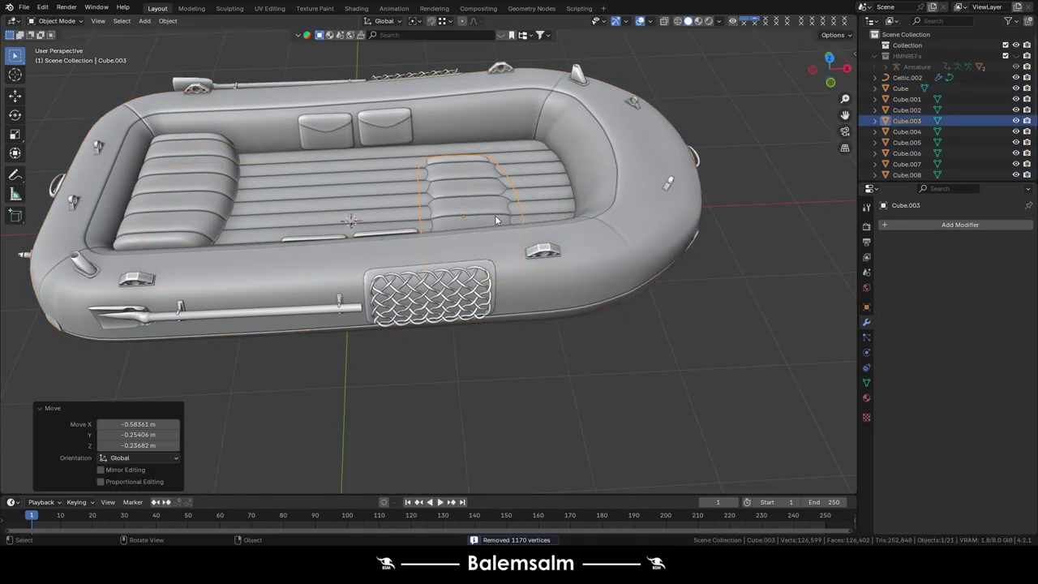
Select the braided side panel and save the boat file.
middle_click_drag(496, 220, 532, 276)
scroll(531, 275, "up", 3)
left_click(318, 281)
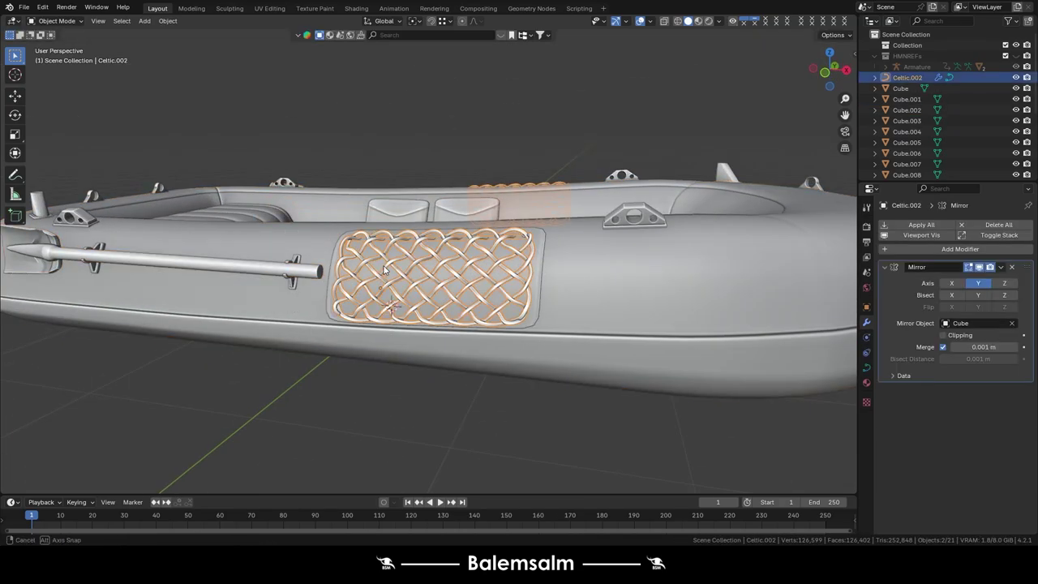
middle_click_drag(385, 270, 533, 240)
scroll(533, 240, "down", 4)
key("ctrl+s")
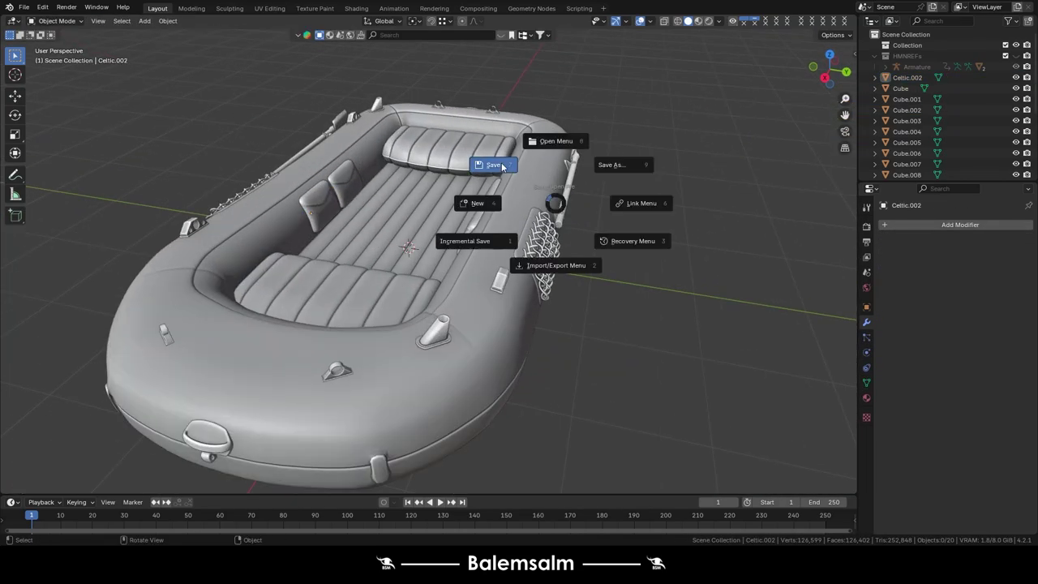
left_click(503, 166)
scroll(440, 215, "down", 3)
Select the hull and switch to the UV Editing workspace.
left_click(460, 214)
middle_click_drag(460, 214, 556, 203)
scroll(556, 204, "up", 3)
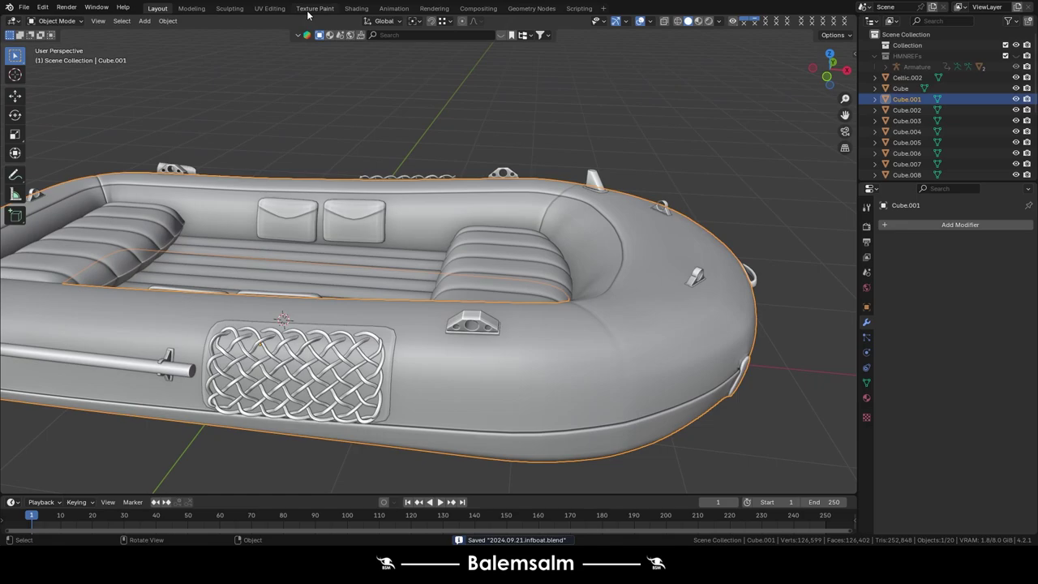
left_click(270, 8)
Select the entire hull, reproject its UVs, then clear the selection.
scroll(568, 218, "up", 5)
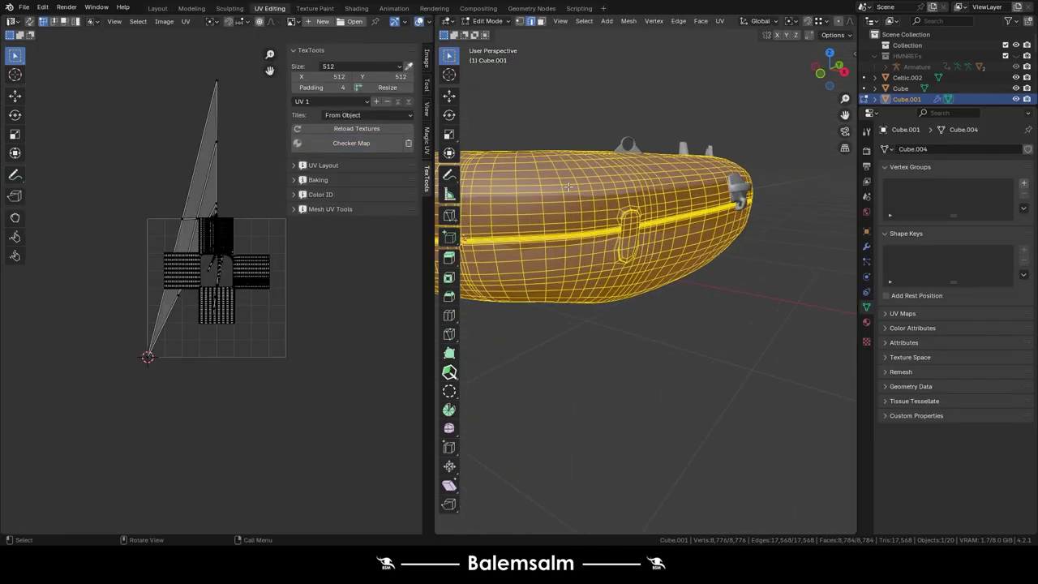
left_click(598, 241, "alt")
scroll(601, 242, "down", 2)
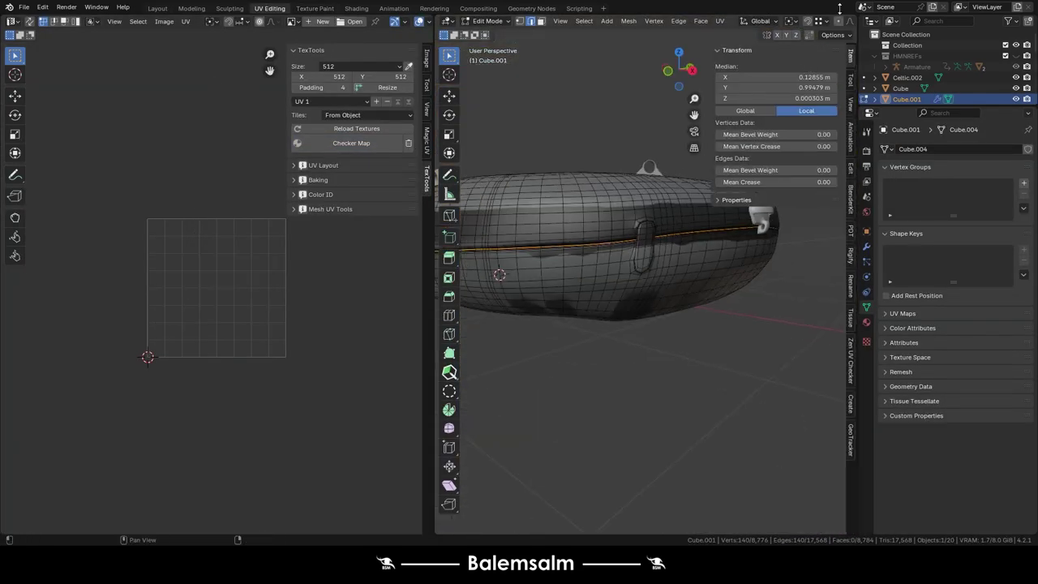
left_click(567, 228)
key("u")
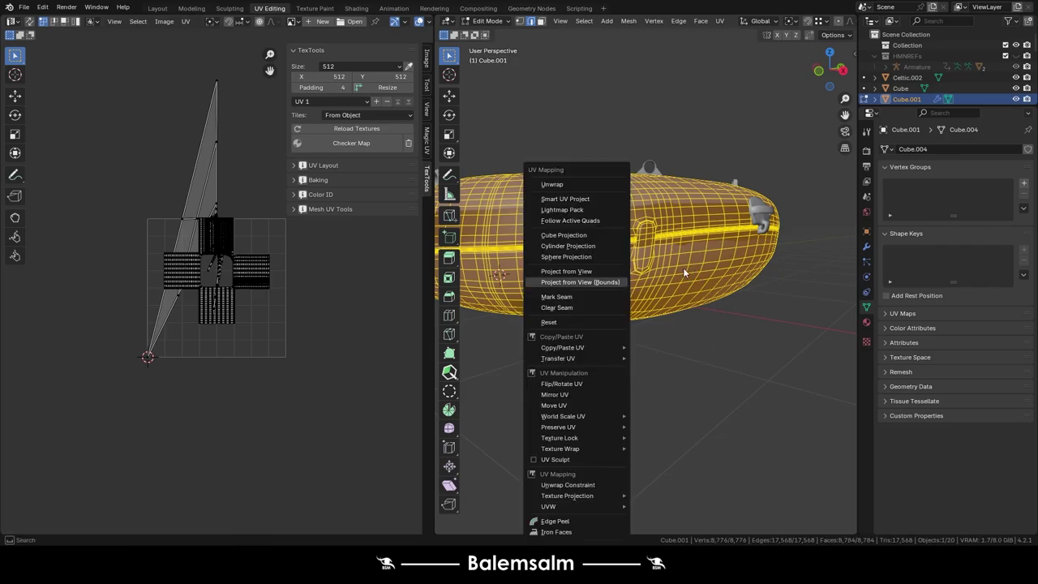
key("Return")
scroll(683, 268, "up", 5)
key("alt+a")
Select the edge loops around two of the hull's handles.
mouse_move(648, 275)
middle_mouse_down()
mouse_move(605, 291)
mouse_move(616, 243)
mouse_move(567, 211)
mouse_move(511, 195)
middle_mouse_up()
scroll(605, 291, "down", 10)
scroll(616, 243, "up", 8)
left_click(596, 243, "alt+shift")
scroll(644, 232, "down", 2)
scroll(645, 233, "down", 6)
scroll(568, 211, "up", 6)
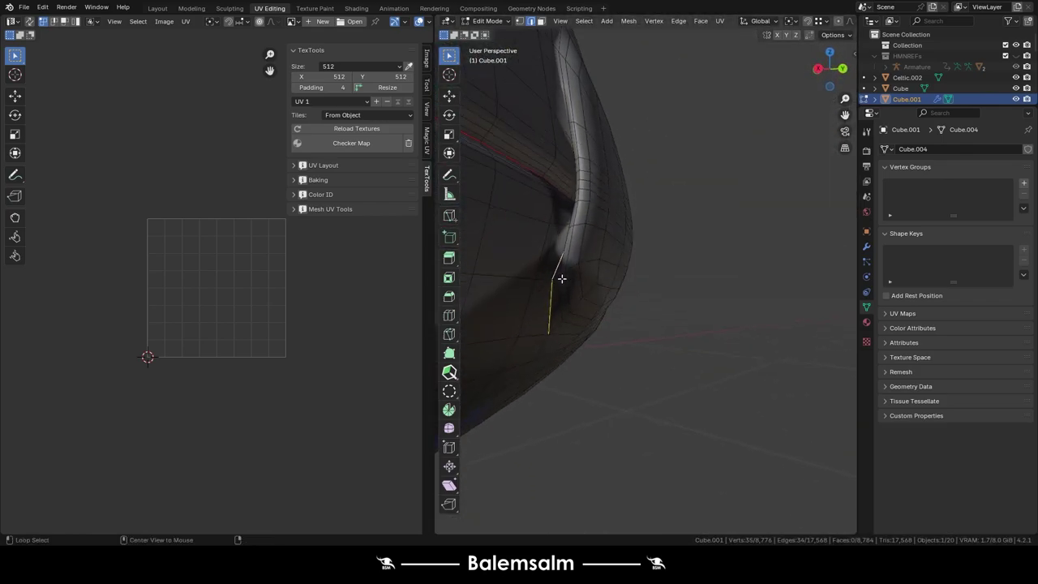
scroll(561, 299, "down", 5)
middle_click_drag(561, 299, 690, 222)
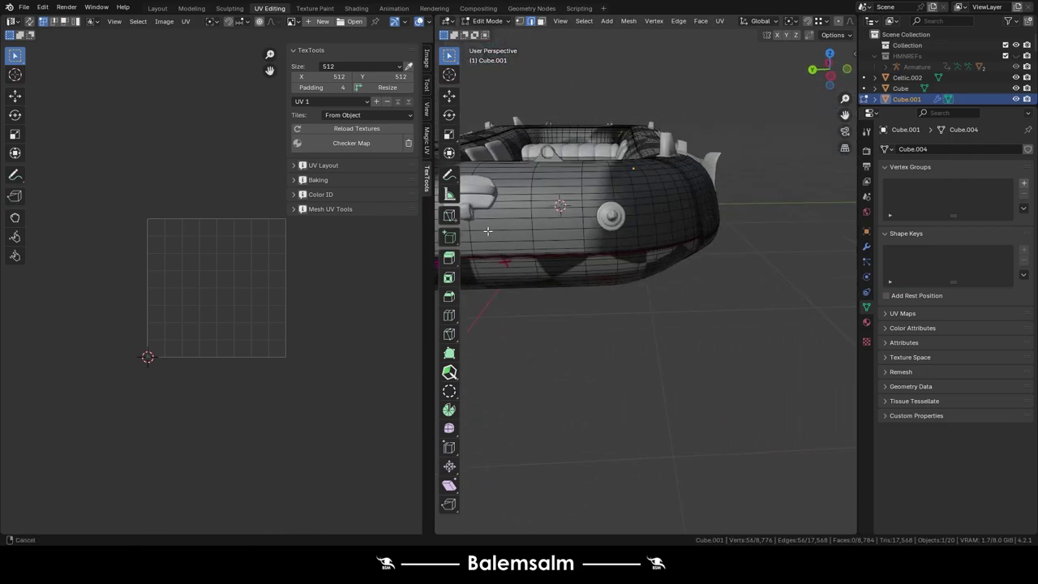
scroll(690, 222, "up", 5)
left_click(646, 200, "alt+shift")
scroll(646, 200, "down", 3)
Add one more hull edge loop and unwrap the hull so the checker texture wraps it.
key("u")
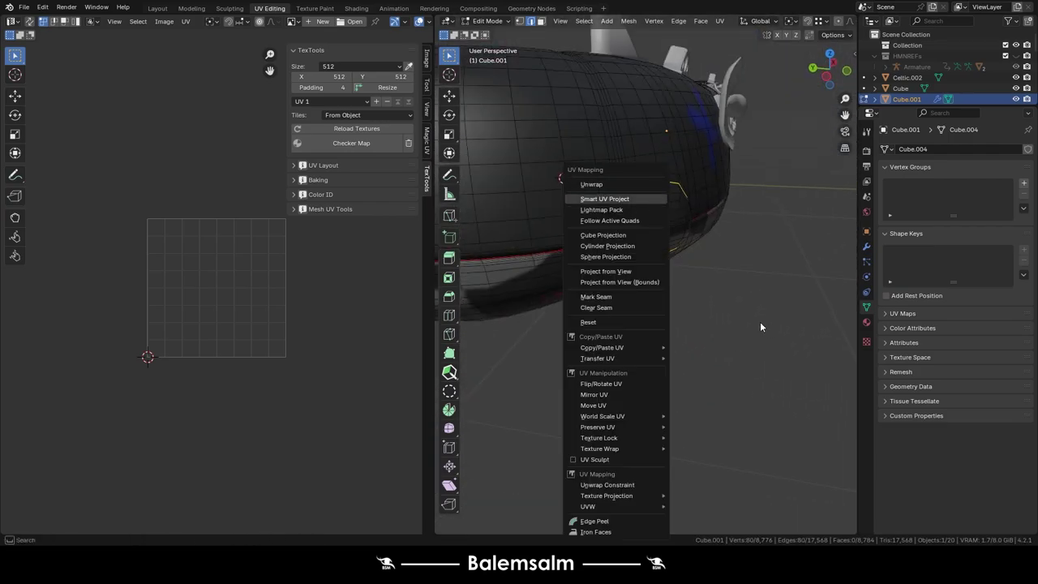
key("Escape")
scroll(626, 177, "down", 4)
mouse_move(626, 177)
middle_mouse_down()
mouse_move(665, 178)
mouse_move(614, 145)
middle_mouse_up()
scroll(665, 179, "up", 8)
left_click(678, 170, "alt+shift")
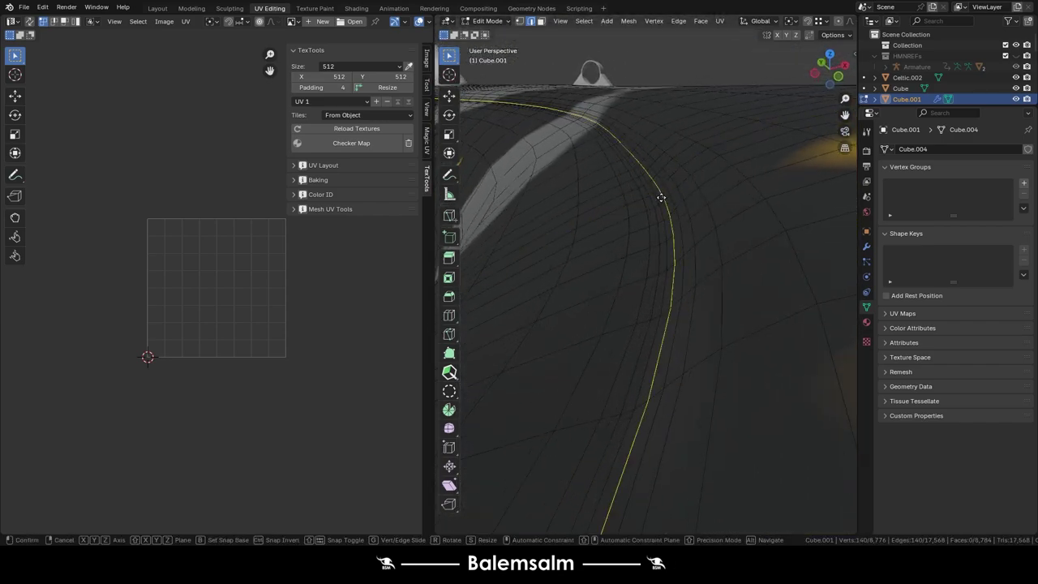
key("Escape")
key("u")
left_click(667, 232)
scroll(660, 197, "down", 5)
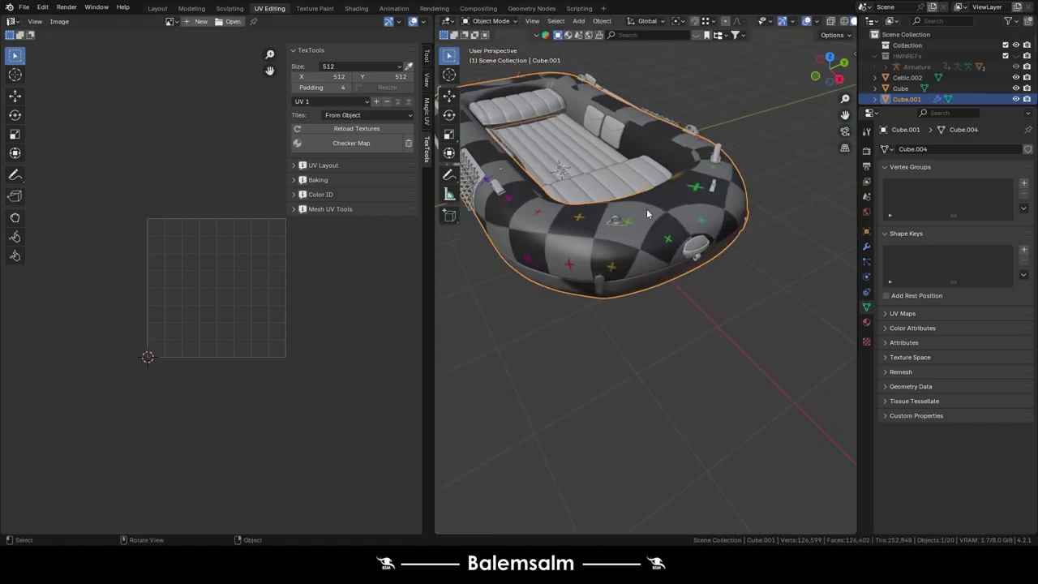
mouse_move(646, 209)
middle_mouse_down()
mouse_move(672, 240)
mouse_move(670, 163)
mouse_move(639, 195)
middle_mouse_up()
scroll(670, 141, "up", 4)
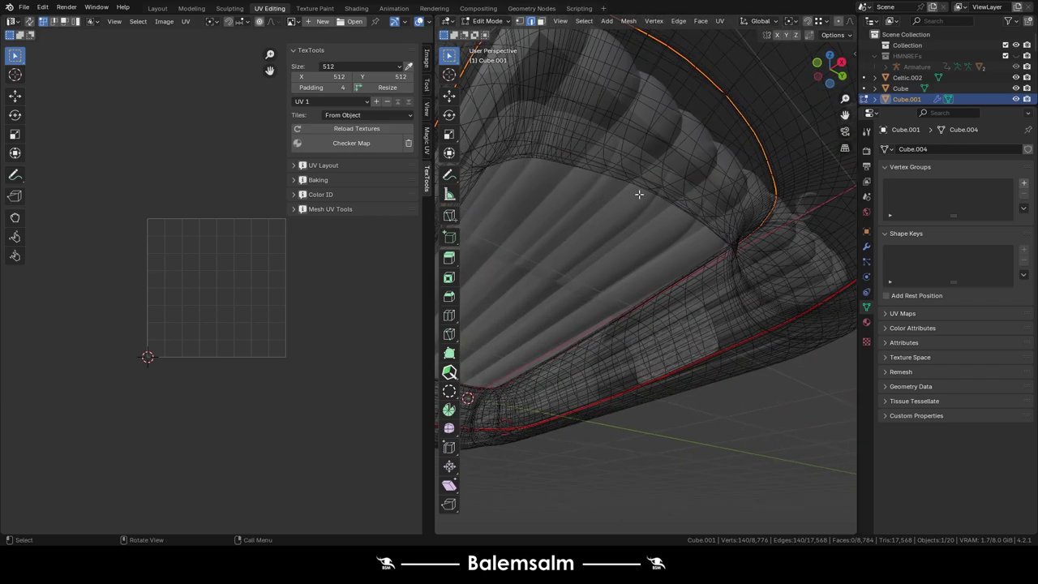
Isolate hull Cube.001 in local view, orbit to the tube's side and clear its mesh selection.
key("KP_Divide")
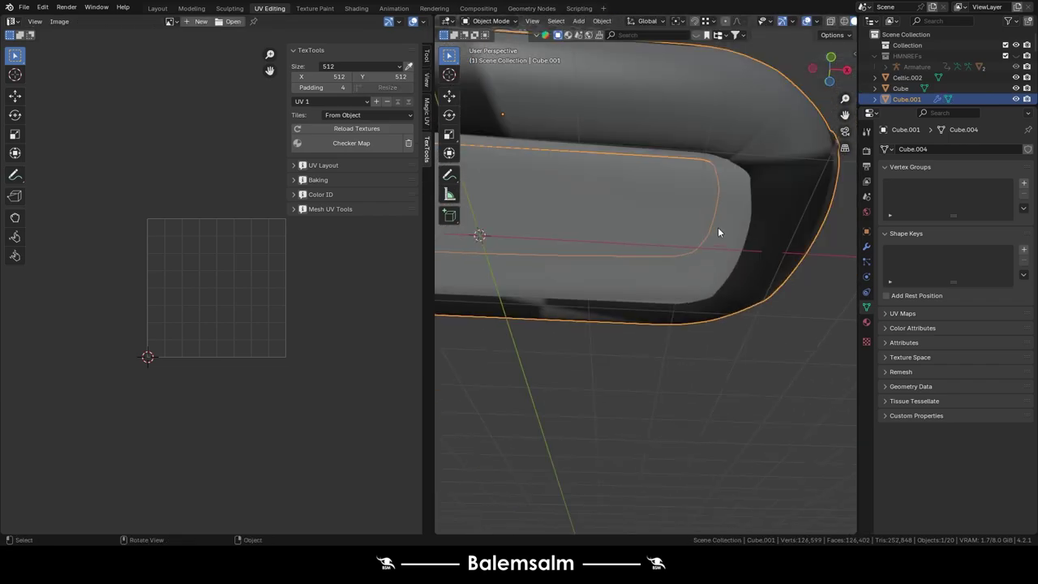
middle_click_drag(718, 231, 549, 287)
scroll(554, 338, "down", 3)
mouse_move(555, 339)
middle_mouse_down()
mouse_move(670, 216)
mouse_move(598, 225)
mouse_move(664, 278)
mouse_move(641, 84)
mouse_move(623, 149)
mouse_move(730, 202)
mouse_move(681, 252)
mouse_move(666, 387)
middle_mouse_up()
scroll(570, 310, "down", 3)
scroll(671, 216, "up", 3)
scroll(623, 148, "down", 3)
key("Tab")
key("Tab")
scroll(662, 175, "up", 3)
key("a")
key("Tab")
key("Tab")
scroll(681, 252, "up", 3)
key("alt+a")
scroll(666, 386, "up", 4)
Select the raised patch with Select Linked by Seam and hide it.
key("l")
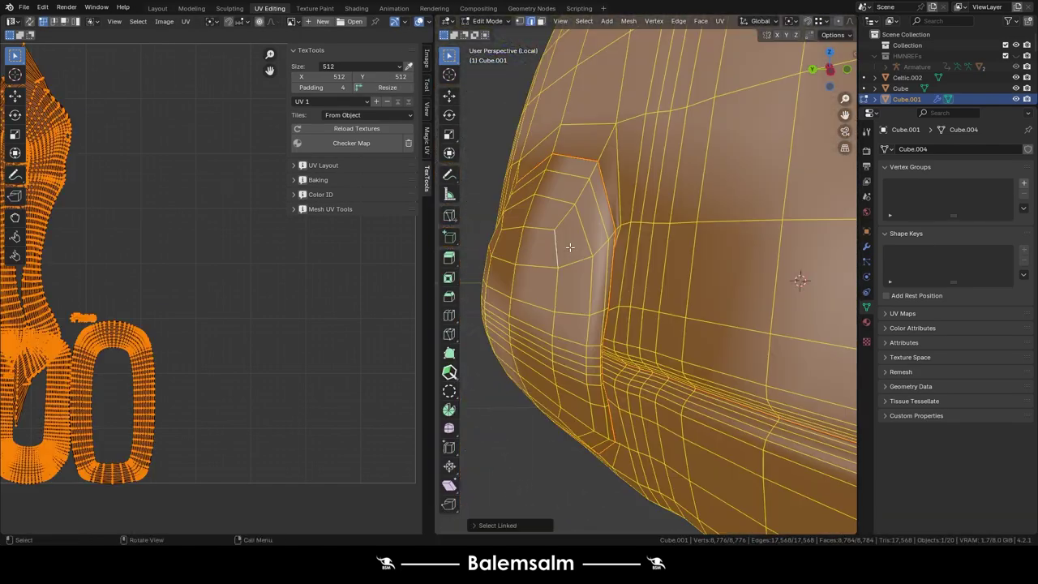
left_click(543, 500)
scroll(567, 405, "down", 3)
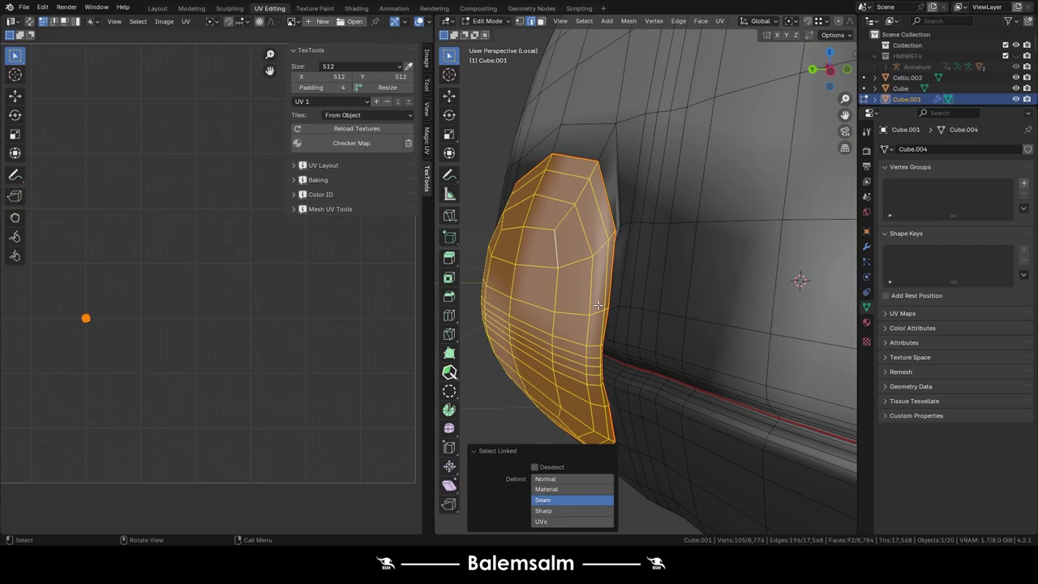
key("h")
mouse_move(567, 406)
middle_mouse_down()
mouse_move(709, 243)
mouse_move(630, 290)
mouse_move(680, 202)
middle_mouse_up()
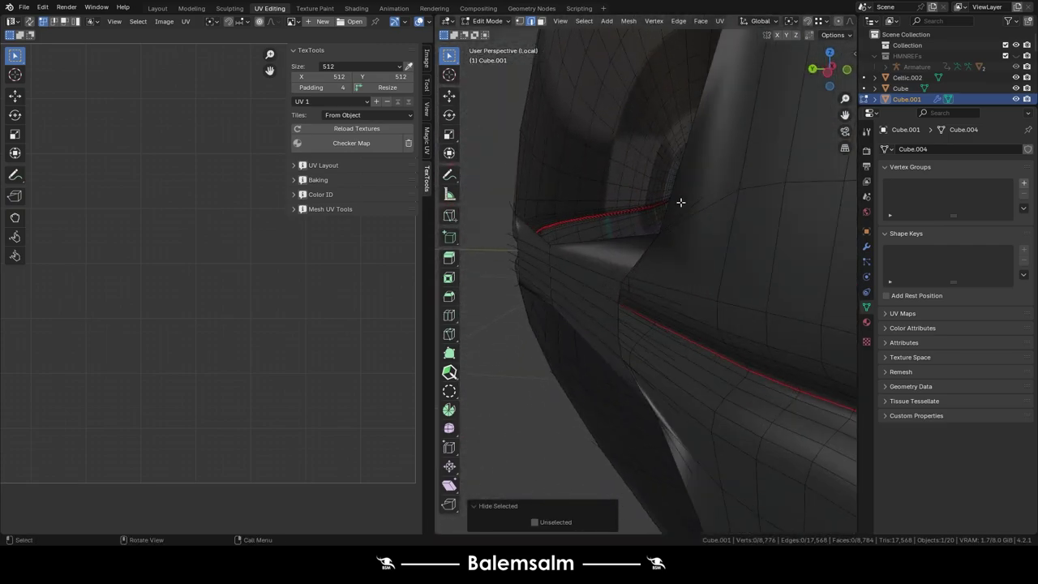
scroll(626, 266, "down", 3)
middle_click_drag(627, 266, 731, 327)
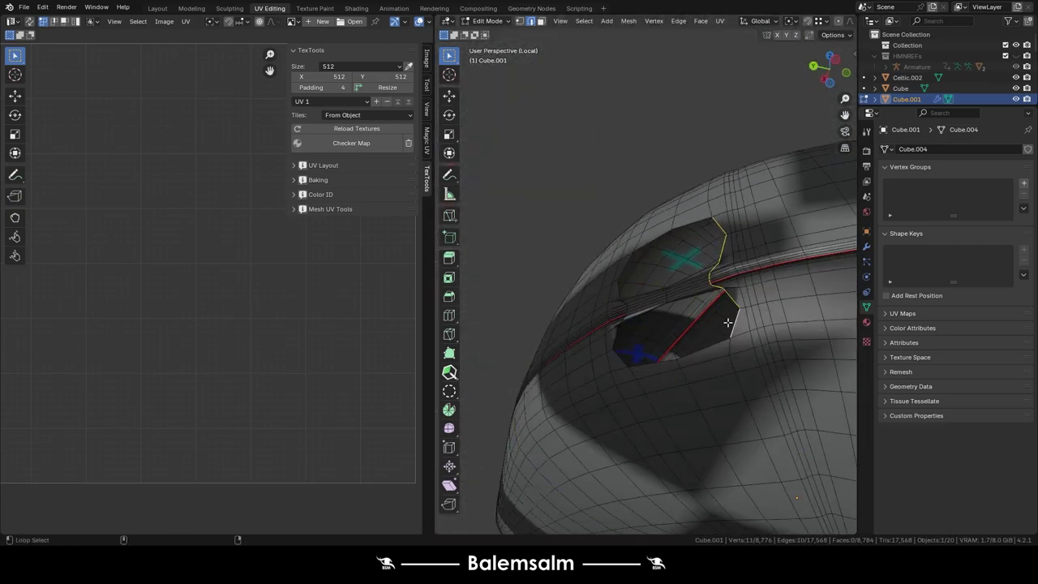
mouse_move(617, 350)
middle_mouse_down()
mouse_move(633, 322)
mouse_move(554, 164)
mouse_move(618, 305)
middle_mouse_up()
Select the rim edges around the patch's hole and mark them as seams.
left_click(618, 305, "alt")
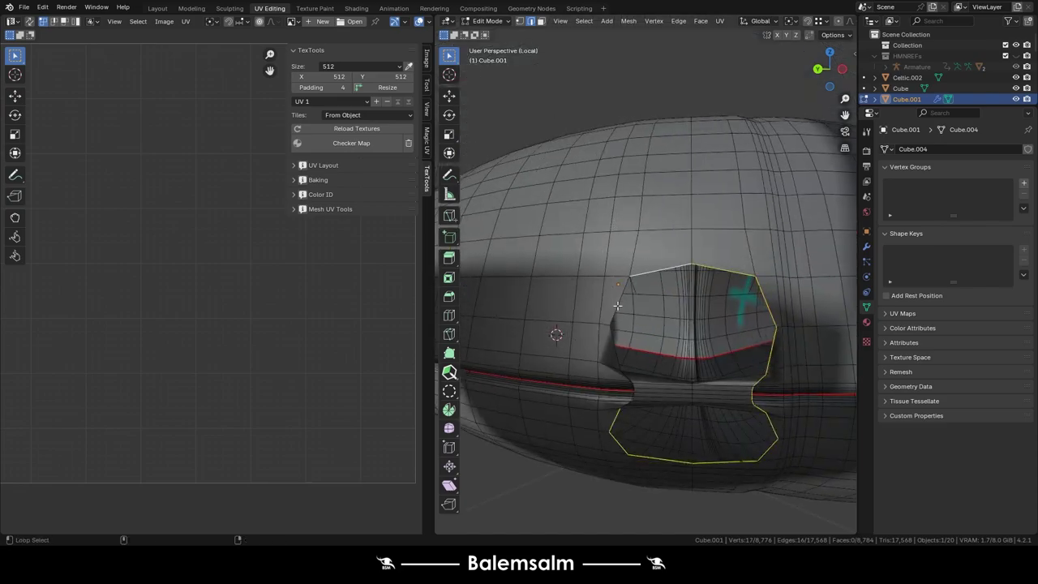
mouse_move(637, 377)
middle_mouse_down()
mouse_move(741, 341)
mouse_move(783, 268)
mouse_move(660, 324)
mouse_move(616, 256)
mouse_move(611, 339)
mouse_move(679, 287)
middle_mouse_up()
scroll(611, 339, "up", 4)
left_click(610, 339, "shift")
left_click(679, 287, "alt")
left_click(654, 323, "alt")
scroll(567, 294, "up", 3)
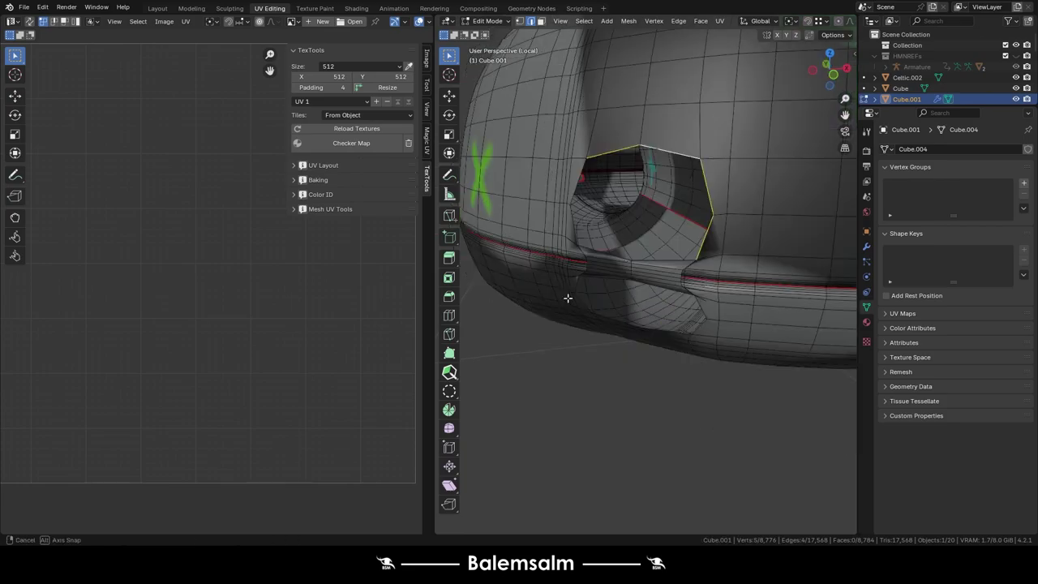
middle_click_drag(567, 294, 576, 236)
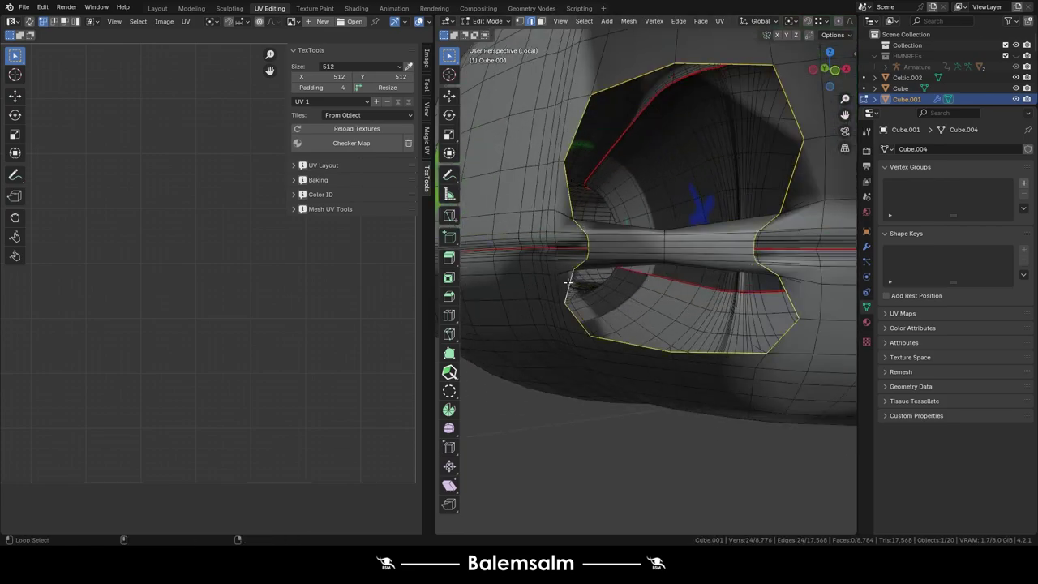
left_click(578, 297)
Select the full rim loop, unwrap the hull and save as 2024.09.21.infboat.blend.
mouse_move(578, 297)
middle_mouse_down()
mouse_move(607, 251)
mouse_move(652, 230)
mouse_move(560, 305)
middle_mouse_up()
left_click(607, 246, "alt")
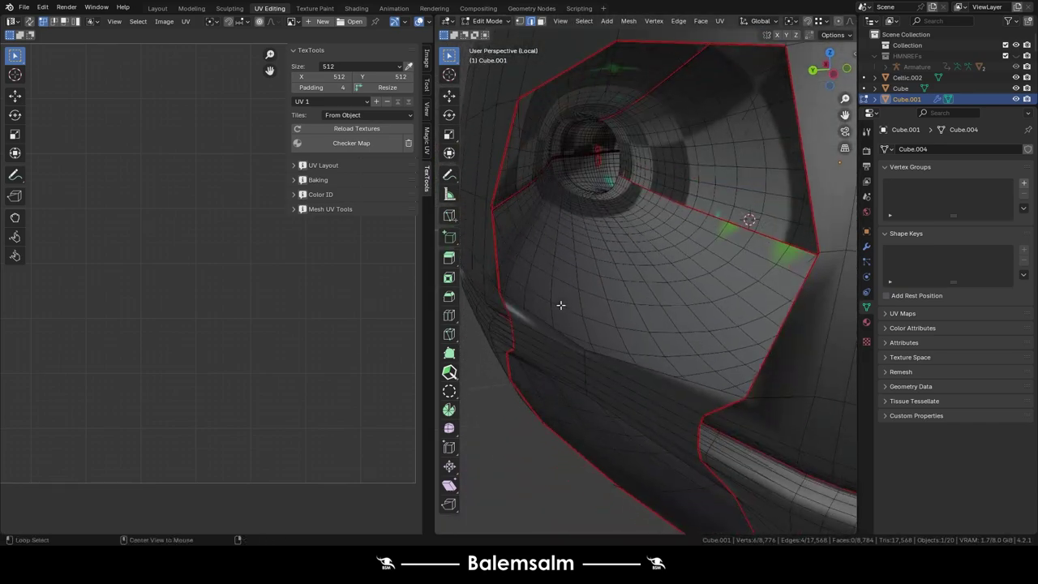
left_click(723, 393, "alt")
mouse_move(723, 392)
middle_mouse_down()
mouse_move(675, 487)
mouse_move(616, 340)
middle_mouse_up()
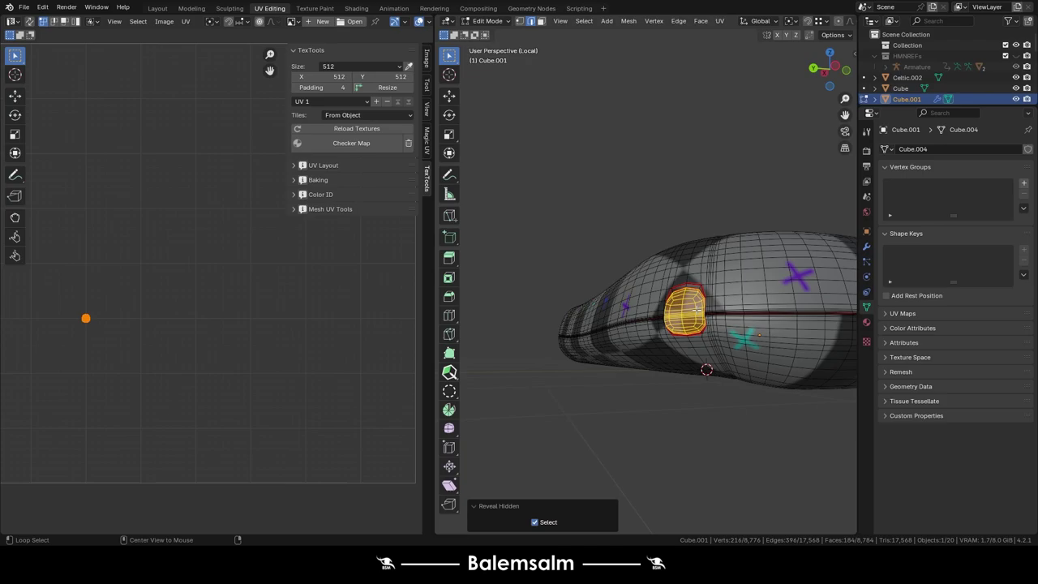
left_click(672, 348, "alt")
key("u")
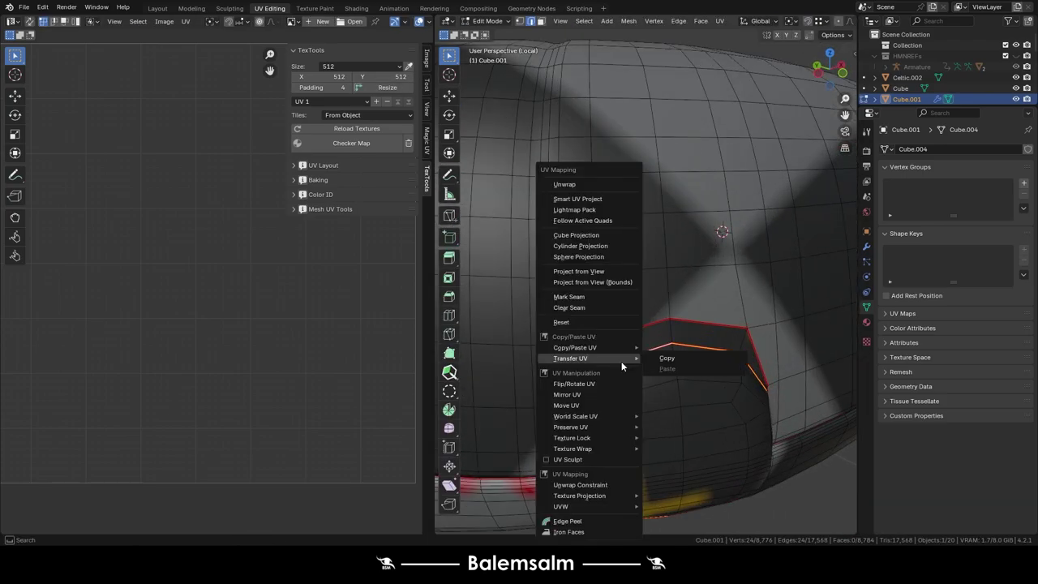
key("u")
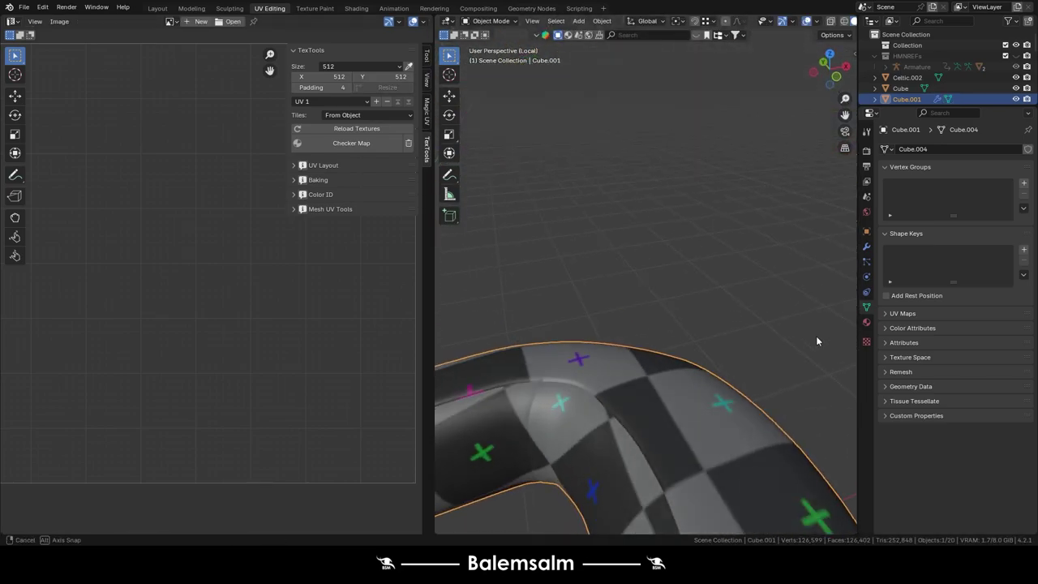
key("ctrl+s")
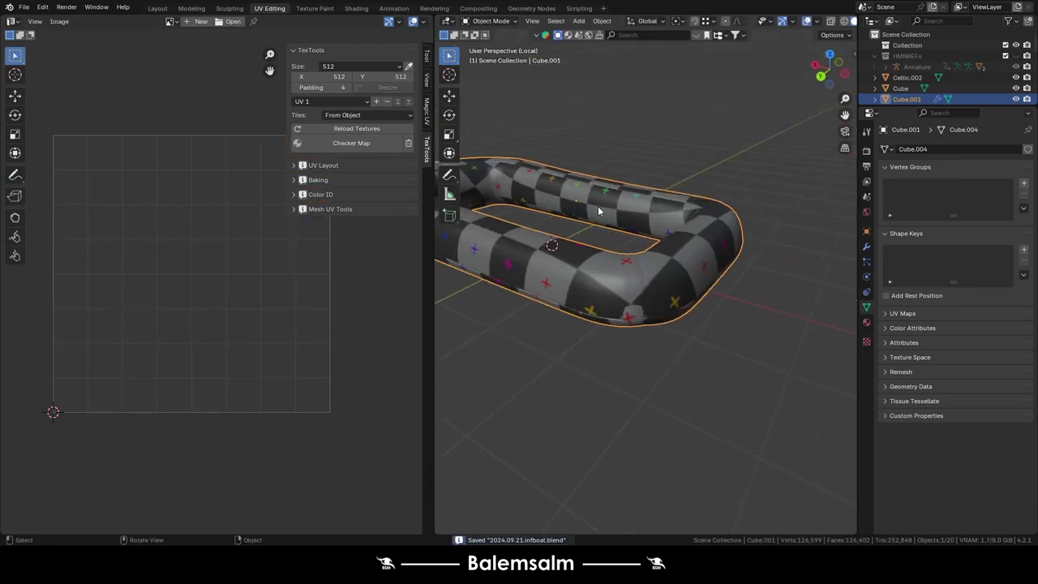
Apply the TexTools grey checker map to every object of the boat.
key("KP_Divide")
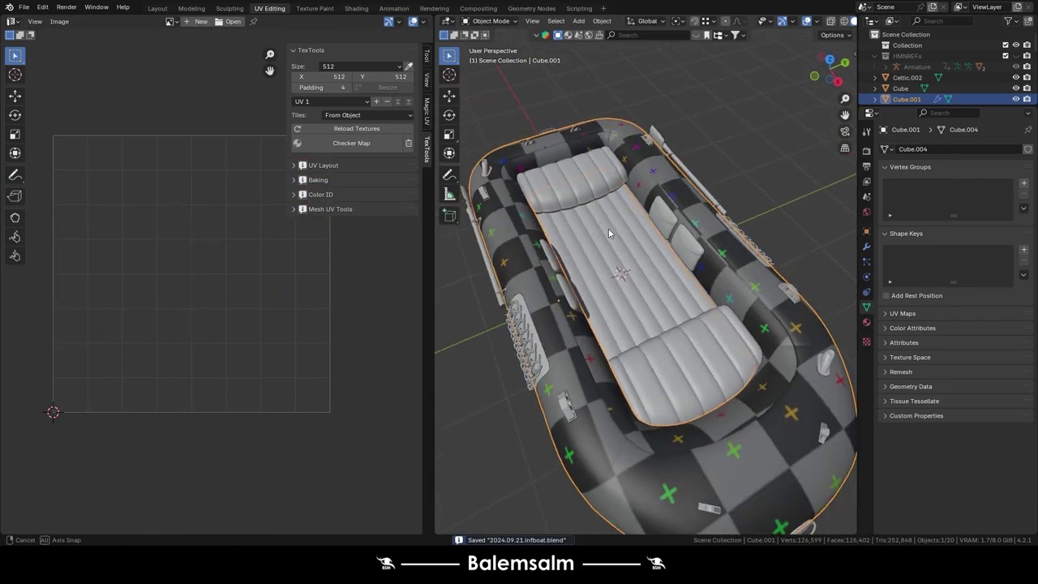
key("a")
left_click(360, 146)
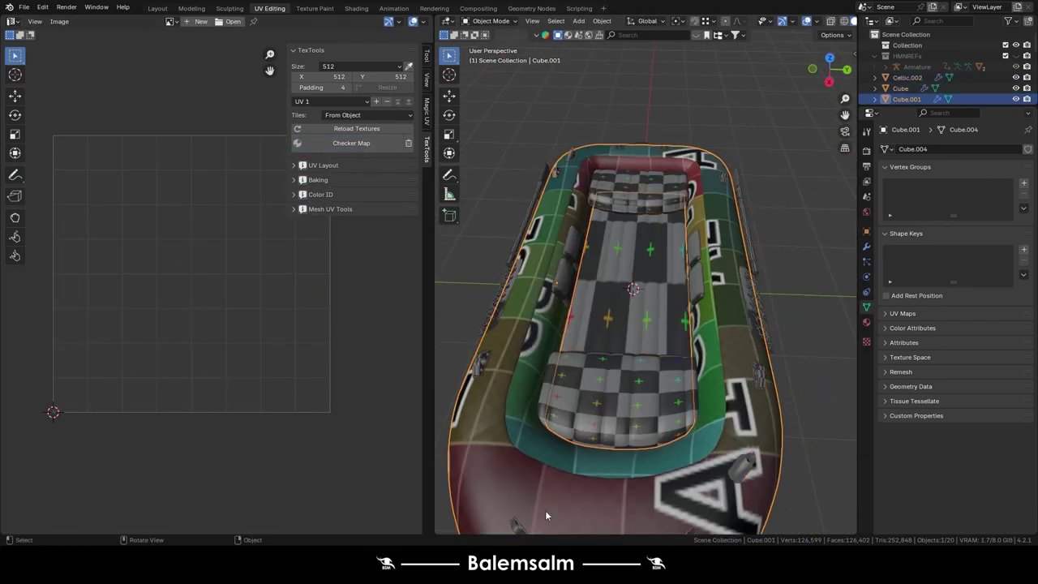
key("alt+a")
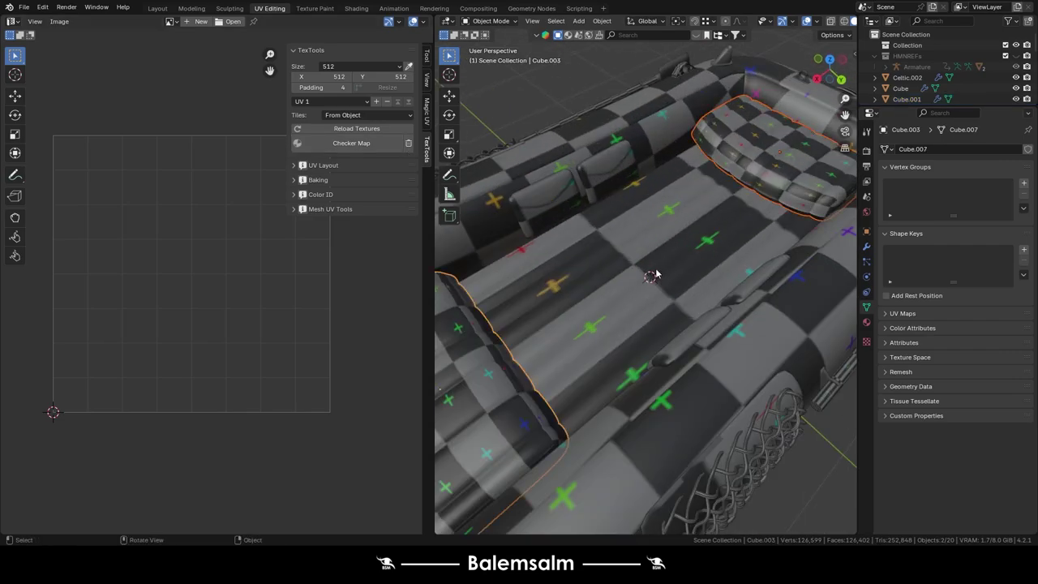
Unwrap and pack the whole seat cushion Cube.003 from the favourite UV commands.
key("KP_Divide")
key("Tab")
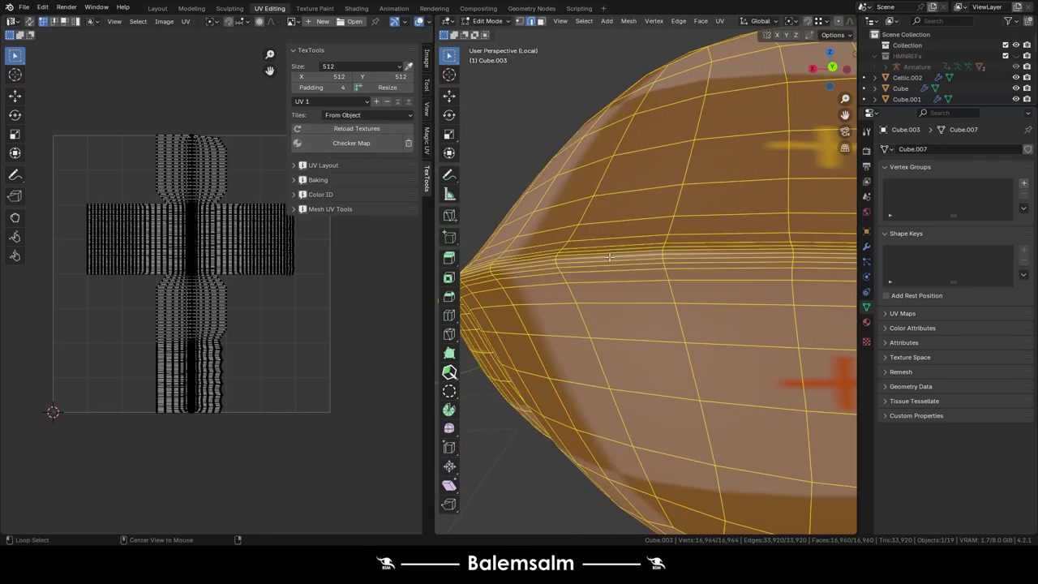
left_click(609, 257, "alt")
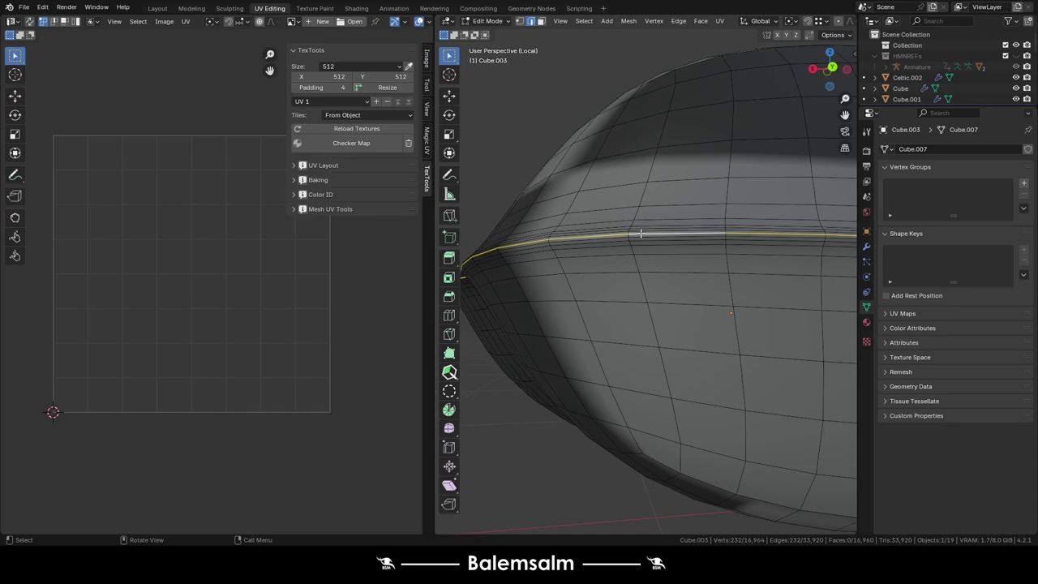
key("a")
key("q")
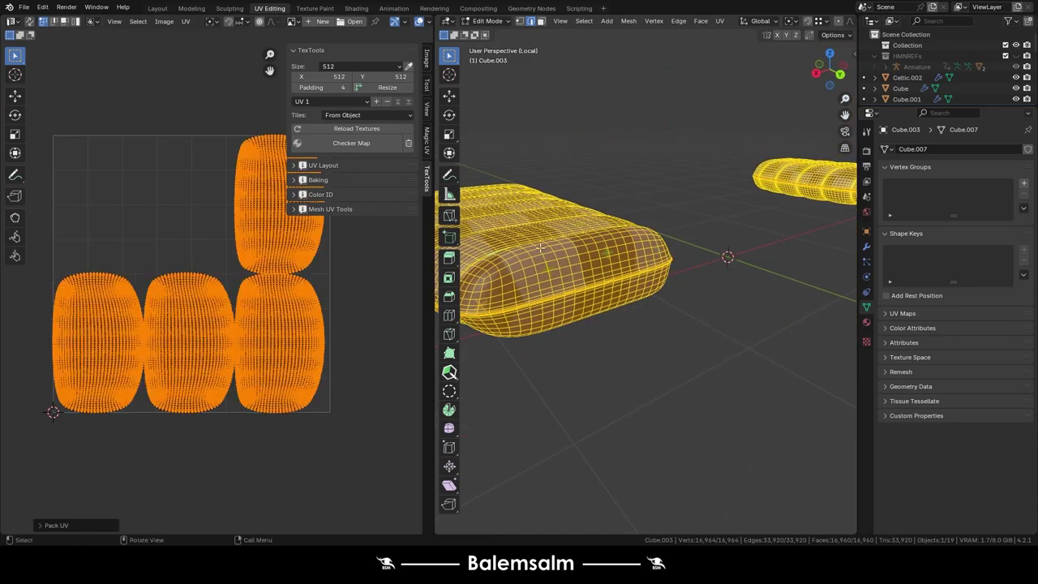
key("Tab")
key("KP_Divide")
Unwrap the small side pads Cube.006 with Smart UV Project so the checker shows.
left_click(552, 185)
key("KP_Decimal")
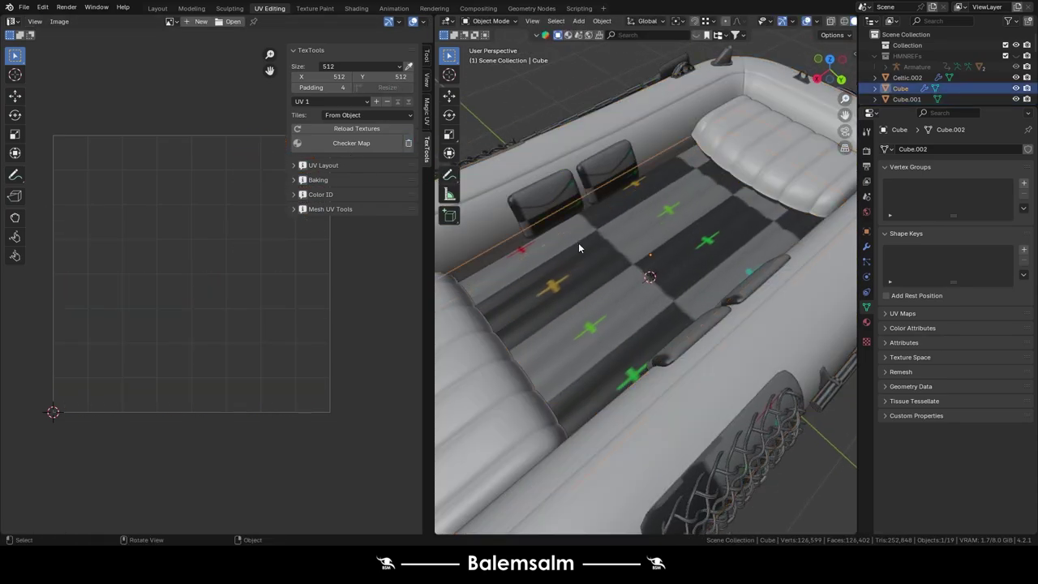
middle_click_drag(578, 243, 572, 195)
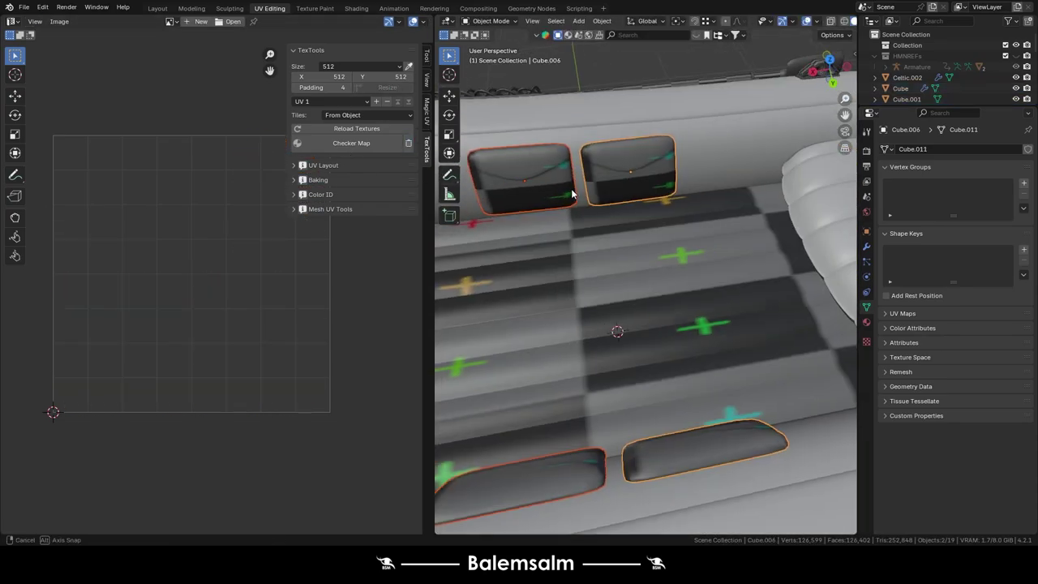
left_click(709, 189)
middle_click_drag(710, 189, 713, 272)
key("u")
left_click(713, 273)
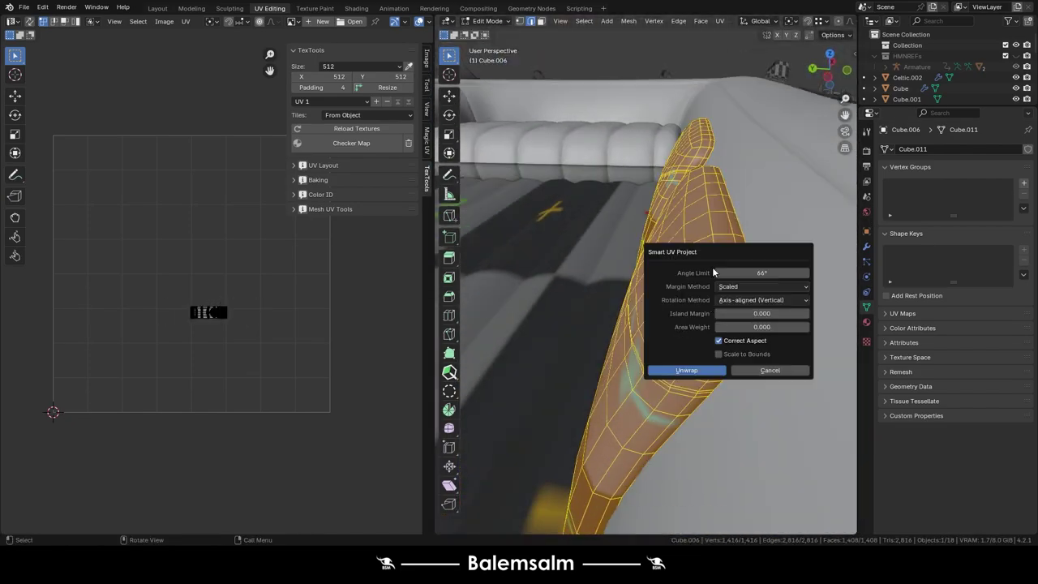
left_click(704, 372)
mouse_move(661, 314)
middle_mouse_down()
mouse_move(695, 308)
mouse_move(561, 329)
mouse_move(597, 250)
middle_mouse_up()
key("alt+a")
key("Tab")
scroll(596, 249, "down", 5)
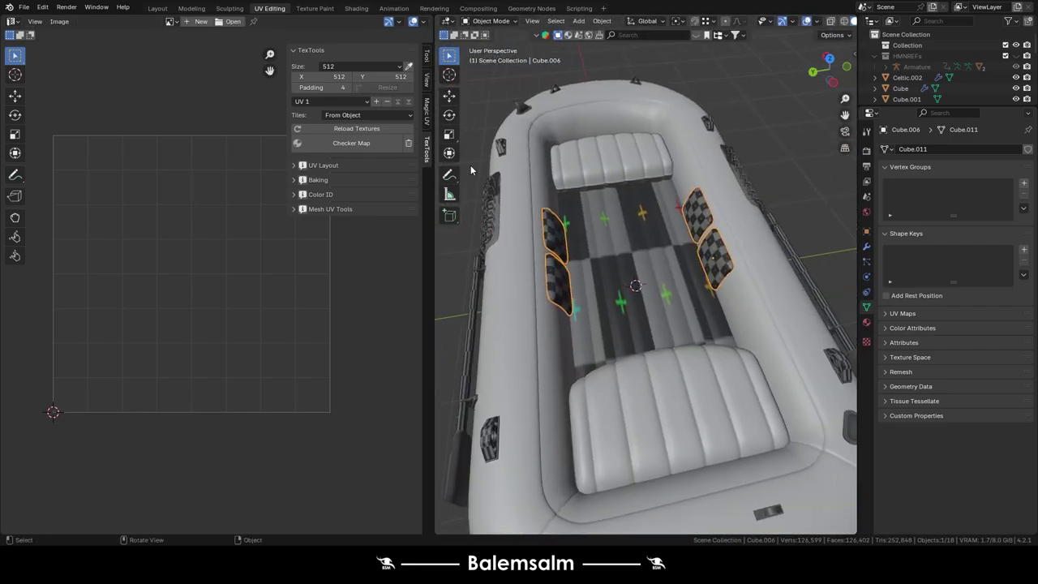
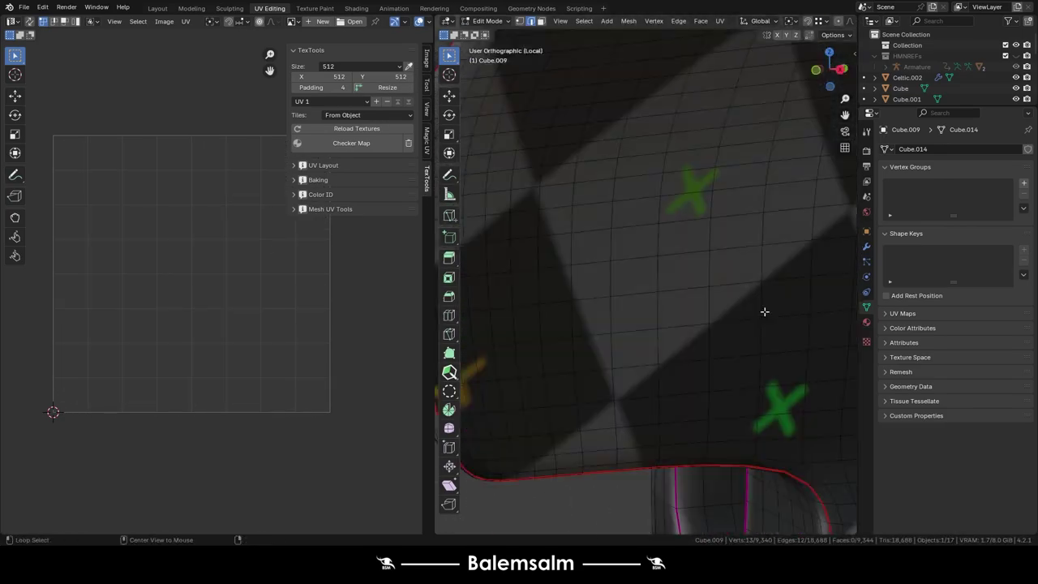
Select the edge loops around the part's neck and along its top rim.
mouse_move(754, 318)
middle_mouse_down()
mouse_move(655, 315)
mouse_move(700, 257)
middle_mouse_up()
left_click(645, 297, "alt+shift")
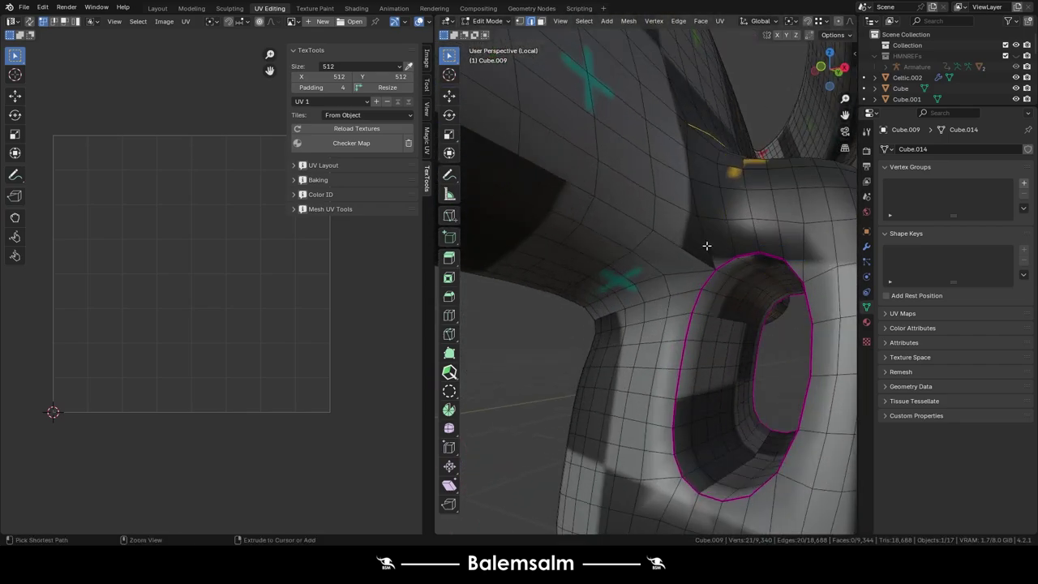
scroll(604, 268, "up", 5)
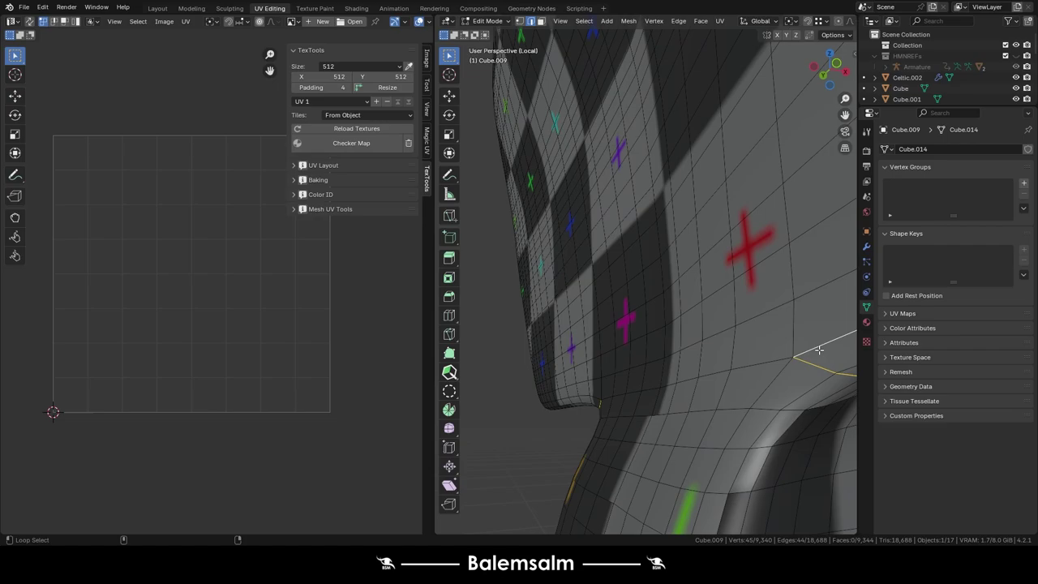
mouse_move(604, 268)
middle_mouse_down()
mouse_move(640, 292)
mouse_move(616, 300)
middle_mouse_up()
left_click(640, 308, "alt+shift")
scroll(652, 318, "down", 5)
scroll(653, 318, "up", 5)
scroll(616, 300, "up", 3)
scroll(597, 297, "down", 2)
left_click(597, 297, "alt+shift")
scroll(547, 320, "up", 5)
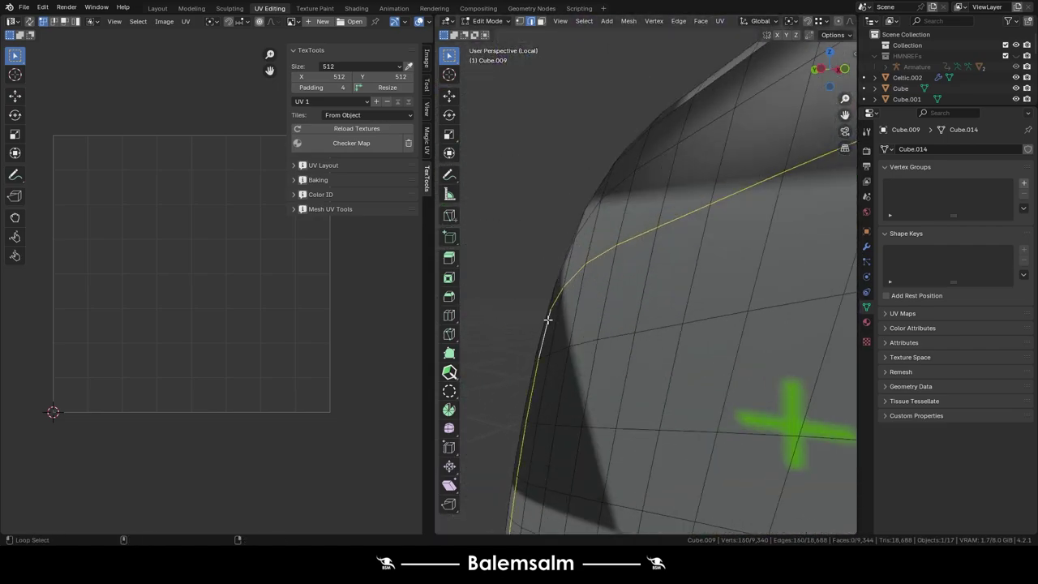
scroll(618, 311, "down", 6)
scroll(566, 343, "up", 5)
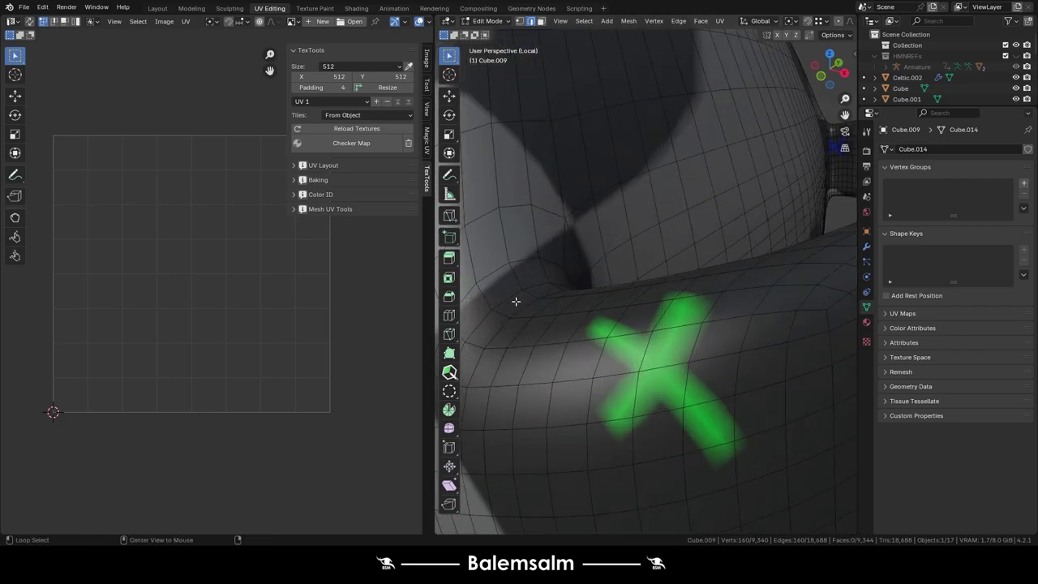
mouse_move(514, 297)
middle_mouse_down()
mouse_move(608, 277)
mouse_move(742, 391)
mouse_move(645, 394)
mouse_move(542, 343)
mouse_move(640, 156)
middle_mouse_up()
scroll(749, 396, "down", 5)
Add the remaining rim loops and the lower protrusion's edge loop to the selection.
key("Tab")
scroll(640, 156, "down", 8)
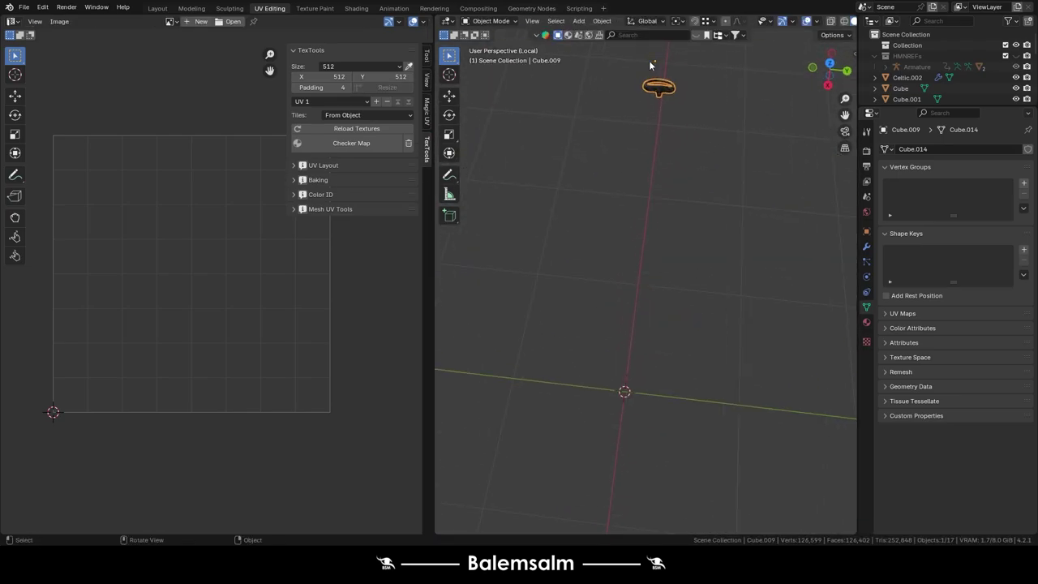
scroll(648, 60, "up", 8)
key("Tab")
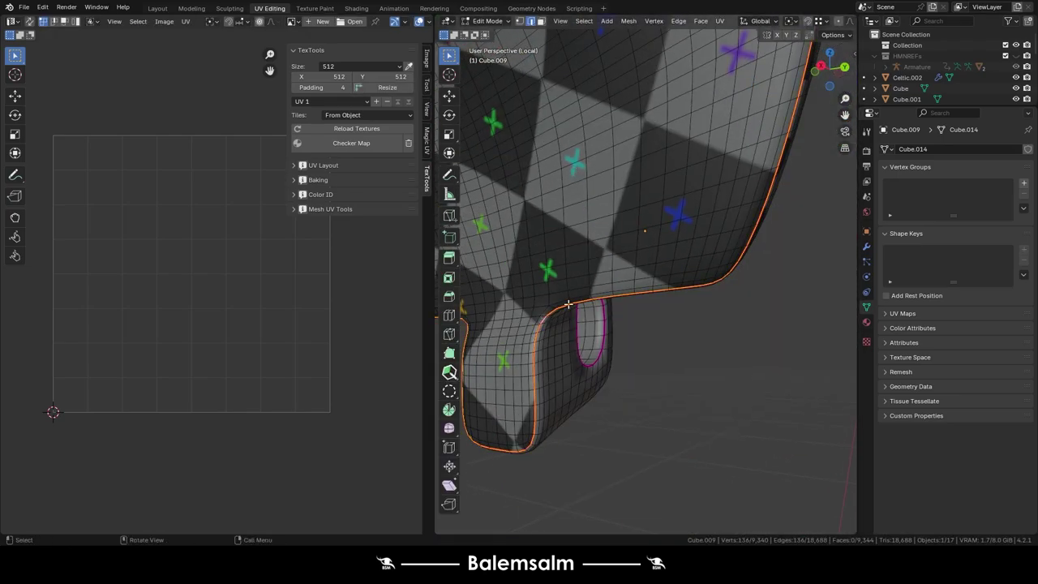
scroll(558, 303, "up", 3)
left_click(556, 304, "alt")
middle_click_drag(556, 303, 584, 256)
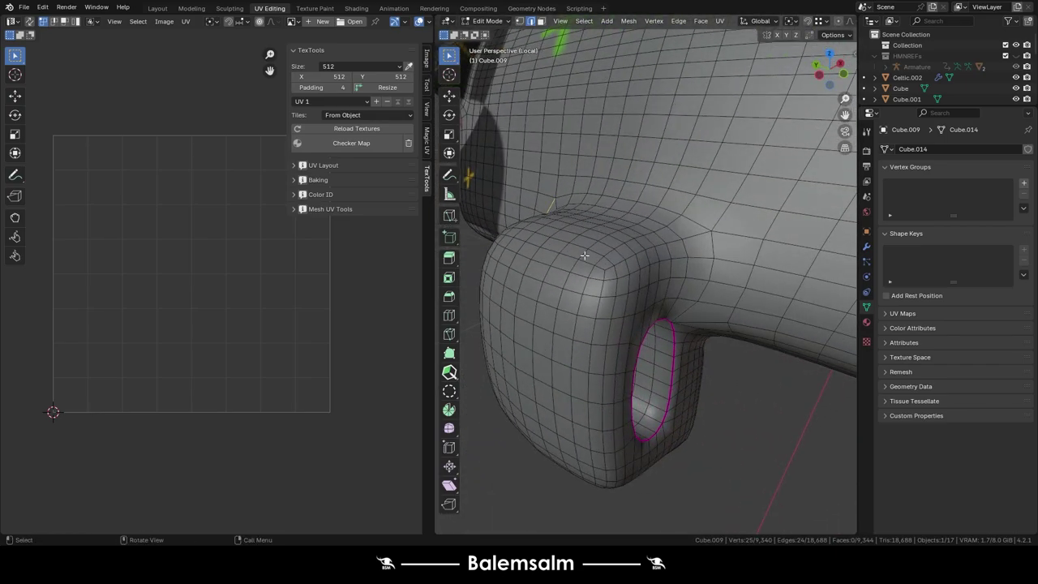
mouse_move(705, 279)
middle_mouse_down()
mouse_move(717, 338)
mouse_move(591, 354)
middle_mouse_up()
left_click(717, 338, "alt+shift")
scroll(616, 348, "up", 3)
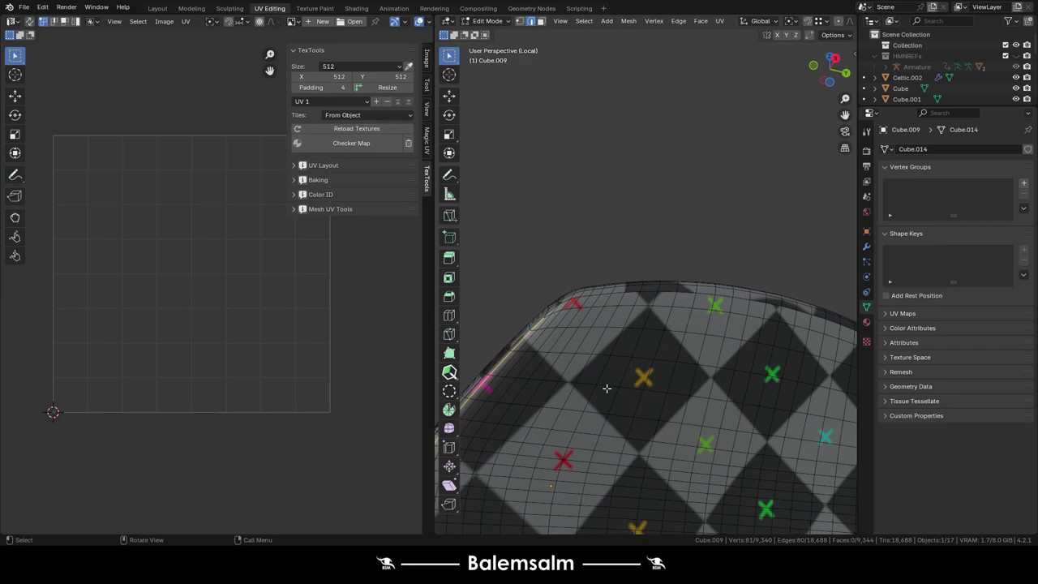
left_click(591, 354, "alt")
scroll(591, 354, "down", 3)
scroll(568, 390, "up", 3)
scroll(551, 422, "down", 3)
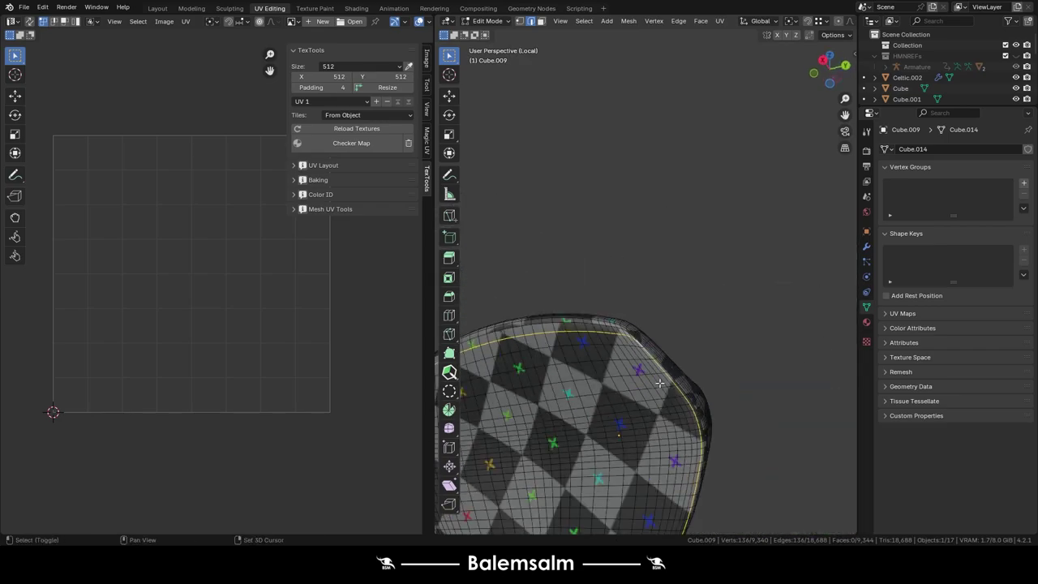
left_click(542, 461, "alt")
mouse_move(551, 422)
middle_mouse_down()
mouse_move(542, 461)
mouse_move(575, 411)
mouse_move(730, 308)
middle_mouse_up()
left_click(575, 411, "alt+shift")
scroll(575, 411, "down", 3)
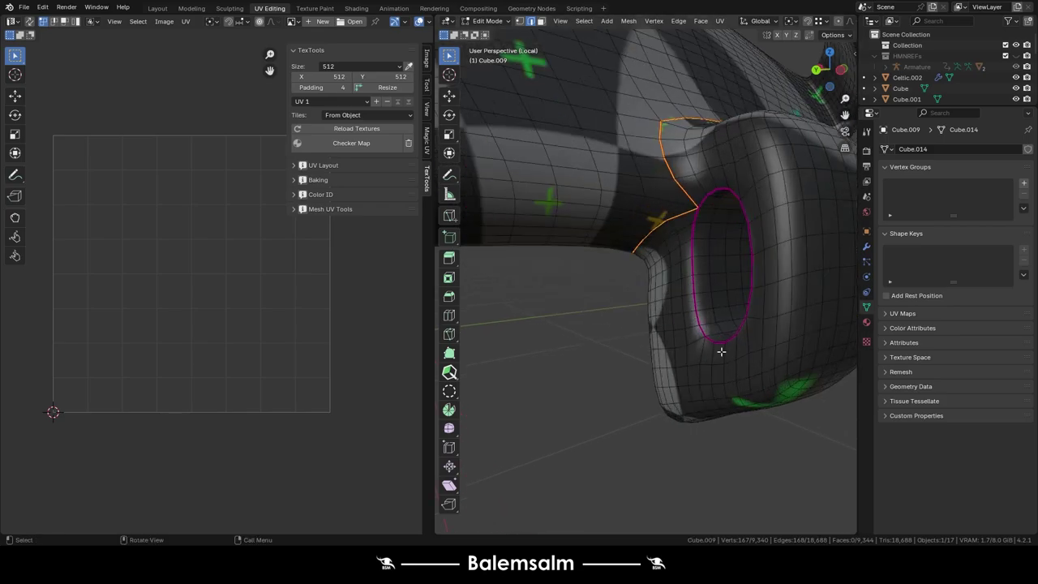
Mark the edge loop around the hole as a seam.
key("Tab")
scroll(762, 277, "down", 5)
key("KP_Decimal")
mouse_move(514, 267)
middle_mouse_down()
mouse_move(590, 297)
mouse_move(614, 355)
middle_mouse_up()
scroll(548, 299, "down", 5)
key("KP_Decimal")
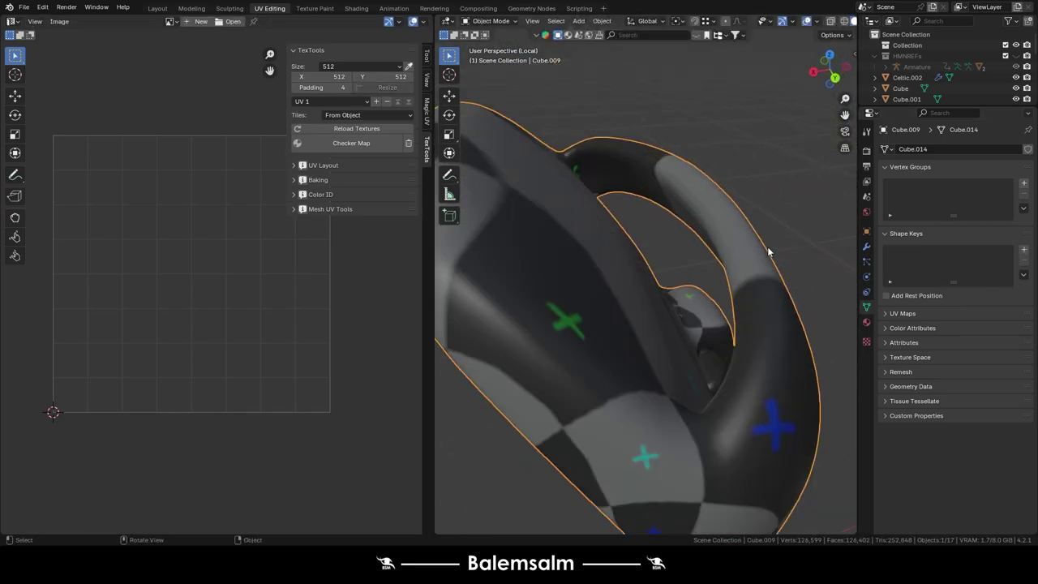
mouse_move(697, 423)
middle_mouse_down()
mouse_move(688, 127)
mouse_move(688, 169)
mouse_move(621, 230)
middle_mouse_up()
scroll(688, 170, "down", 5)
scroll(620, 229, "up", 5)
mouse_move(771, 194)
middle_mouse_down()
mouse_move(649, 225)
mouse_move(627, 274)
middle_mouse_up()
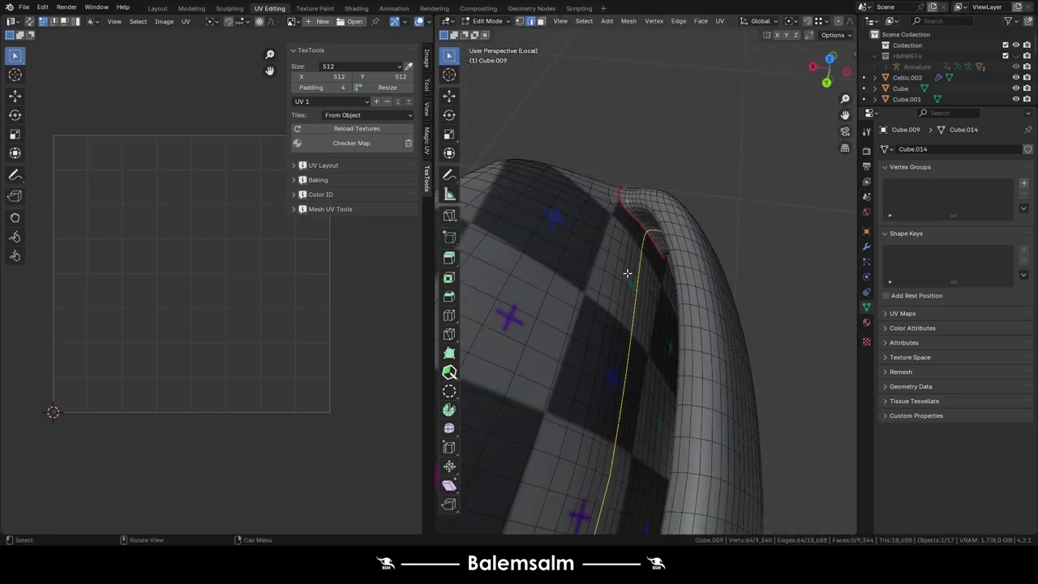
middle_click_drag(617, 419, 592, 247)
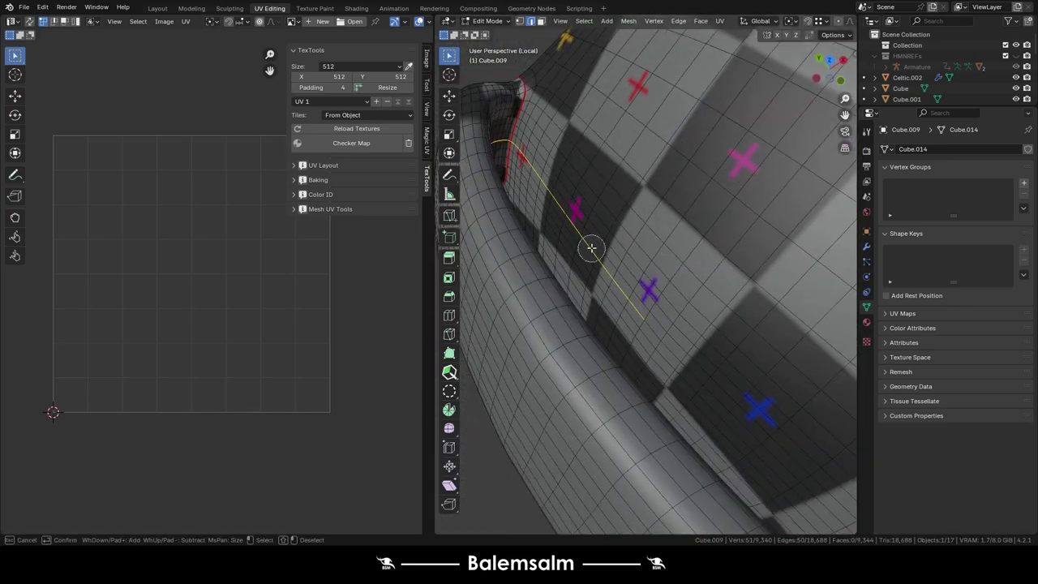
left_click(654, 218)
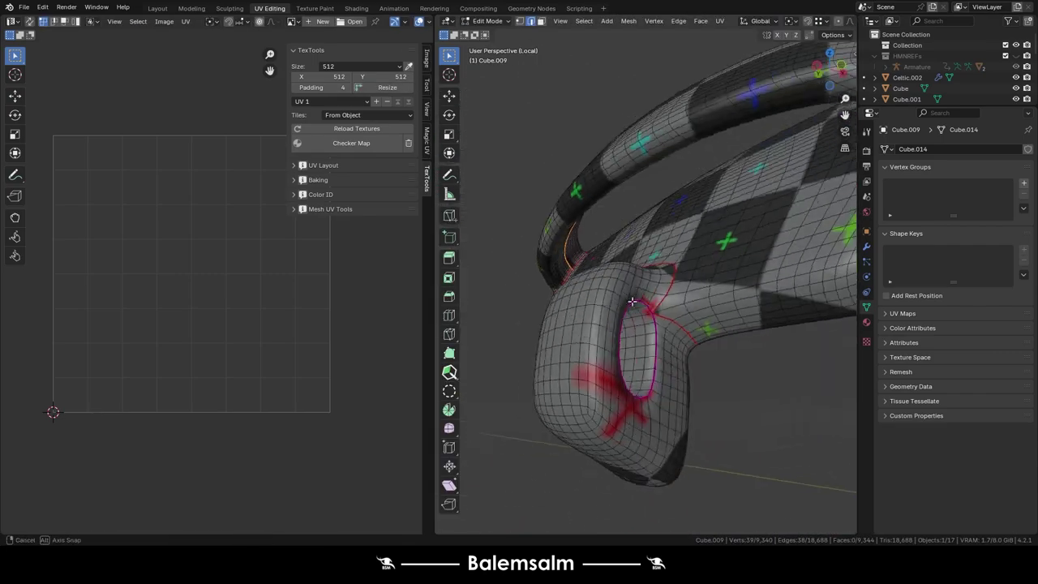
mouse_move(660, 337)
middle_mouse_down()
mouse_move(683, 343)
mouse_move(676, 257)
mouse_move(722, 336)
mouse_move(822, 294)
middle_mouse_up()
Circle-deselect stray edges along the rim and near the hole.
key("Tab")
scroll(722, 335, "down", 4)
key("Tab")
scroll(537, 243, "up", 8)
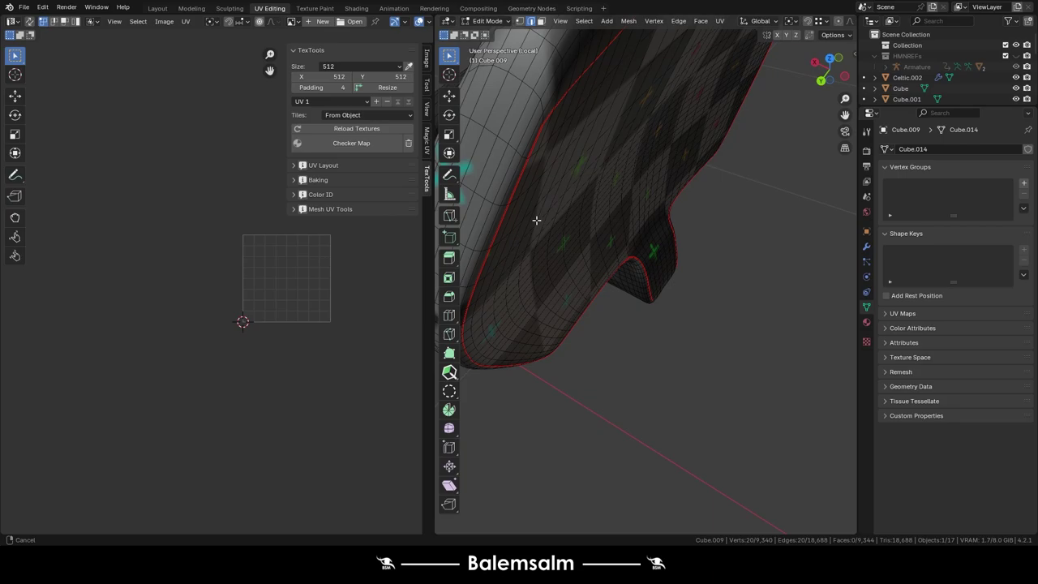
mouse_move(538, 220)
middle_mouse_down()
mouse_move(500, 322)
mouse_move(637, 329)
mouse_move(654, 350)
mouse_move(641, 360)
middle_mouse_up()
key("c")
middle_click(641, 360)
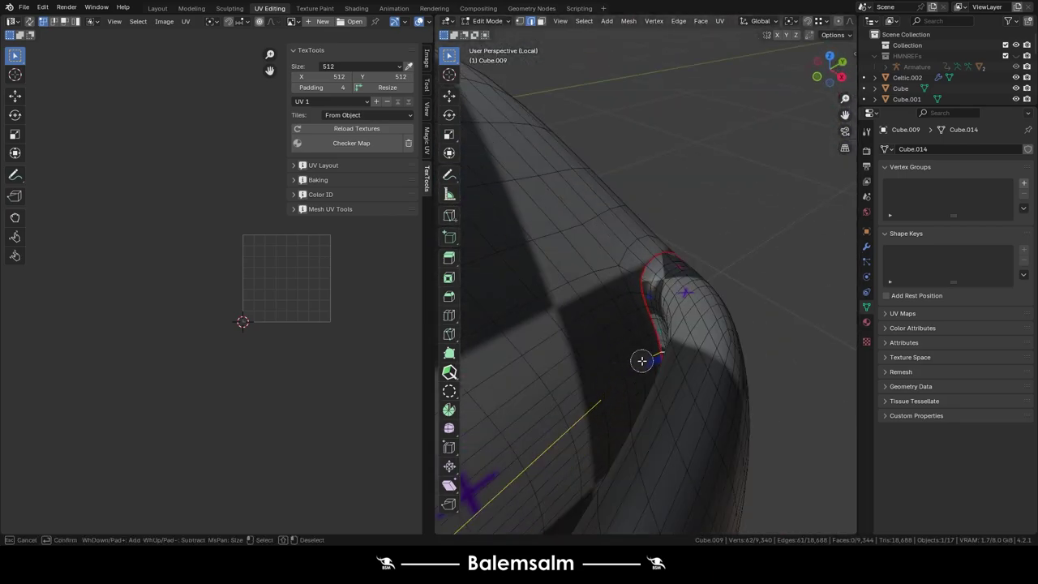
mouse_move(526, 440)
middle_mouse_down()
mouse_move(558, 427)
mouse_move(544, 467)
middle_mouse_up()
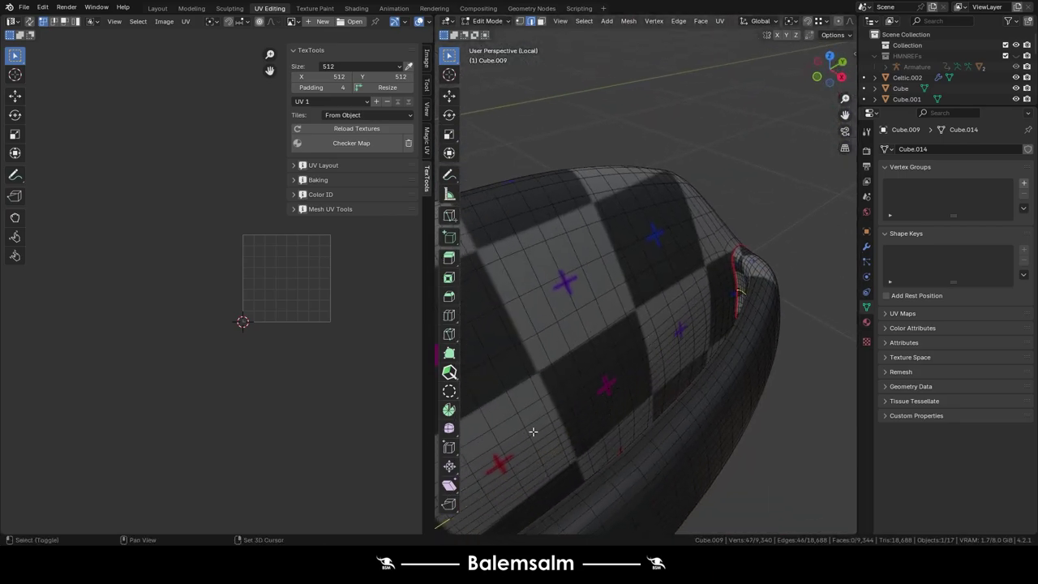
middle_click_drag(533, 431, 712, 339)
key("c")
middle_click_drag(596, 298, 556, 290)
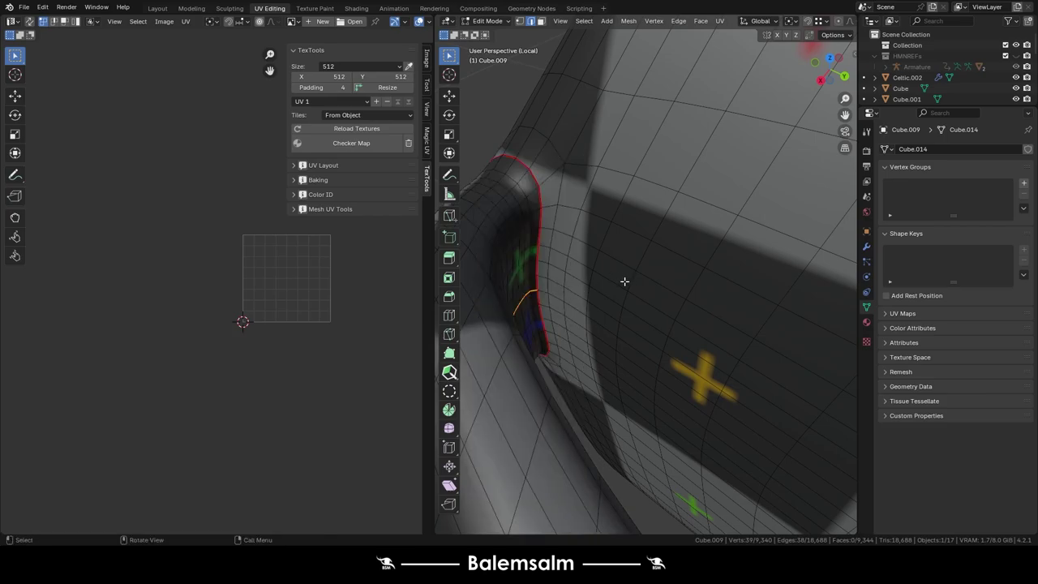
scroll(623, 283, "down", 5)
middle_click_drag(676, 457, 627, 394)
Return to Object Mode and bring up the save options with Ctrl+S.
key("Tab")
scroll(603, 346, "down", 3)
scroll(604, 347, "down", 4)
key("ctrl+s")
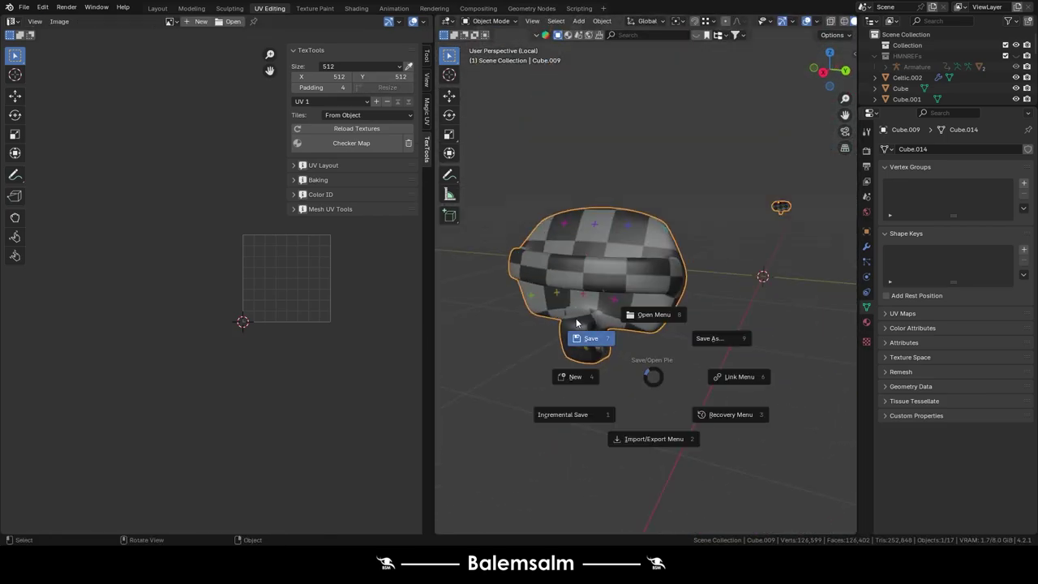
Select the handle mounting piece and auto-unwrap its faces.
key("slash")
left_click(560, 226)
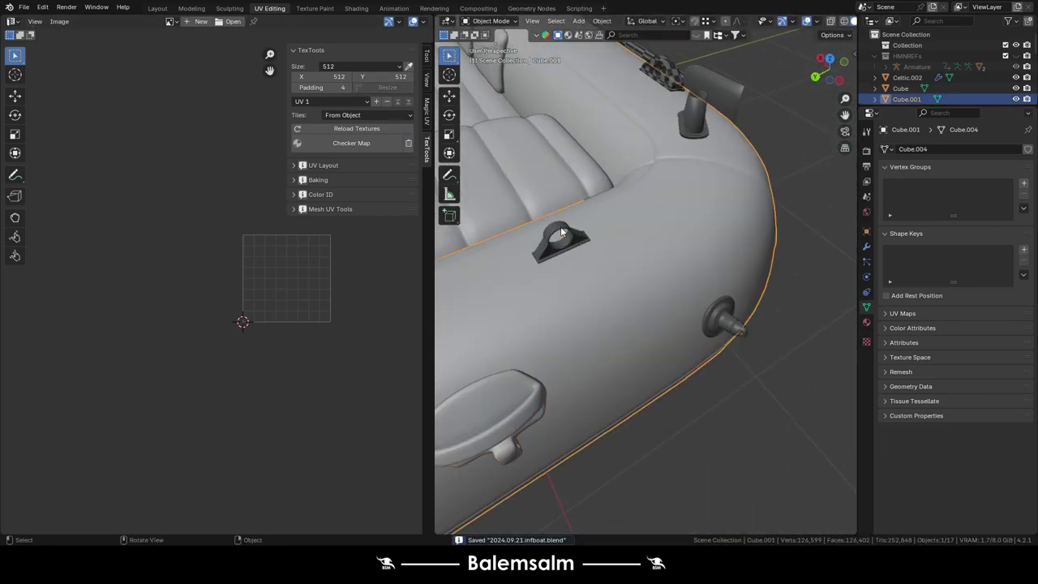
key("Tab")
key("u")
left_click(578, 319)
left_click(578, 318)
scroll(616, 238, "up", 5)
scroll(581, 231, "up", 3)
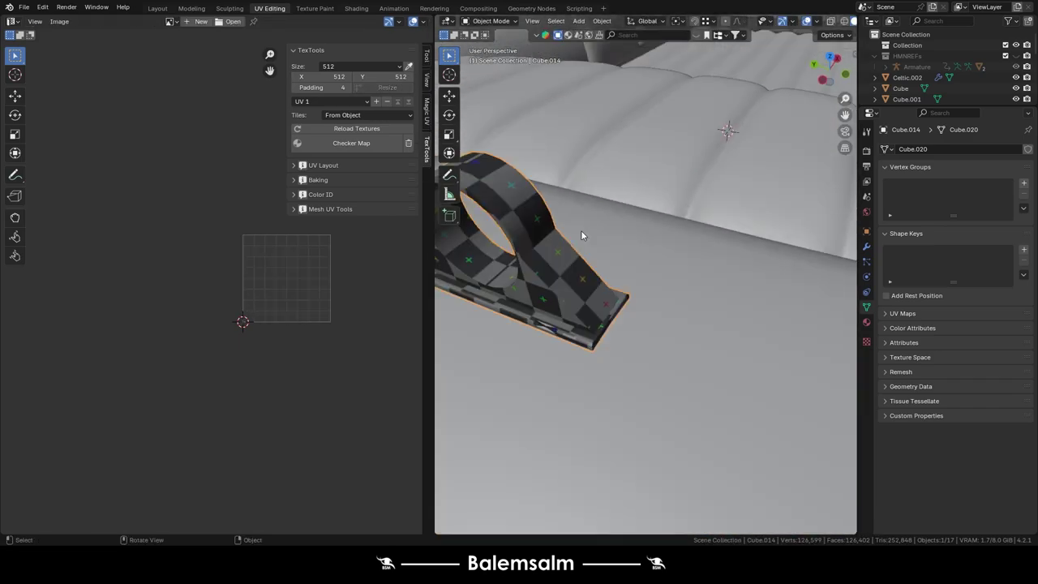
scroll(547, 325, "up", 4)
Re-unwrap all of the handle's geometry and apply auto smooth shading to it.
key("2")
key("alt+a")
left_click(547, 326, "alt")
scroll(559, 348, "up", 2)
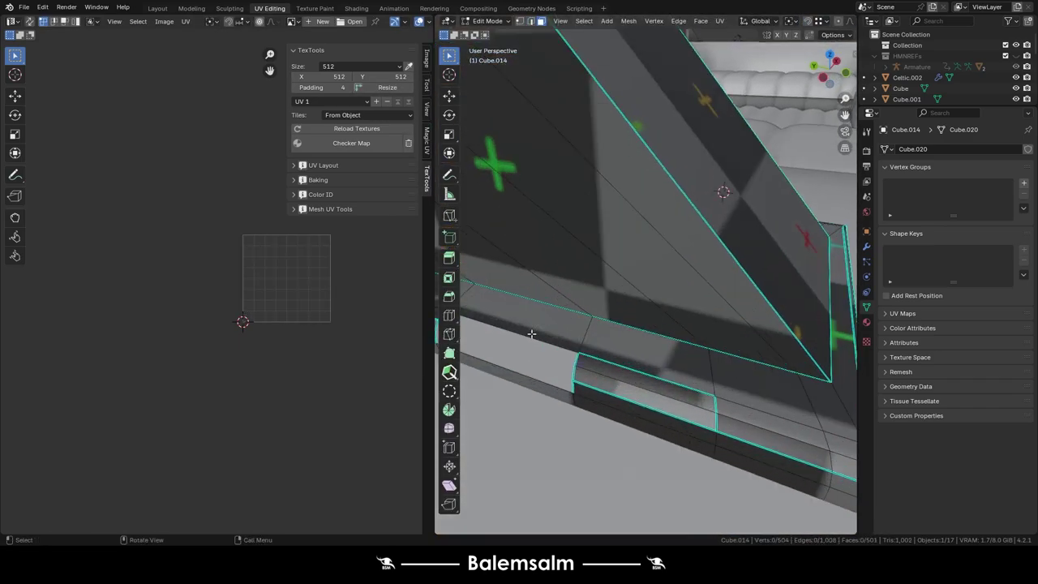
scroll(588, 384, "up", 2)
key("a")
key("u")
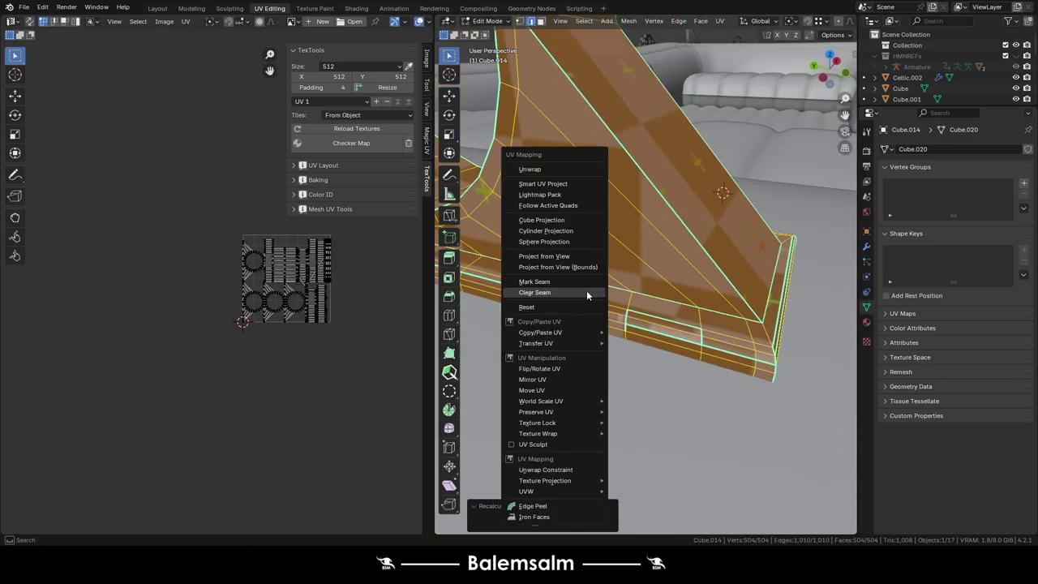
left_click(586, 291)
key("Tab")
right_click(594, 276)
left_click(593, 265)
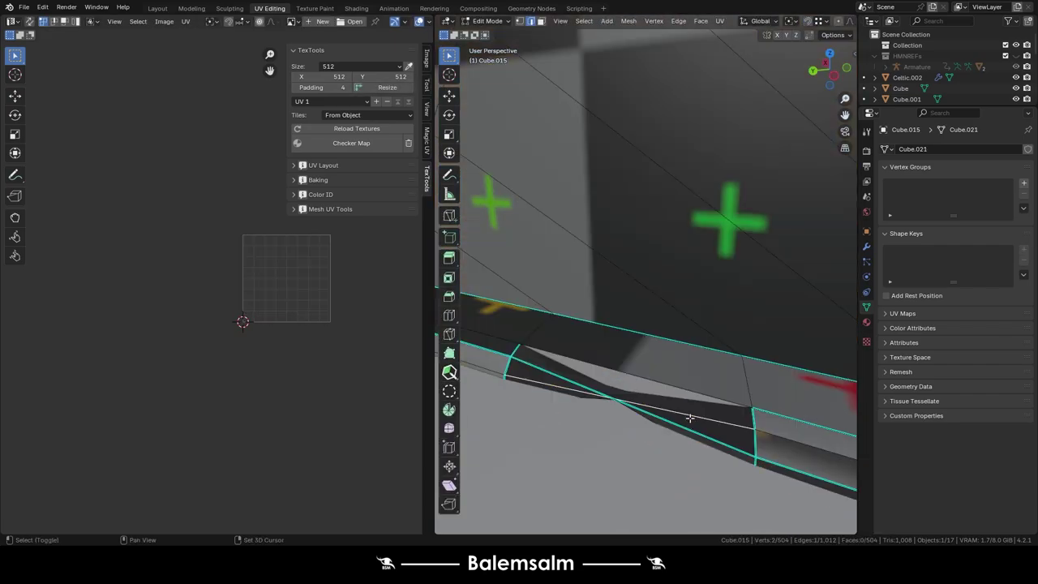
Add an edge loop across the handle base using X-ray view.
key("alt+z")
left_click(719, 392, "alt")
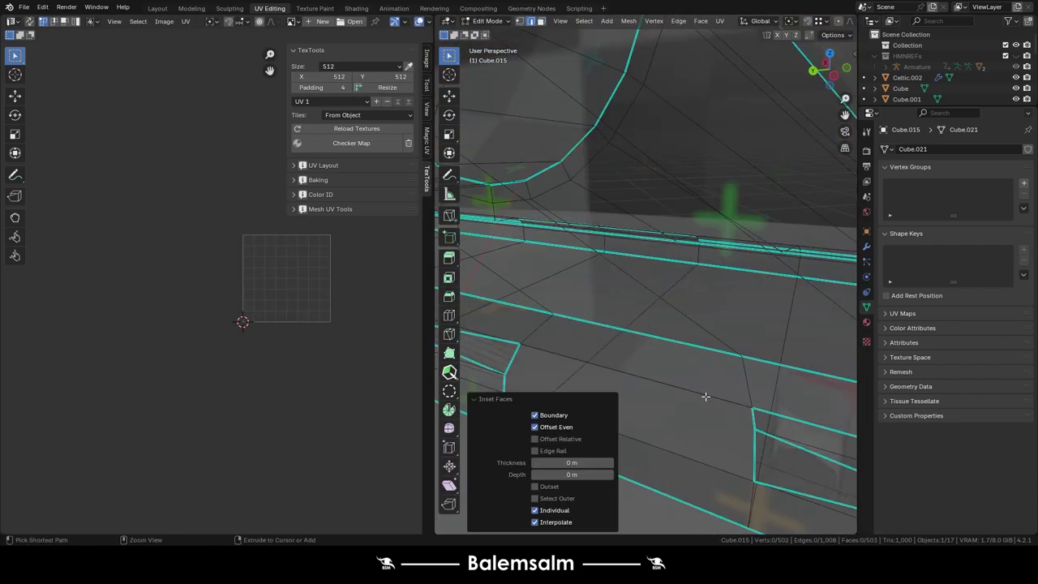
left_click(704, 395, "alt")
left_click(746, 364)
middle_click_drag(747, 364, 711, 379)
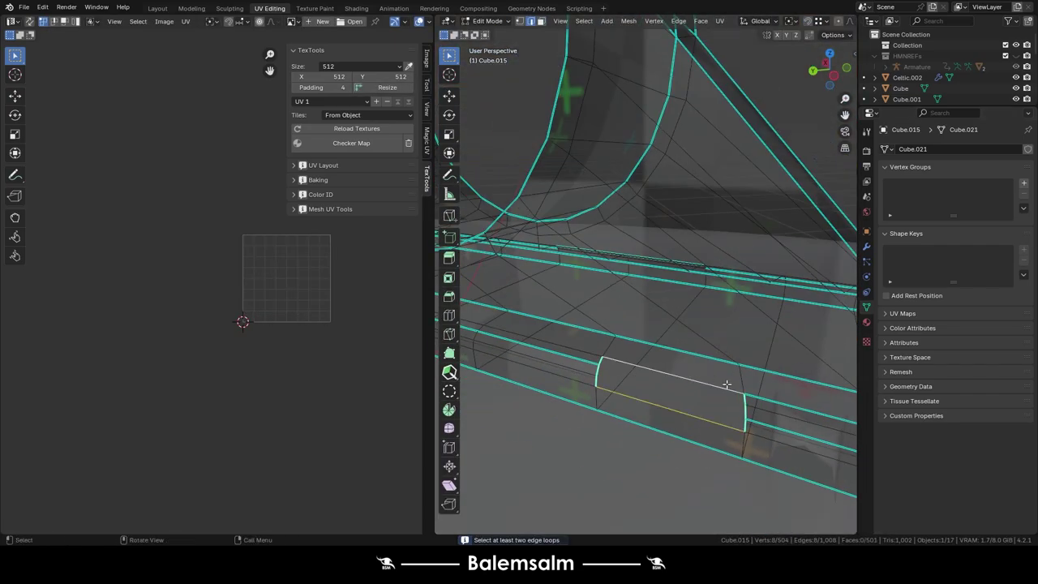
key("alt+z")
scroll(698, 384, "down", 5)
scroll(597, 297, "up", 5)
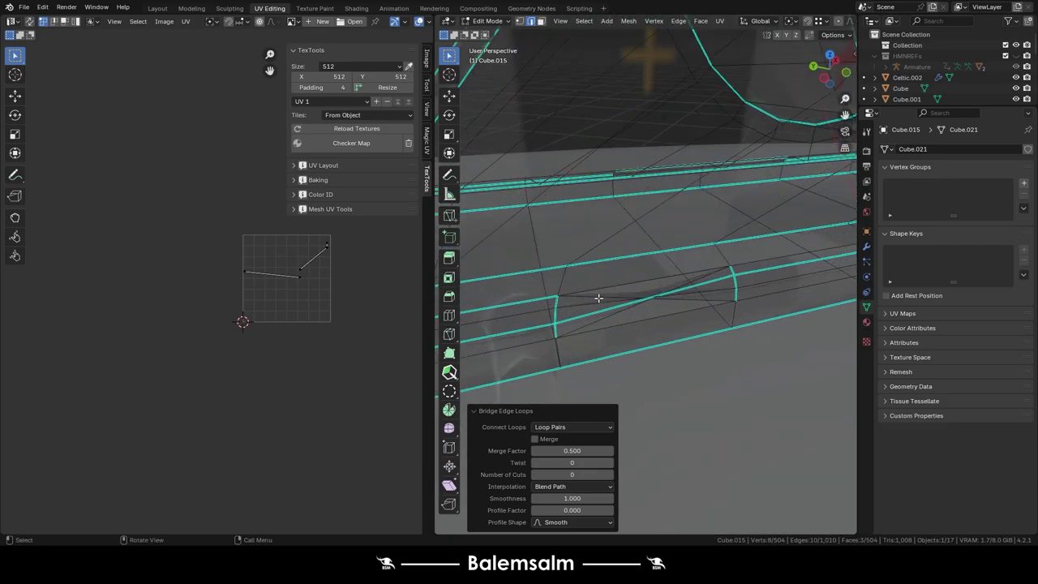
Delete the stray rail faces, recalculate normals and subdivide the edges.
left_click(610, 302)
left_click(594, 322)
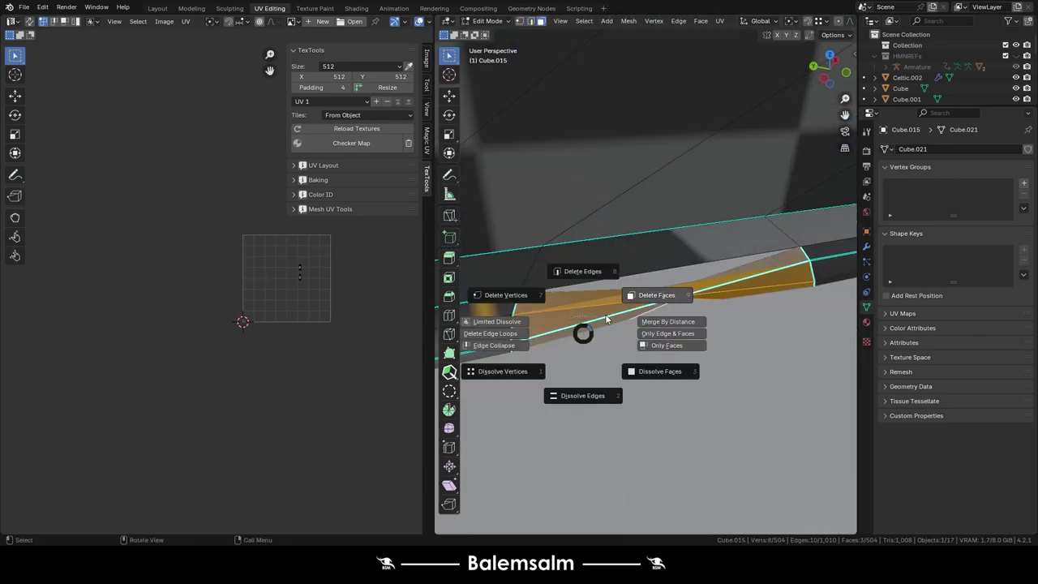
left_click(606, 319)
key("a")
key("shift+n")
right_click(569, 201)
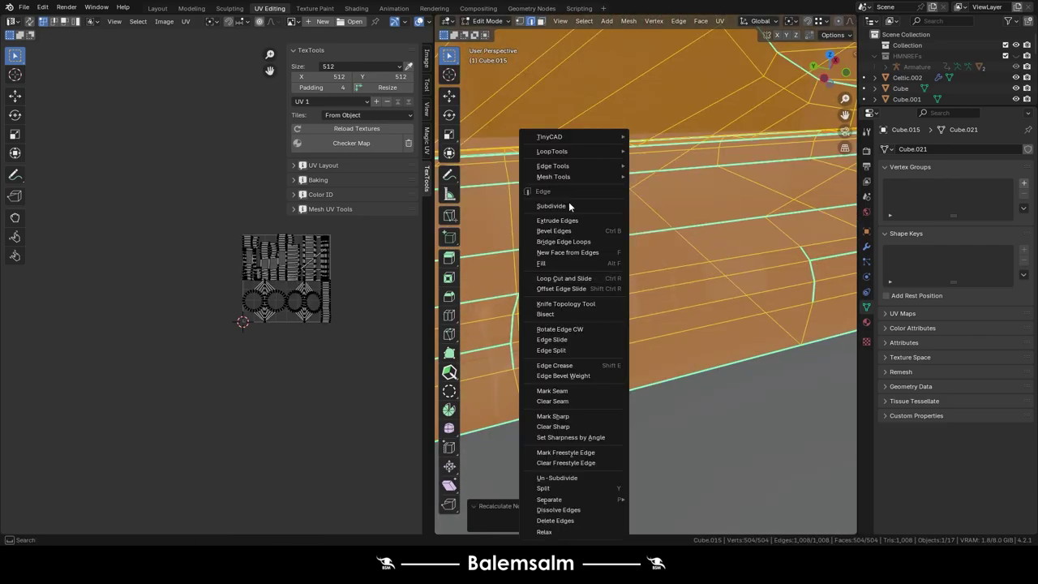
left_click(551, 206)
key("Tab")
Unwrap the handle with Smart UV Project and view the whole boat.
key("KP_Decimal")
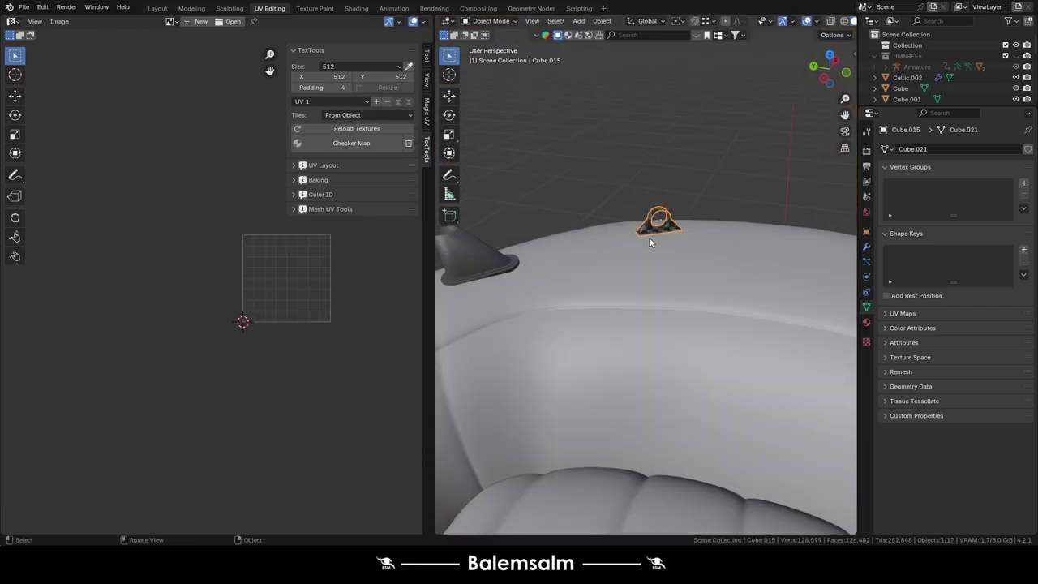
middle_click_drag(649, 241, 610, 320)
key("KP_Decimal")
key("Tab")
key("u")
left_click(602, 206)
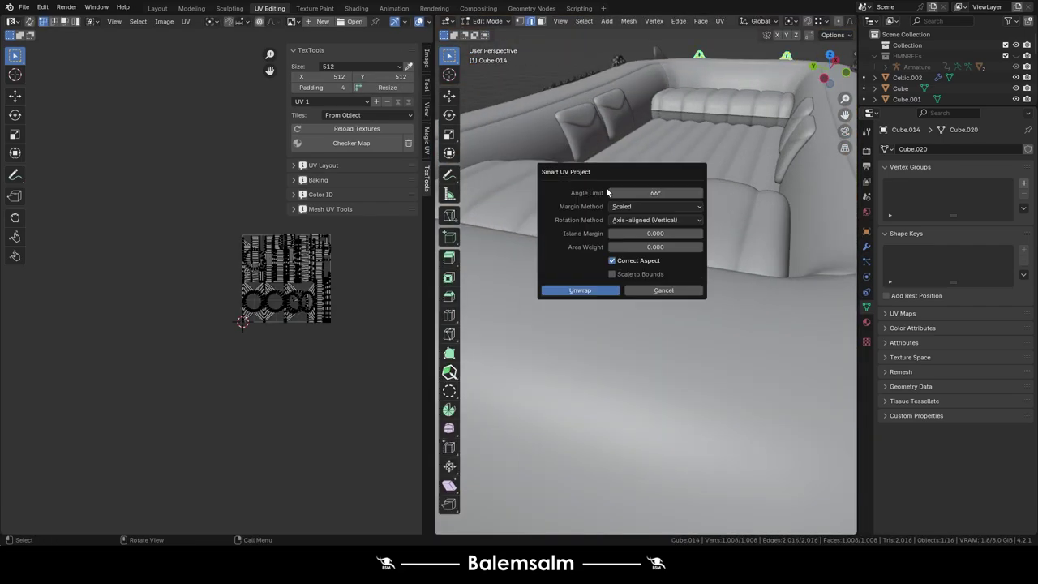
key("Return")
key("Tab")
middle_click_drag(569, 274, 685, 302)
Smart UV Project the cone-shaped fitting and apply the checker texture to it.
left_click(677, 325)
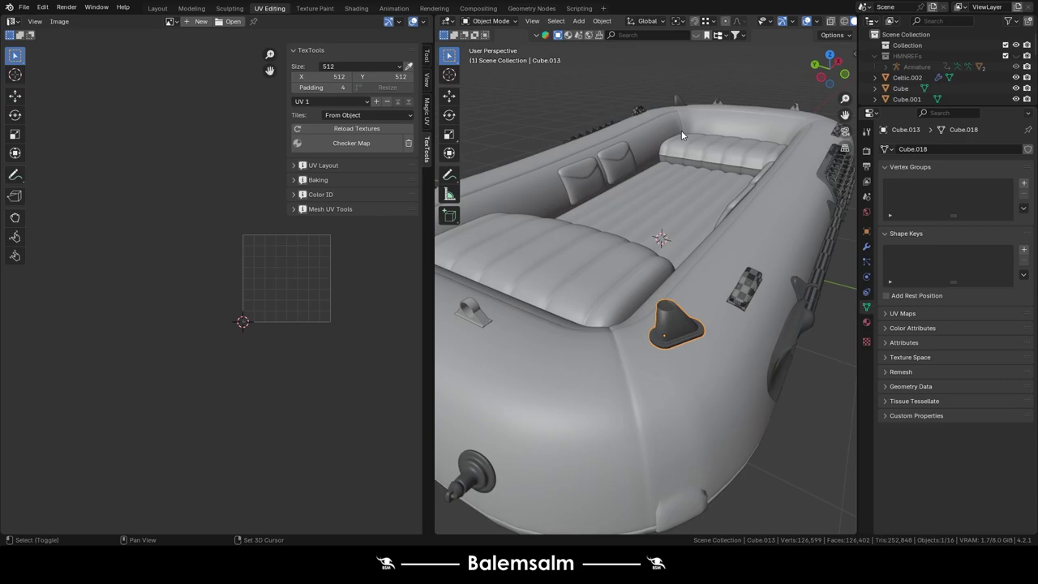
key("Tab")
key("KP_Decimal")
scroll(707, 284, "up", 3)
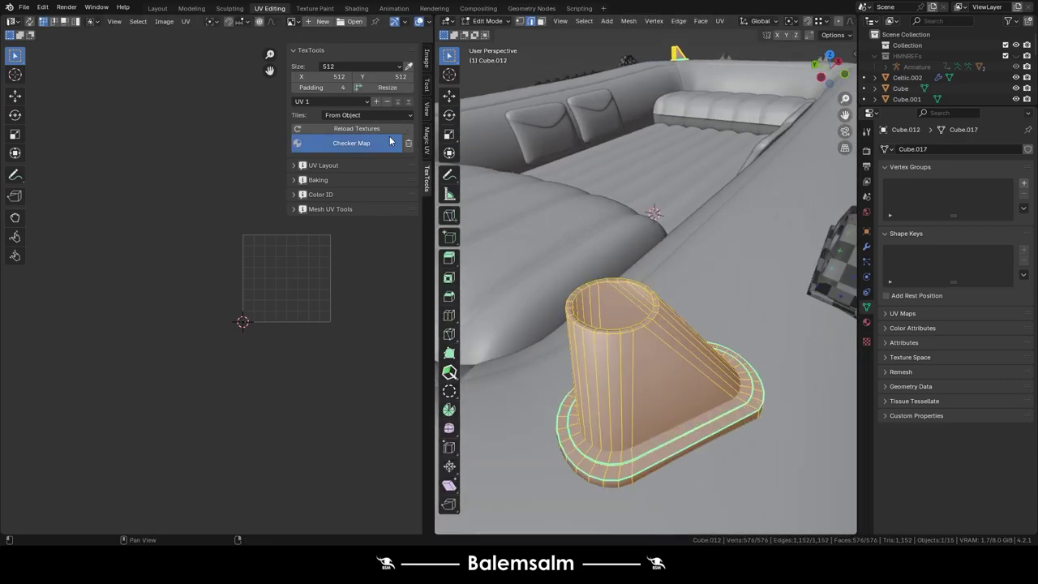
key("u")
left_click(704, 327)
key("Return")
middle_click_drag(704, 327, 701, 303)
key("Tab")
scroll(700, 302, "down", 3)
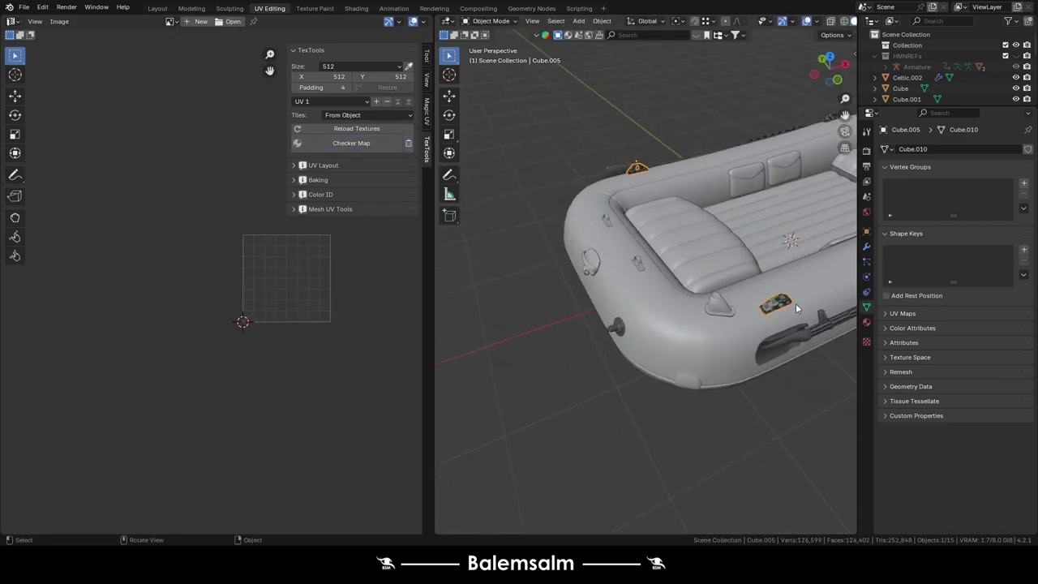
Smart UV Project the small checkered patch on the hull side.
key("Tab")
key("Tab")
left_click(635, 242)
middle_click_drag(635, 242, 585, 297)
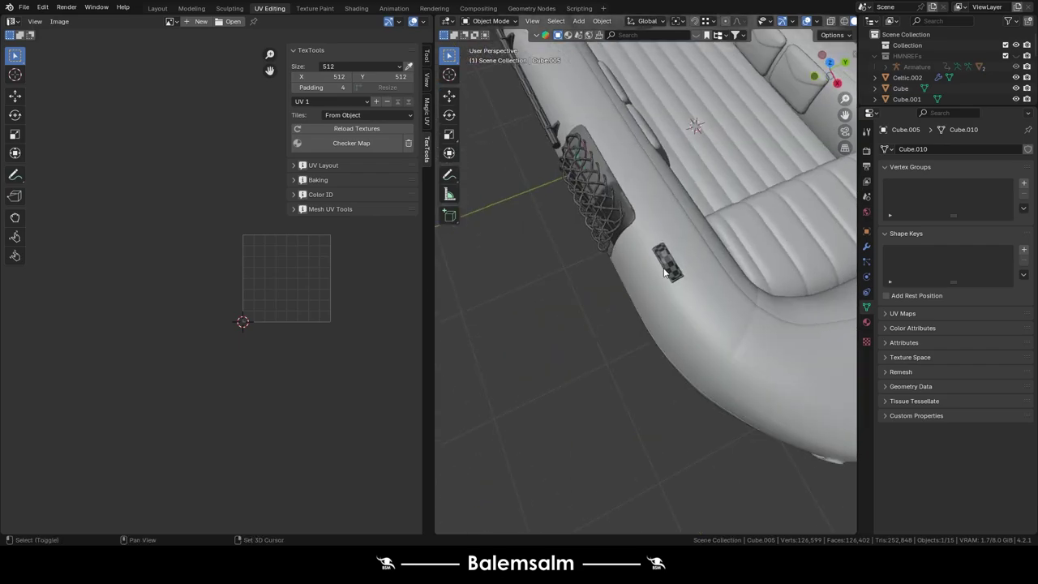
left_click(660, 422)
key("Tab")
key("u")
left_click(697, 275)
key("Return")
Smart UV Project the net on the hull side.
key("Tab")
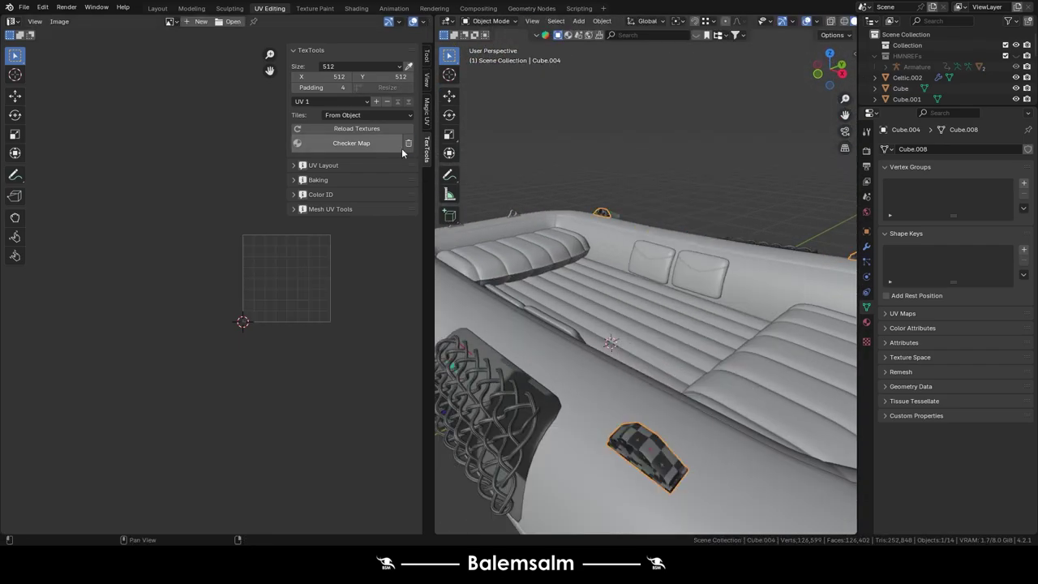
left_click(647, 285)
mouse_move(698, 276)
middle_mouse_down()
mouse_move(647, 285)
mouse_move(738, 319)
middle_mouse_up()
key("Tab")
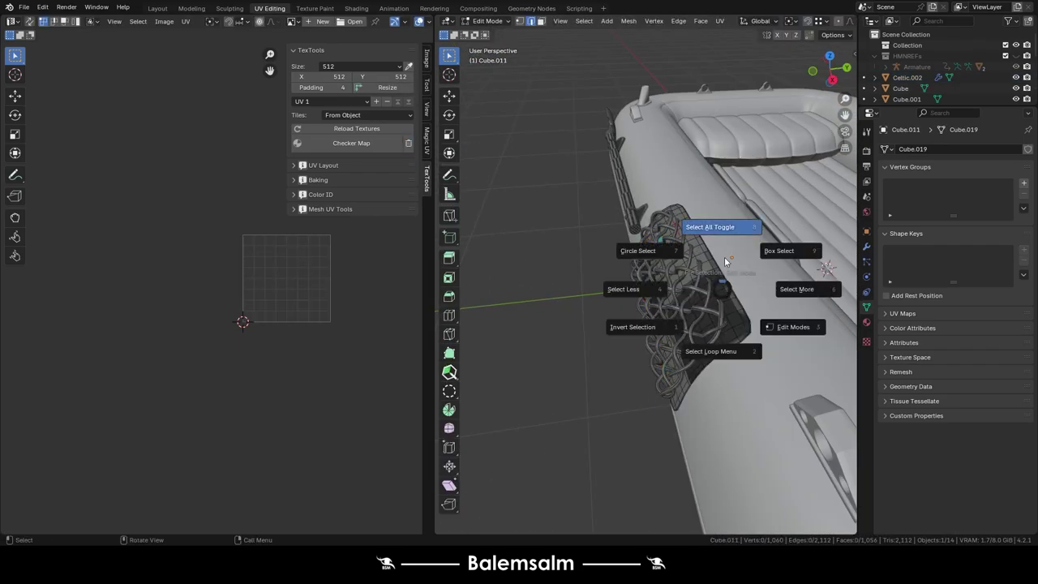
left_click(724, 256)
key("u")
Smart UV Project the Celtic knot pattern.
key("Tab")
left_click(716, 311)
key("Tab")
key("u")
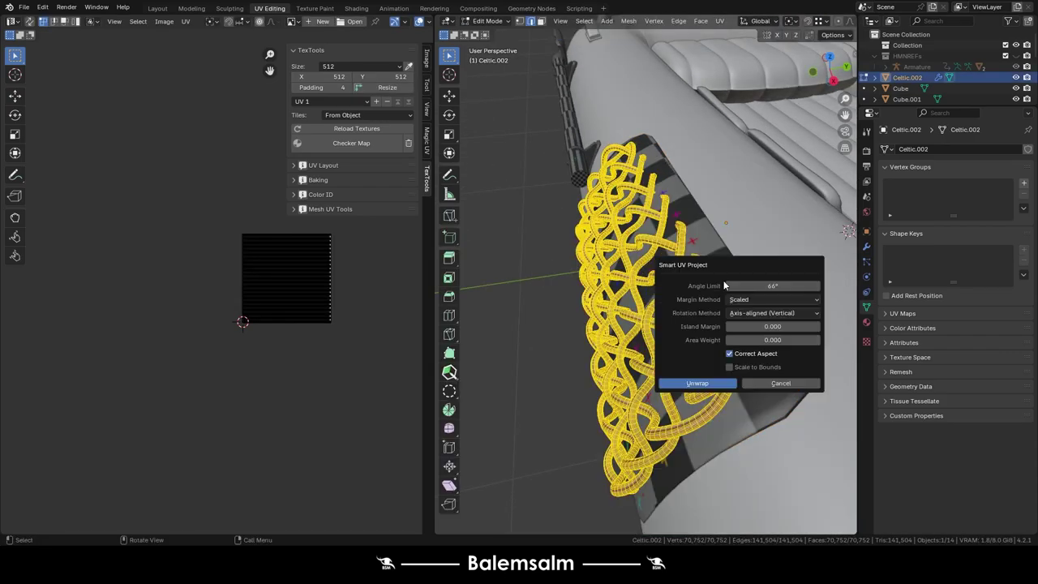
key("Return")
key("Tab")
mouse_move(724, 280)
middle_mouse_down()
mouse_move(595, 312)
mouse_move(655, 319)
middle_mouse_up()
Smart UV Project the long rail cylinder.
left_click(560, 268, "shift")
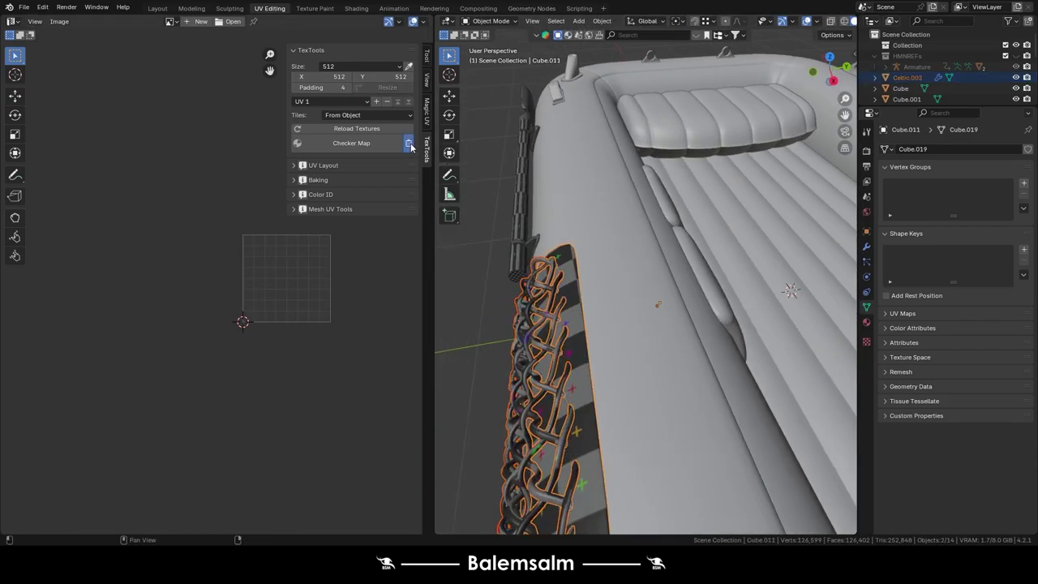
mouse_move(527, 276)
middle_mouse_down()
mouse_move(565, 290)
mouse_move(567, 324)
mouse_move(582, 334)
middle_mouse_up()
left_click(568, 324)
key("Tab")
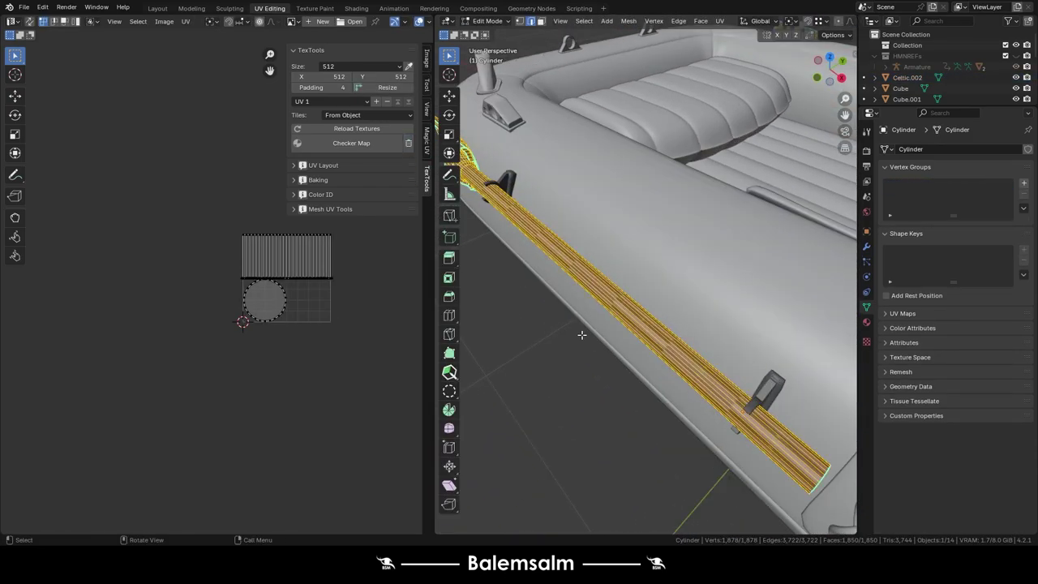
key("u")
left_click(584, 335)
Cap the rail's open end with a Grid Fill.
left_click(598, 430)
mouse_move(597, 430)
middle_mouse_down()
mouse_move(637, 336)
mouse_move(787, 359)
middle_mouse_up()
scroll(702, 362, "up", 3)
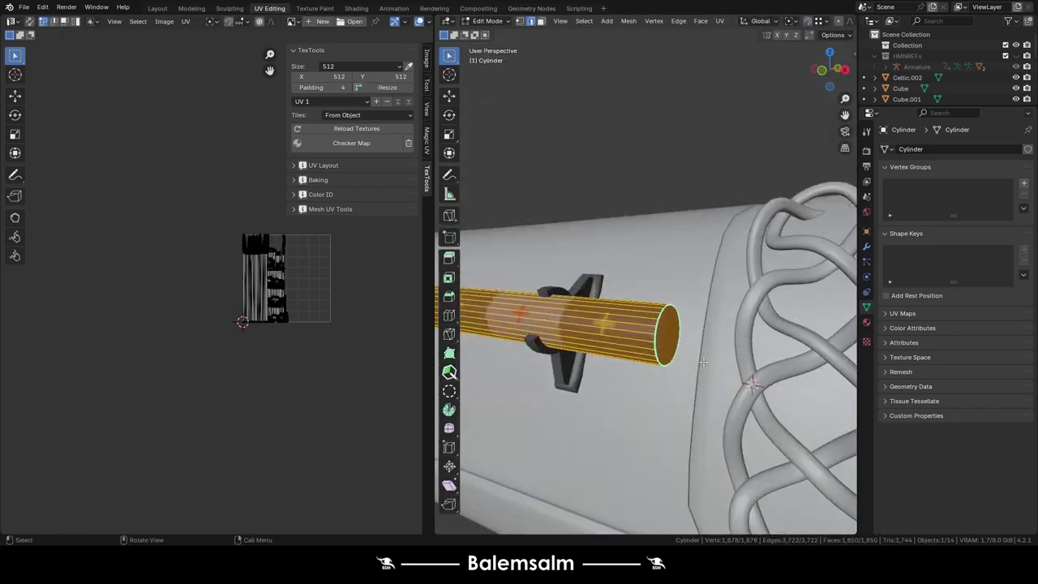
left_click(630, 304)
key("x")
mouse_move(703, 361)
middle_mouse_down()
mouse_move(630, 304)
mouse_move(576, 470)
middle_mouse_up()
left_click(661, 304)
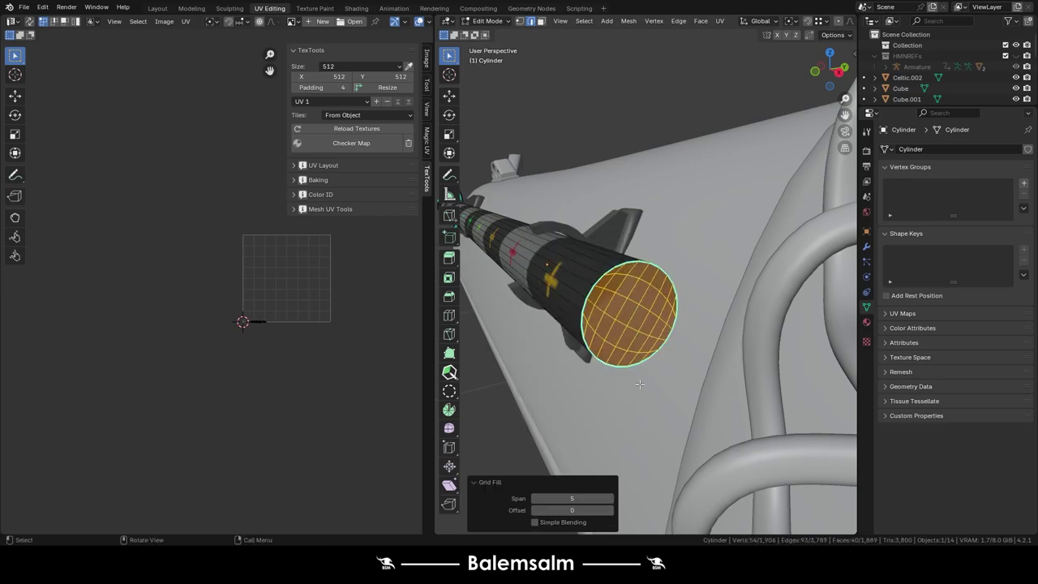
Select the entire capped cylinder and Smart UV Project it again.
middle_click_drag(639, 384, 647, 261)
key("a")
left_click(634, 271)
key("u")
left_click(634, 268)
left_click(618, 332)
Smart UV Project the small clip on the rail and save the file.
left_click(647, 261)
scroll(652, 245, "up", 3)
key("u")
left_click(650, 301)
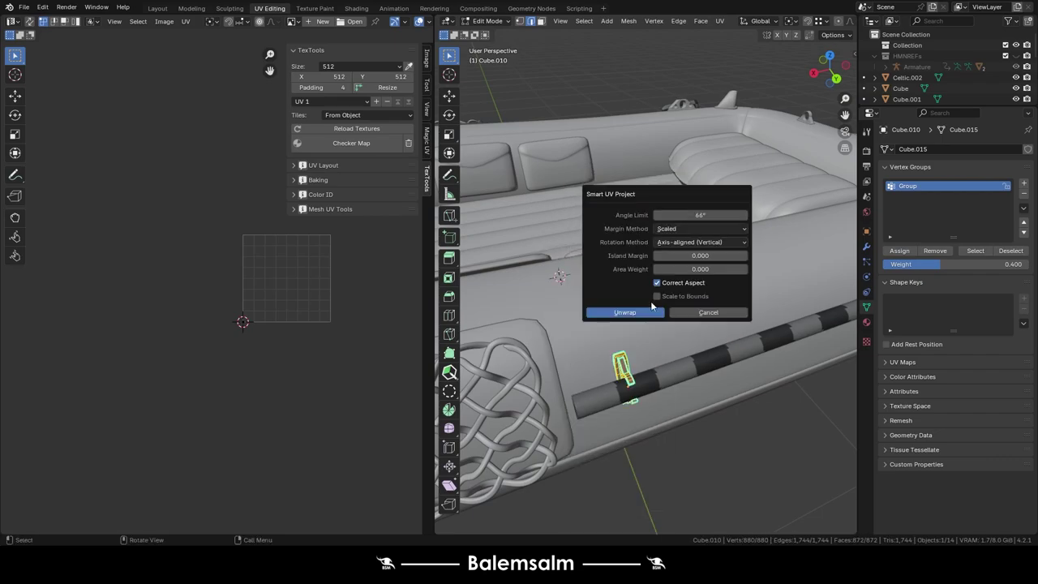
left_click(649, 311)
middle_click_drag(650, 308, 686, 312)
key("Tab")
left_click(658, 319)
key("ctrl+s")
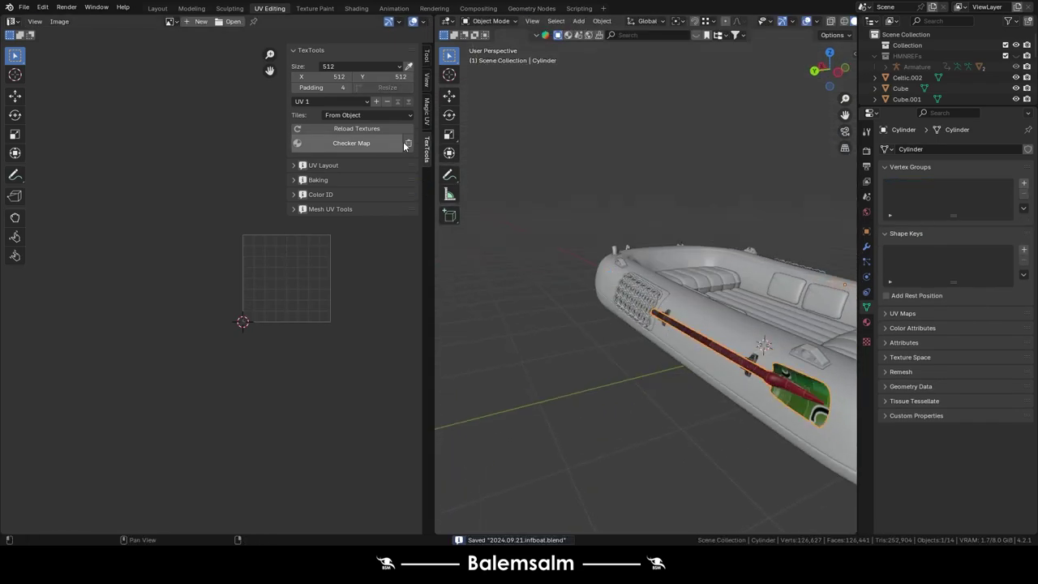
Smart UV Project the floor piece inside the boat.
middle_click_drag(567, 308, 636, 311)
left_click(773, 279)
scroll(702, 139, "up", 5)
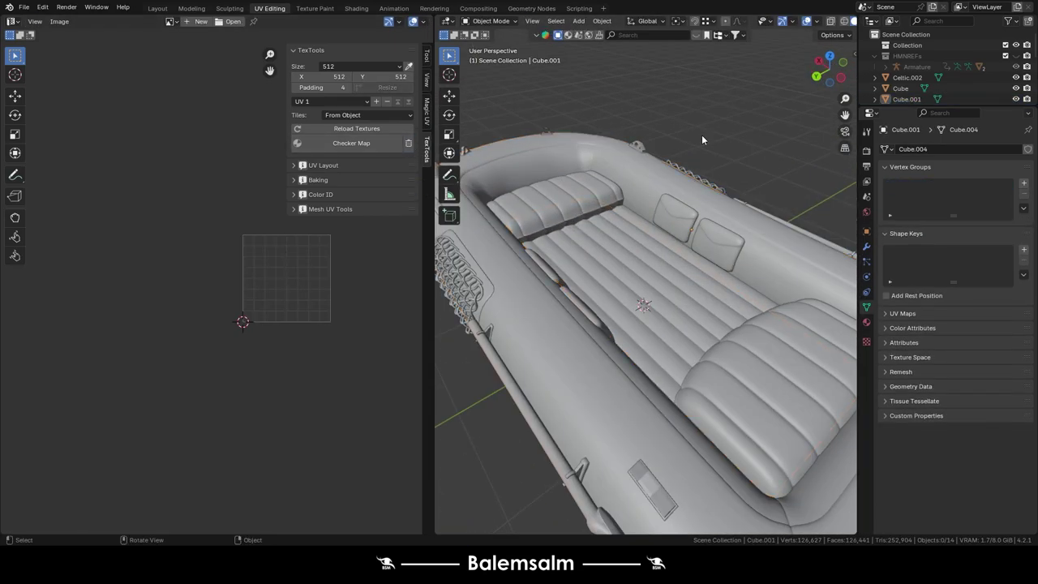
scroll(704, 340, "up", 5)
left_click(704, 339)
middle_click_drag(704, 340, 754, 232)
key("Tab")
key("u")
left_click(745, 230)
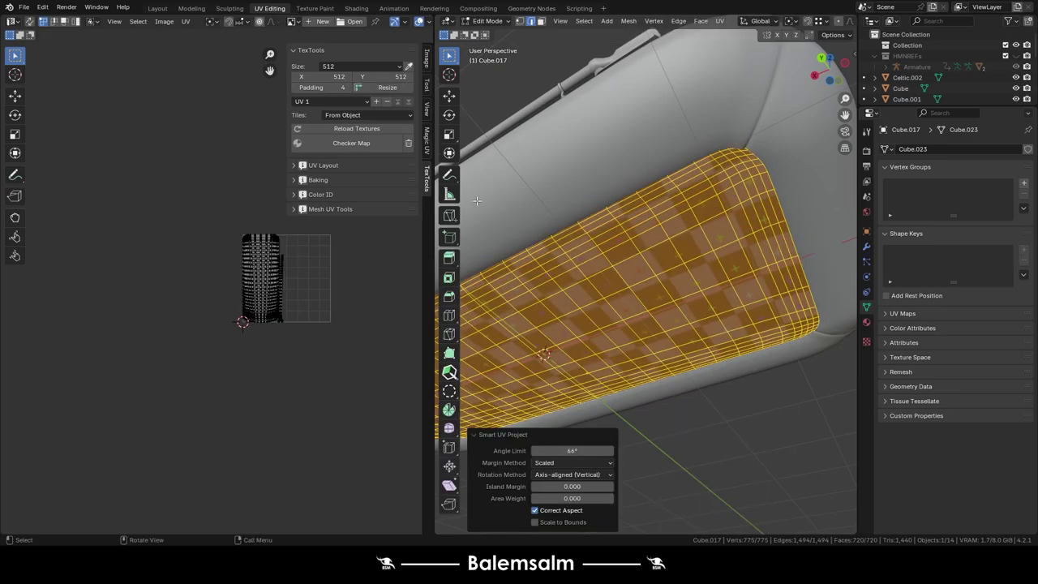
key("Tab")
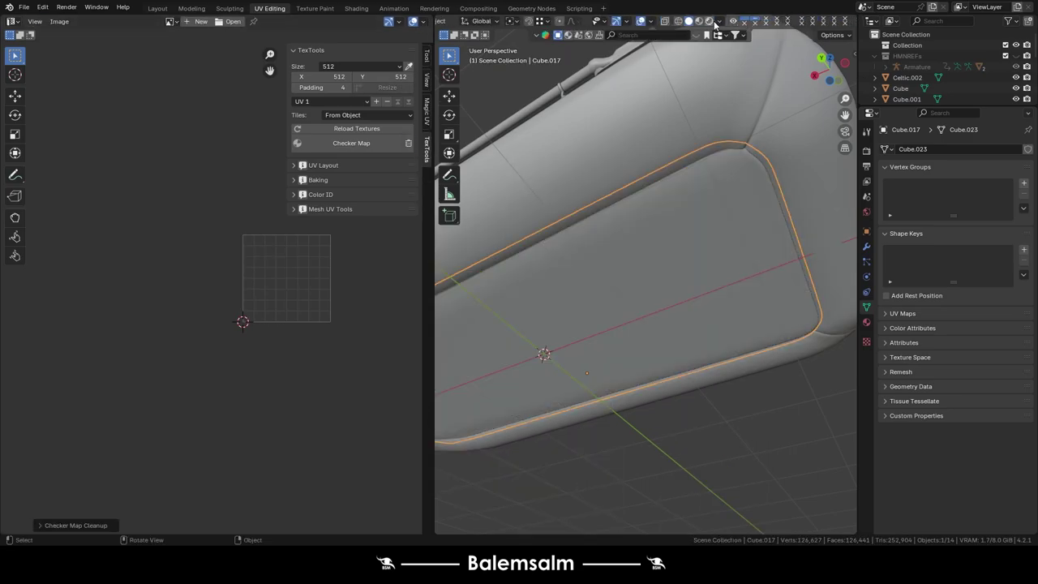
Turn on the Face Orientation overlay to check the floor piece's normals.
left_click(716, 22)
left_click(651, 22)
left_click(617, 214)
key("Tab")
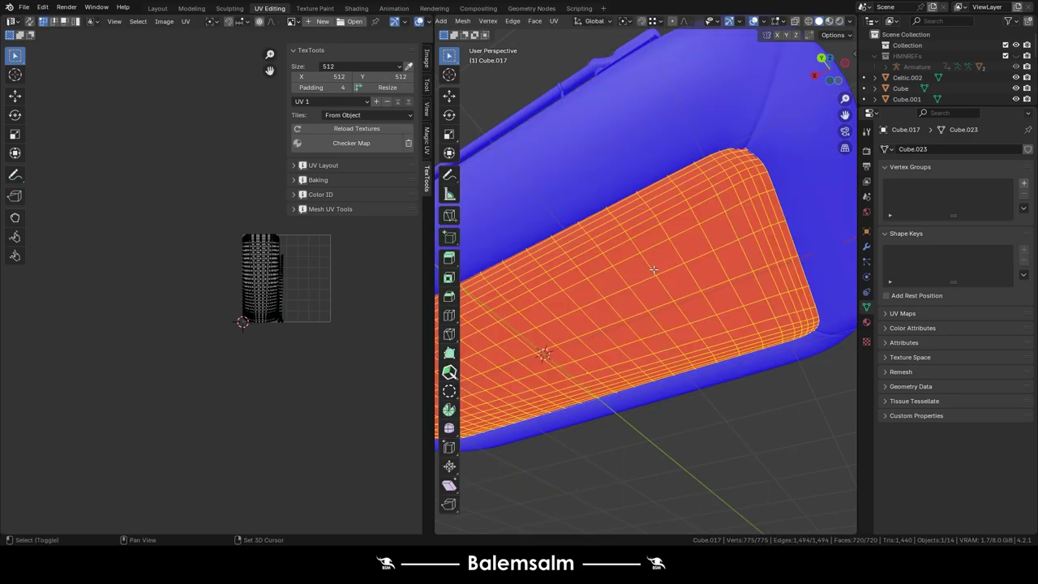
key("Tab")
scroll(653, 270, "down", 5)
scroll(645, 336, "up", 5)
Inspect Cube.014, turn Face Orientation off, and return to the Layout workspace.
left_click(644, 336)
key("Tab")
scroll(661, 282, "down", 5)
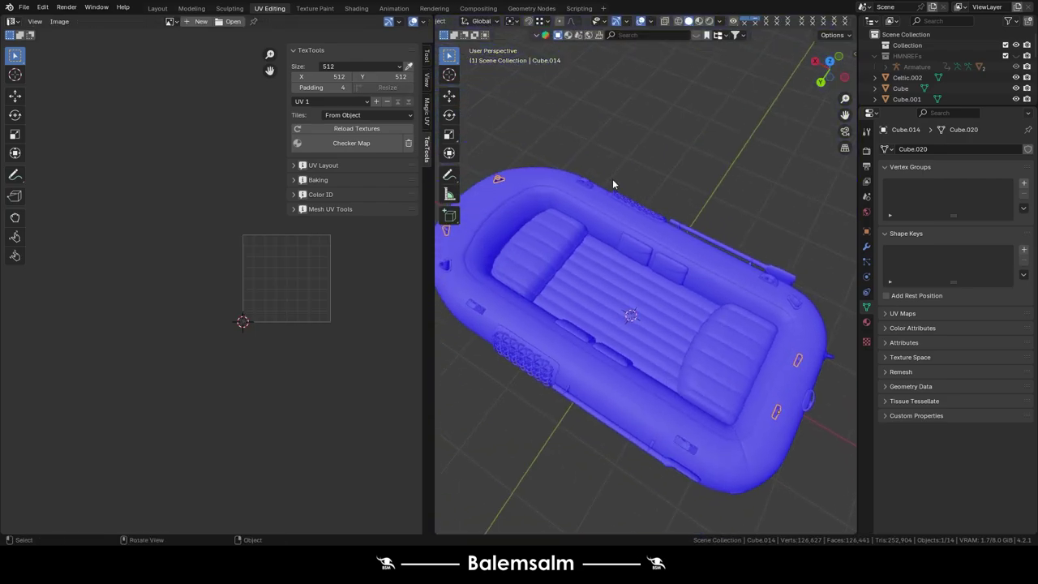
scroll(641, 174, "down", 3)
middle_click_drag(670, 167, 649, 129)
left_click(651, 22)
left_click(587, 212)
left_click(157, 9)
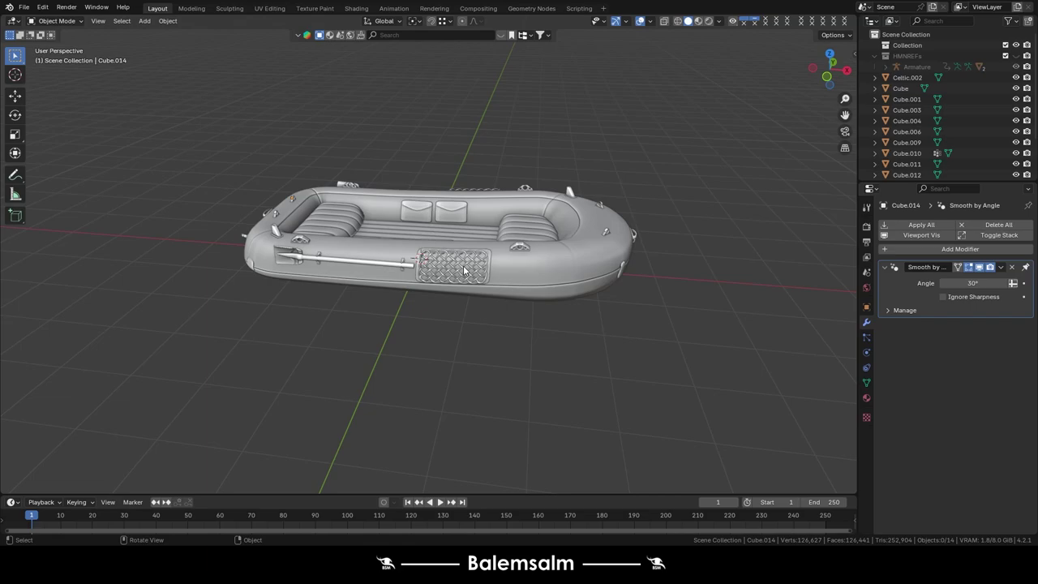
Create a new material for the boat hull and hide the hull.
left_click(367, 216)
mouse_move(428, 254)
middle_mouse_down()
mouse_move(591, 336)
mouse_move(730, 365)
middle_mouse_up()
left_click(590, 335)
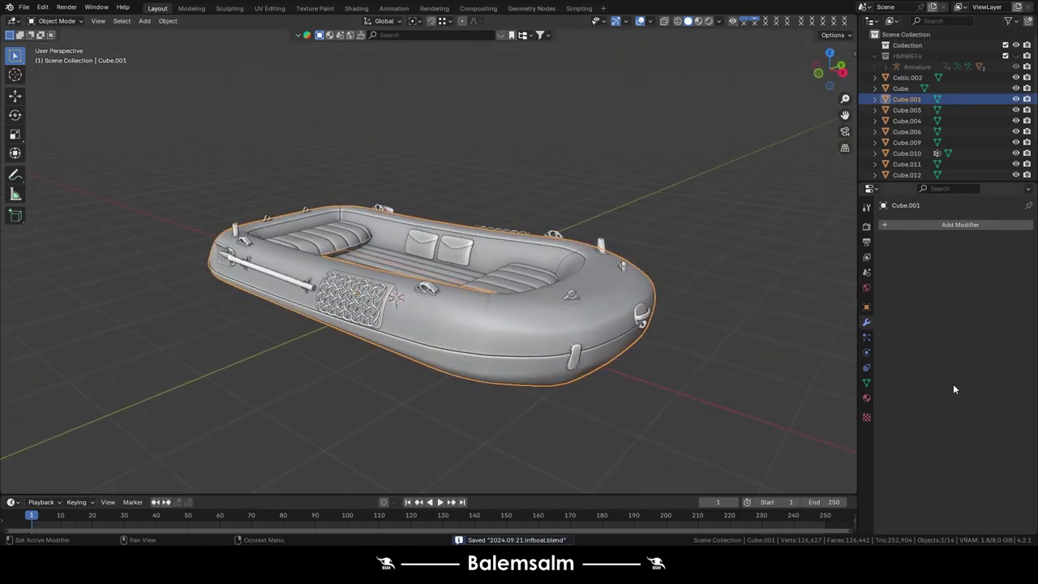
left_click(929, 274)
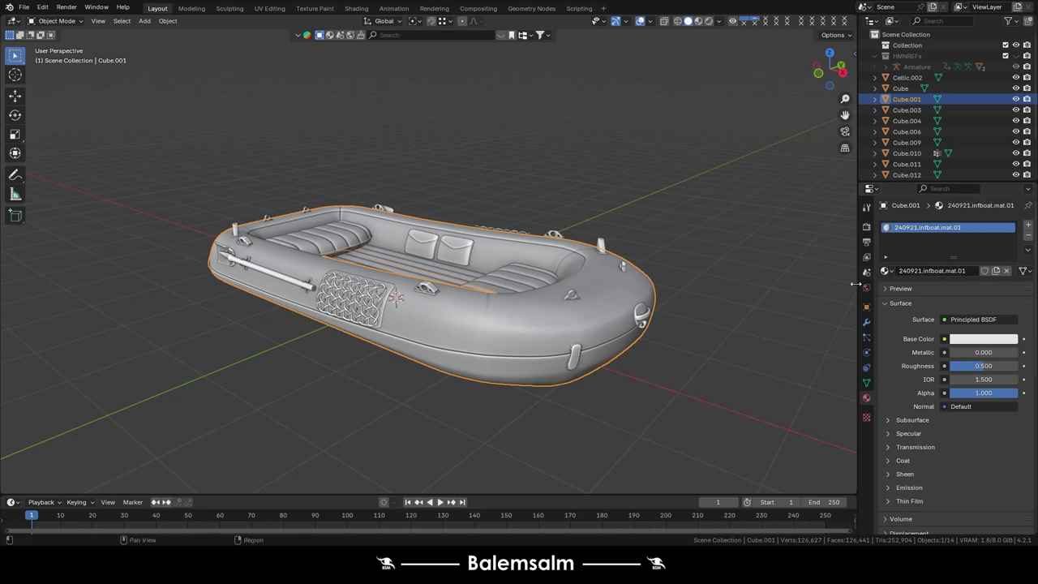
key("h")
Replace the cushions' shared material with a fresh numbered 240921.infboat material, then hide them.
left_click(685, 285)
double_click(950, 270)
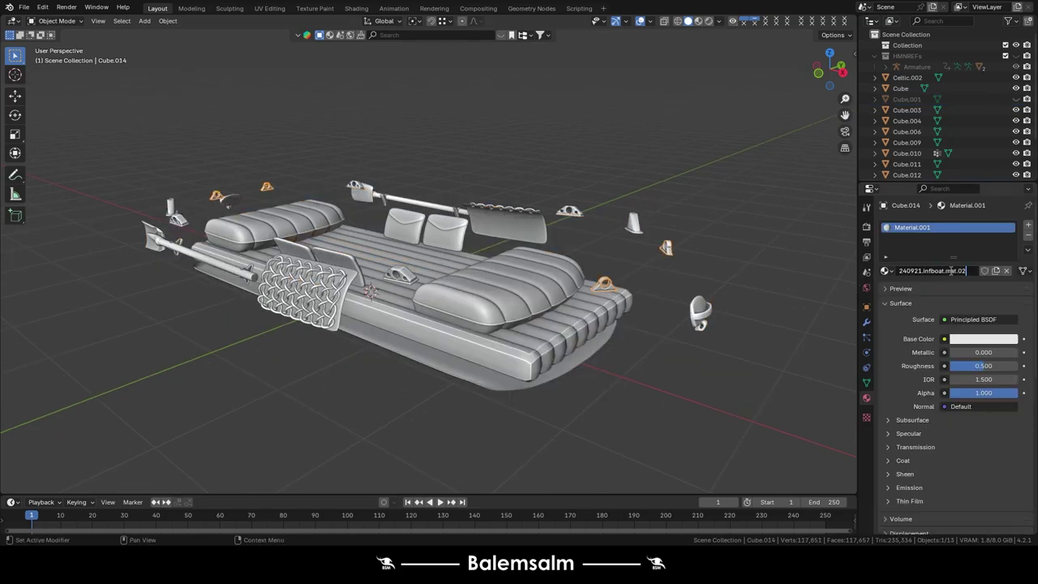
left_click(900, 88)
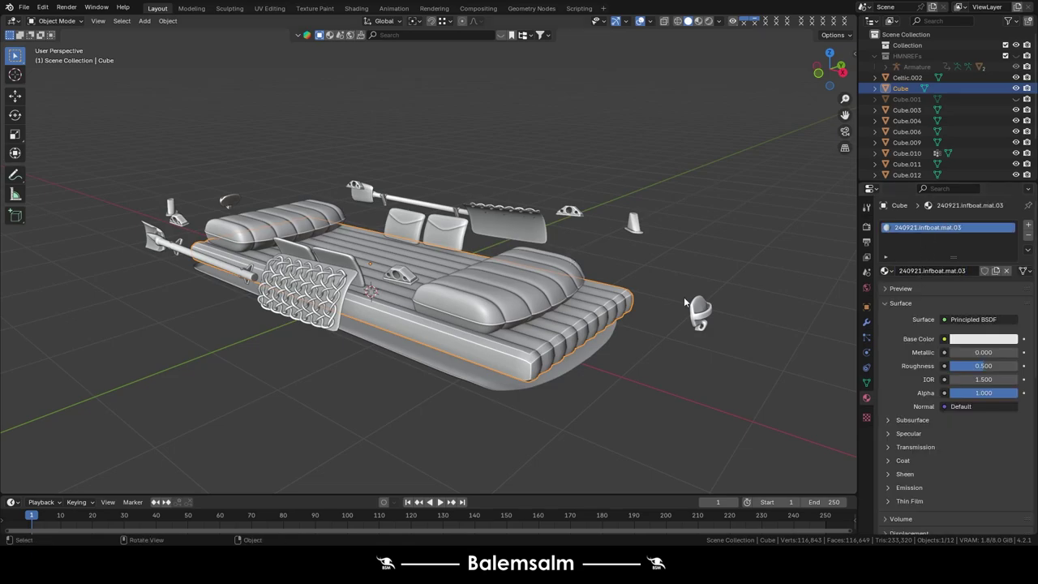
key("h")
left_click(527, 292)
double_click(946, 270)
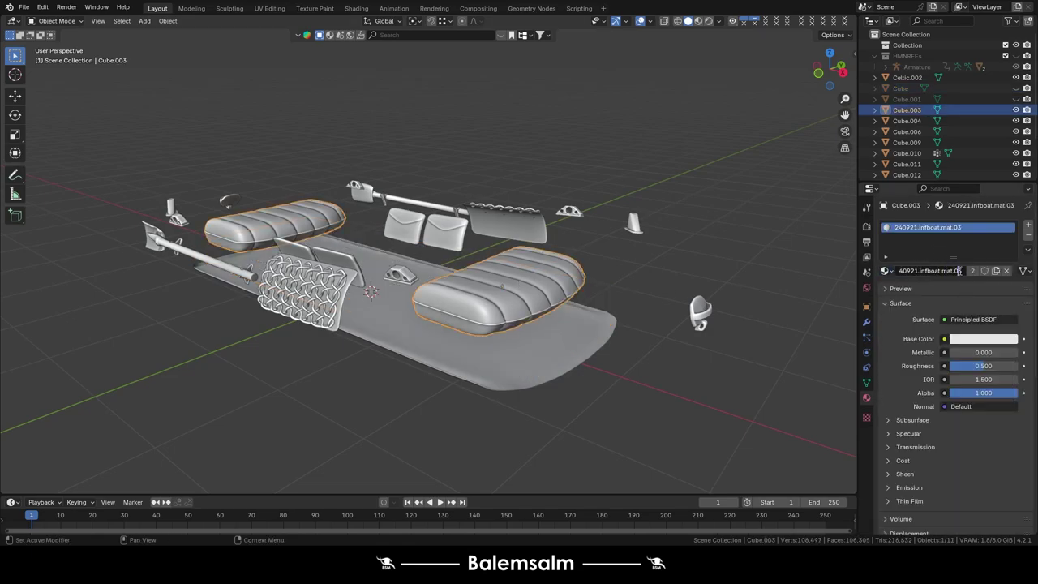
left_click(1005, 270)
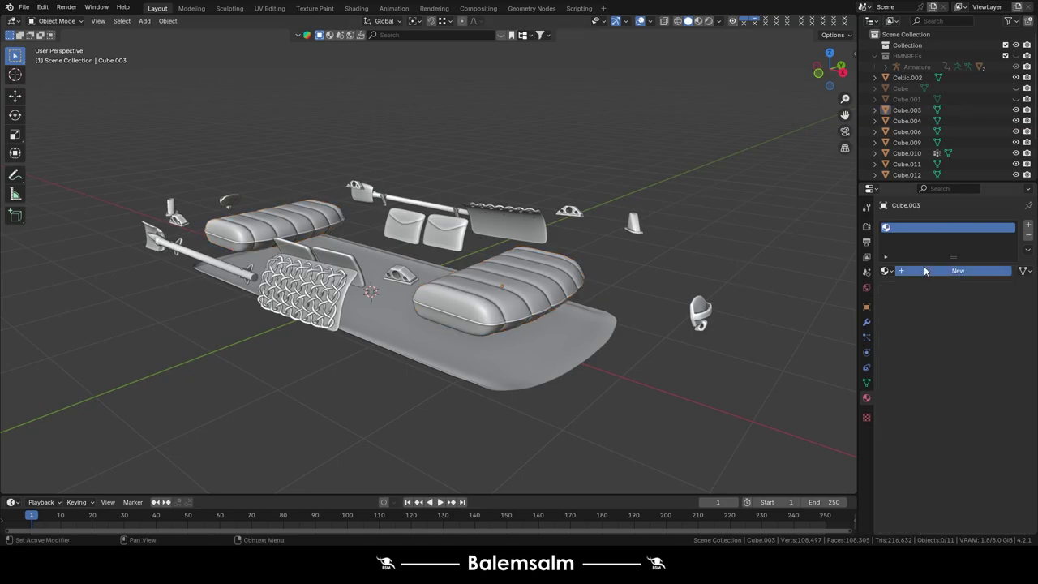
left_click(942, 270)
double_click(941, 270)
type("240921.infboat.mat.03")
key("h")
Give the floor piece and Celtic.002 knot panels (240921.infboat.mat.06) numbered materials, hiding each.
left_click(482, 331)
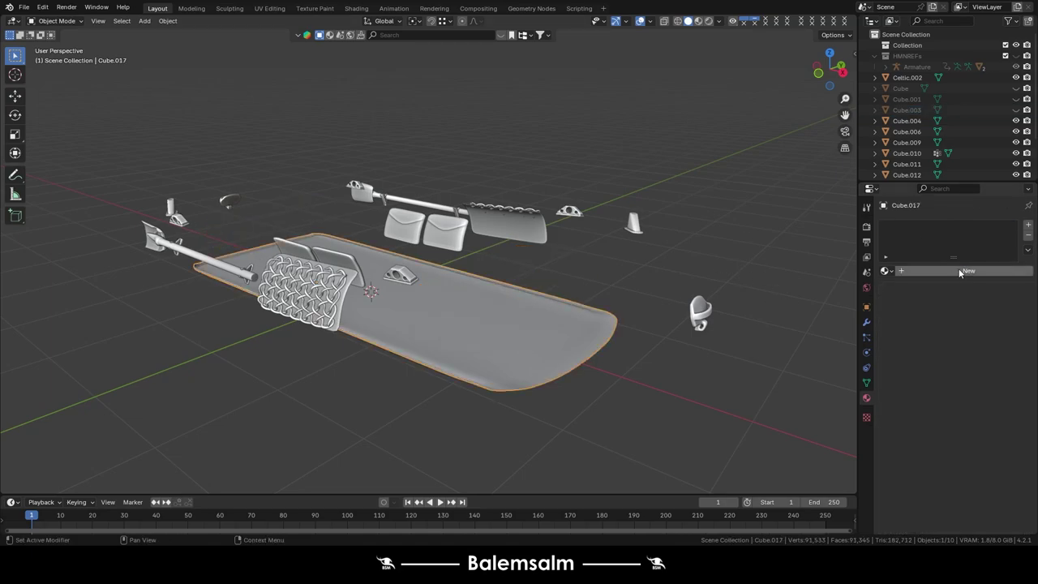
double_click(947, 271)
type("240921.infboat.mat.03")
key("h")
left_click(327, 279)
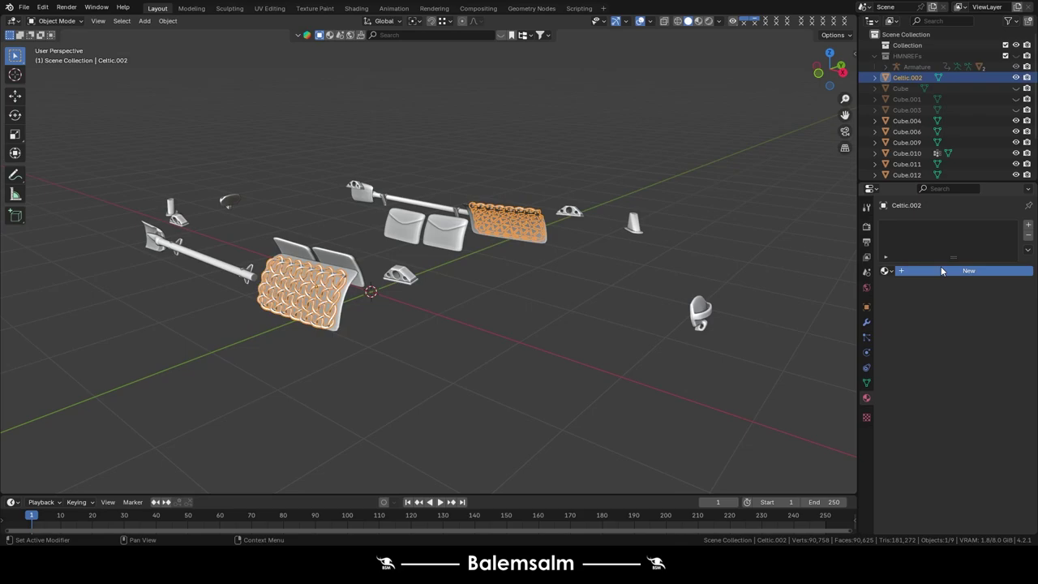
left_click(942, 271)
double_click(941, 270)
type("240921.infboat.mat.06")
key("h")
Give Cube.009 a new material named 240921.infboat.mat.07 and hide it.
left_click(699, 312)
left_click(941, 271)
double_click(942, 271)
type("240921.infboat.mat.07")
key("Return")
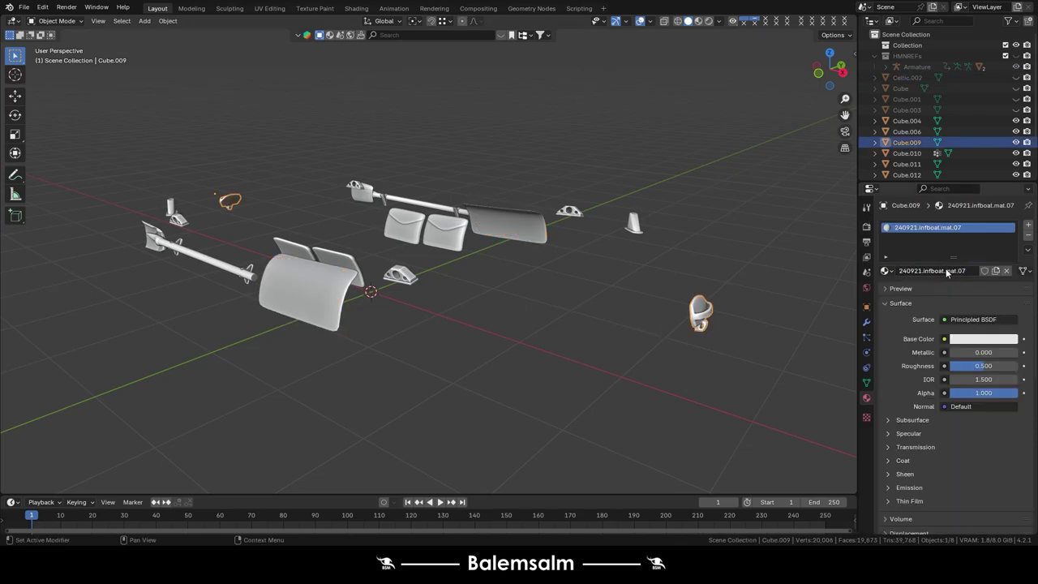
key("h")
Rename the Cube.012 and Cube.004 materials, then hide the bags and panels object.
left_click(629, 231)
double_click(937, 270)
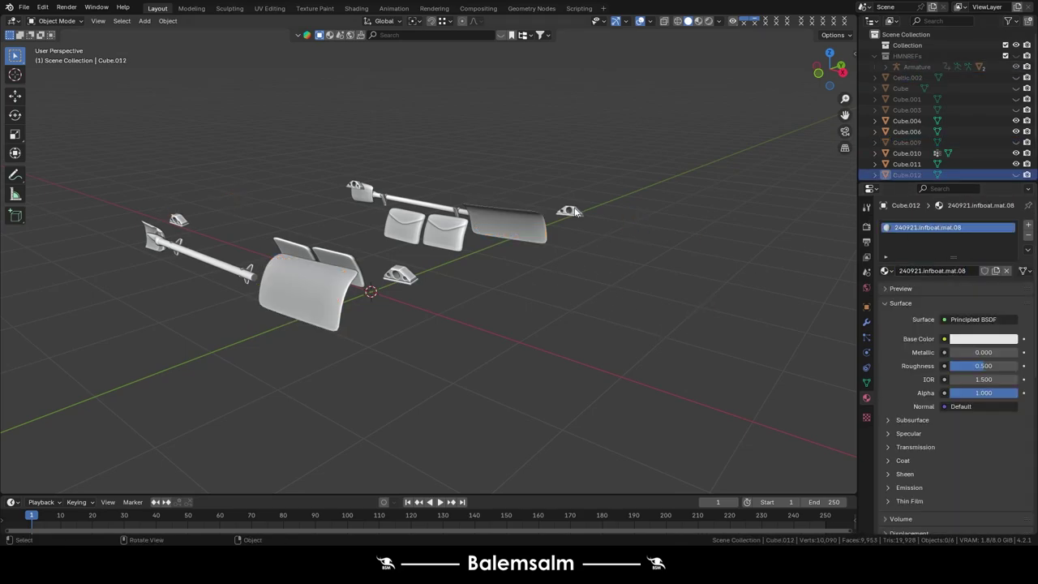
left_click(569, 211)
double_click(934, 271)
left_click(465, 261)
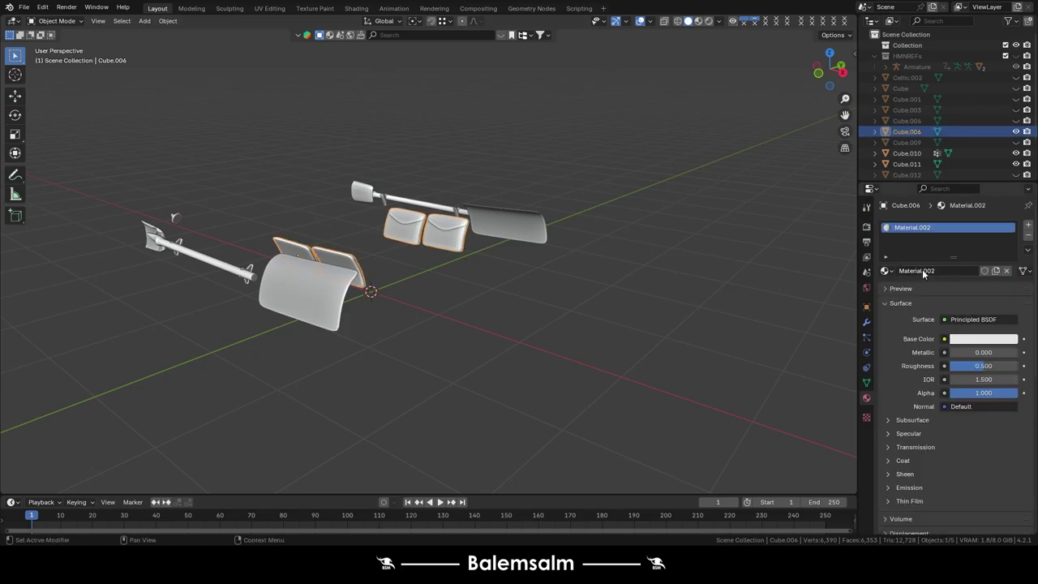
key("h")
Rename materials for the oars, Cube.011 (240921.infboat.mat.12) and Cube.010 (240921.infboat.mat.13), hiding each.
left_click(417, 205)
double_click(922, 270)
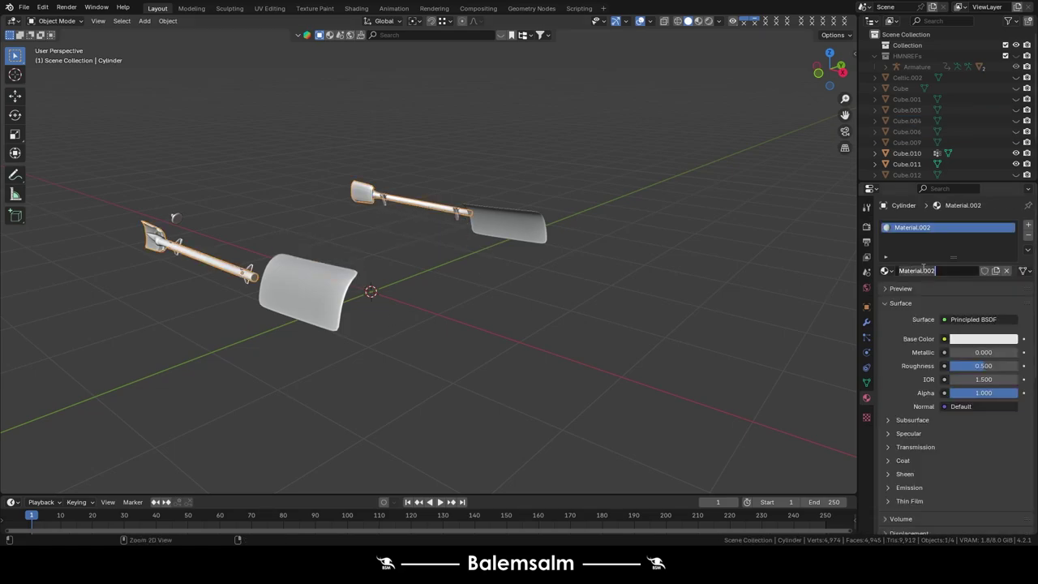
key("h")
left_click(907, 164)
double_click(929, 270)
type("240921.infboat.mat.10")
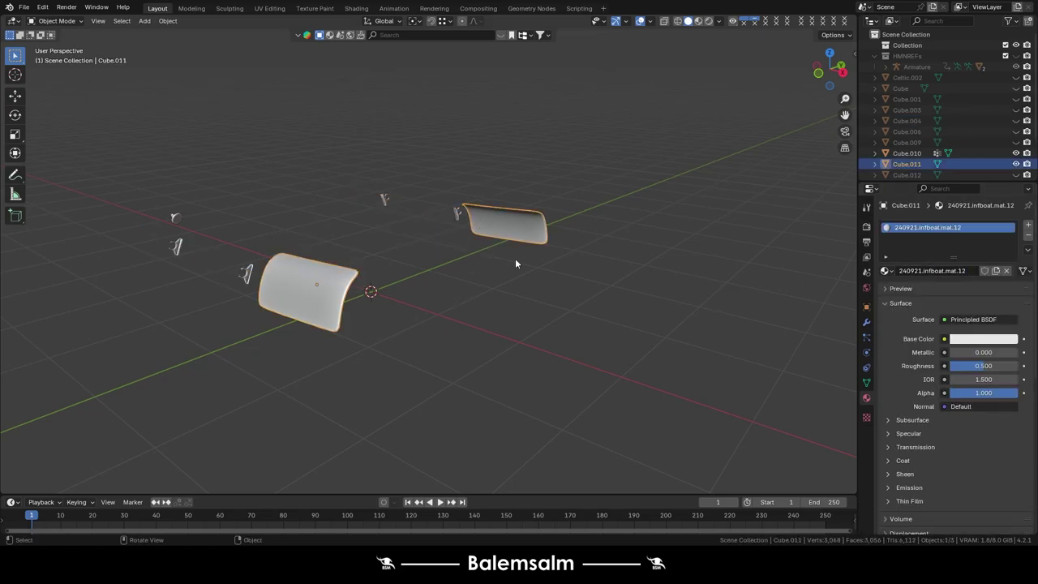
key("h")
left_click(906, 152)
double_click(922, 270)
type("240921.infboat.mat.10")
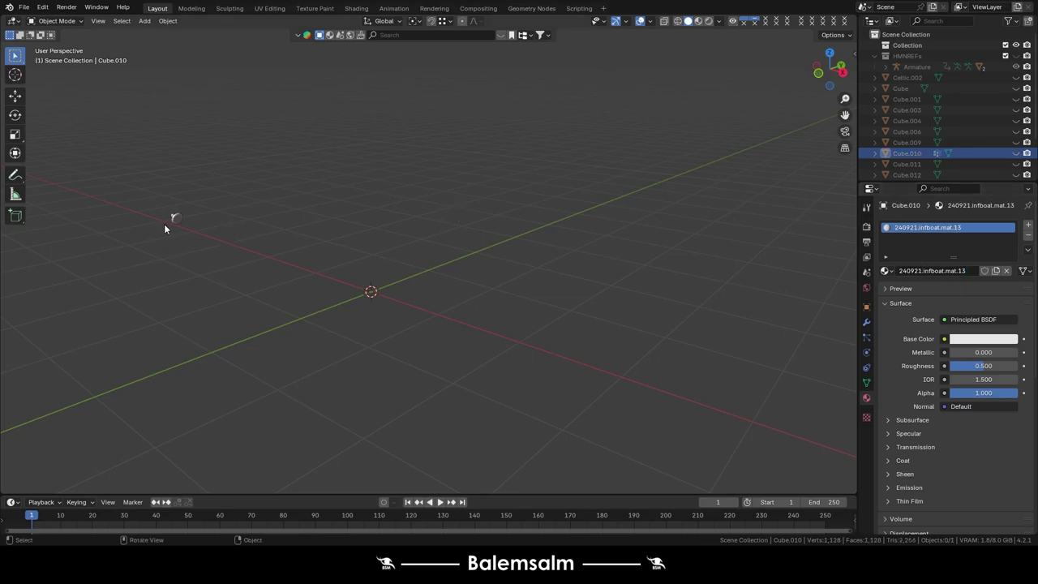
Rename the small fitting Cube.016's material with the numbered infboat name.
left_click(176, 217)
double_click(933, 270)
type("240921.infboat.mat.")
In the UV Editing workspace, frame the small fitting and enter Edit Mode with the selection cleared.
left_click(269, 8)
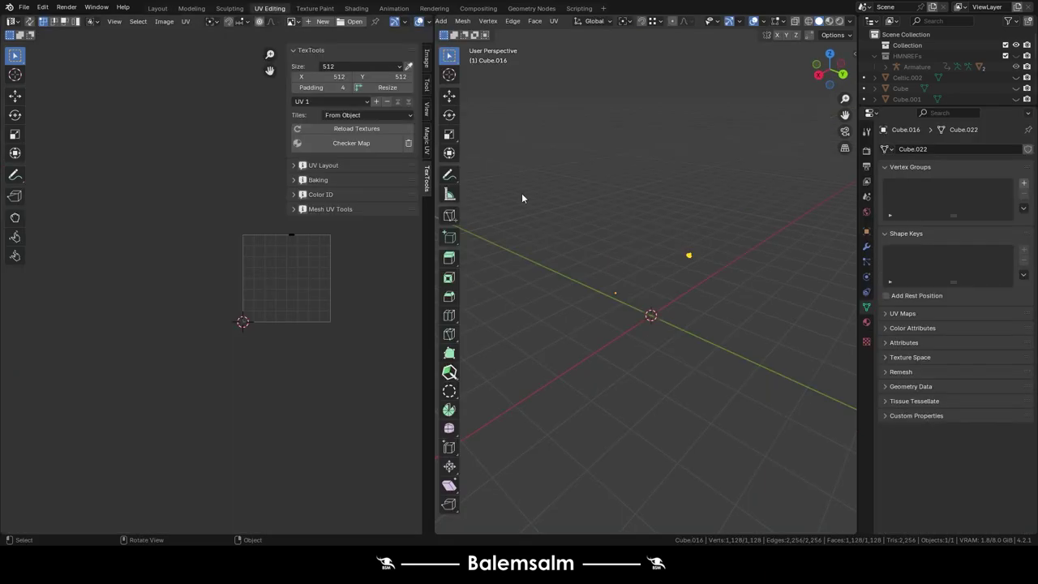
key("KP_Decimal")
key("Tab")
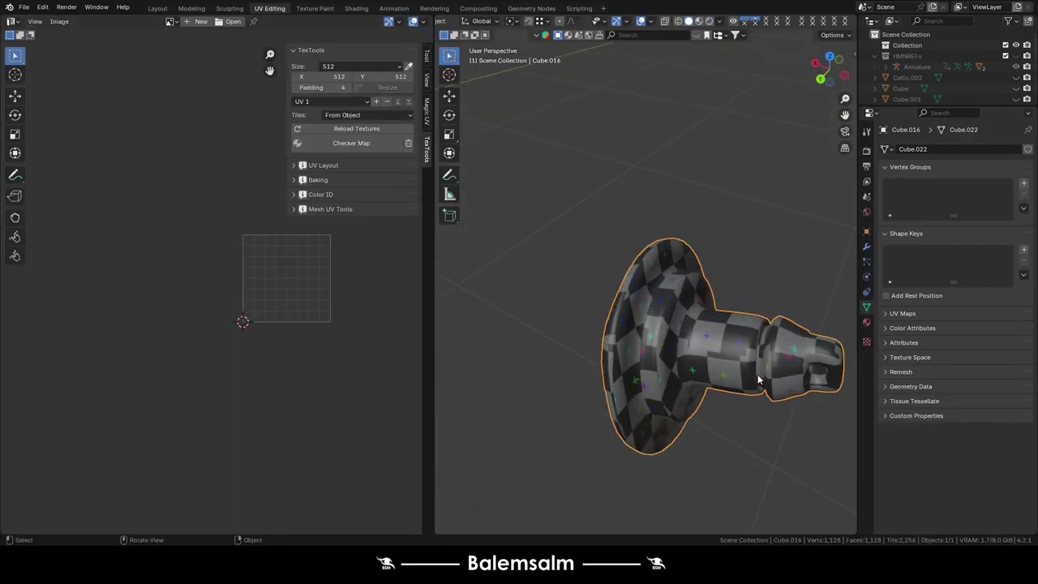
key("Tab")
scroll(758, 379, "up", 5)
key("alt+a")
Select several edge loops around the fitting and mark them as UV seams.
scroll(654, 303, "up", 1)
scroll(654, 303, "up", 3)
left_click(654, 303, "alt")
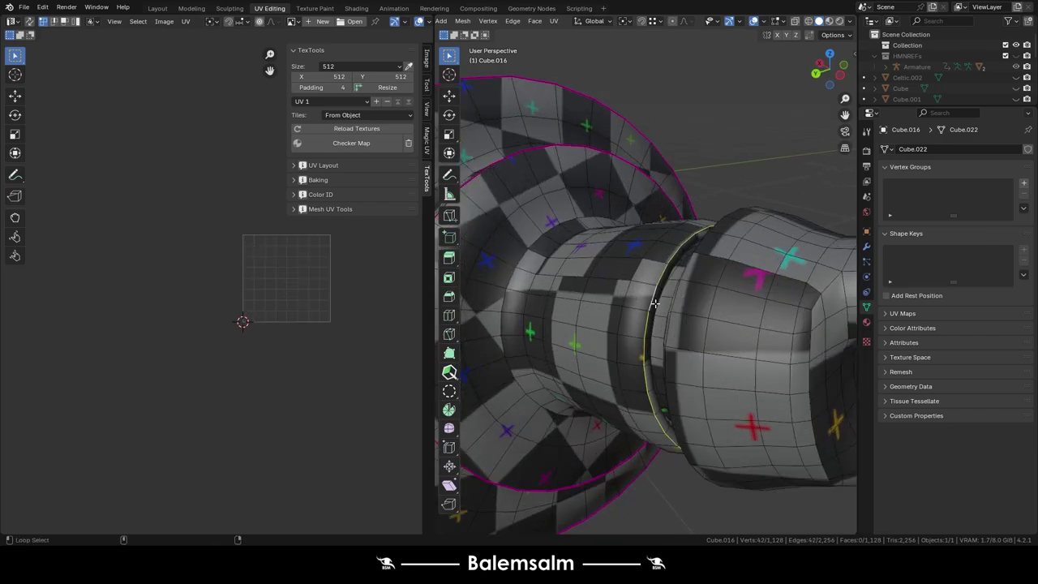
mouse_move(654, 304)
middle_mouse_down()
mouse_move(698, 333)
mouse_move(595, 340)
middle_mouse_up()
left_click(698, 332, "alt+shift")
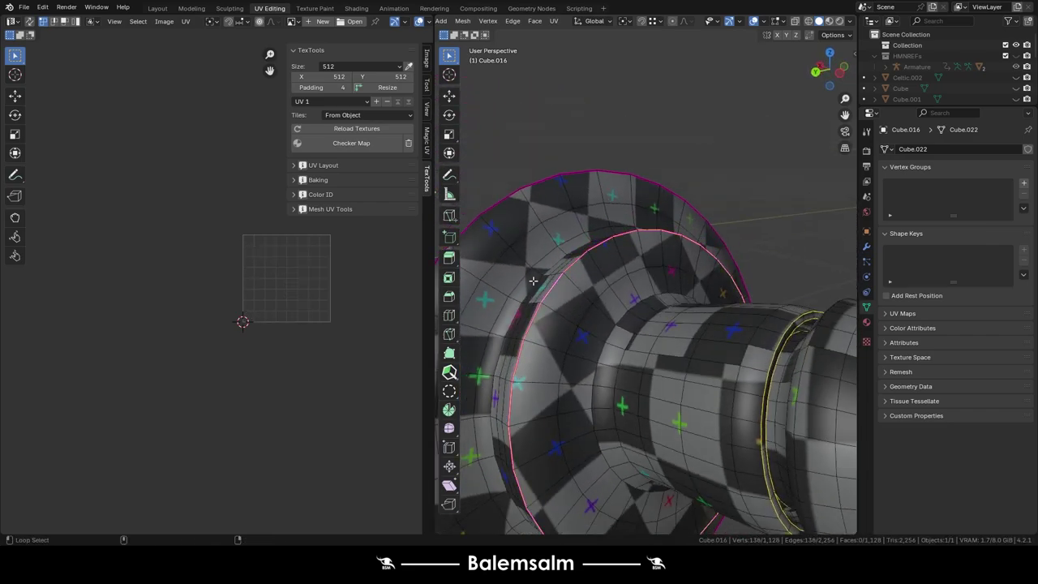
mouse_move(533, 281)
middle_mouse_down()
mouse_move(644, 290)
mouse_move(716, 281)
mouse_move(664, 292)
mouse_move(757, 312)
mouse_move(712, 199)
mouse_move(635, 265)
mouse_move(653, 306)
mouse_move(637, 308)
middle_mouse_up()
left_click(644, 289, "alt+shift")
key("alt+a")
Mark seams on the opposite-side loop and a vertical loop, then return to Object Mode.
left_click(665, 292, "alt")
key("alt+z")
left_click(634, 265, "alt")
key("alt+z")
key("Tab")
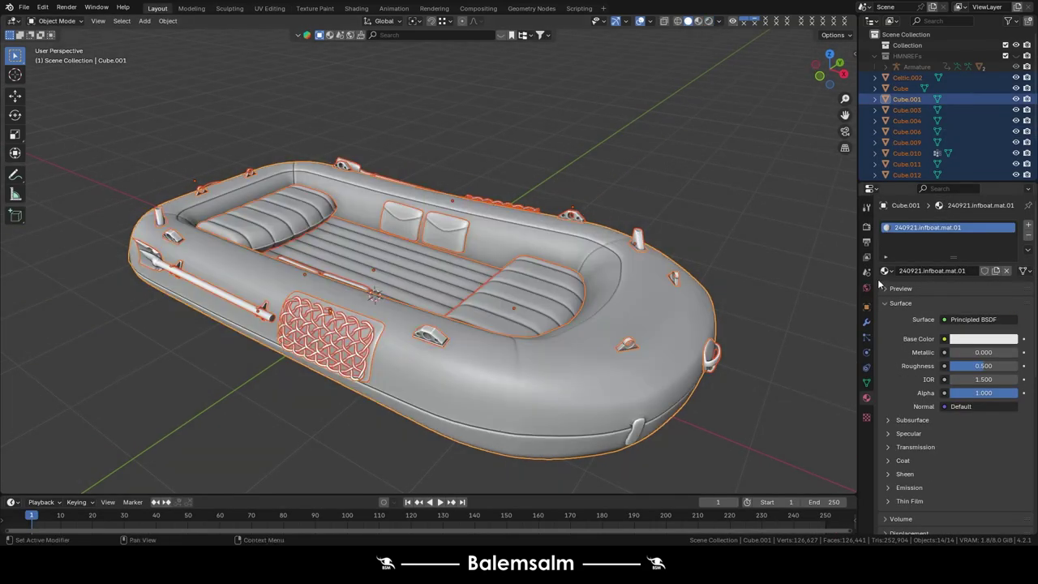
Enable Raytracing in Render Properties, then orbit and zoom out to show the whole textured boat.
left_click(866, 226)
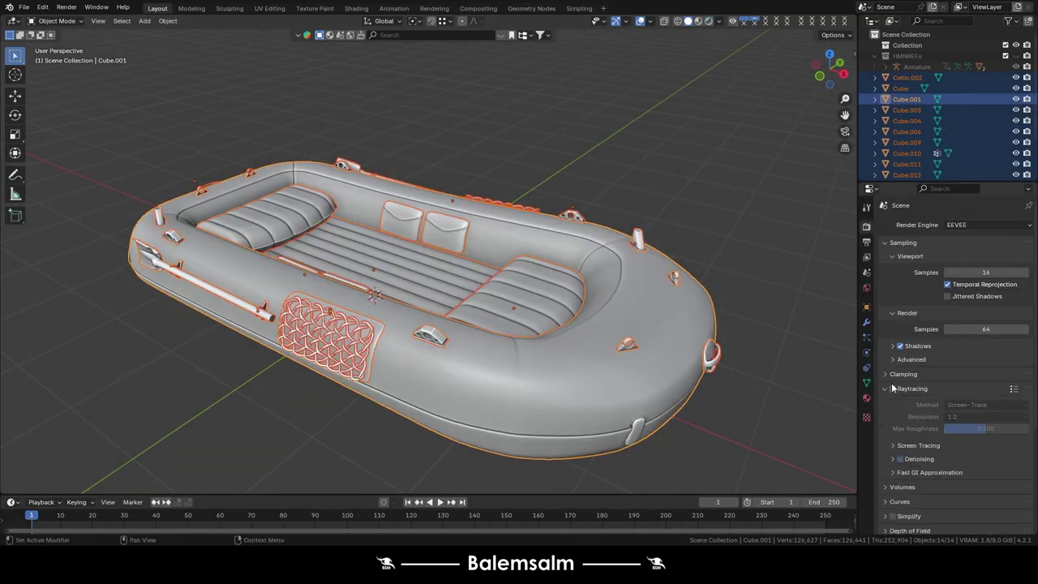
left_click(698, 21)
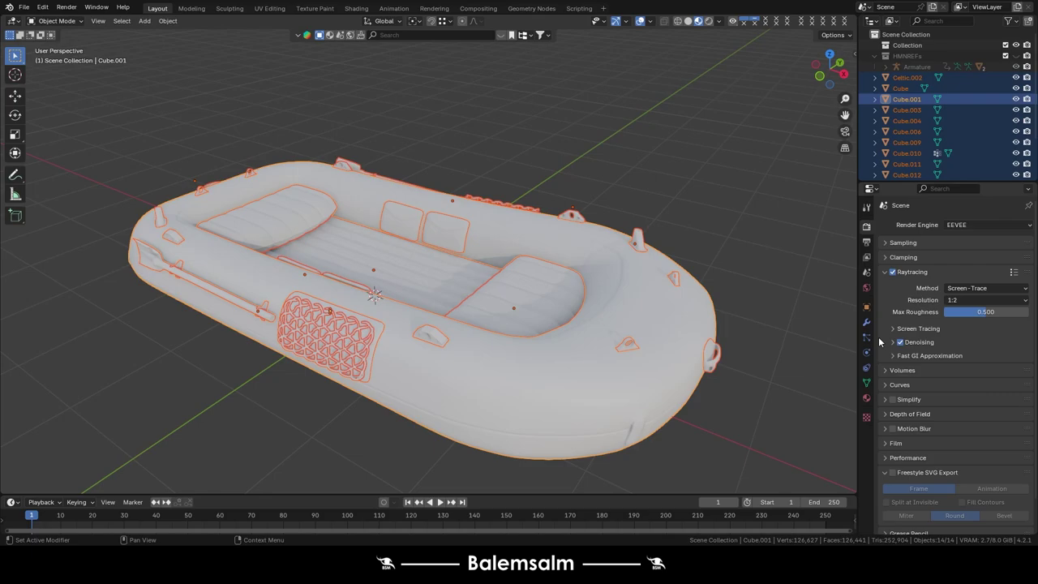
middle_click_drag(456, 179, 577, 136)
scroll(576, 136, "down", 4)
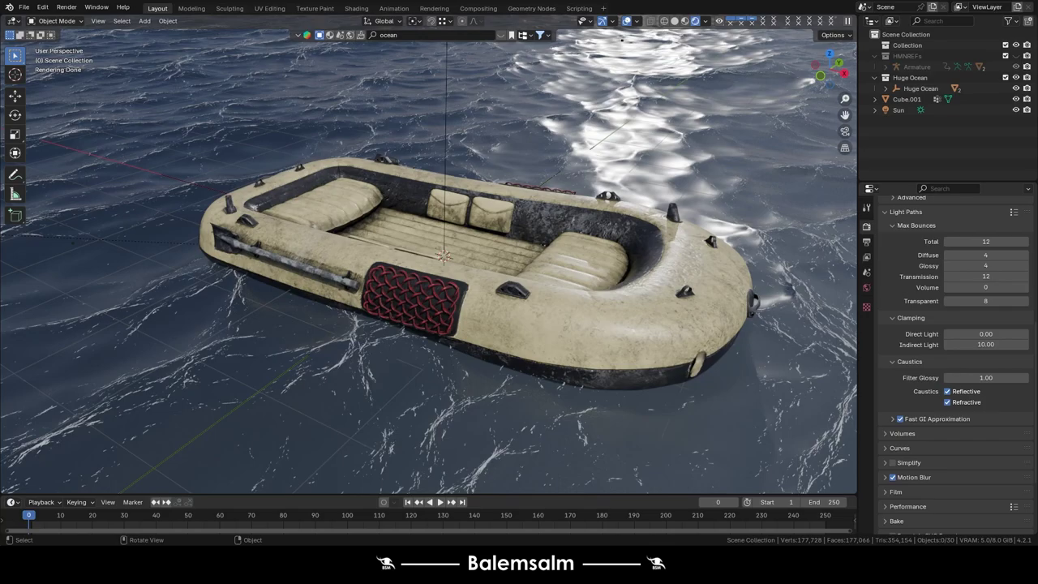
left_click(586, 270)
mouse_move(586, 271)
middle_mouse_down()
mouse_move(538, 266)
mouse_move(549, 256)
mouse_move(418, 281)
middle_mouse_up()
scroll(418, 282, "up", 4)
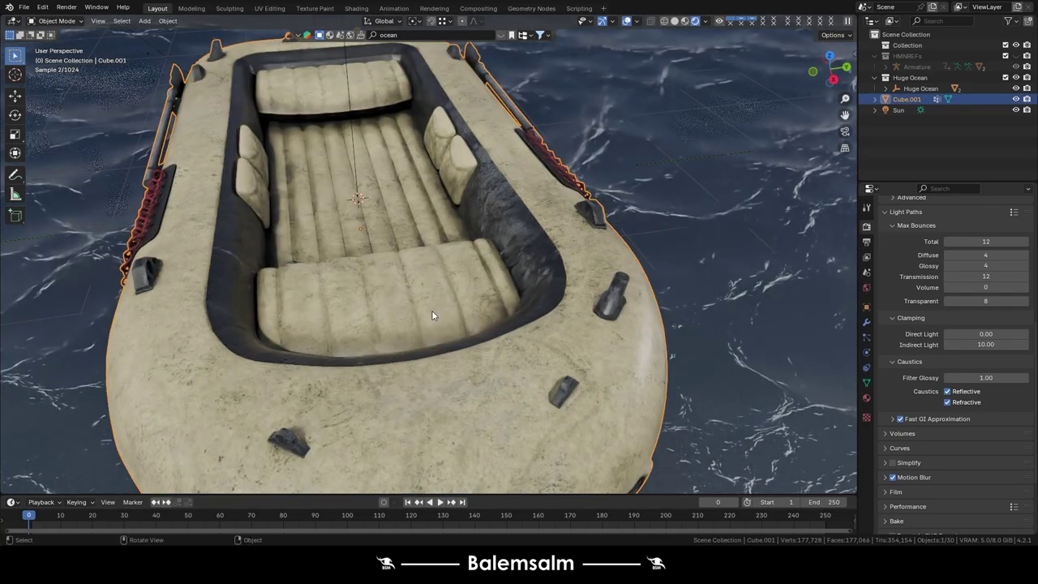
mouse_move(440, 326)
middle_mouse_down()
mouse_move(324, 313)
mouse_move(407, 330)
mouse_move(388, 260)
middle_mouse_up()
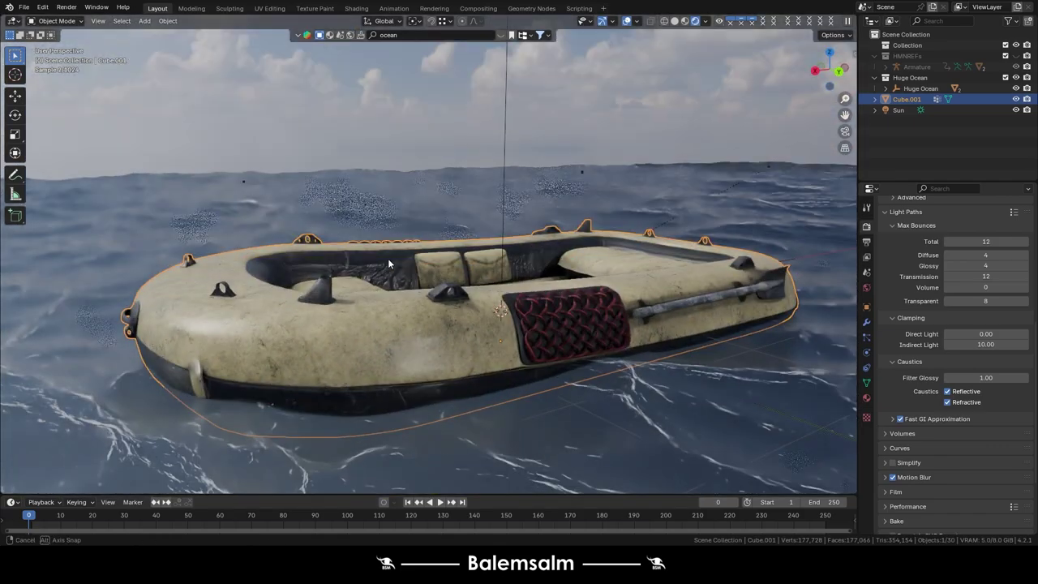
left_click(474, 144)
mouse_move(519, 241)
middle_mouse_down()
mouse_move(387, 268)
mouse_move(421, 316)
mouse_move(484, 345)
middle_mouse_up()
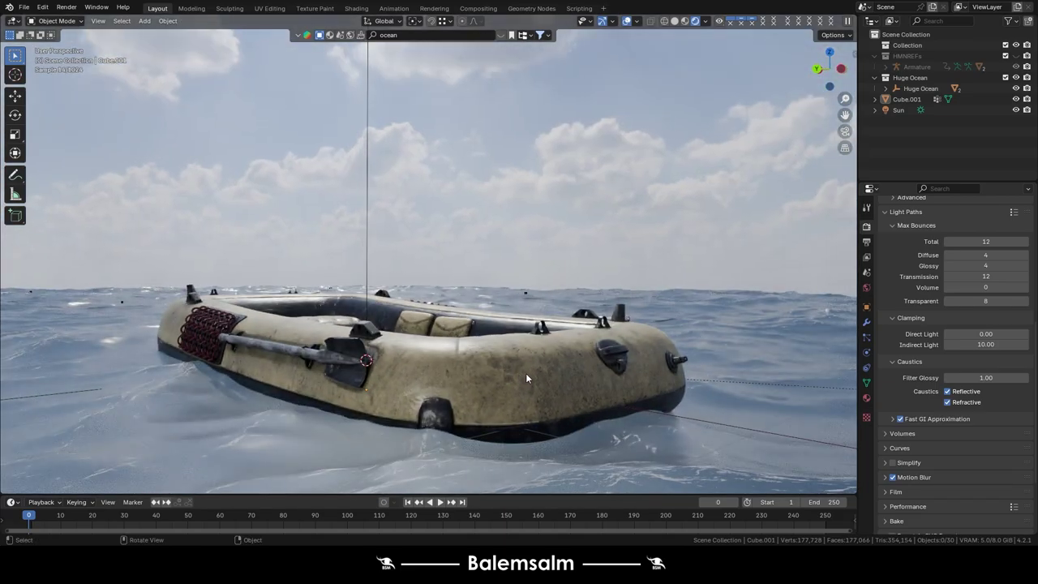
middle_click_drag(525, 373, 410, 411)
scroll(450, 398, "up", 3)
middle_click_drag(408, 358, 267, 346)
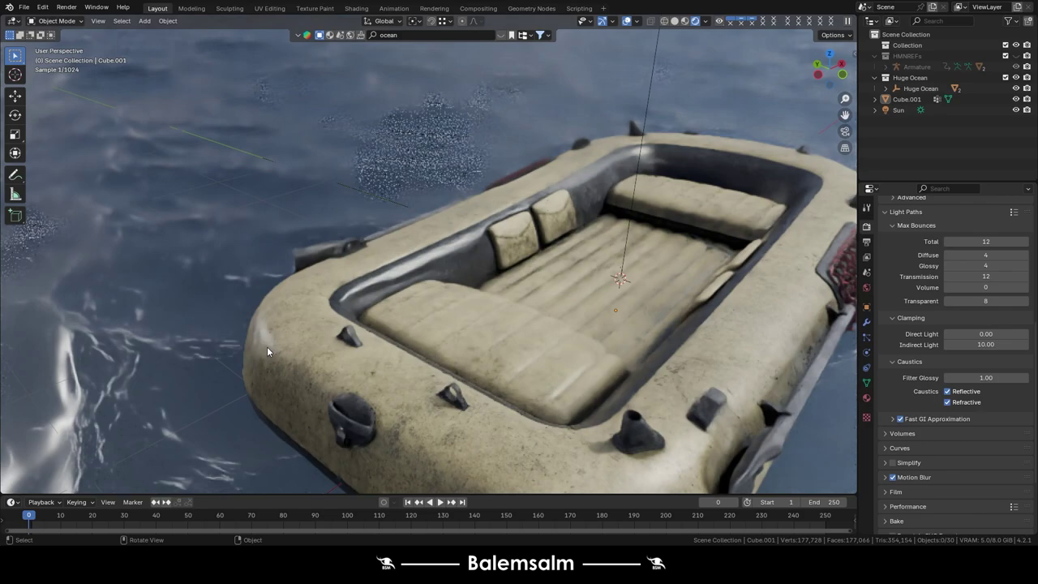
scroll(531, 314, "down", 4)
mouse_move(540, 309)
middle_mouse_down()
mouse_move(565, 305)
mouse_move(361, 283)
mouse_move(510, 241)
mouse_move(482, 263)
middle_mouse_up()
scroll(381, 288, "up", 3)
scroll(510, 238, "down", 2)
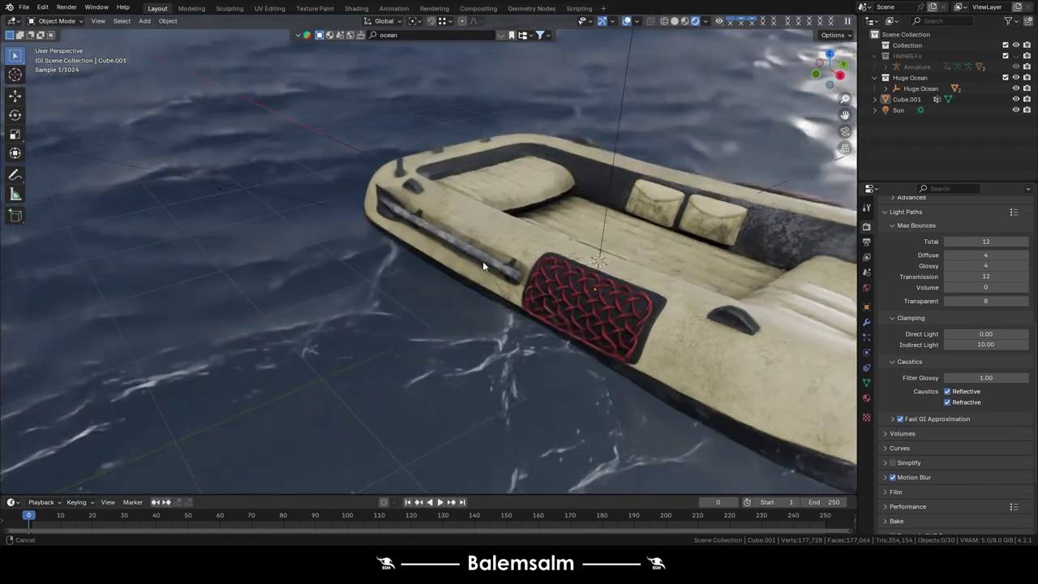
scroll(482, 264, "down", 3)
mouse_move(407, 251)
middle_mouse_down()
mouse_move(468, 259)
mouse_move(398, 264)
mouse_move(411, 278)
mouse_move(431, 253)
mouse_move(460, 280)
mouse_move(474, 259)
mouse_move(442, 302)
middle_mouse_up()
scroll(466, 265, "down", 2)
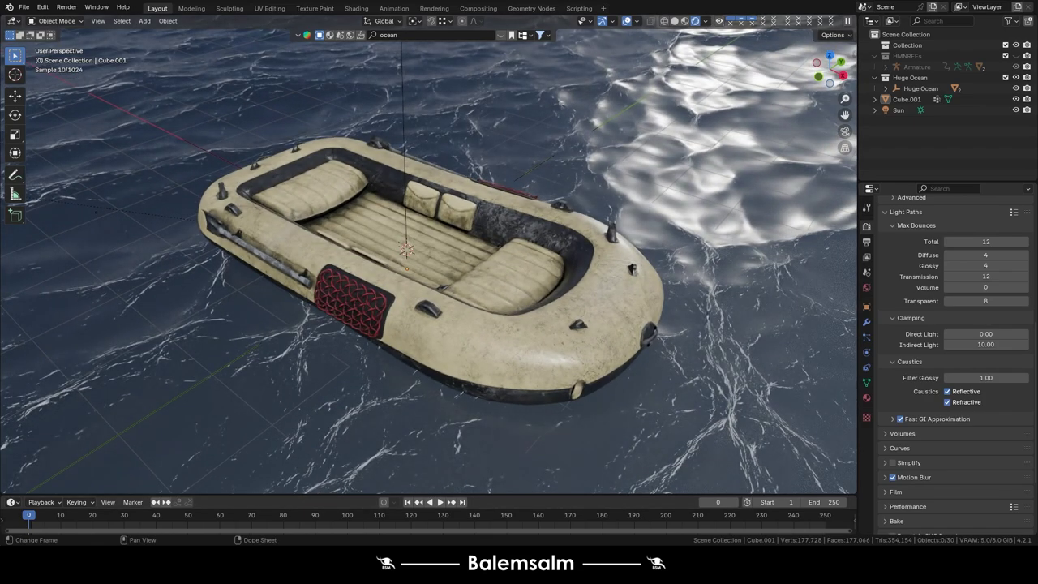